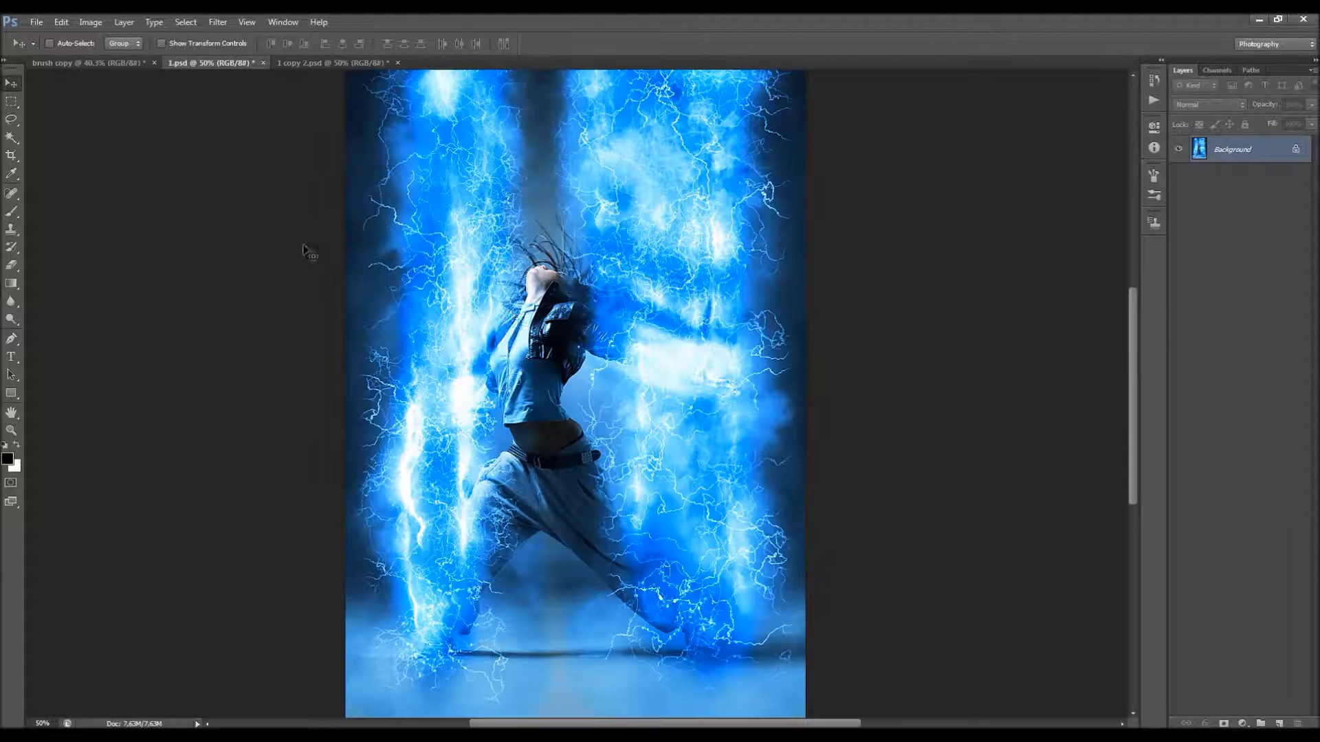
Step: Examine the finished lightning effect in 1.psd and the combined blue lightning and fire effect in 1 copy 2.psd
scroll(605, 299, "up", 2)
scroll(606, 300, "down", 2)
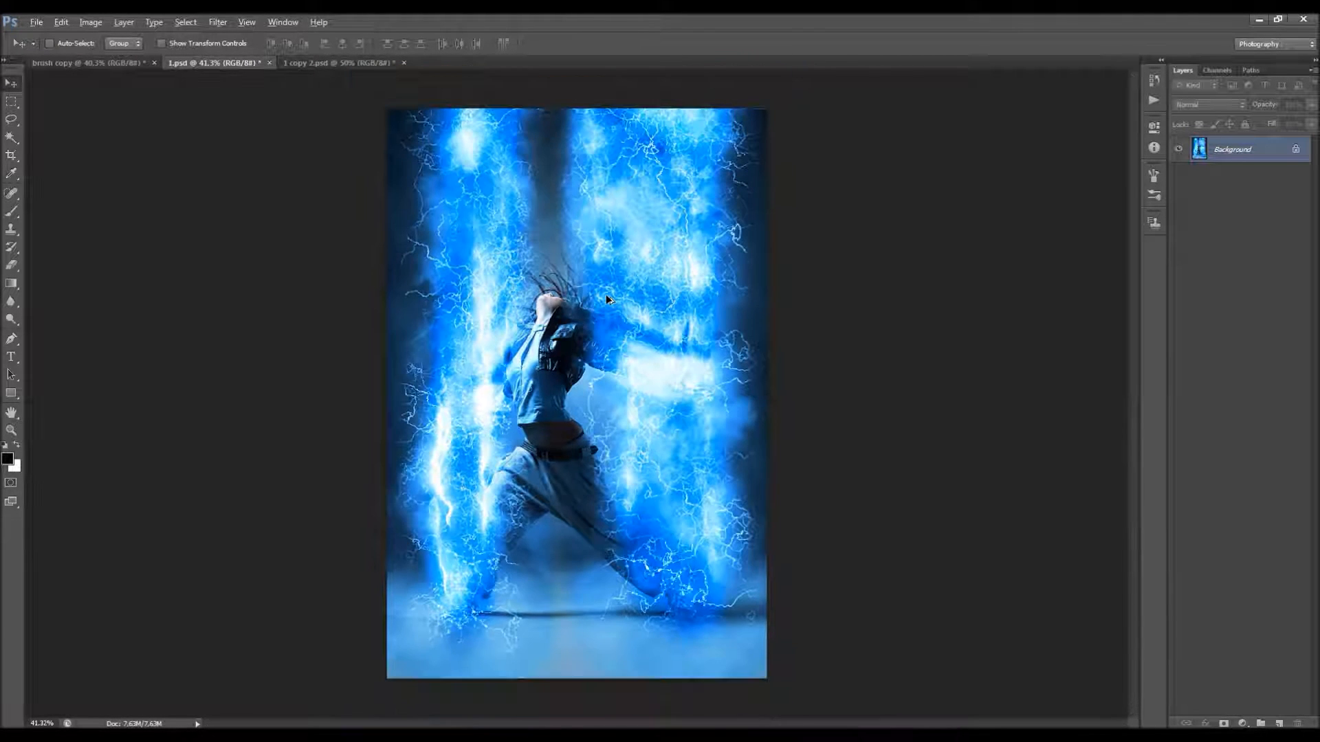
scroll(597, 308, "up", 1)
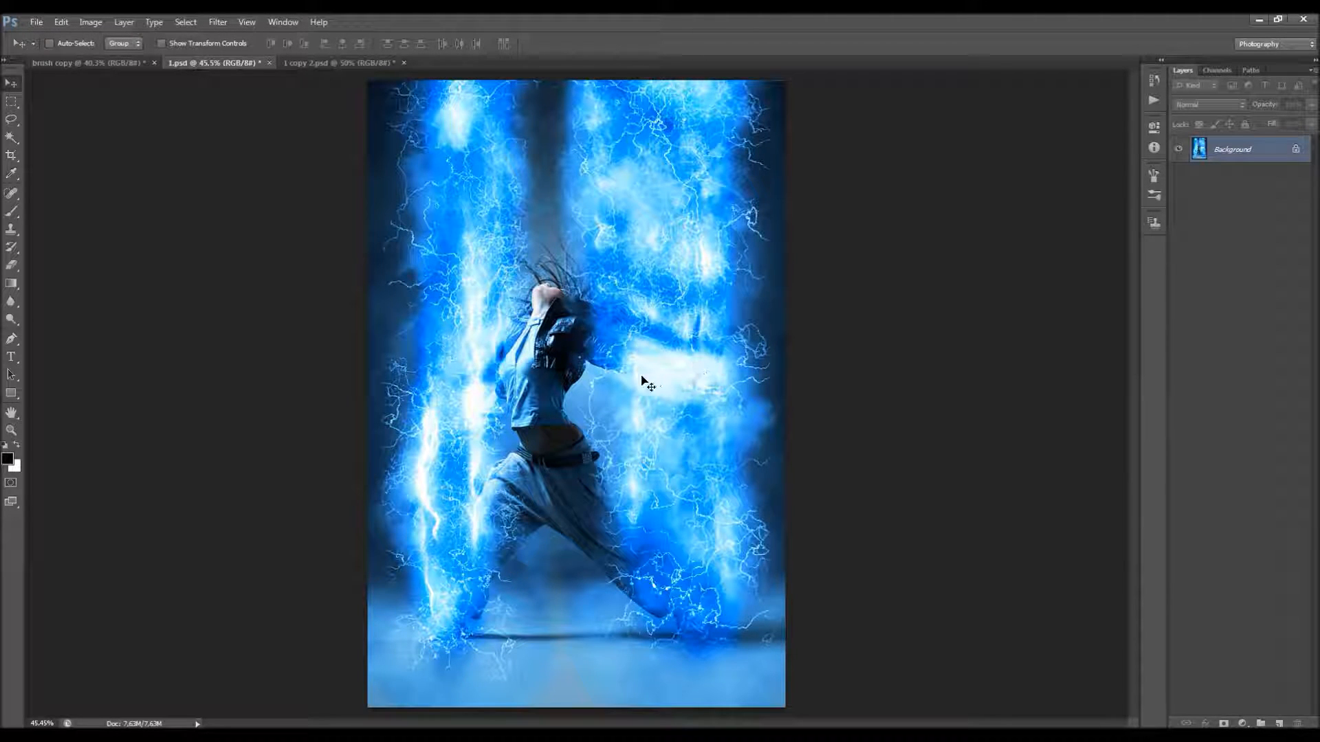
scroll(505, 303, "down", 1)
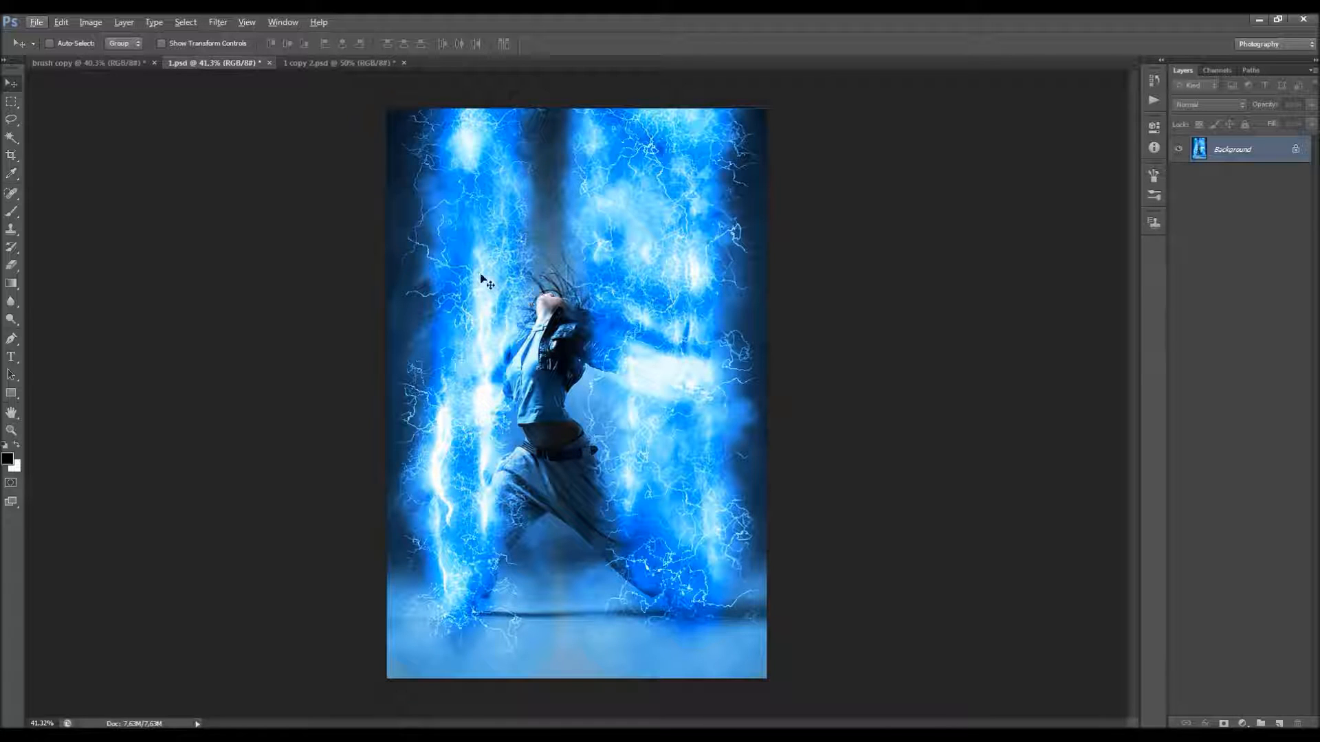
left_click(319, 63)
scroll(592, 273, "down", 3)
scroll(591, 273, "up", 2)
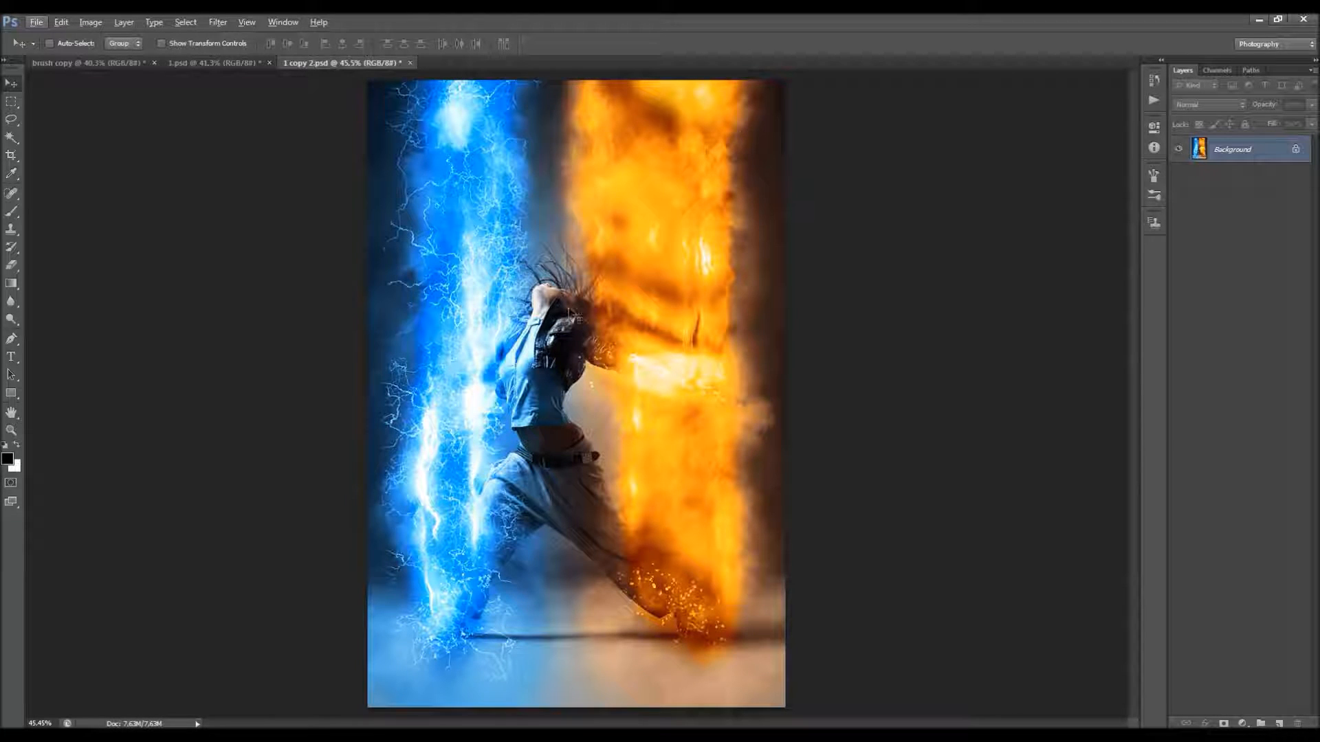
scroll(543, 293, "down", 1)
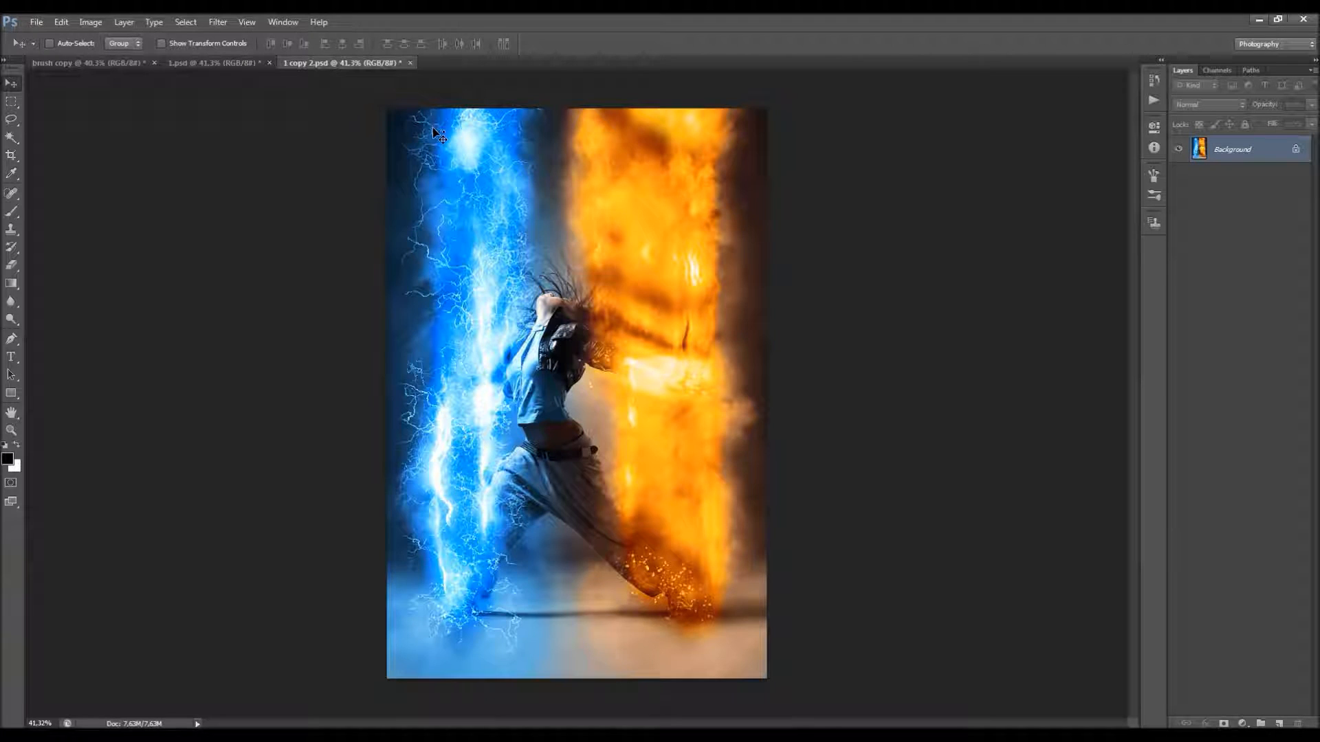
Step: Close the two finished effect documents, keeping only the brush copy photo open
key("ctrl+w")
key("ctrl+w")
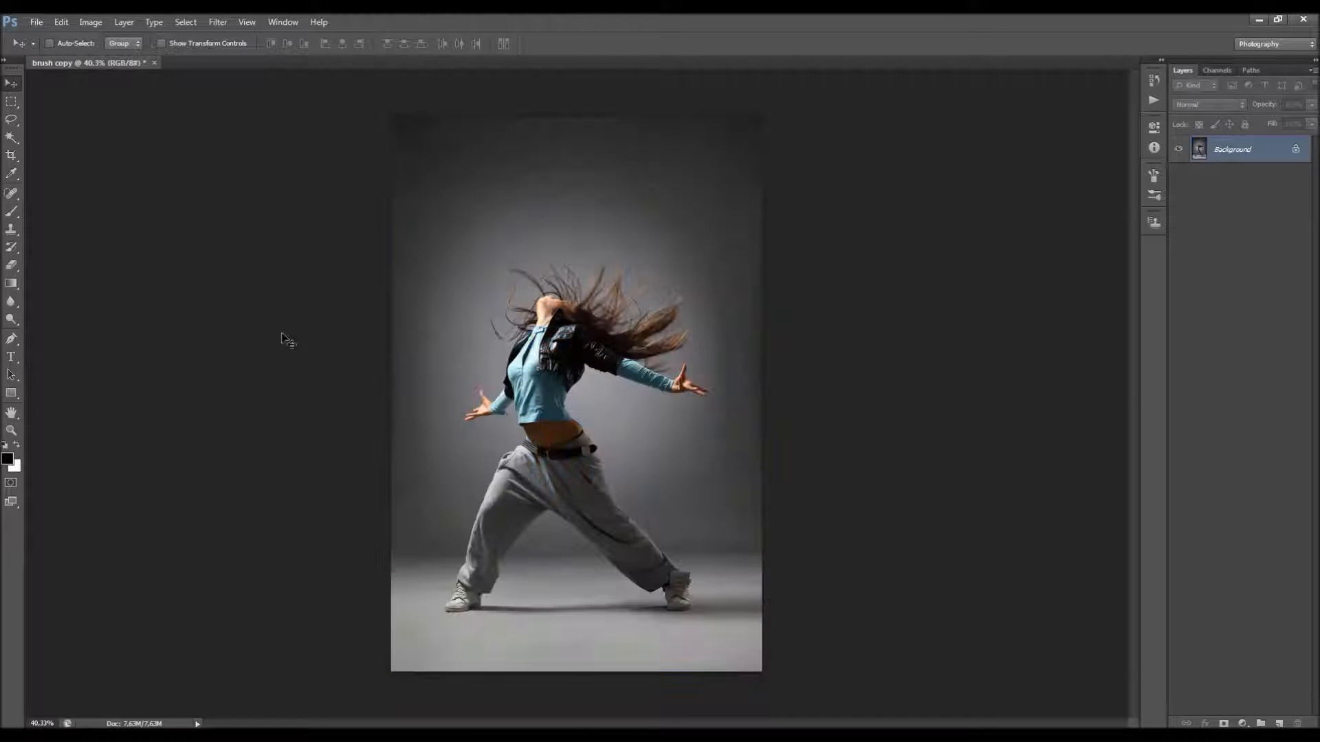
Step: Open the Examples folder on the desktop and compare the original, brushed and finished pictures of the hooded and green-clad dancers
left_click(295, 736)
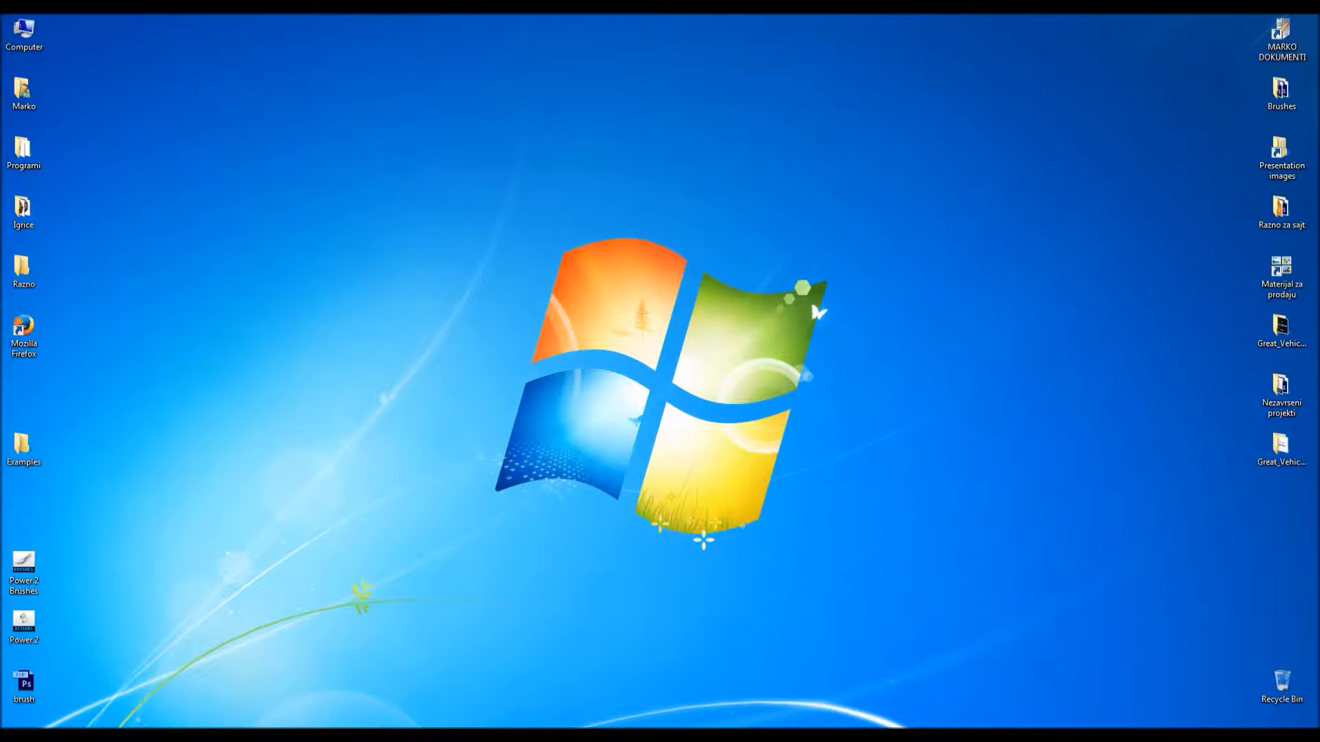
double_click(31, 464)
left_click(472, 306)
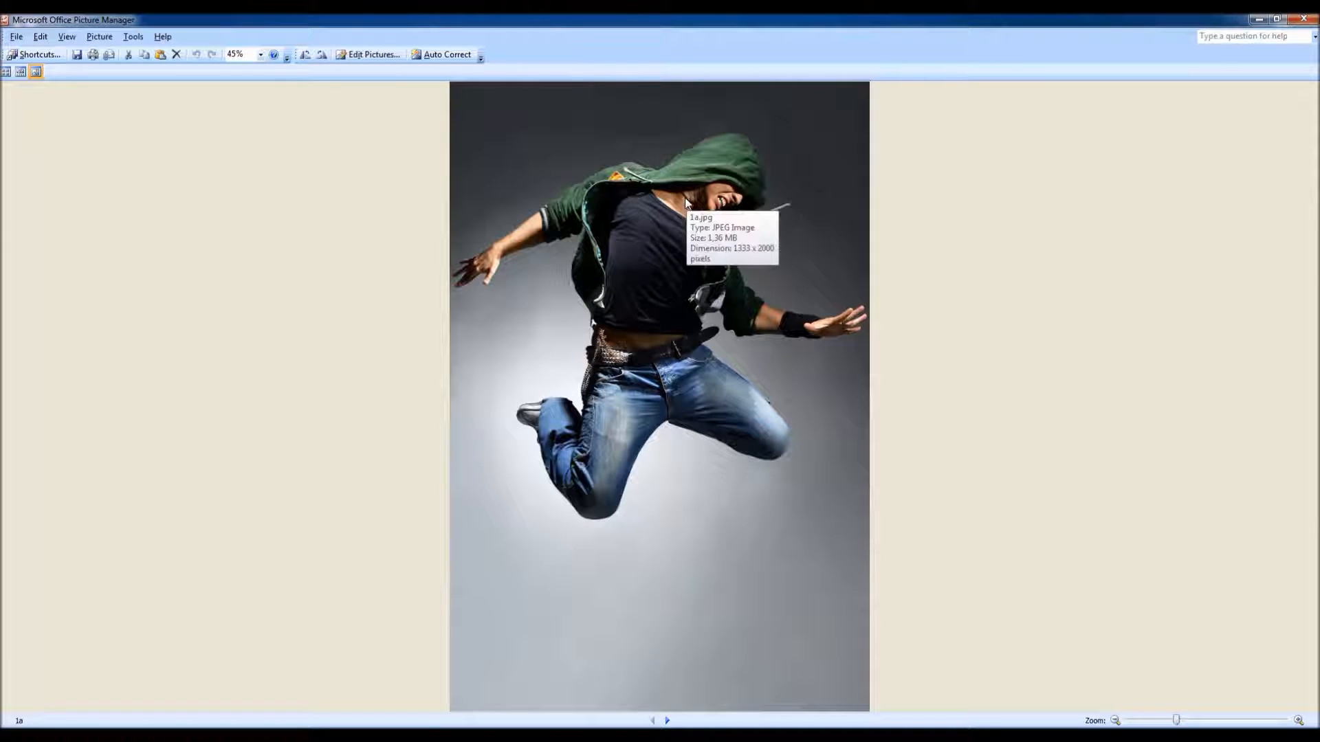
key("Right")
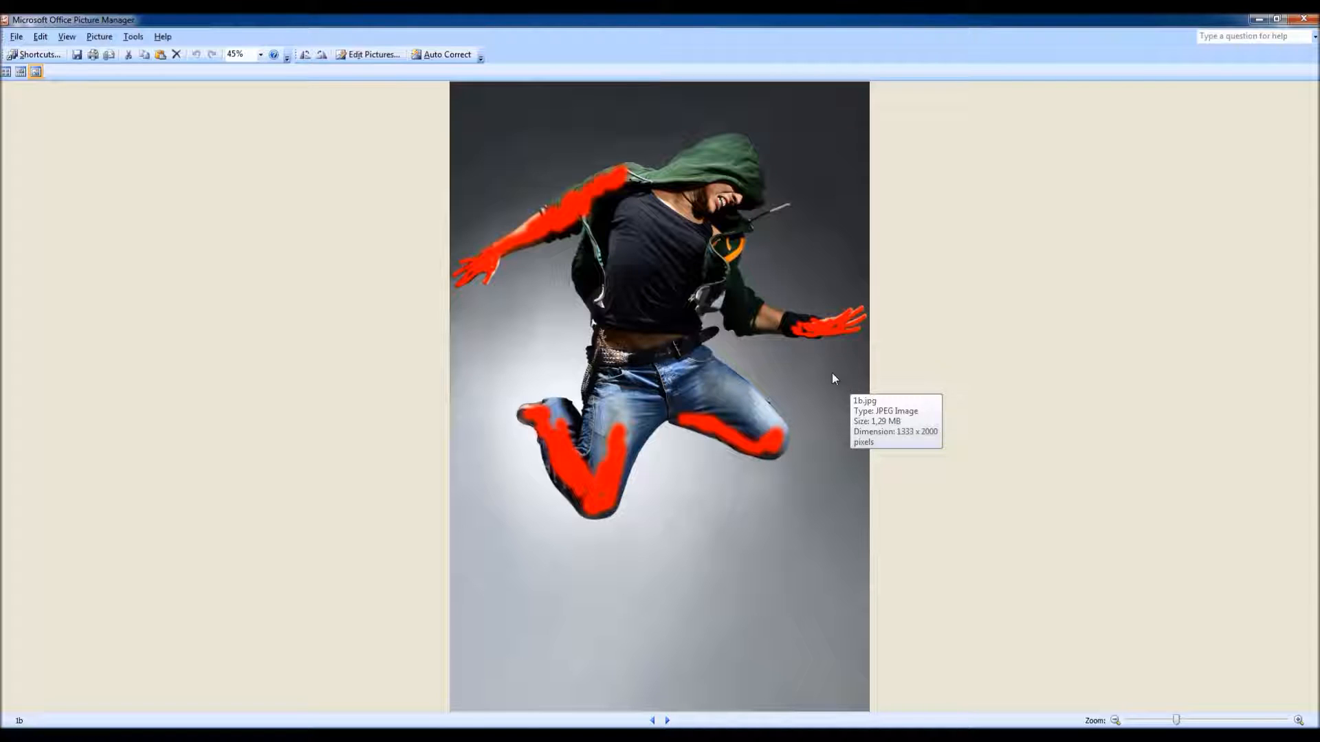
key("Right")
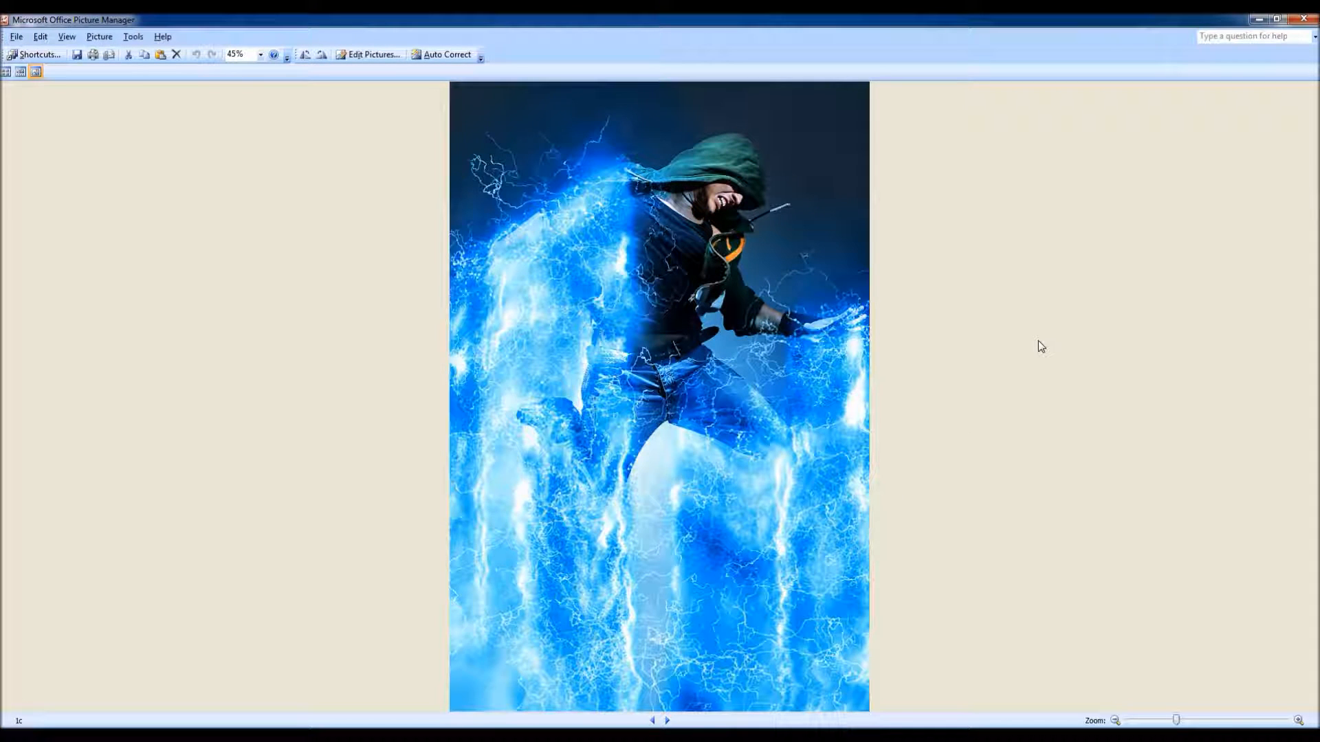
key("Right")
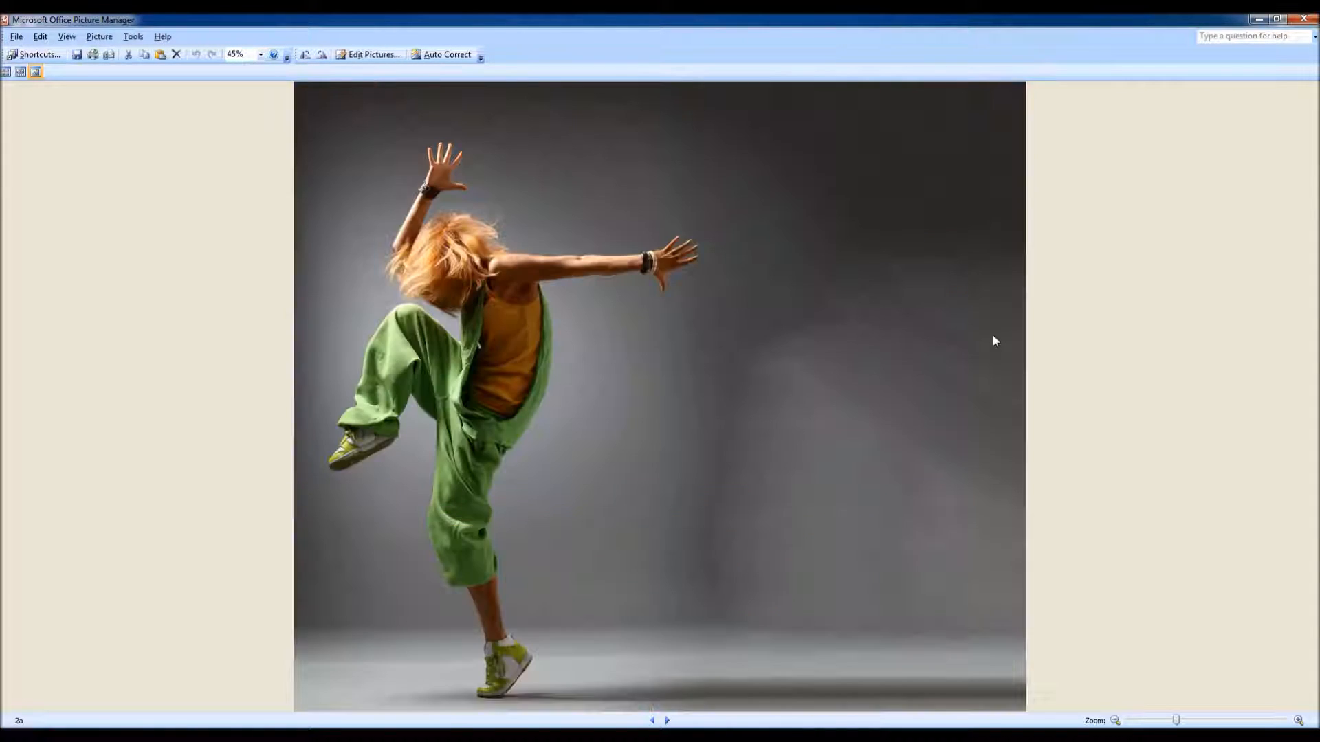
key("Right")
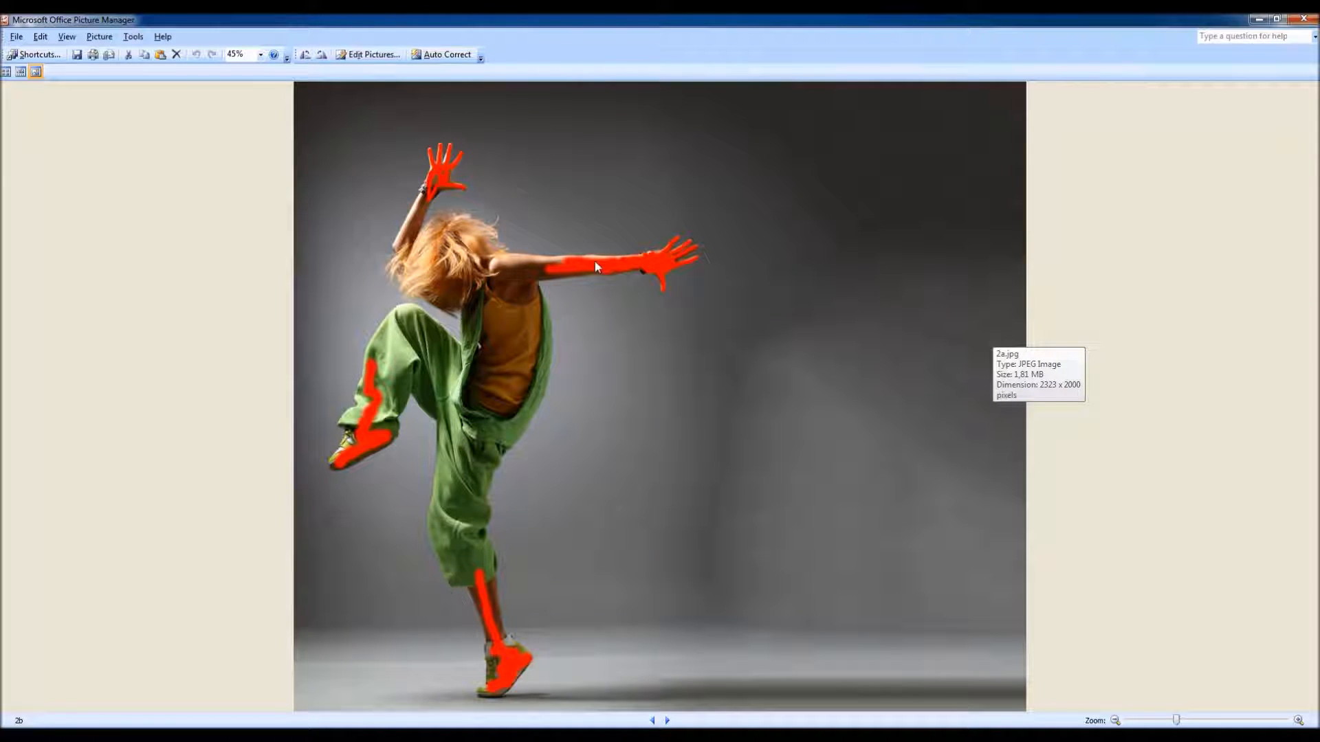
key("Right")
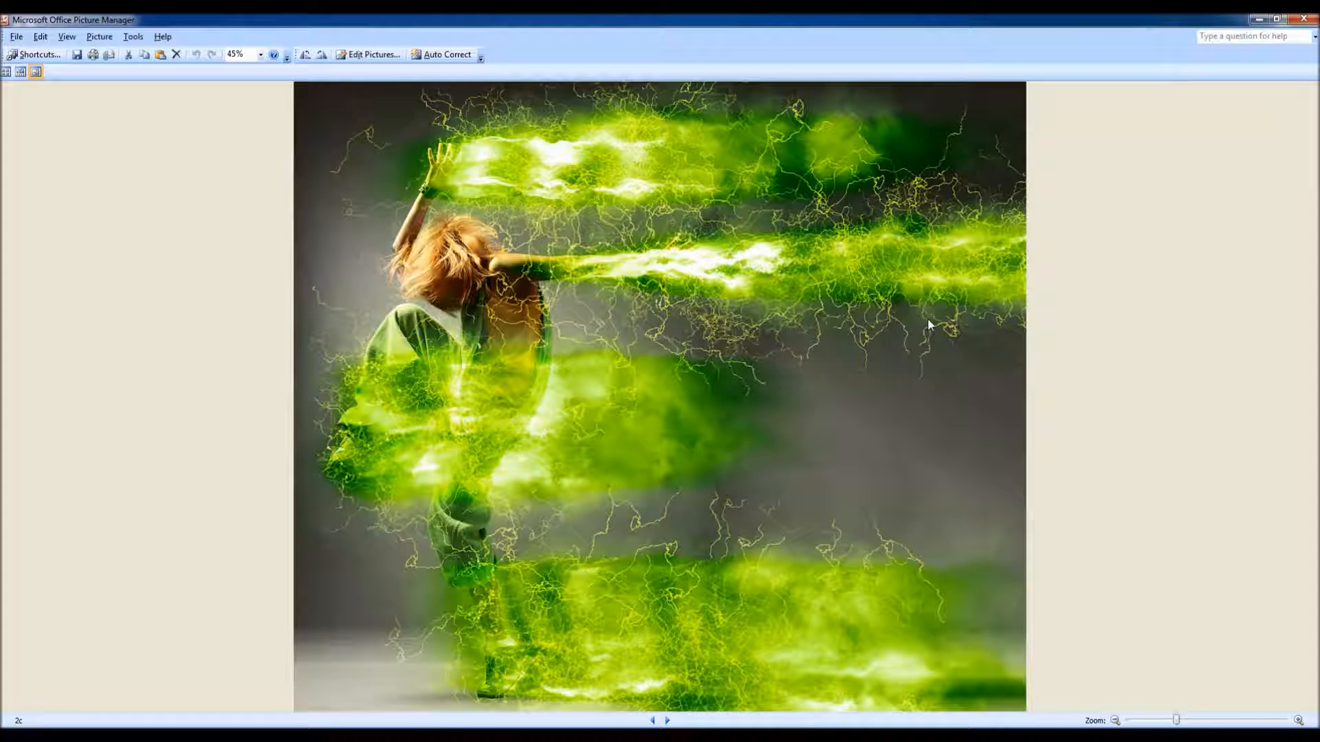
key("Right")
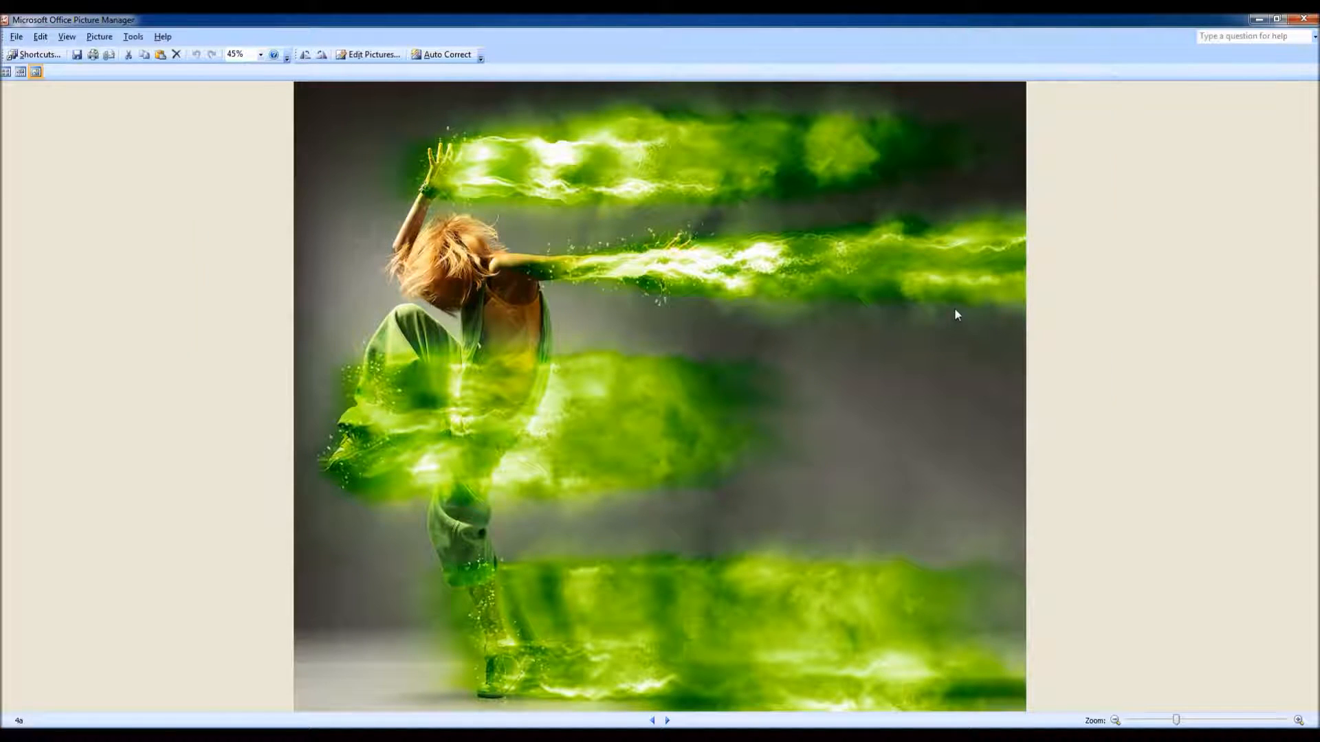
Step: Browse the brushed and finished example pictures of the leaping man and the man with headphones
key("Right")
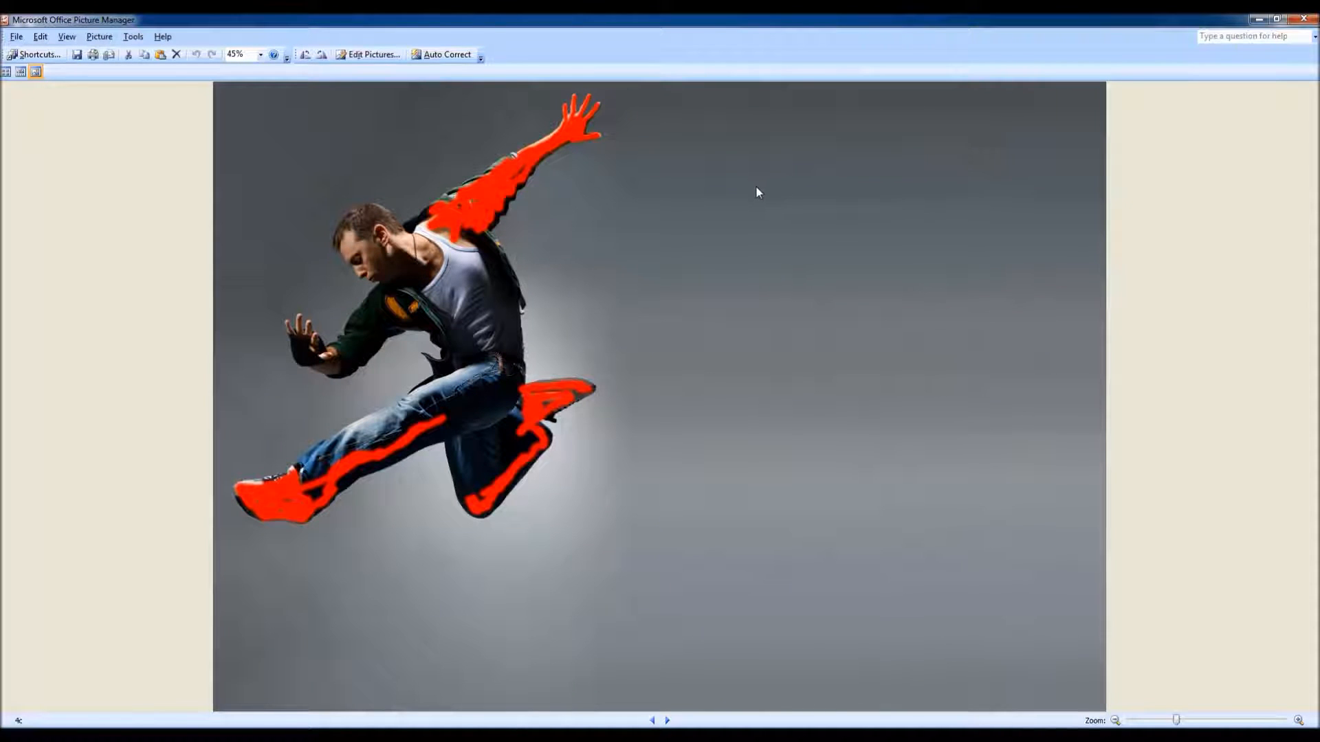
key("Right")
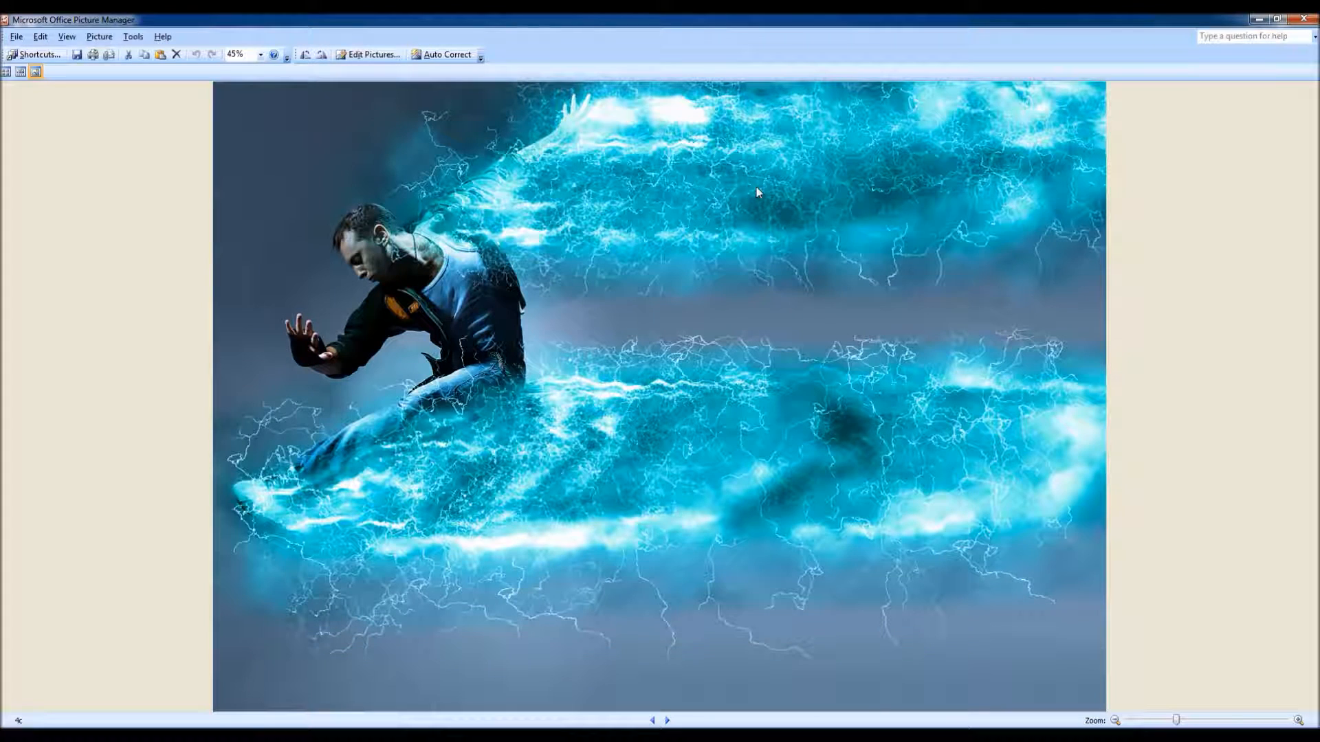
key("Right")
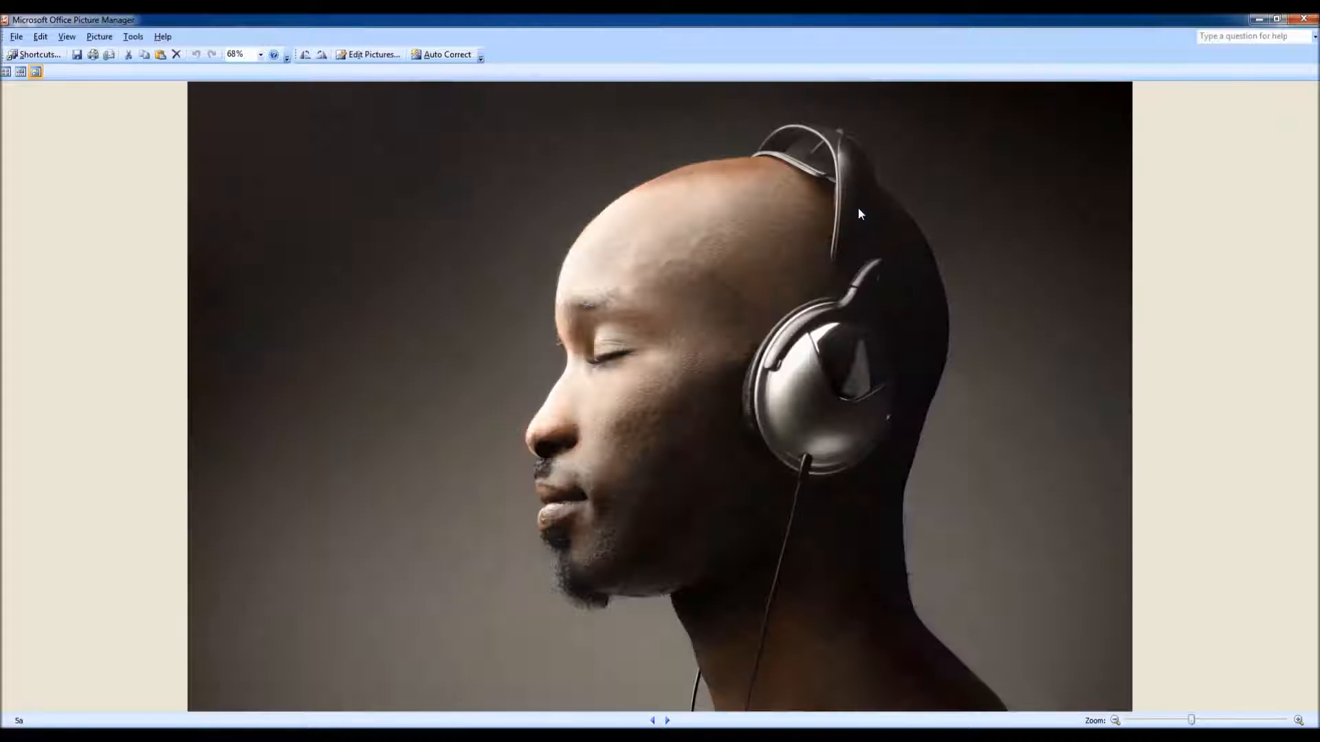
key("Right")
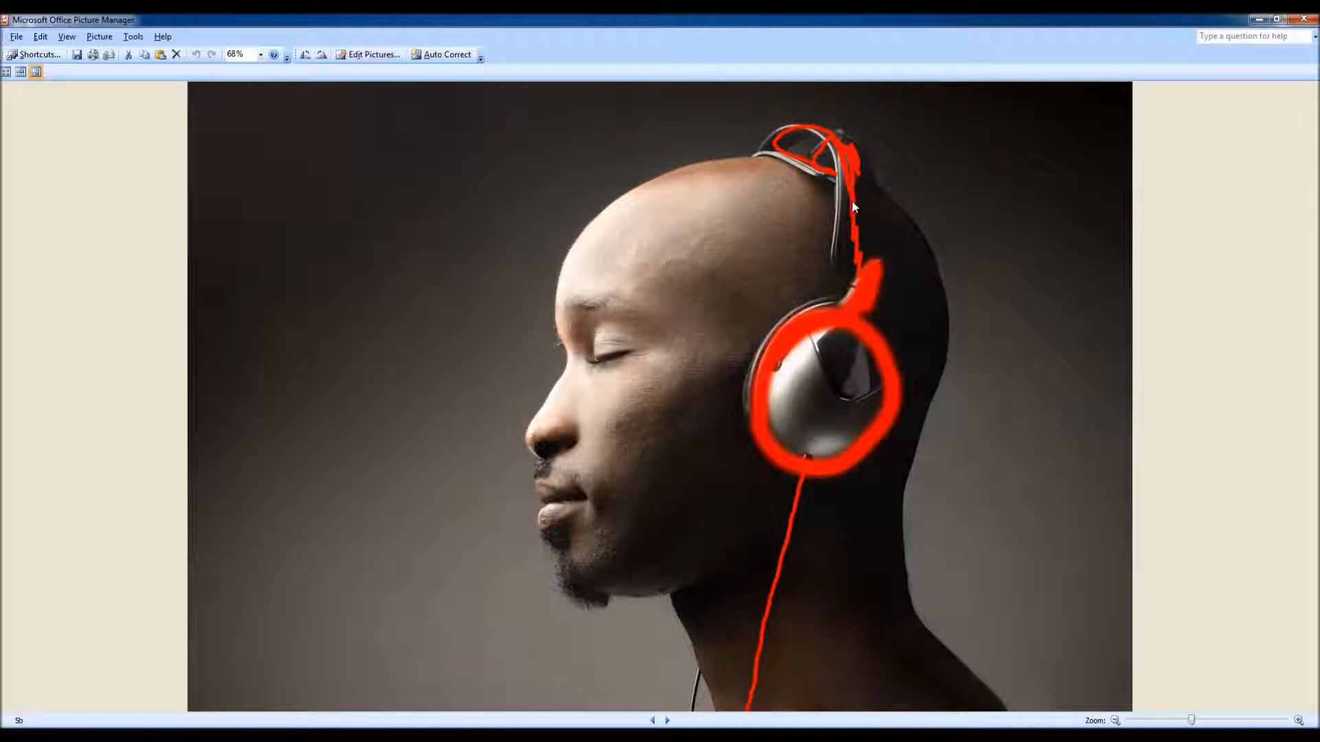
key("Right")
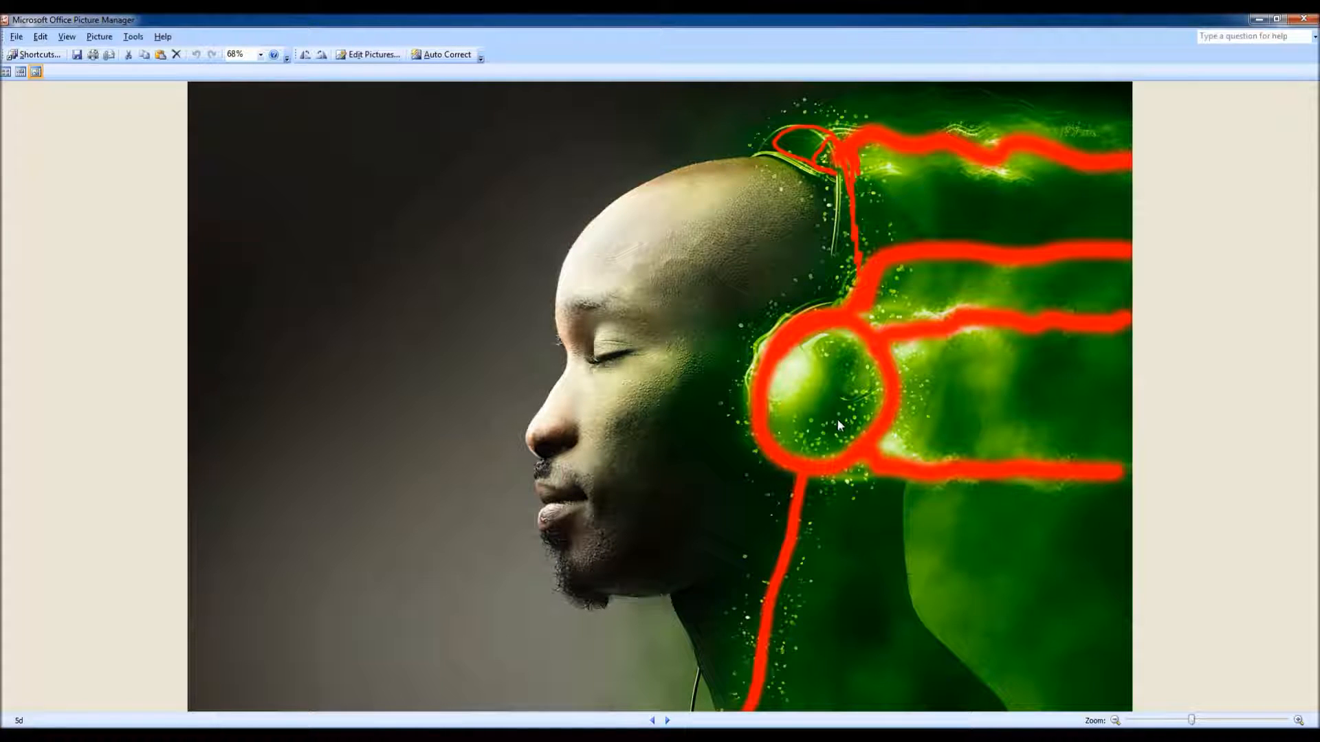
key("Right")
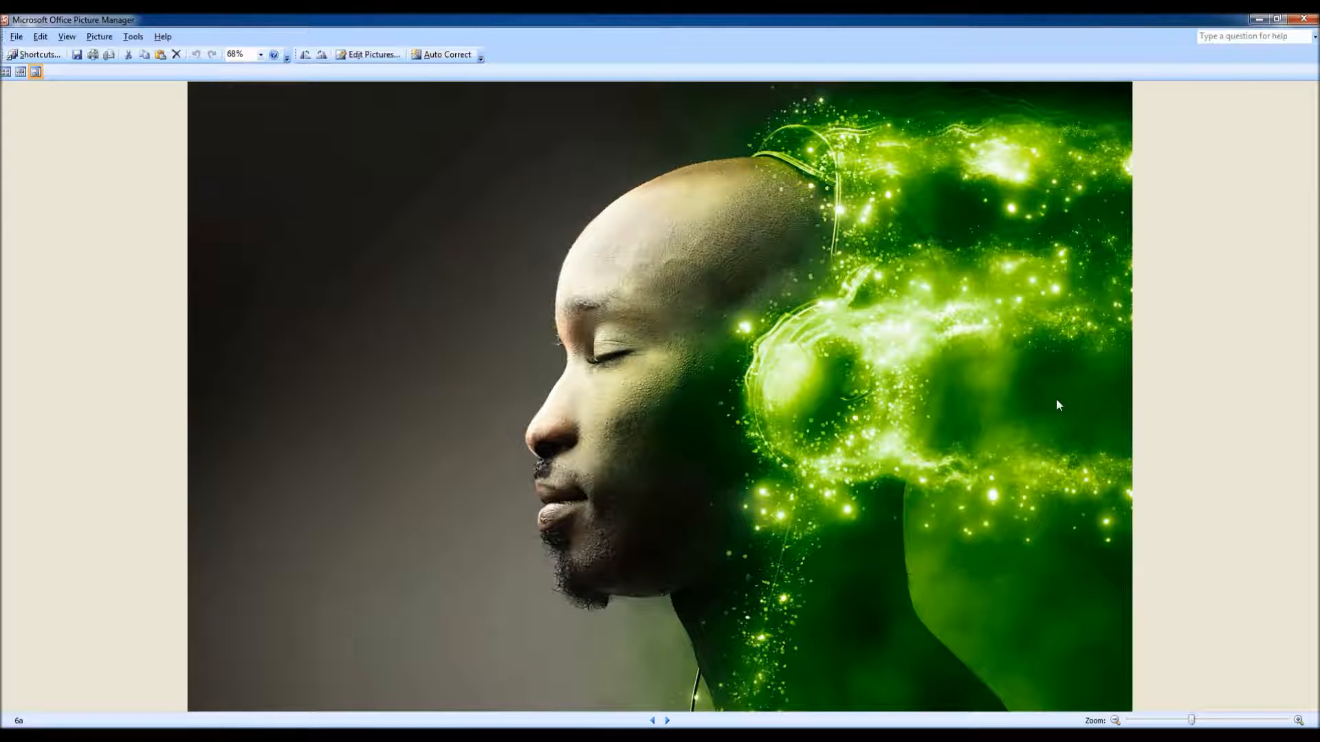
Step: View the two-dancer lightning and fire composite and the example series 7 pictures of the dancer in fire
key("Right")
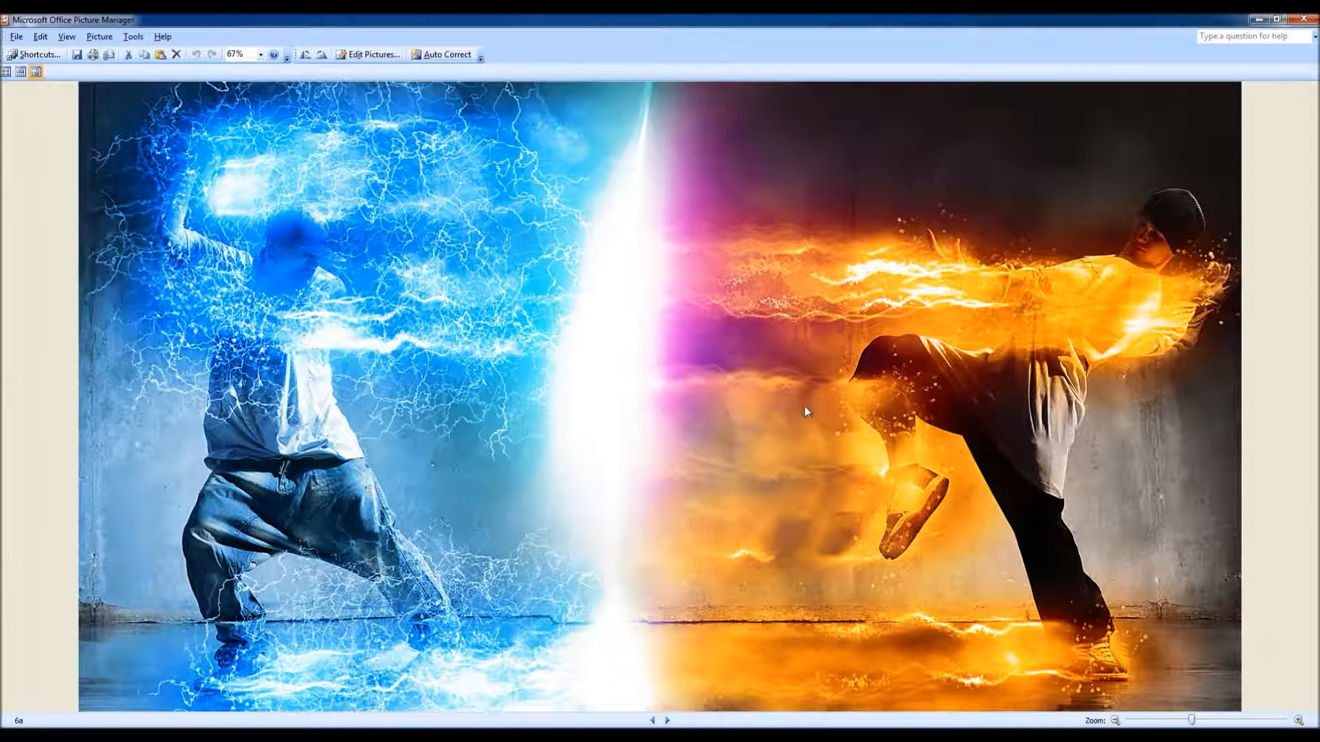
key("Right")
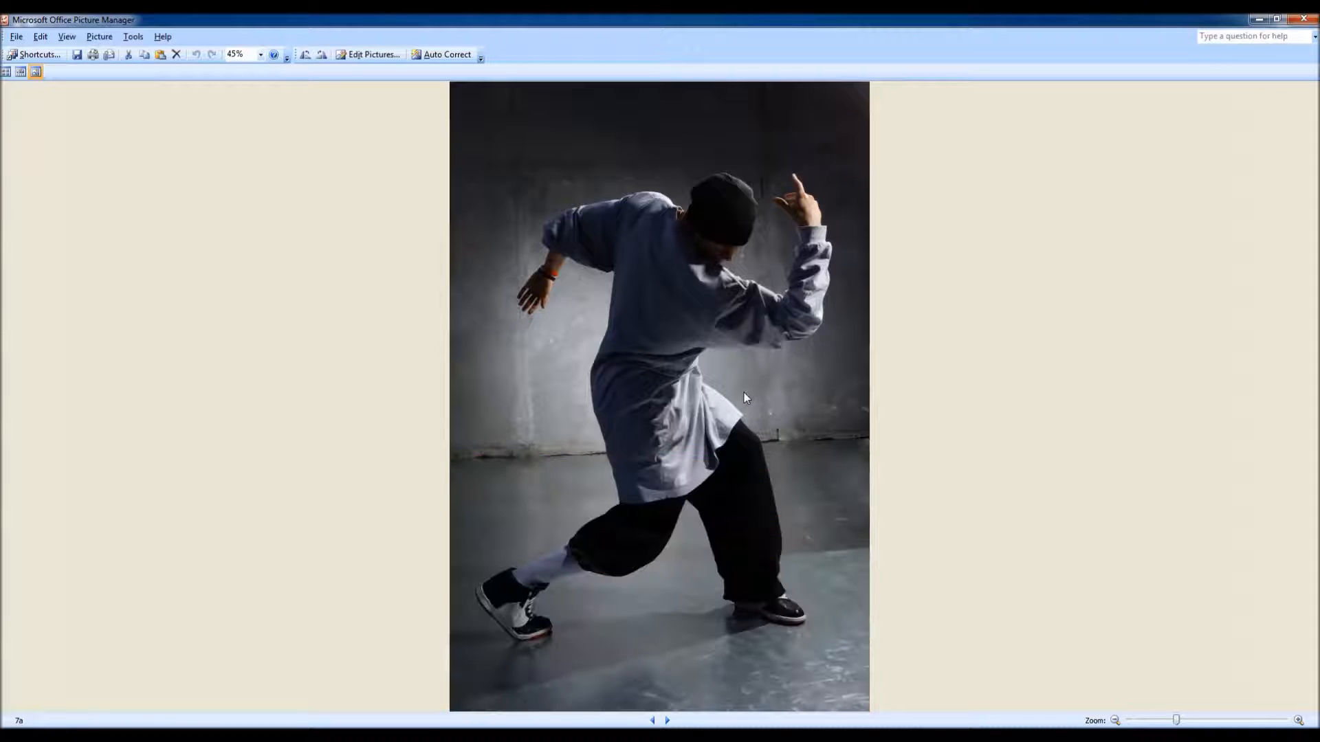
key("Right")
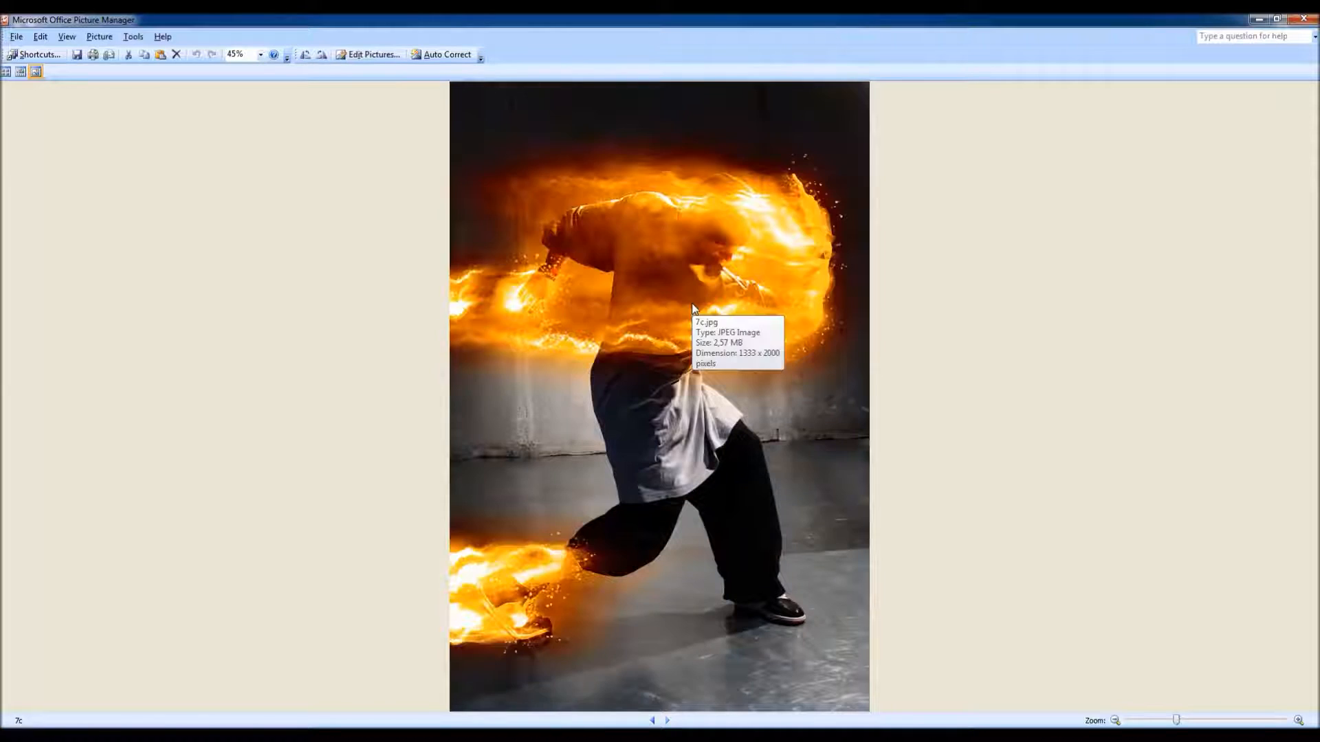
key("Right")
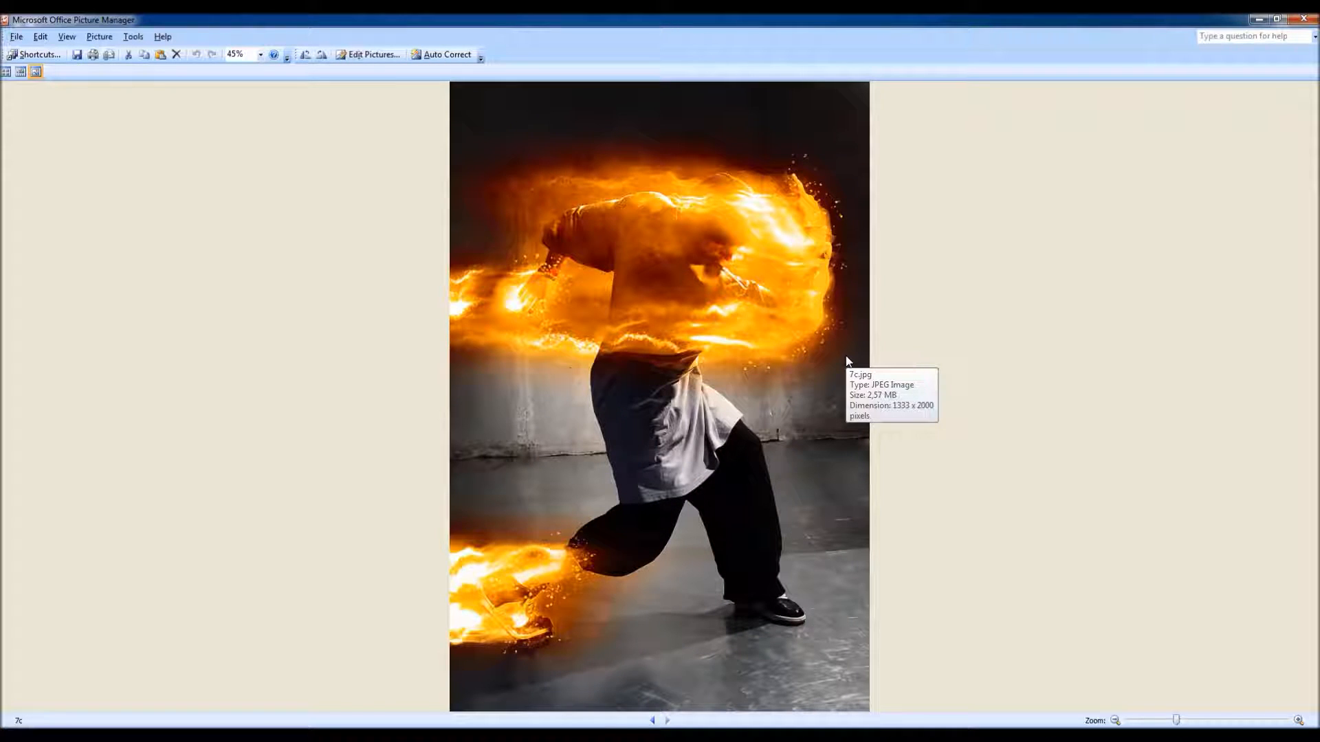
Step: Close the example pictures and their folder, switch back to Photoshop and fit the brush copy photo on screen
left_click(1304, 20)
left_click(932, 214)
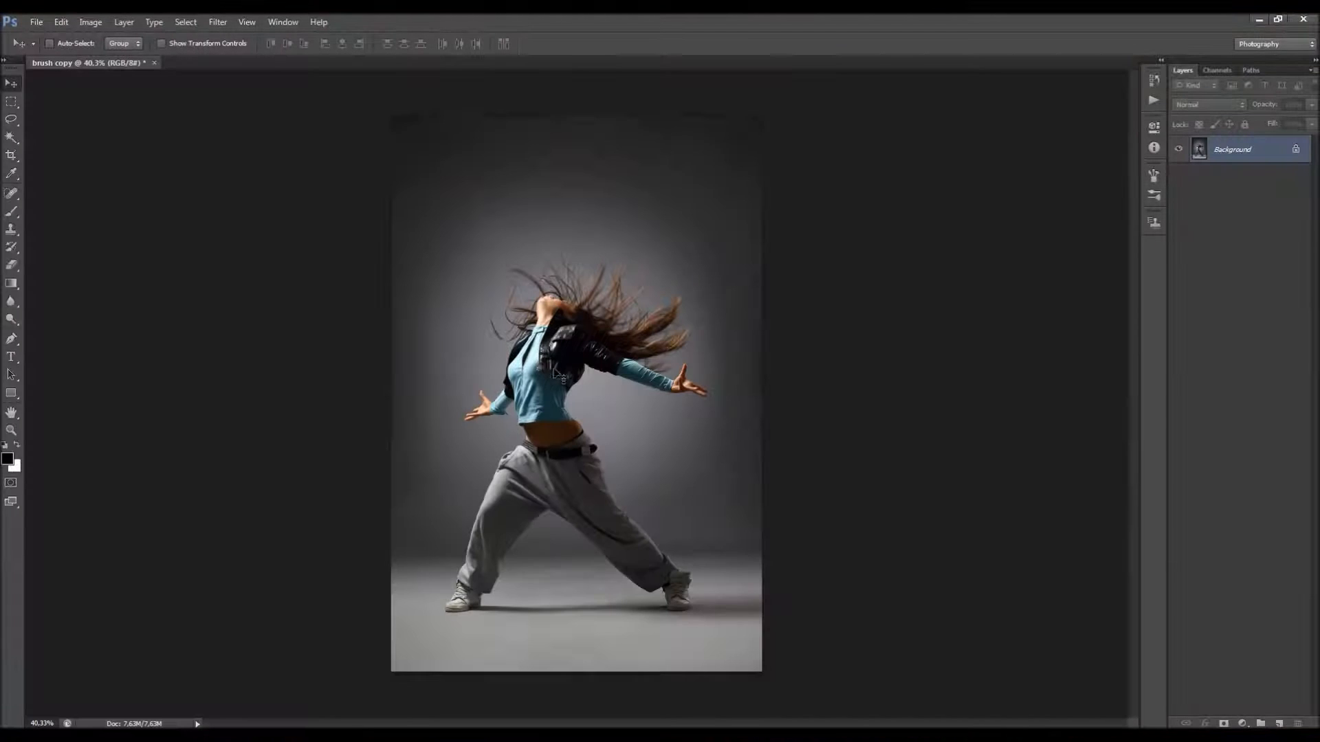
key("ctrl+0")
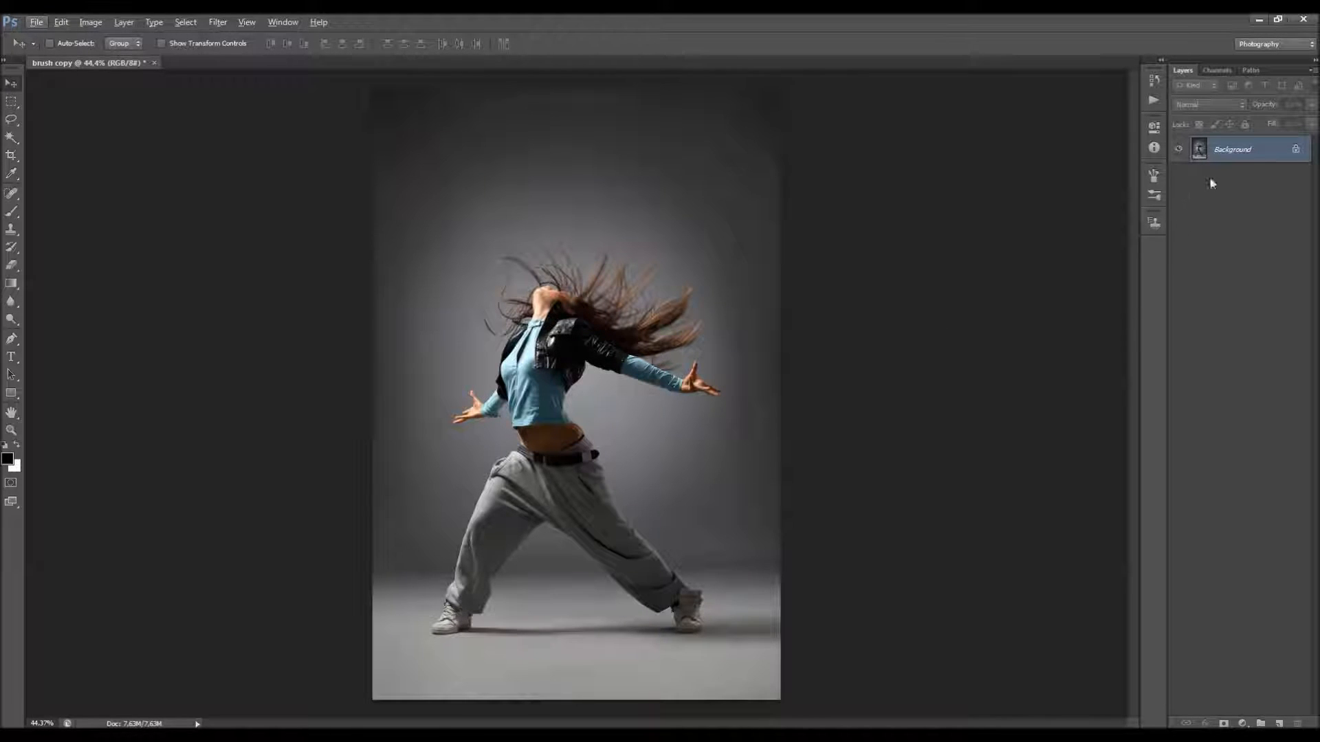
Step: Convert the Background into a regular layer and turn it back into the Background with Background from Layer
double_click(1265, 156, "alt")
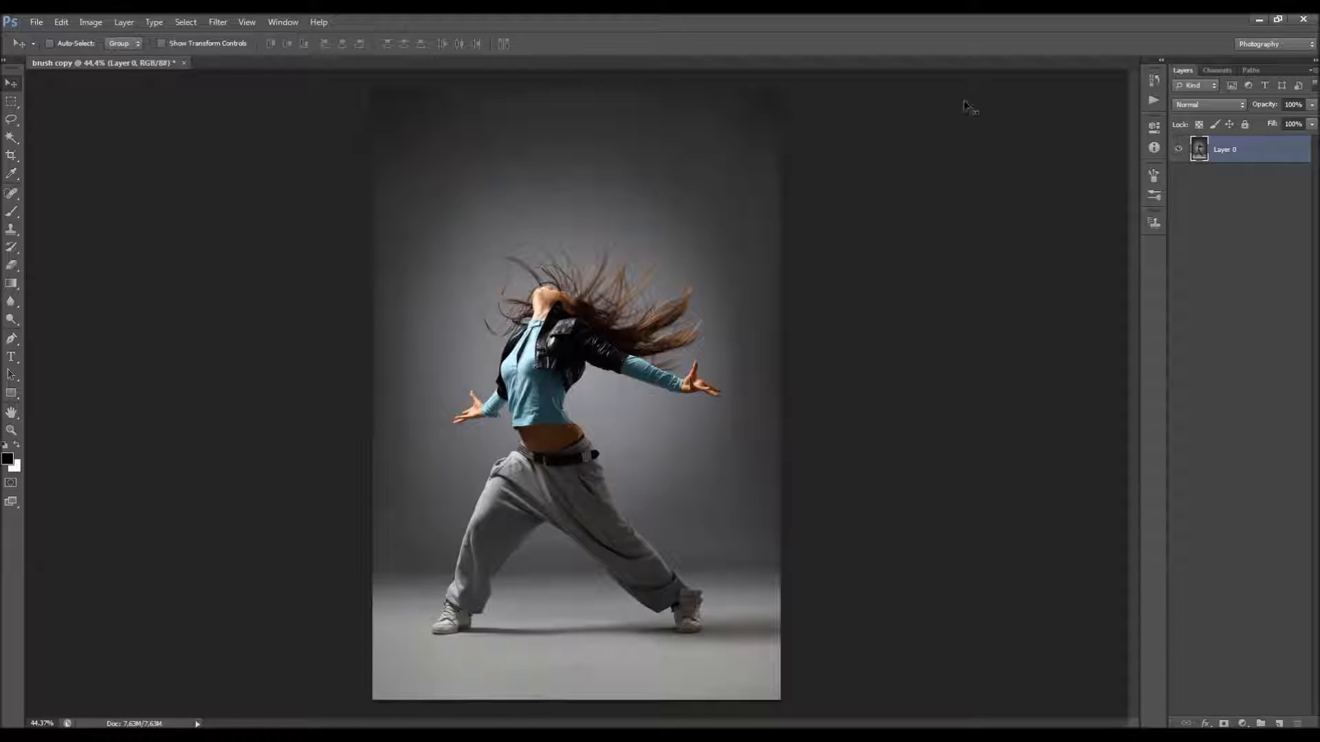
left_click(124, 22)
mouse_move(151, 37)
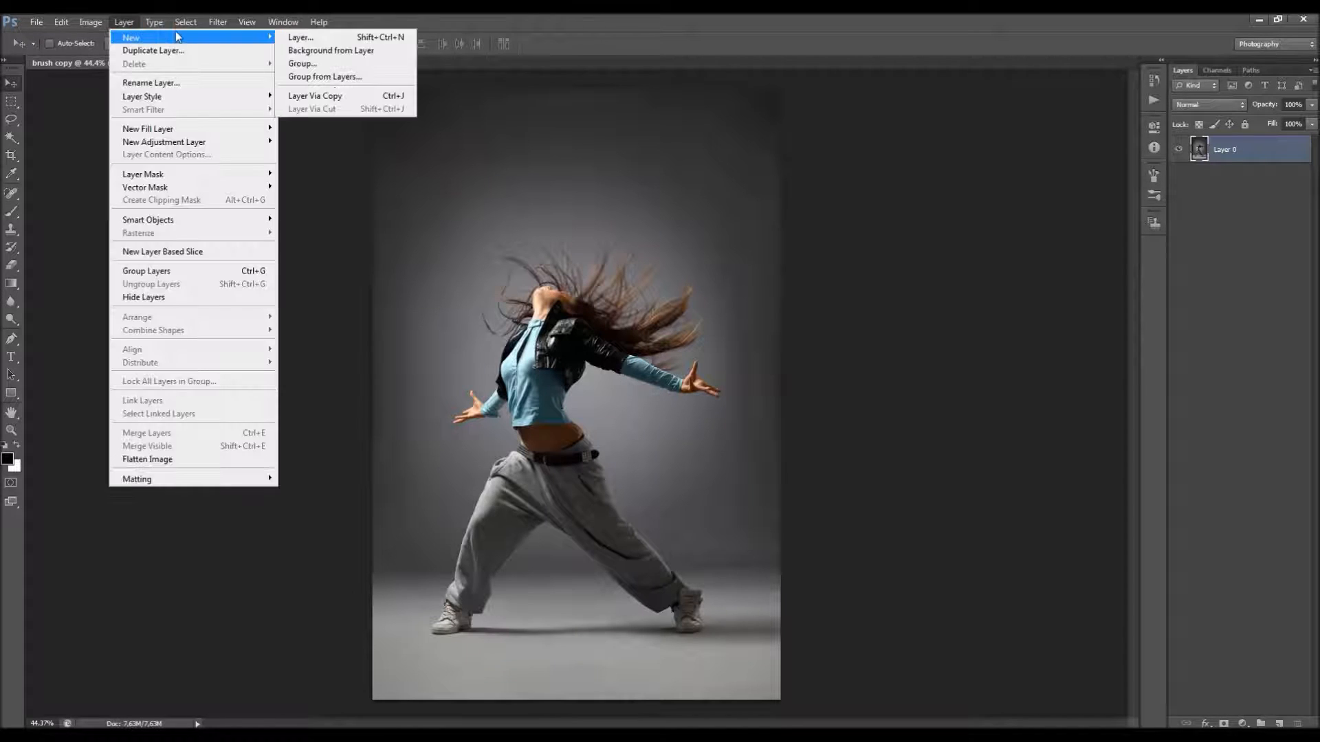
left_click(385, 52)
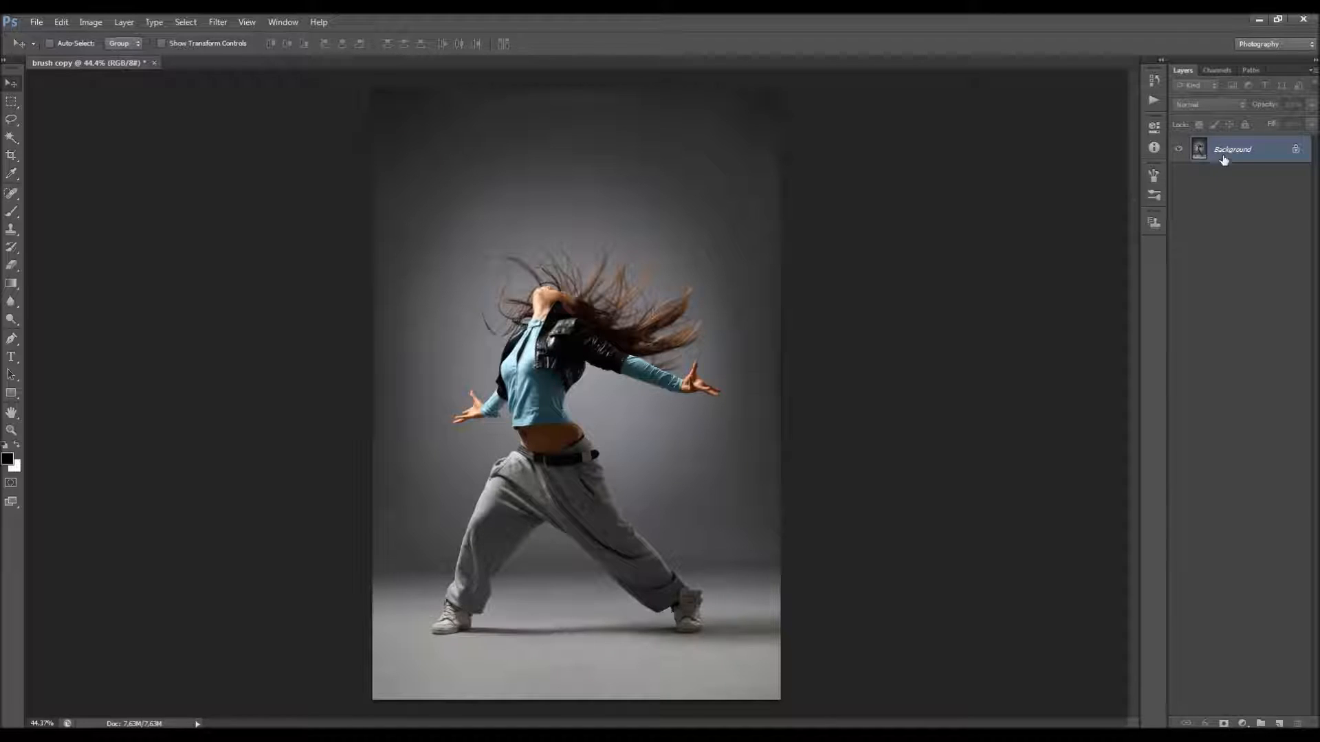
Step: Check that the Layers Panel Options have Add "copy" to Copied Layers and Groups enabled, and accept them
left_click(1312, 72)
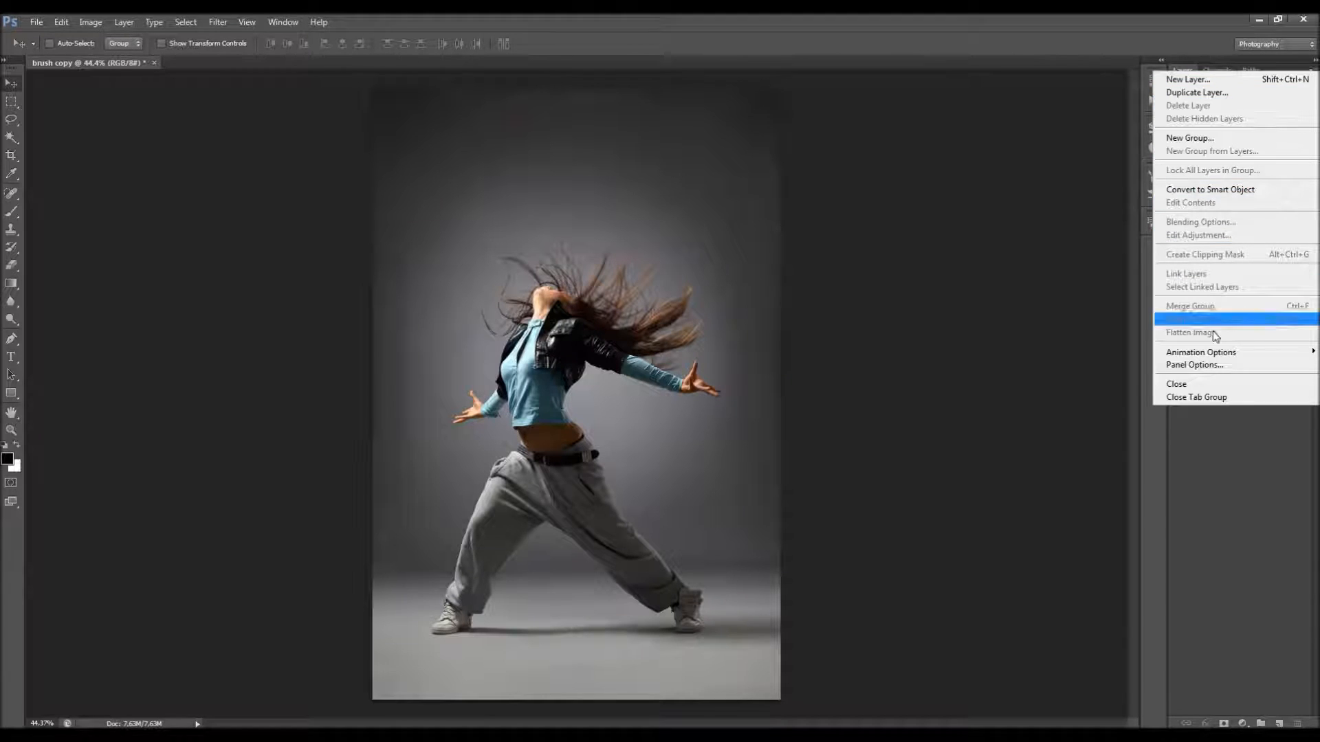
left_click(1209, 370)
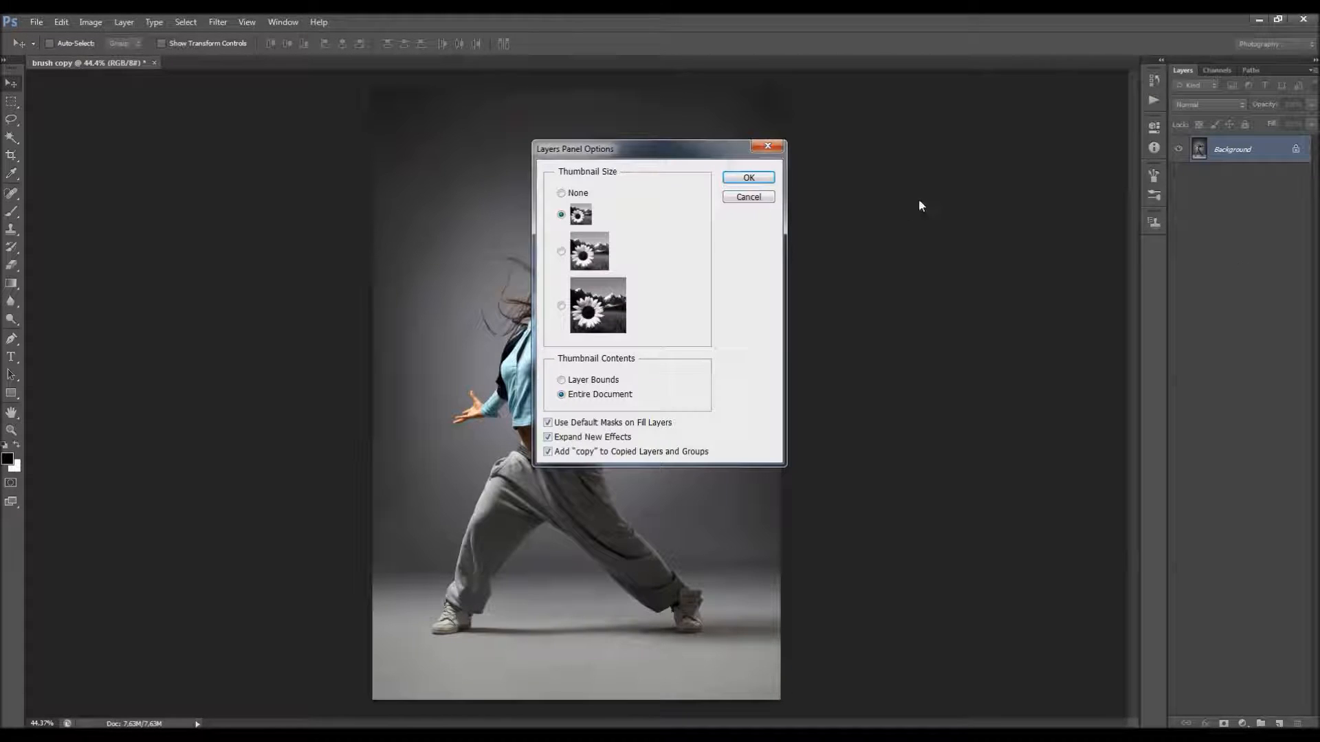
left_click_drag(706, 150, 859, 190)
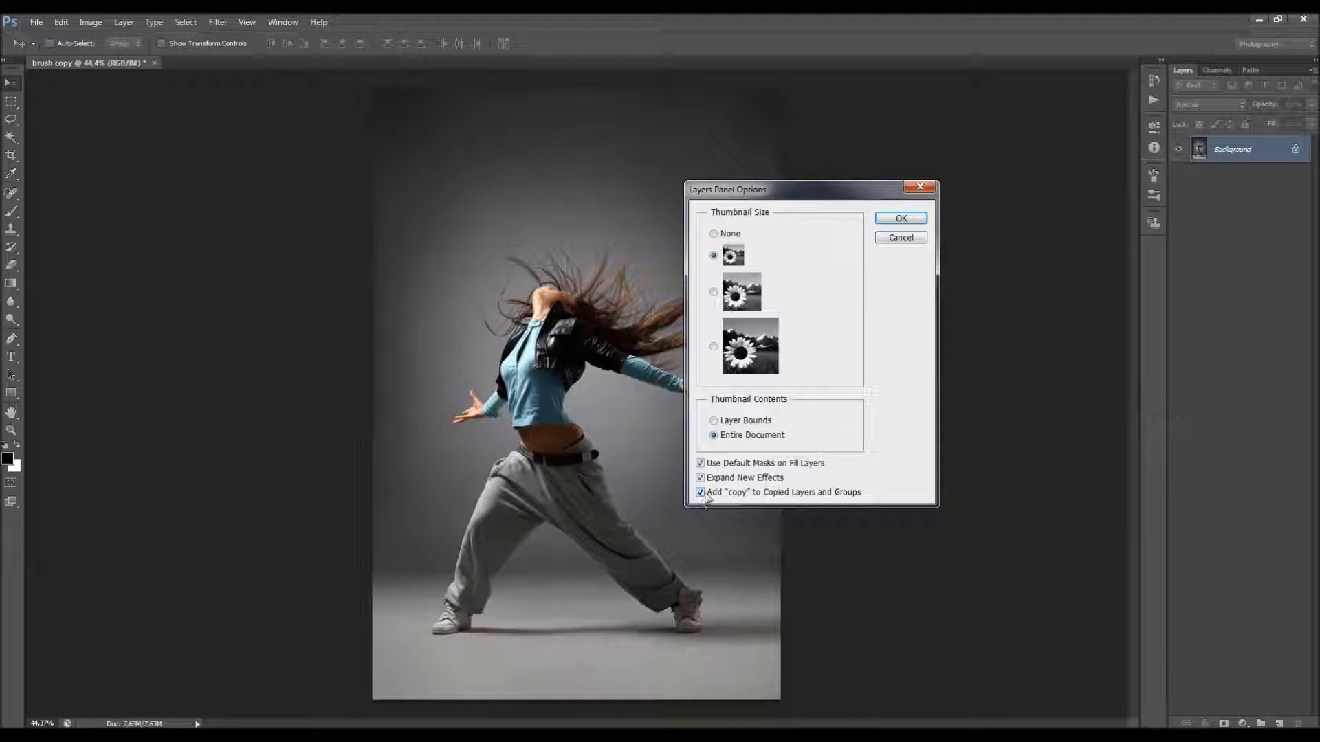
left_click(911, 221)
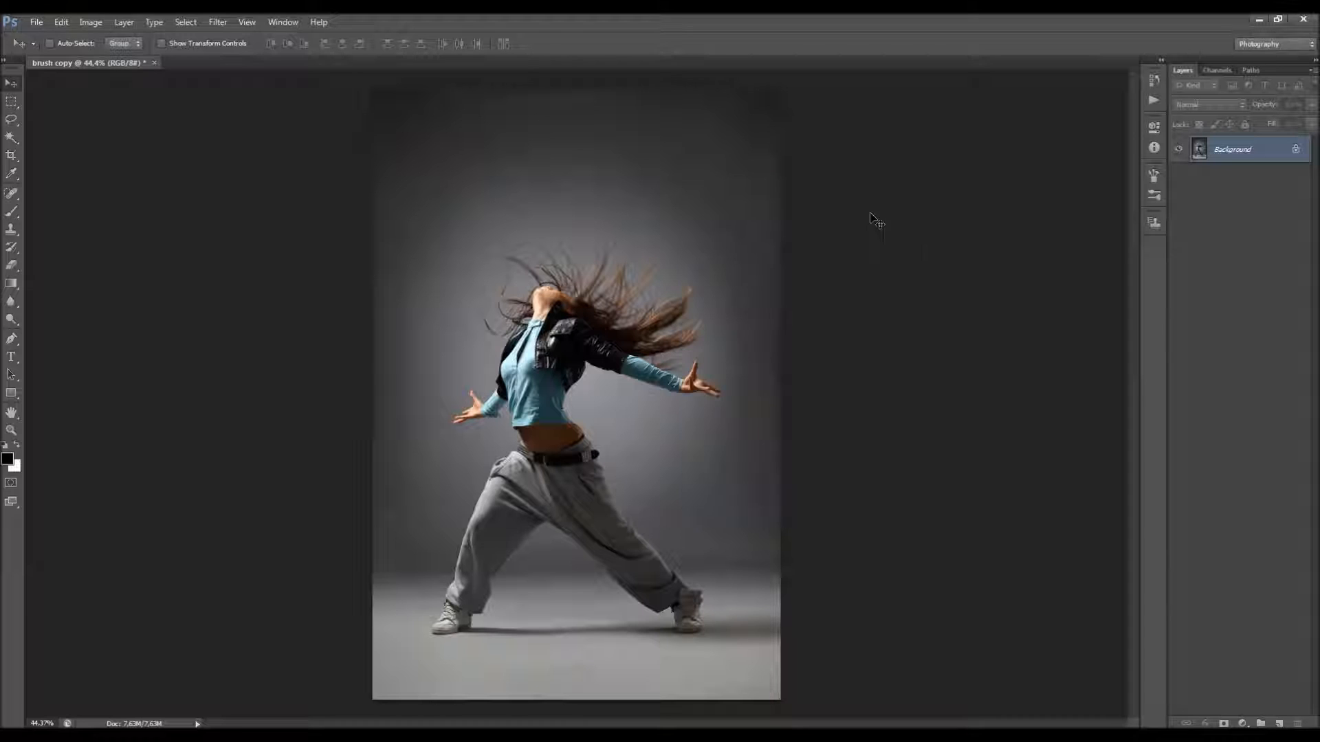
Step: Check the photo's color mode and bit depth, and review its pixel dimensions and resolution in Image Size
left_click(93, 22)
mouse_move(207, 38)
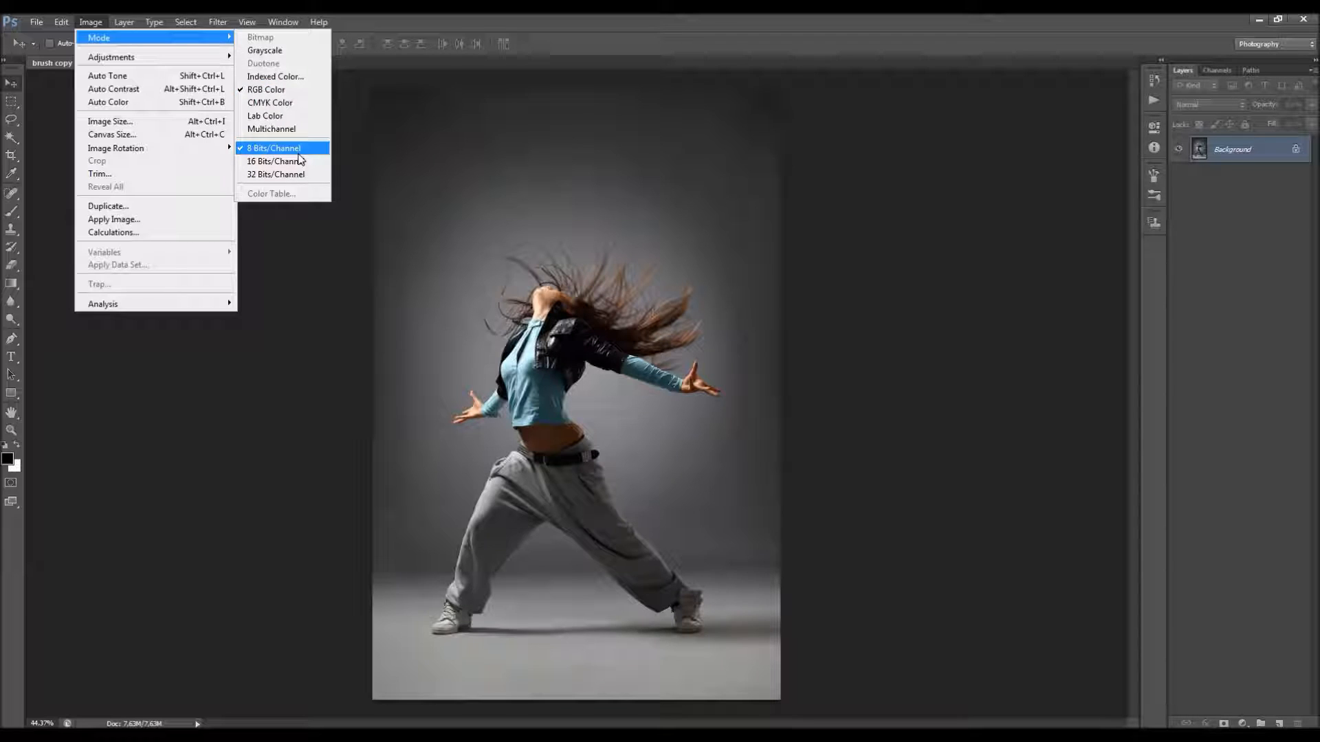
left_click(171, 122)
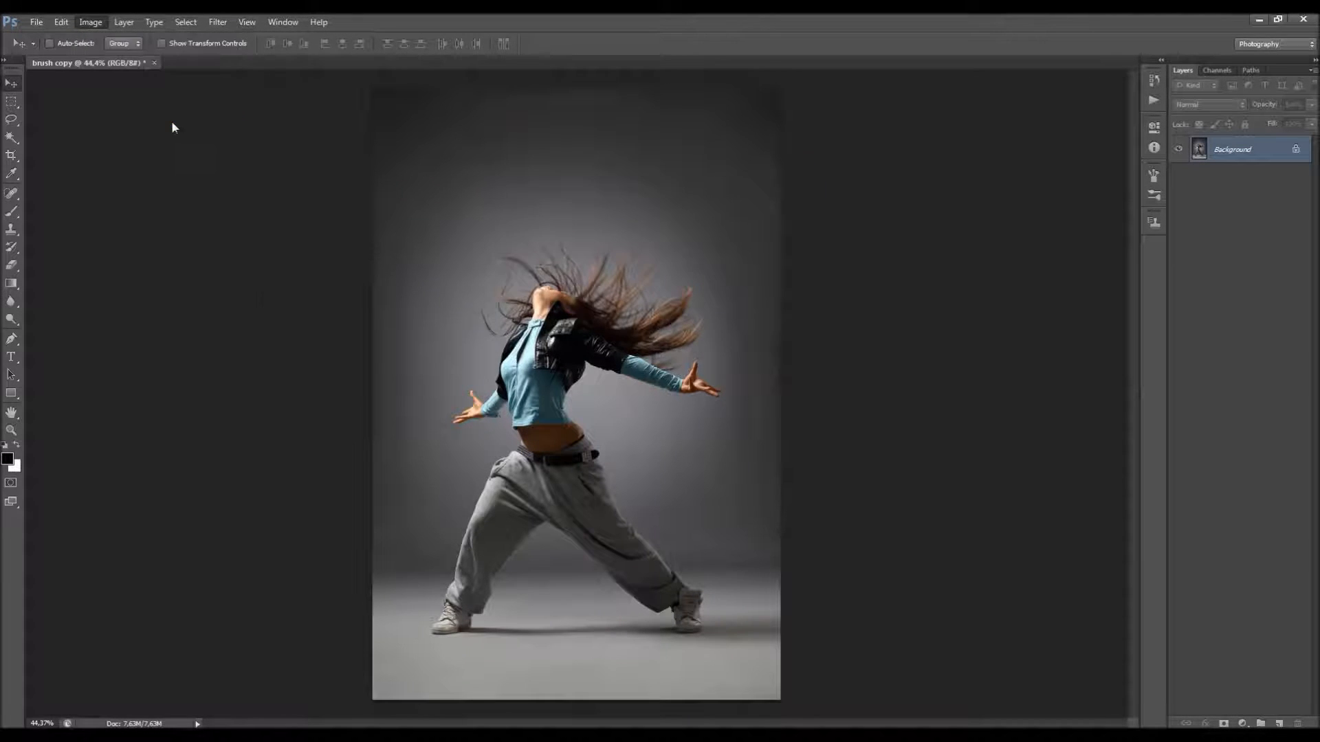
left_click_drag(703, 177, 855, 246)
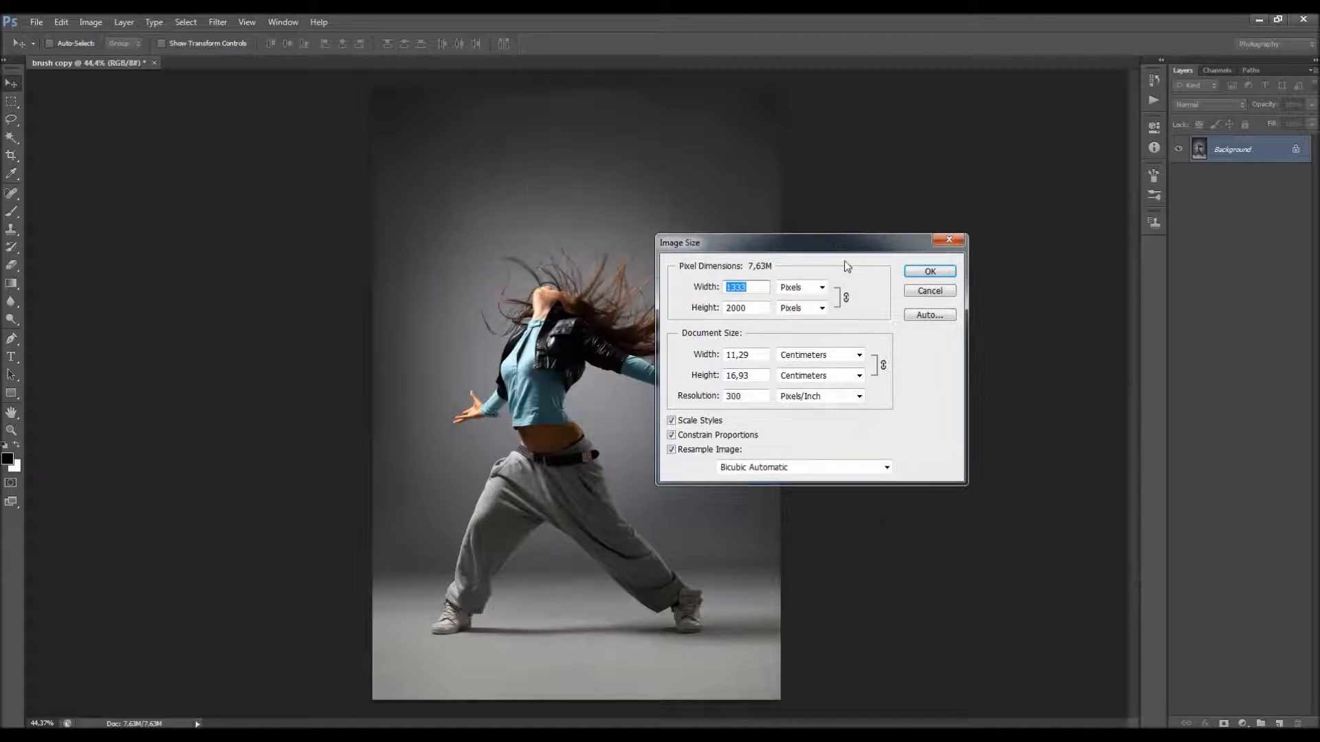
double_click(747, 395)
left_click(707, 286)
left_click_drag(765, 309, 730, 310)
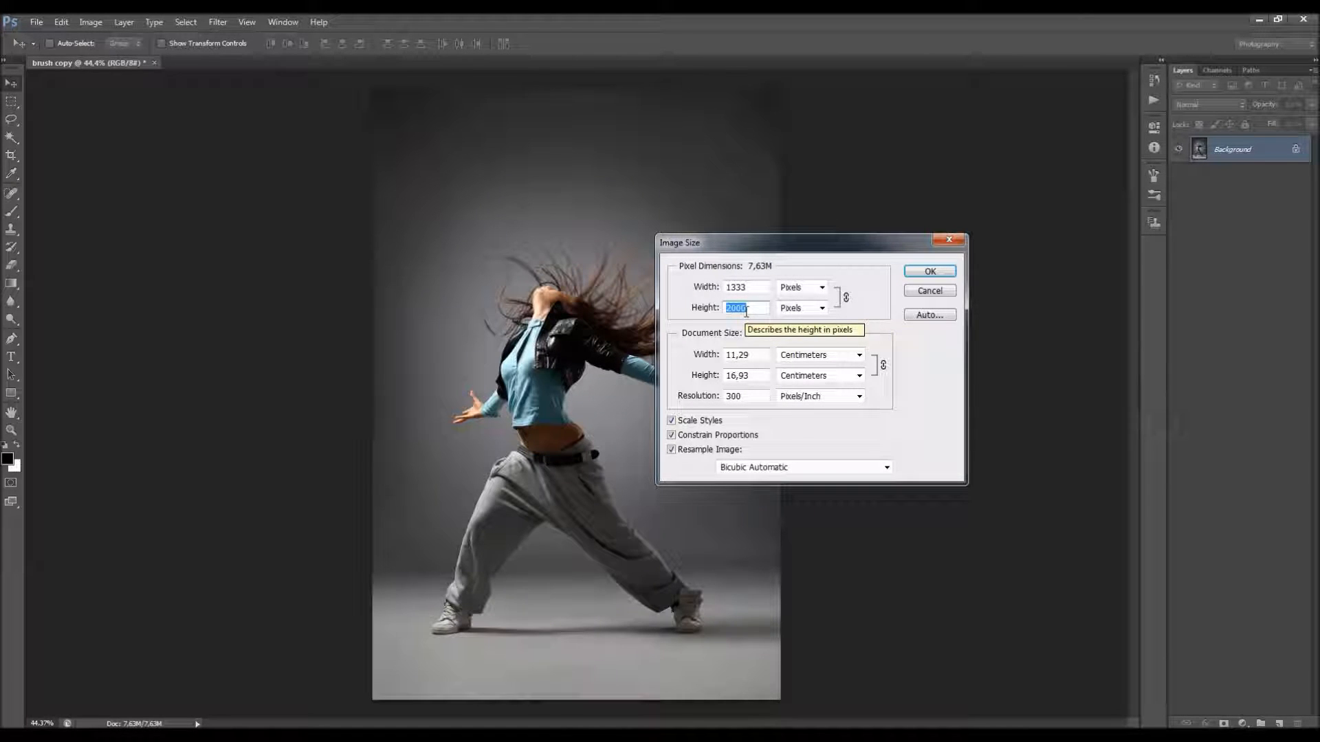
left_click_drag(750, 287, 701, 320)
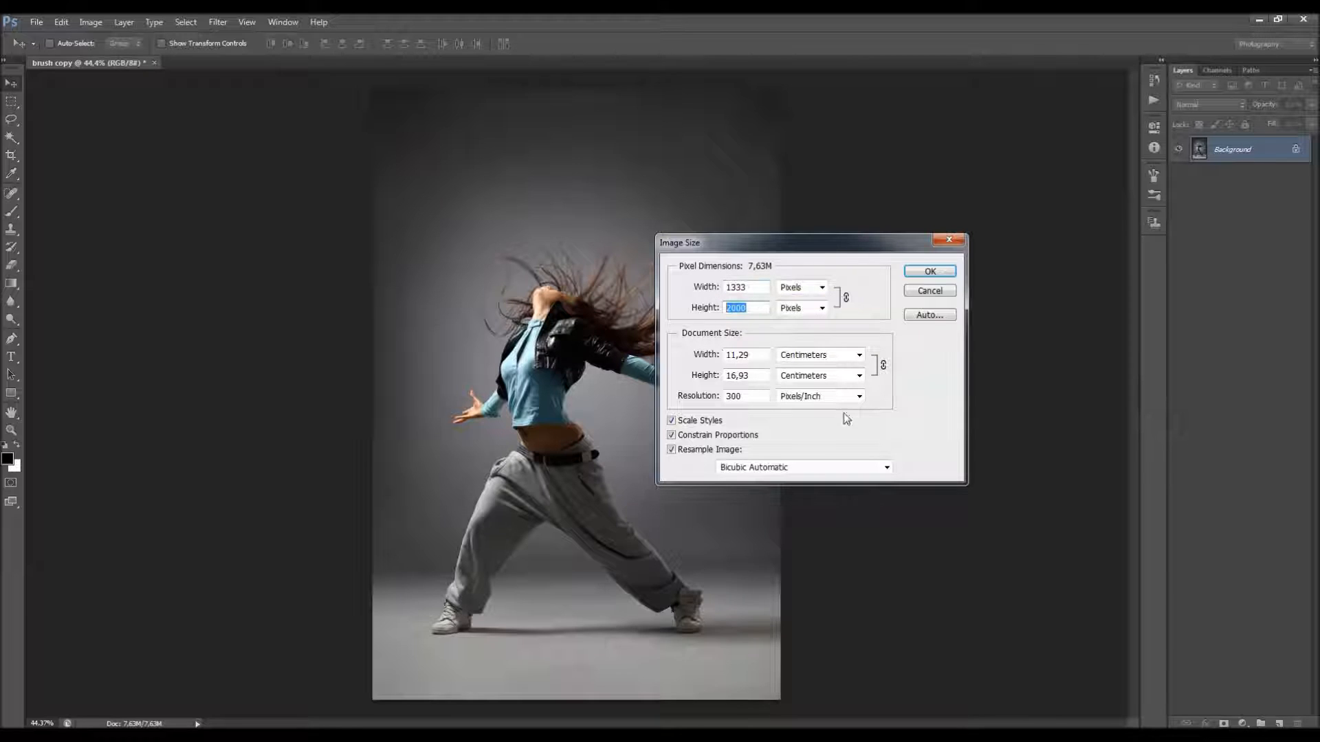
left_click(929, 273)
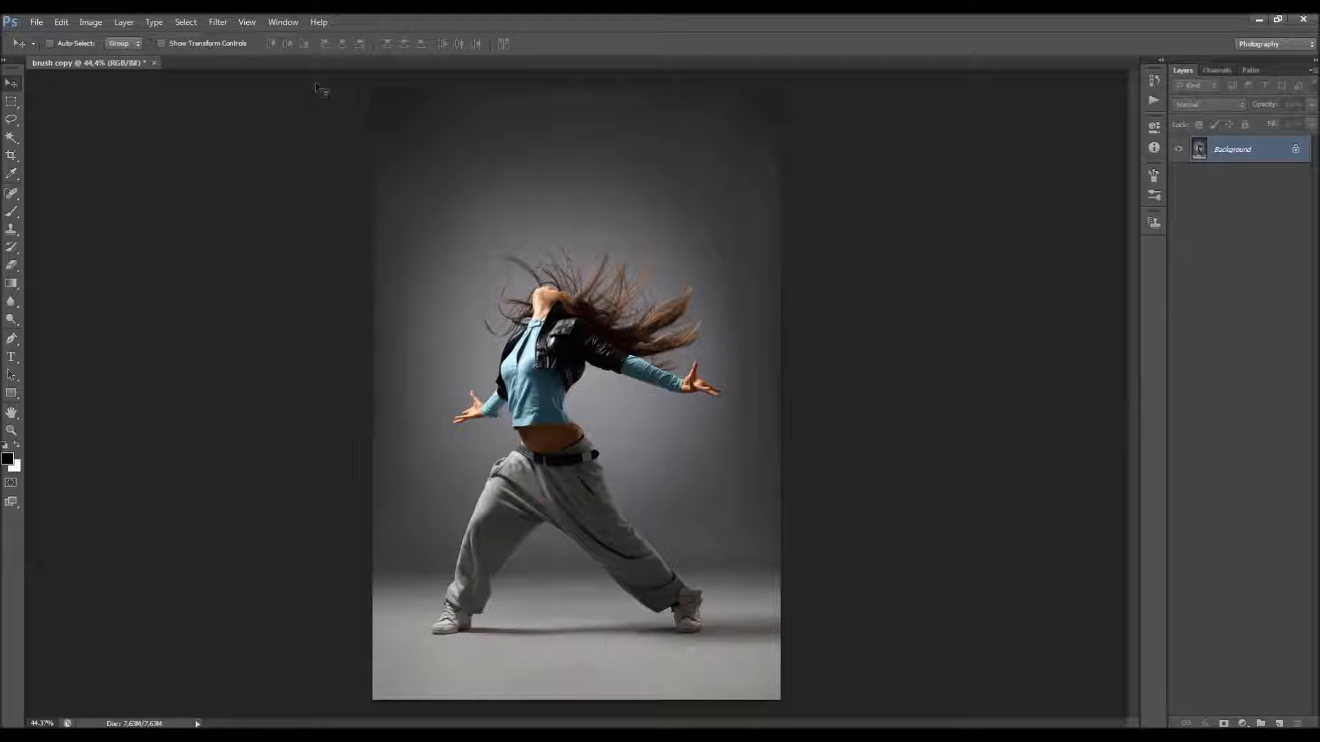
Step: Display the Actions panel and collapse the Default Actions set
left_click(281, 22)
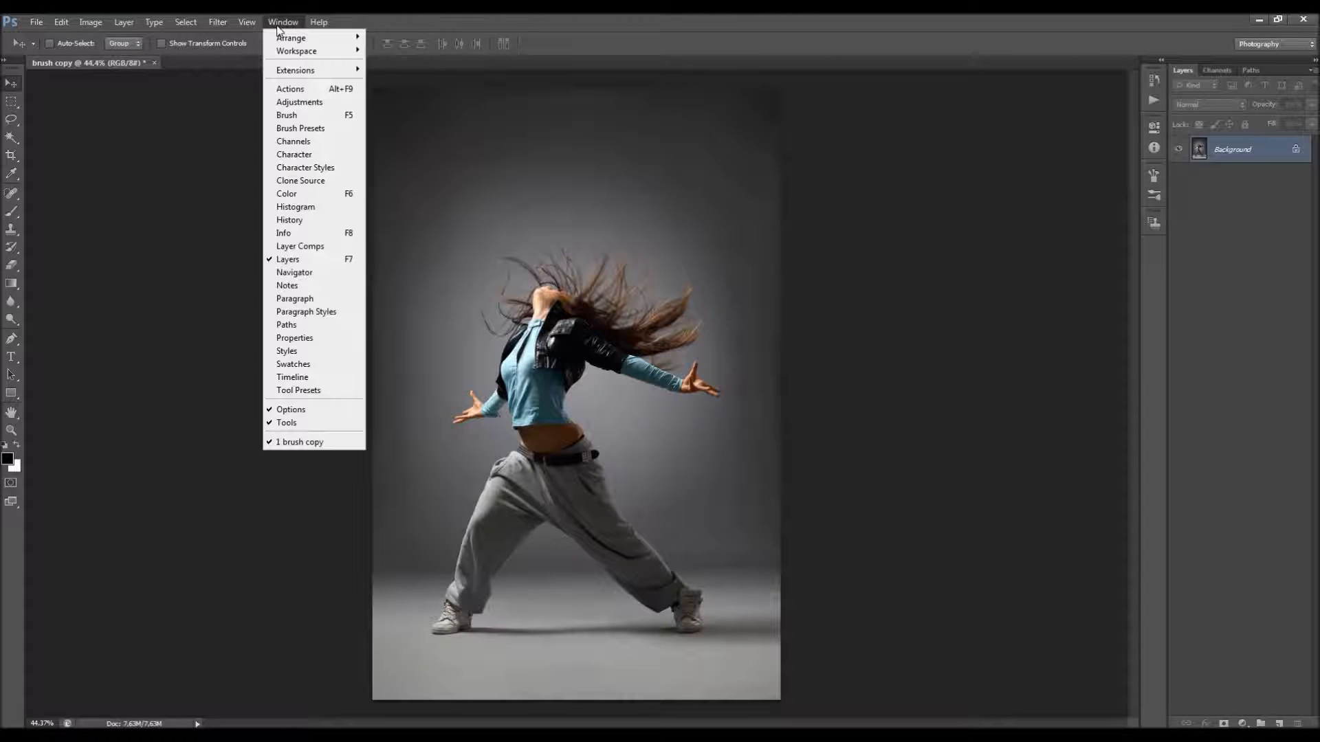
left_click(309, 89)
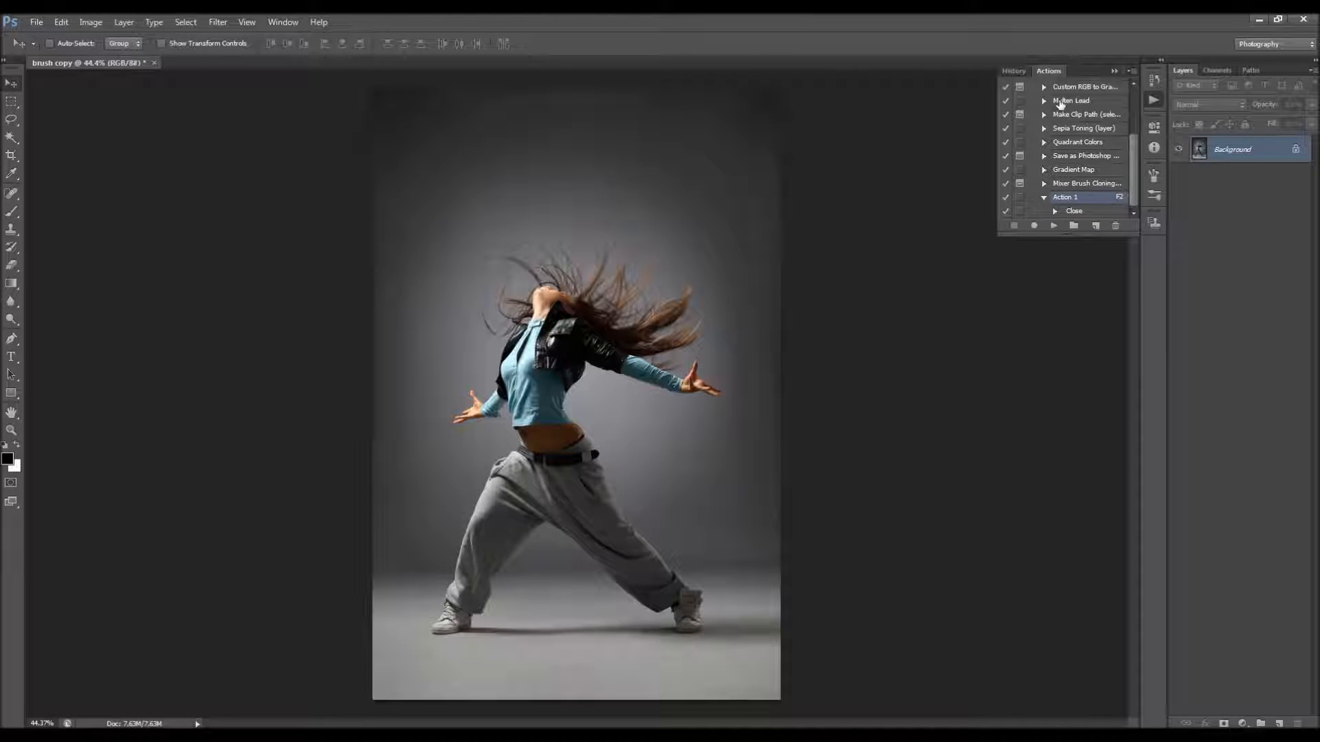
scroll(1072, 137, "up", 5)
left_click(1034, 84)
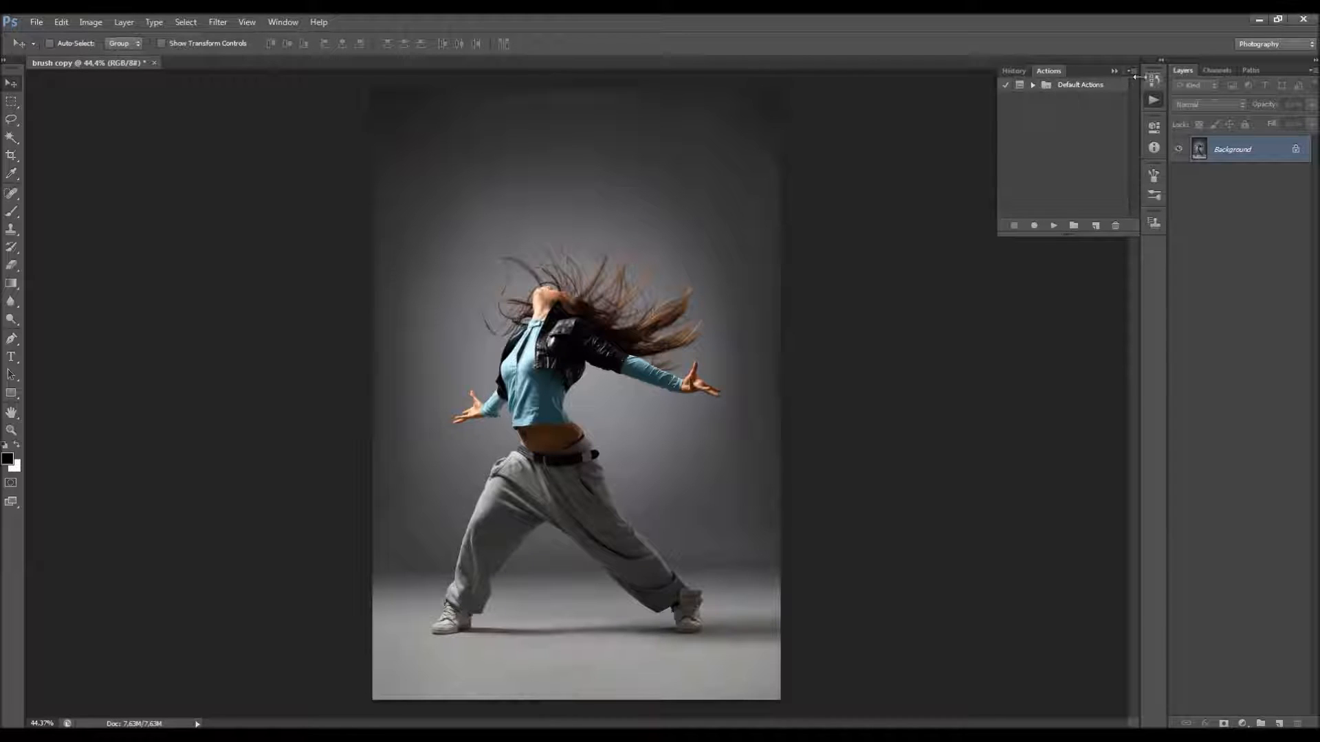
Step: Load the Power 2 action file from the Desktop
left_click(1130, 71)
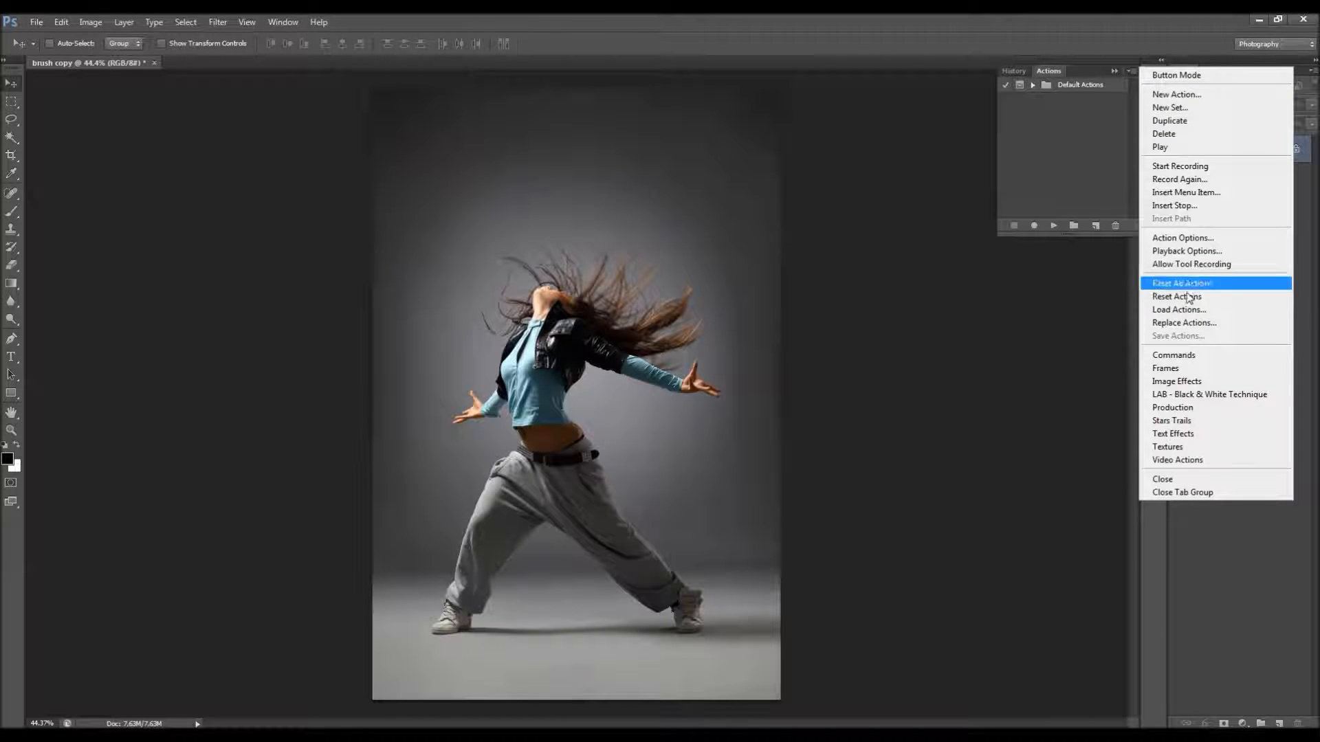
left_click(1179, 311)
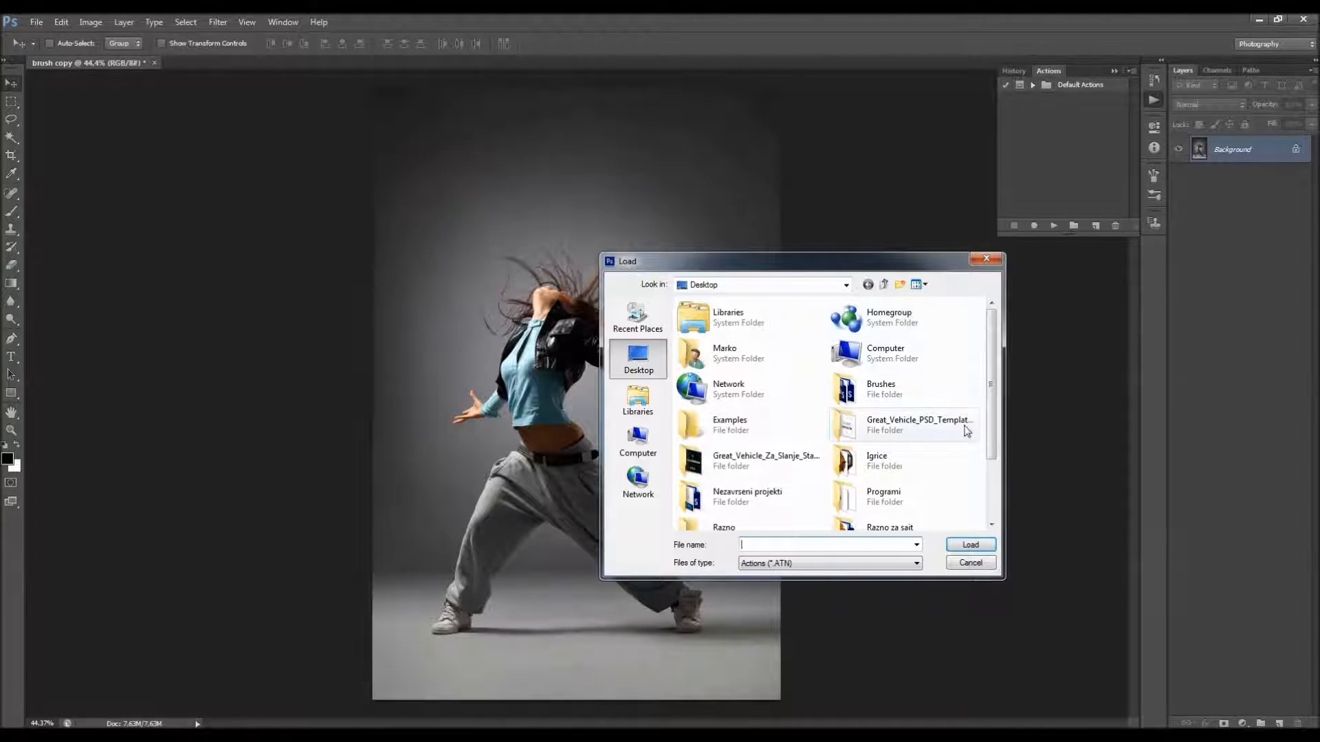
scroll(893, 467, "down", 2)
left_click(756, 513)
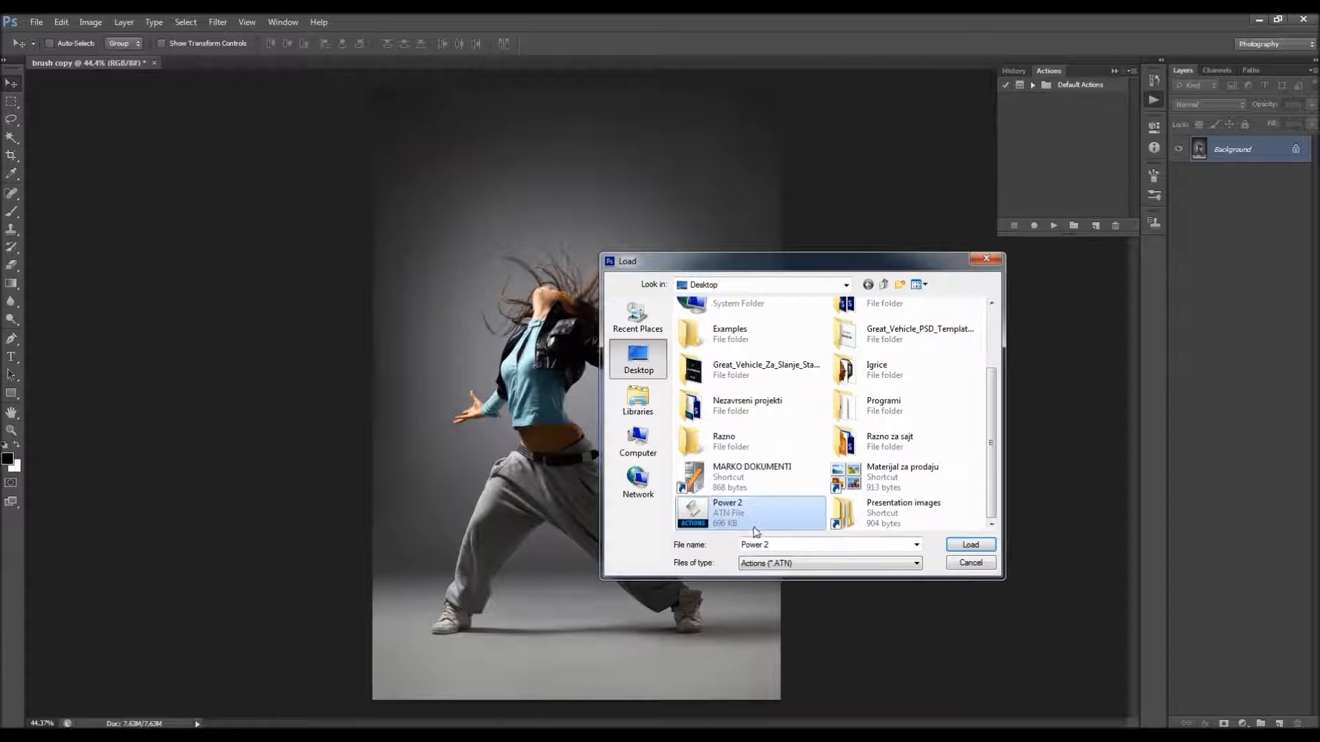
left_click(969, 543)
Step: Expand the Power 2 action set and look through its RIGHT, LEFT, UP and DOWN actions
left_click(1032, 98)
left_click(1070, 113)
left_click(1070, 127)
left_click(1068, 141)
left_click(1068, 154)
left_click(1070, 99)
left_click(1031, 98)
left_click(1031, 98)
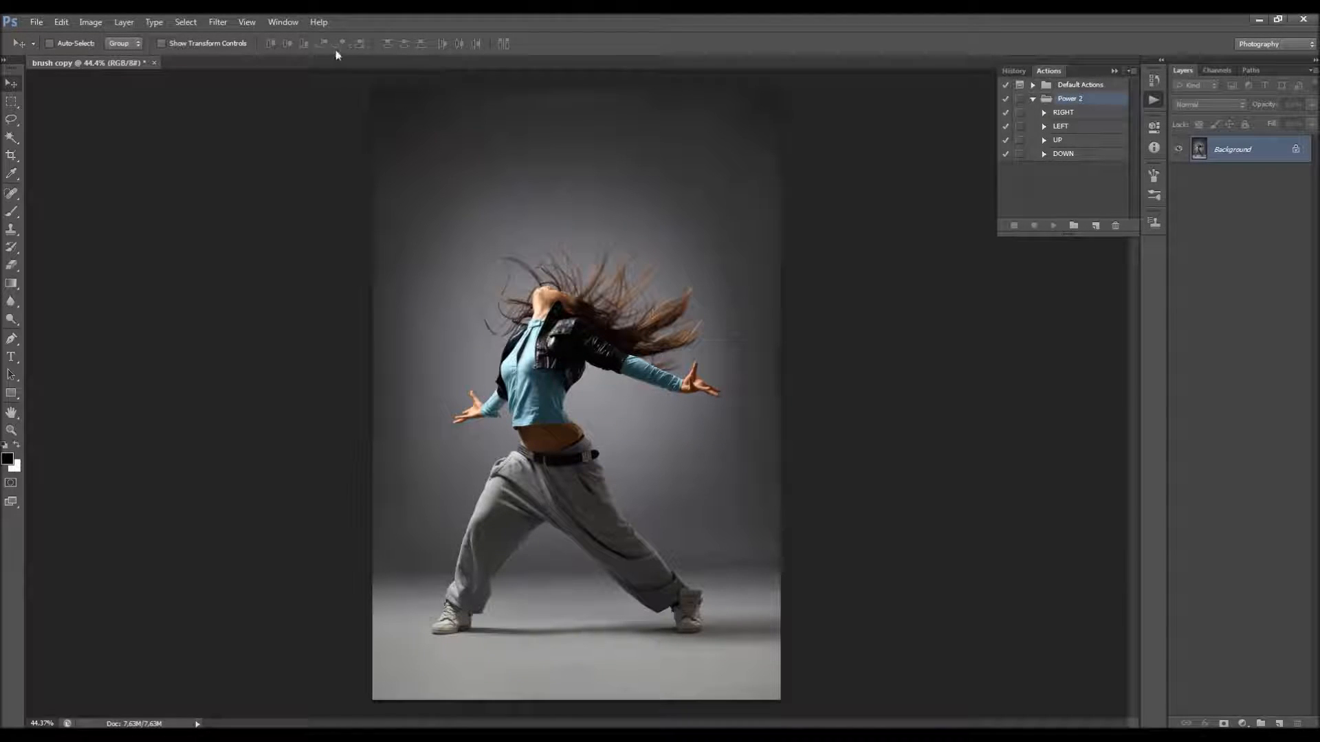
Step: Load the Power 2 Brushes file from the Desktop into the brush presets, and collapse the Brush Presets panel
left_click(282, 22)
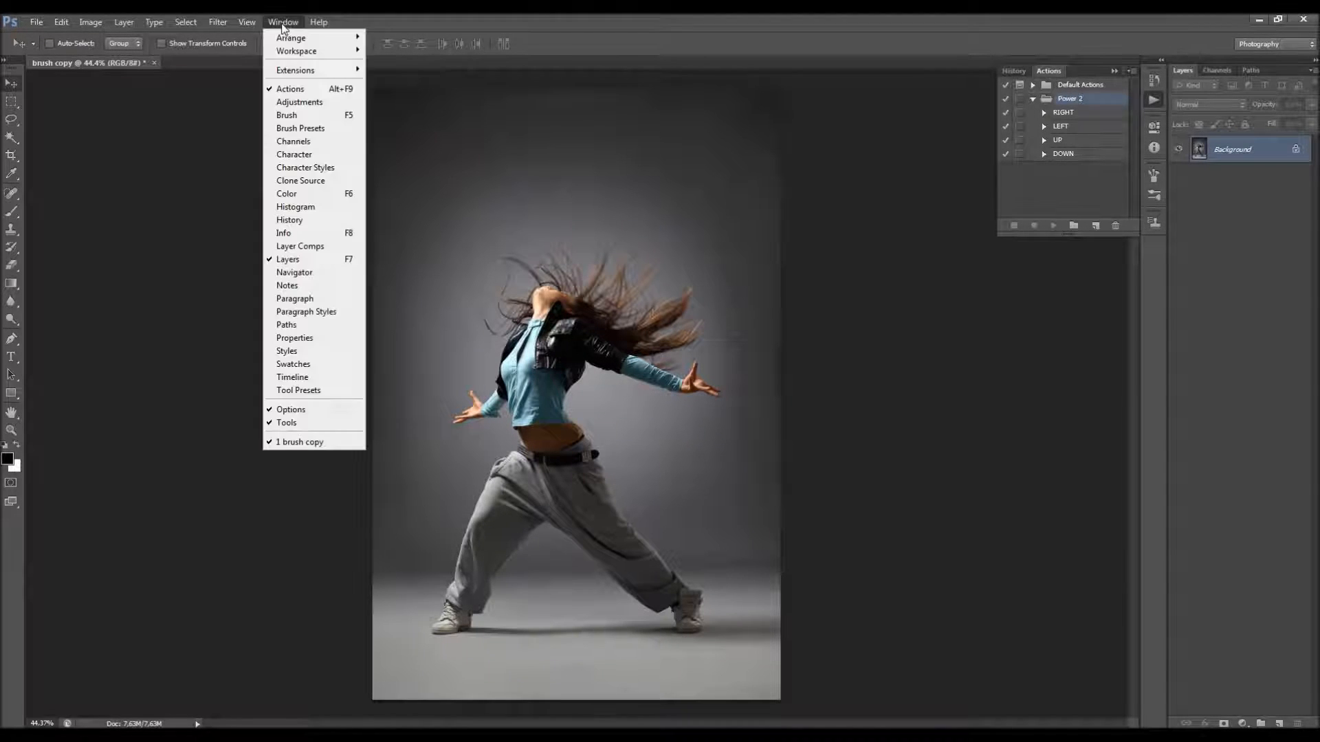
left_click(298, 129)
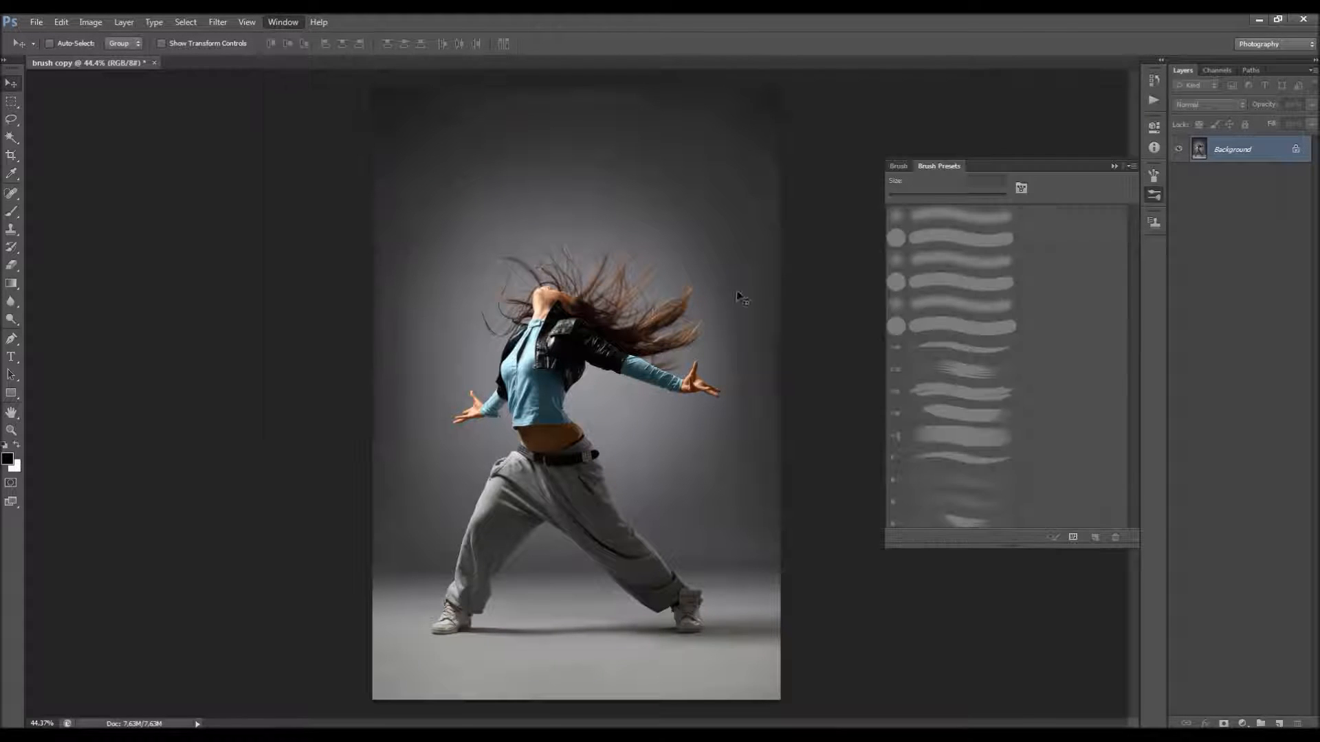
left_click(1131, 166)
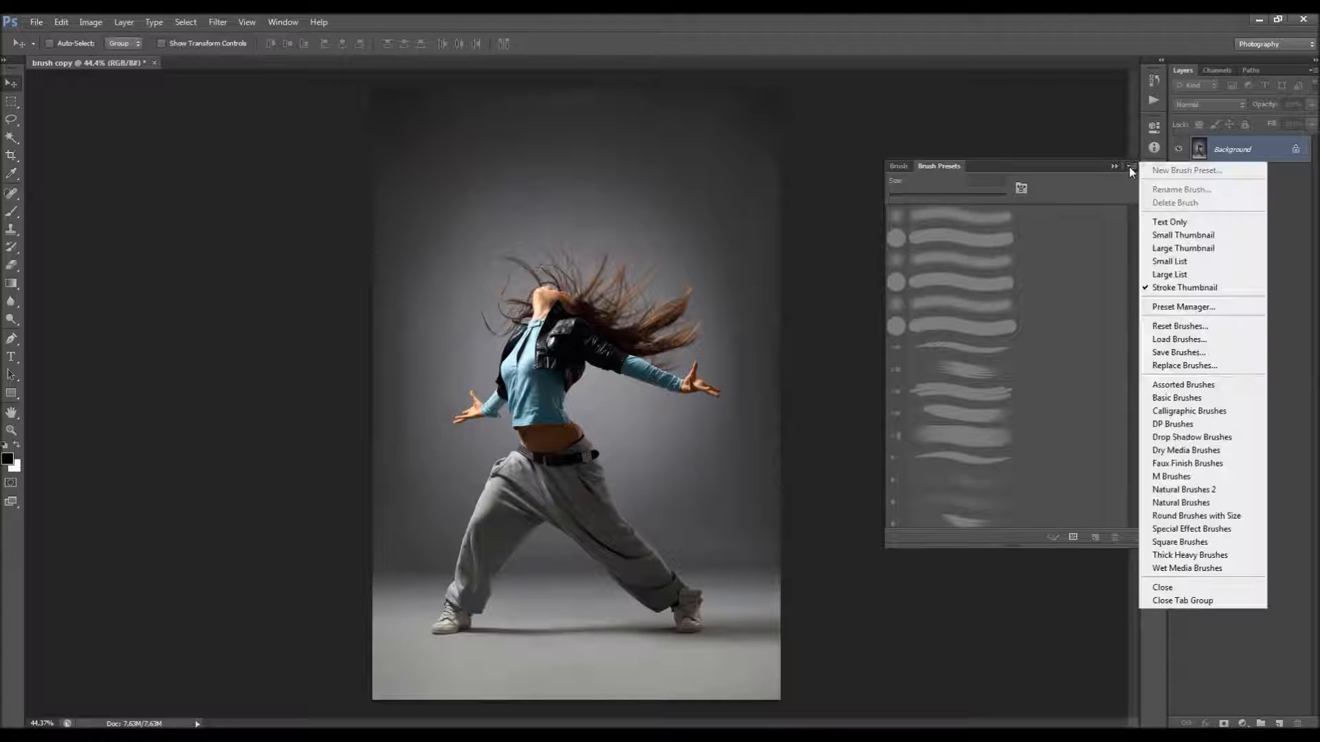
left_click(1208, 344)
scroll(851, 482, "down", 3)
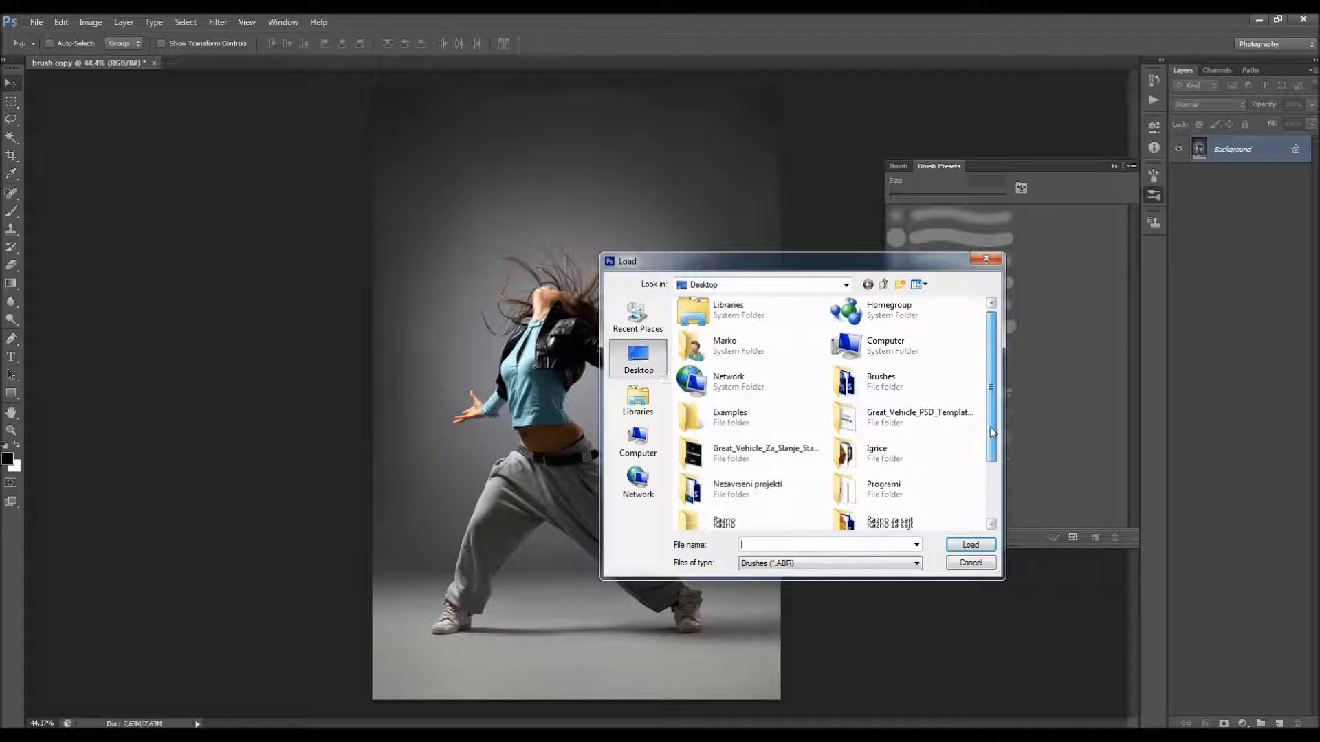
left_click(732, 513)
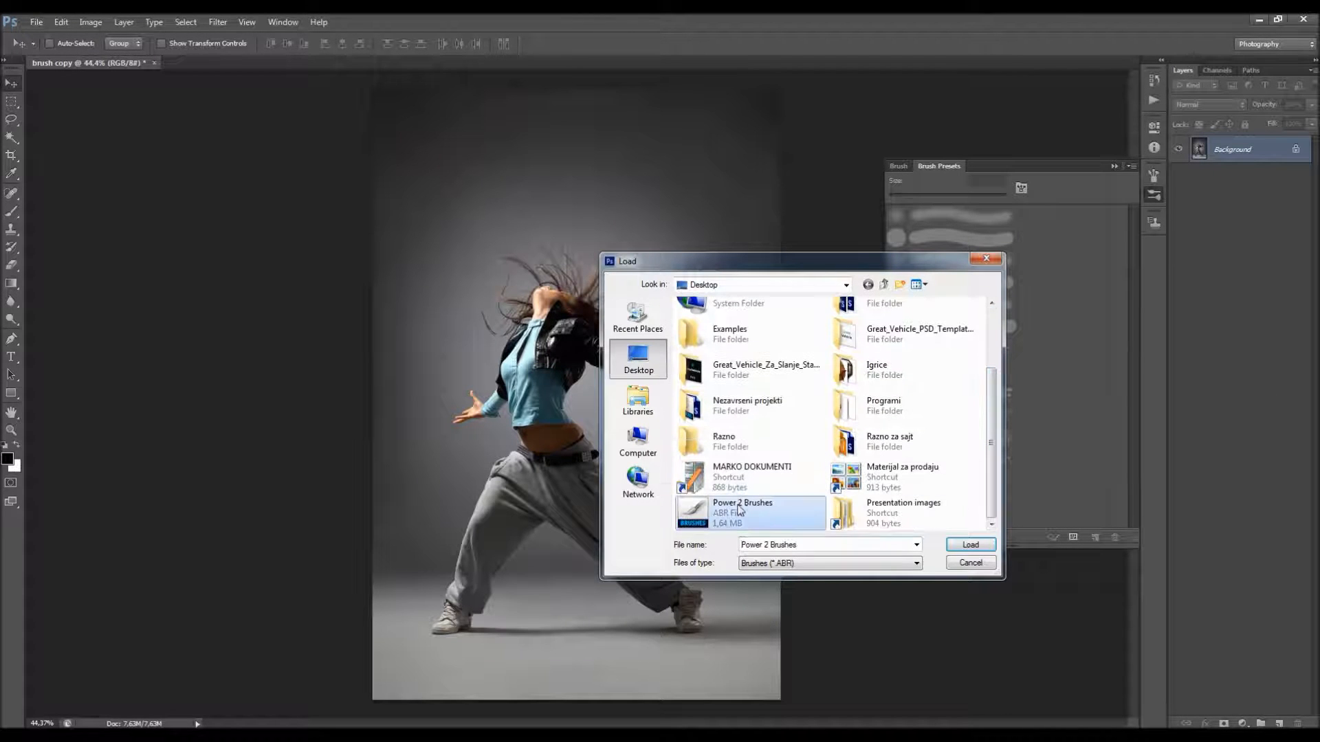
left_click(970, 544)
left_click(1115, 166)
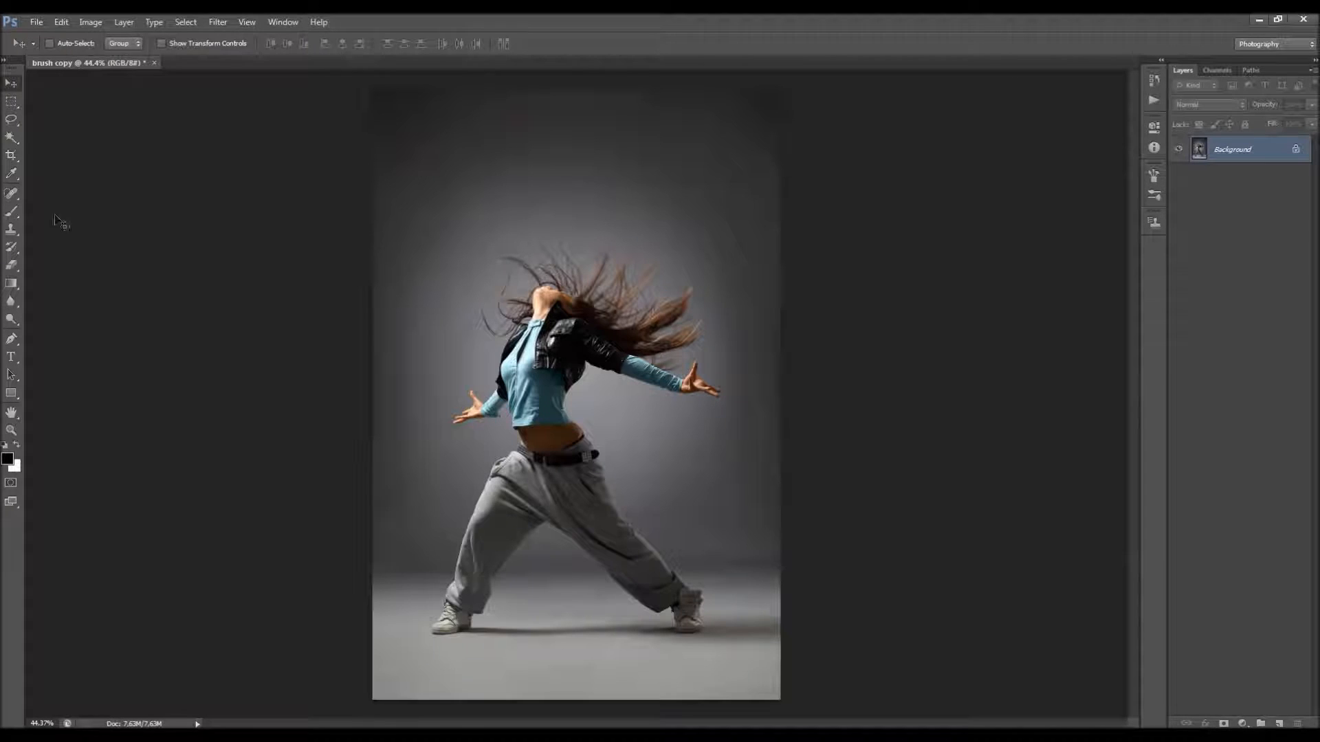
Step: Activate the Brush tool and look through the available brush tips in the preset picker
key("b")
right_click(452, 283)
scroll(530, 412, "down", 6)
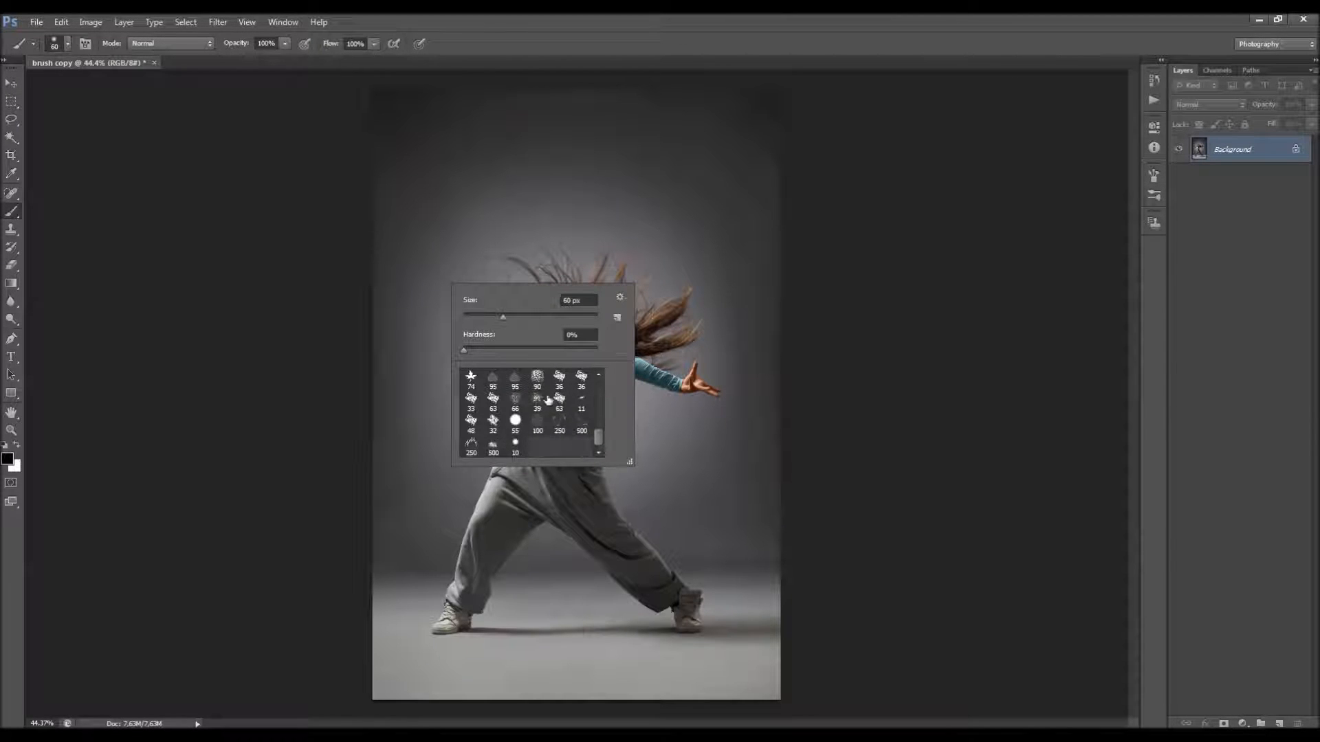
scroll(569, 393, "up", 6)
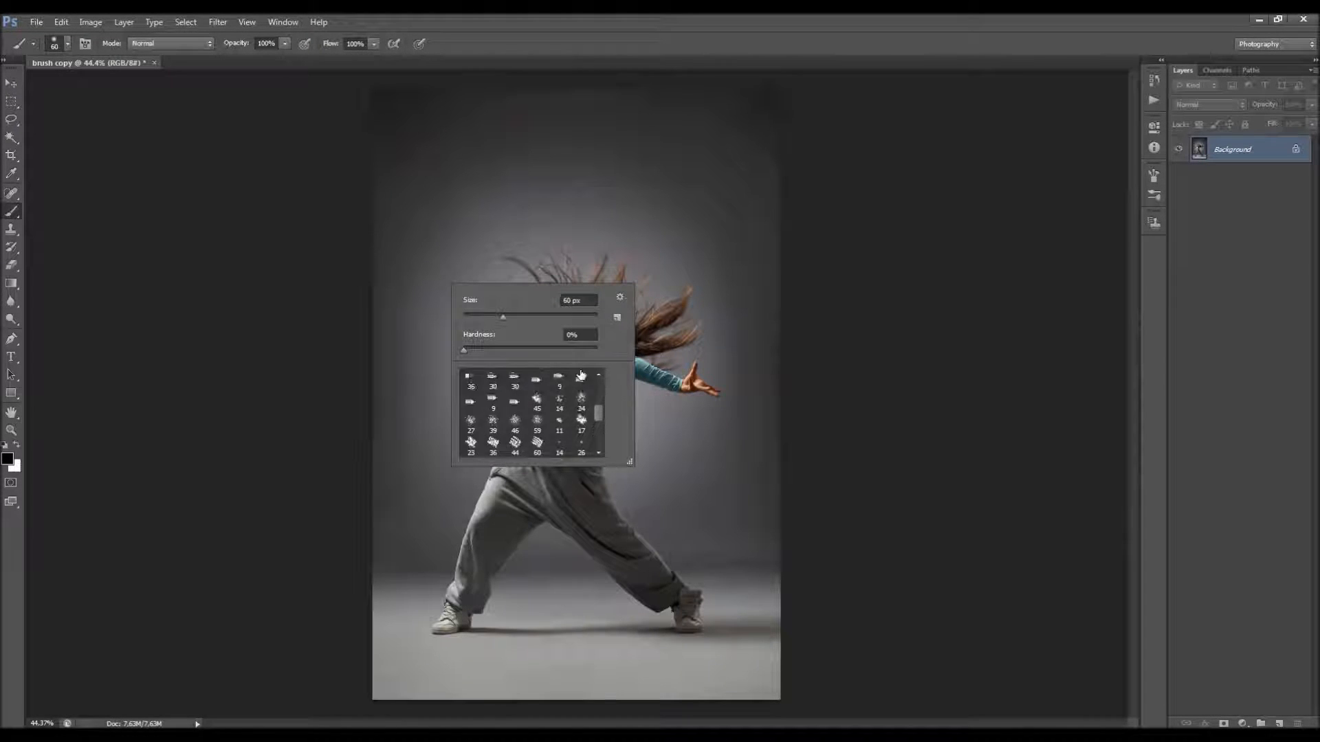
key("Escape")
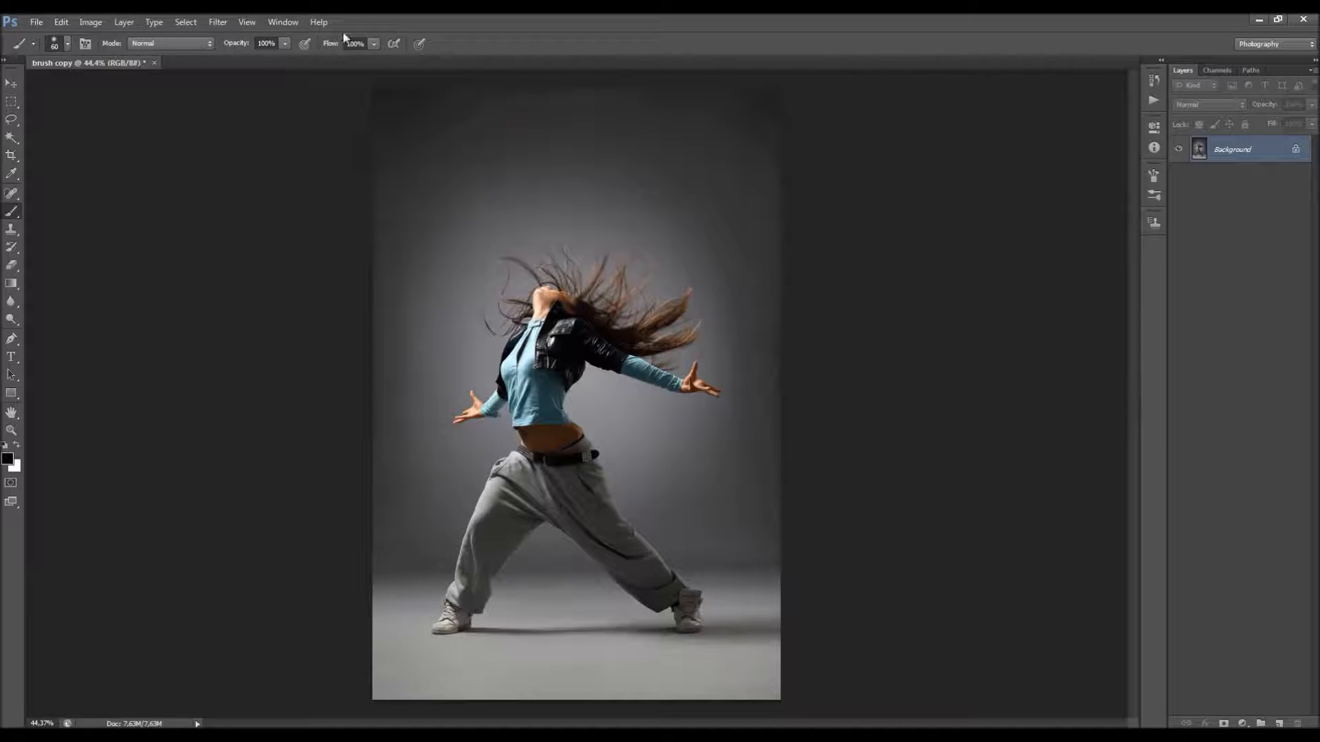
Step: Create a new layer named brush above the Background
left_click(123, 22)
mouse_move(206, 37)
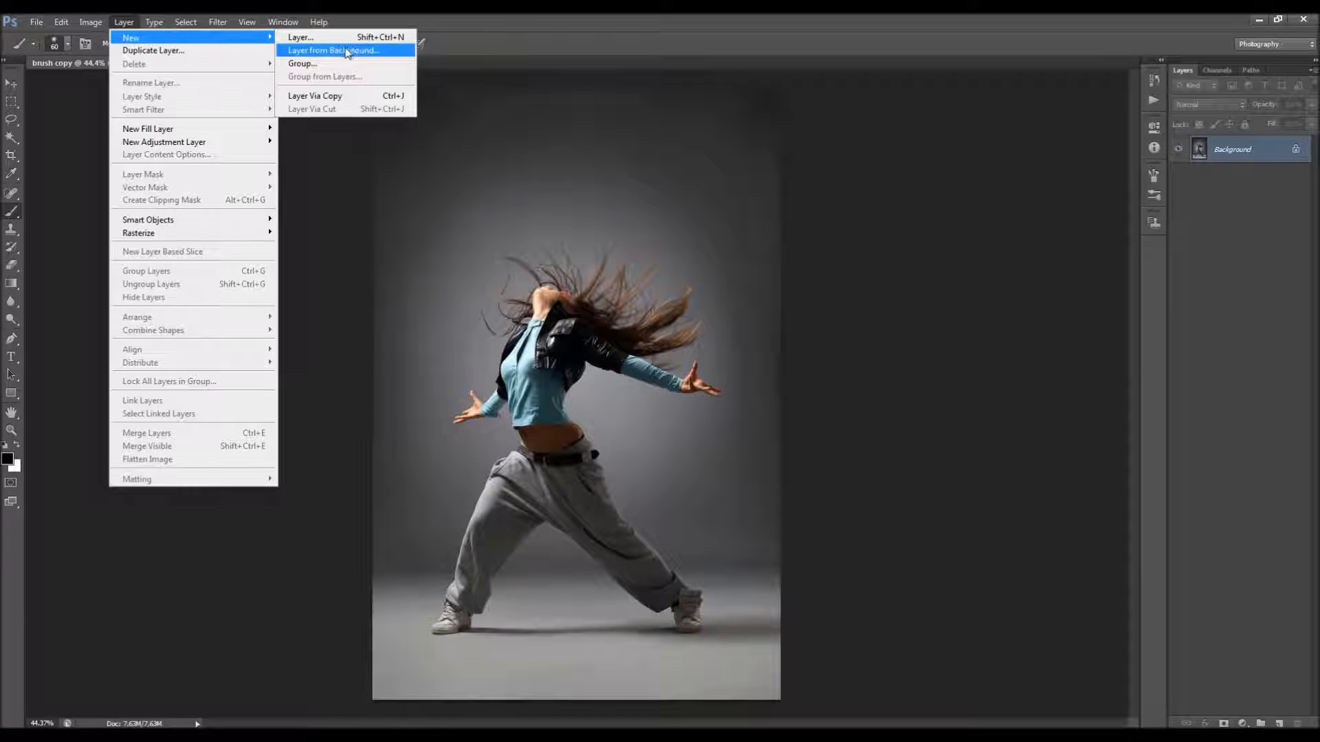
mouse_move(268, 37)
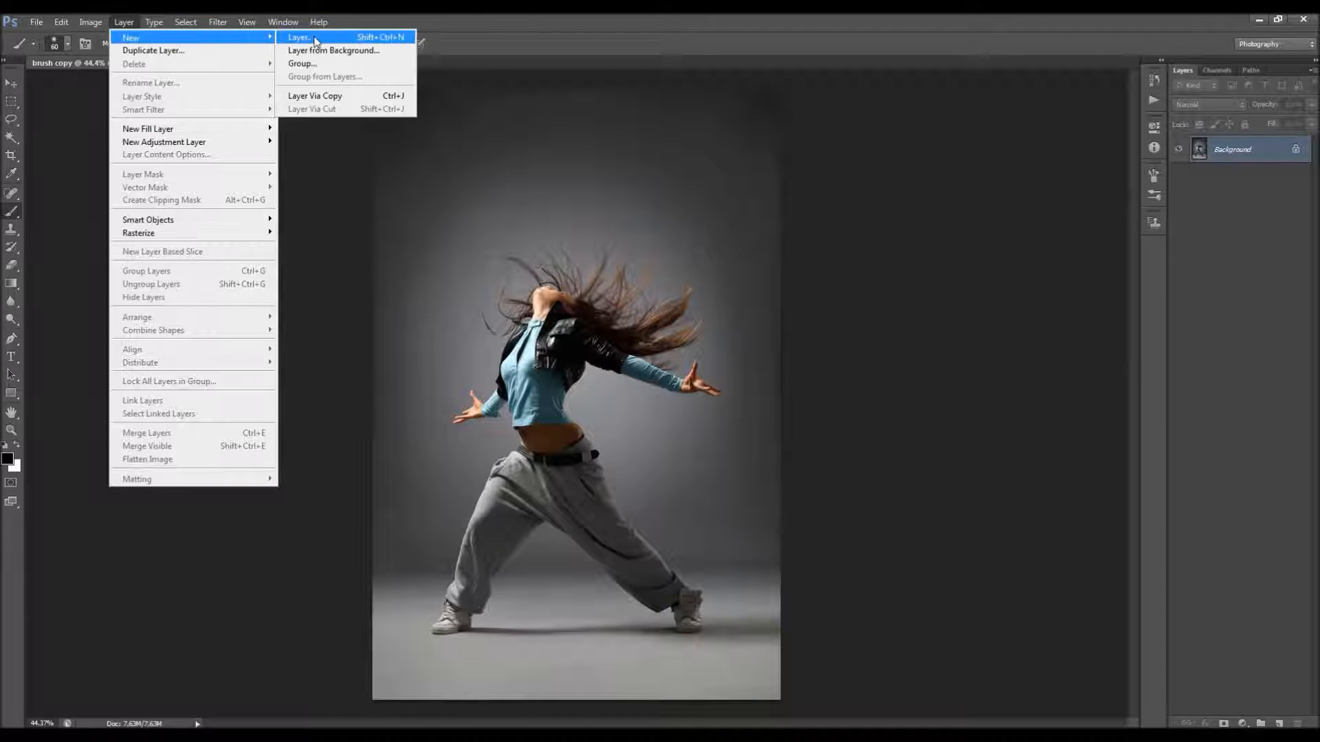
left_click(316, 38)
type("brush")
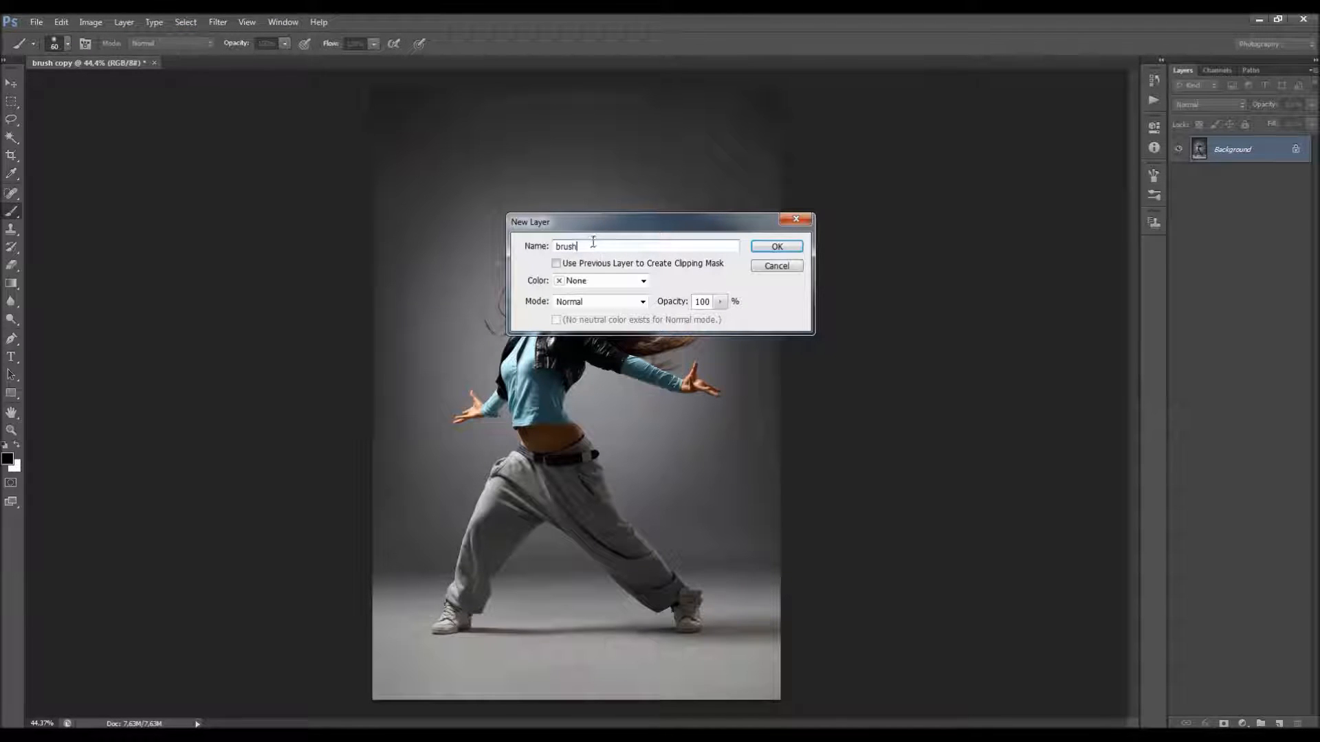
left_click_drag(593, 242, 477, 258)
left_click_drag(605, 247, 519, 253)
key("Return")
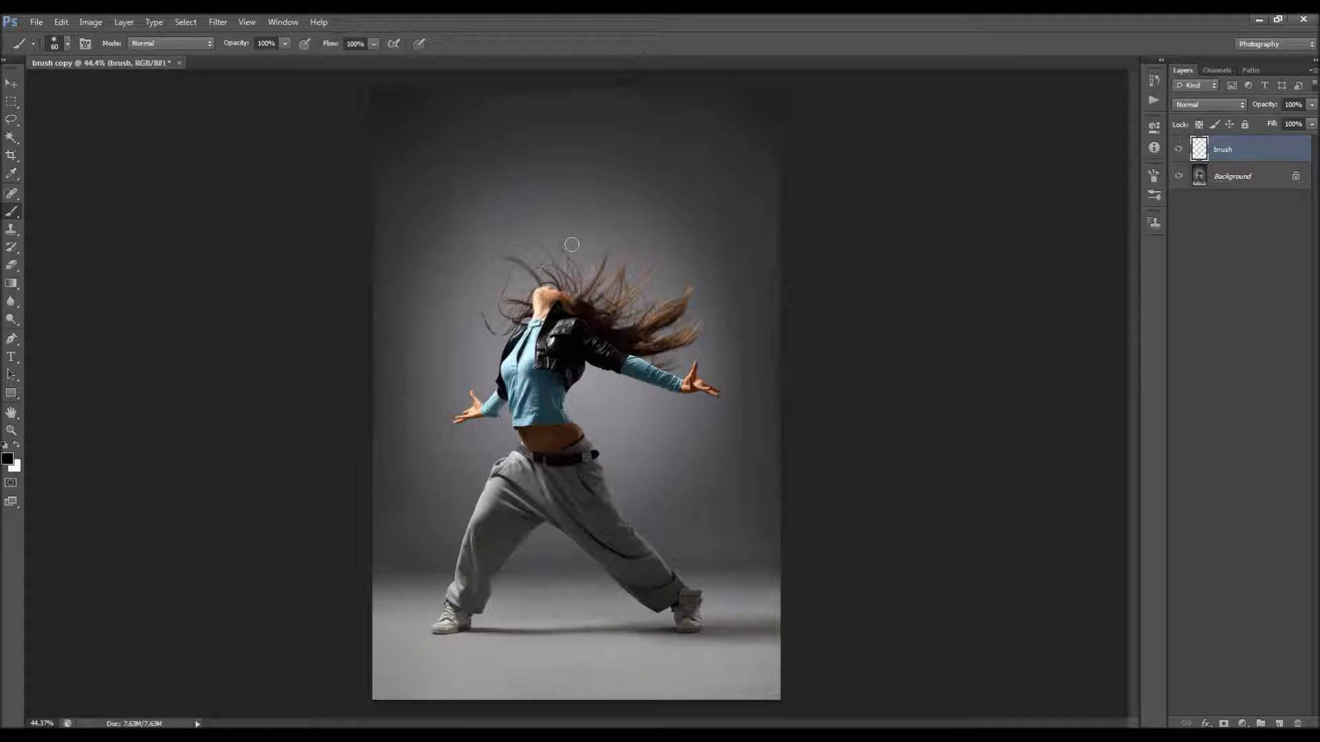
Step: Check the soft round brush's size and hardness, and set the foreground color to bright red
right_click(543, 264)
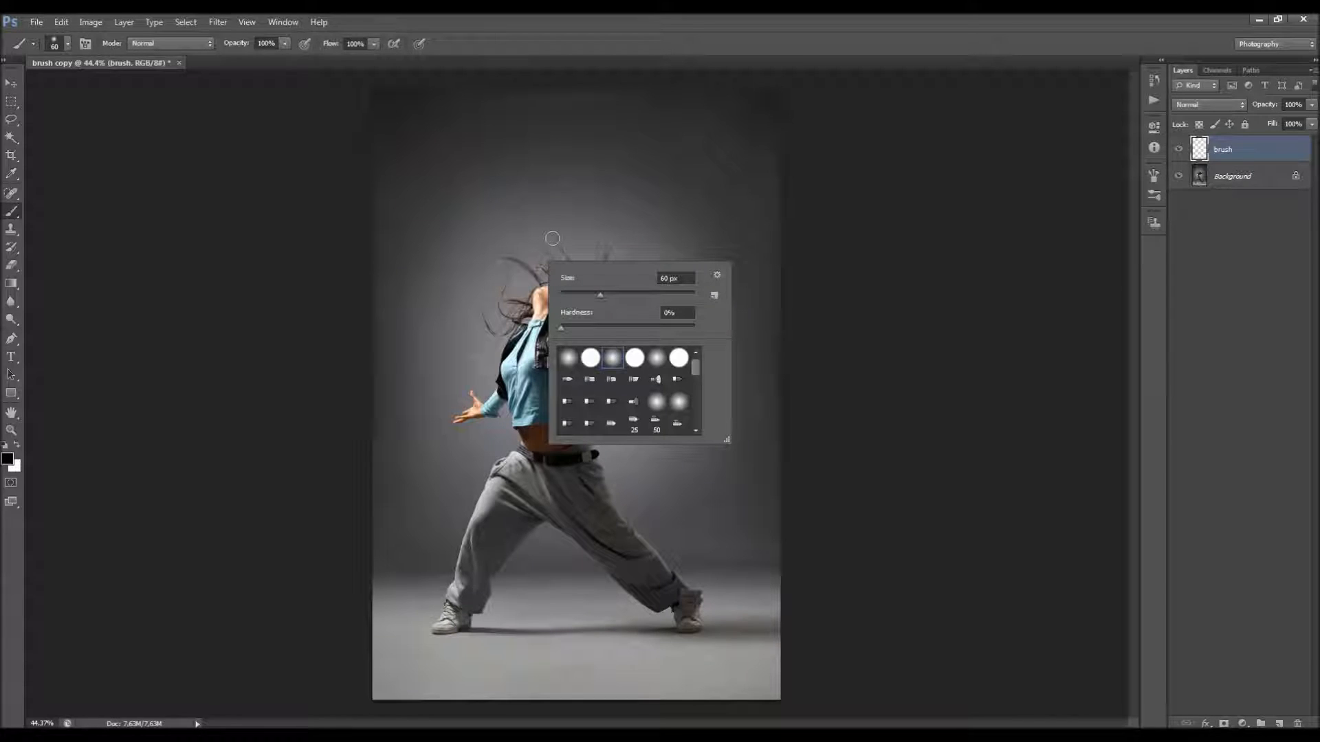
left_click(617, 53)
left_click(8, 459)
left_click_drag(636, 310, 909, 110)
key("Return")
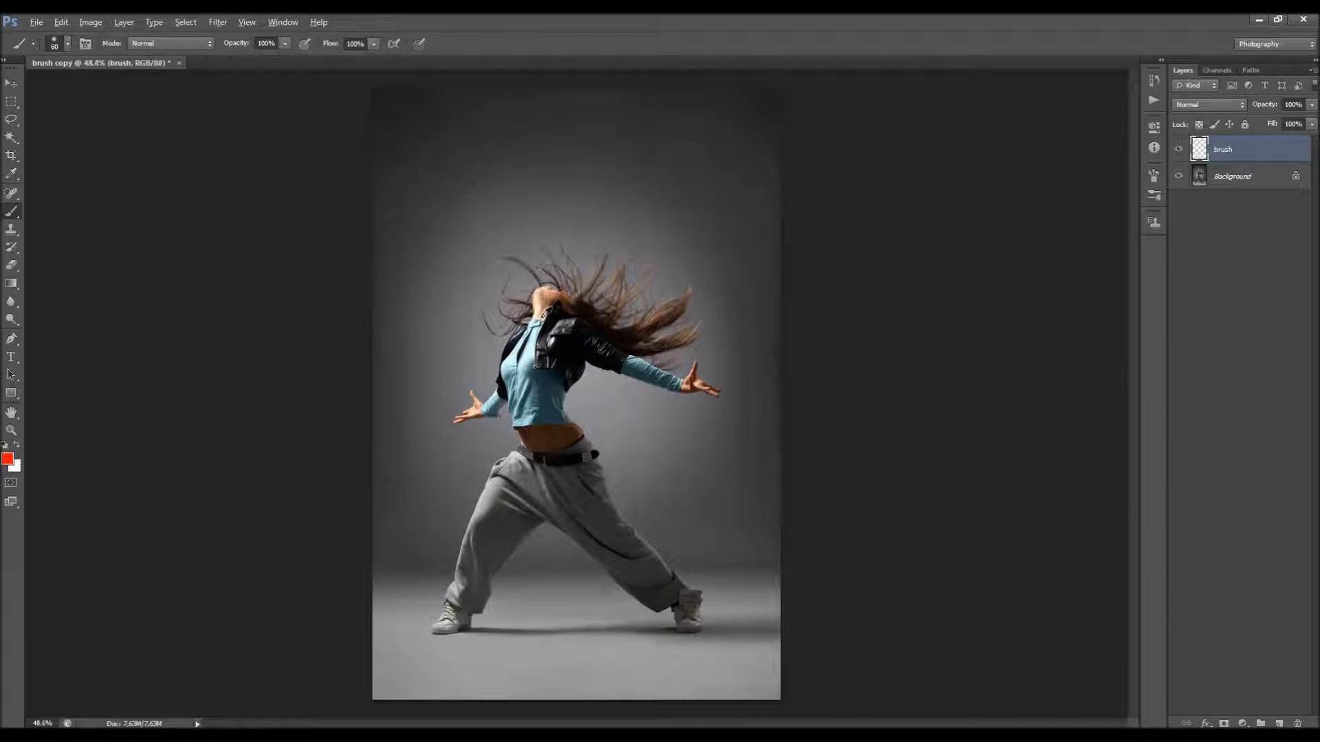
Step: Reduce the brush size and paint red on the brush layer along the dancer's outstretched arm beneath her hair
scroll(543, 316, "up", 2)
scroll(548, 330, "down", 2)
scroll(481, 347, "down", 5)
scroll(478, 315, "up", 7)
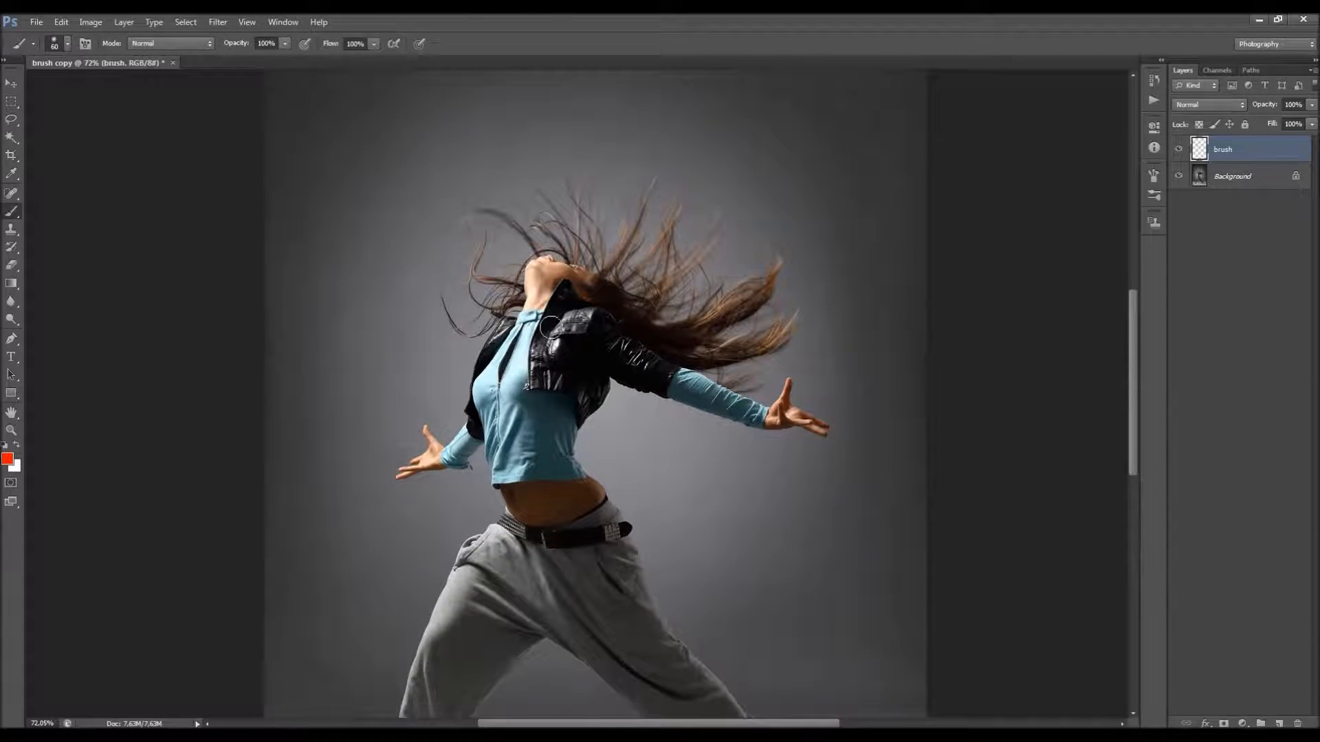
scroll(479, 405, "down", 4)
scroll(479, 405, "down", 3)
scroll(482, 385, "up", 3)
scroll(488, 373, "down", 2)
key("bracketleft")
key("bracketleft")
left_click_drag(606, 276, 734, 317)
Step: Shrink the brush to 35 px and paint red over the dancer's other forearm
key("bracketleft")
key("bracketleft")
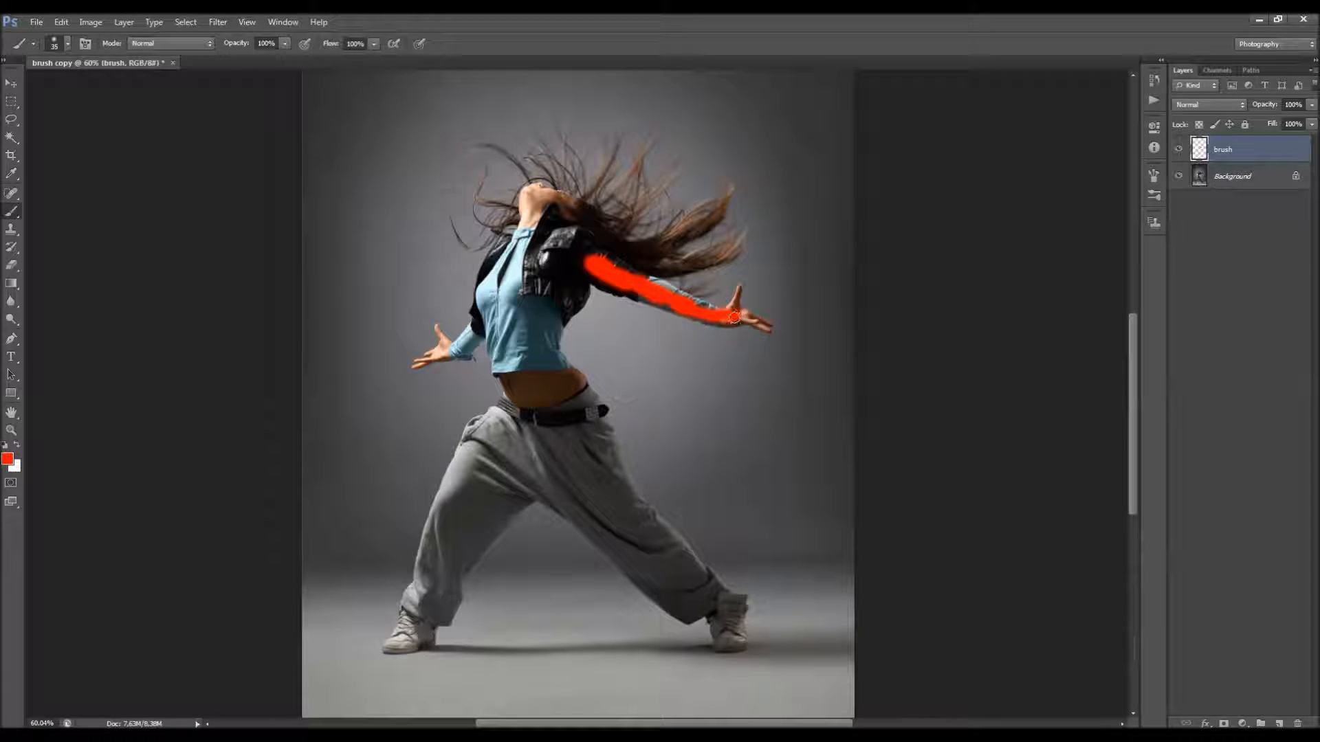
left_click_drag(474, 347, 440, 352)
Step: Open brush.psd from the Desktop and try to close the brush copy document
key("ctrl+n")
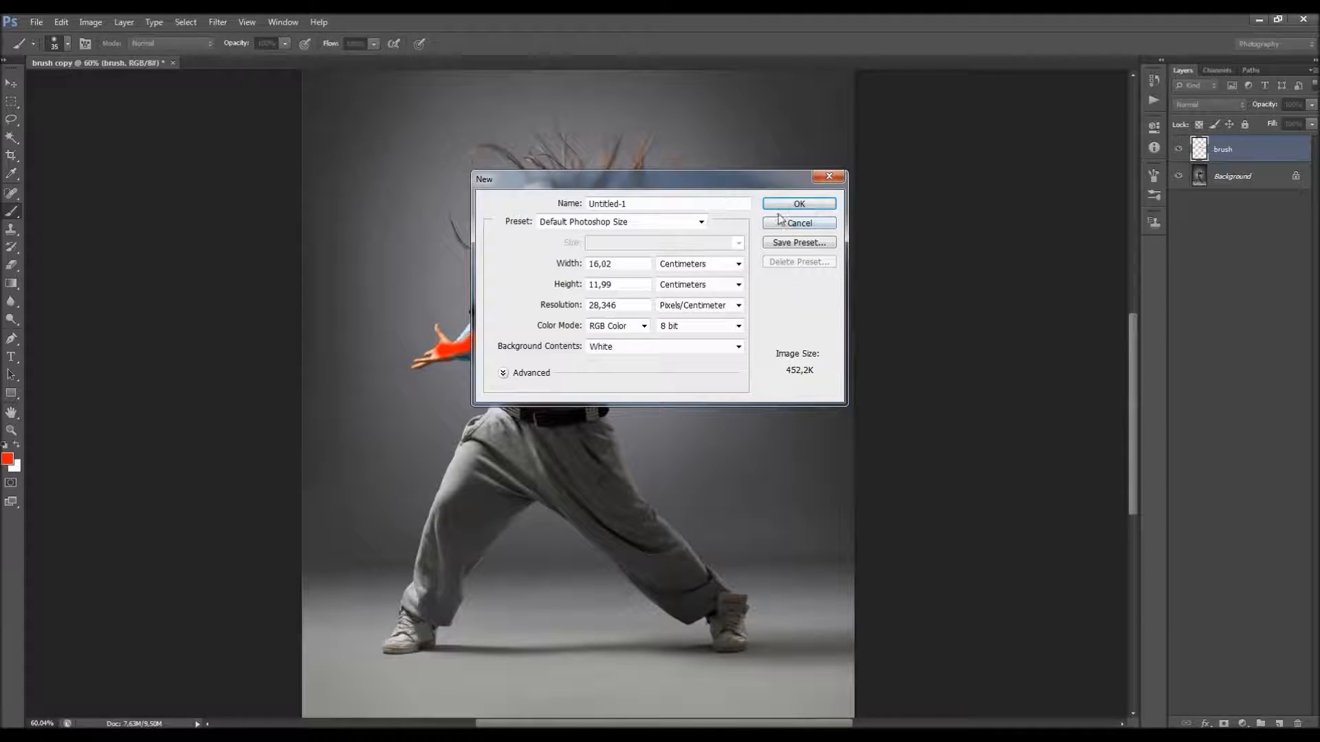
left_click(791, 222)
left_click(35, 22)
left_click(41, 47)
left_click(642, 365)
left_click(751, 418)
scroll(756, 422, "down", 5)
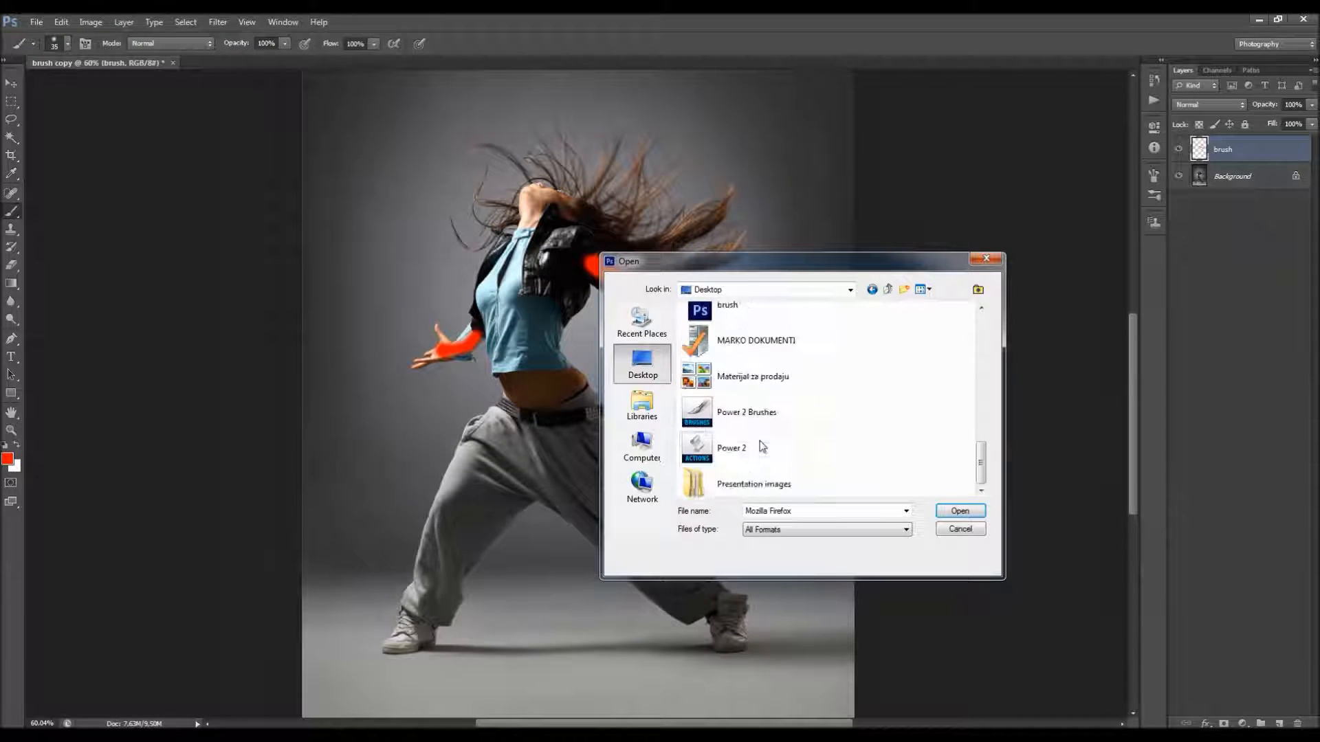
scroll(769, 375, "up", 3)
double_click(742, 391)
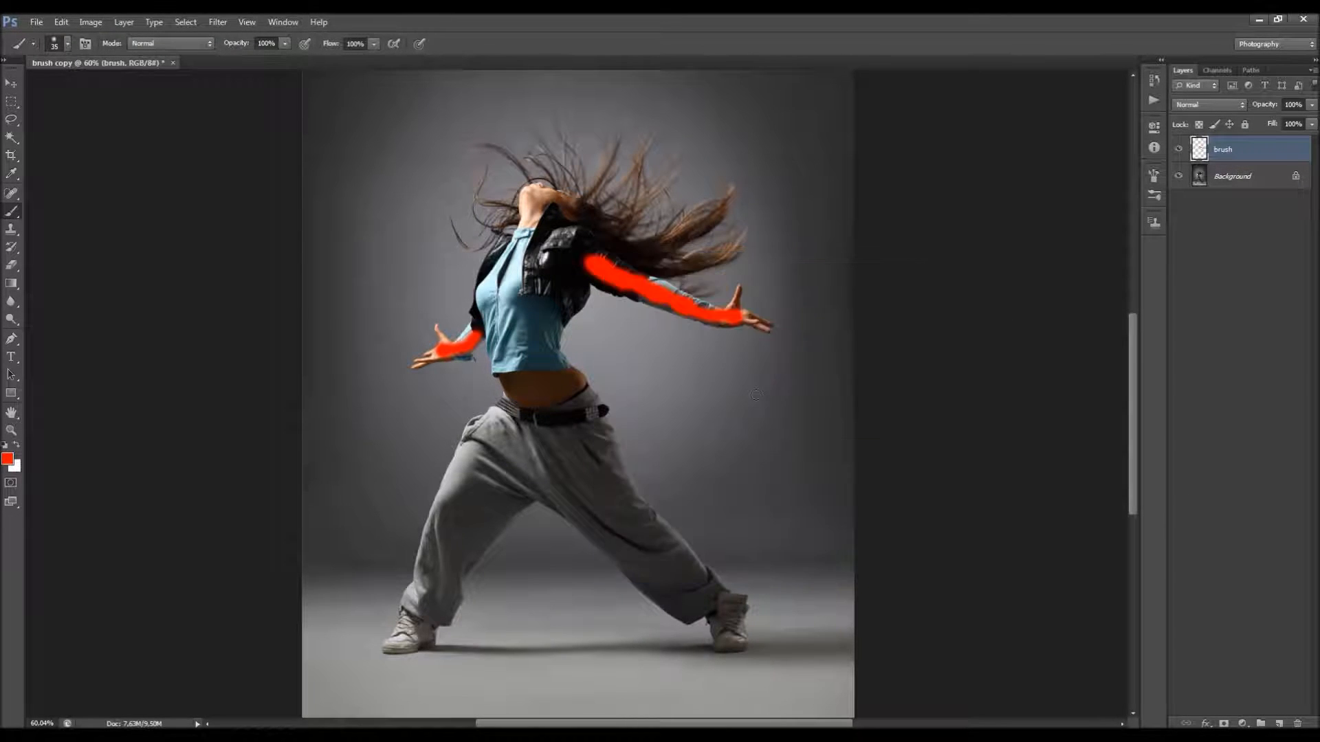
left_click(173, 63)
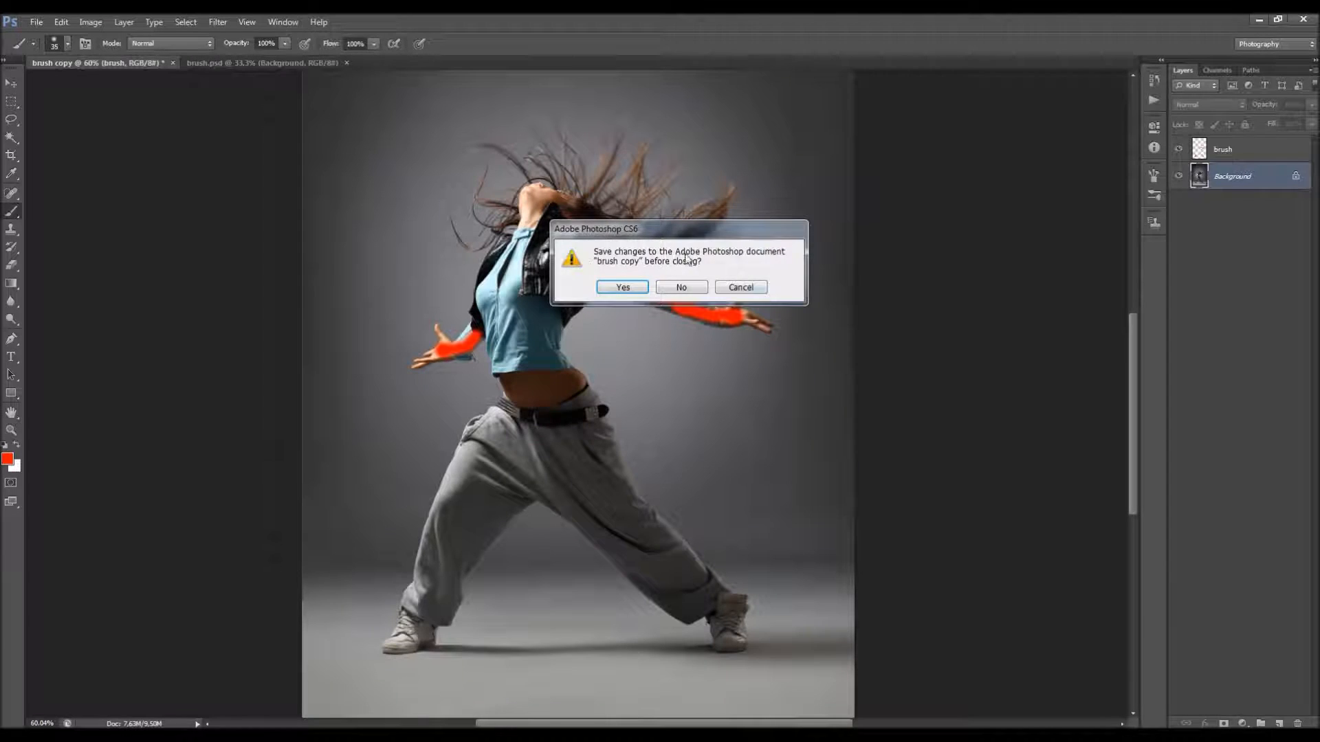
left_click(703, 283)
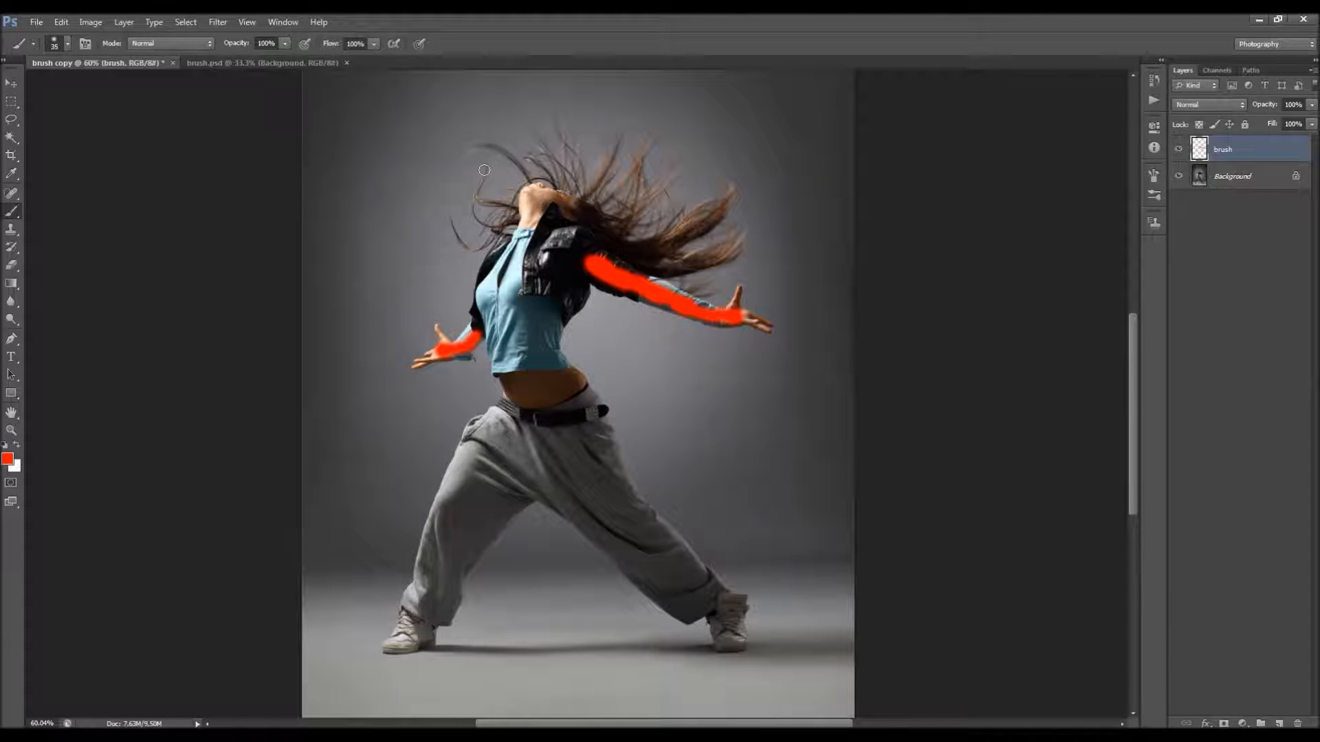
Step: Examine the finished red brush strokes over the dancer's arms, hands, lower legs and shoes in brush.psd
scroll(551, 412, "up", 5)
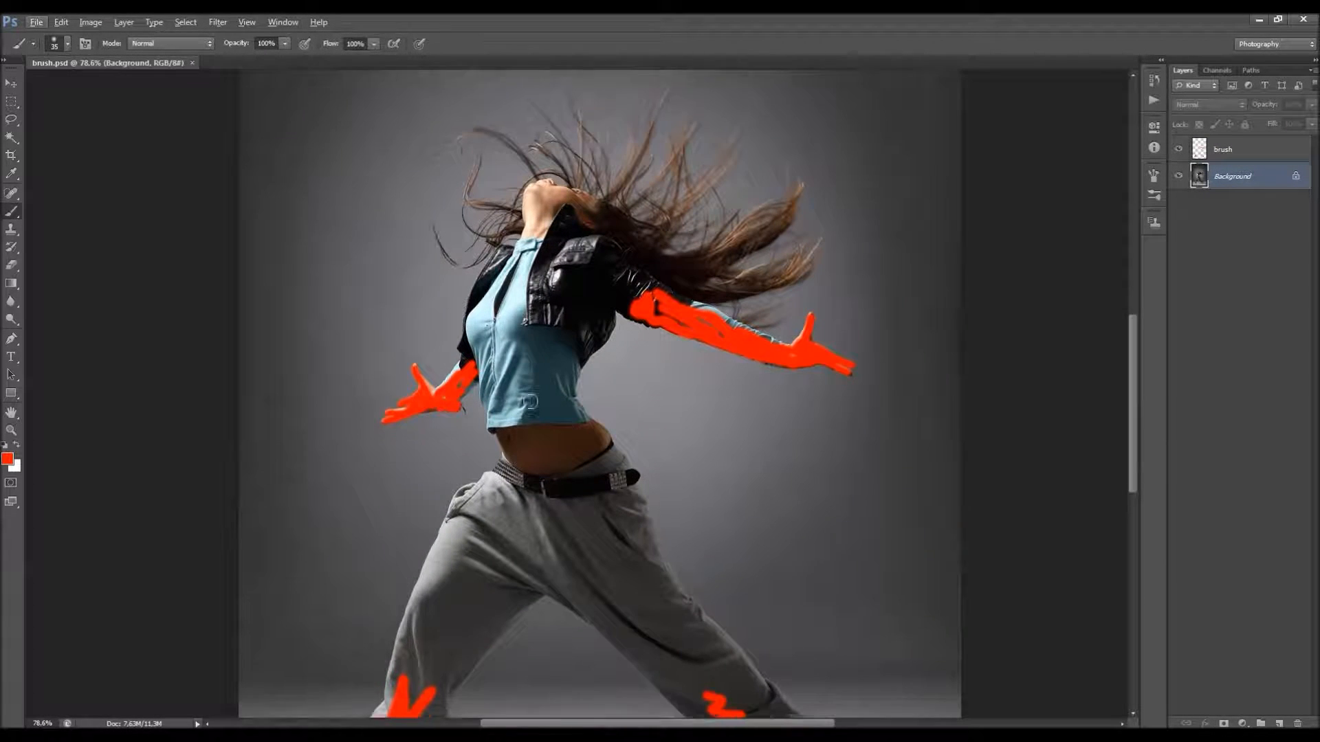
scroll(406, 463, "down", 2)
scroll(415, 571, "down", 3)
scroll(642, 231, "up", 3)
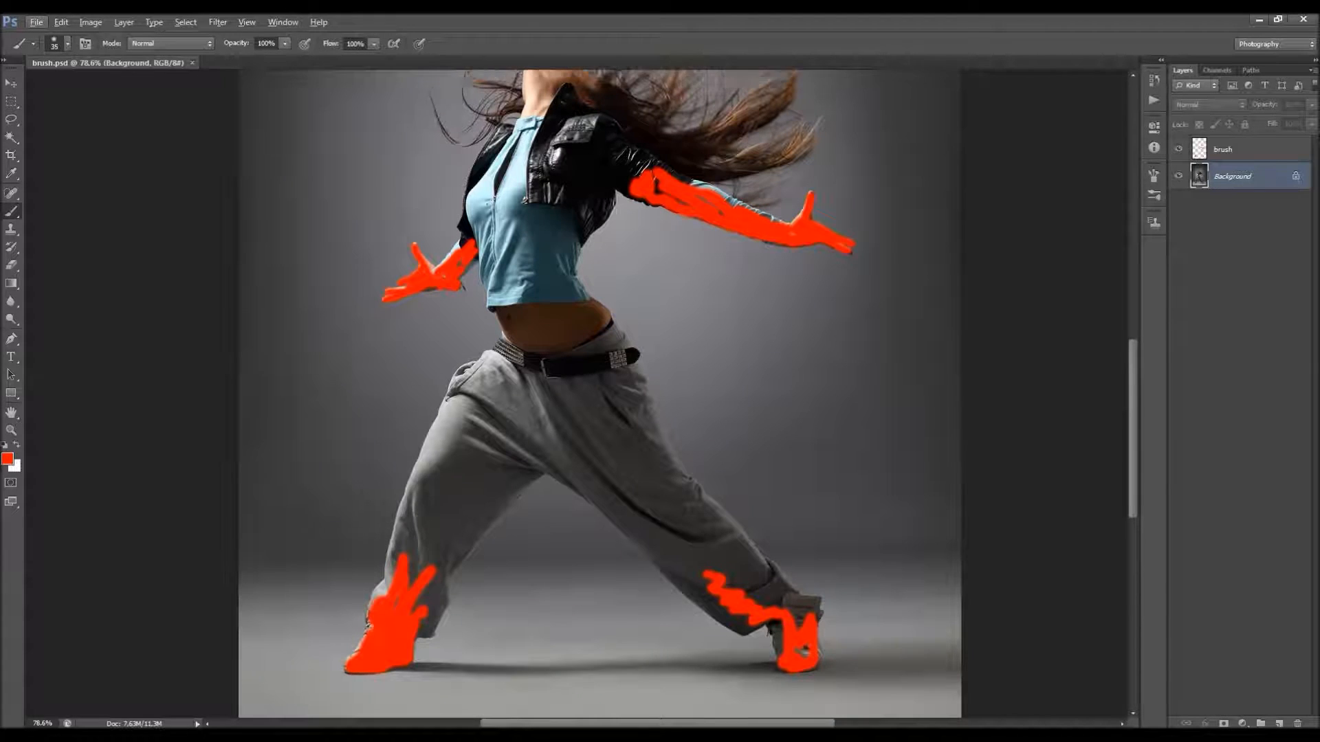
scroll(730, 227, "down", 4)
scroll(730, 235, "down", 2)
scroll(586, 405, "up", 1)
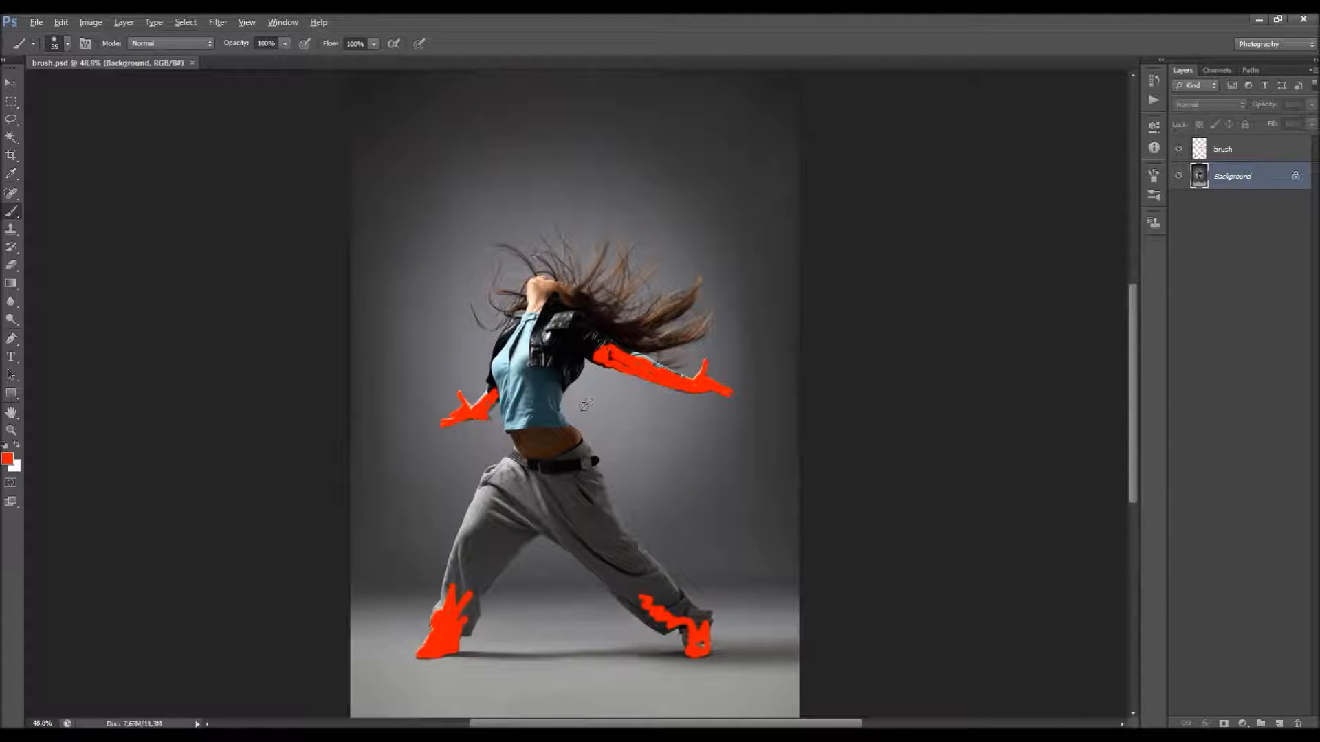
key("v")
key("Escape")
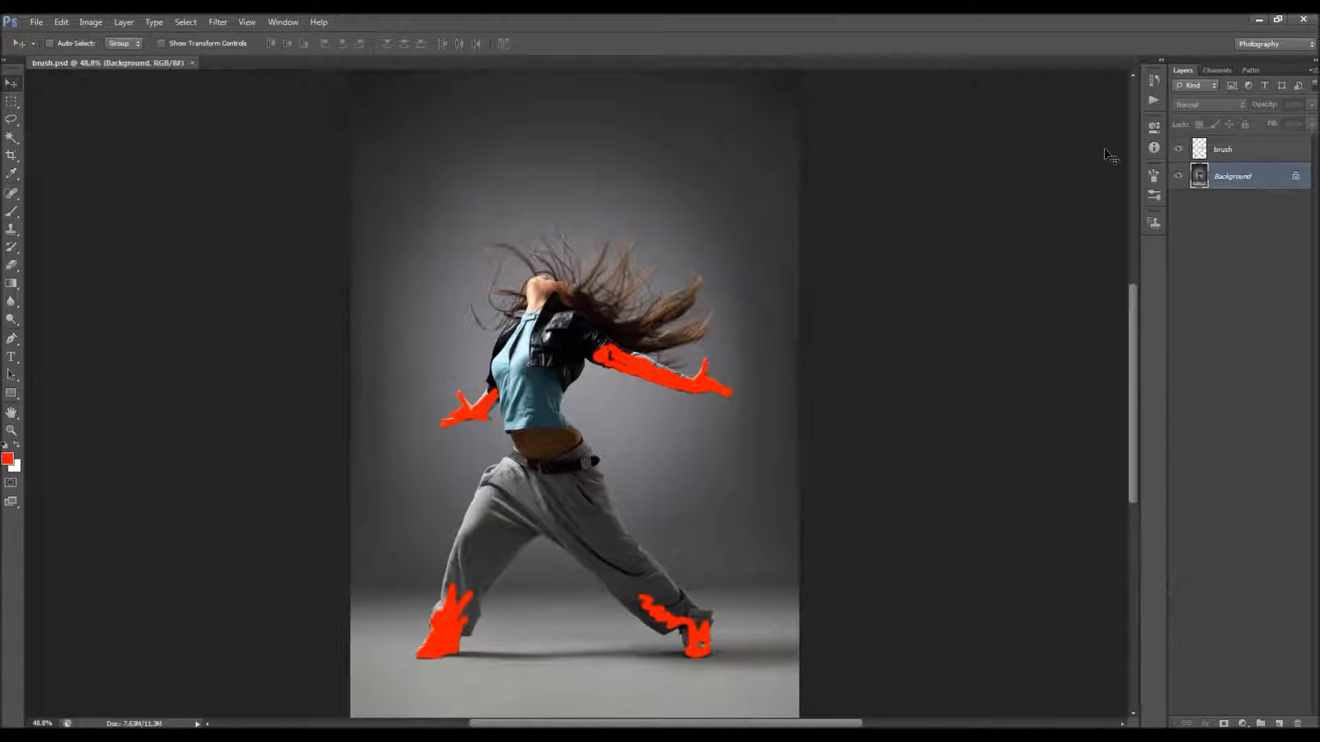
Step: Collapse the Default Actions set and select the UP action in the Power 2 set
left_click(1153, 102)
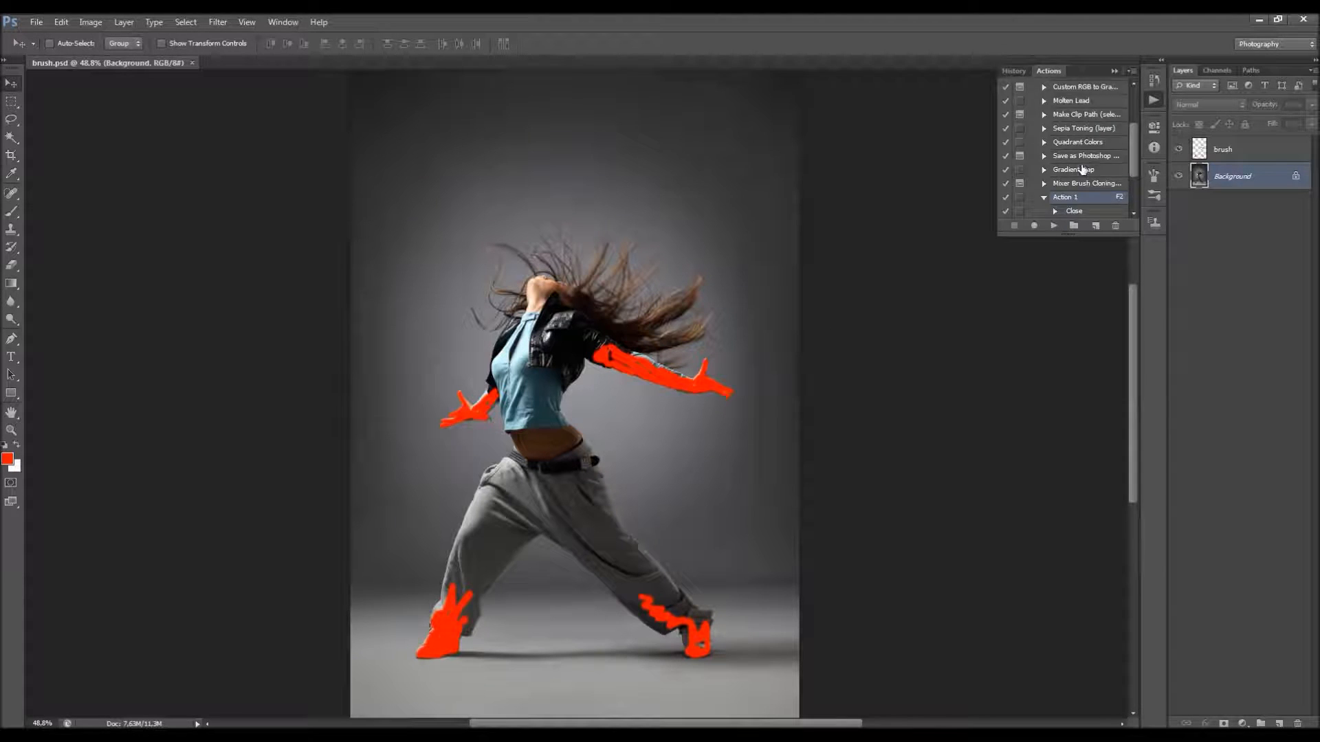
left_click(1032, 85)
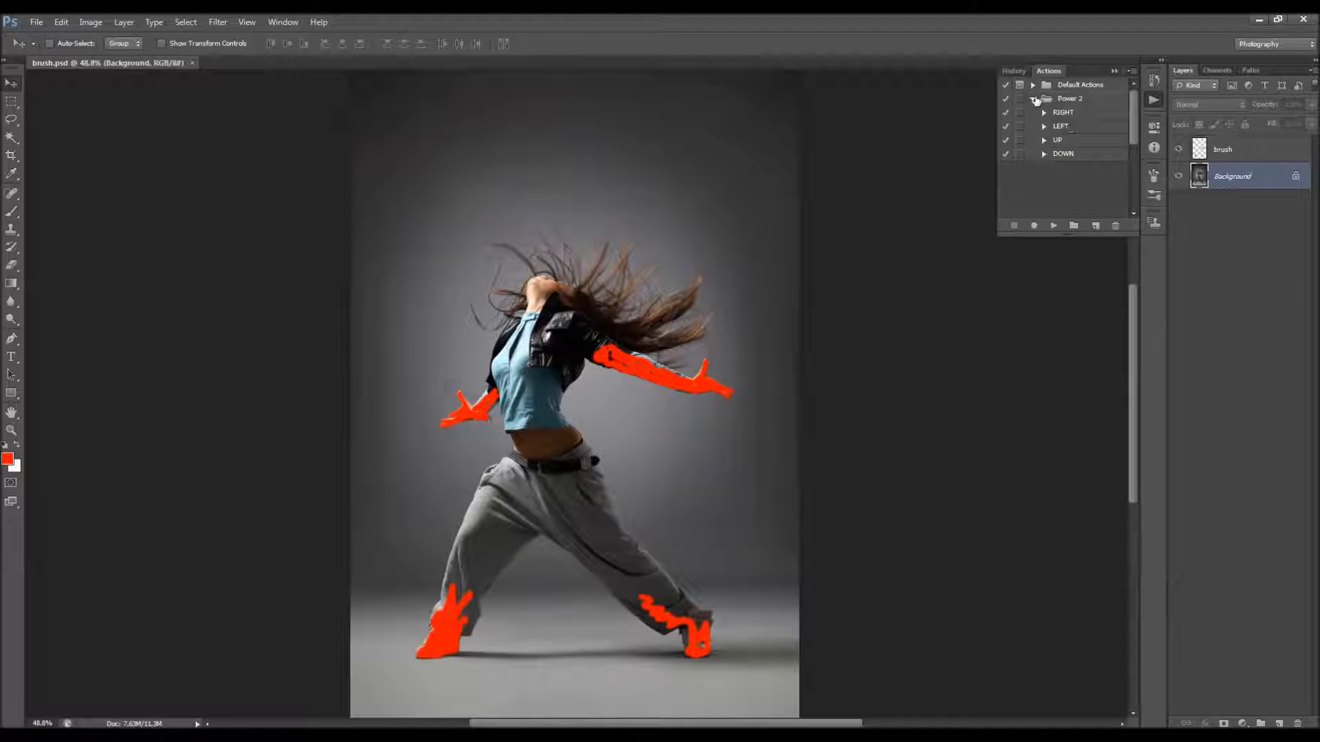
left_click(1062, 140)
scroll(669, 187, "down", 4)
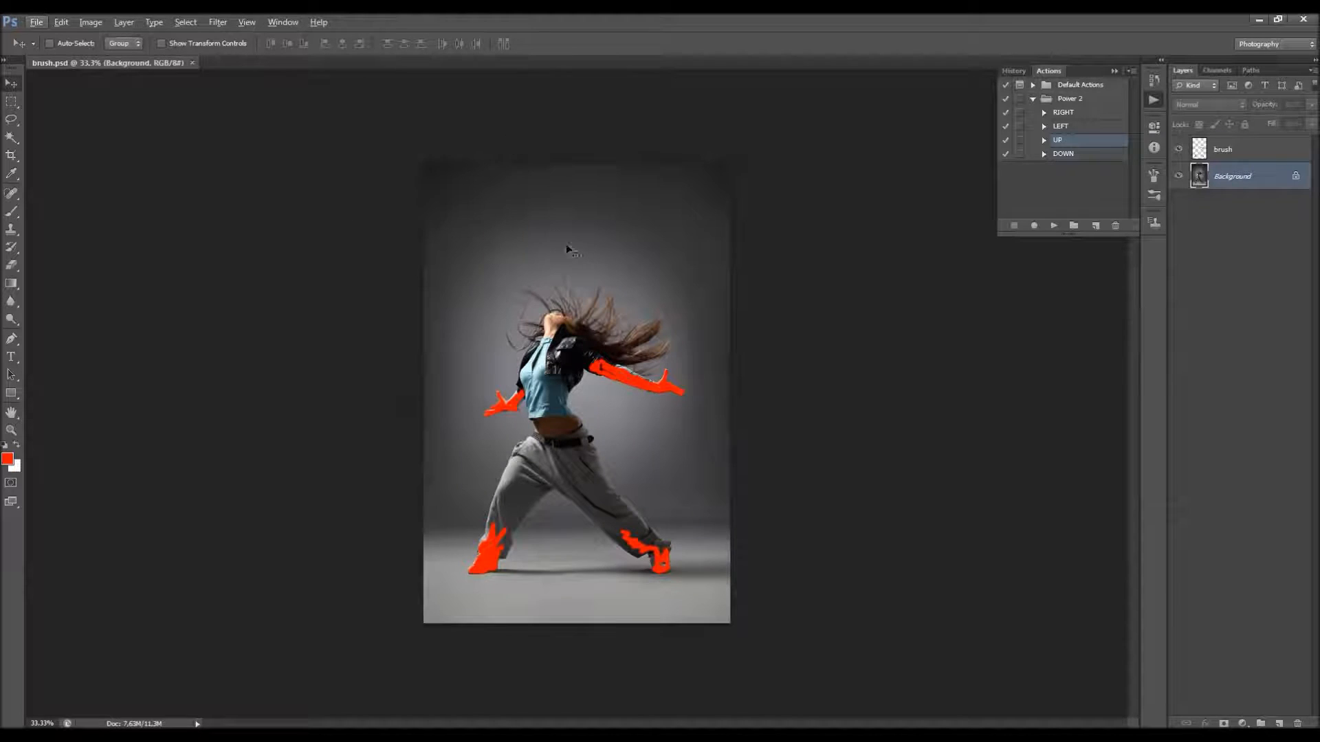
scroll(604, 365, "up", 3)
scroll(599, 354, "up", 1)
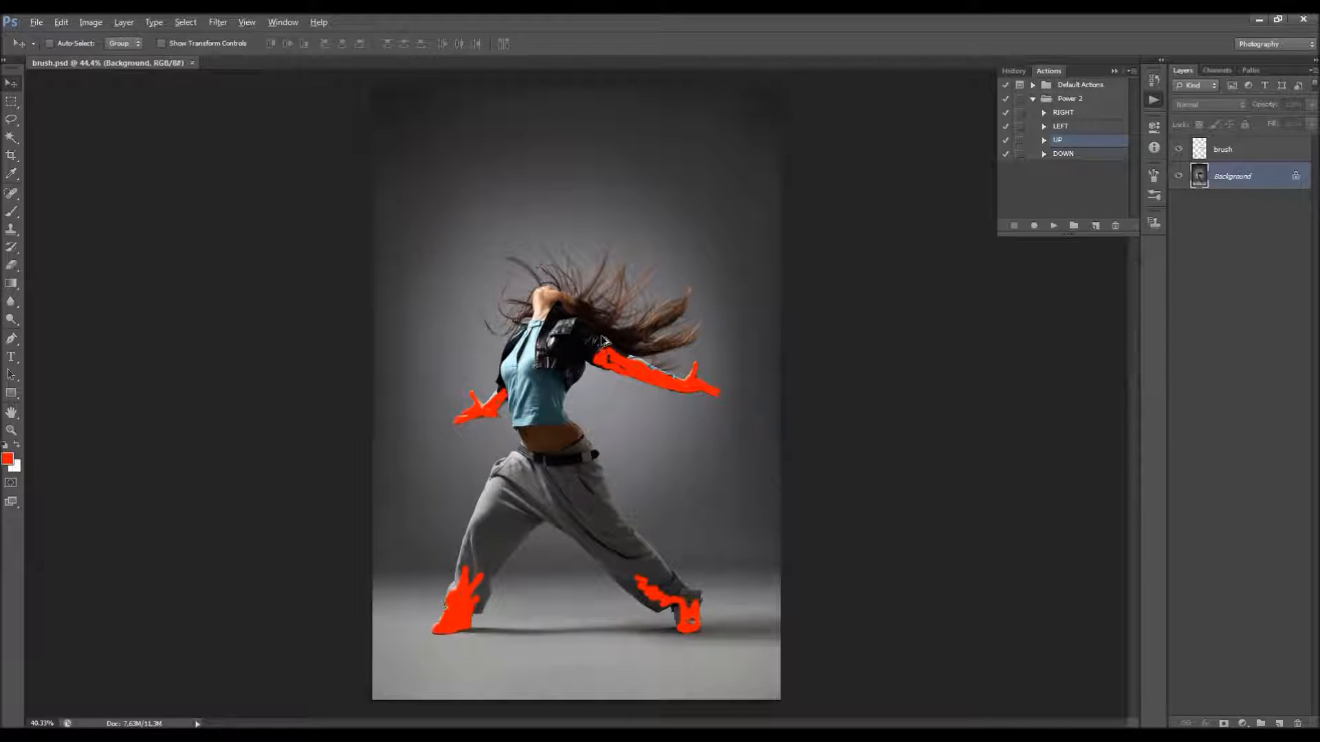
scroll(605, 337, "down", 2)
scroll(605, 332, "up", 1)
key("alt")
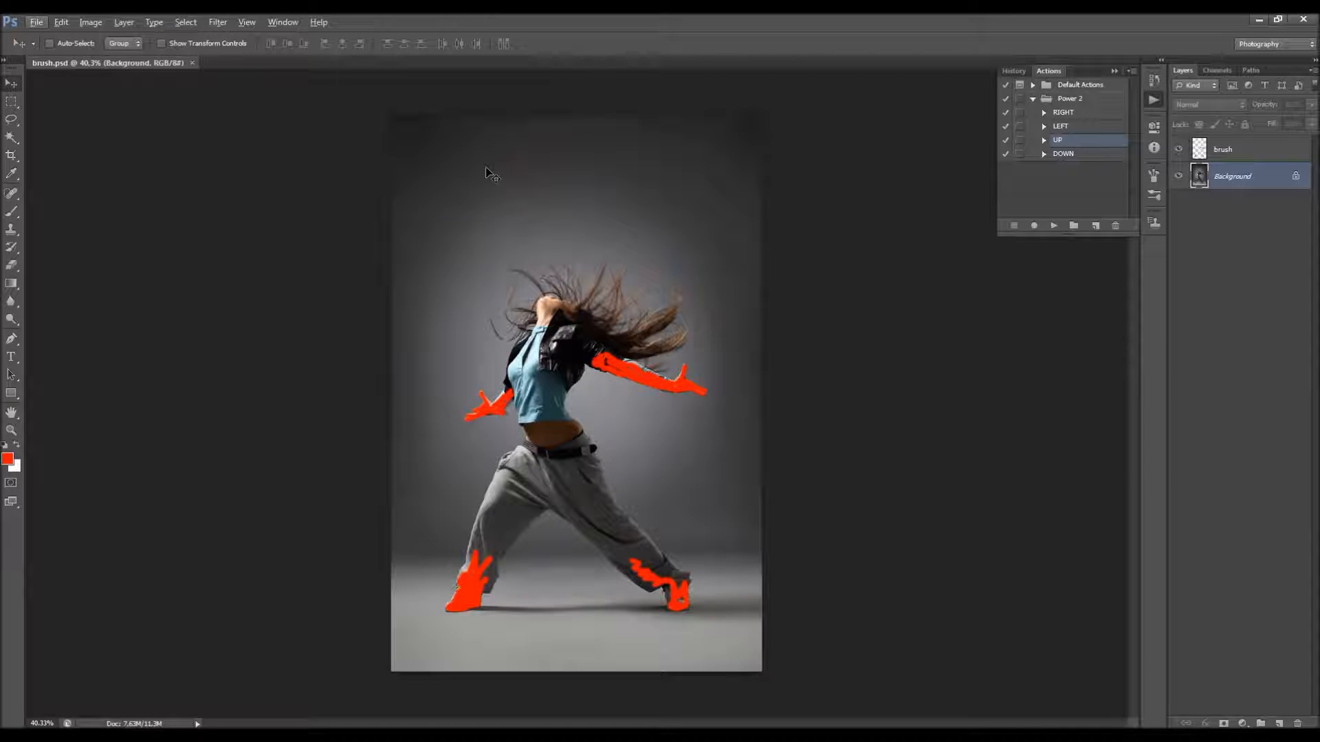
Step: Extend the canvas upward by 500 pixels in height, using a relative size in pixels and a bottom-centre anchor
left_click(80, 16)
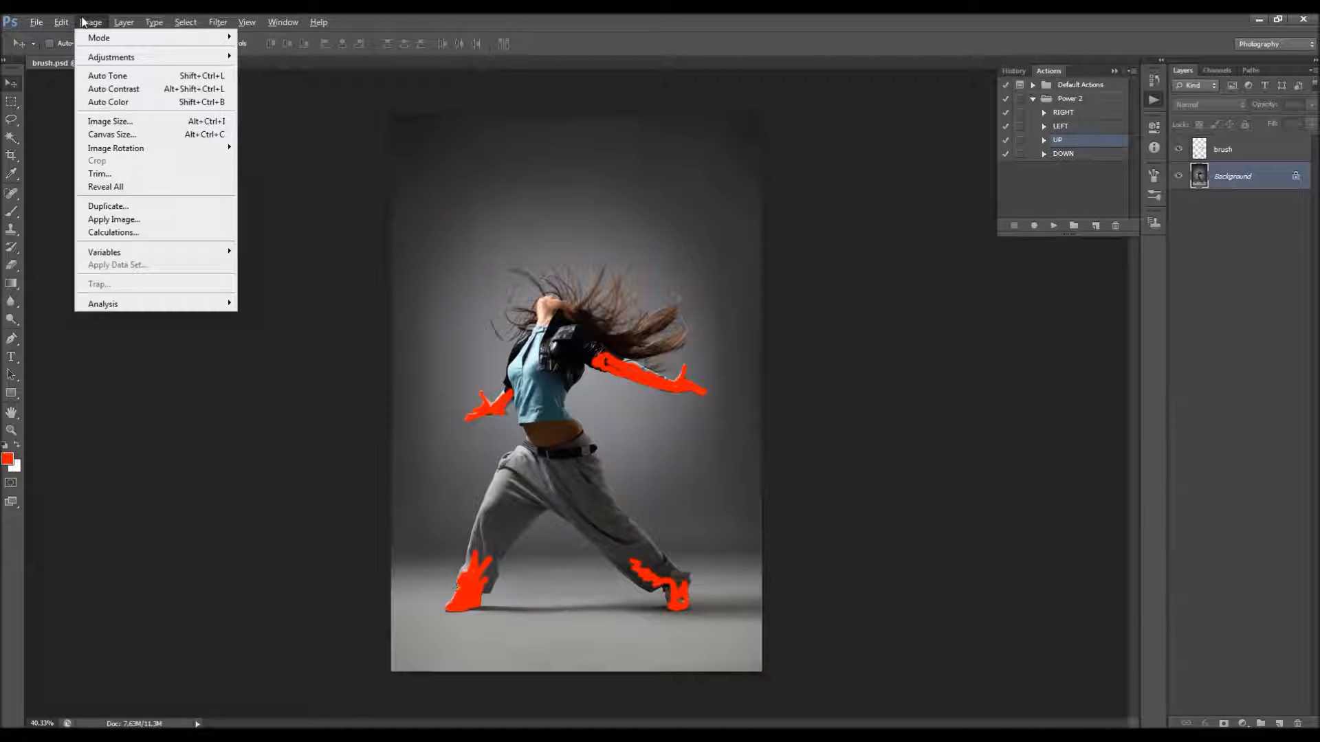
left_click(127, 133)
left_click_drag(688, 176, 974, 283)
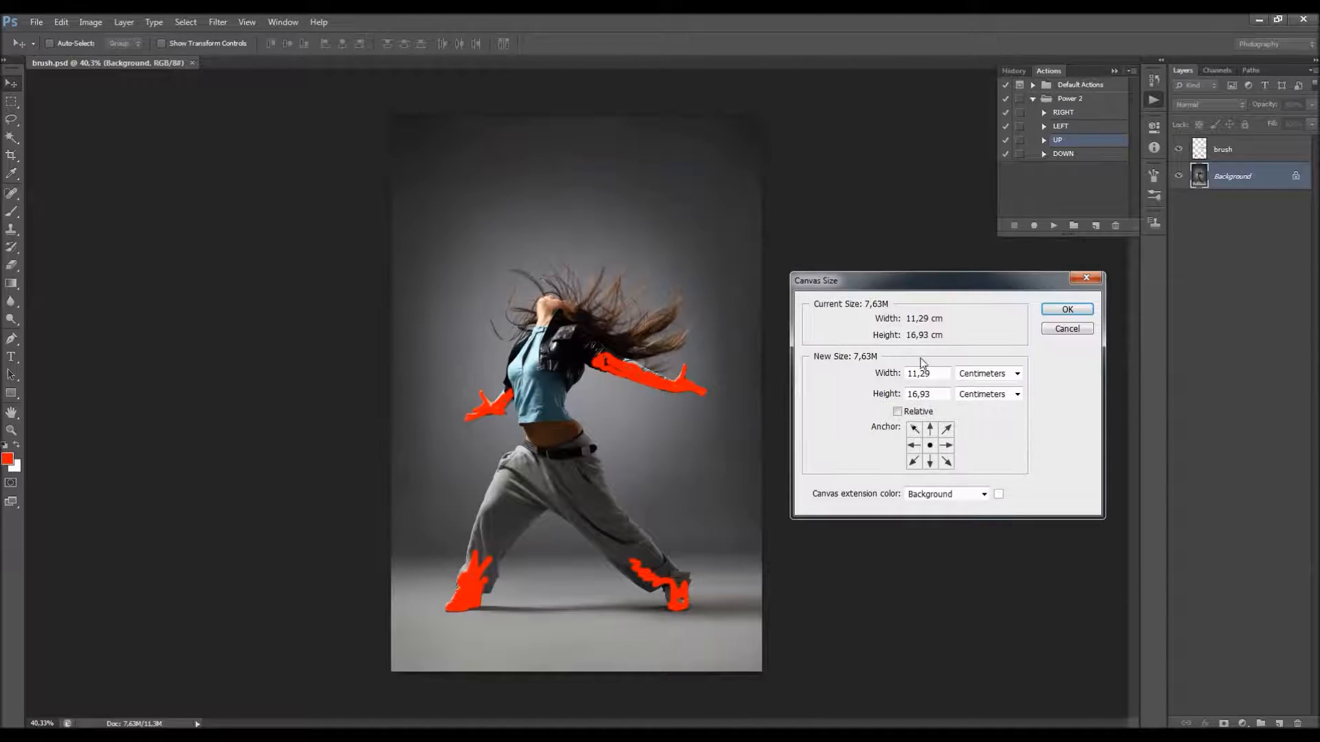
left_click(981, 377)
left_click(980, 396)
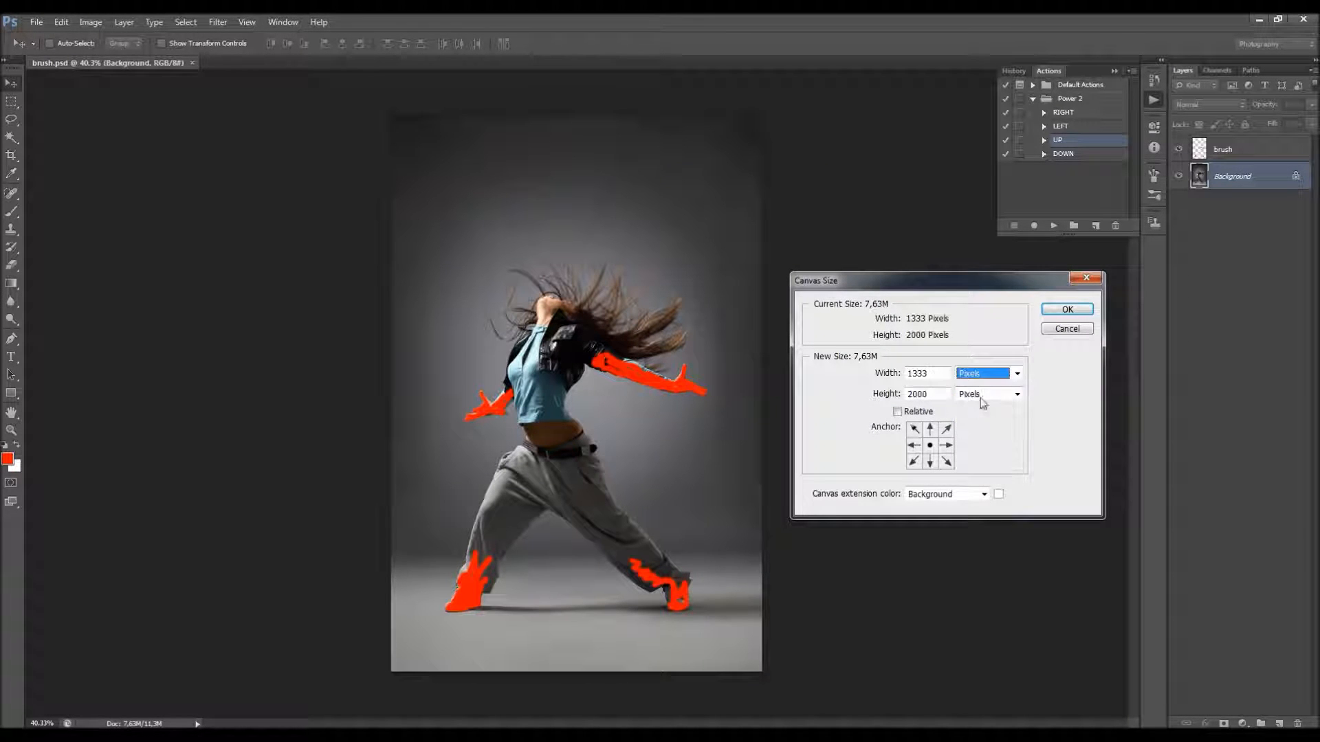
left_click(899, 411)
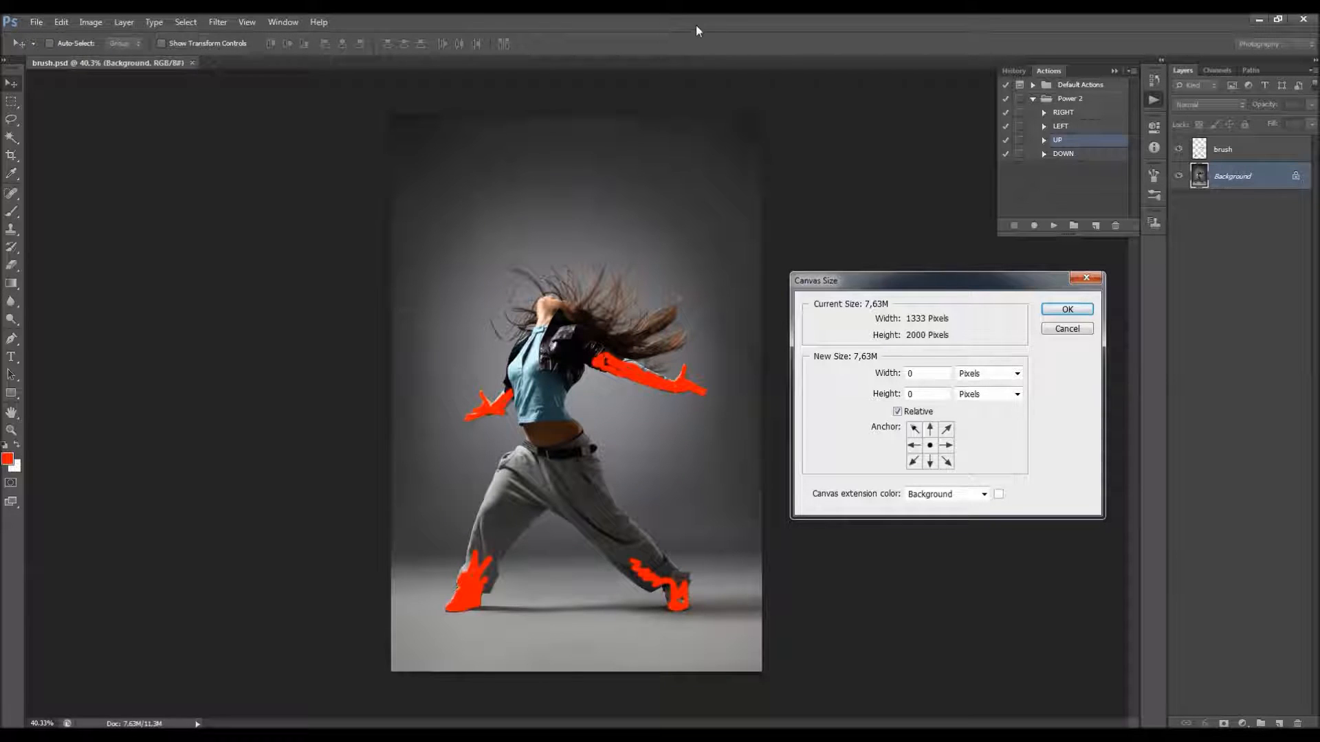
left_click(930, 462)
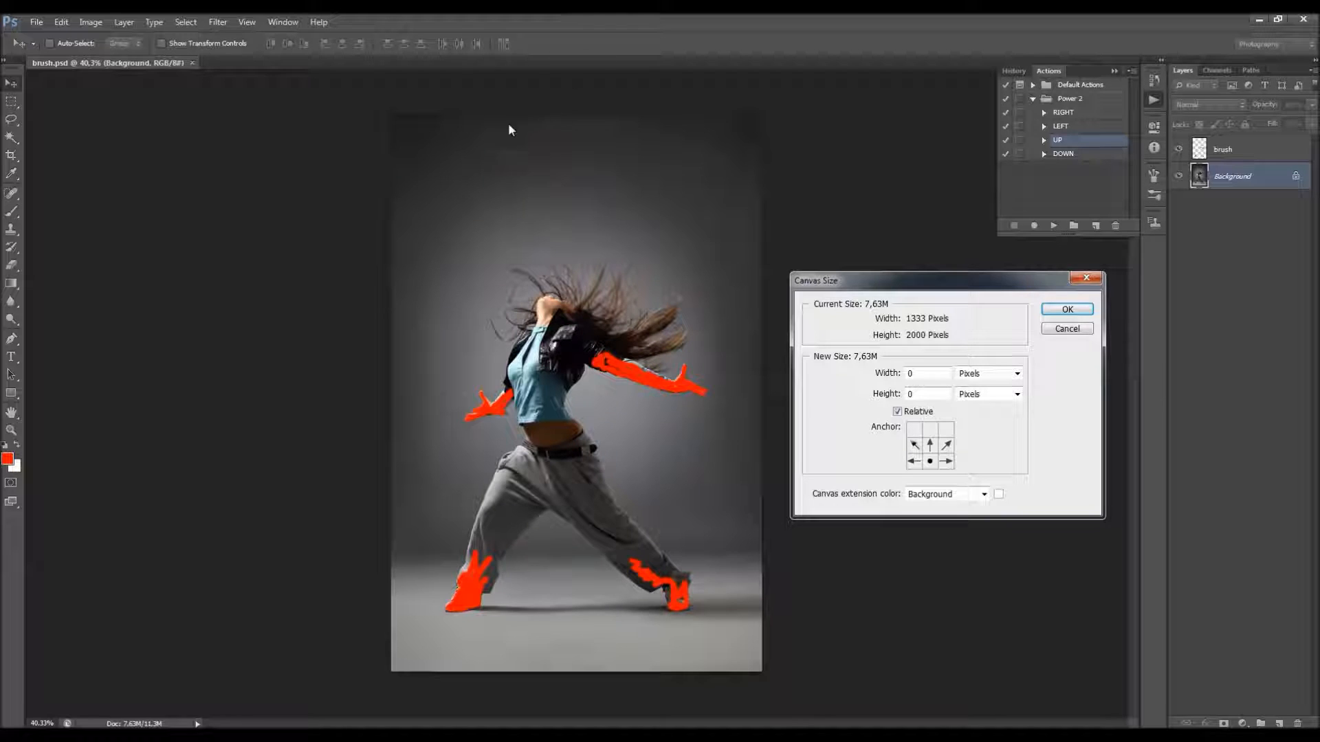
left_click_drag(933, 374, 709, 385)
key("Tab")
type("500")
key("Return")
key("b")
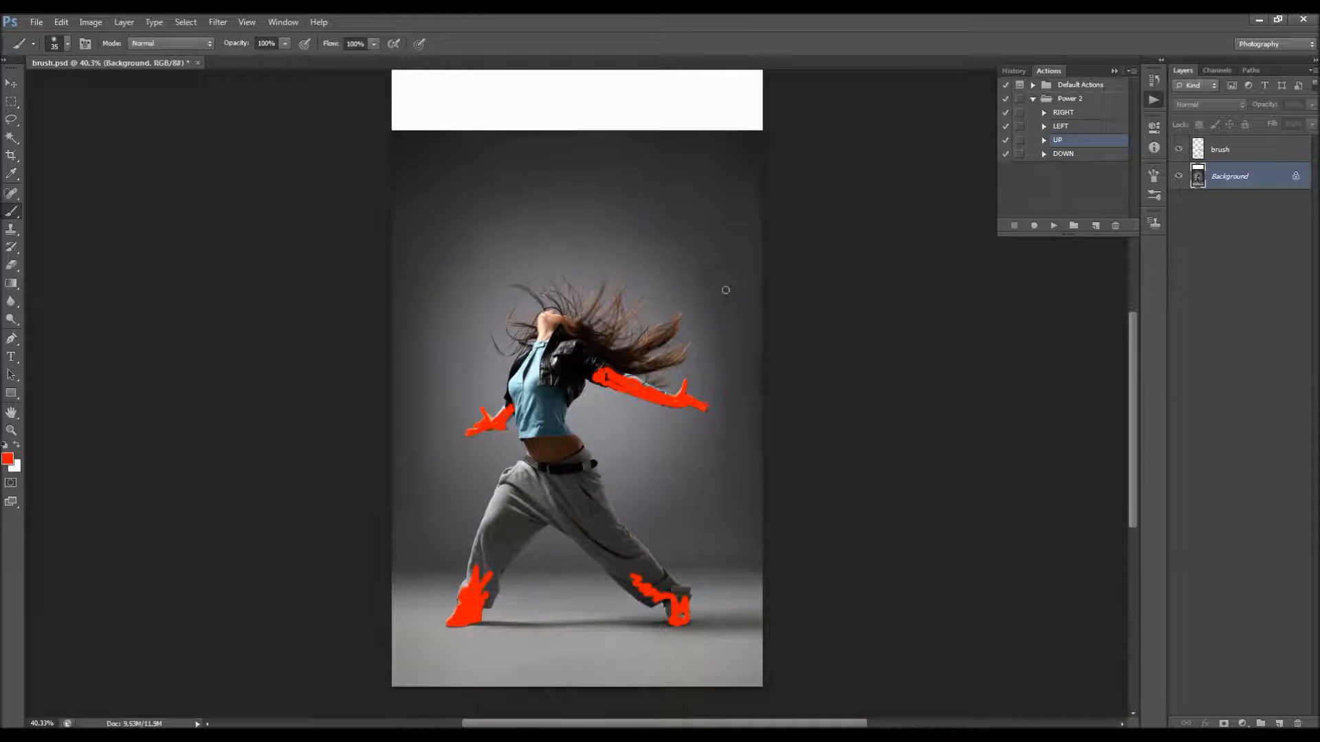
Step: Try to select the white strip added above the photo with the Rectangular Marquee
scroll(722, 288, "up", 3)
key("m")
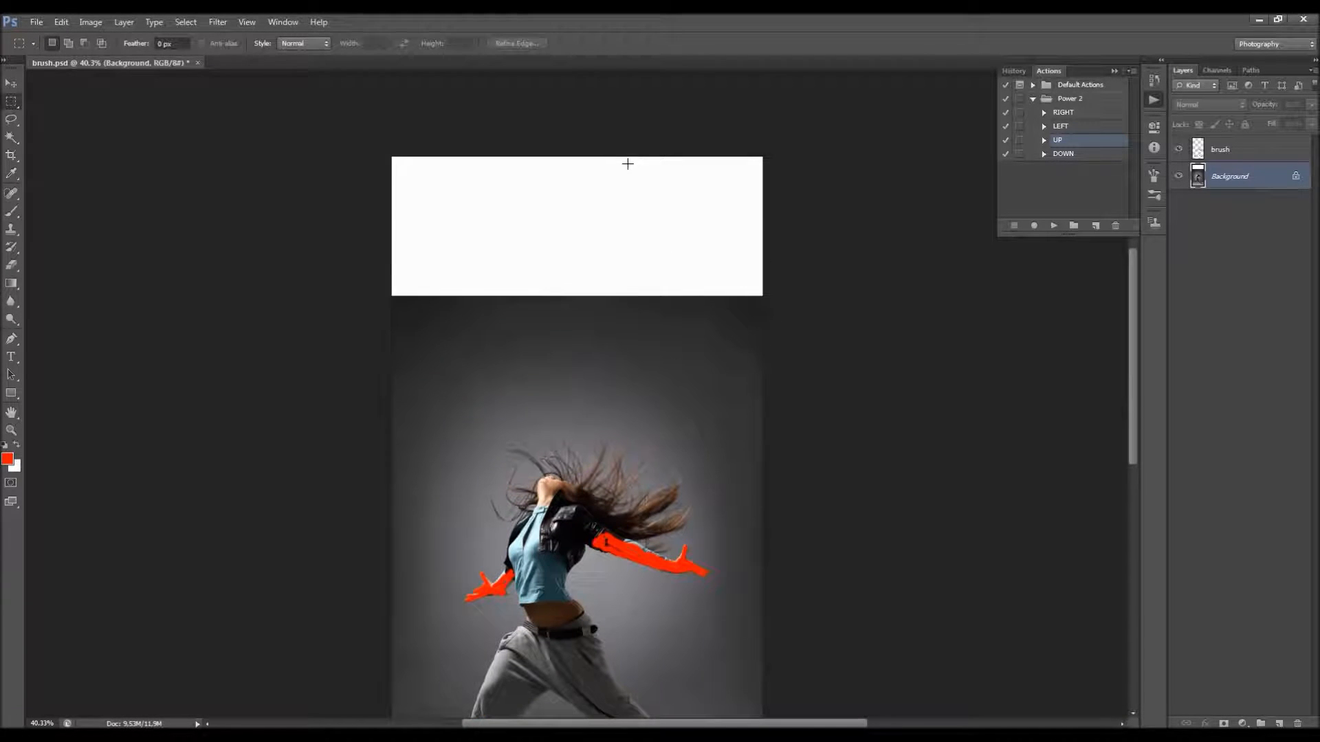
left_click_drag(387, 148, 764, 268)
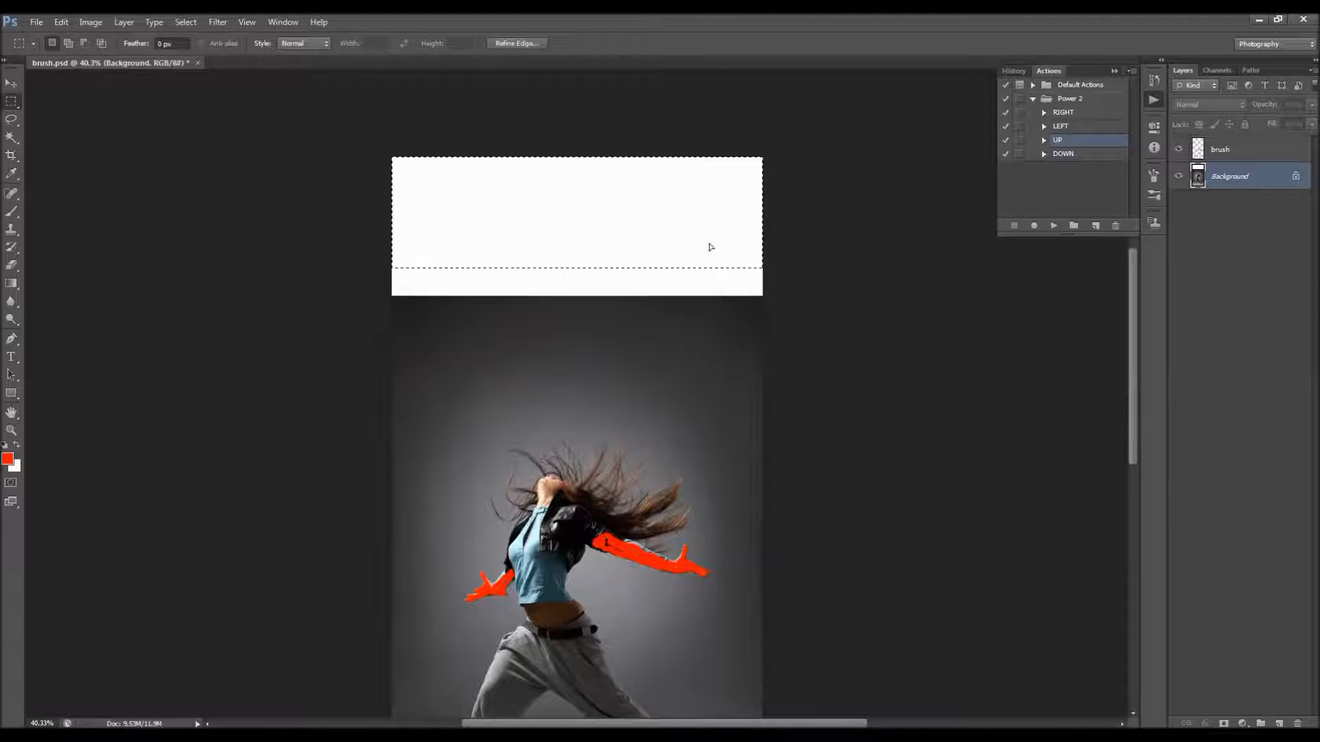
left_click(374, 145)
left_click_drag(374, 145, 438, 165)
left_click(375, 150)
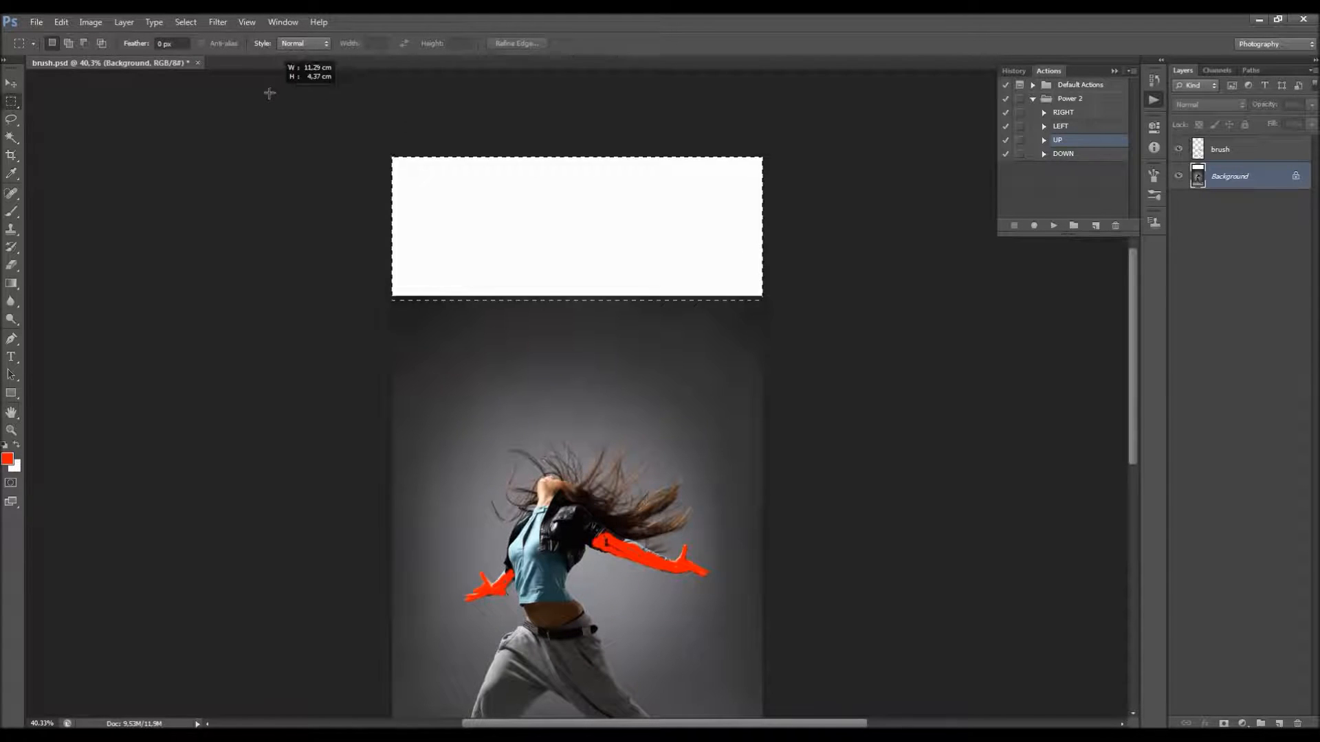
Step: Select the whole white strip and check the Fill content options such as Content-Aware, without applying a fill
left_click(62, 24)
left_click(267, 168)
left_click_drag(392, 157, 812, 298)
left_click(61, 22)
left_click(132, 220)
left_click(468, 166)
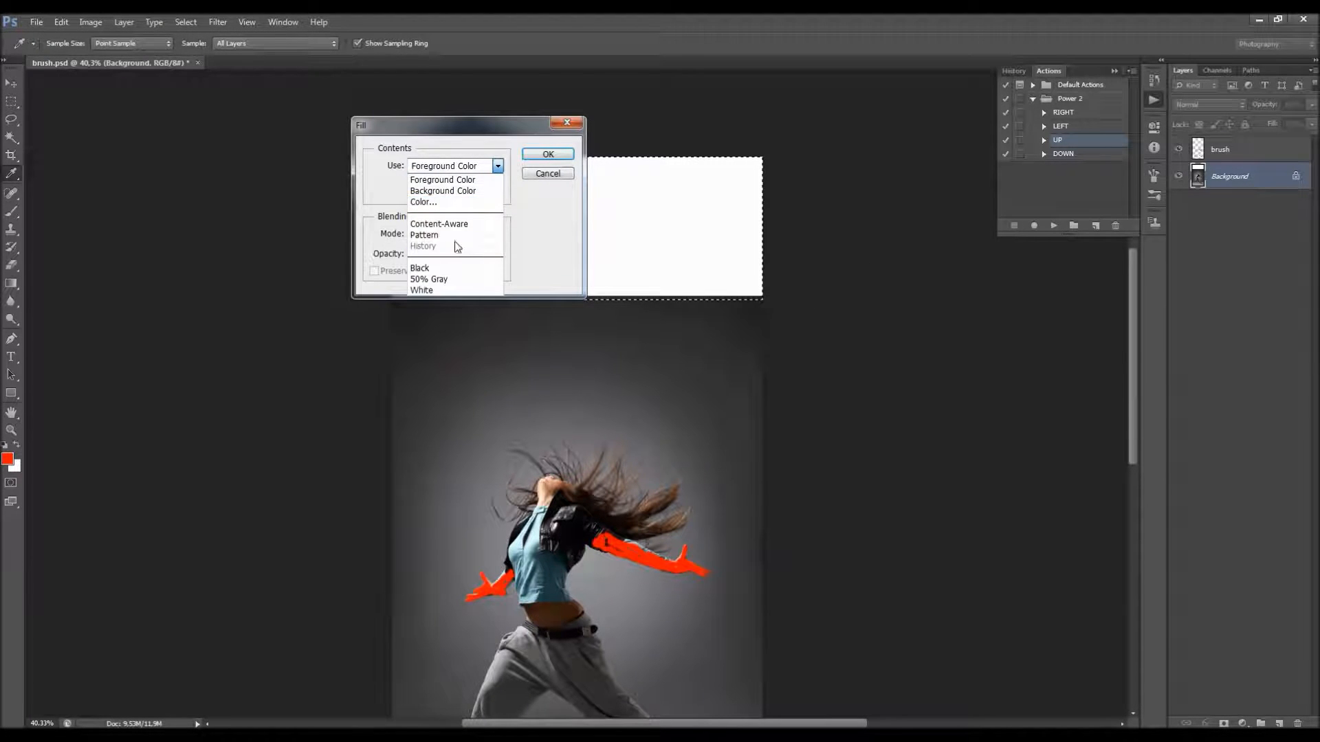
left_click(543, 177)
left_click(543, 177)
key("m")
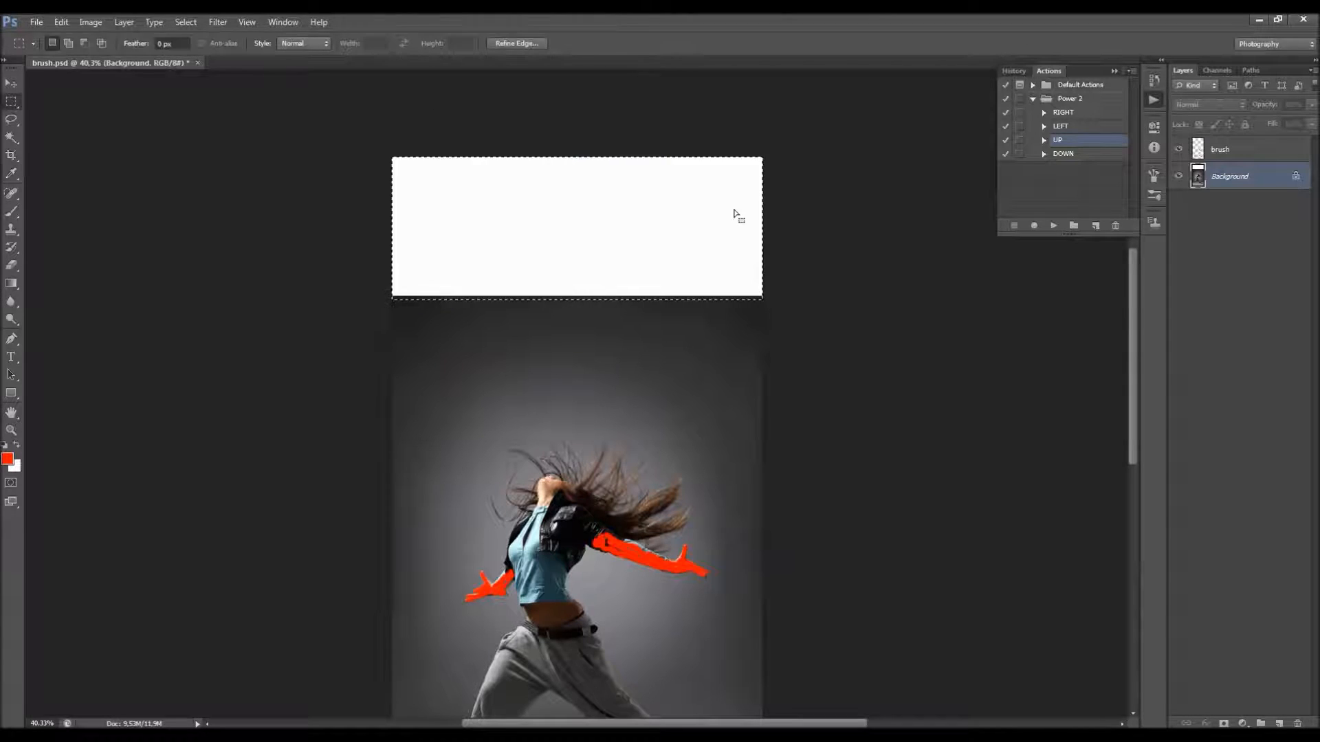
key("ctrl+d")
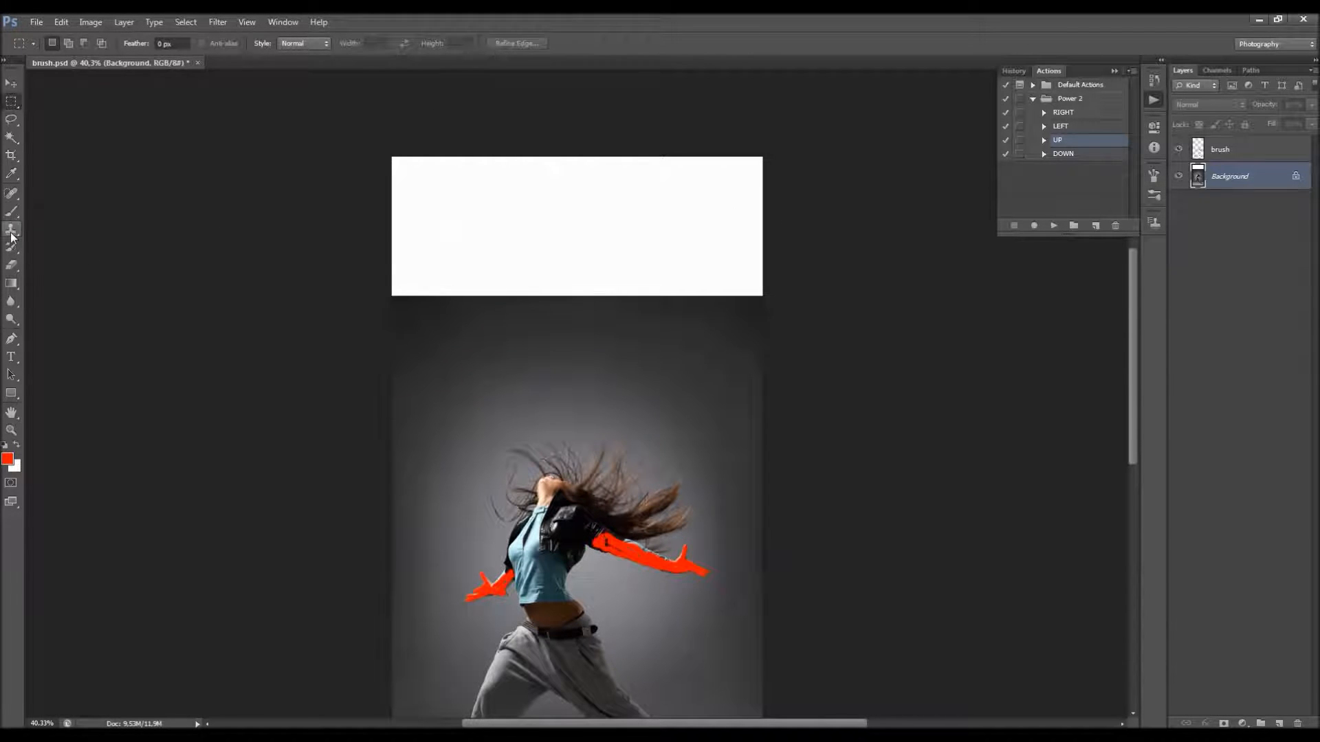
Step: Look through the Clone Stamp and healing brush tools as options for retouching the white strip
left_click(12, 233)
left_click(47, 229)
left_click(11, 196)
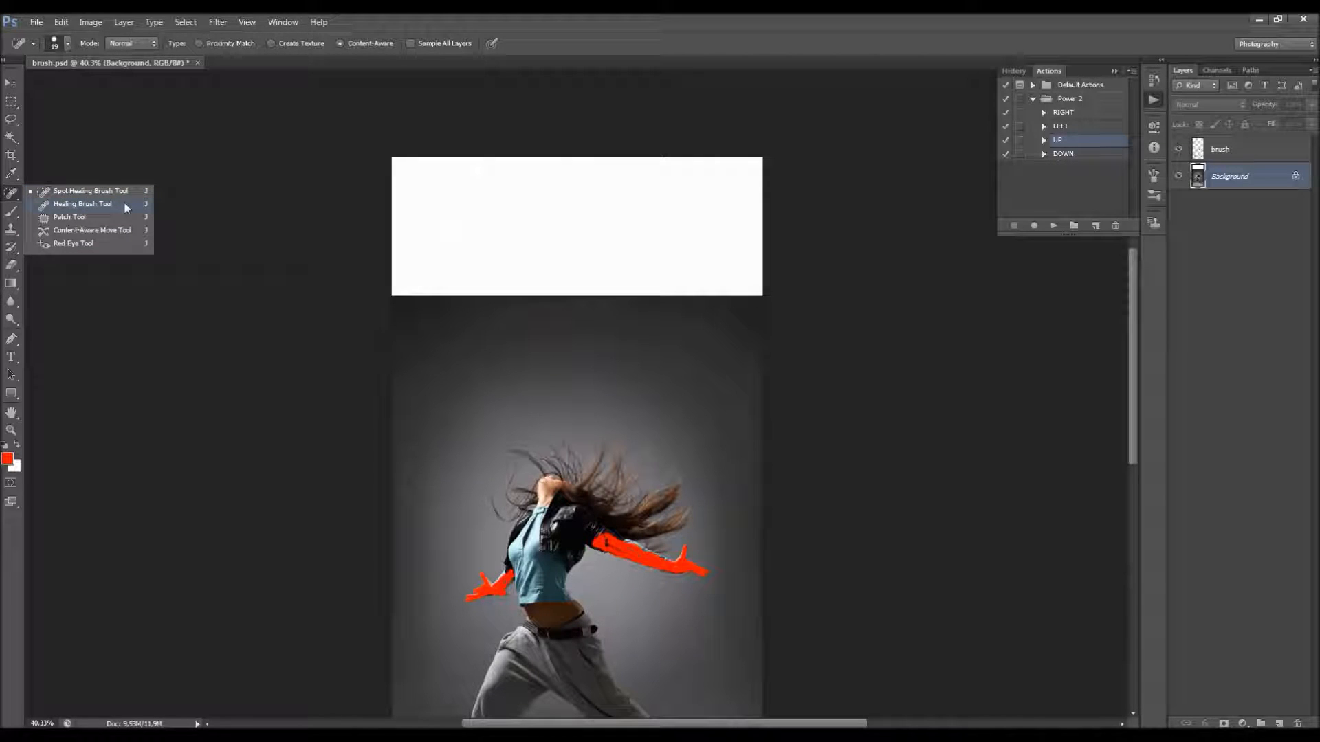
left_click(516, 46)
Step: Undo the marquee selections and the canvas extension, and switch back to the Move tool
key("ctrl+z")
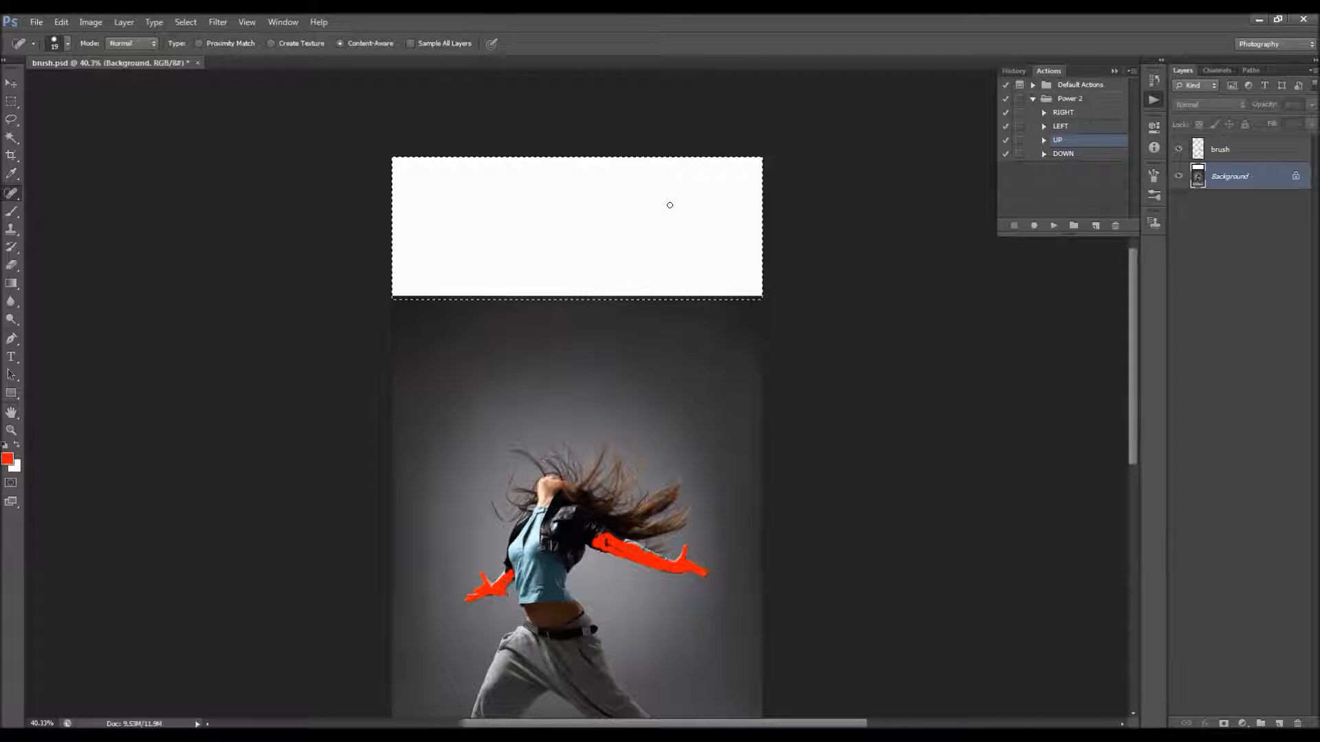
key("ctrl+alt+z")
key("ctrl+alt+z")
key("ctrl+alt+z")
scroll(632, 214, "down", 4)
scroll(621, 217, "up", 3)
key("v")
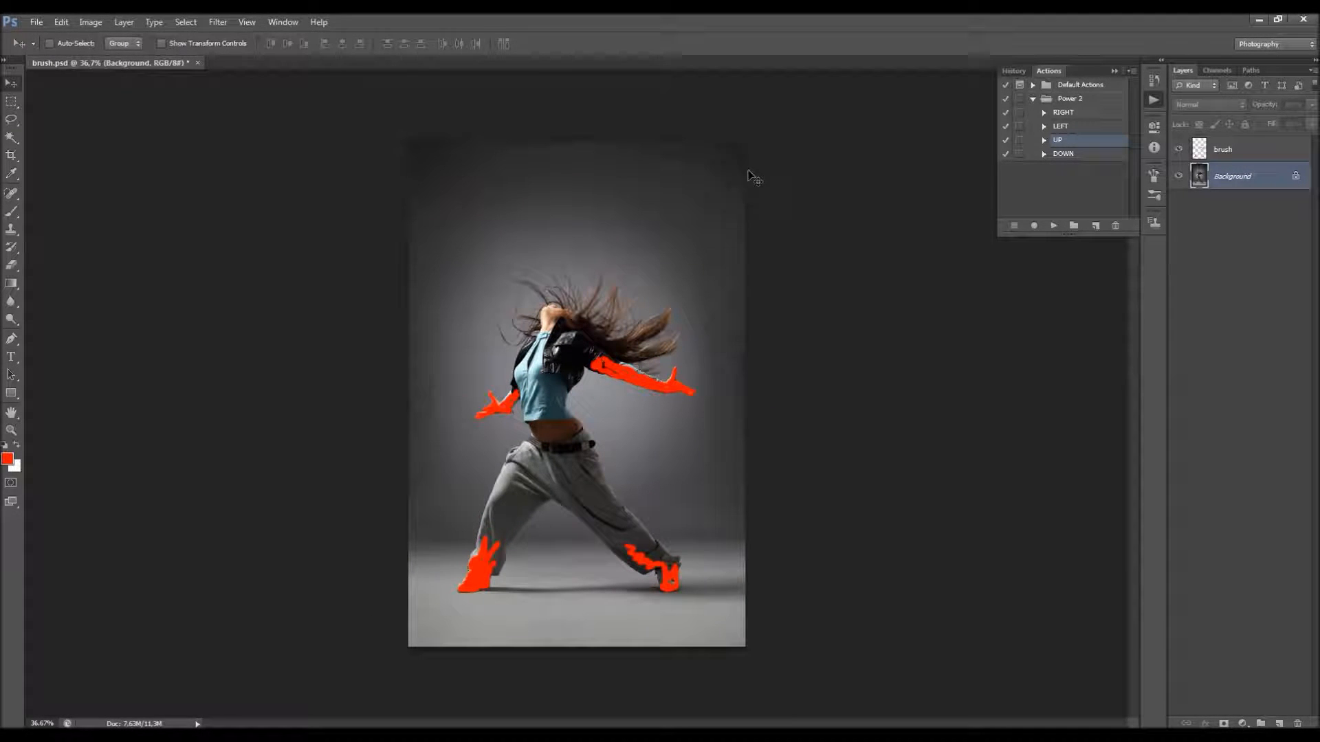
Step: Play the UP action on the dancer photo and hide the list of actions
scroll(639, 206, "down", 1)
scroll(639, 206, "up", 2)
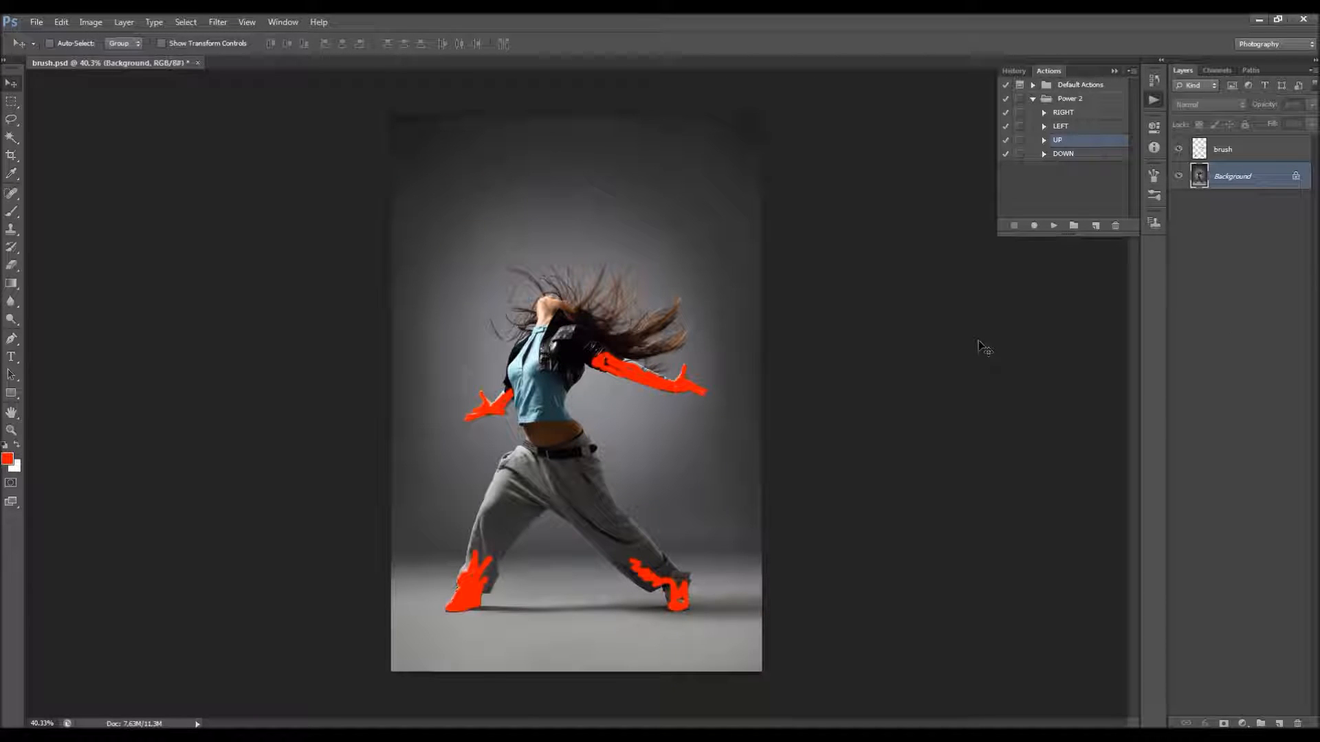
left_click(1053, 225)
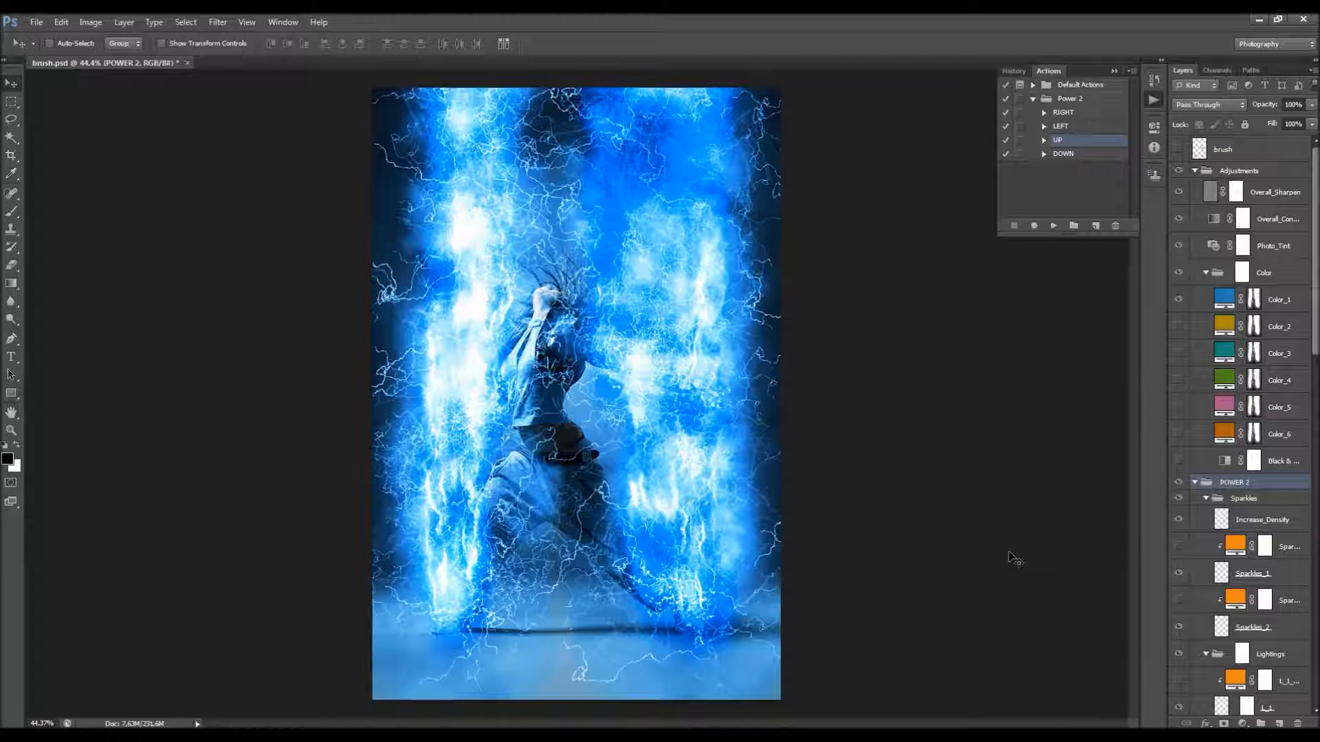
left_click(1115, 71)
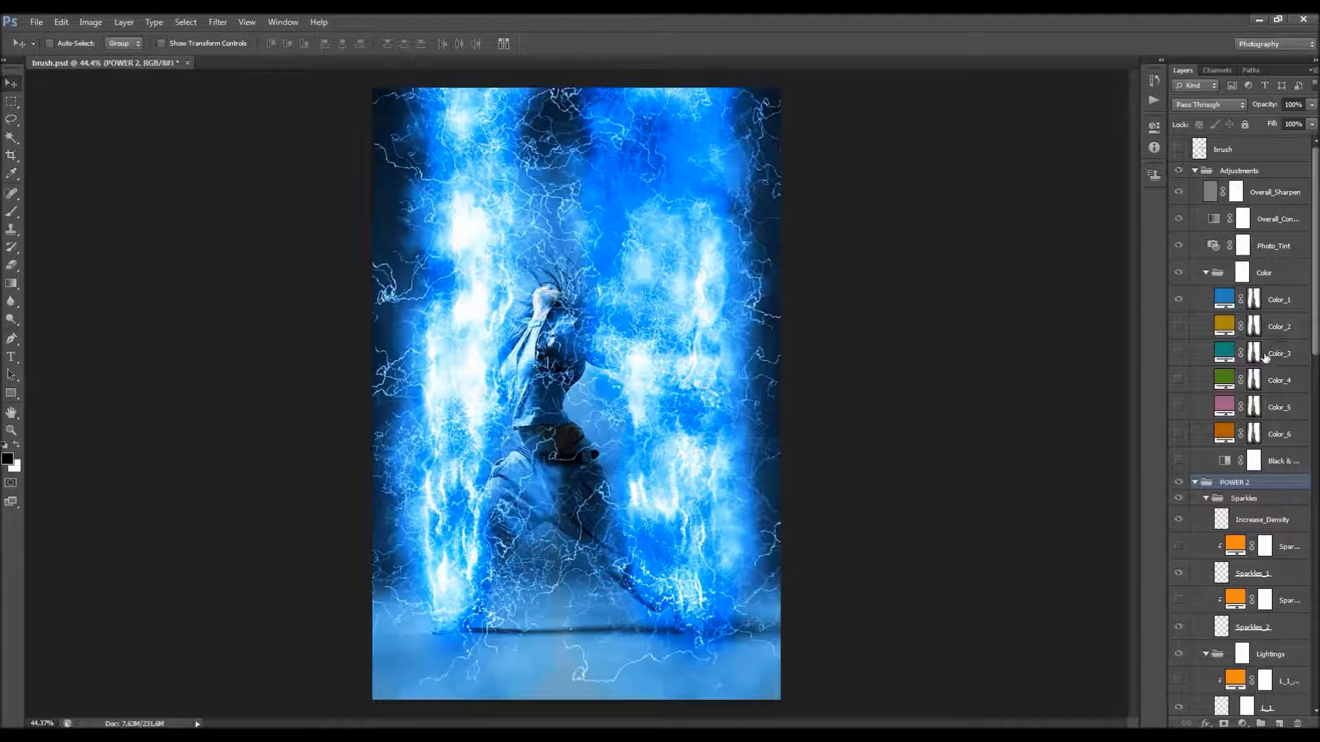
Step: Collapse the Adjustments and POWER 2 layer groups
left_click(1195, 483, "ctrl")
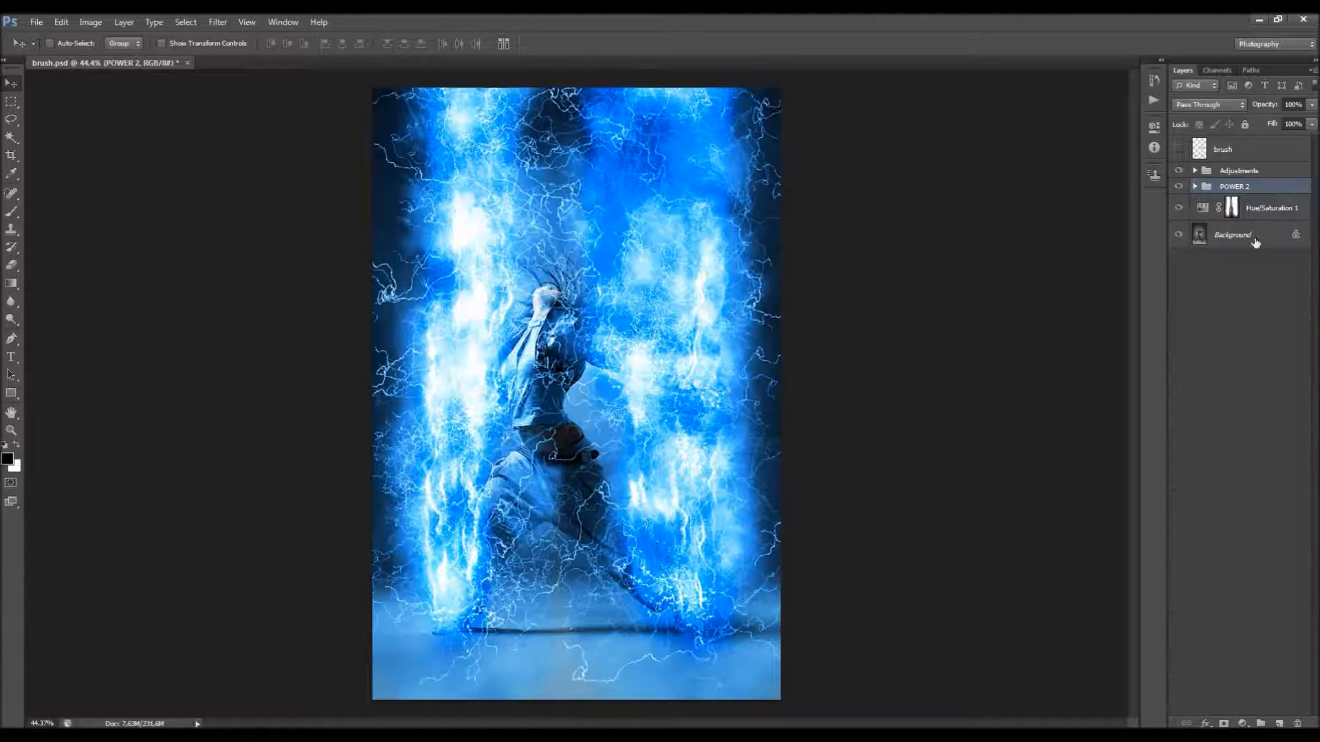
left_click(1196, 187)
left_click(1195, 187)
left_click(1195, 187)
left_click(1196, 187)
Step: Make the brush layer visible over the lightning effect and select it
scroll(521, 230, "down", 2)
scroll(524, 238, "up", 3)
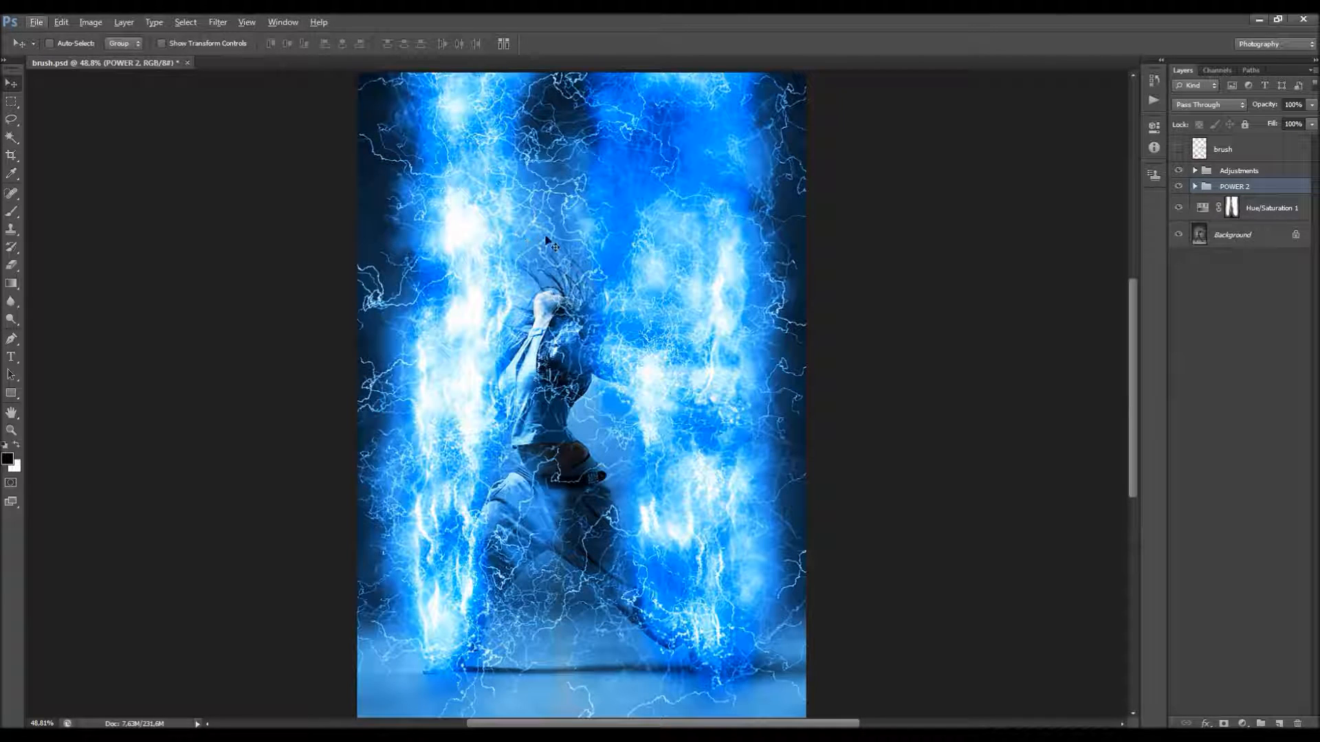
left_click(1213, 155)
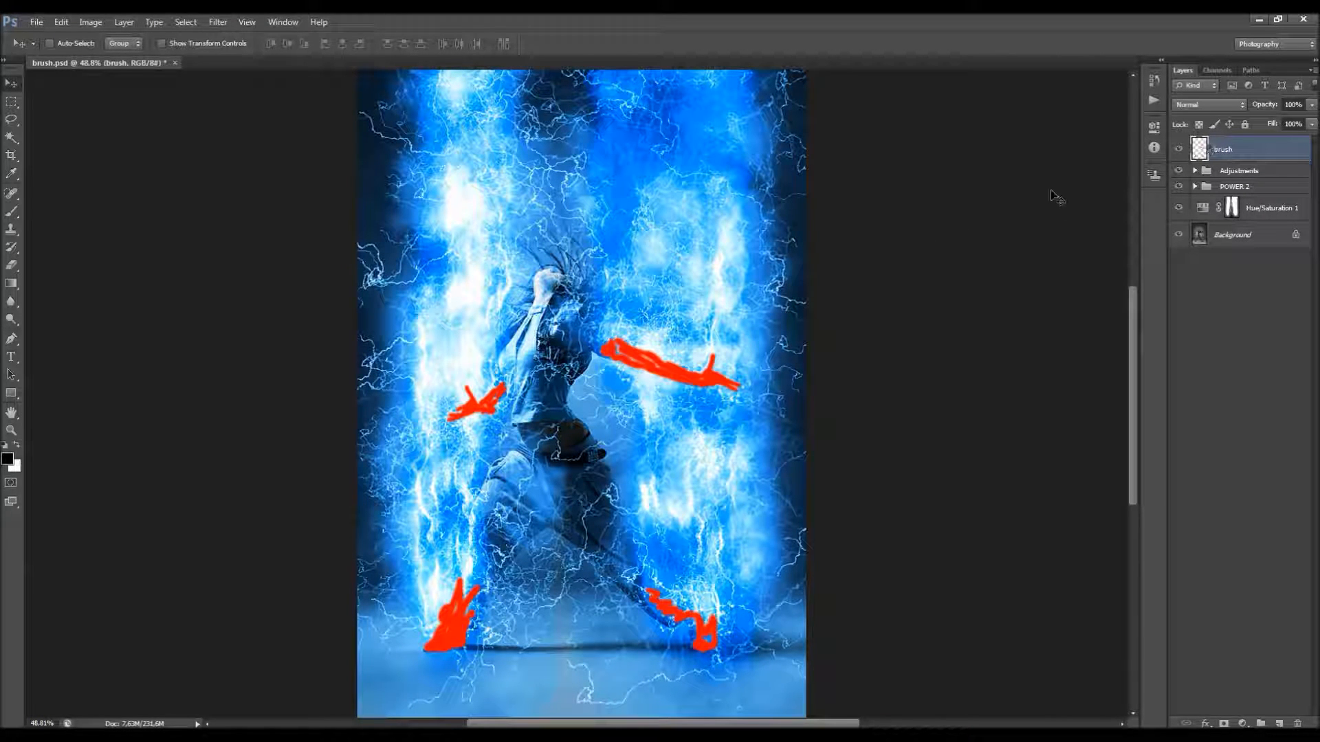
scroll(707, 274, "down", 2)
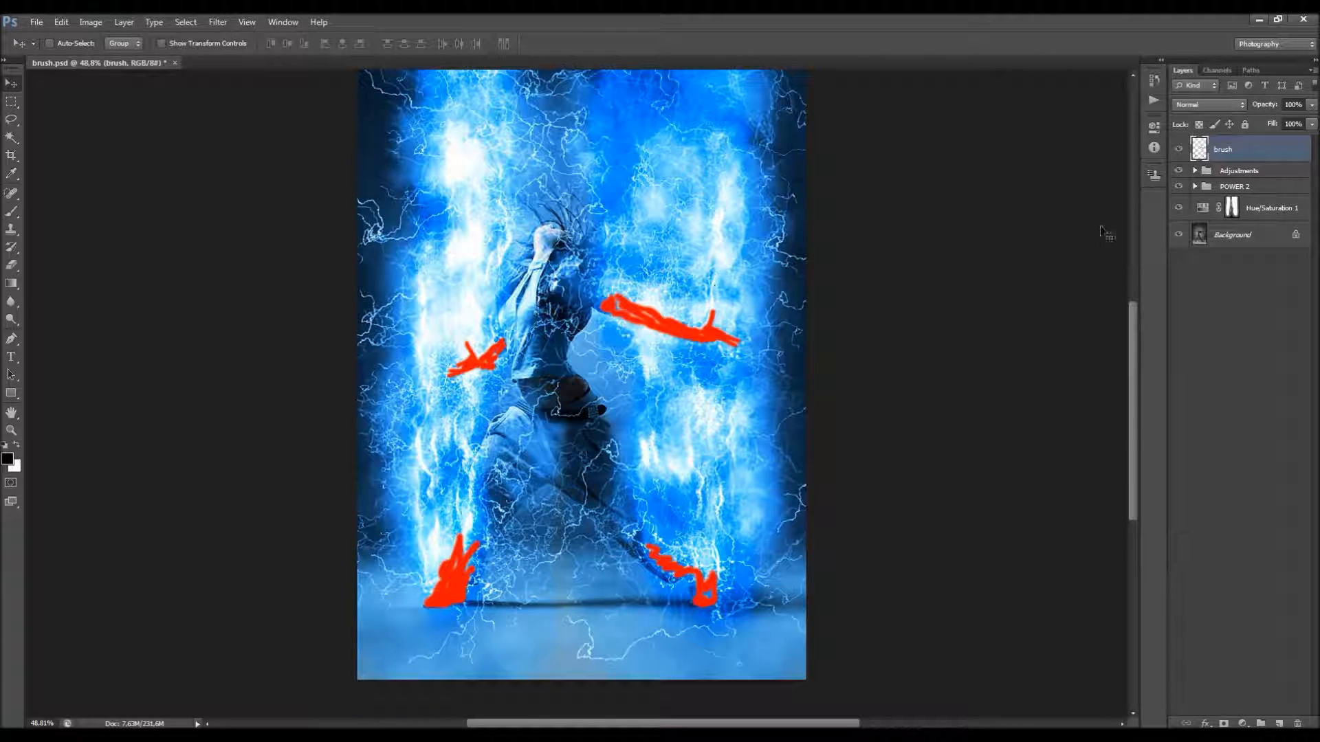
Step: Try deleting the Adjustments and POWER 2 groups with the Hue/Saturation 1 layer, restore them and reselect the brush layer
left_click(1252, 176)
left_click(1269, 208, "shift")
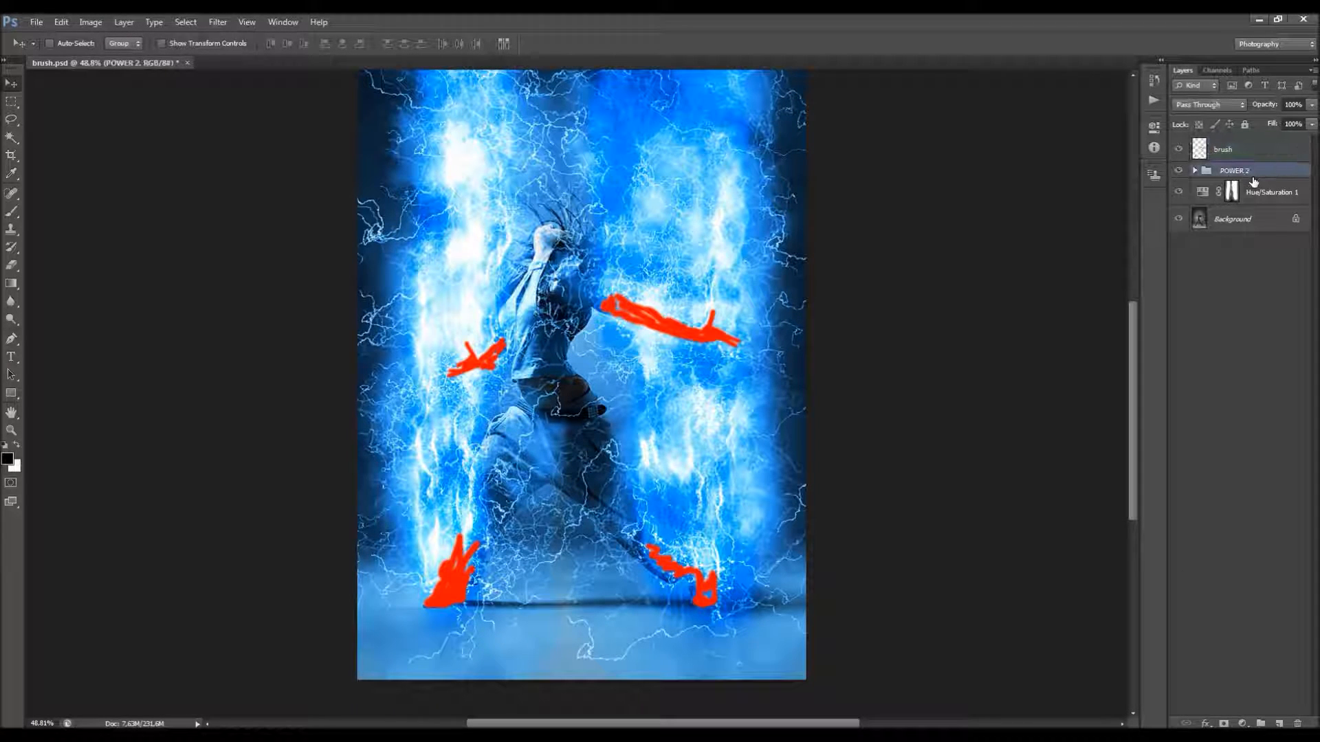
key("Delete")
left_click(1154, 102)
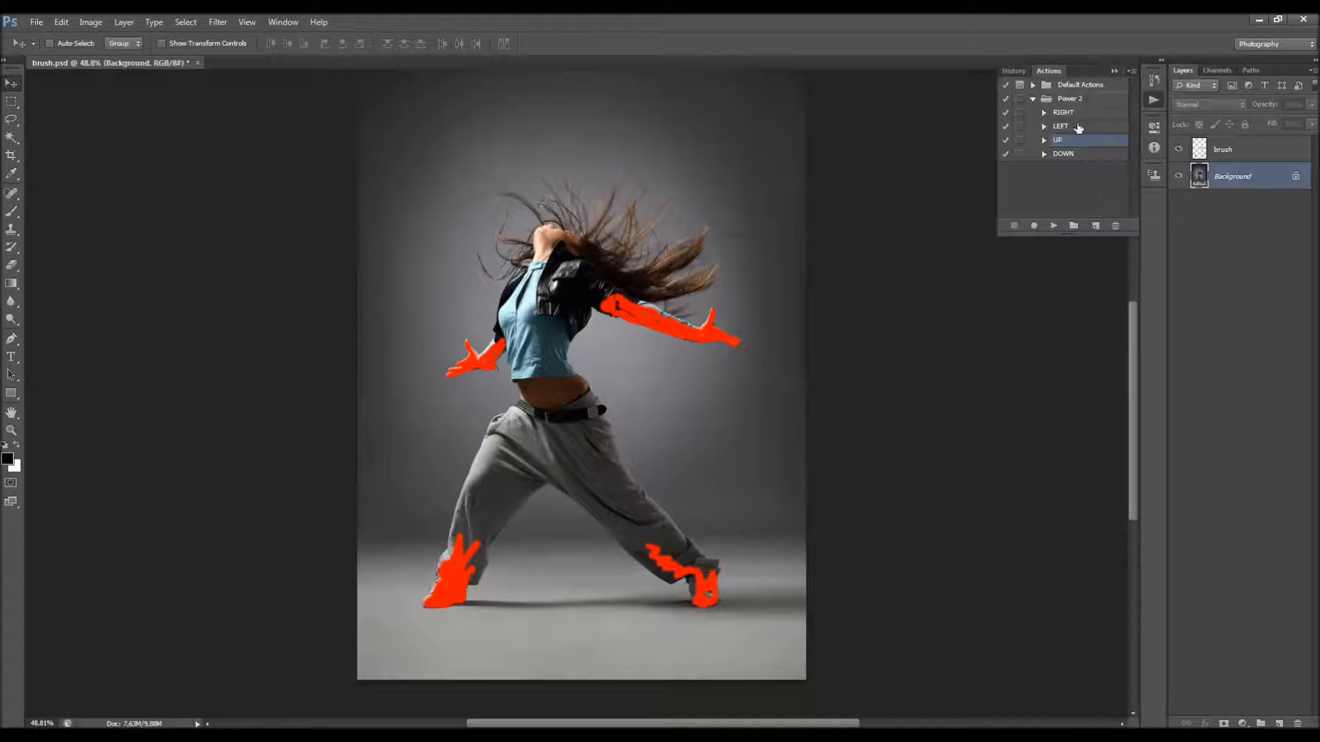
left_click(1114, 71)
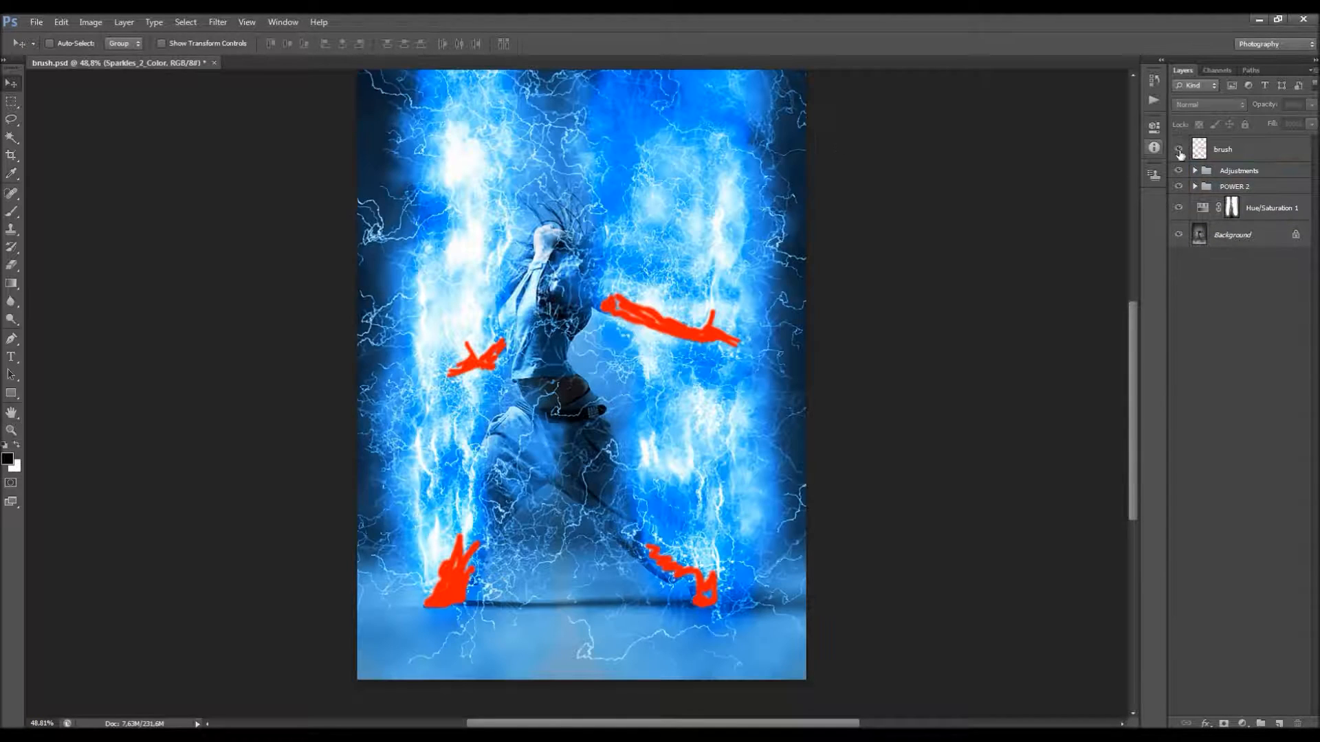
left_click(1216, 153)
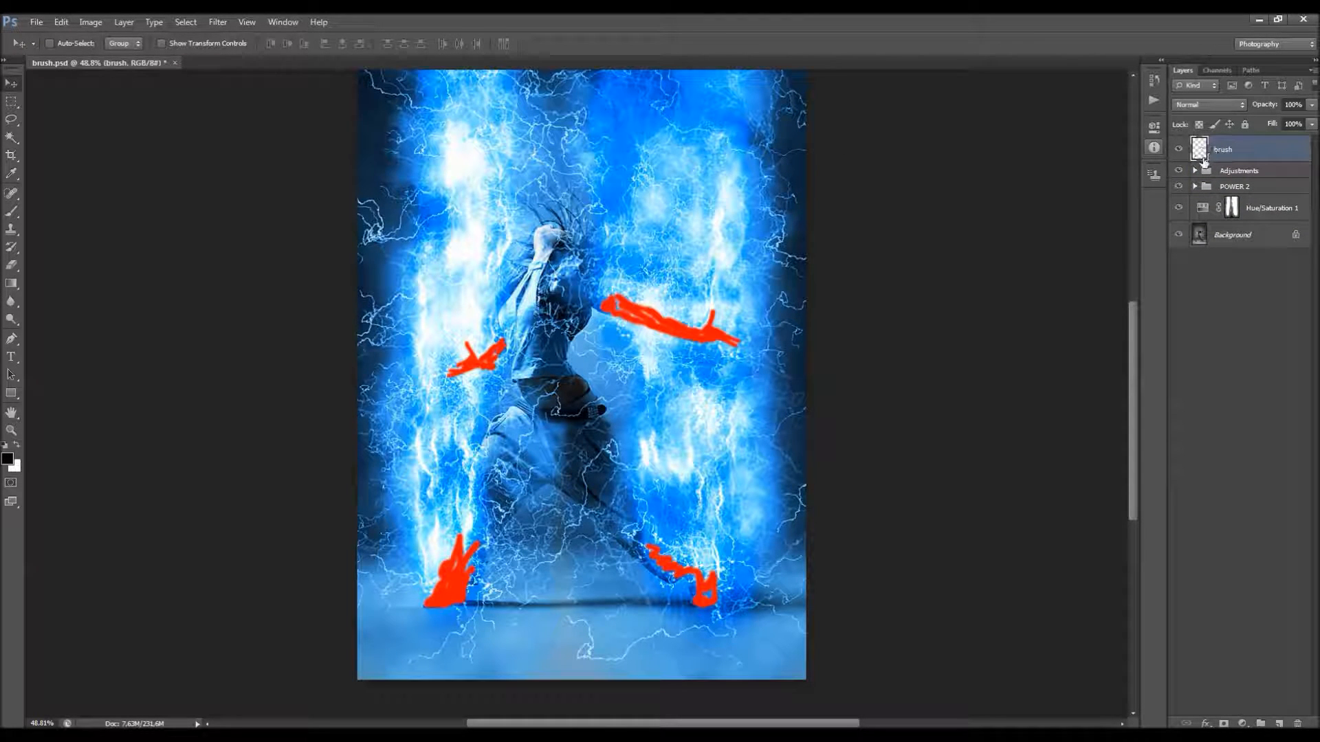
Step: Hide the red brush layer and expand the Adjustments group, keeping the Move tool active
scroll(693, 210, "up", 1)
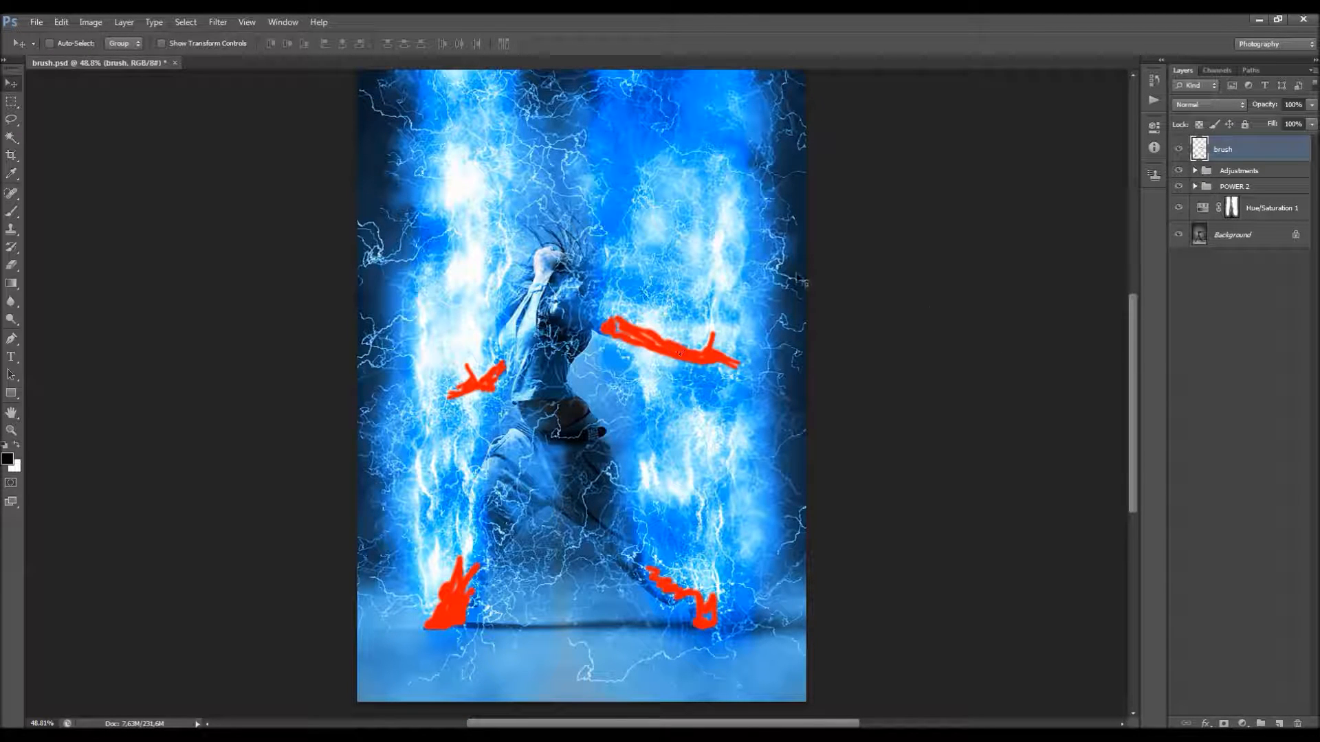
left_click(12, 212)
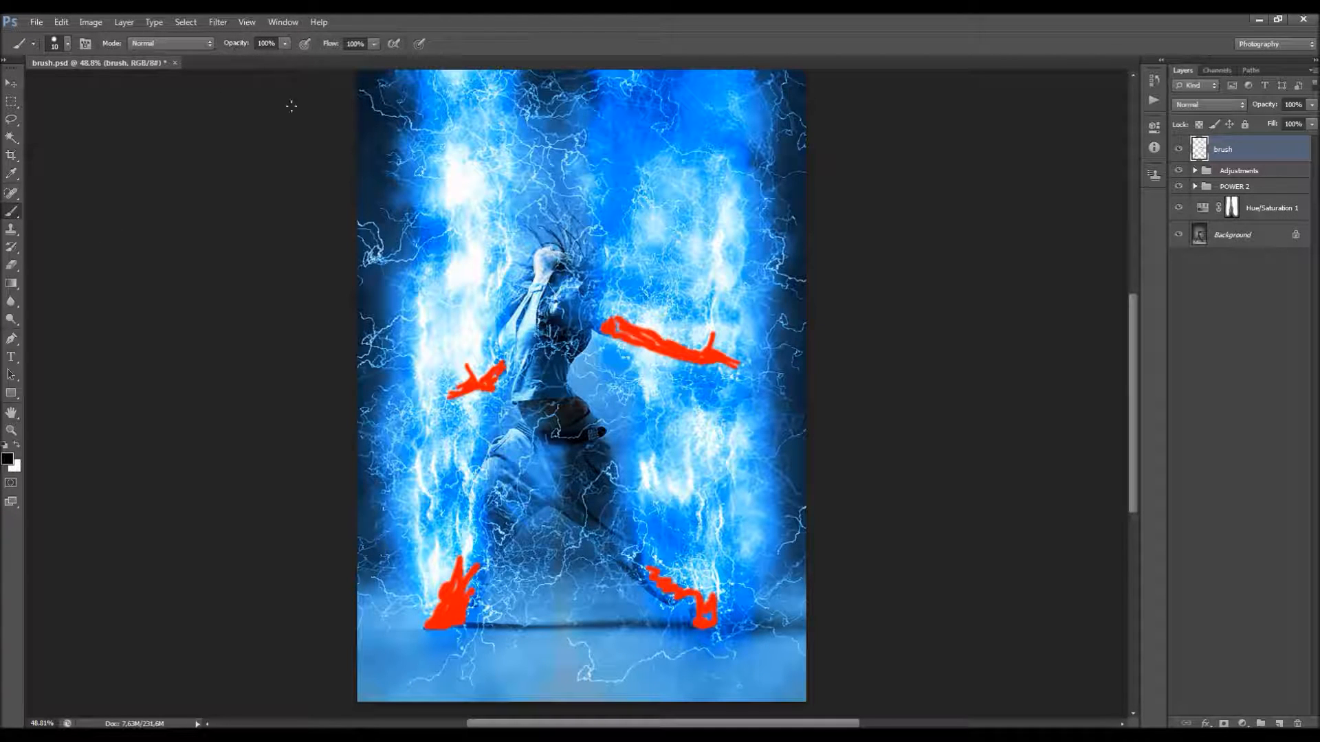
key("v")
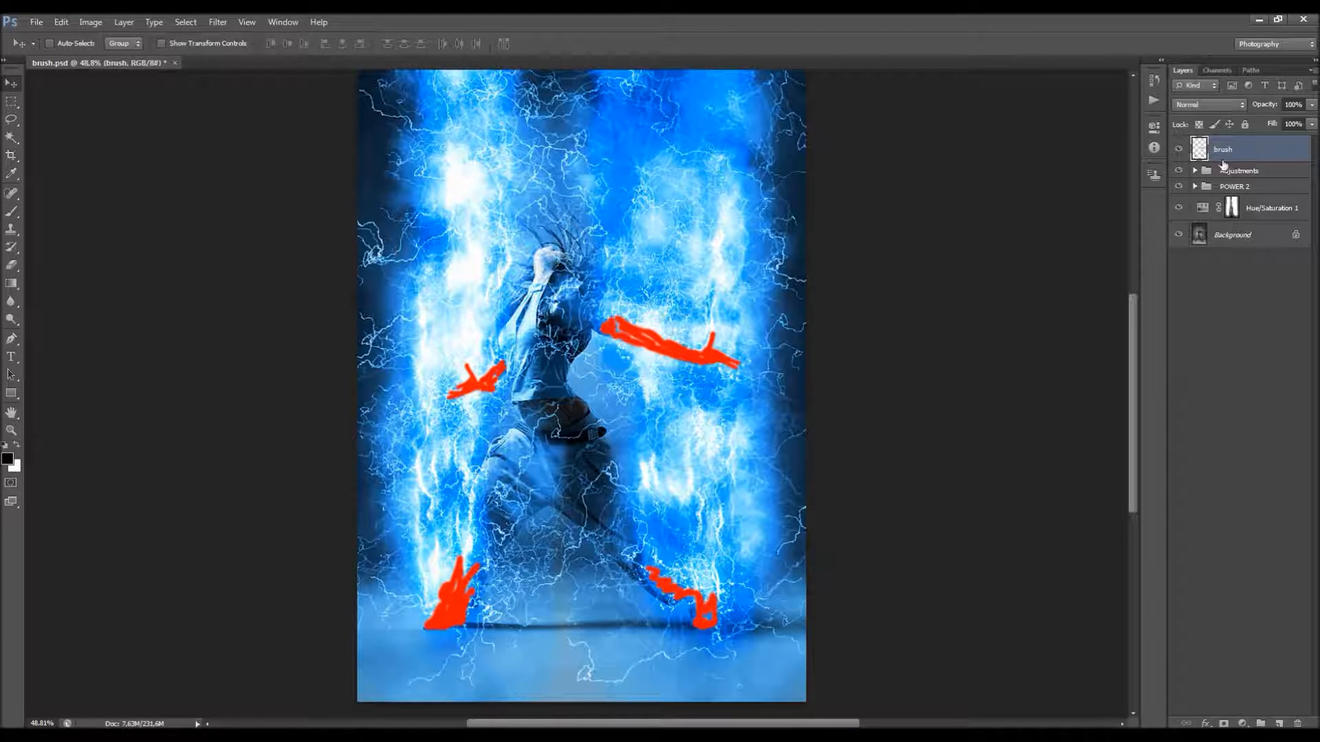
left_click(1178, 150)
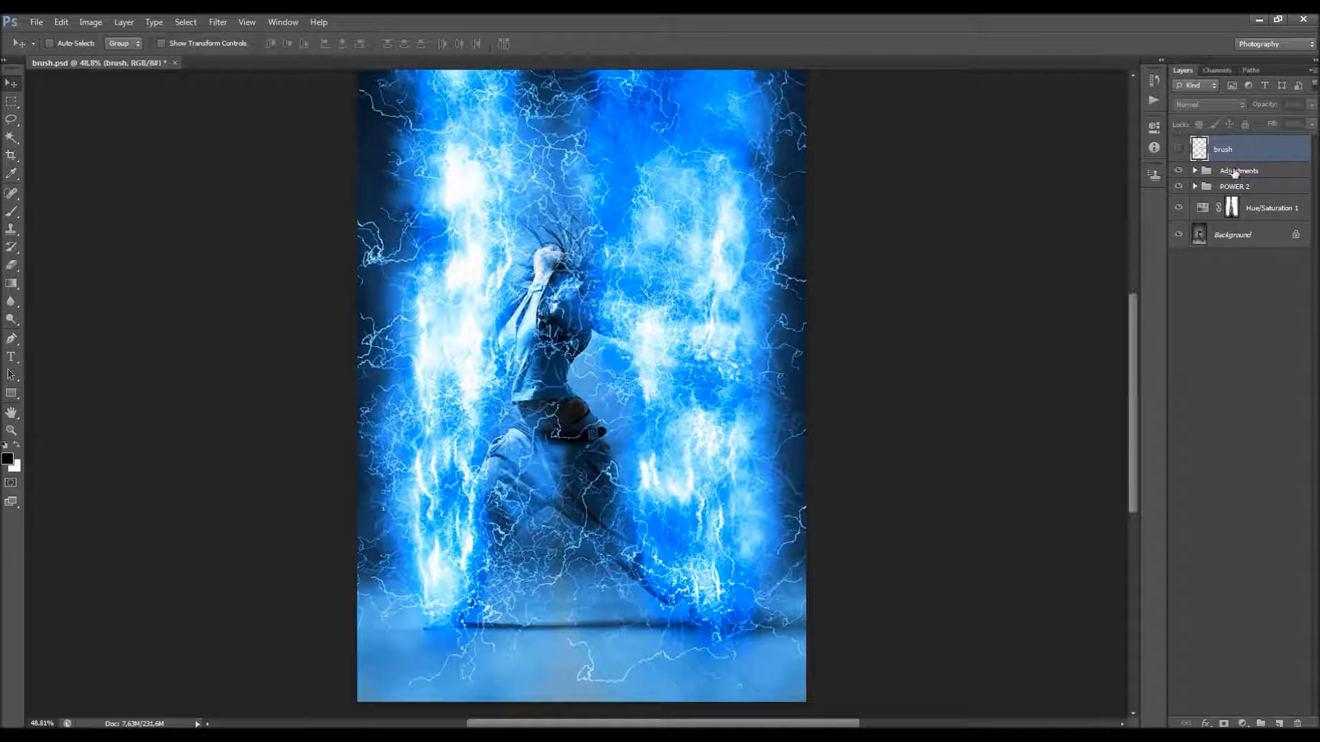
left_click(1233, 174)
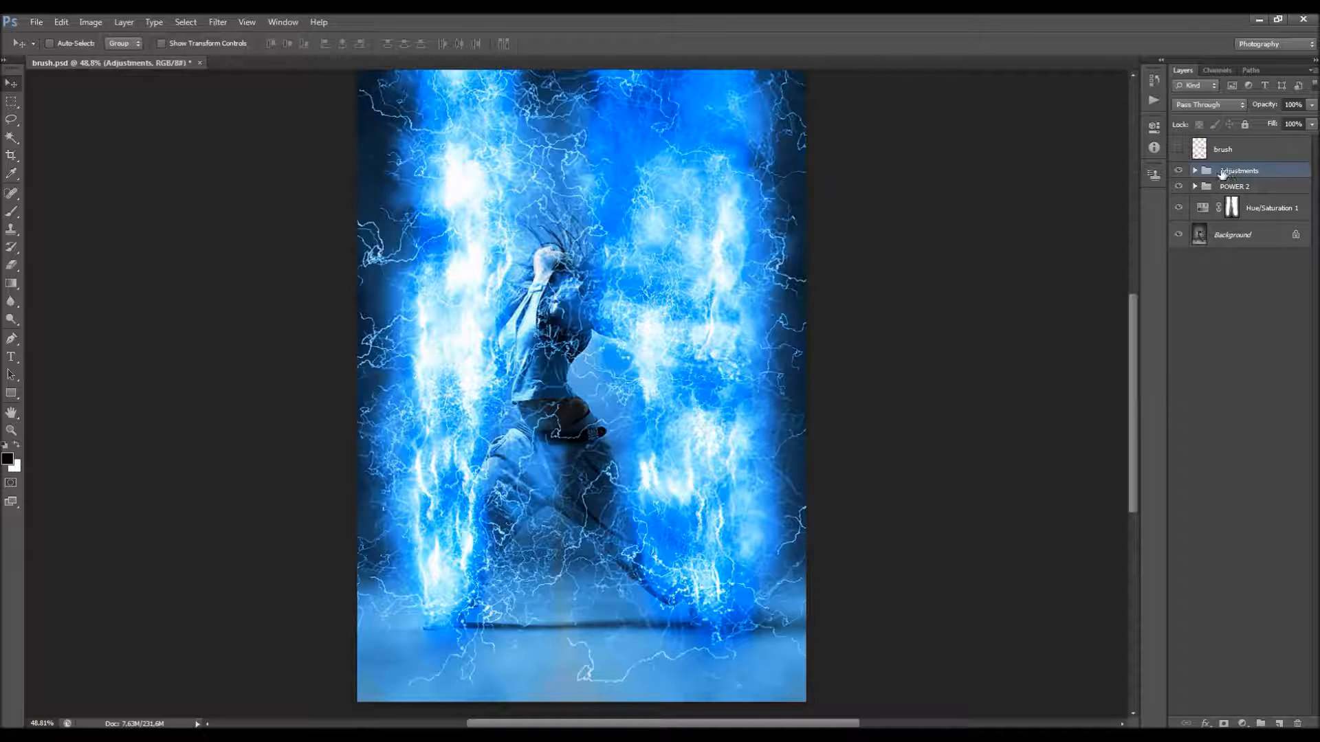
left_click(1195, 171)
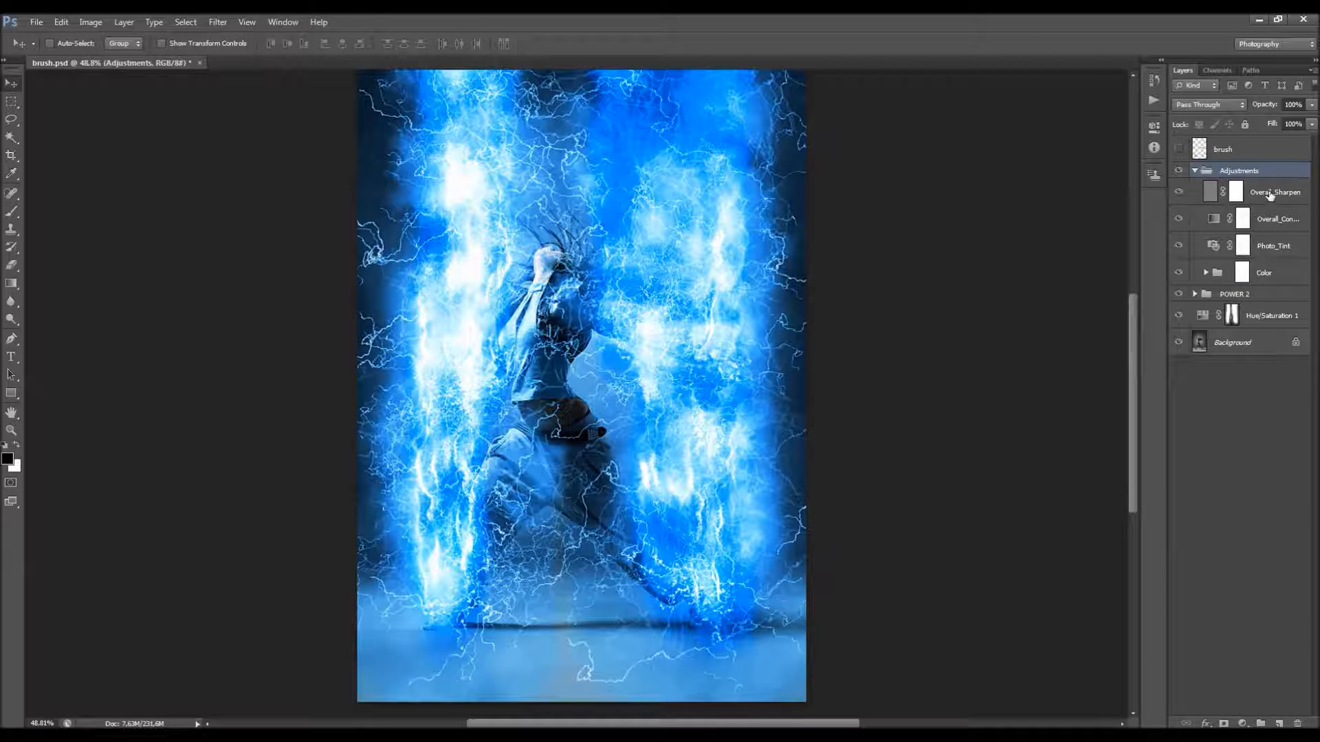
Step: Select the Overall_Sharpen layer and switch its visibility off and on to compare the sharpening effect
left_click(1268, 196)
left_click(1181, 197)
left_click(1180, 196)
left_click(1179, 197)
left_click(1178, 197)
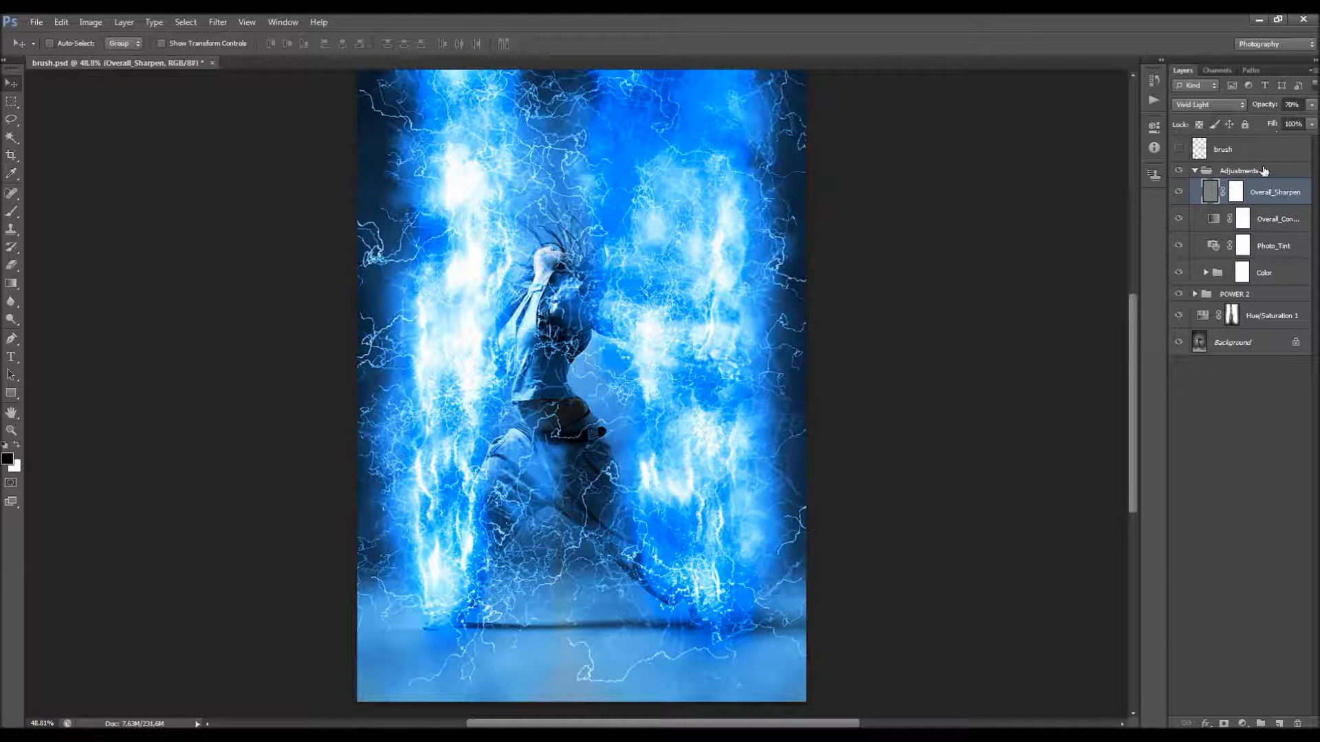
Step: Try a different opacity on the Overall_Sharpen layer and set it back to 70%
left_click(1311, 123)
mouse_move(1270, 121)
left_mouse_down()
mouse_move(1244, 123)
mouse_move(1304, 123)
mouse_move(1288, 123)
left_mouse_up()
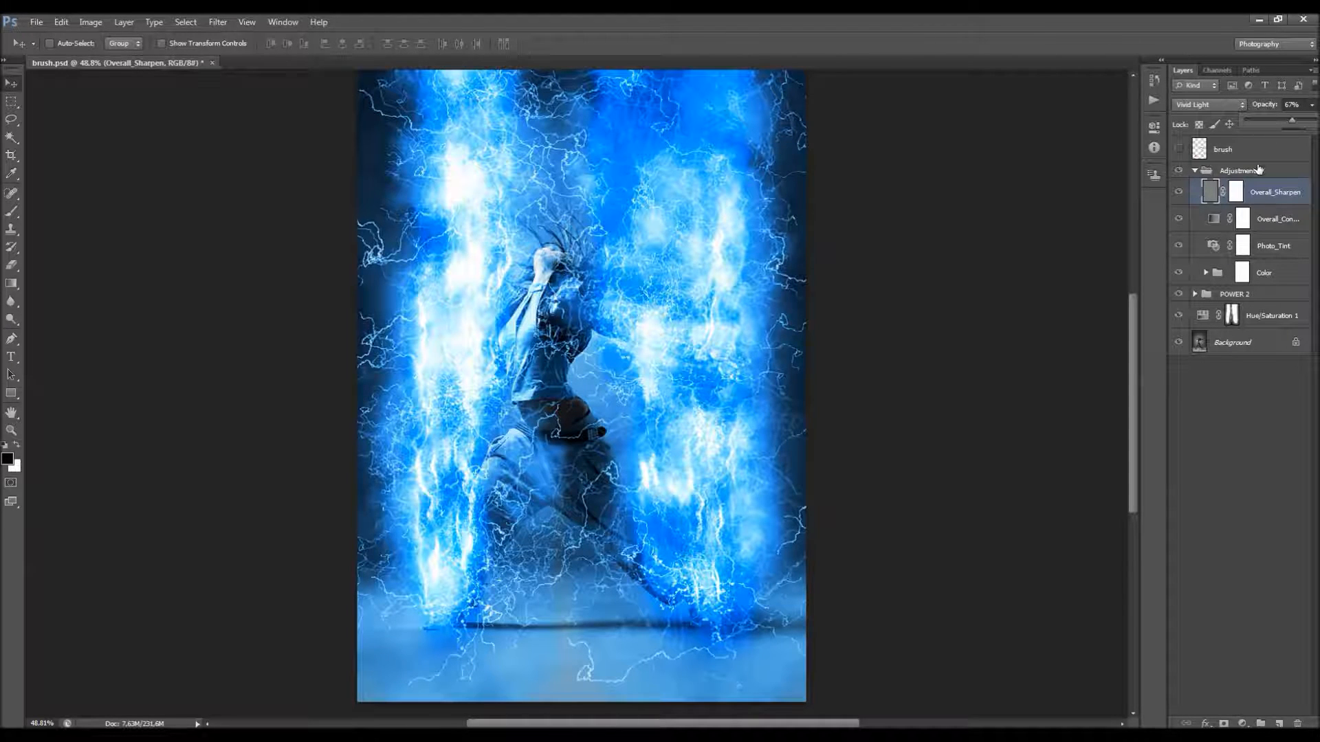
left_click_drag(1299, 106, 1259, 121)
type("70")
key("Return")
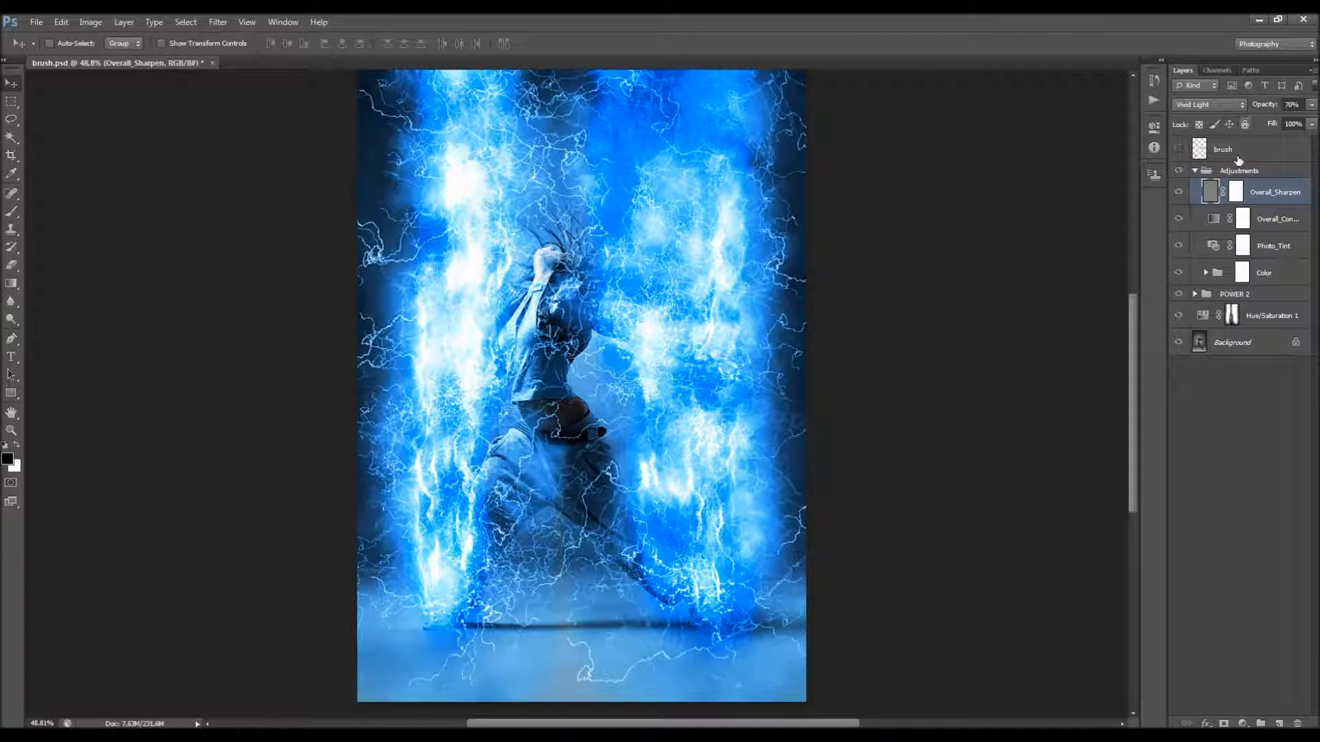
Step: Inspect the lightning across the photo and hide the Overall_Sharpen layer
scroll(626, 215, "up", 3)
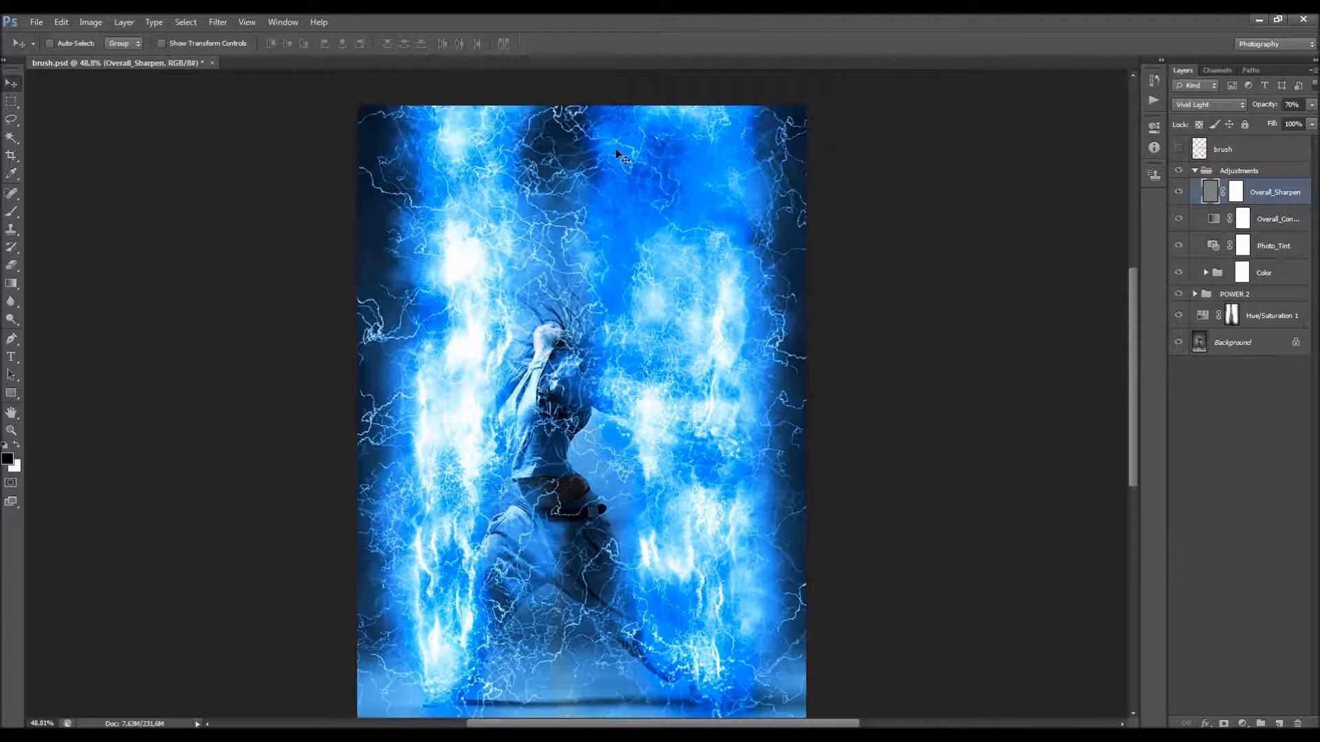
scroll(564, 159, "down", 2)
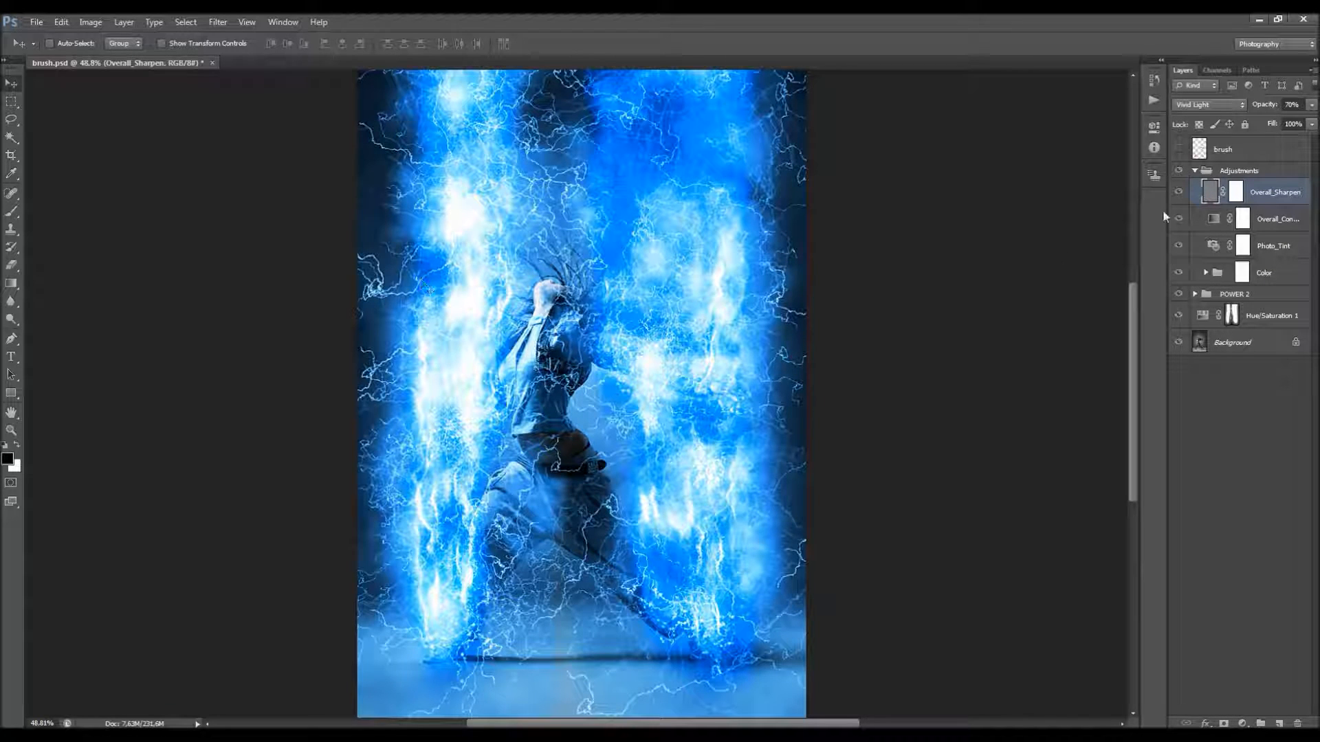
left_click(1177, 194)
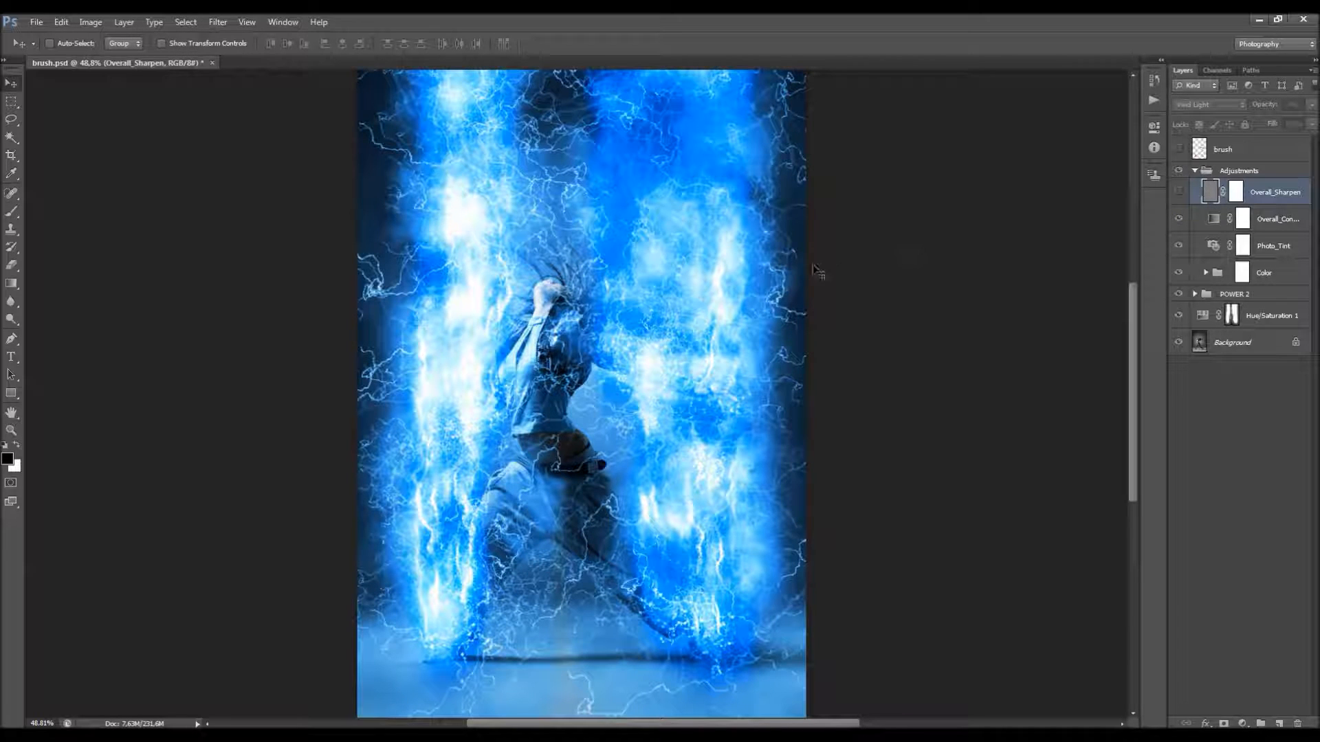
Step: Widen the layer list so full names fit and adjust the Overall_Contrast layer's opacity, comparing the image with and without it
left_click(1272, 234)
left_click_drag(1087, 218, 1083, 218)
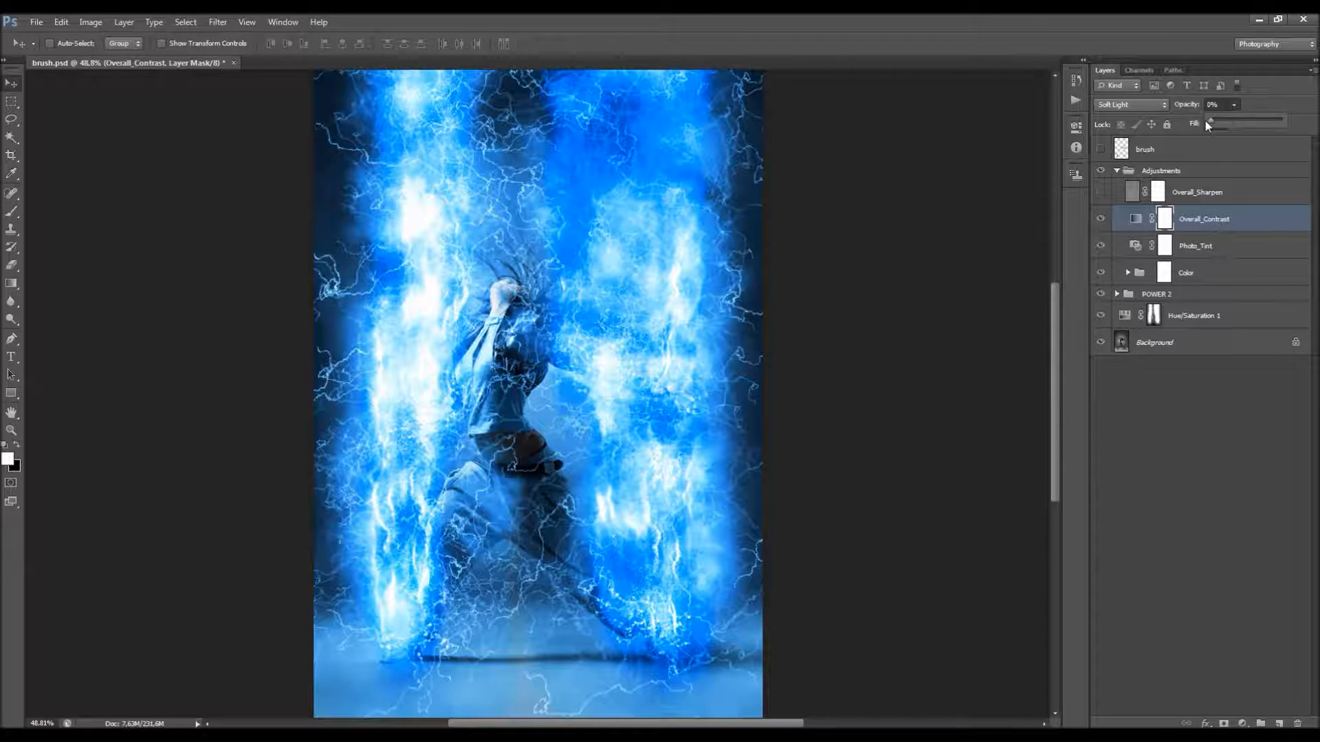
left_click_drag(1243, 121, 1251, 121)
left_click_drag(1225, 117, 1233, 118)
left_click(1099, 217)
left_click(1100, 217)
Step: Try the Red and Warming Filter (LBA) presets on the Photo_Tint photo filter and return it to Cooling Filter (82)
left_click(1216, 244)
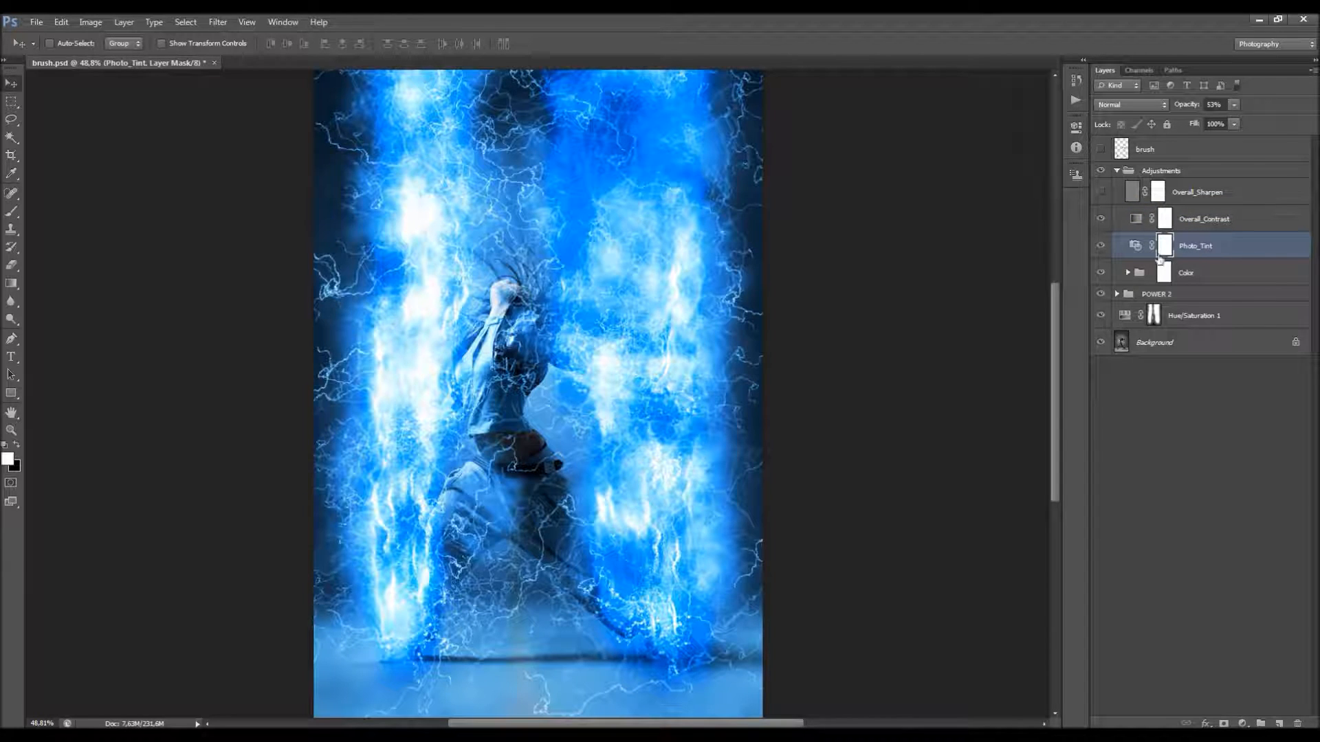
left_click(1135, 247)
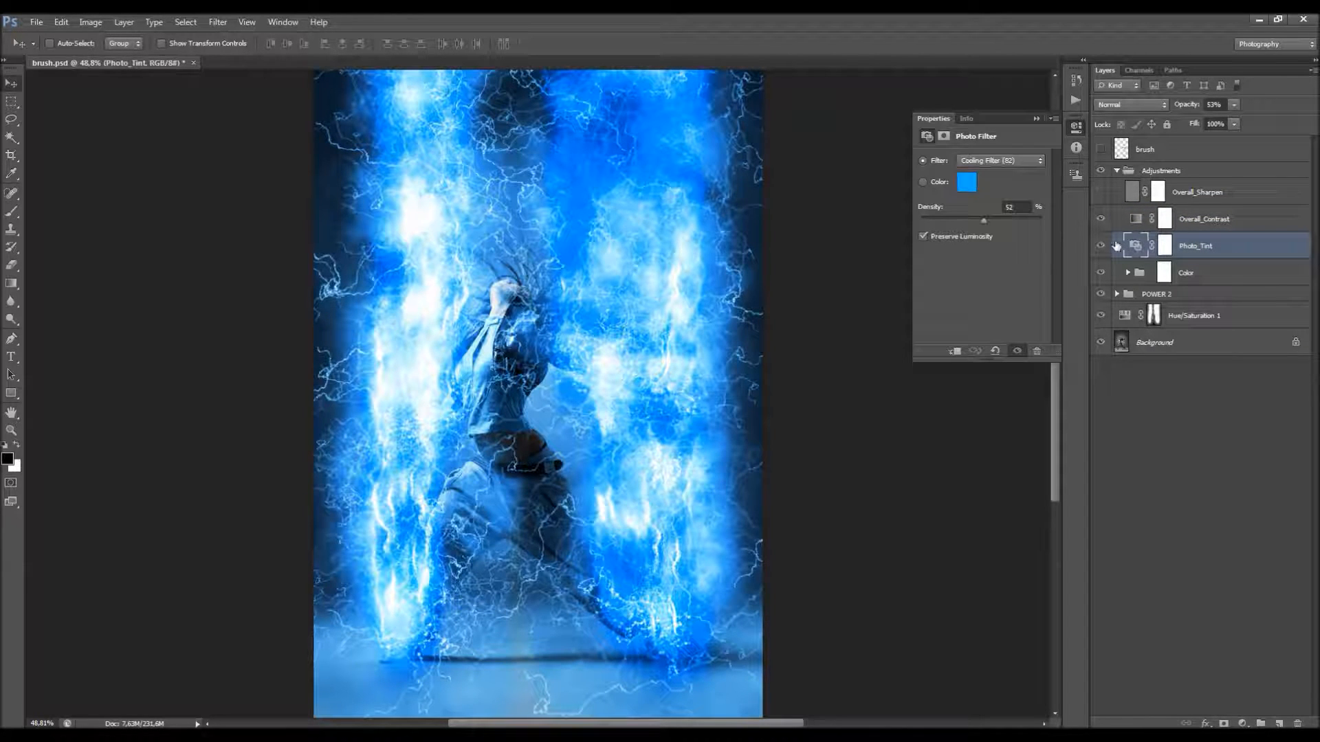
left_click(1009, 160)
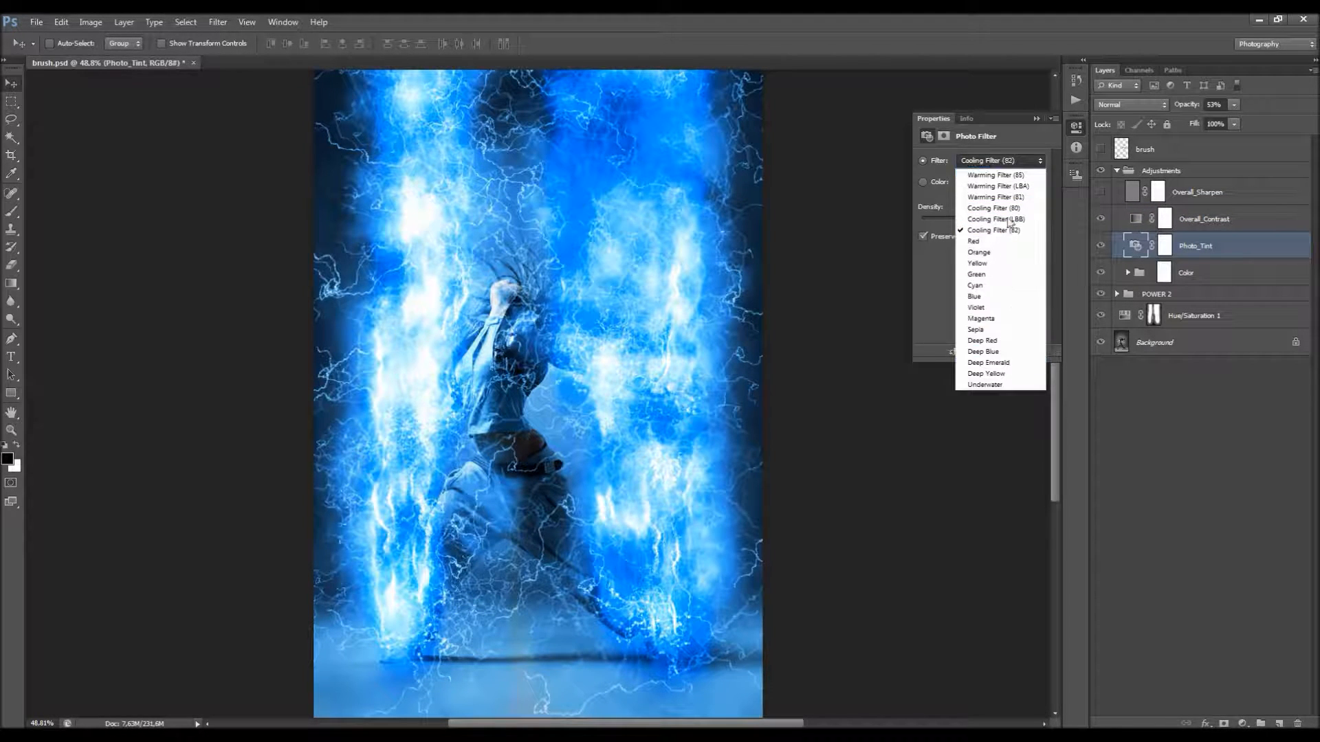
left_click(1004, 174)
scroll(1006, 166, "down", 7)
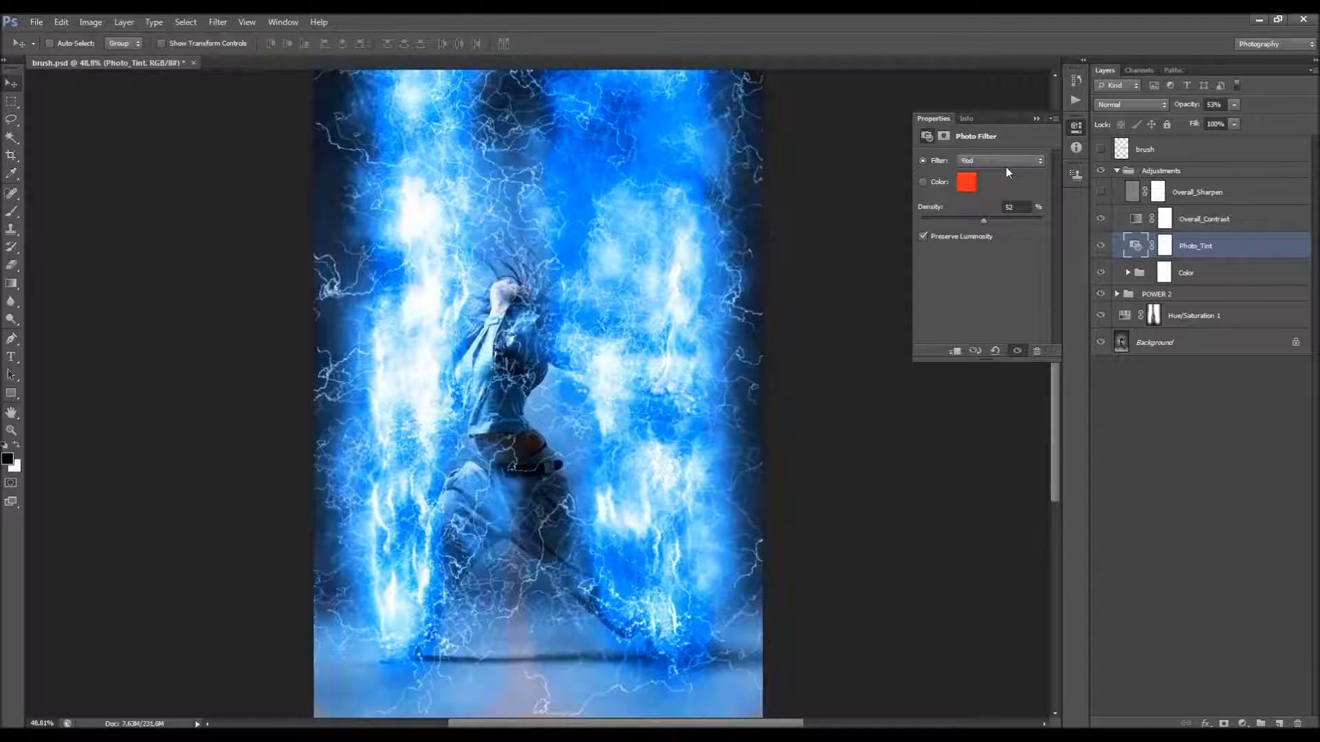
scroll(1005, 167, "up", 6)
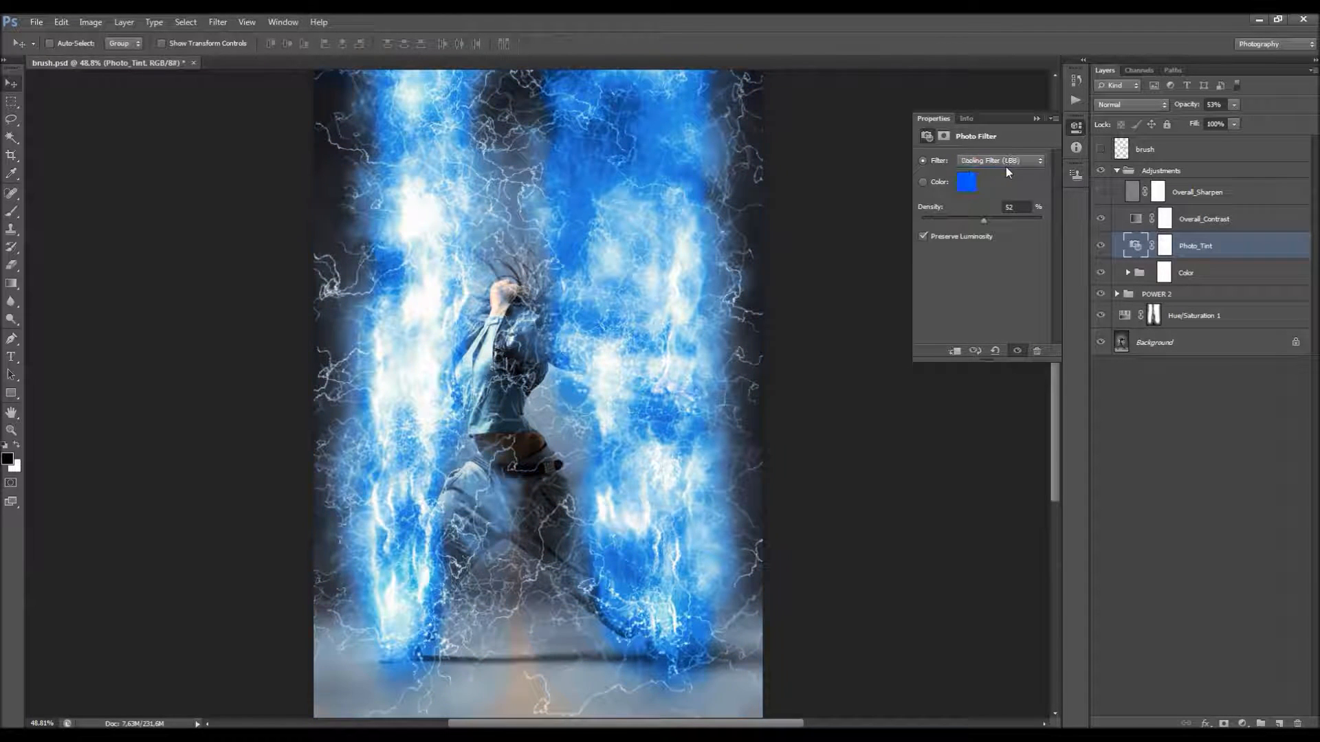
left_click(983, 221)
left_click(1212, 105)
left_click(998, 162)
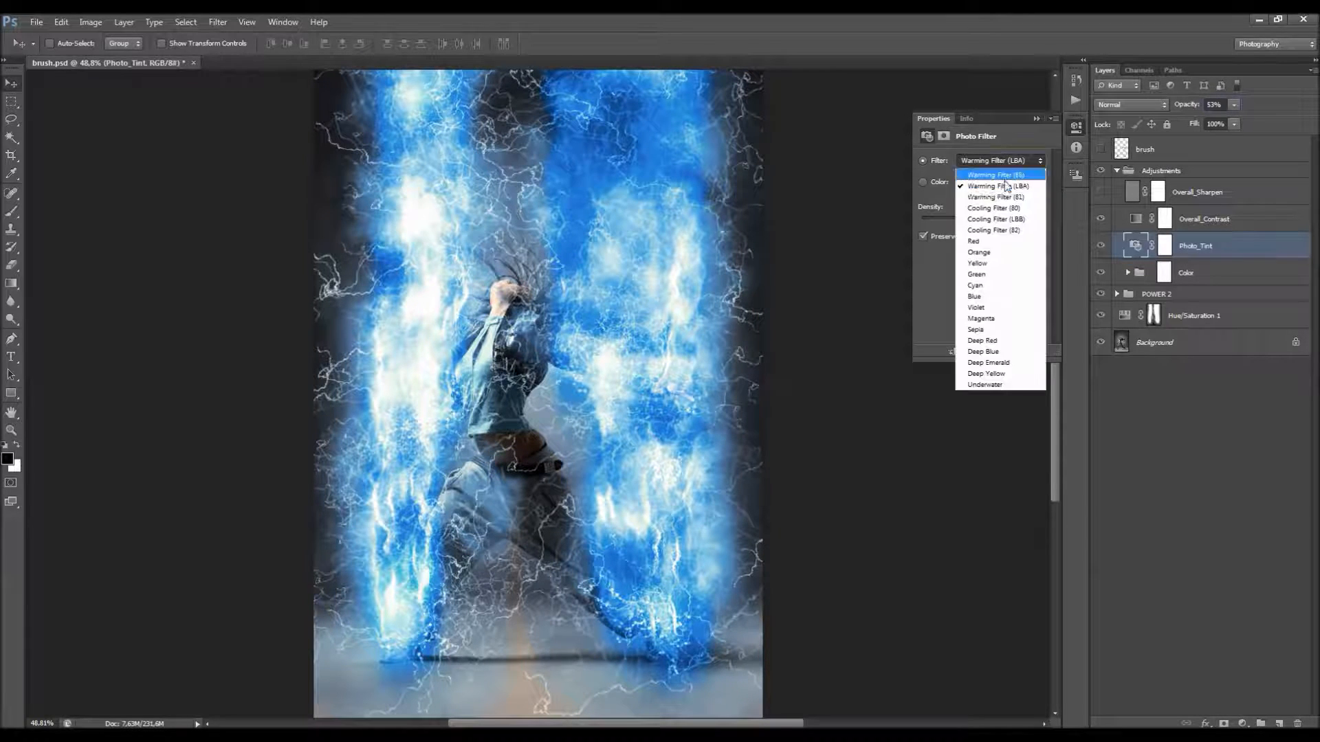
left_click(1026, 228)
left_click(1036, 120)
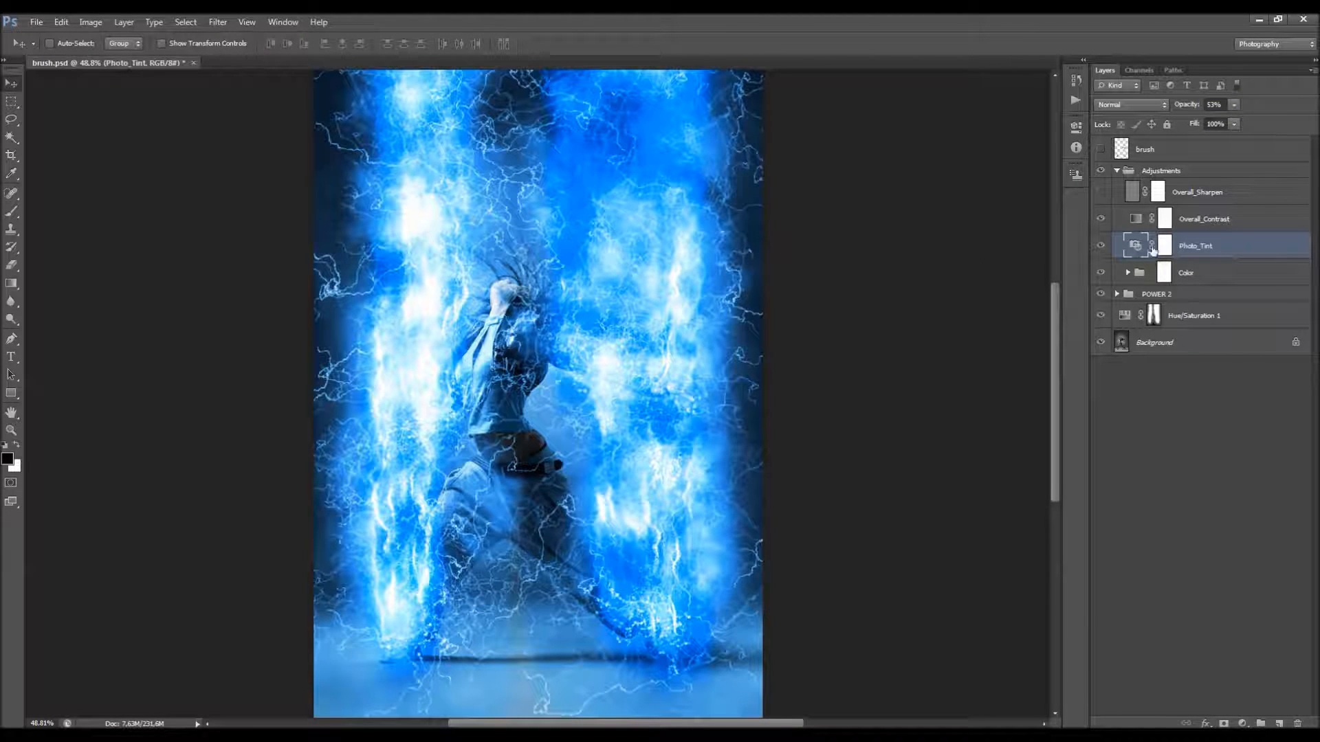
Step: Expand the Color group and look over its layers from Color_1 to Color_6 and Black & White
left_click(1215, 273)
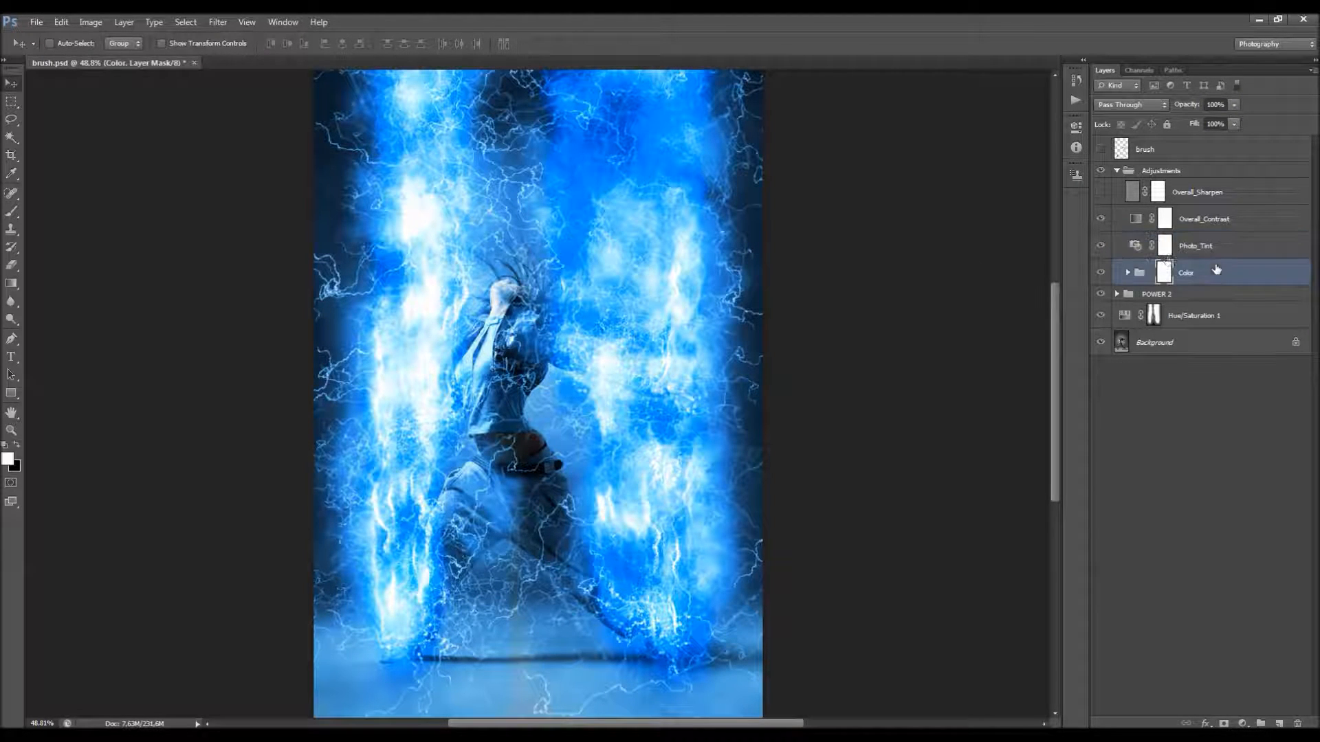
left_click(1128, 273)
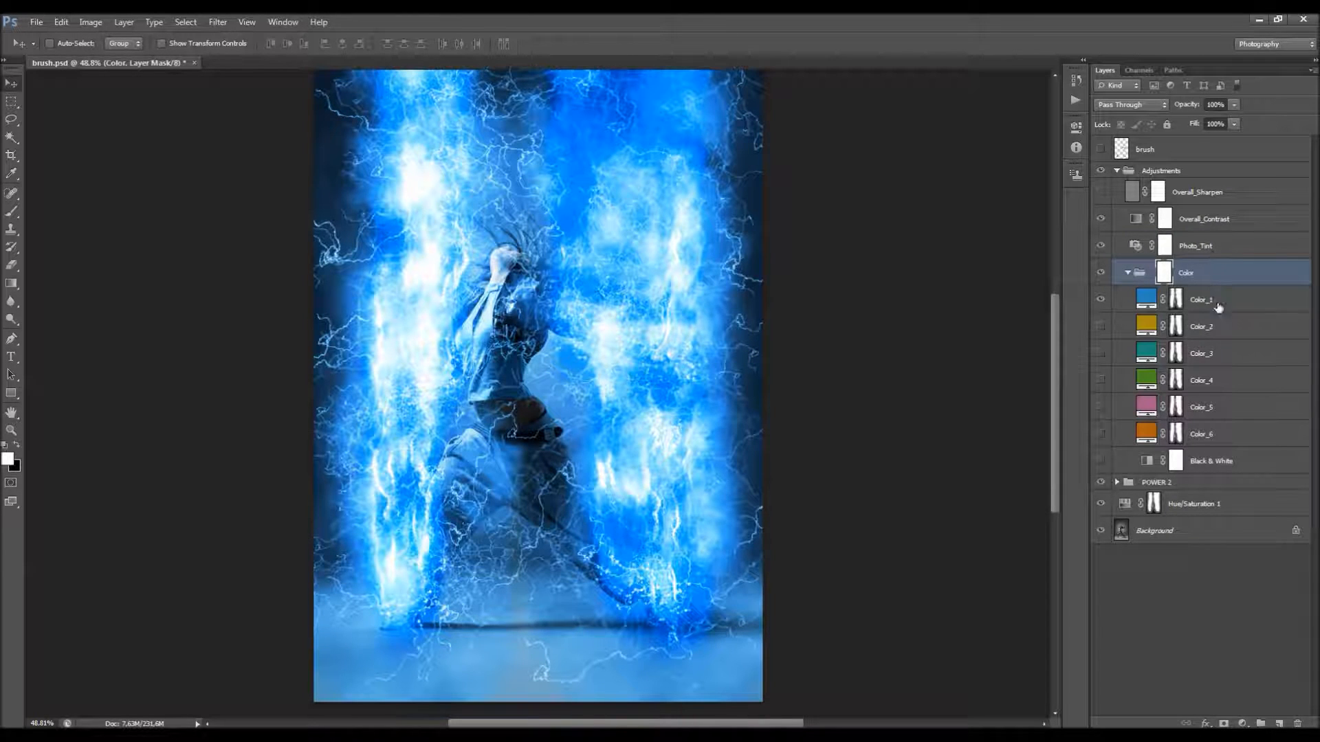
left_click(1213, 300)
left_click(1210, 434)
left_click(1211, 464)
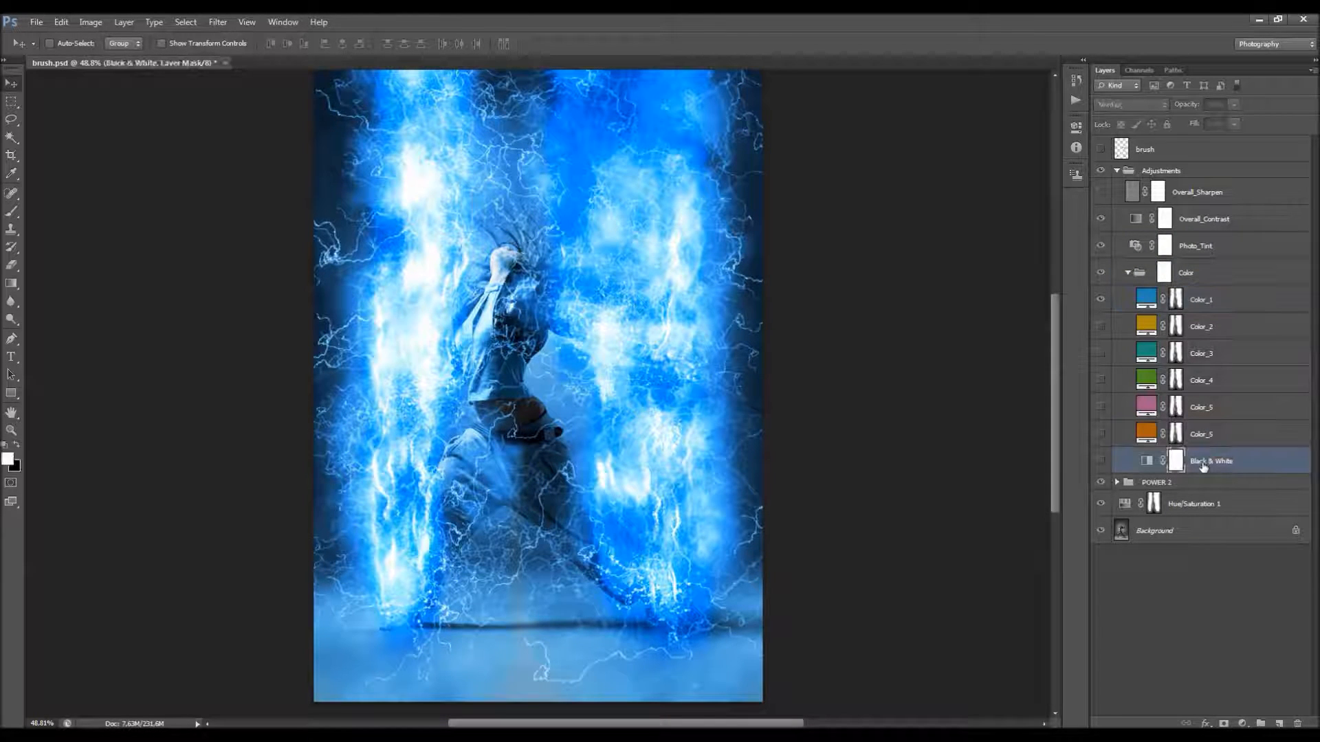
Step: Hide Color_1, preview the green Color_4 layer on the lightning and hide Color_4 again
left_click(1103, 303)
left_click(1215, 327)
left_click(1217, 378)
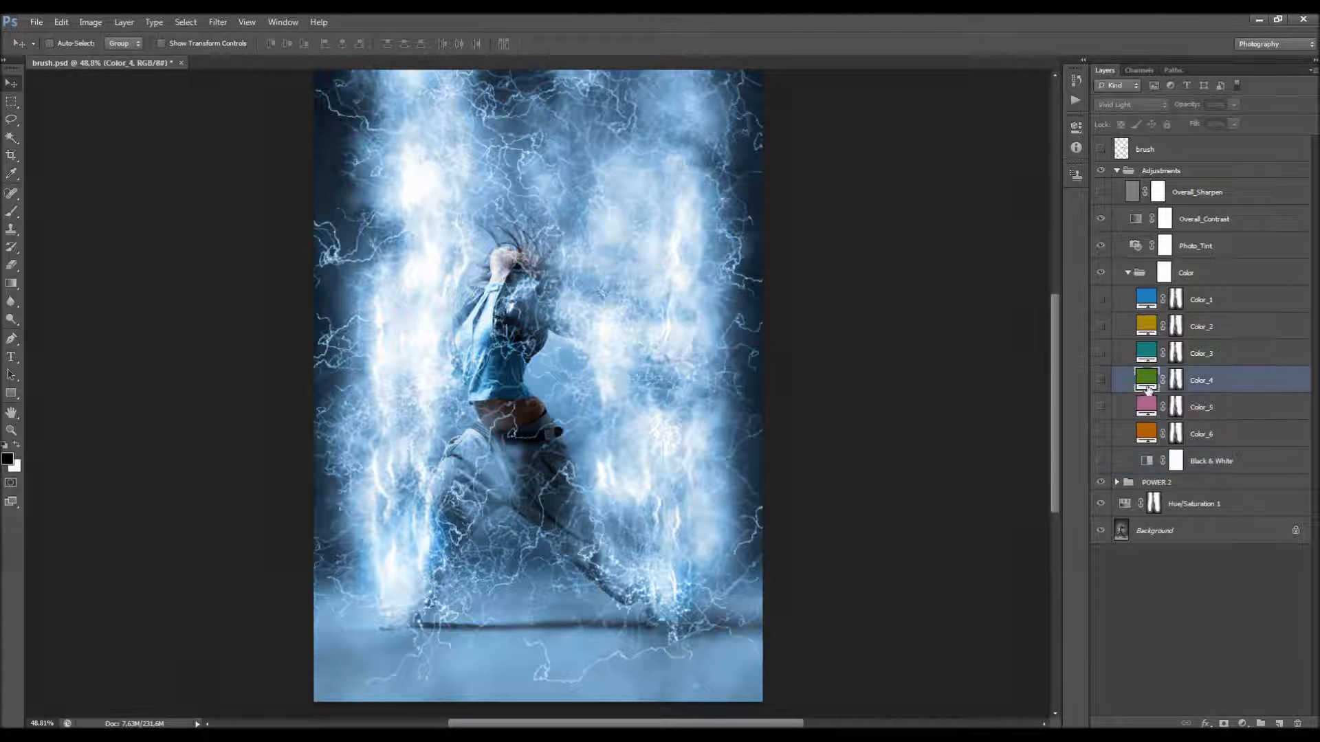
left_click(1102, 380)
scroll(687, 275, "up", 3)
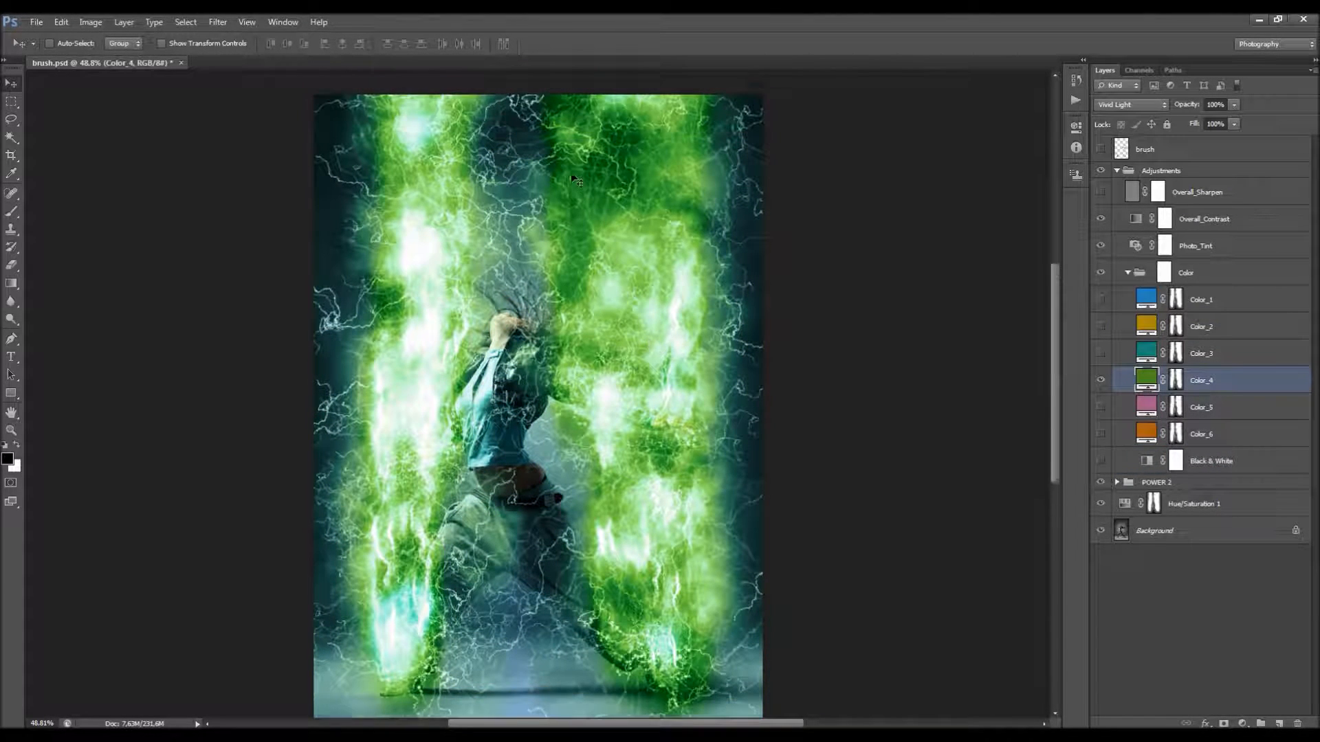
scroll(710, 246, "down", 3)
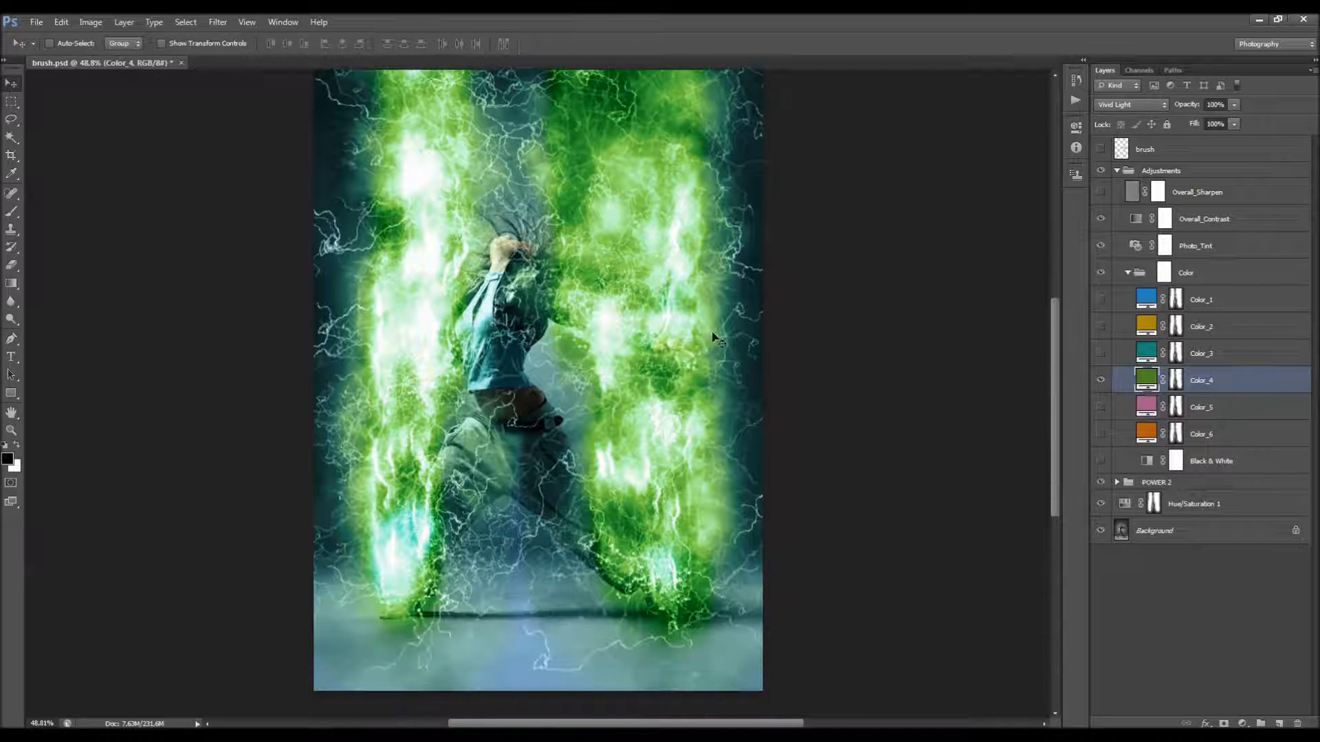
left_click(1101, 380)
Step: Preview the Black & White layer and each color layer from Color_6 up to Color_2 in turn, hiding each one again
left_click(1101, 461)
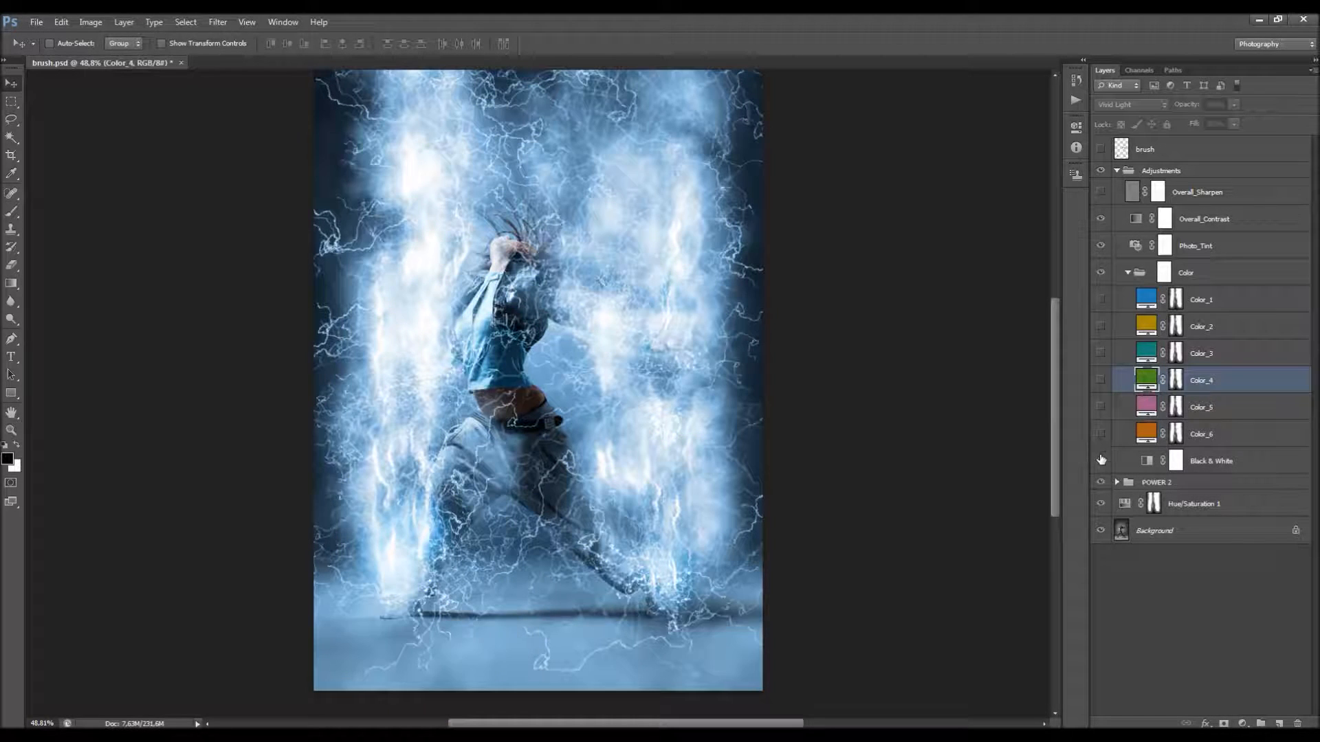
left_click(1199, 460)
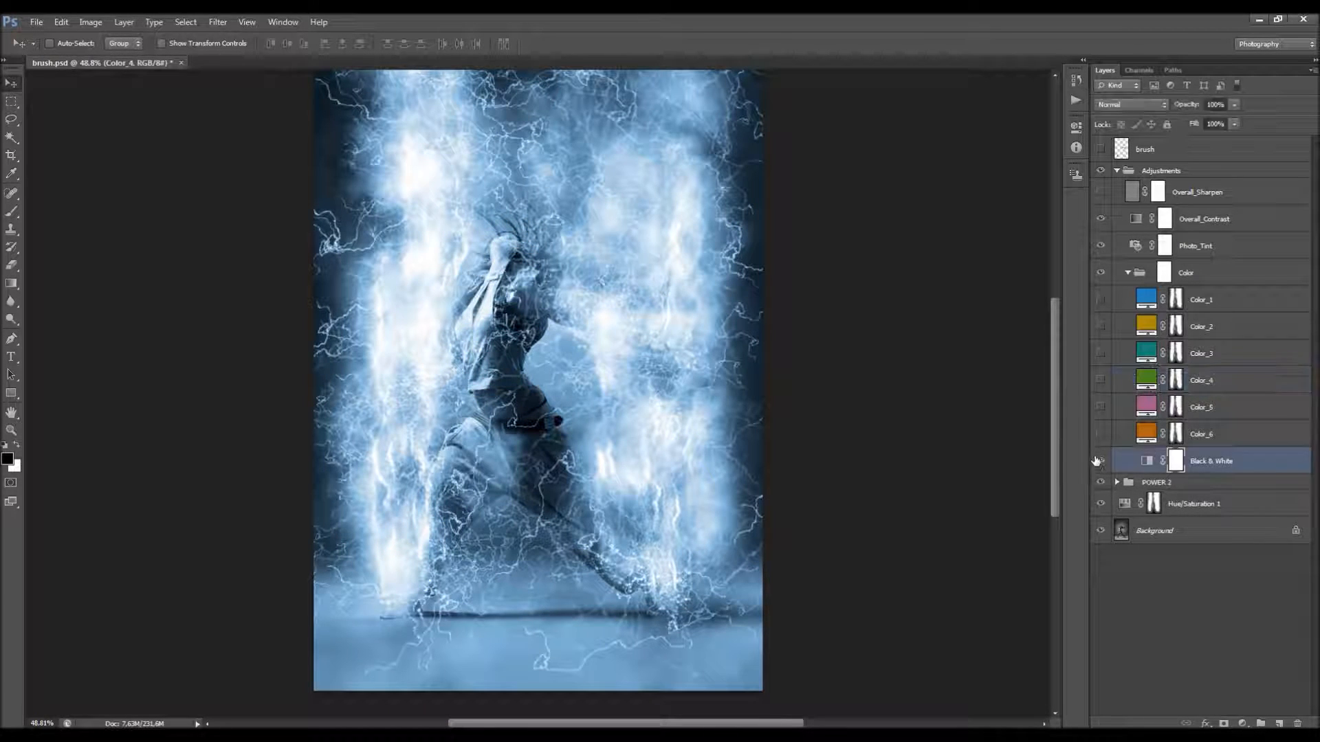
left_click(1101, 434)
left_click(1101, 434)
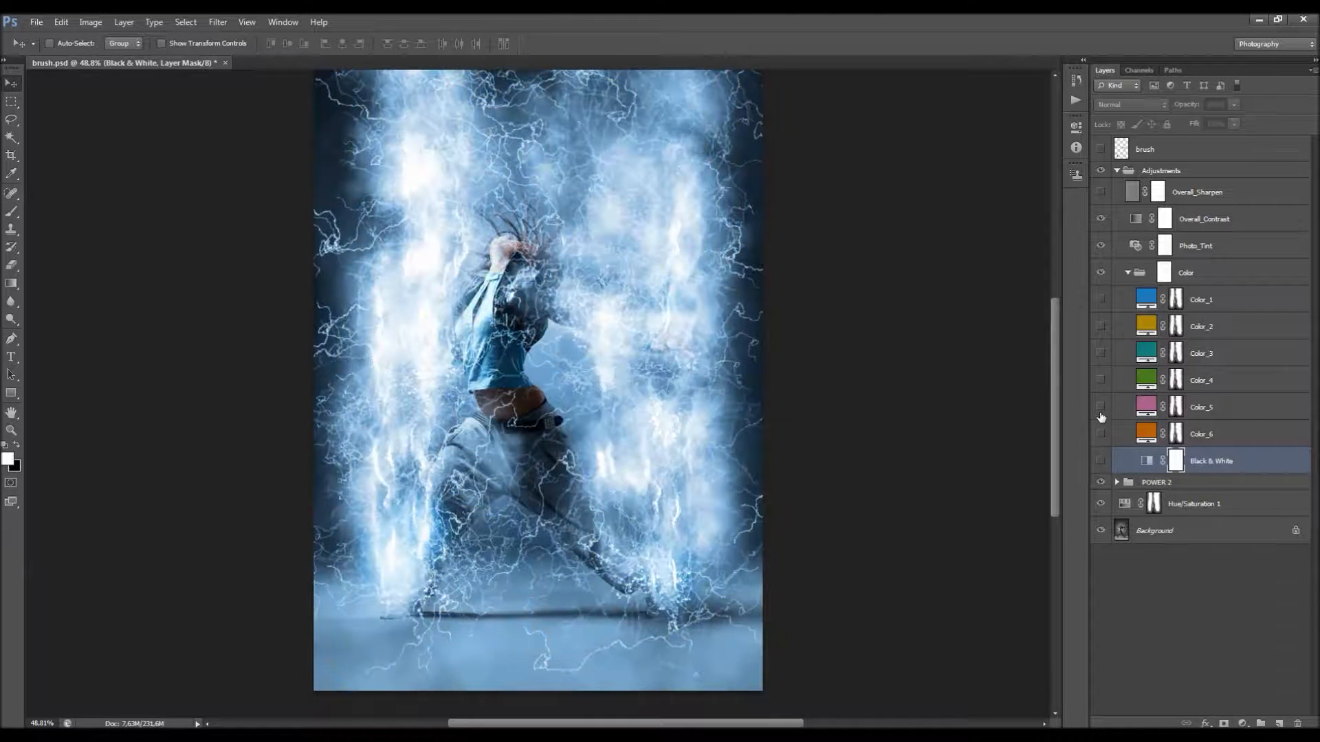
left_click(1101, 407)
left_click(1100, 407)
left_click(1101, 380)
left_click(1101, 380)
left_click(1101, 353)
left_click(1100, 353)
left_click(1101, 327)
left_click(1100, 326)
Step: Make the blue Color_1 layer visible again and collapse the Color group
left_click(1217, 300)
scroll(614, 237, "up", 1)
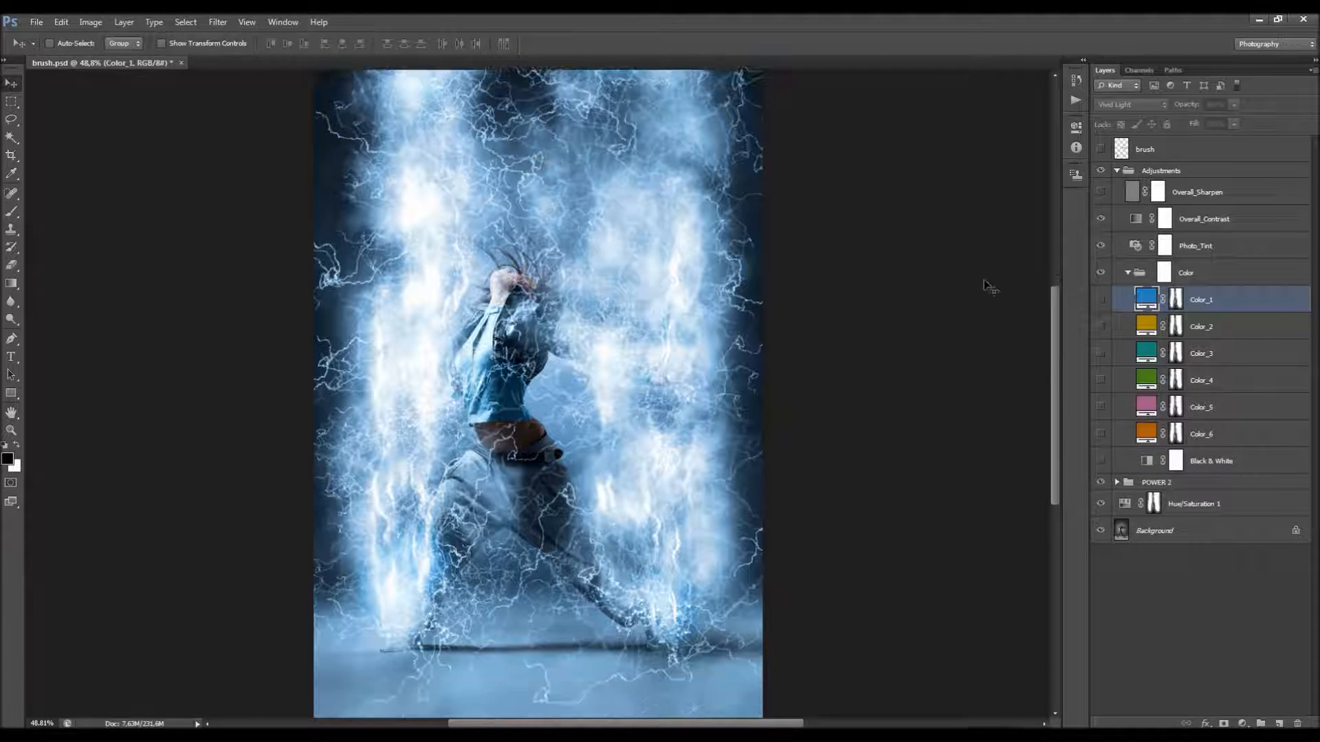
left_click(1101, 299)
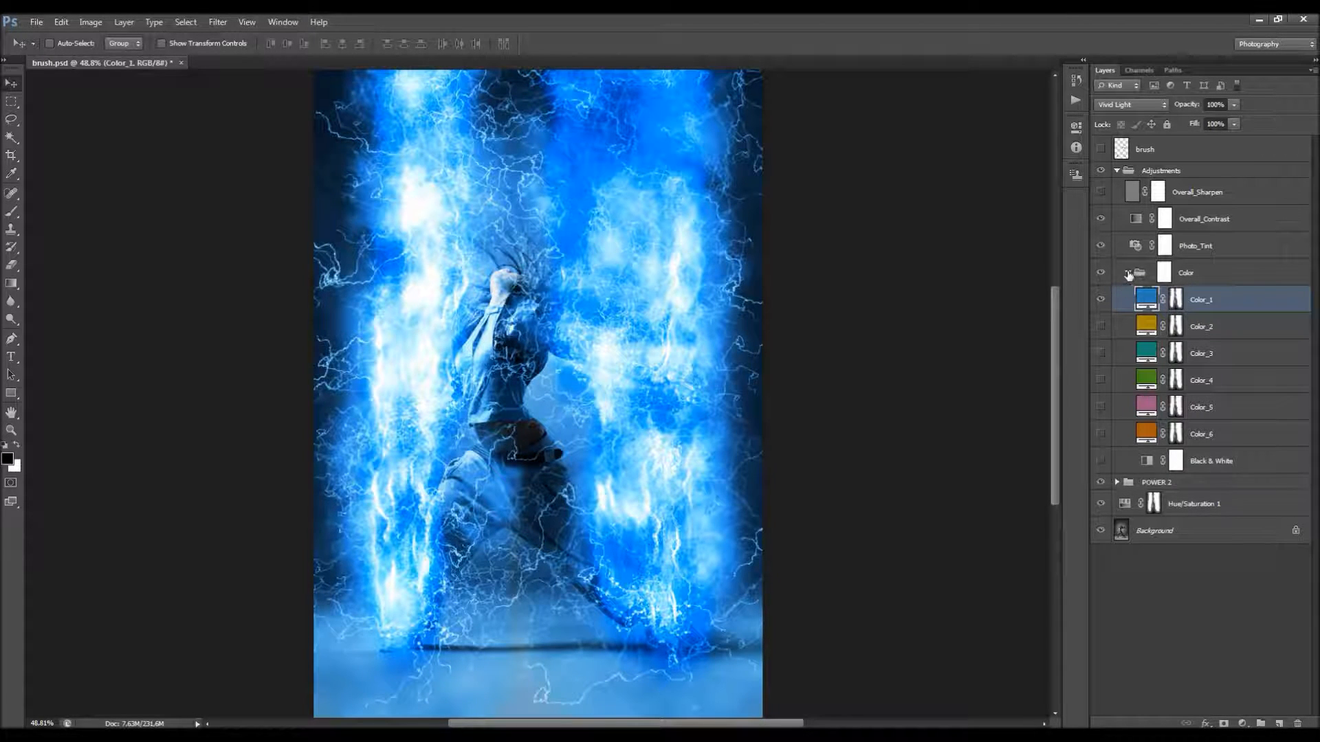
left_click(1128, 274)
Step: Set the Photo_Tint photo filter's density to 45% and collapse the Adjustments group
left_click(1164, 246)
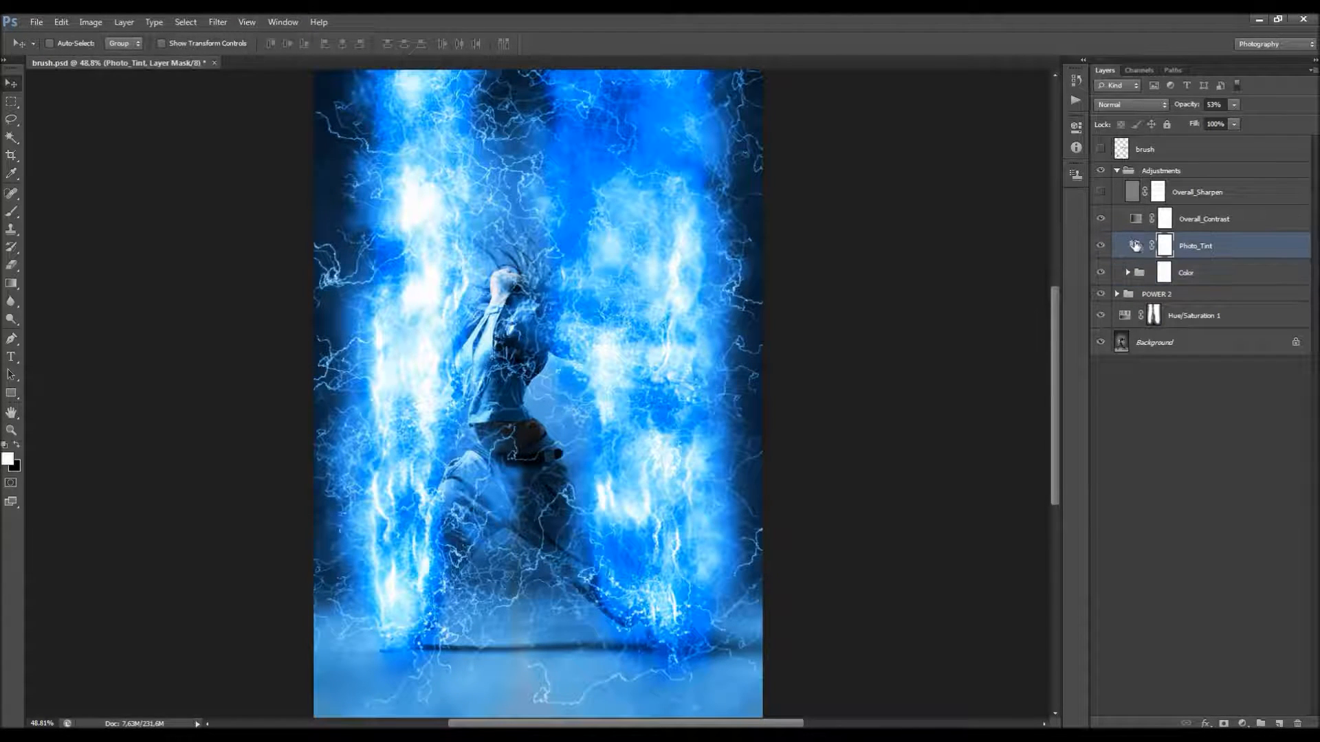
double_click(1136, 245)
mouse_move(981, 217)
left_mouse_down()
mouse_move(959, 216)
mouse_move(974, 217)
left_mouse_up()
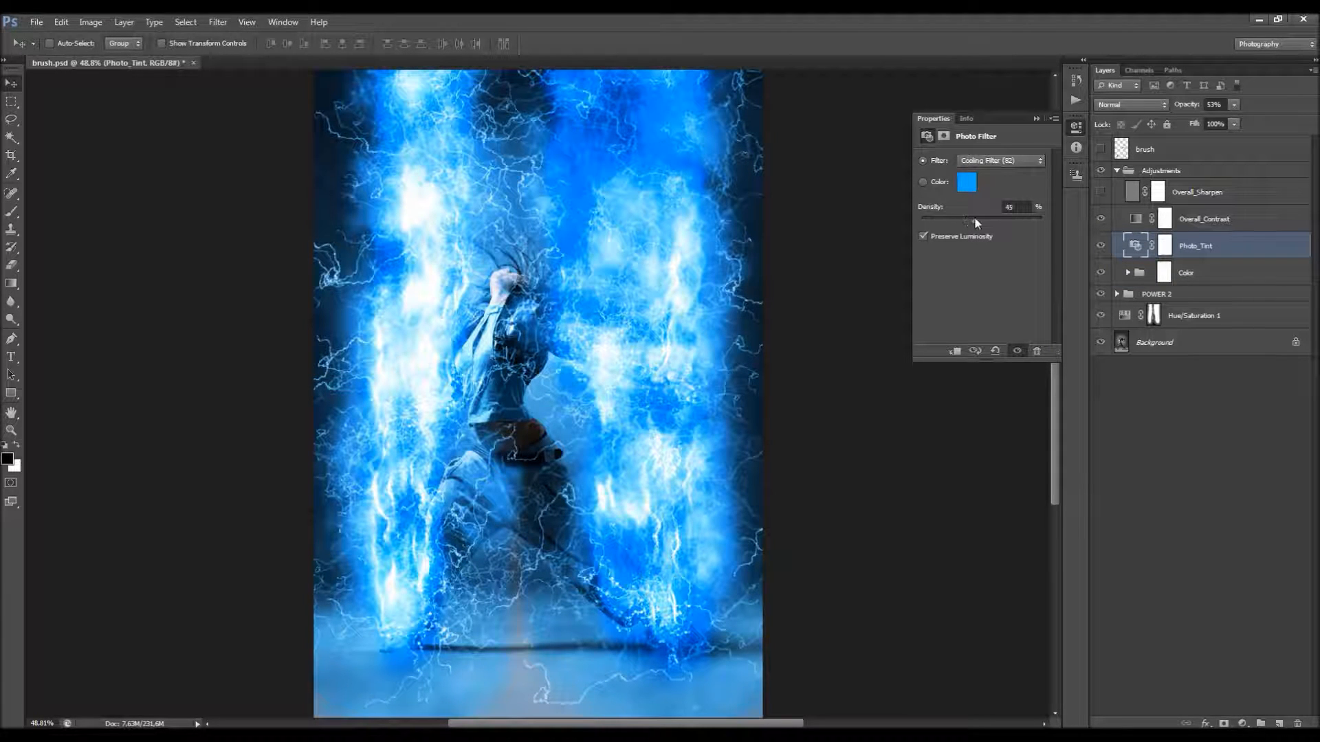
left_click(1036, 119)
left_click(1147, 294)
left_click(1117, 171)
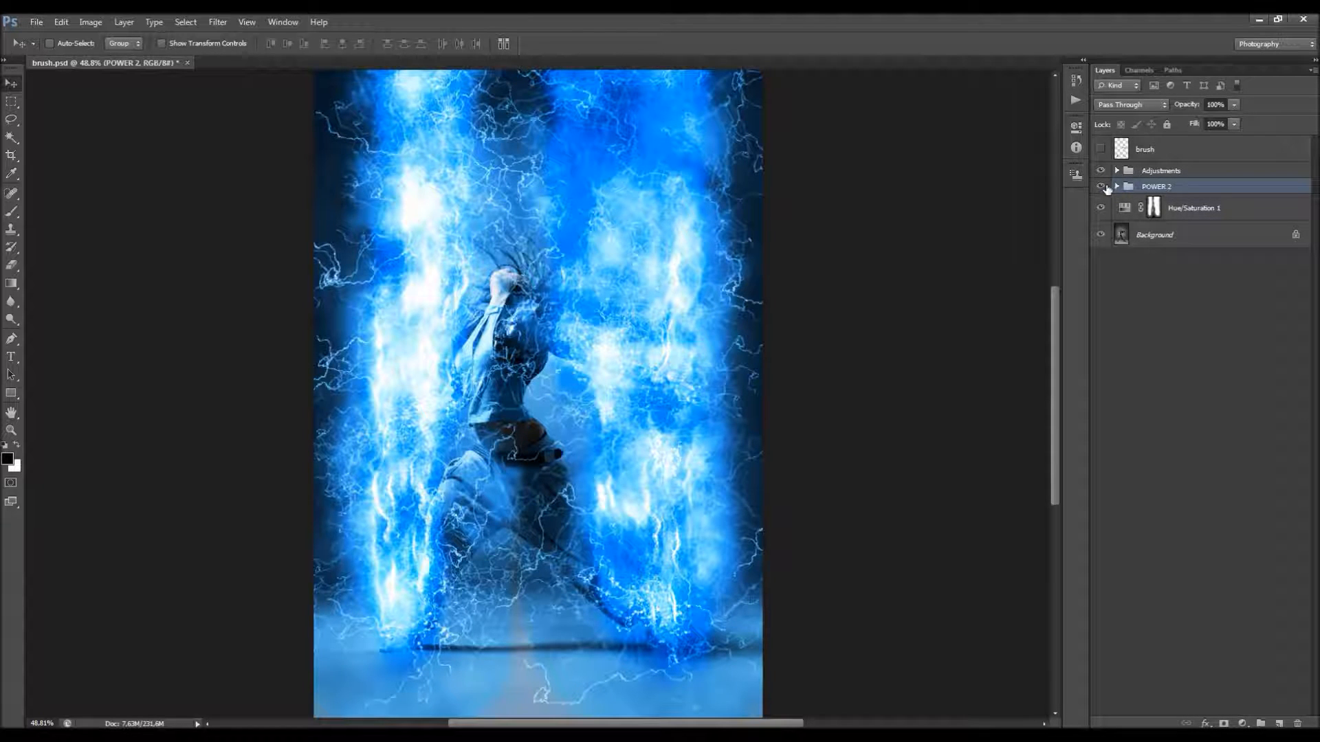
Step: Compare the image with and without the POWER 2 group and expand the group to show its subgroups
left_click(1104, 187)
left_click(1104, 186)
left_click(1104, 187)
left_click(1104, 187)
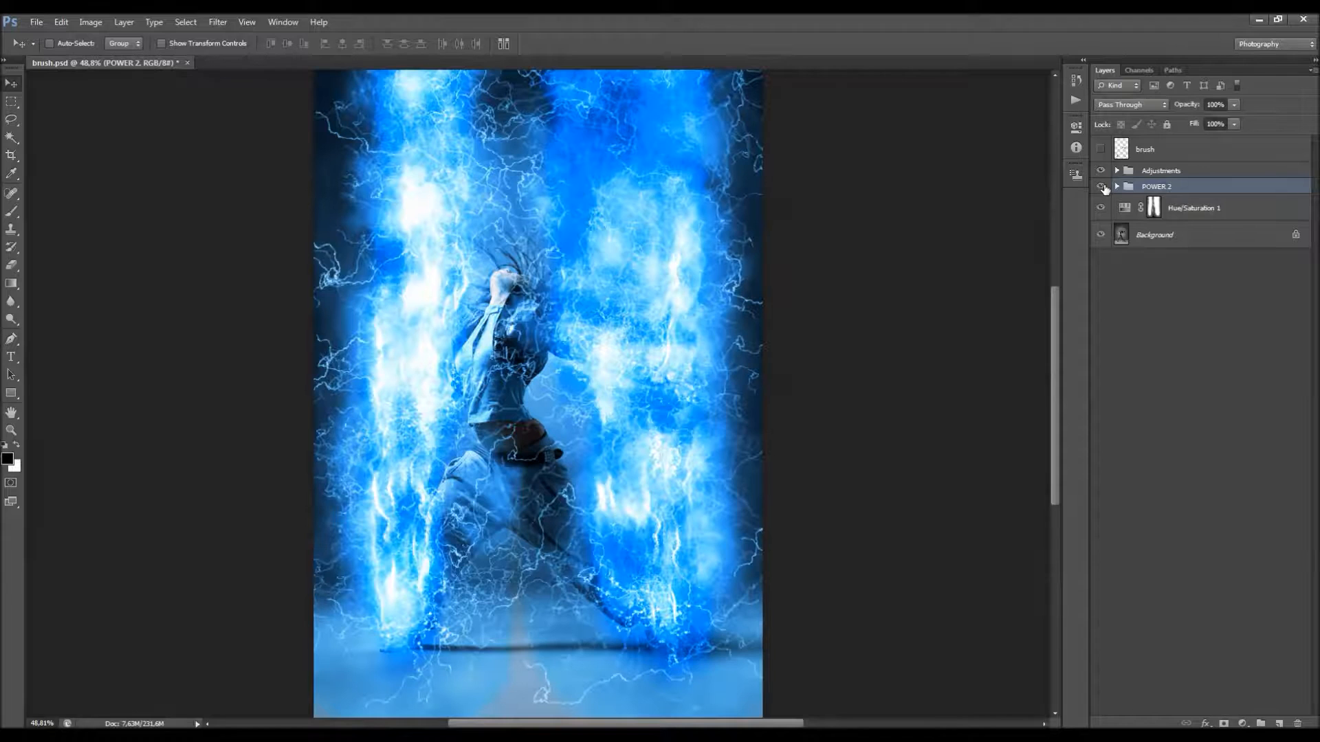
left_click(1117, 187)
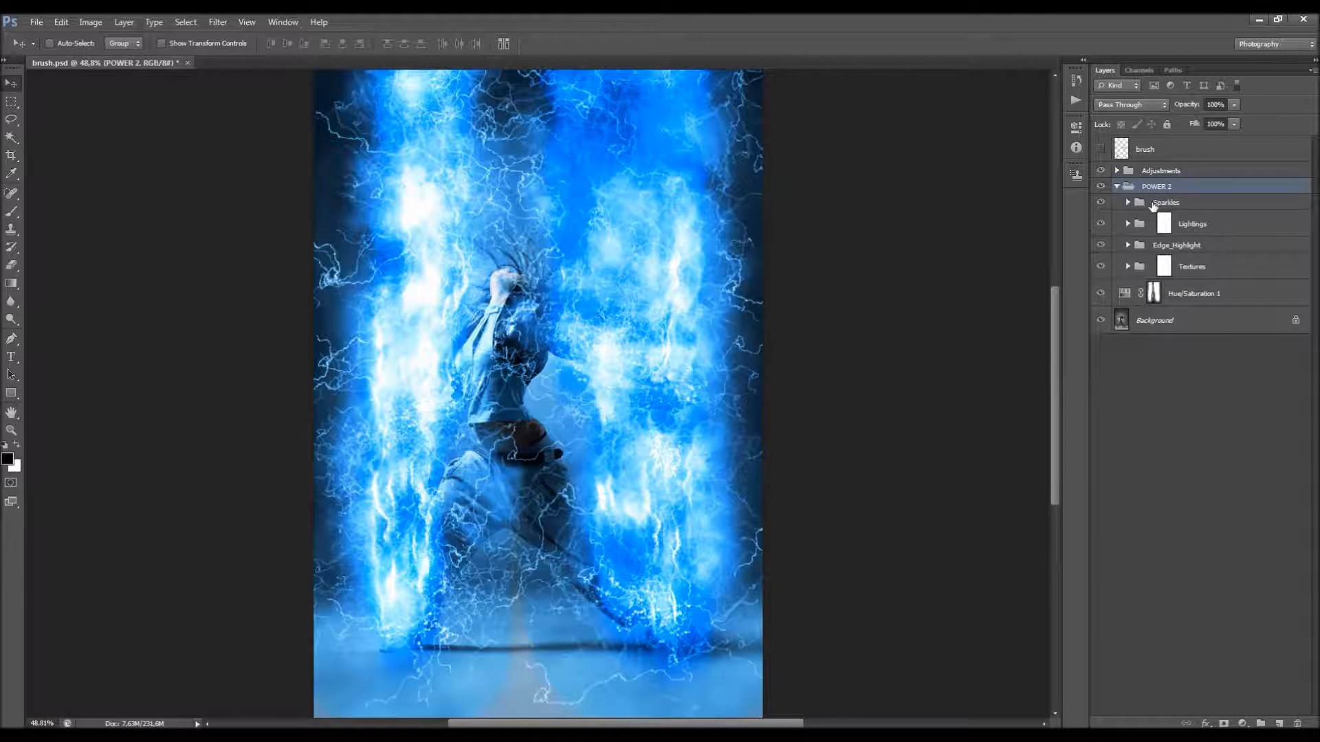
Step: Go through the Sparkles, Lightings, Edge_Highlight and Textures subgroups and the Hue/Saturation 1 layer, examining the effect across the whole image
left_click(1144, 203)
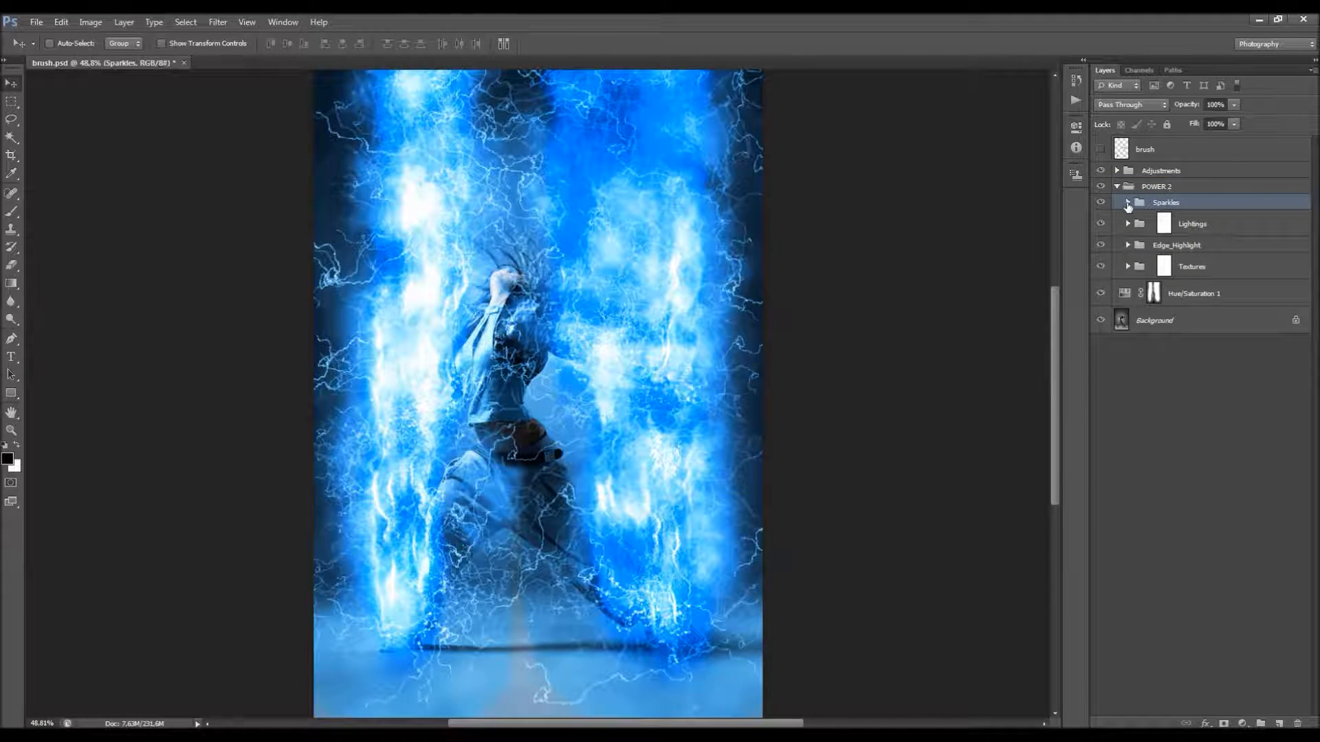
left_click(1200, 225)
left_click(1164, 247)
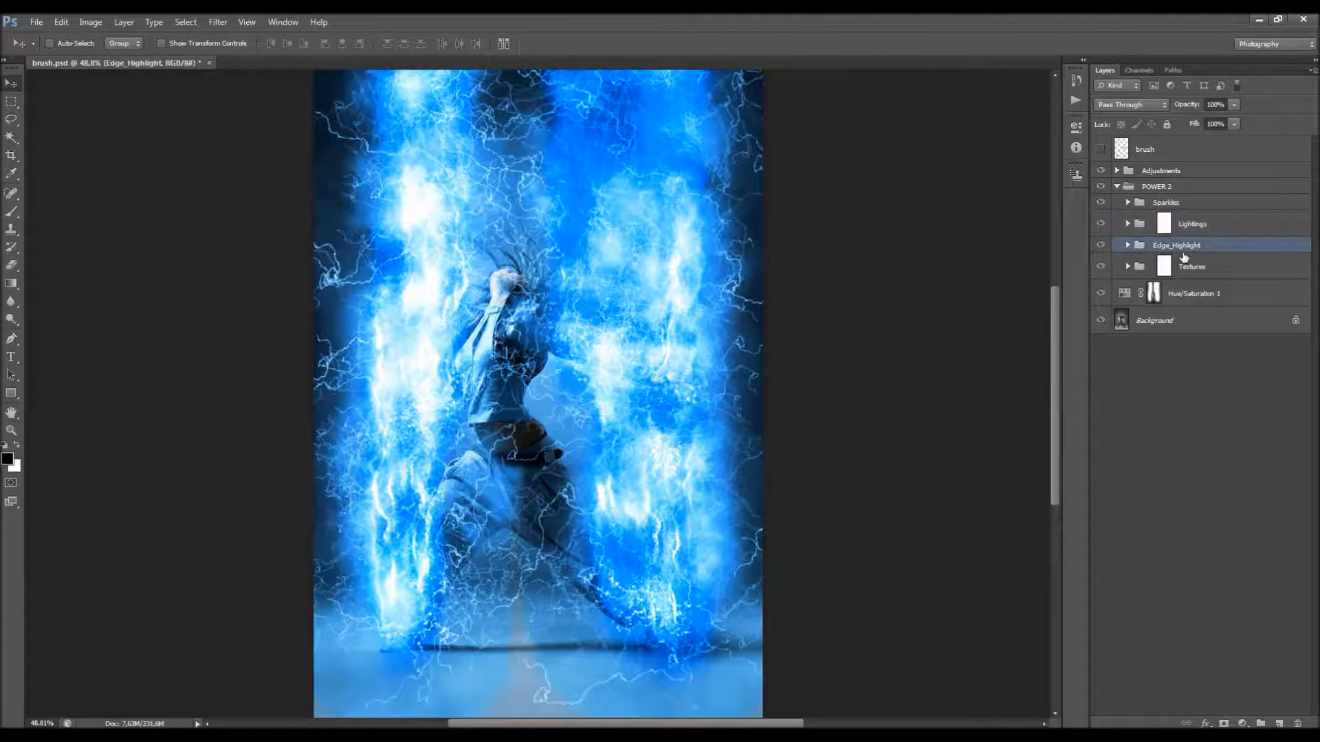
left_click(1193, 269)
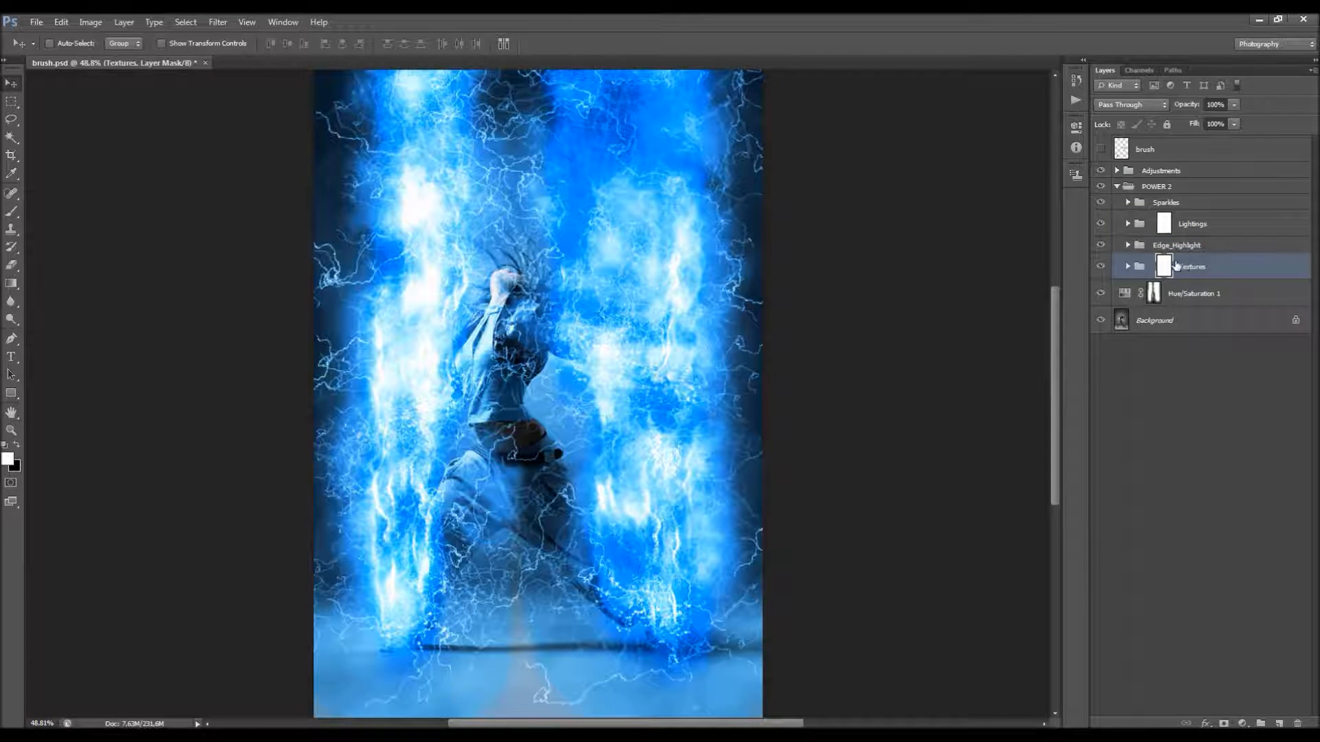
left_click(1206, 296)
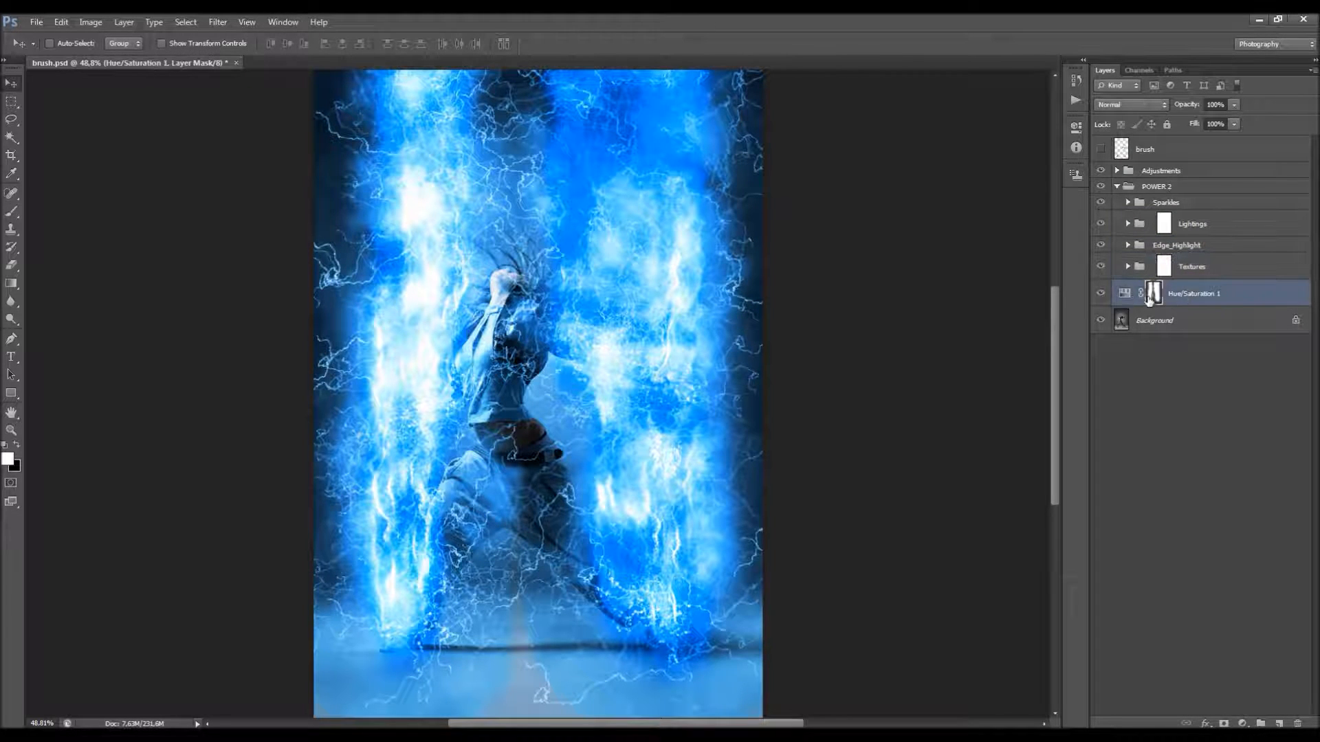
left_click(1101, 294)
scroll(756, 310, "down", 3)
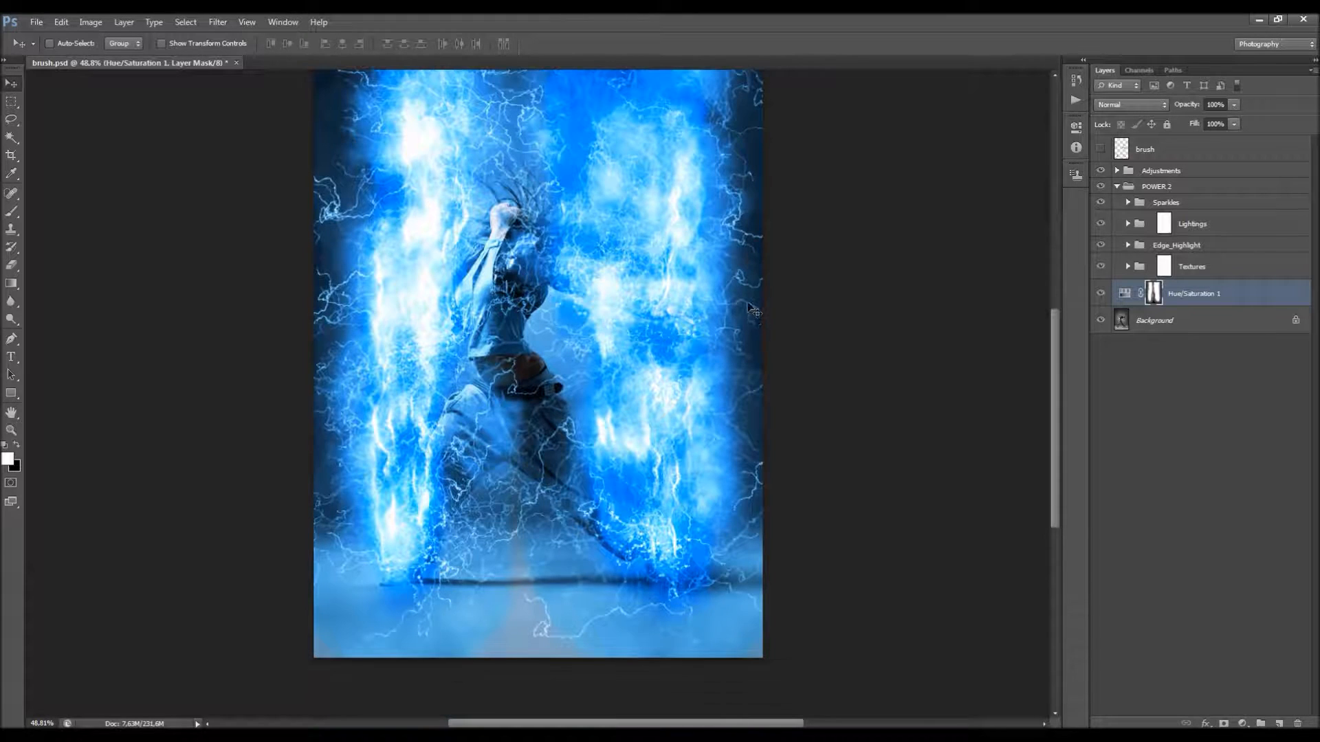
scroll(693, 304, "down", 3)
scroll(606, 292, "up", 2)
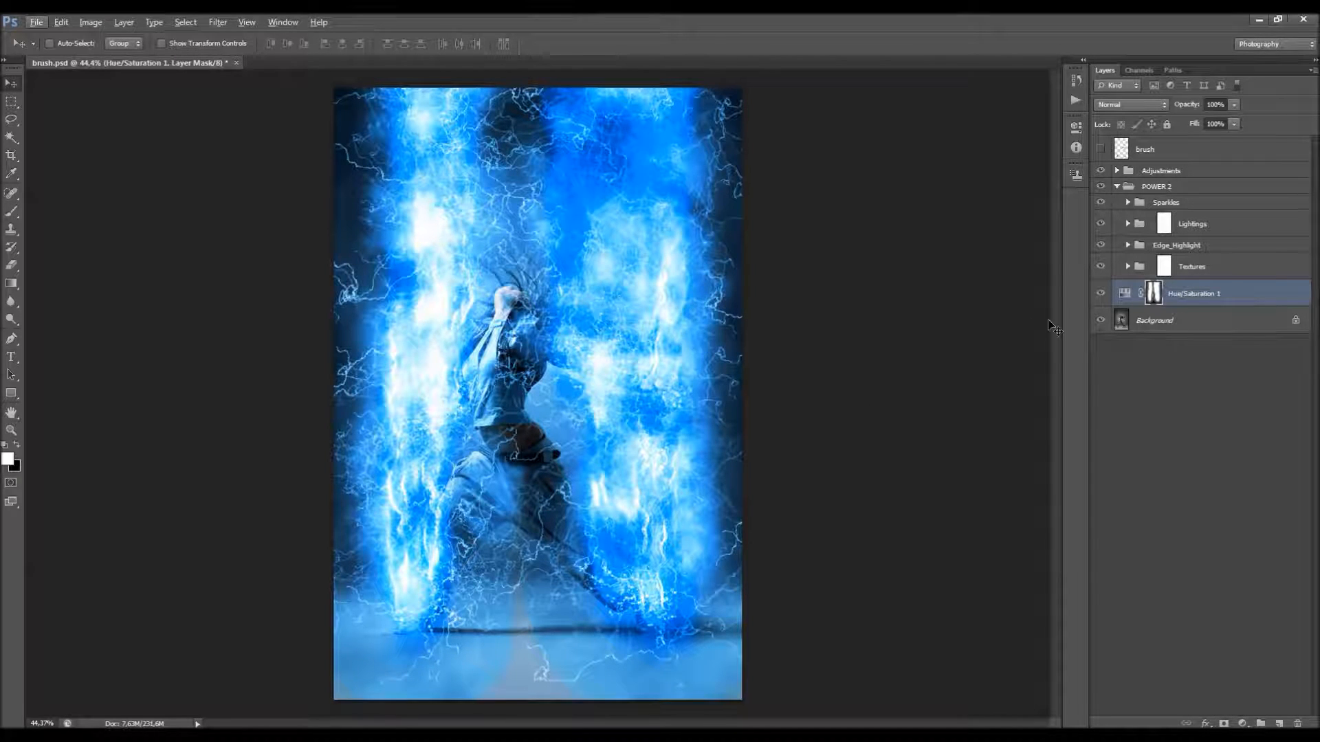
Step: Try a lightness of -52 on the Hue/Saturation 1 layer and return the lightness to near zero
double_click(1125, 295)
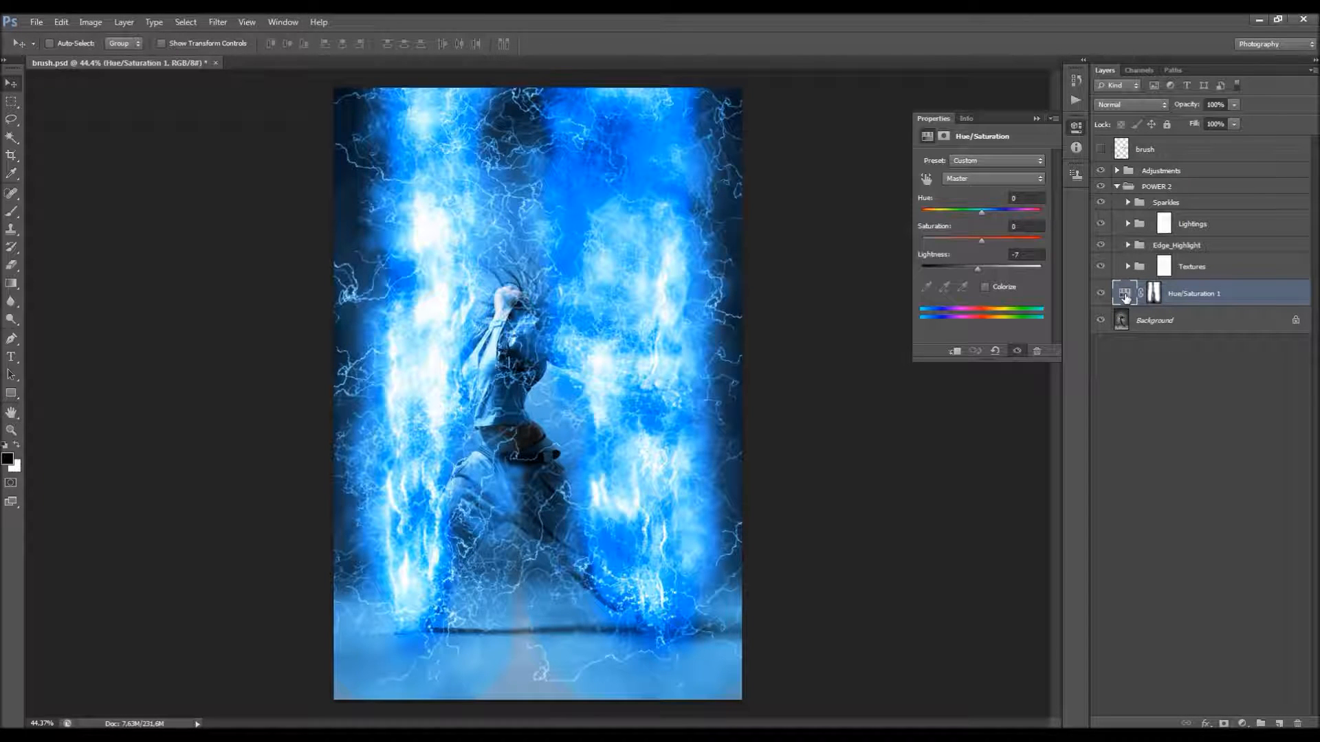
left_click_drag(969, 269, 946, 266)
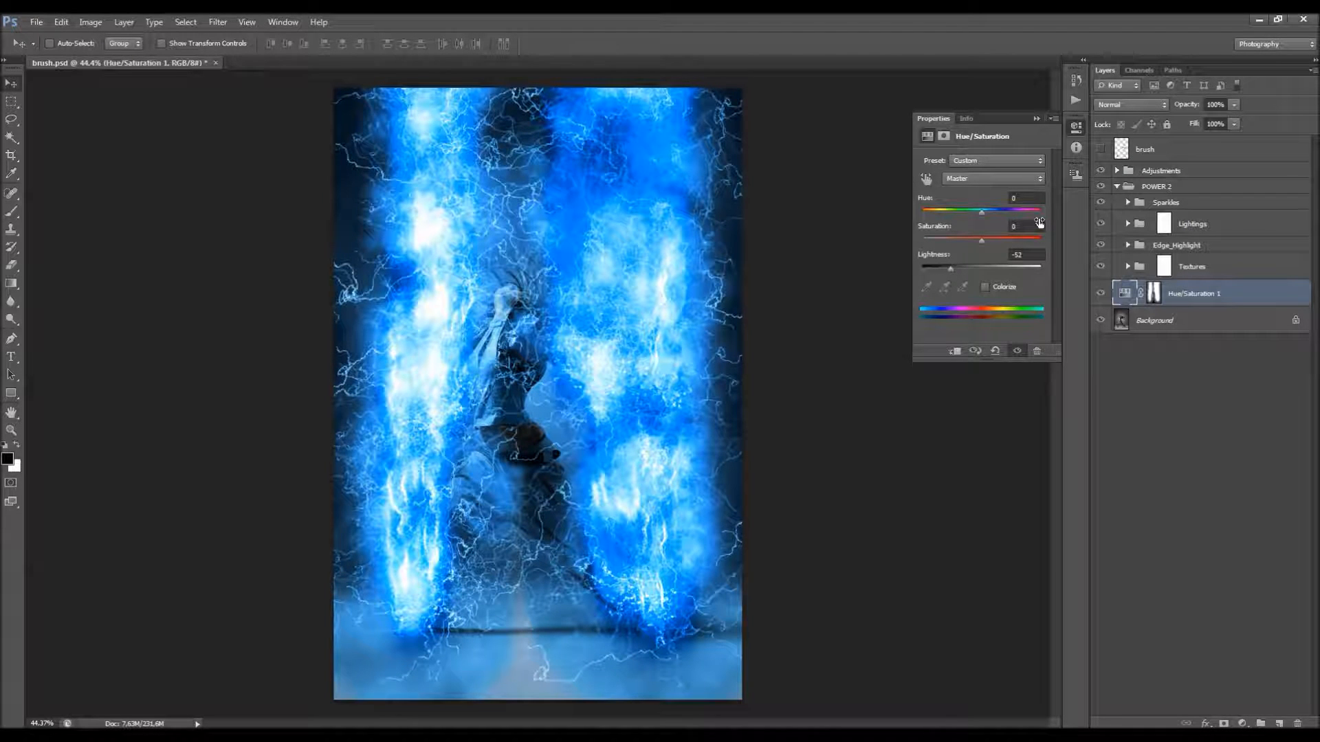
left_click(1023, 255)
type("0")
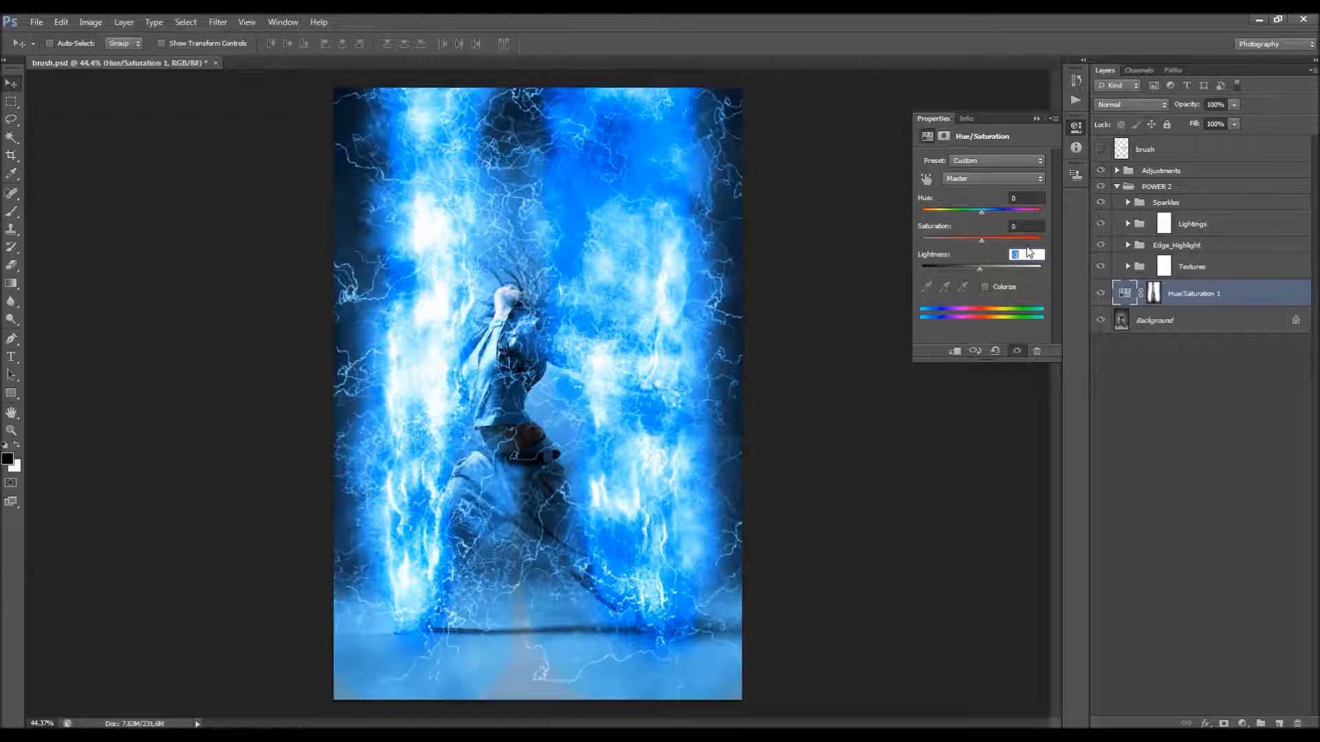
left_click(1040, 132)
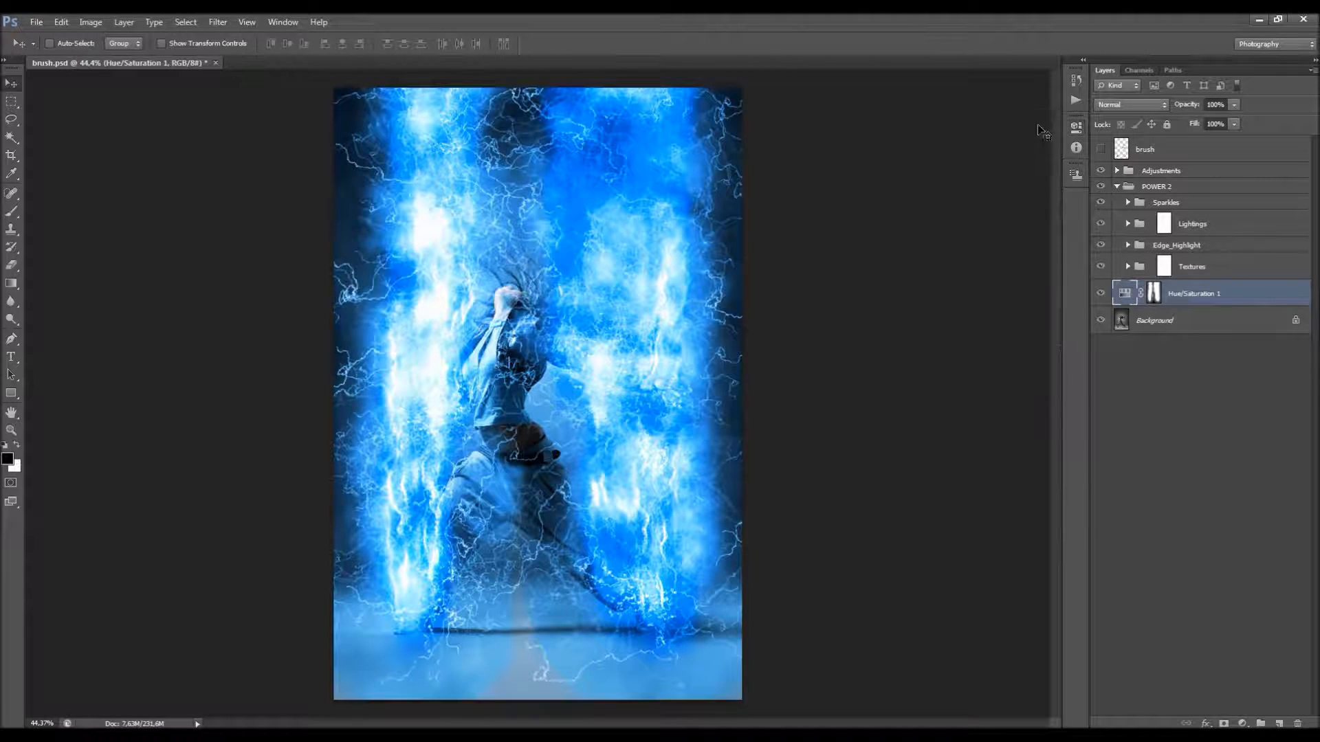
Step: Expand the Sparkles group to examine its density, sparkle and color layers
left_click(1227, 275)
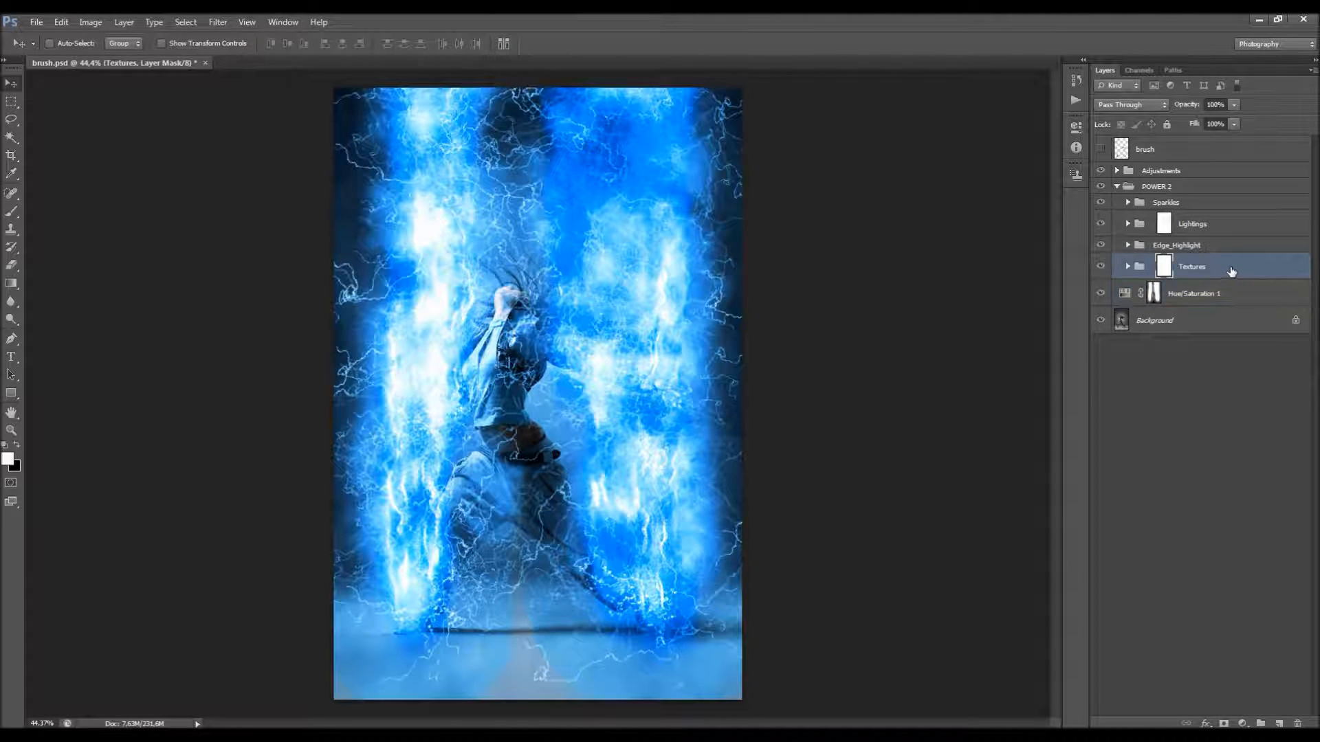
left_click(1173, 203)
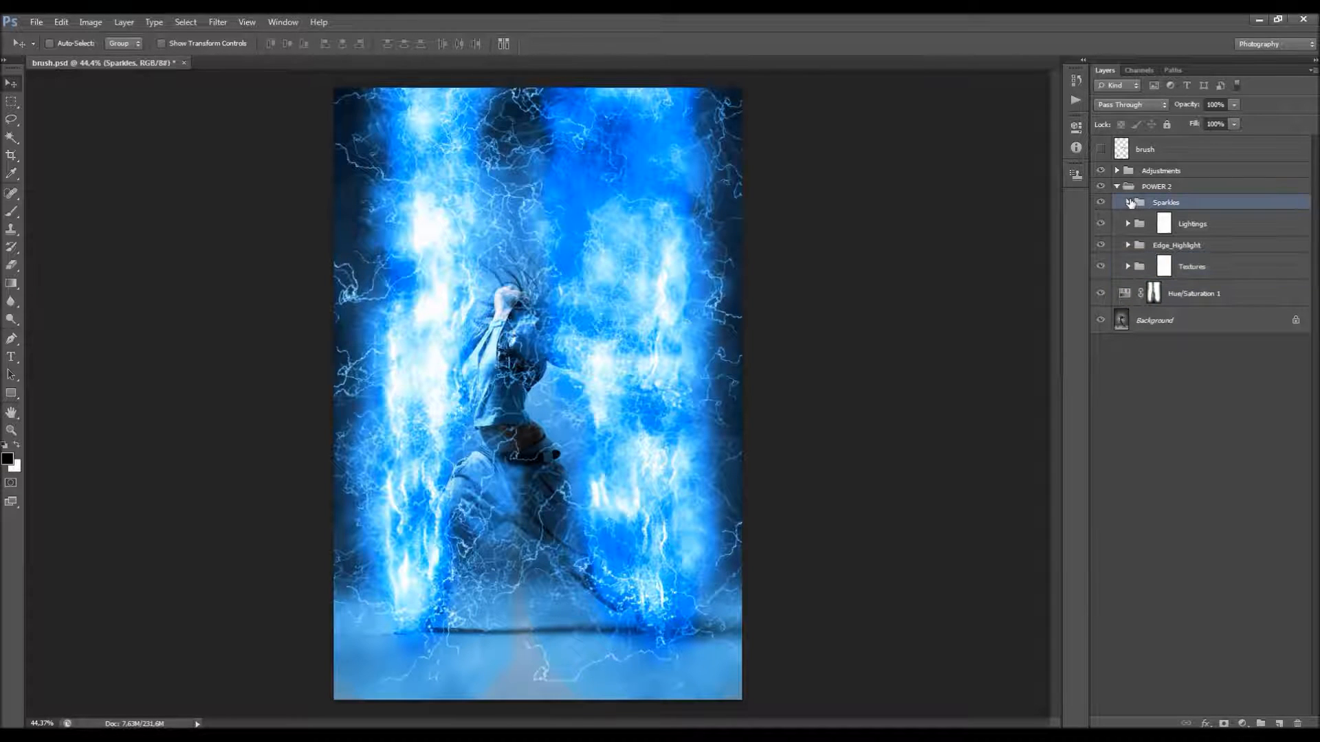
left_click(1129, 203)
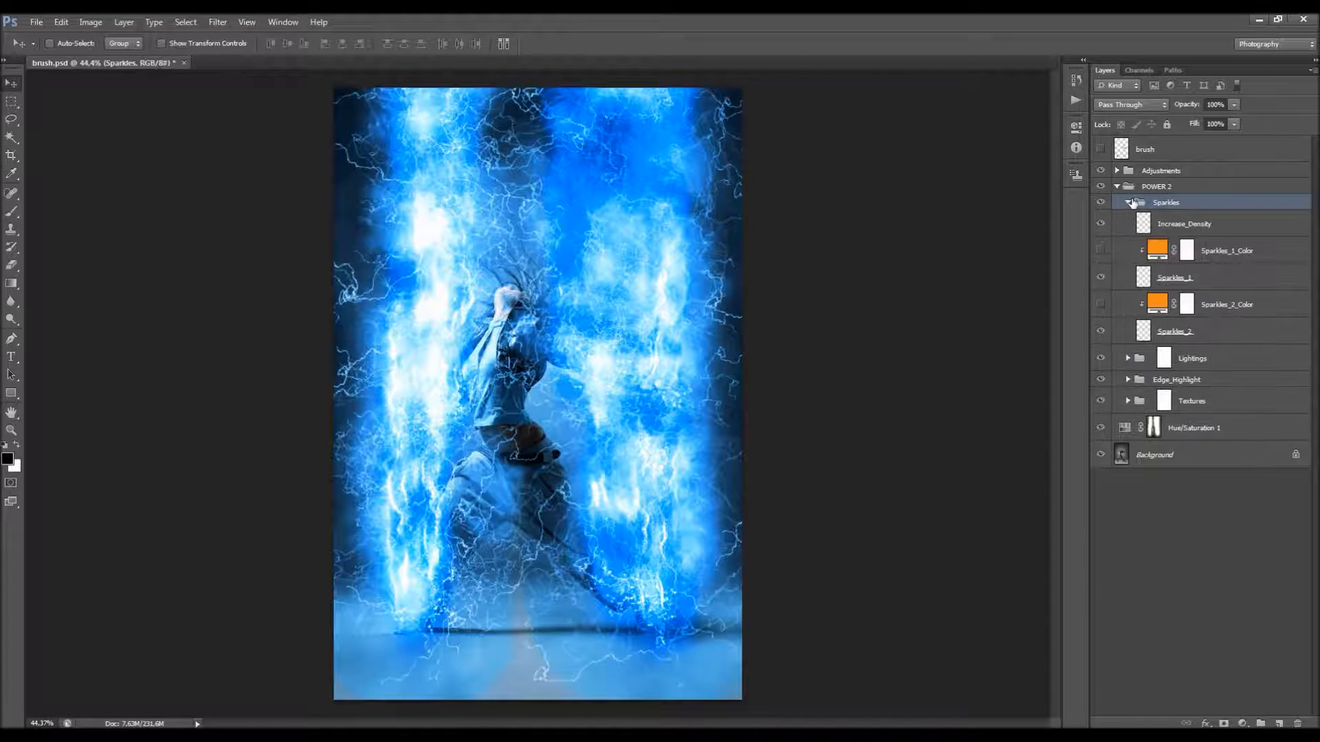
Step: Collapse the Sparkles group and hide the Sparkles, Lightings and Edge_Highlight groups, leaving only Textures visible in POWER 2
left_click(1128, 203)
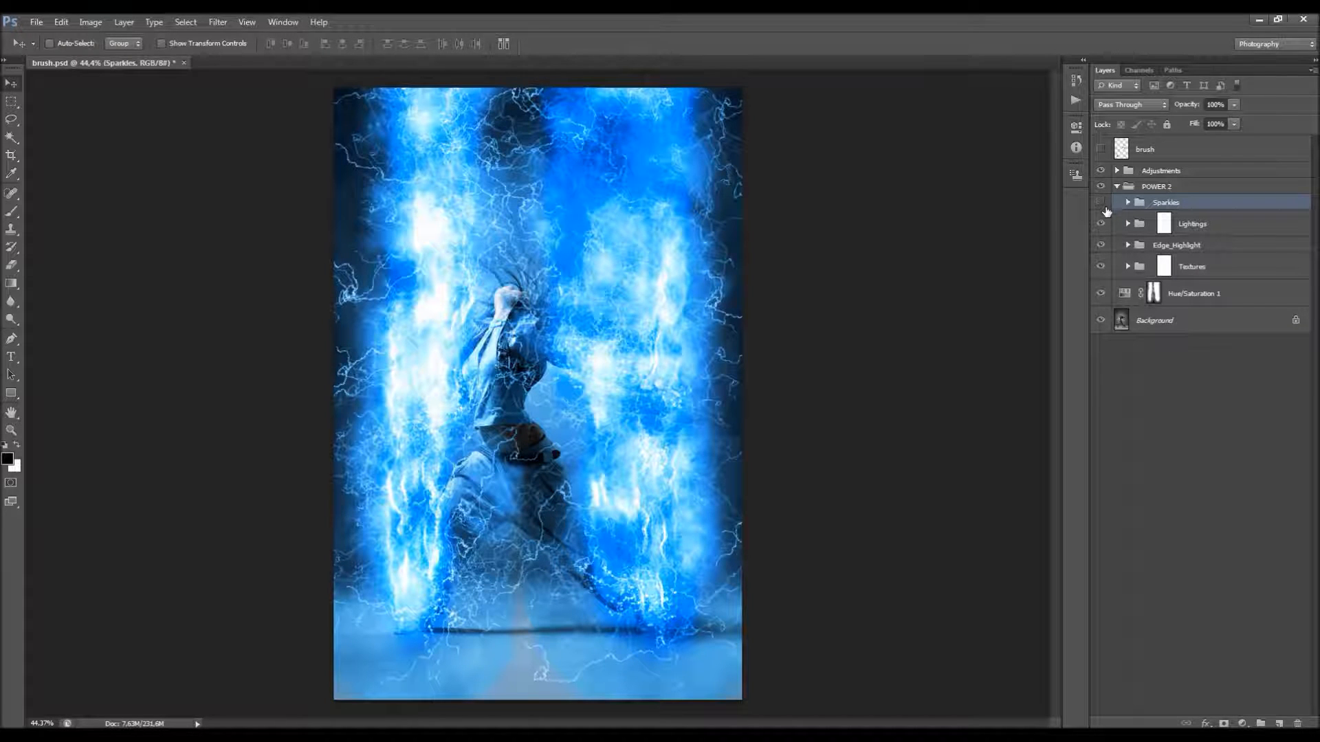
left_click(1102, 244)
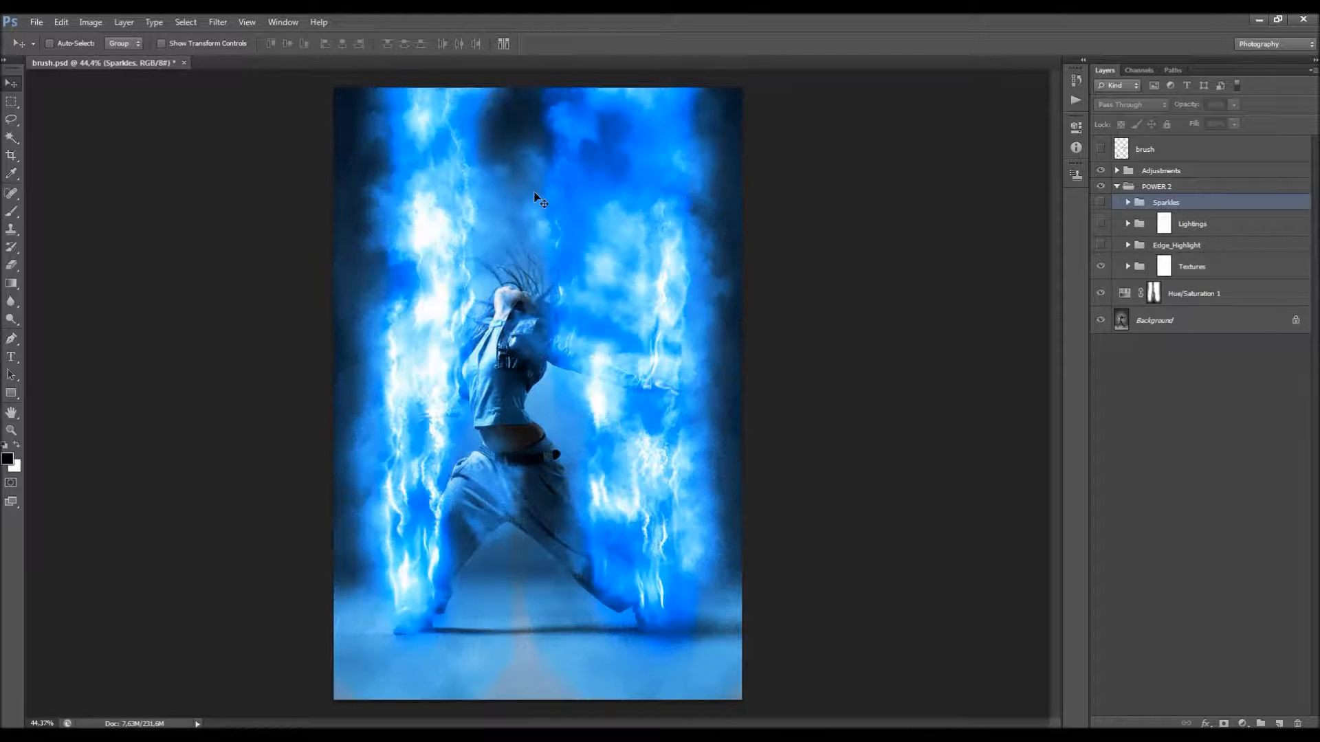
left_click(1163, 226)
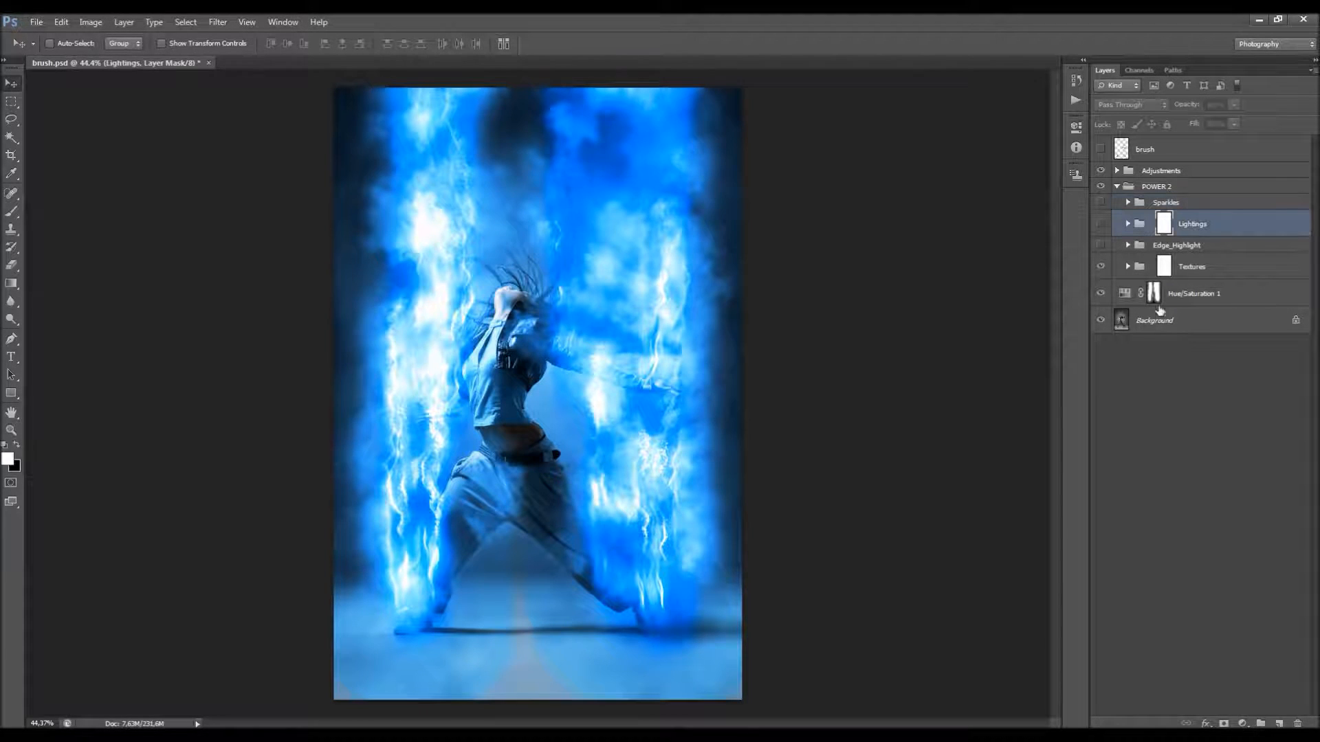
Step: Examine the texture effect around the dancer and compare the image with and without the Textures group
scroll(512, 176, "up", 2)
scroll(681, 110, "up", 1)
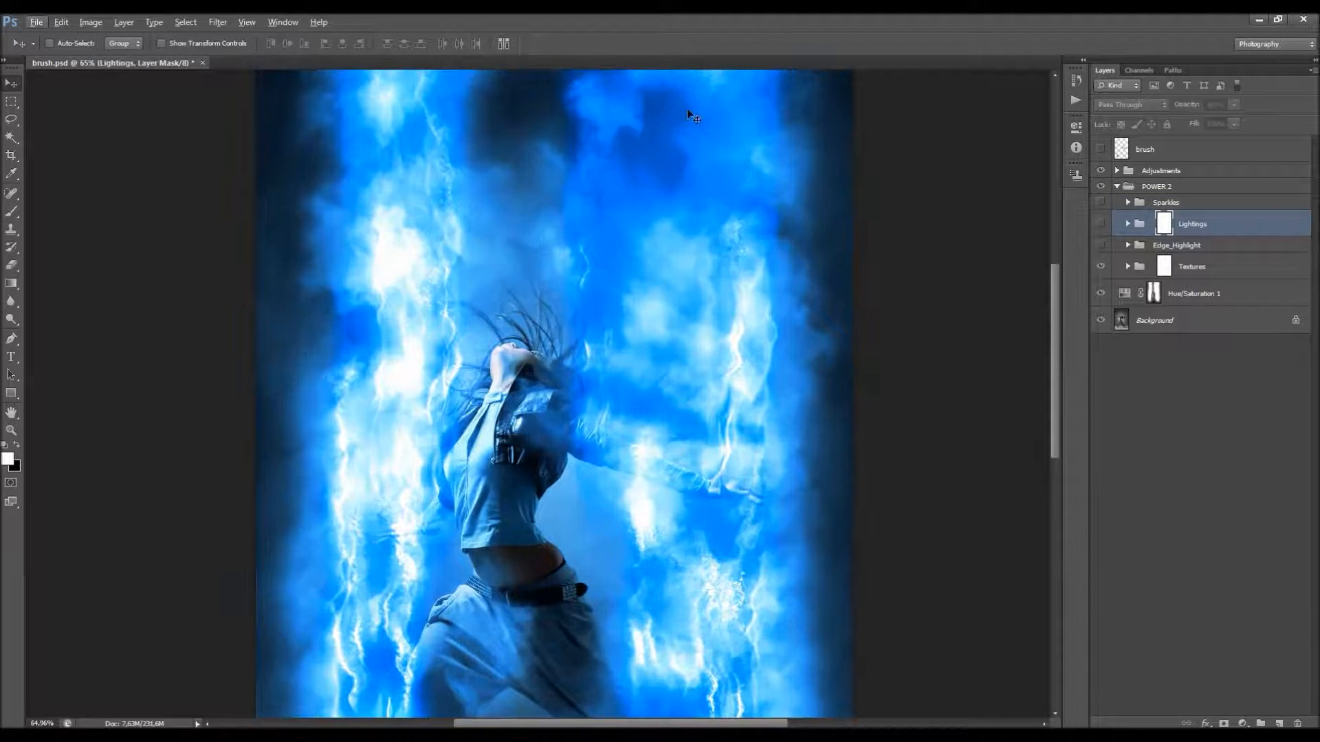
scroll(550, 296, "down", 2)
scroll(545, 297, "up", 1)
scroll(922, 283, "down", 4)
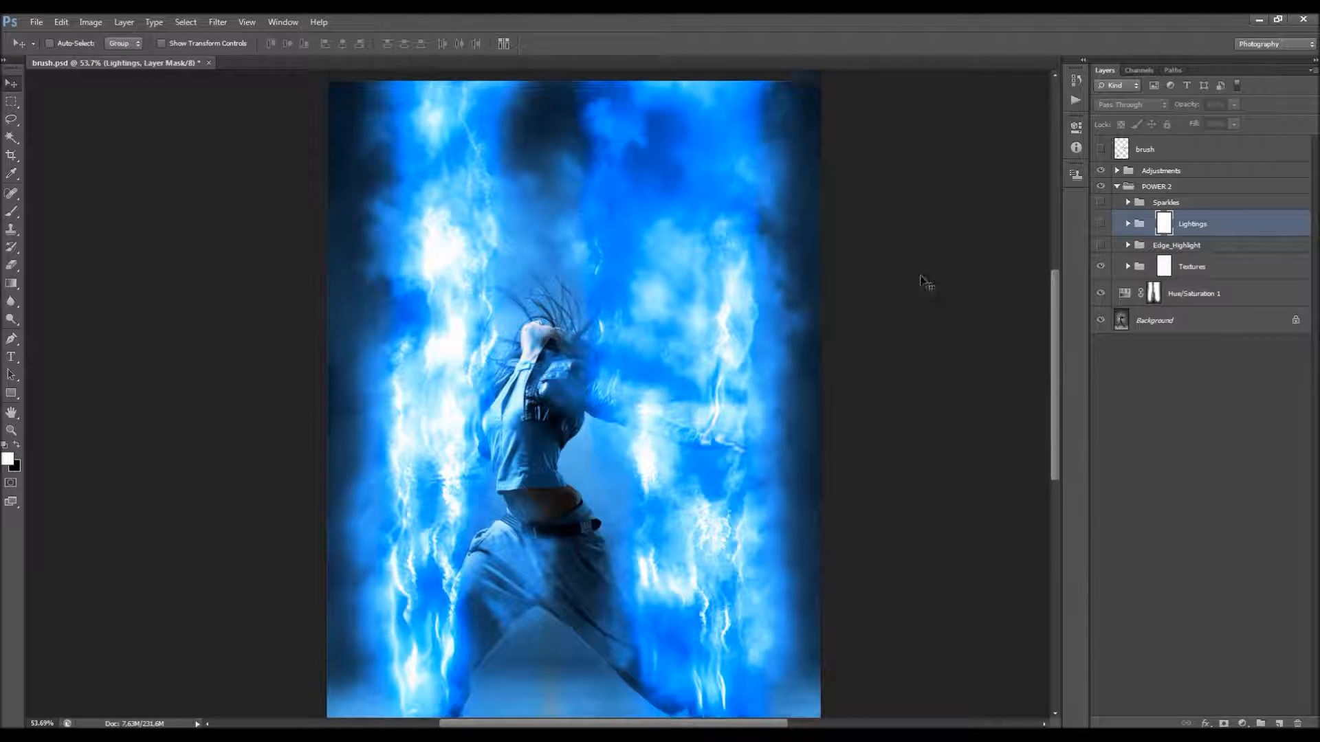
scroll(584, 269, "down", 2)
scroll(586, 269, "up", 1)
left_click(1100, 266)
left_click(1101, 266)
Step: Expand the Textures group and look over its texture layers
left_click(1246, 273)
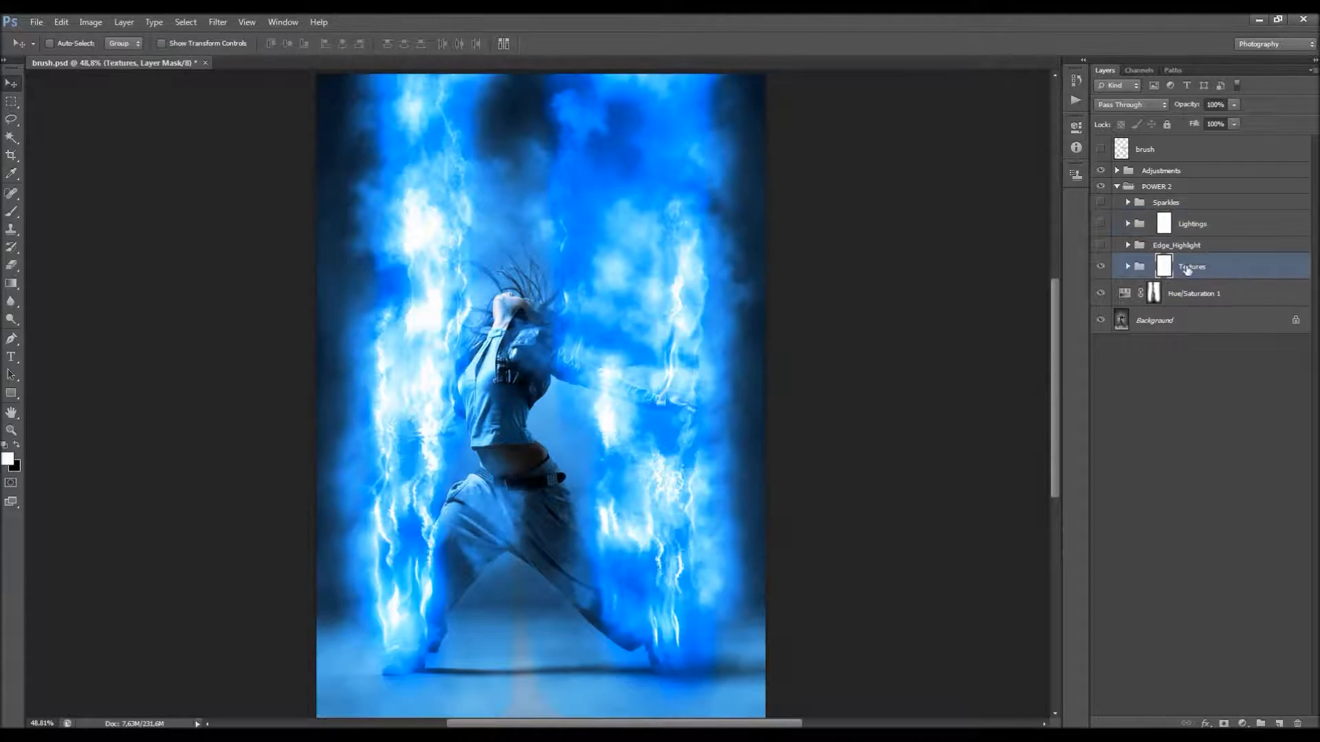
left_click(1128, 267)
scroll(1196, 285, "down", 5)
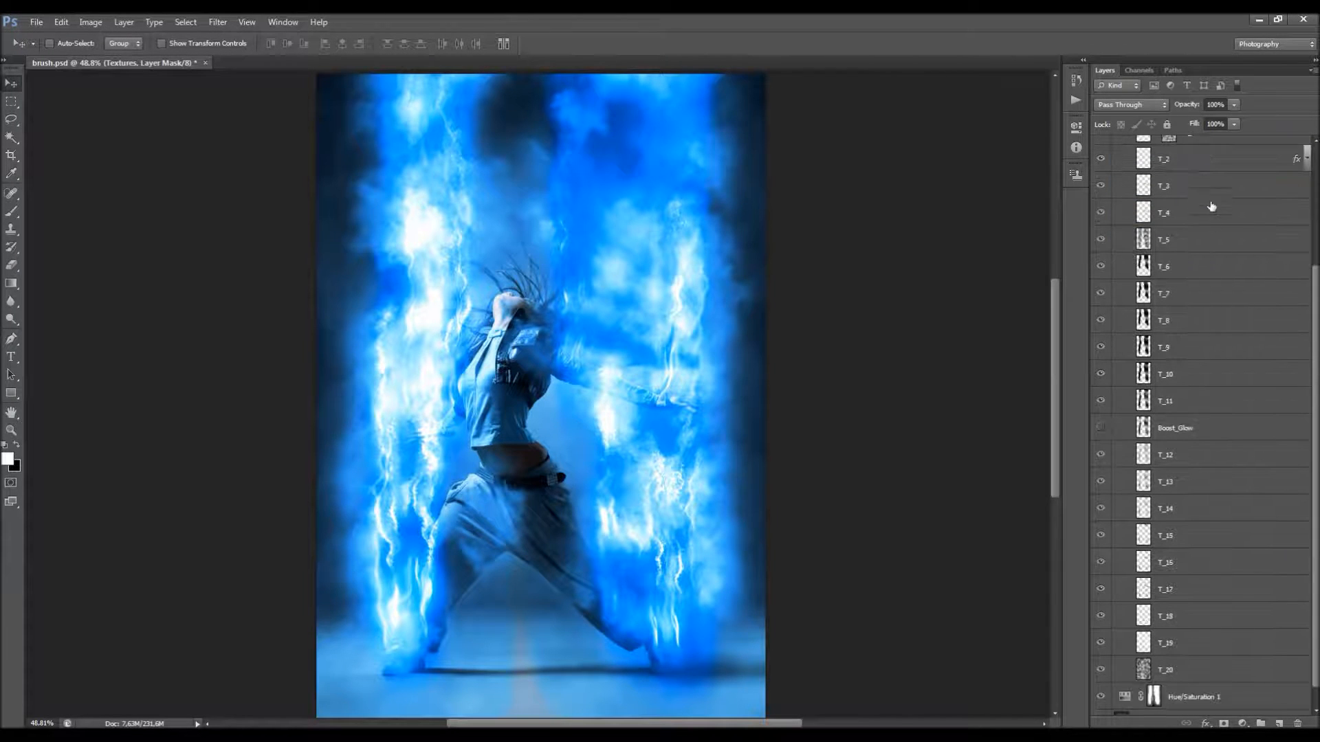
scroll(1203, 378, "up", 5)
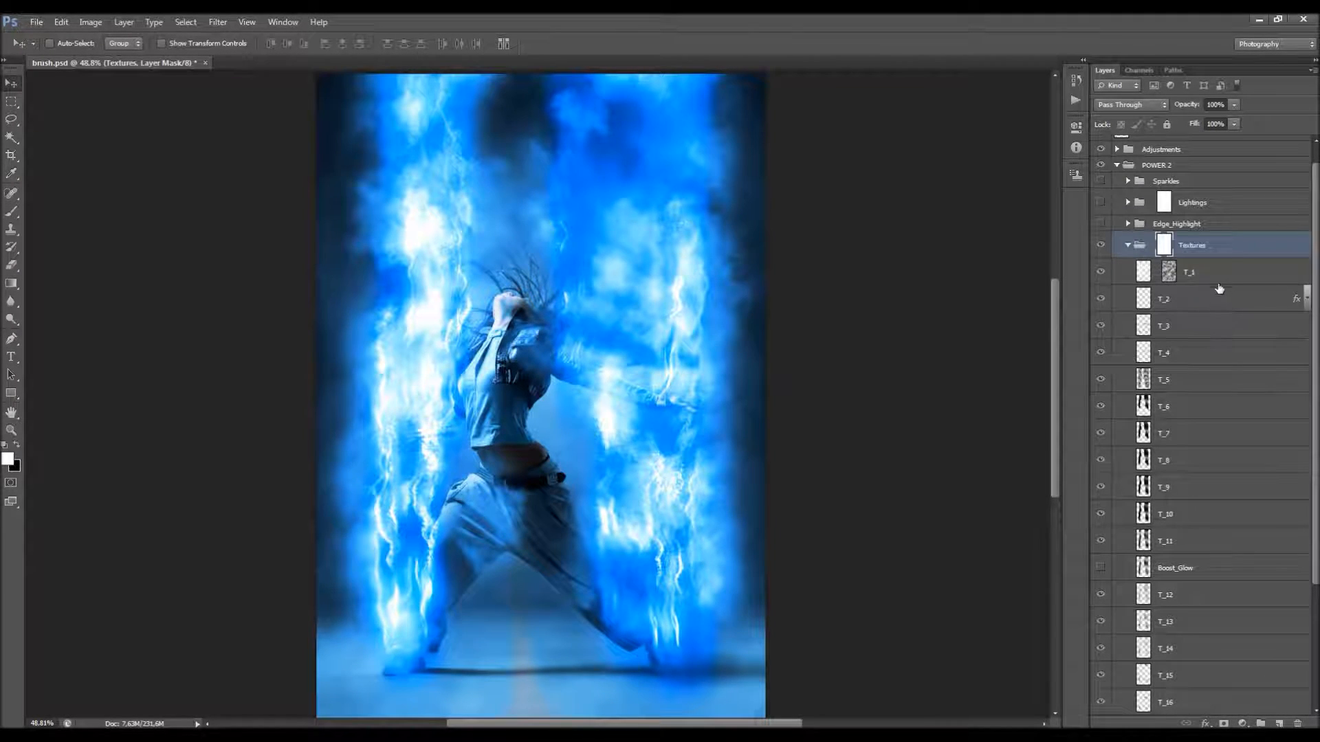
Step: Step through the upper texture layers, checking the opacity setting of T_6 and selecting T_3
key("alt+bracketleft")
key("alt+bracketleft")
key("alt+bracketleft")
key("alt+bracketleft")
key("alt+bracketleft")
key("alt+bracketleft")
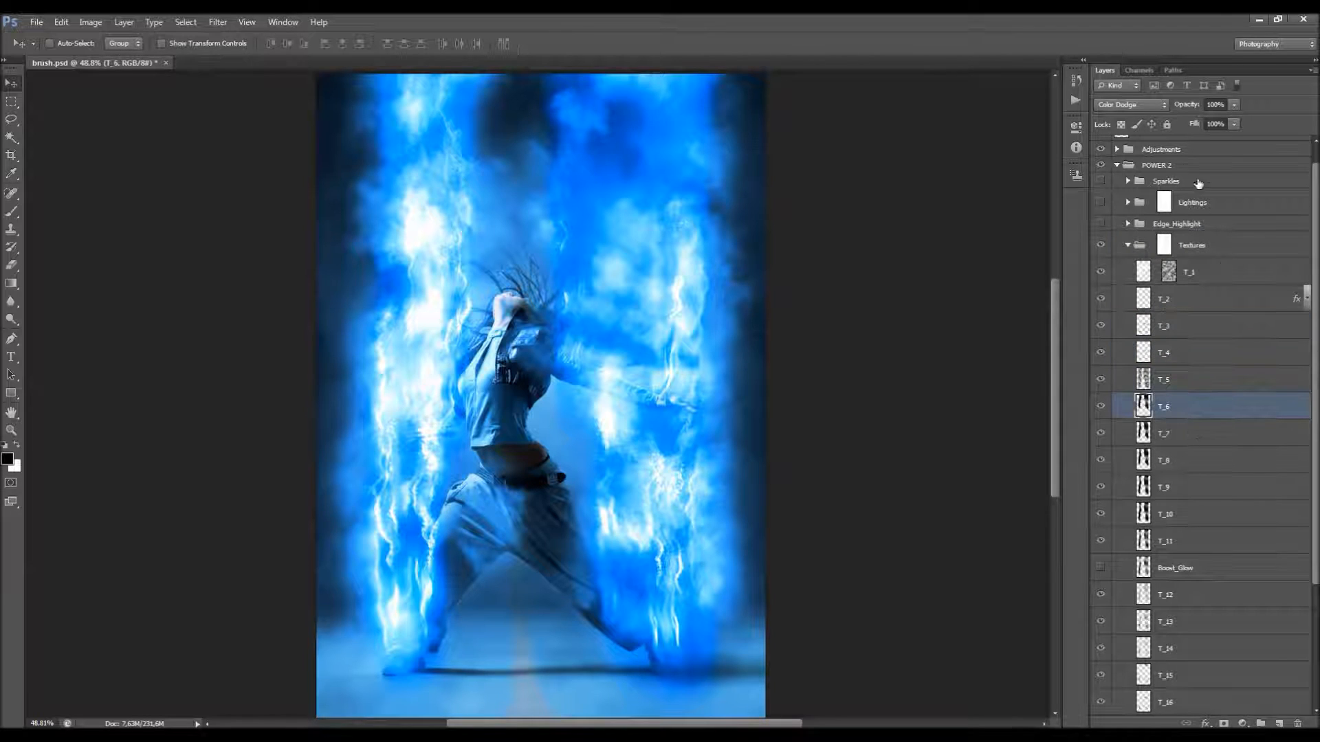
left_click_drag(1183, 110, 1165, 114)
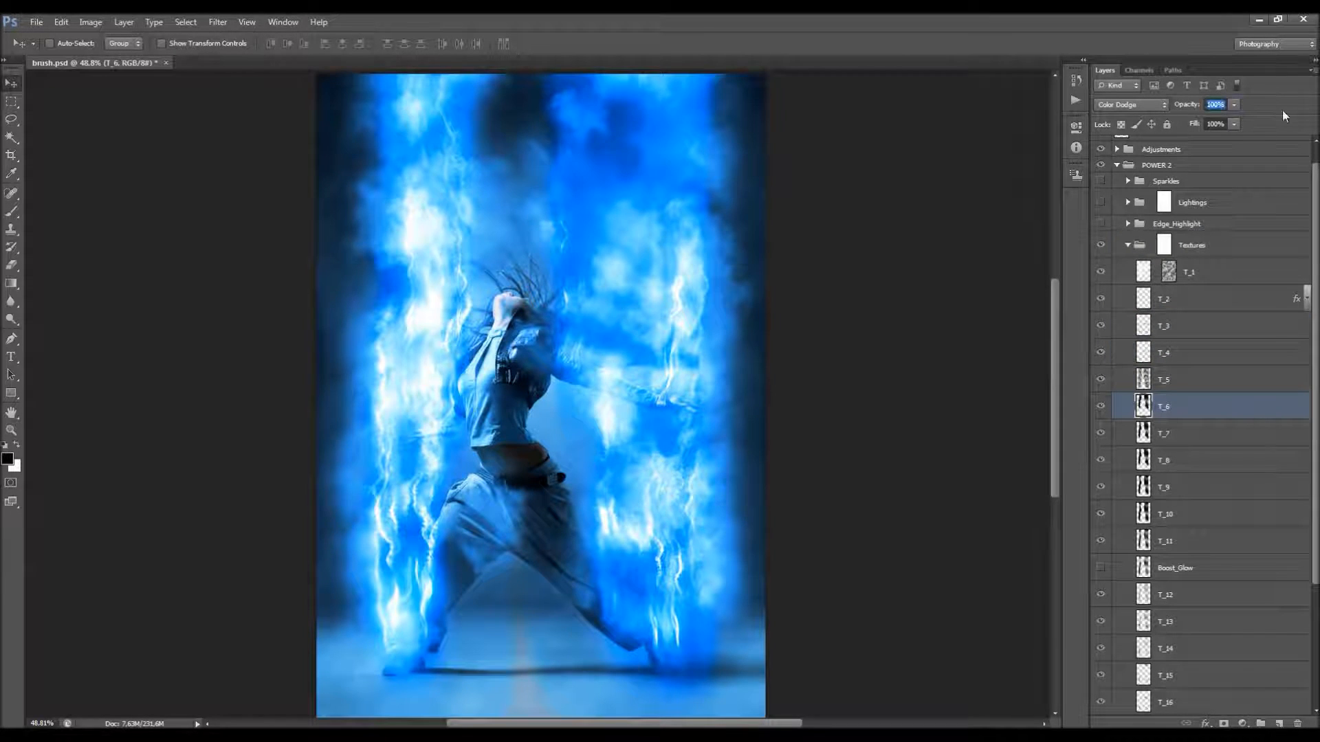
left_click(1217, 326)
Step: Compare the image with and without the Boost_Glow layer, leaving it hidden
scroll(1217, 326, "down", 1)
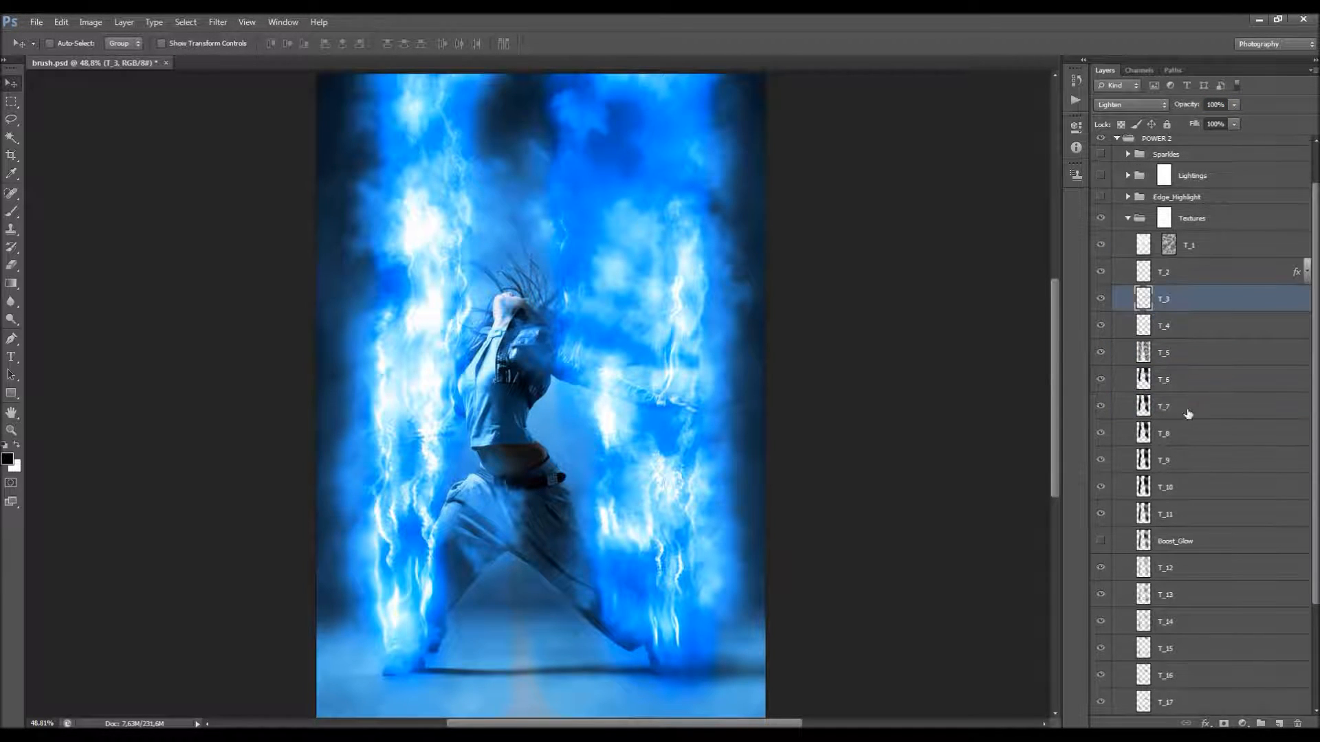
scroll(1188, 413, "down", 3)
left_click(1162, 436)
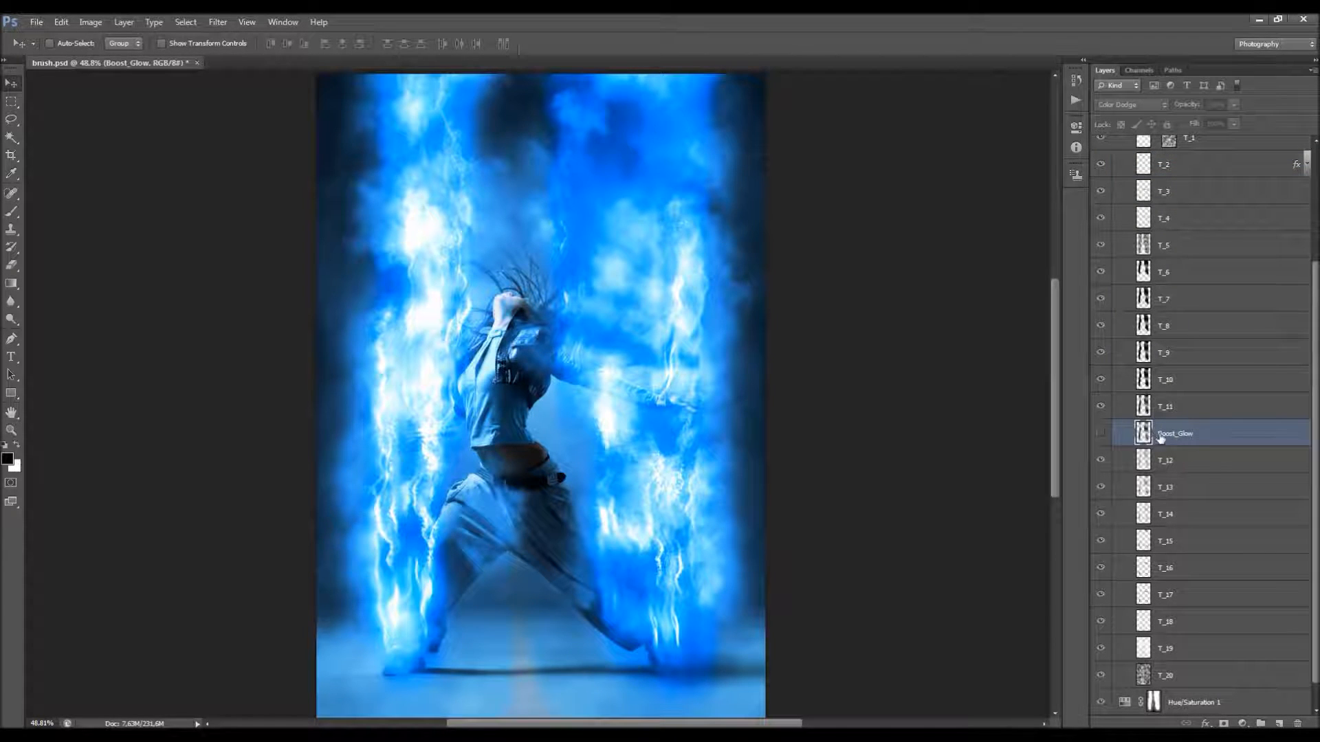
left_click(1100, 436)
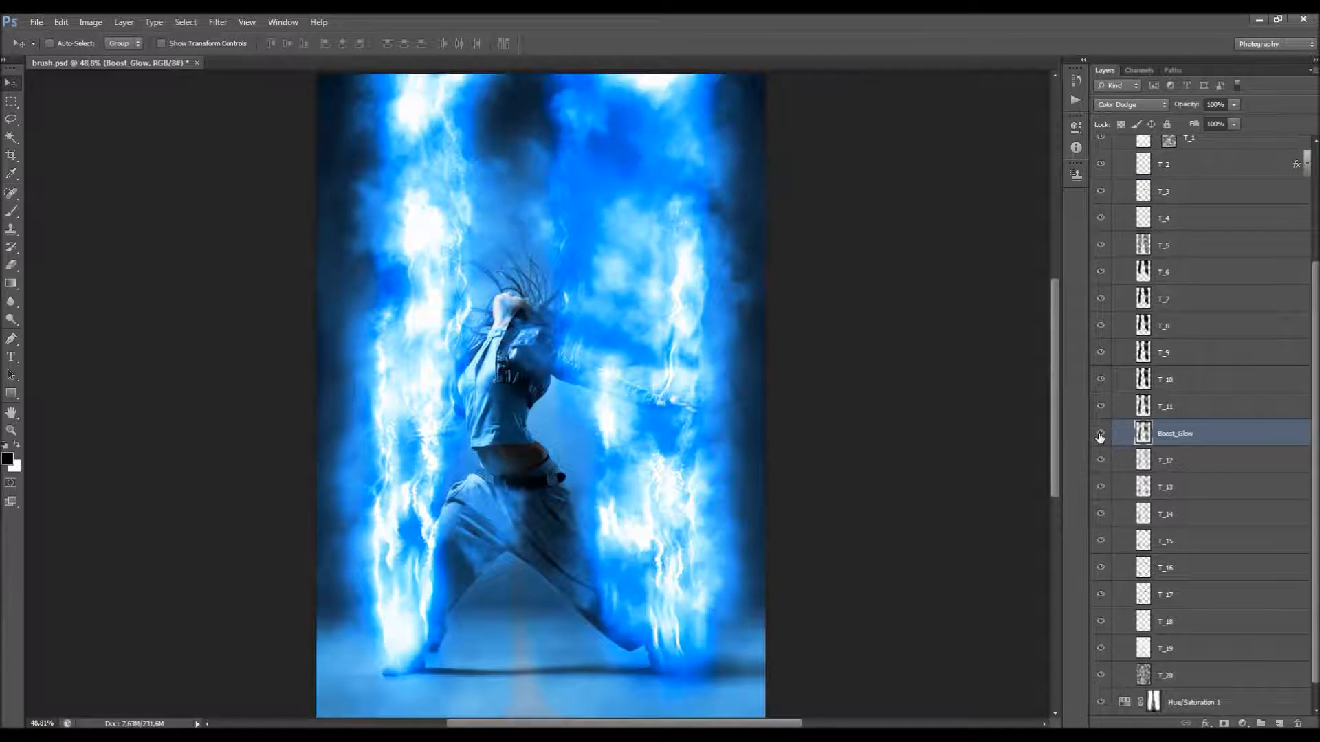
left_click(1100, 435)
left_click(1100, 435)
left_click(1100, 436)
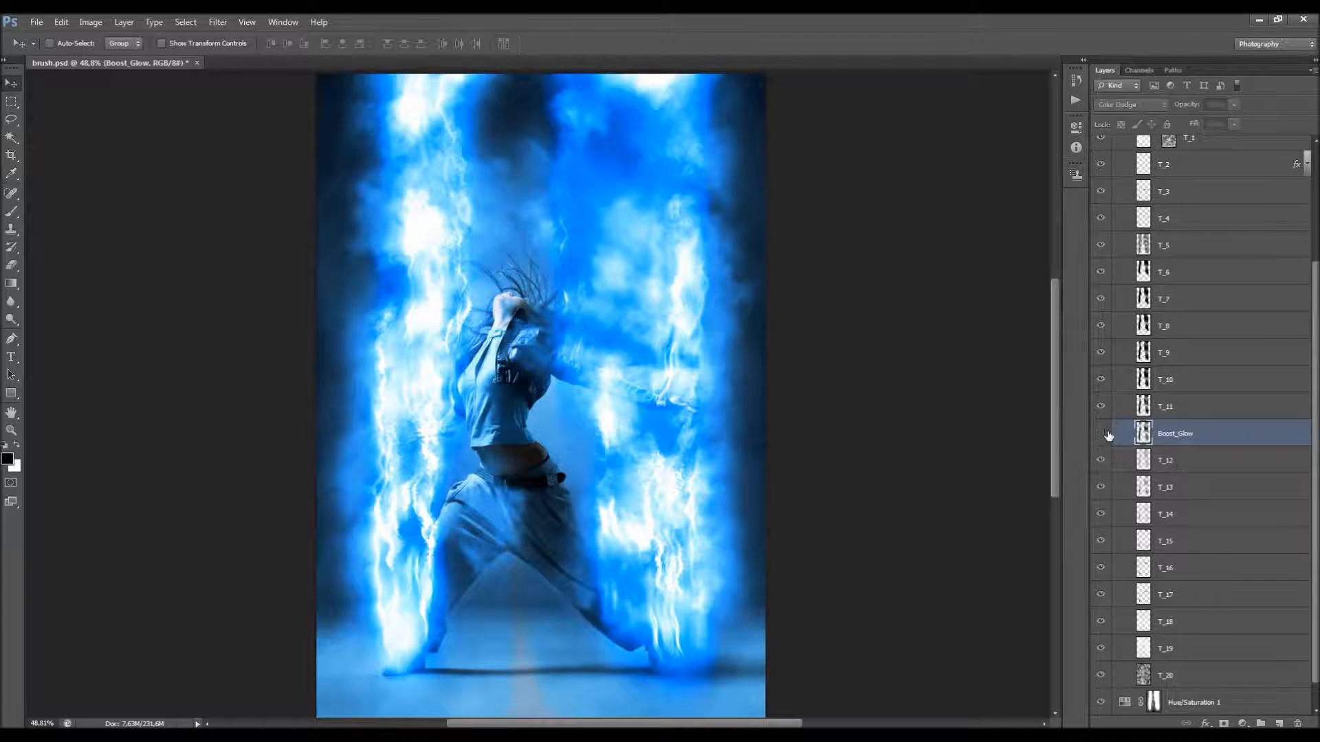
Step: Expand the T_2 layer's effects and open its Outer Glow settings beside the image
scroll(1171, 353, "up", 2)
scroll(1171, 353, "up", 2)
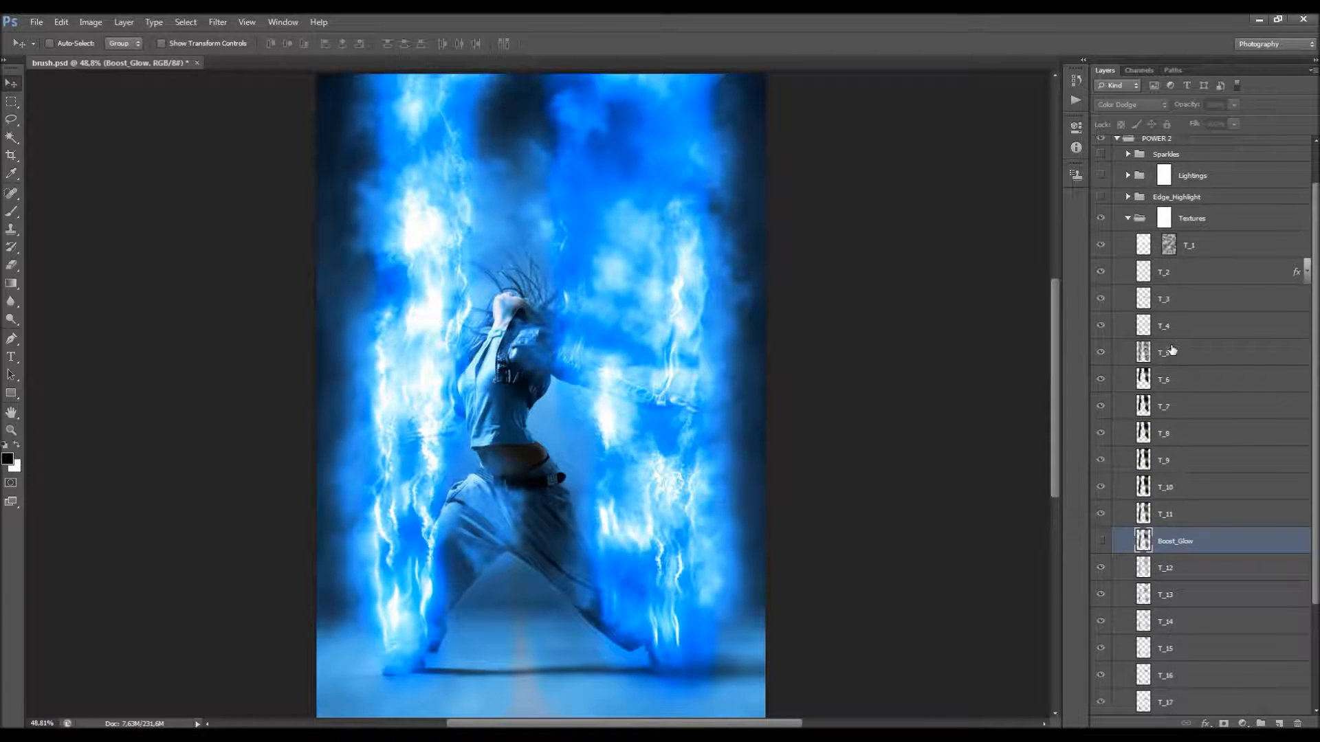
left_click(1243, 282)
left_click(1306, 274)
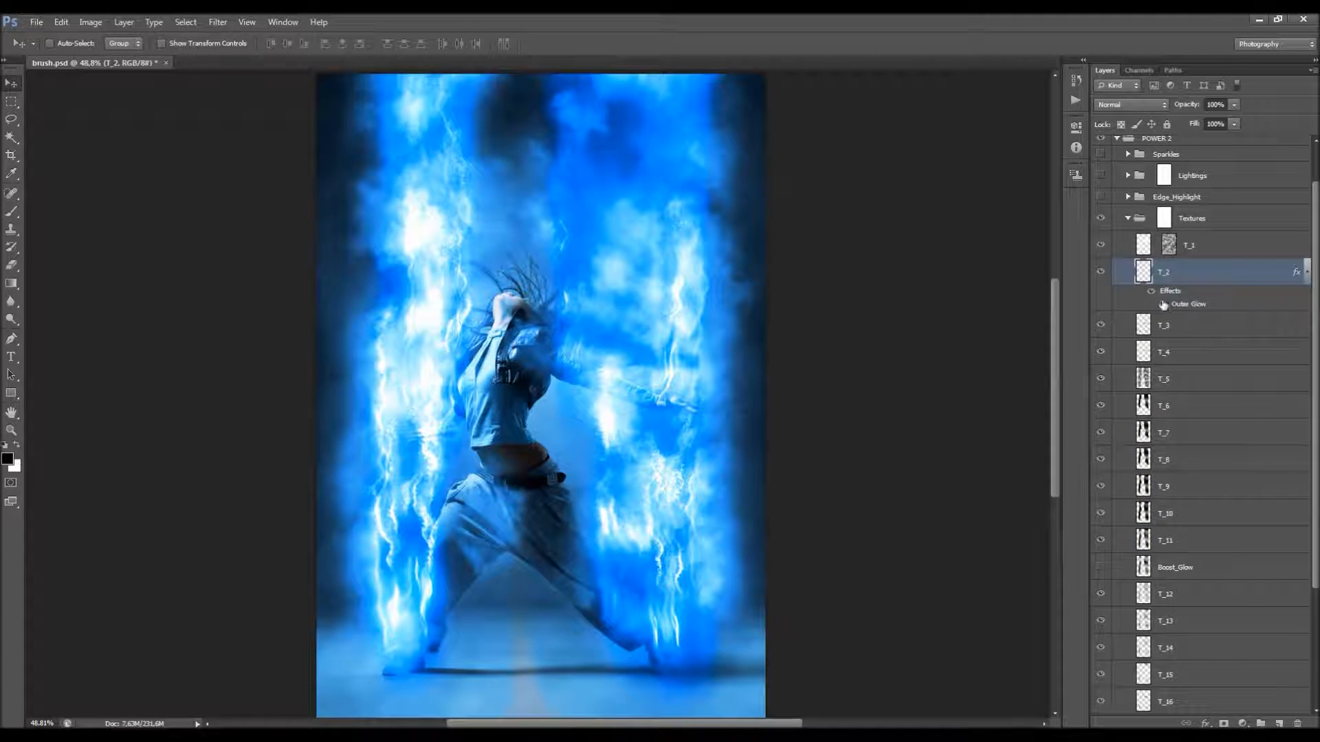
double_click(1187, 308)
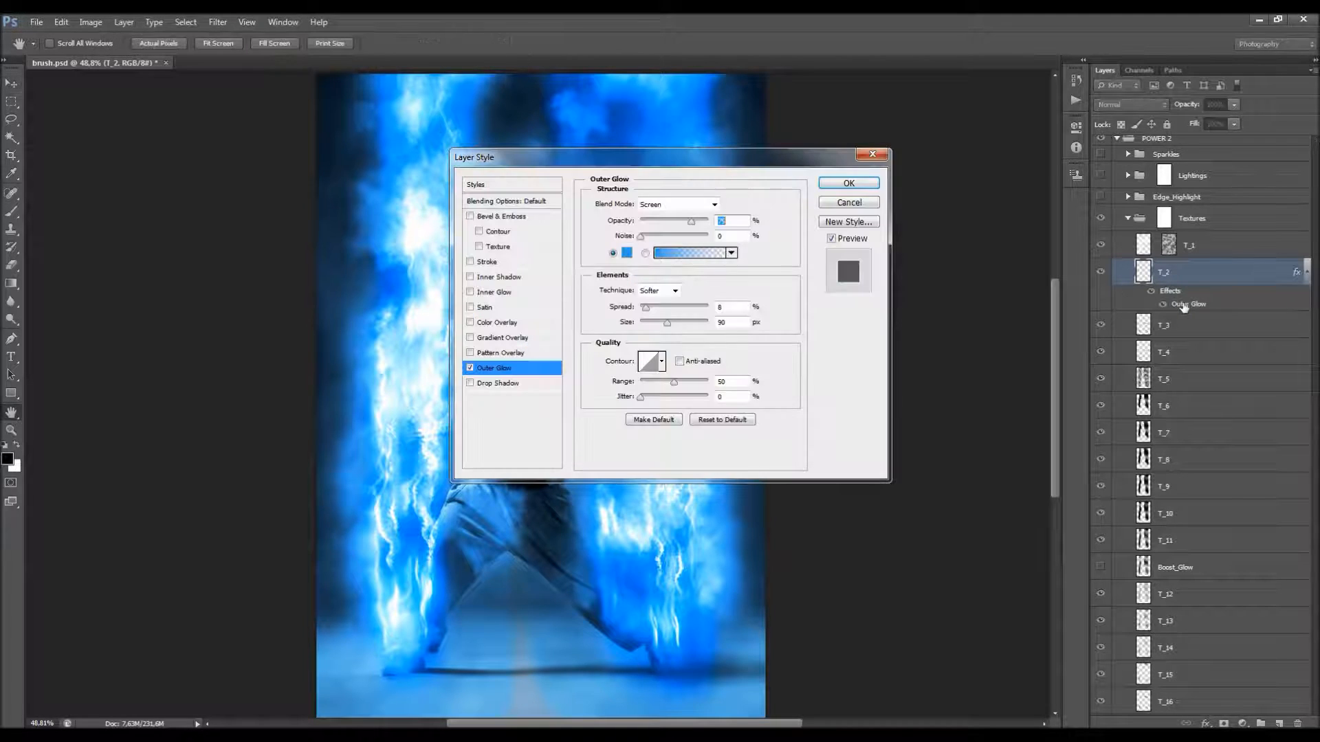
left_click_drag(749, 167, 1066, 266)
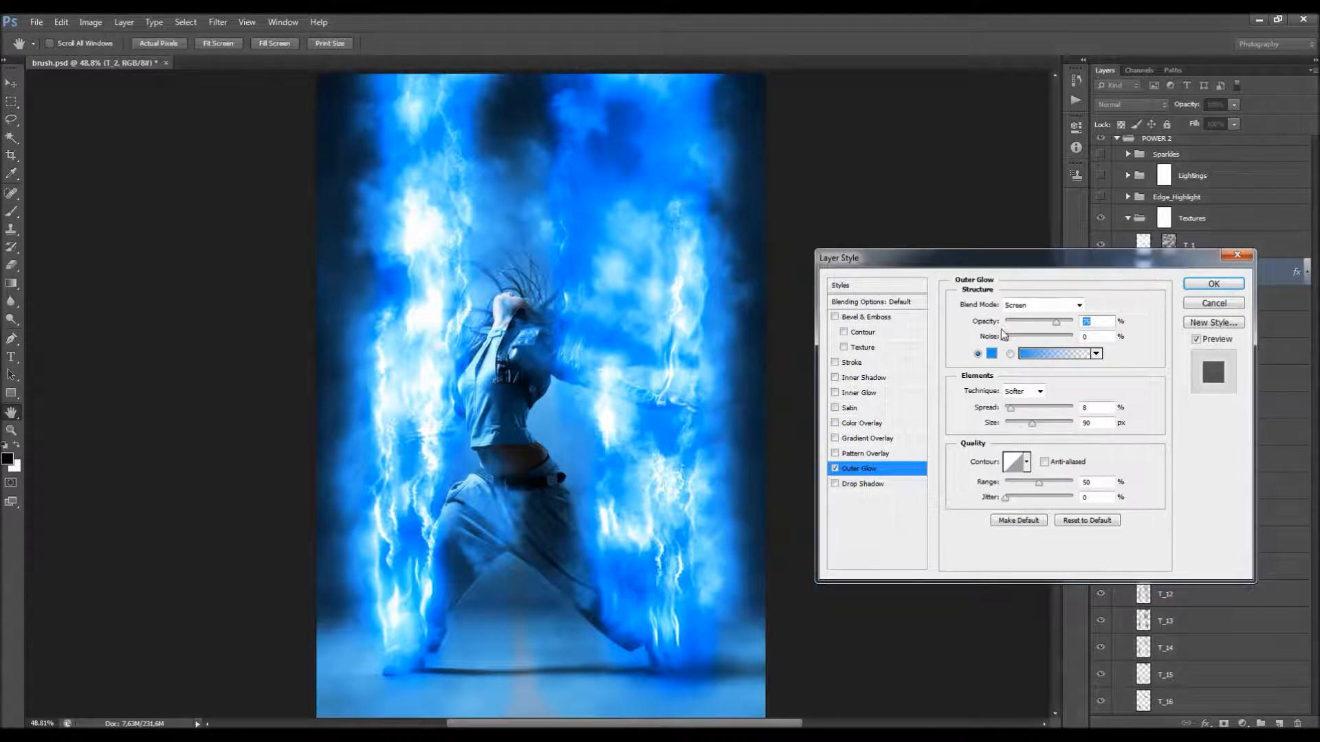
Step: Try different colors for the T_2 layer's Outer Glow and discard the changes
left_click(992, 353)
left_click_drag(791, 208, 1040, 246)
left_click_drag(994, 326, 982, 436)
left_click(1146, 284)
left_click(1189, 304)
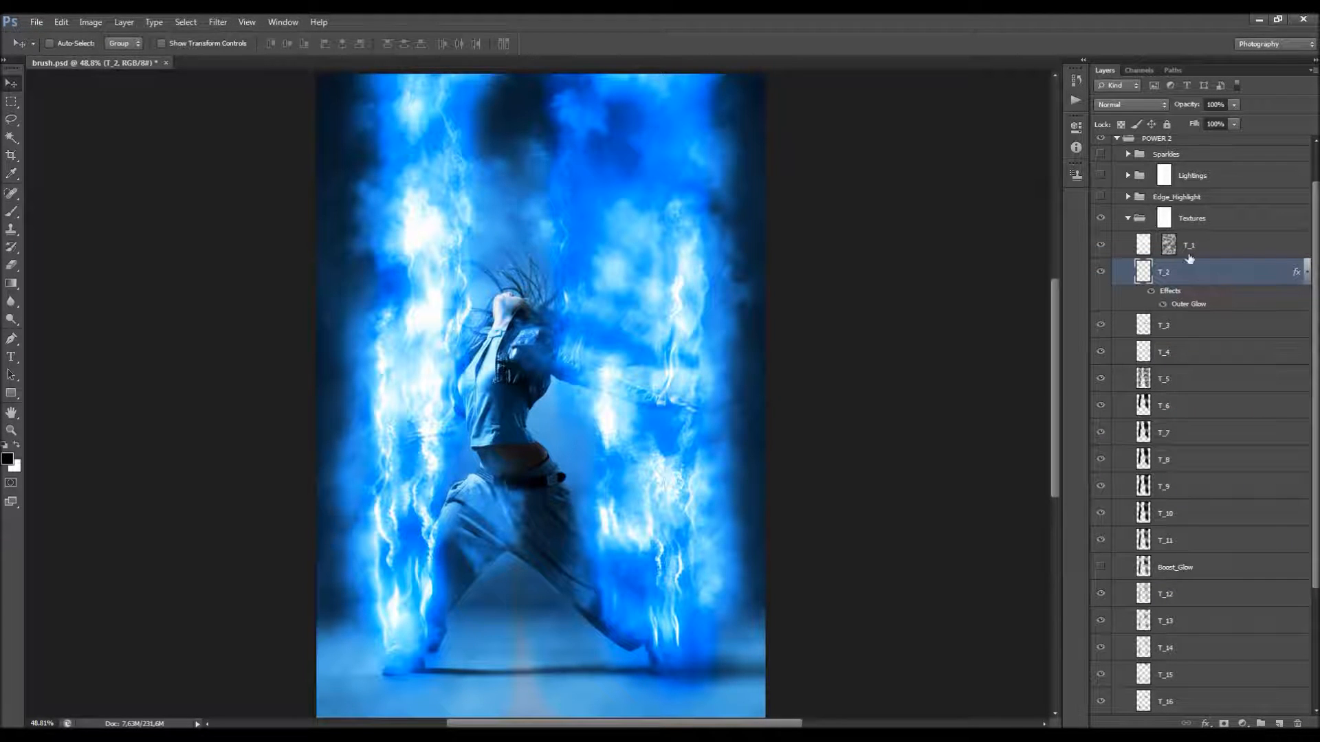
Step: Examine the effect around the dancer's feet and hide the T_1 texture layer
scroll(383, 553, "down", 3)
scroll(383, 554, "up", 6)
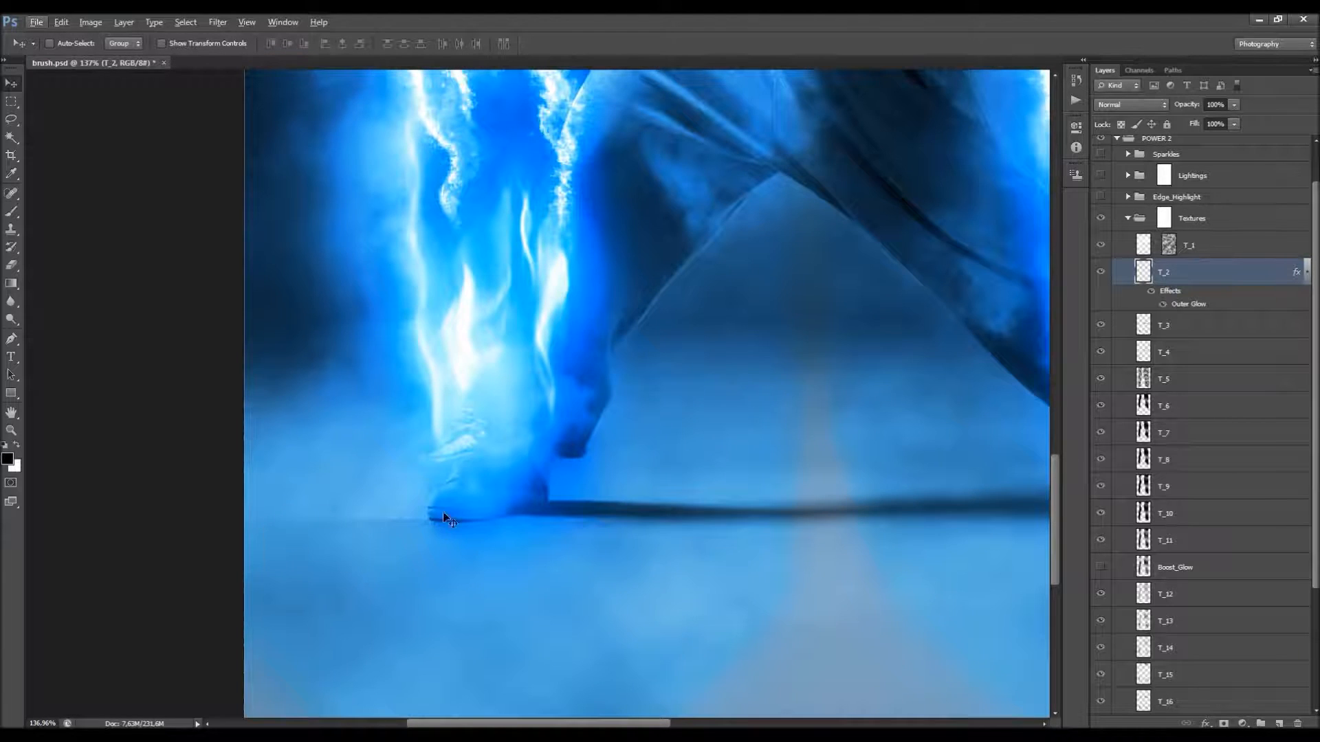
scroll(406, 506, "down", 4)
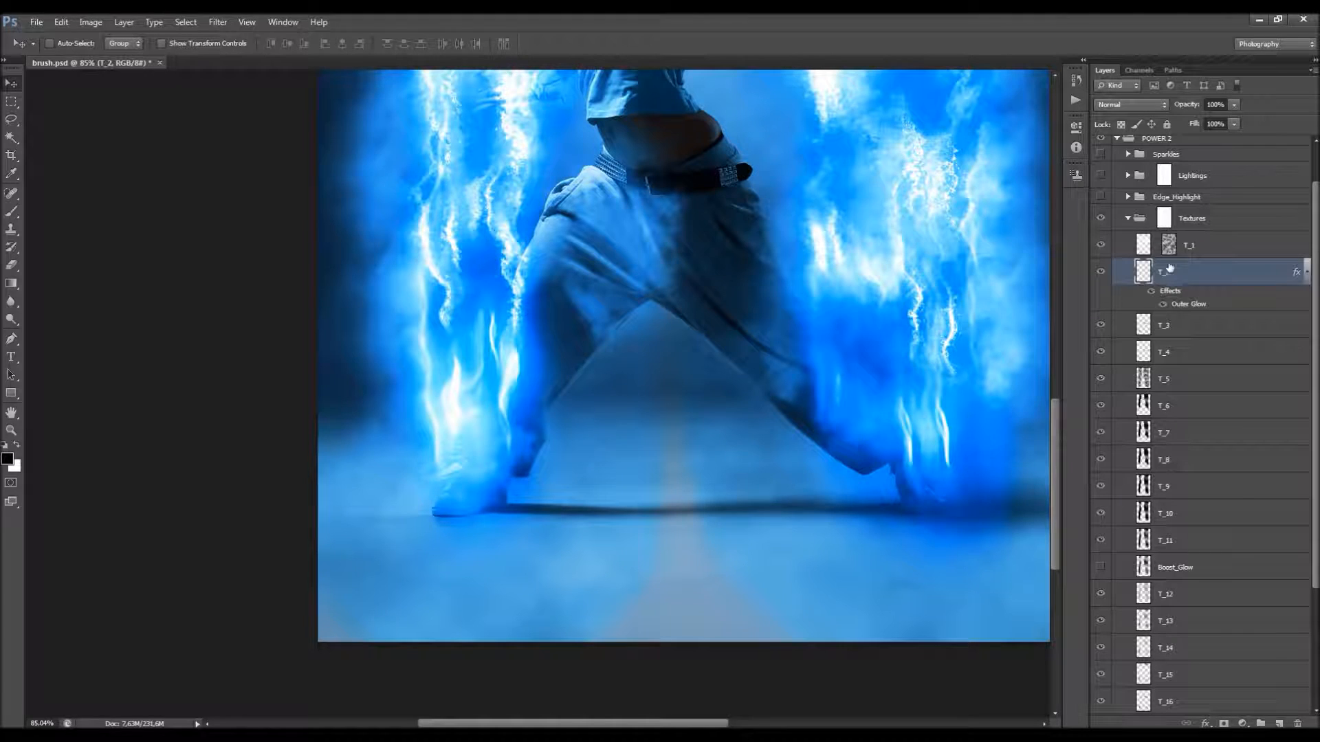
left_click(1185, 251)
left_click(1099, 245)
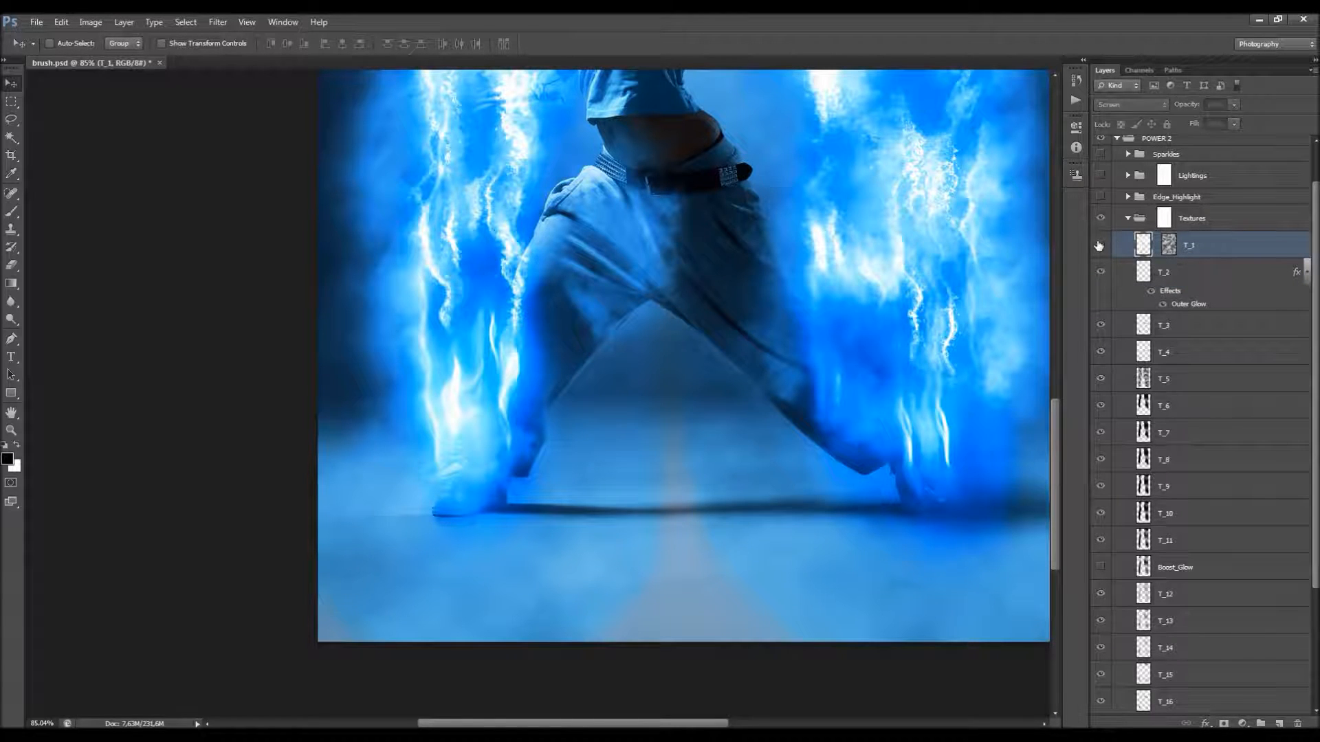
Step: Show the T_1 layer again and target its mask for painting with the Brush tool
left_click(1100, 245)
left_click(1170, 247)
left_click(12, 212)
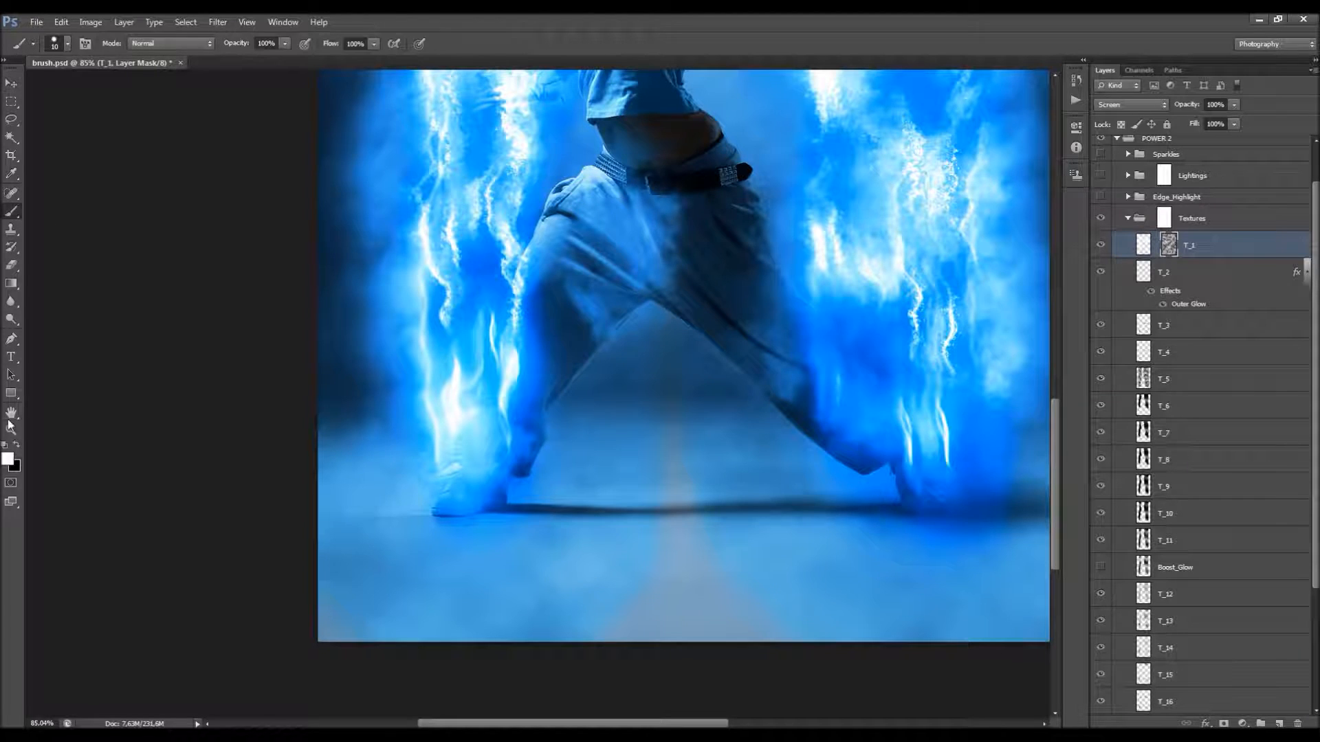
Step: Paint with a soft black brush on the T_1 mask beside the dancer's foot and undo the stroke
left_click(15, 448)
right_click(427, 378)
left_click_drag(583, 502, 581, 460)
left_click(539, 474)
left_click(604, 177)
key("bracketright")
key("bracketright")
key("bracketright")
key("bracketright")
mouse_move(348, 516)
left_mouse_down()
mouse_move(436, 514)
mouse_move(374, 515)
left_mouse_up()
key("ctrl+z")
key("ctrl+f")
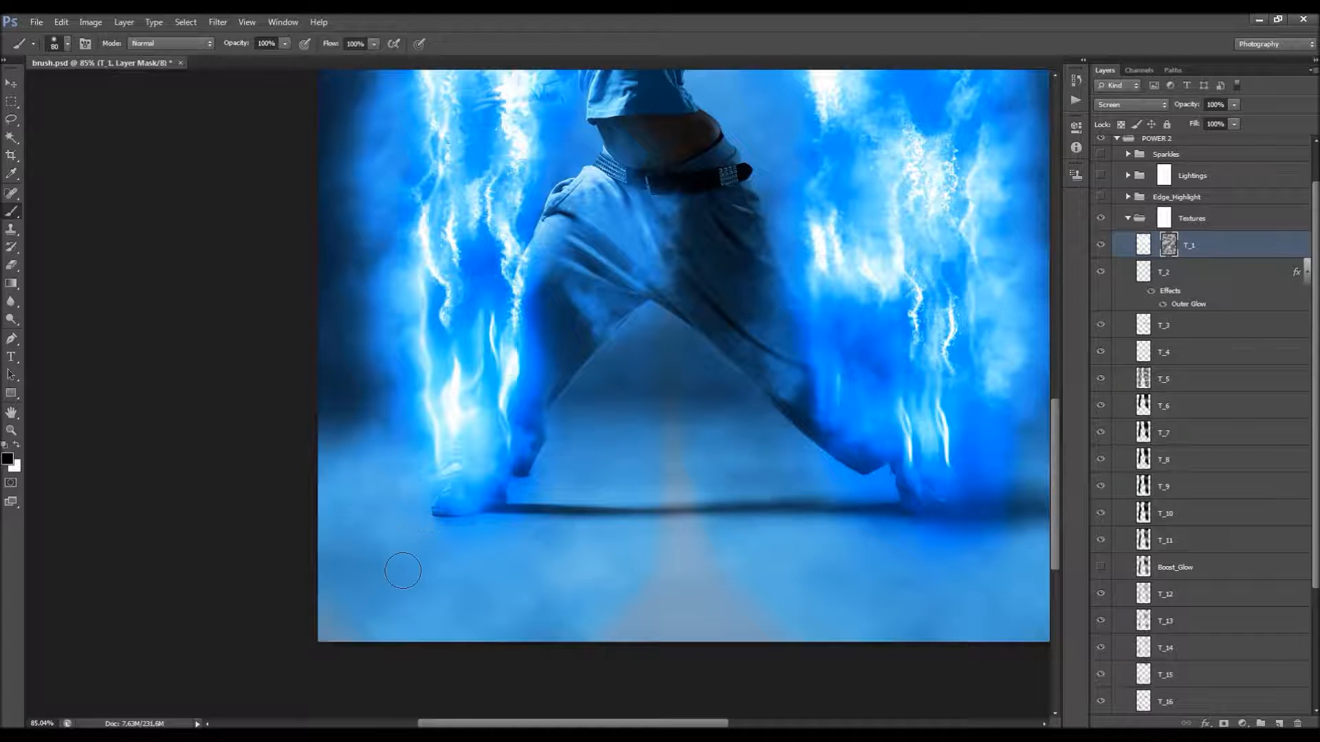
Step: Compare the image with and without the T_18 and T_19 texture layers, leaving both visible
scroll(1100, 297, "down", 4)
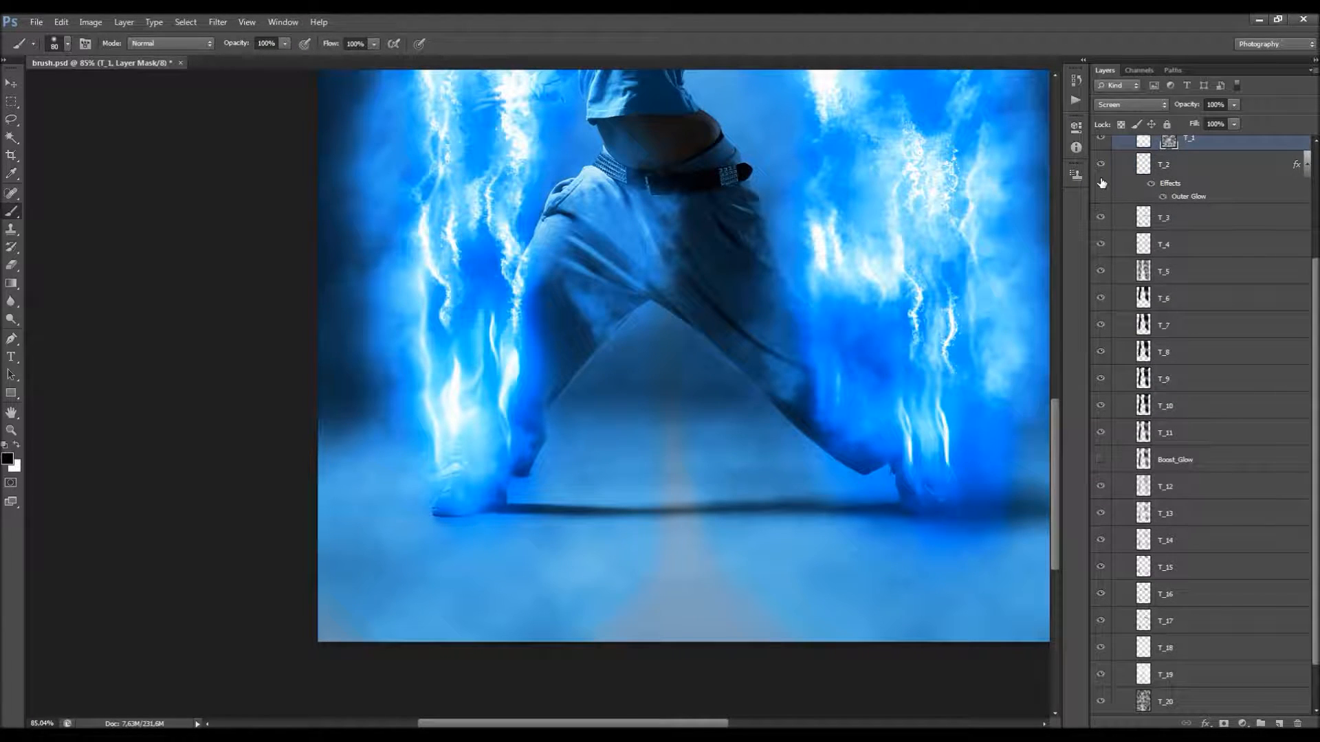
left_click(1102, 170)
scroll(1125, 340, "down", 1)
scroll(1125, 341, "down", 1)
left_click(1139, 597)
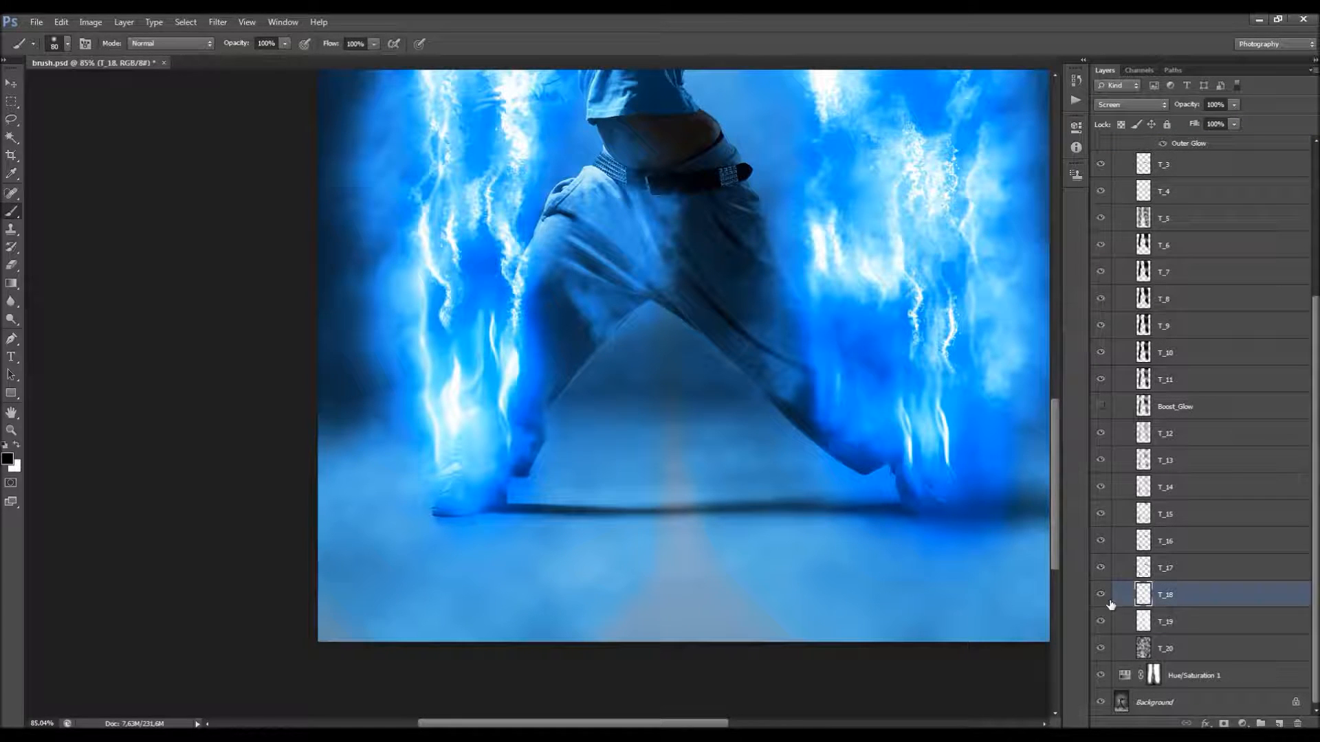
left_click(1104, 600)
left_click(1142, 616)
left_click(1100, 621)
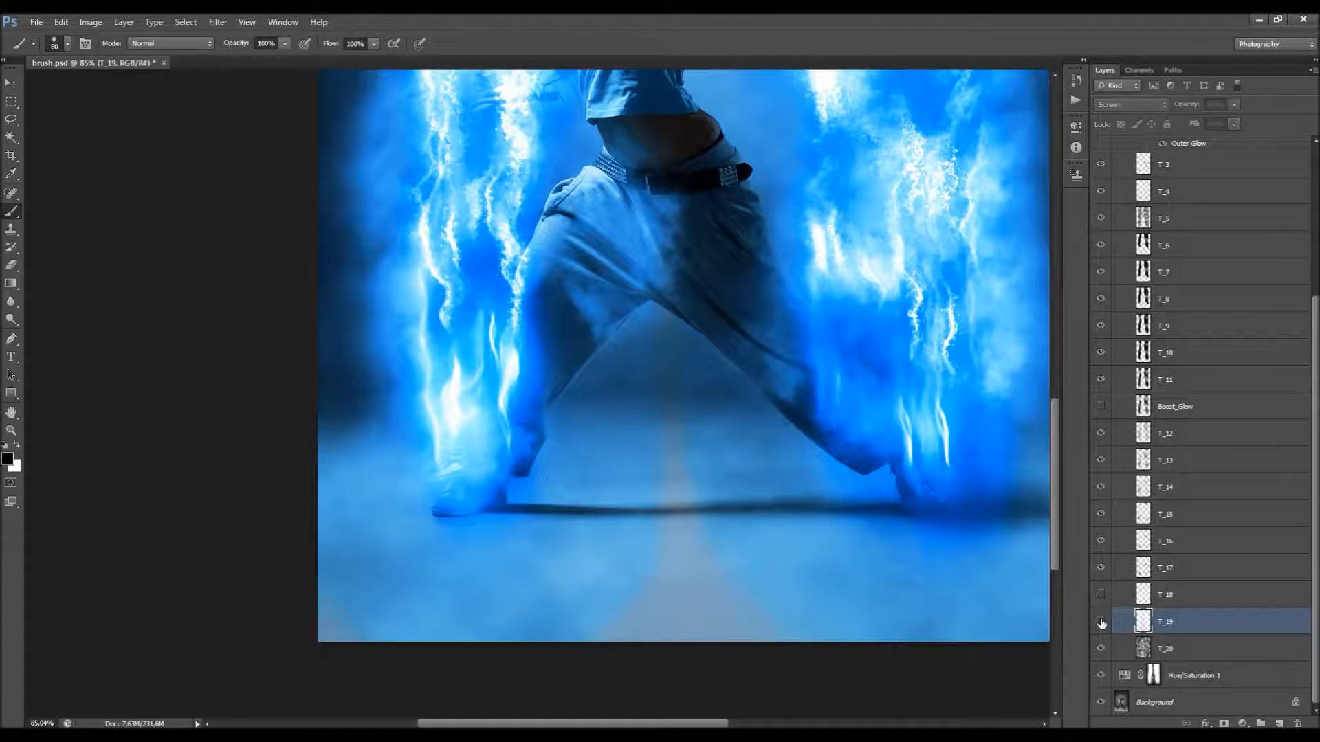
left_click_drag(1101, 621, 1101, 594)
Step: Add a layer mask to the T_5 layer in the Textures group
key("ctrl+0")
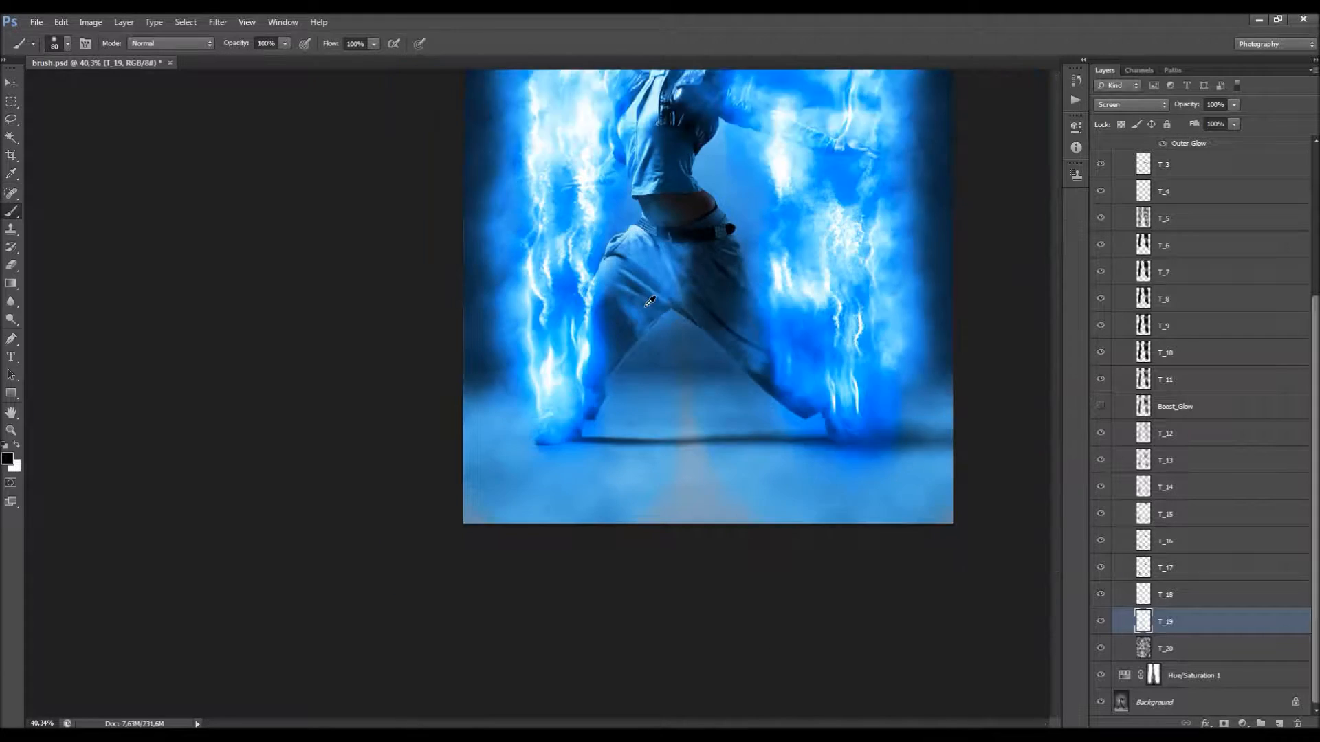
scroll(587, 333, "up", 1)
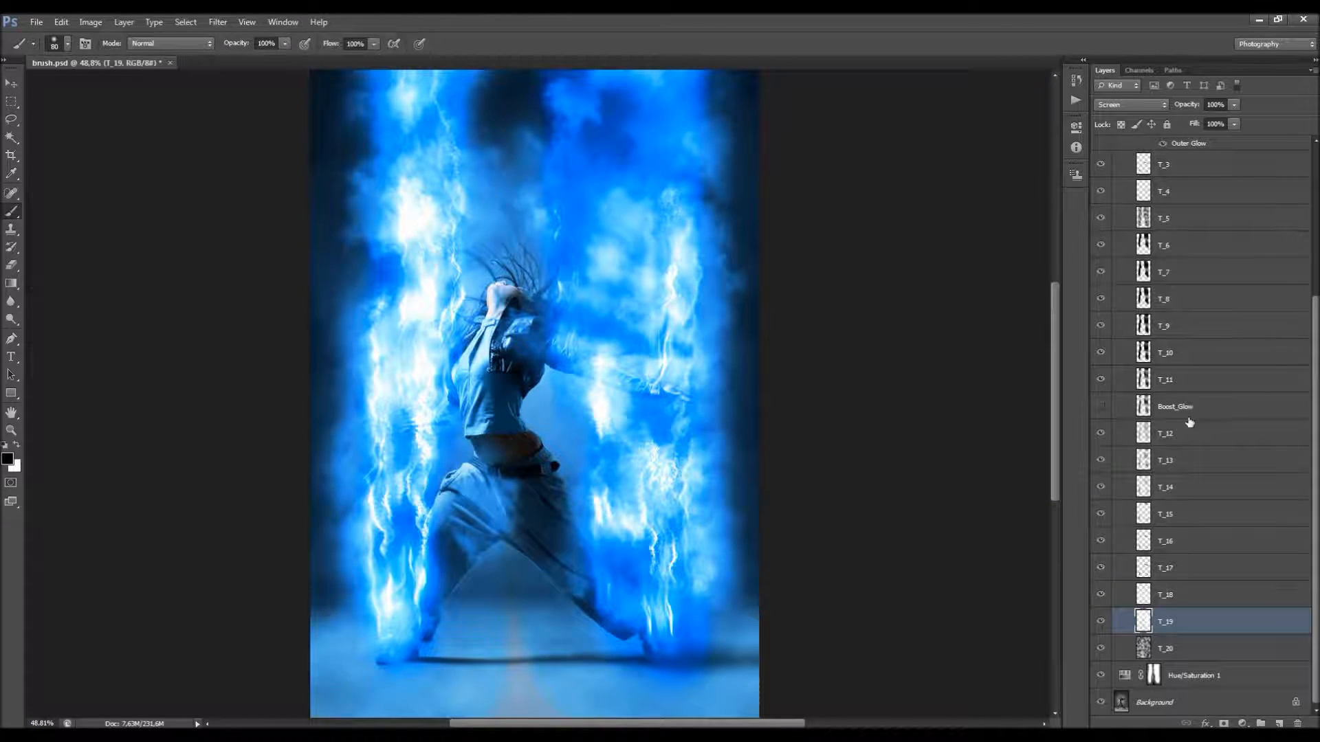
scroll(1193, 422, "up", 5)
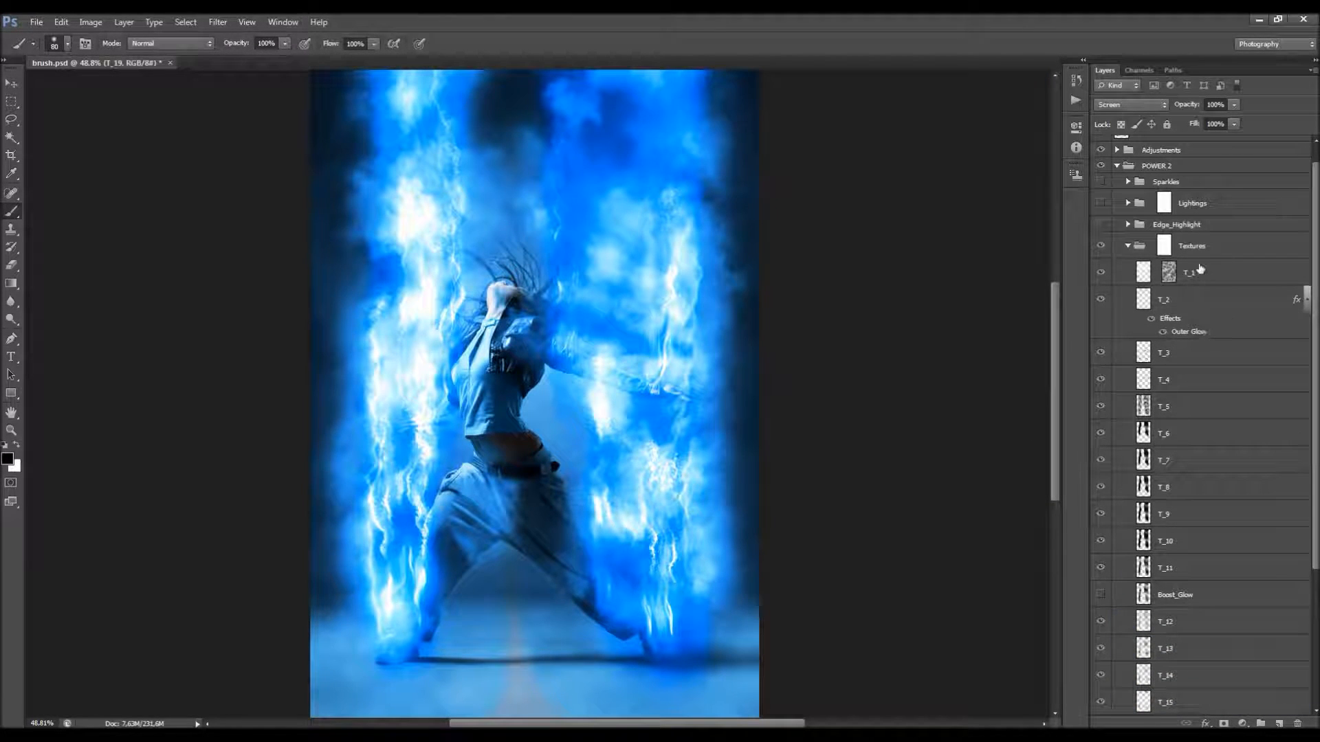
left_click(1164, 245)
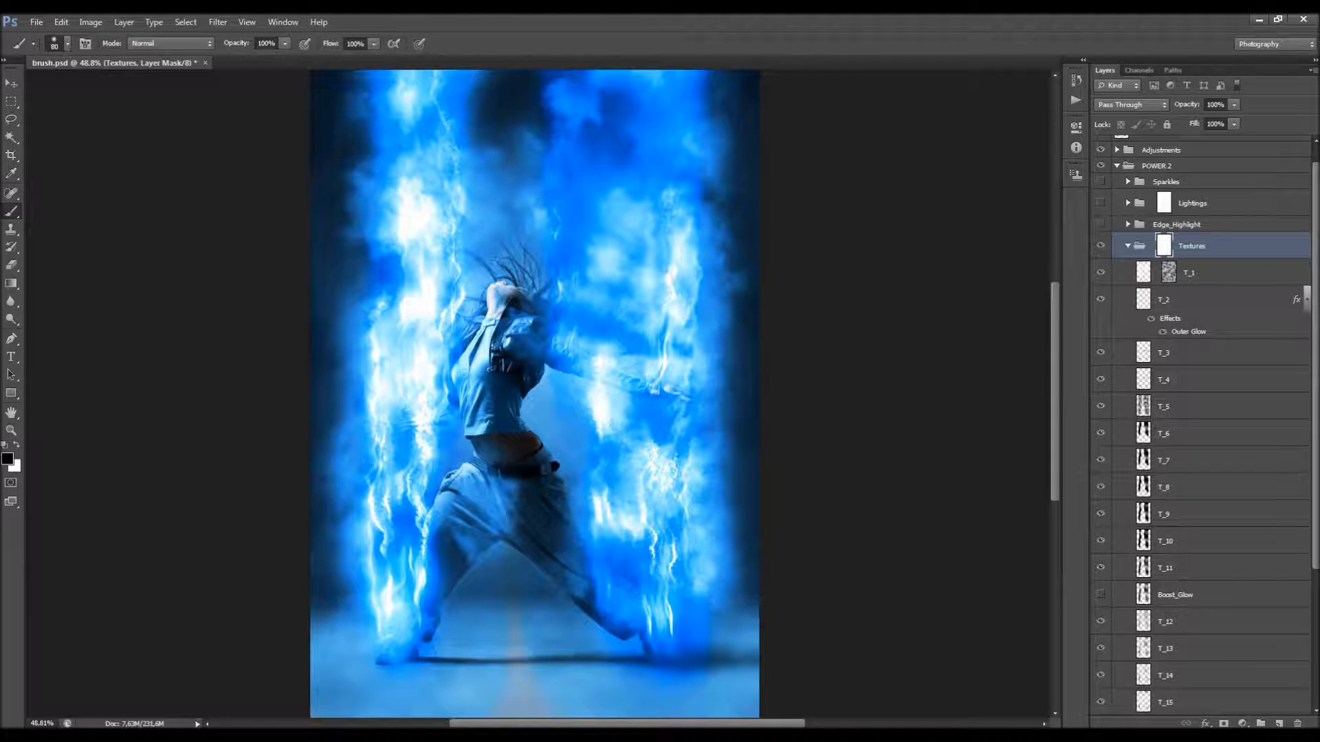
scroll(602, 244, "up", 2)
scroll(1082, 338, "down", 1)
left_click(1162, 353)
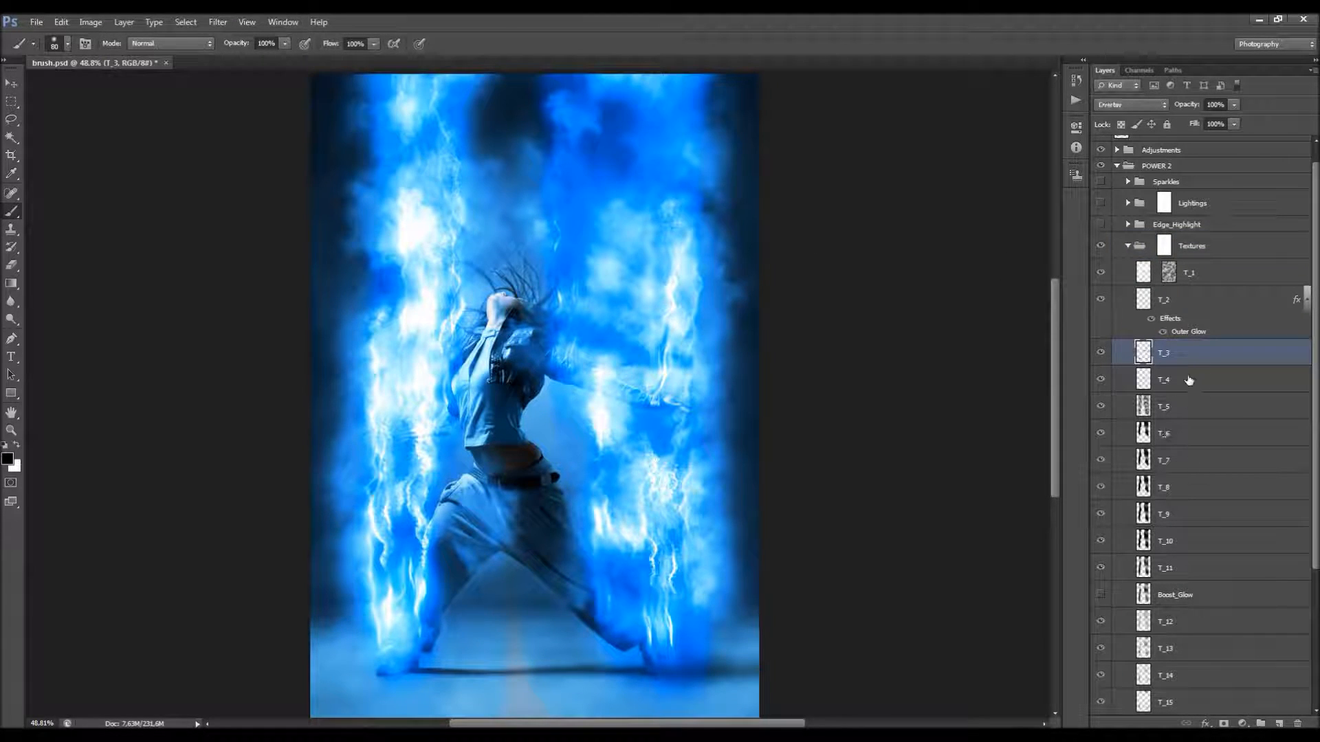
left_click(1162, 380)
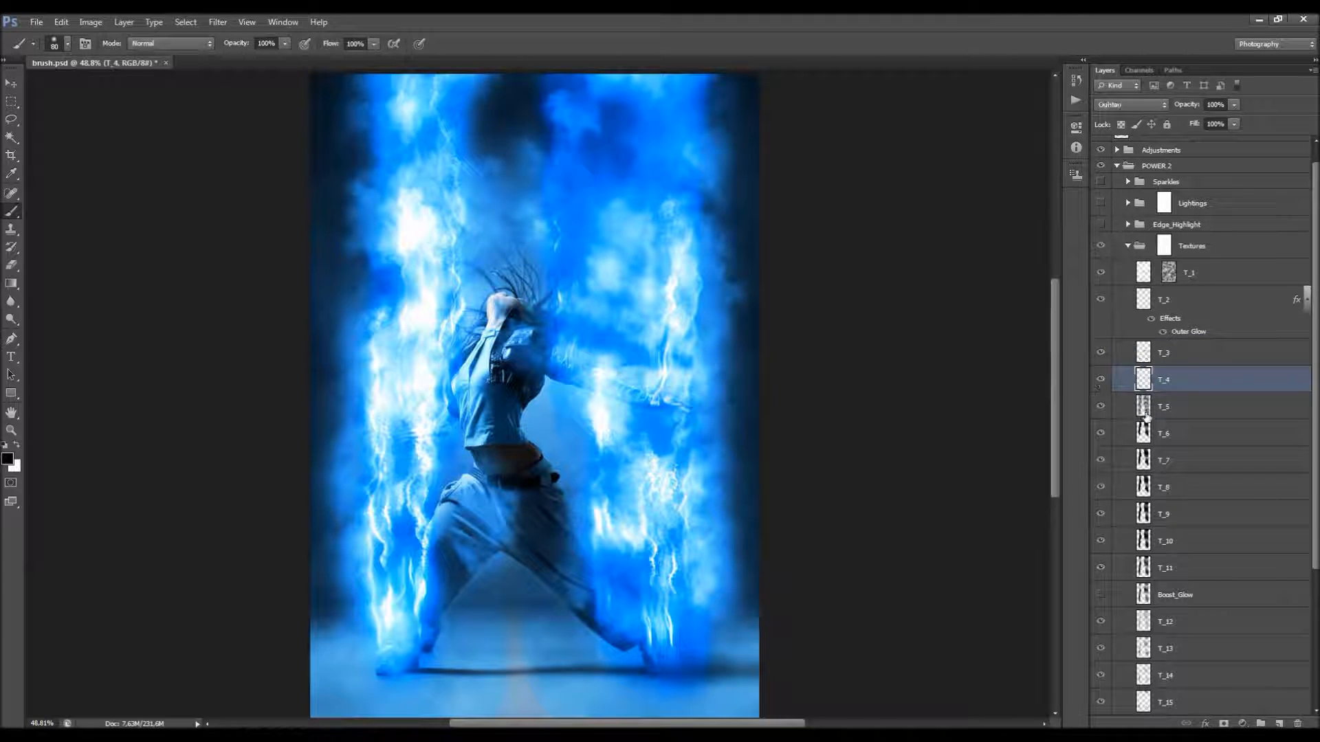
left_click(1105, 407)
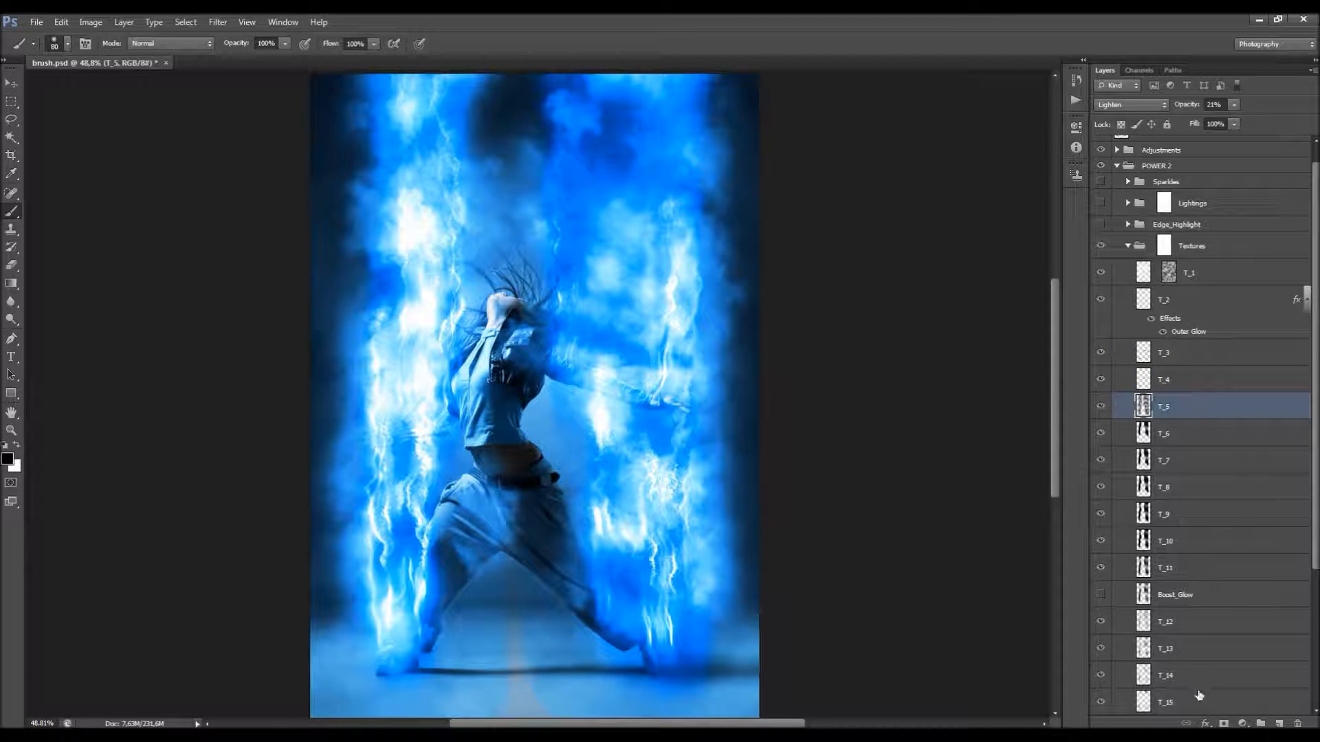
left_click(1224, 724)
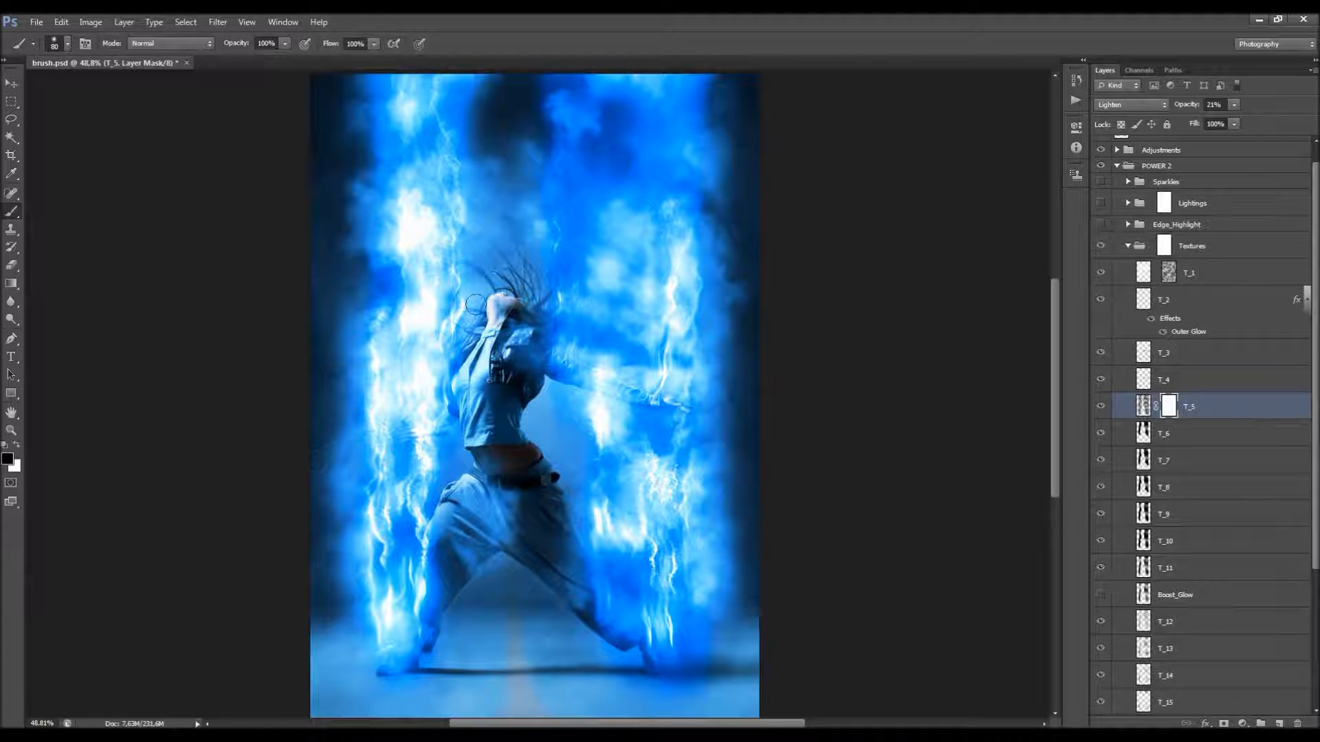
Step: Enlarge the brush to 1000 px and switch the painting color to white for the T_5 mask
right_click(635, 273)
left_click(750, 305)
left_click(658, 255)
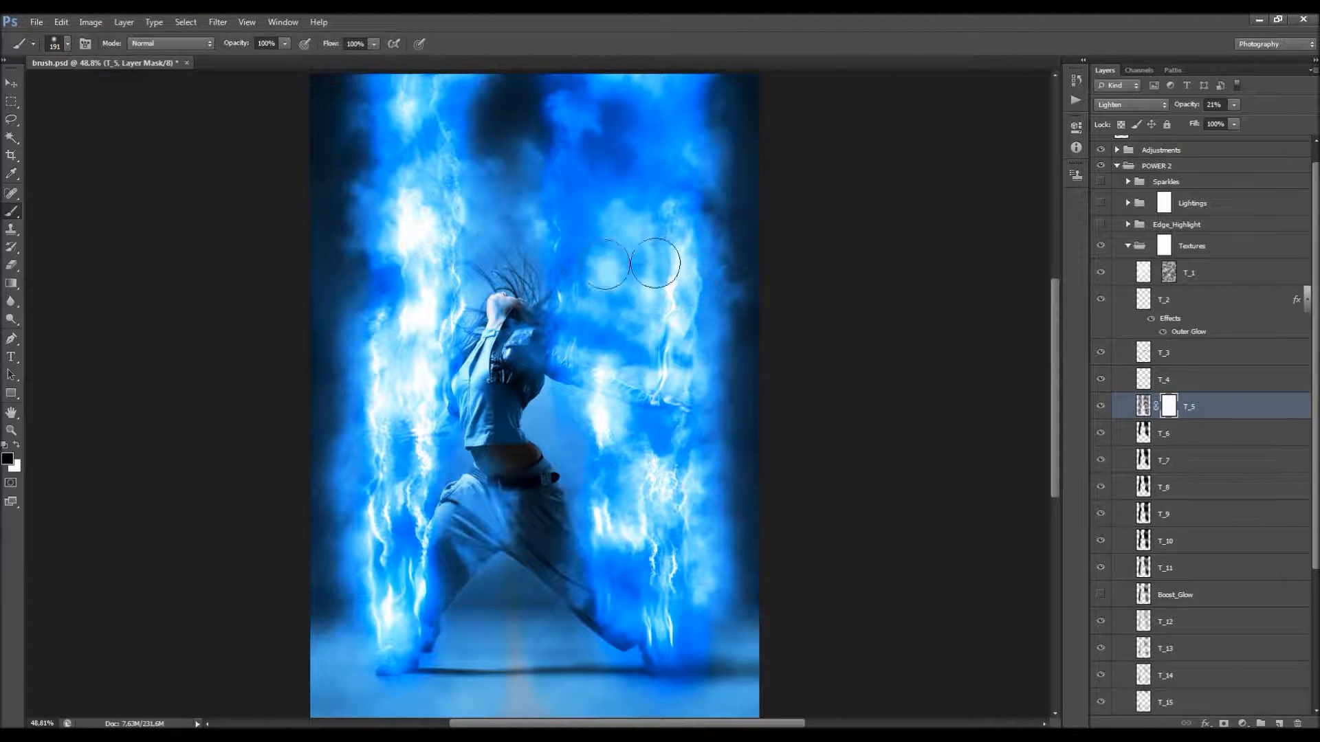
key("bracketright")
key("x")
key("bracketright")
key("bracketright")
key("bracketright")
key("bracketright")
key("bracketright")
key("bracketright")
key("bracketright")
key("bracketright")
key("bracketright")
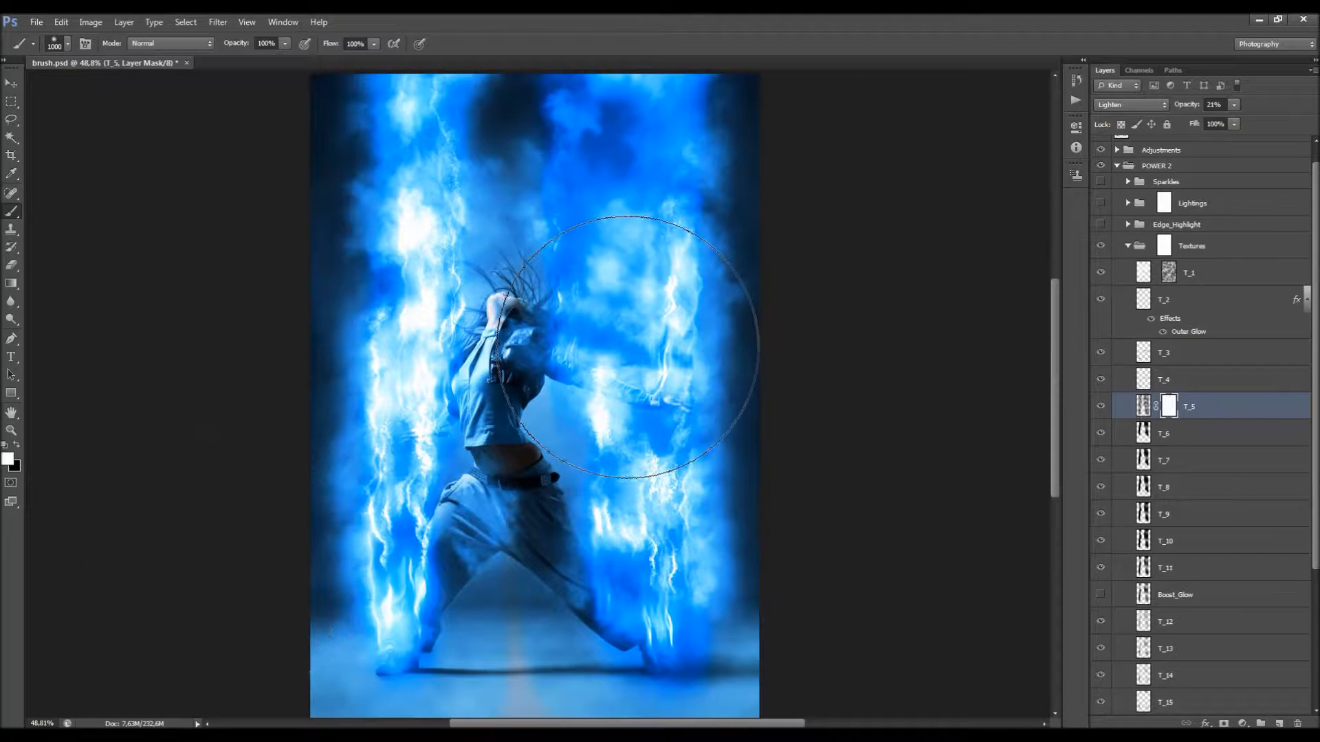
key("v")
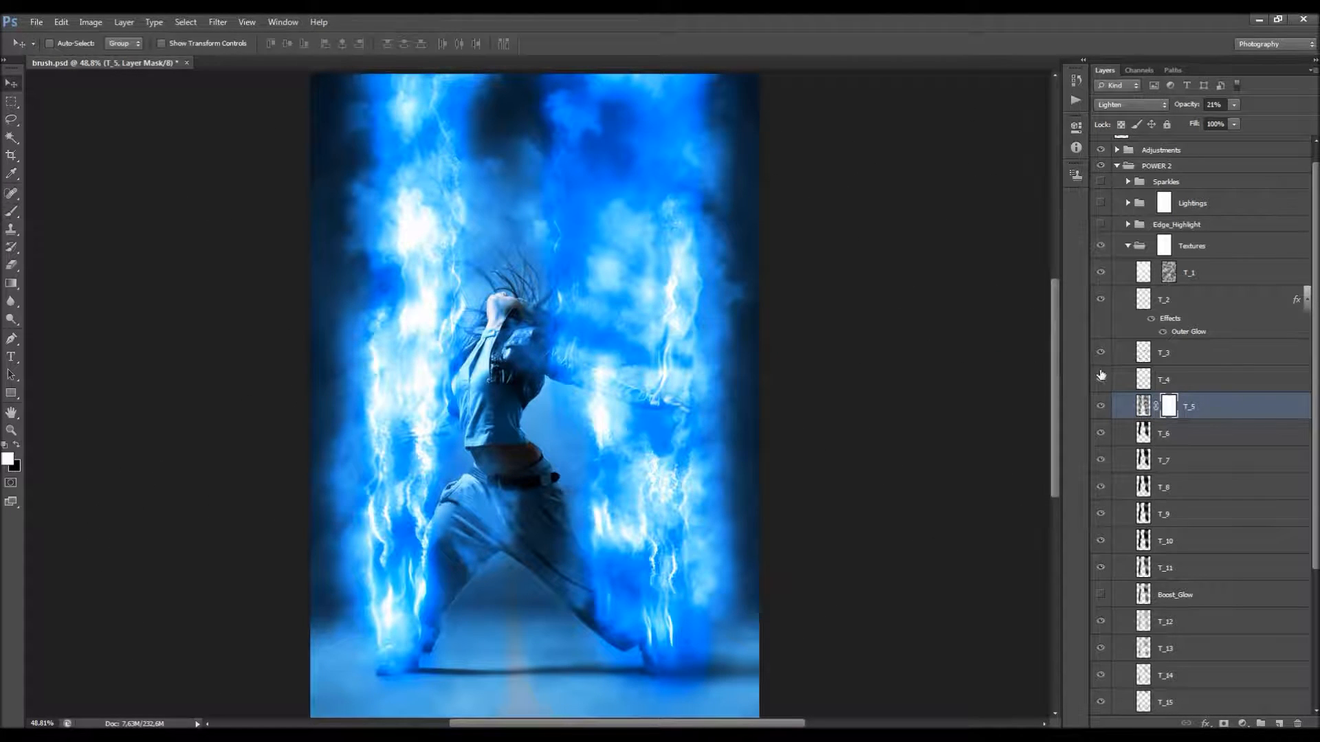
Step: Compare the image with and without the T_1 layer and lower its opacity to 73%
scroll(1101, 376, "down", 1)
left_click(1129, 240)
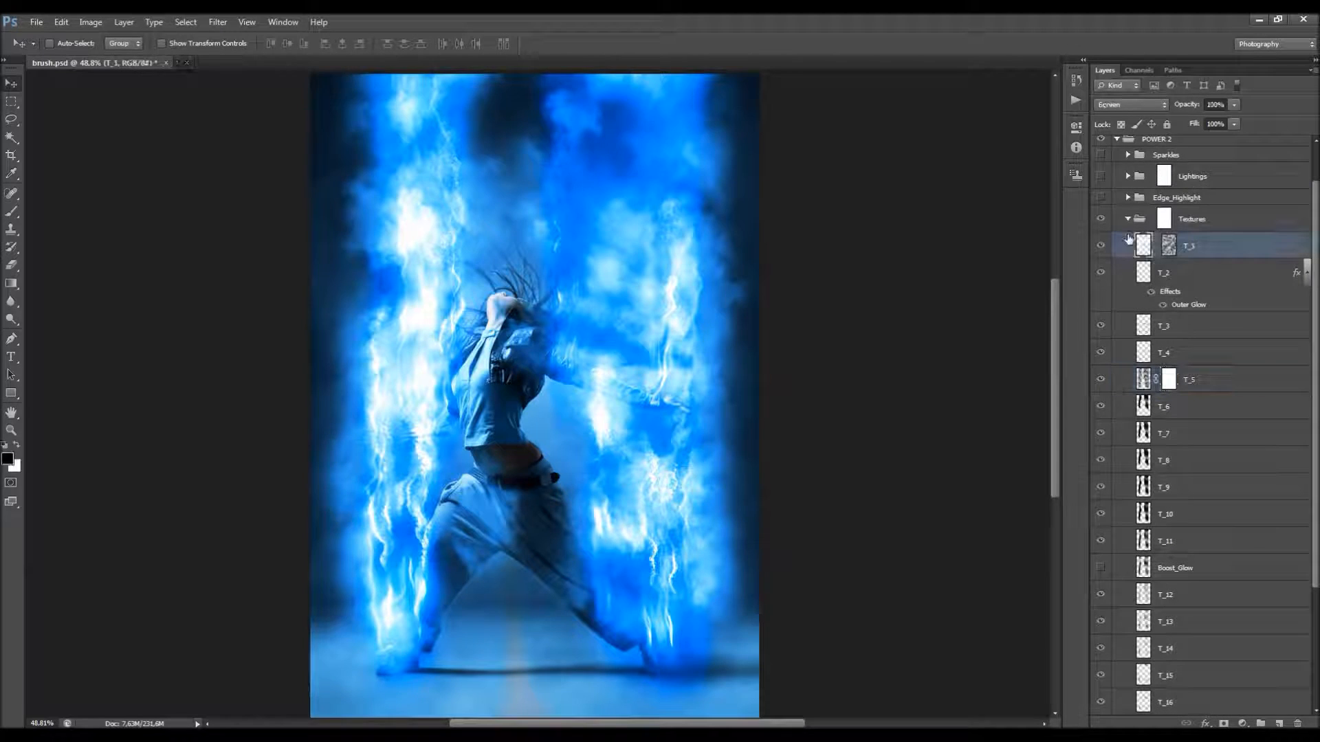
left_click(1101, 246)
left_click(1102, 246)
left_click_drag(1187, 105, 1169, 105)
Step: Check the T_18 layer's contribution to the effect and lower its opacity to 87%
scroll(1235, 294, "down", 3)
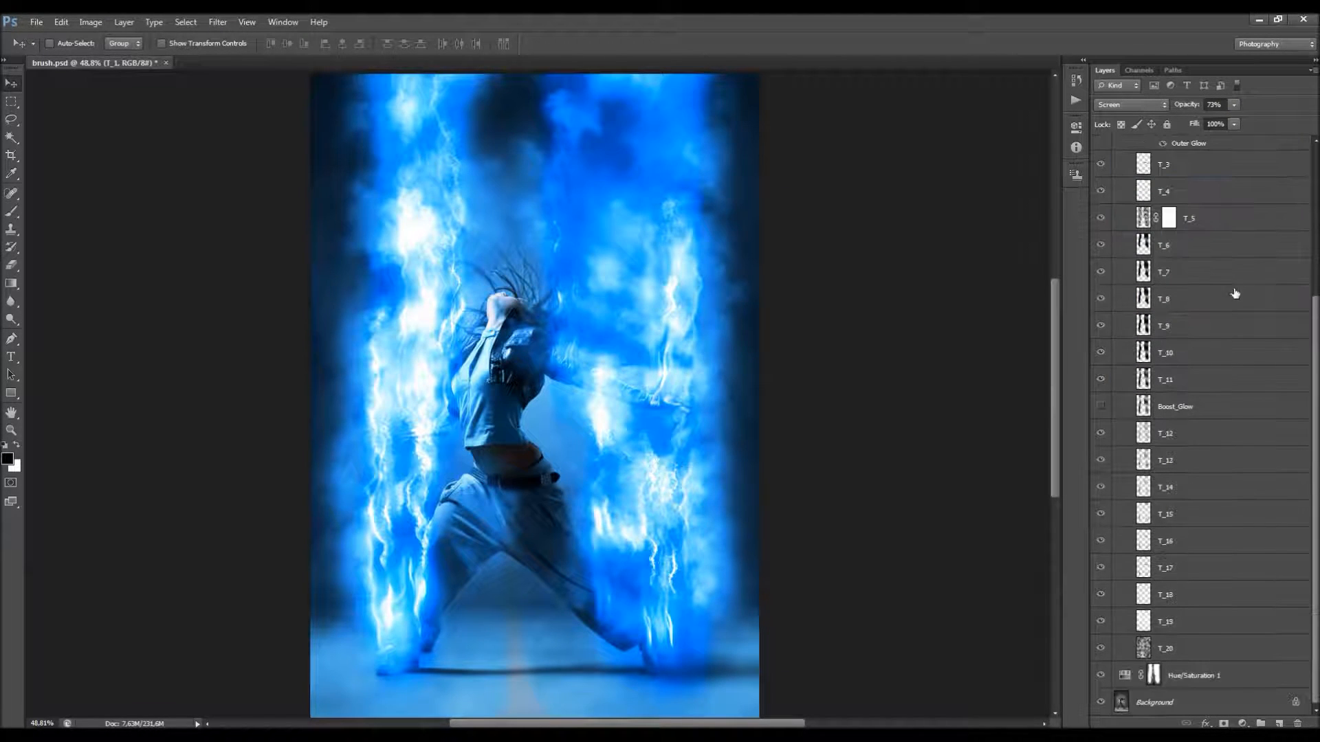
left_click(1162, 590)
left_click(1101, 594)
left_click(1100, 595)
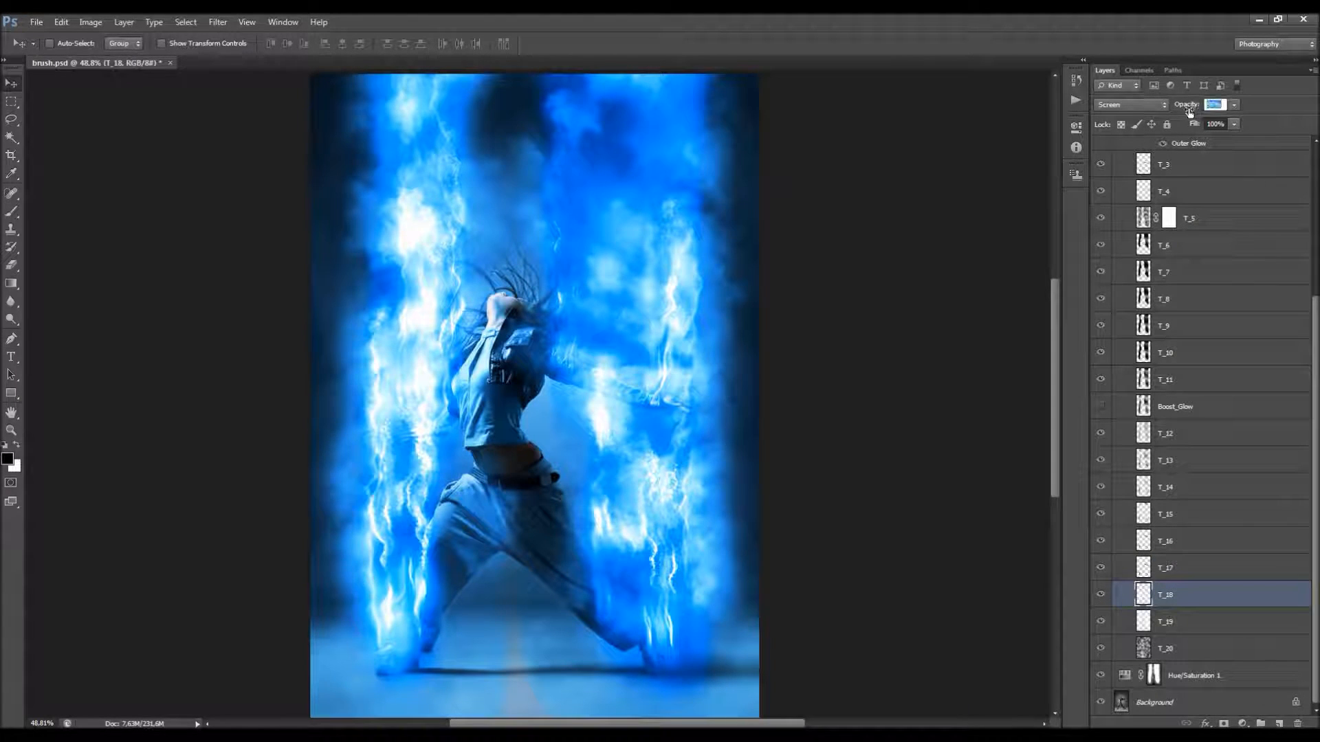
Step: Lower the opacity of the T_18 and T_19 layers together to 33%, trying Multiply blending before restoring Screen
left_click_drag(1194, 604, 1136, 622)
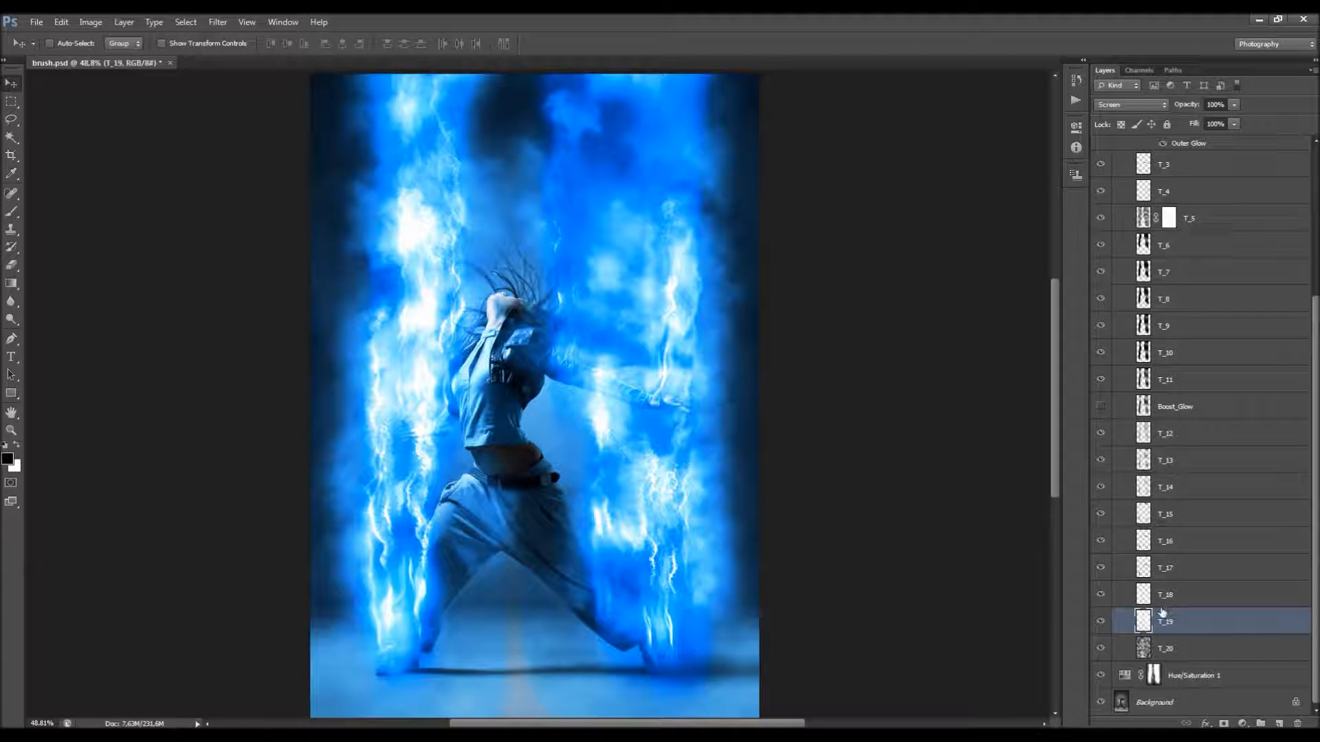
left_click(1181, 595, "shift")
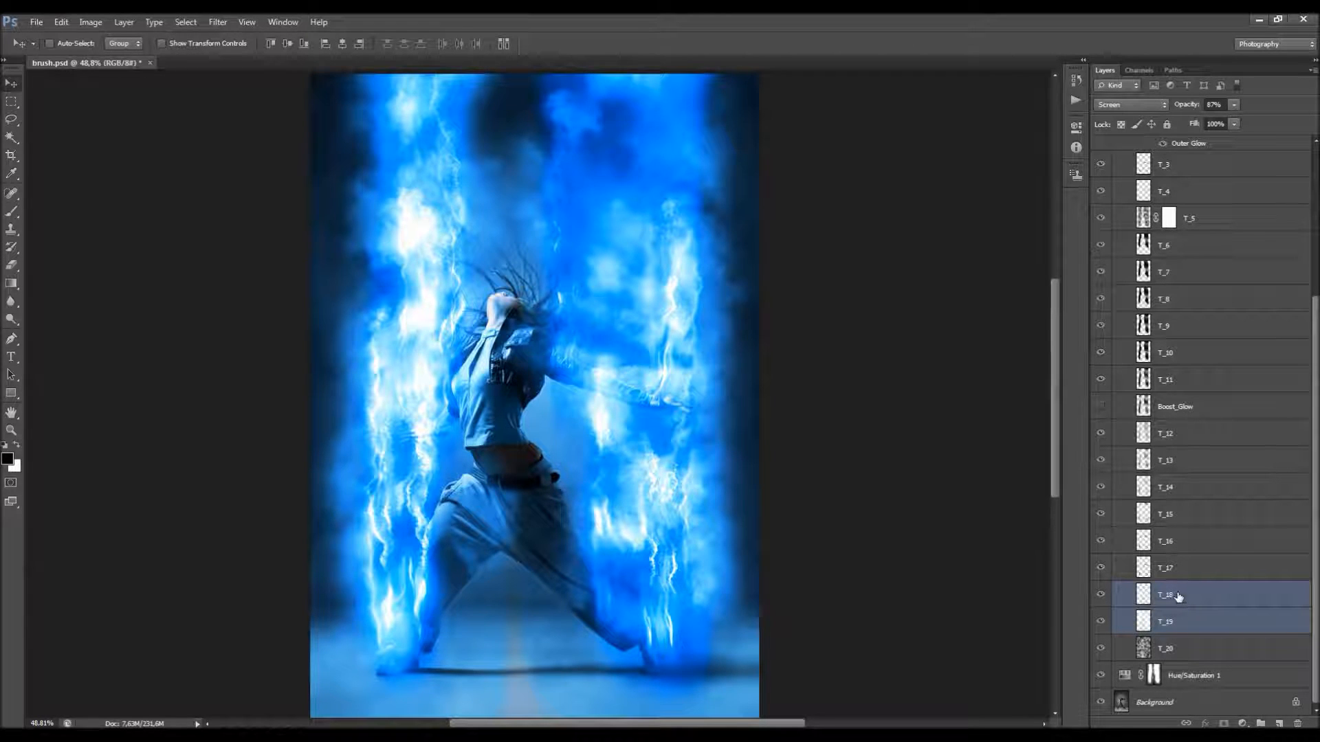
left_click(1138, 104)
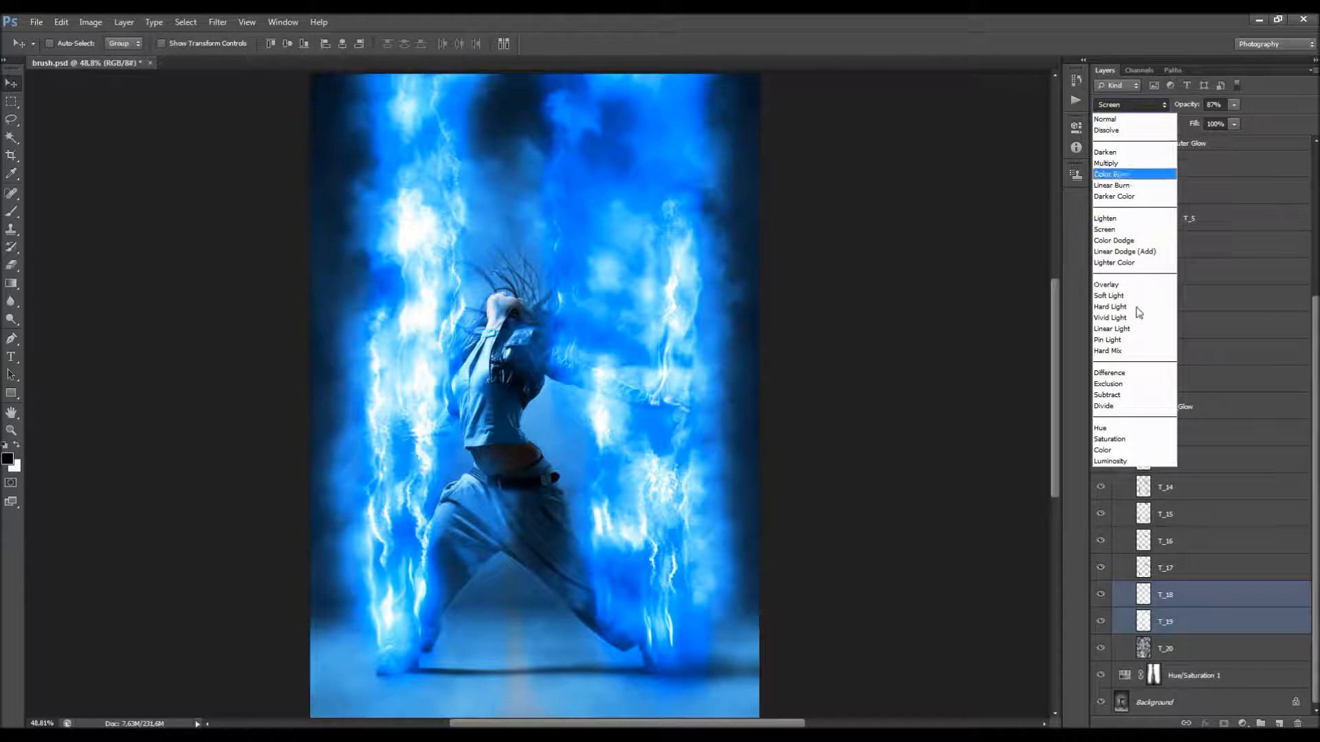
left_click(1110, 164)
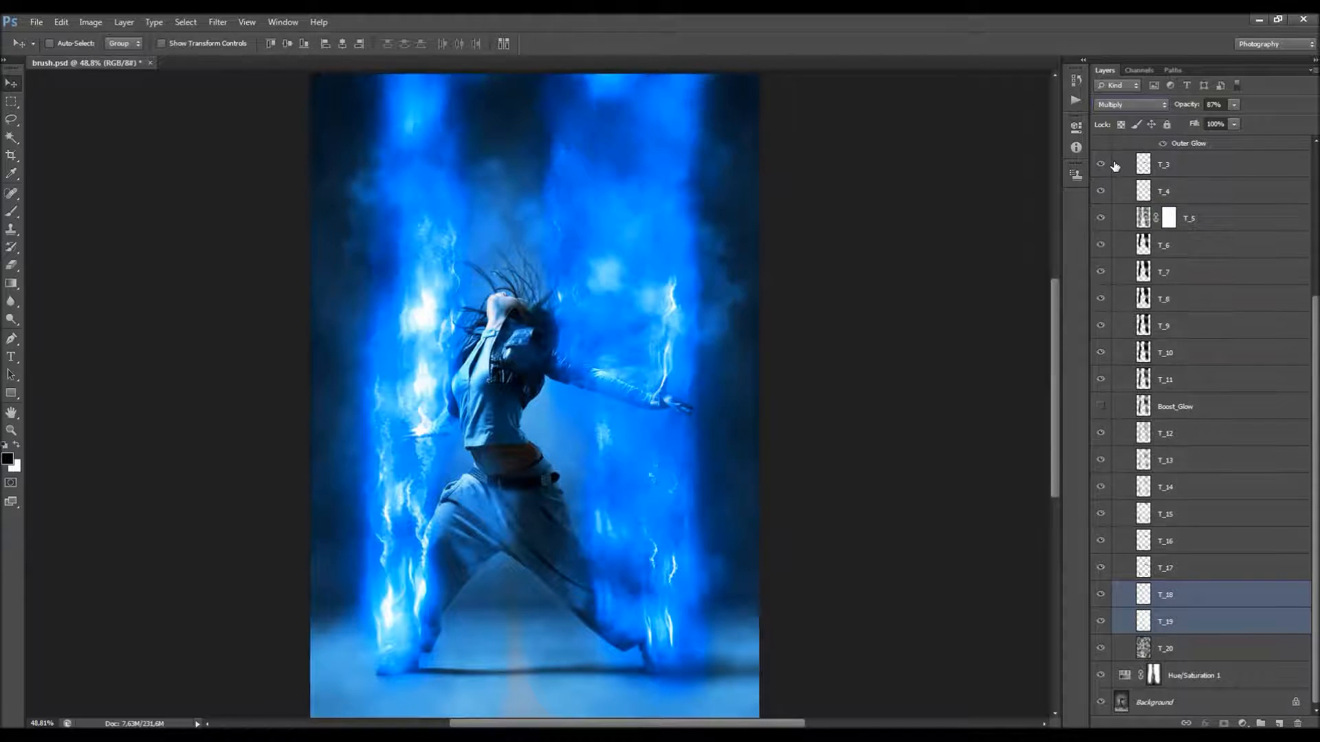
left_click(1123, 109)
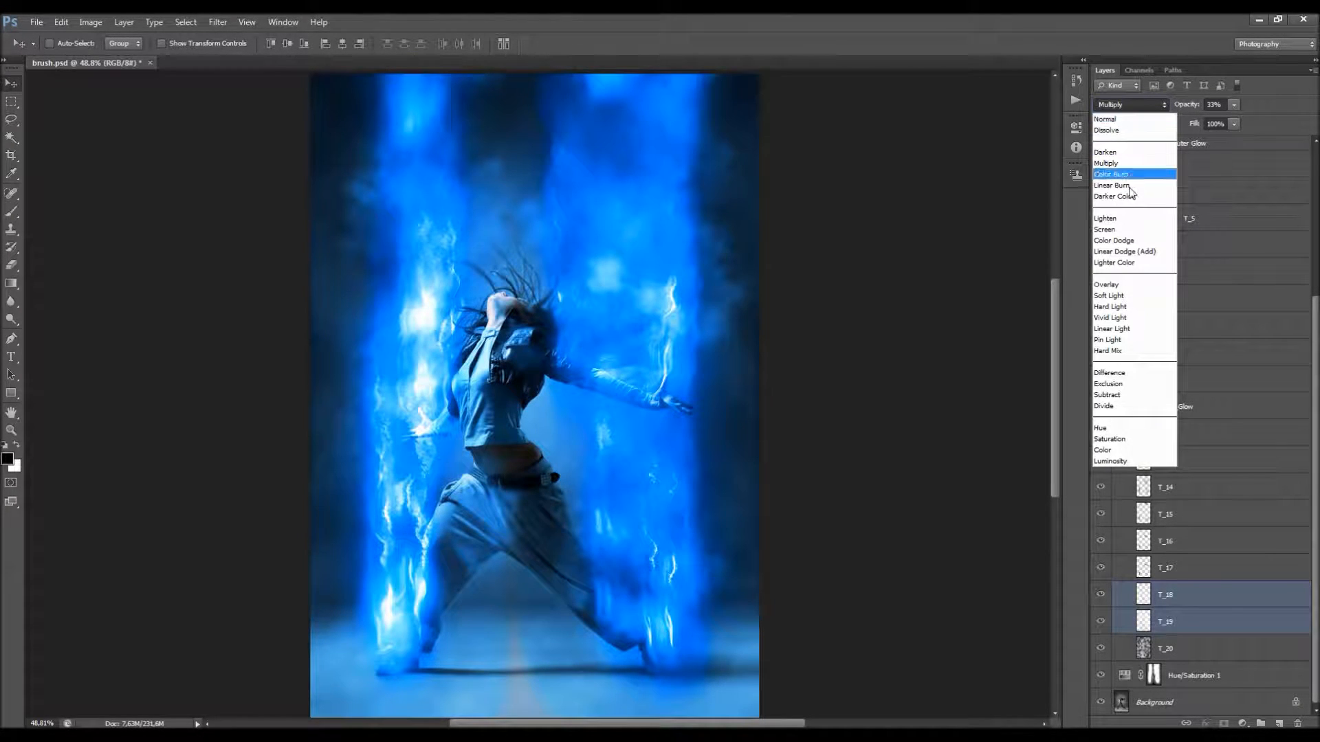
left_click(1112, 226)
Step: Compare the image with and without the T_19 layer, leaving it visible
left_click(1125, 622)
left_click(1100, 622)
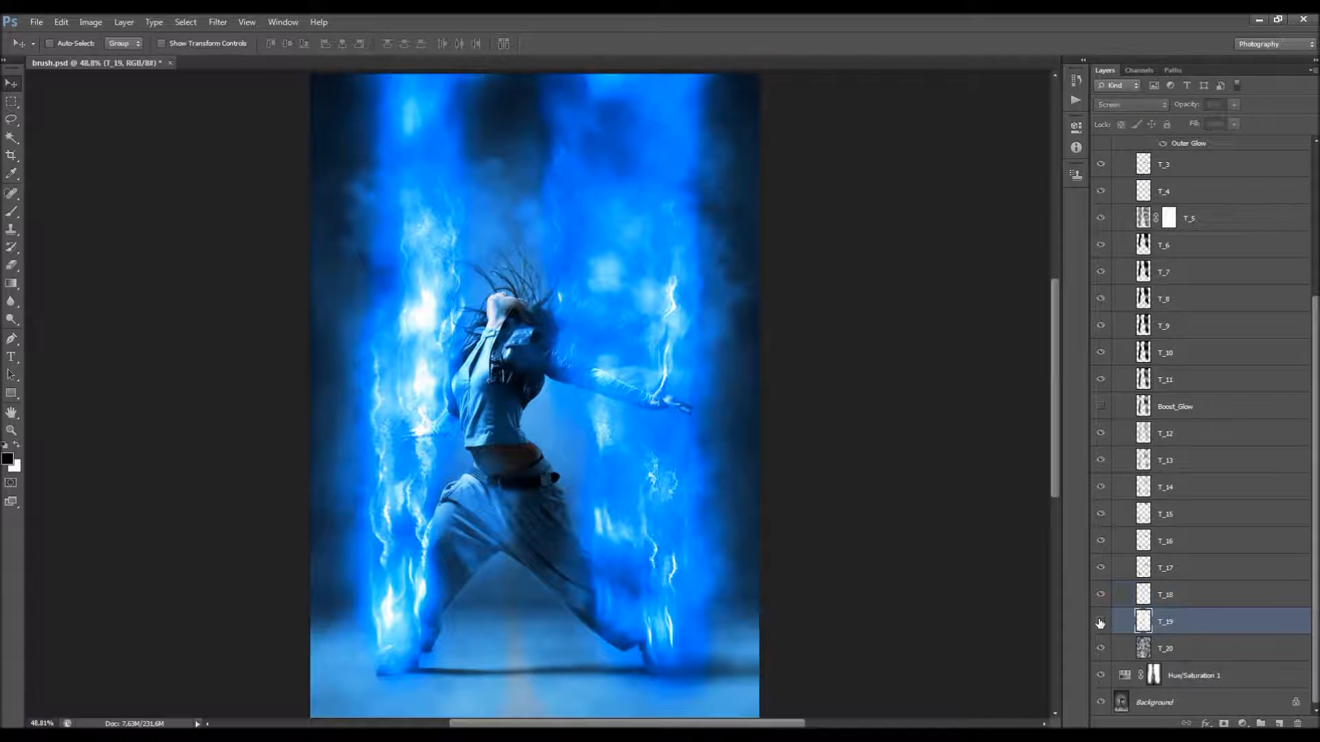
left_click(1100, 622)
Step: Collapse the Textures group and target its mask for painting with a black brush
scroll(1169, 365, "up", 5)
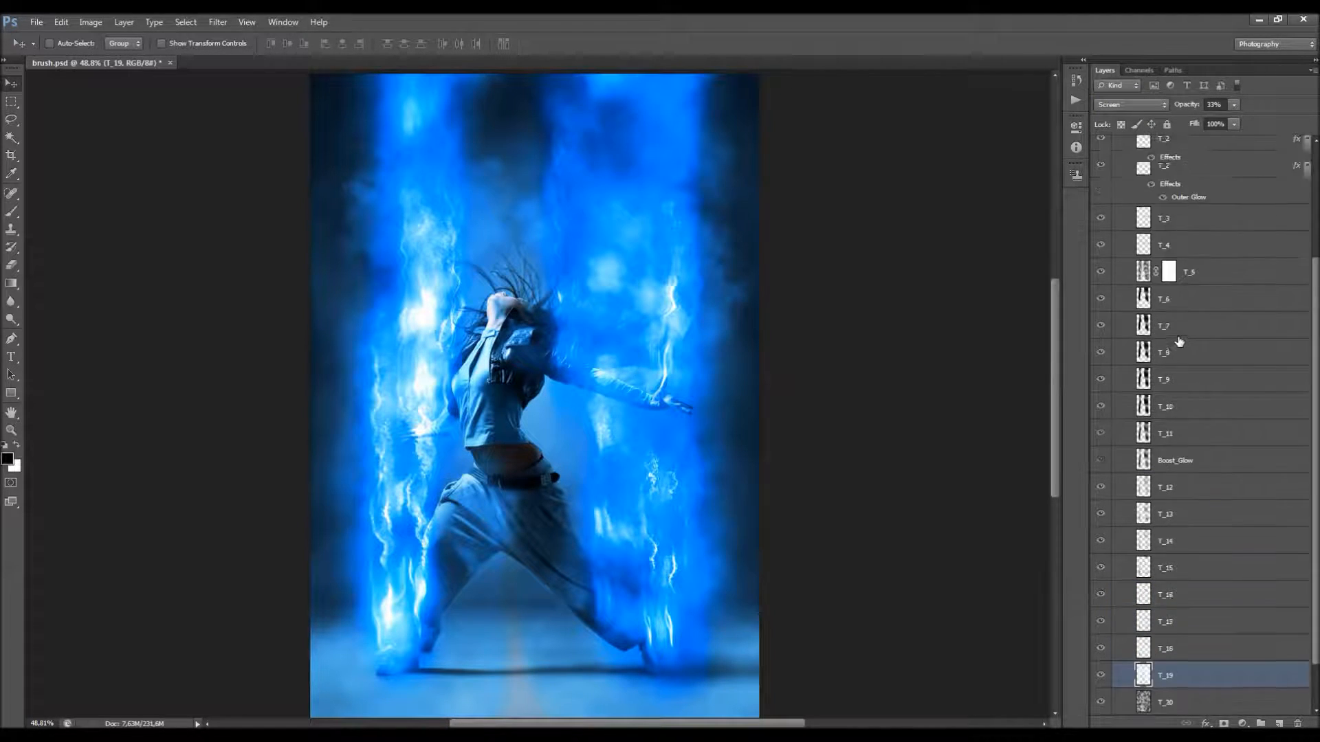
left_click(1128, 246)
left_click(1163, 268)
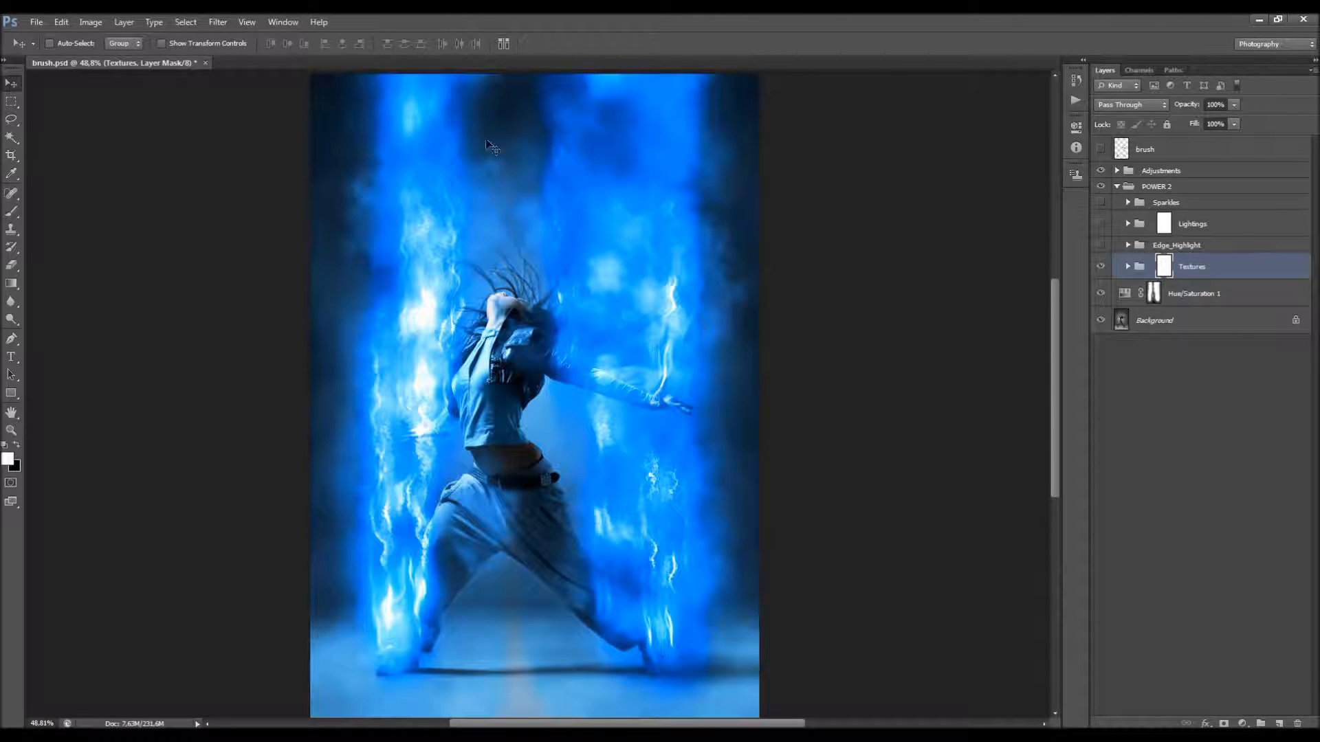
left_click(11, 211)
left_click(15, 446)
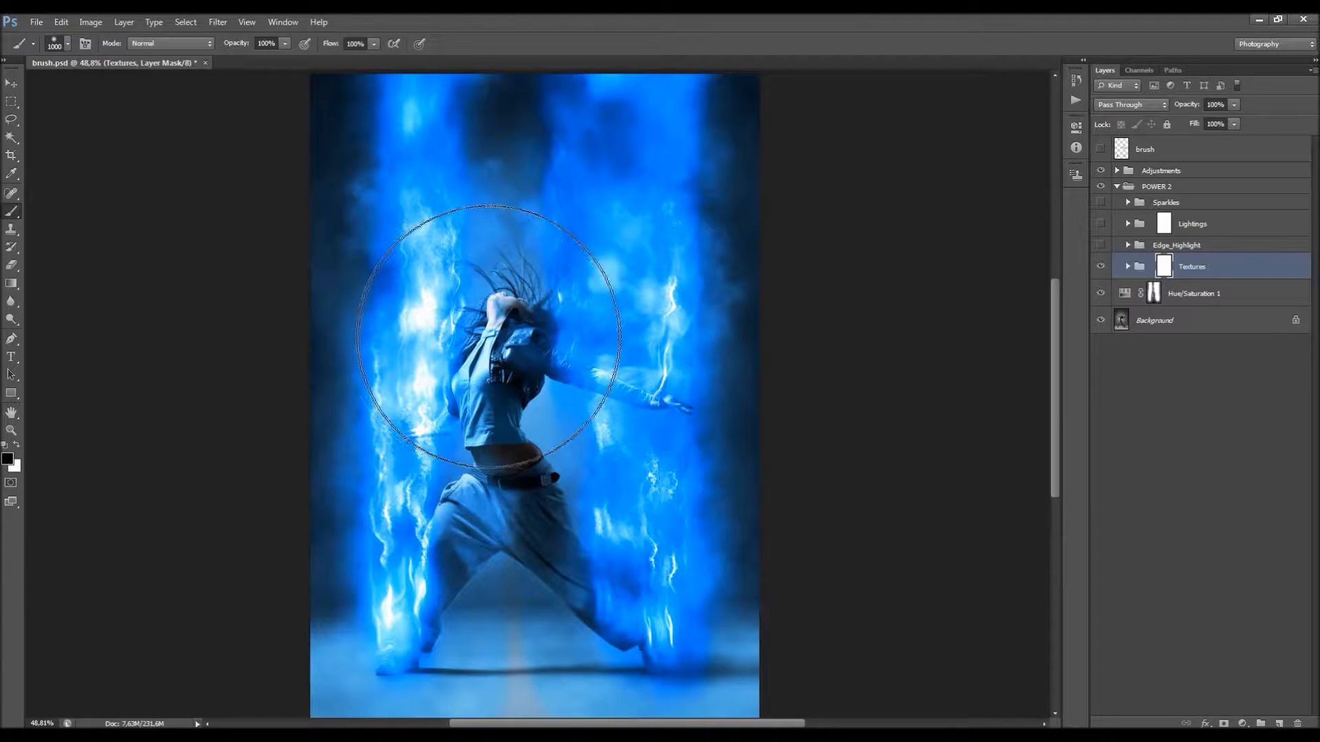
Step: Choose the irregular 500 px brush preset near the end of the list and reduce its size to 125 px
right_click(498, 343)
left_click_drag(646, 448, 646, 497)
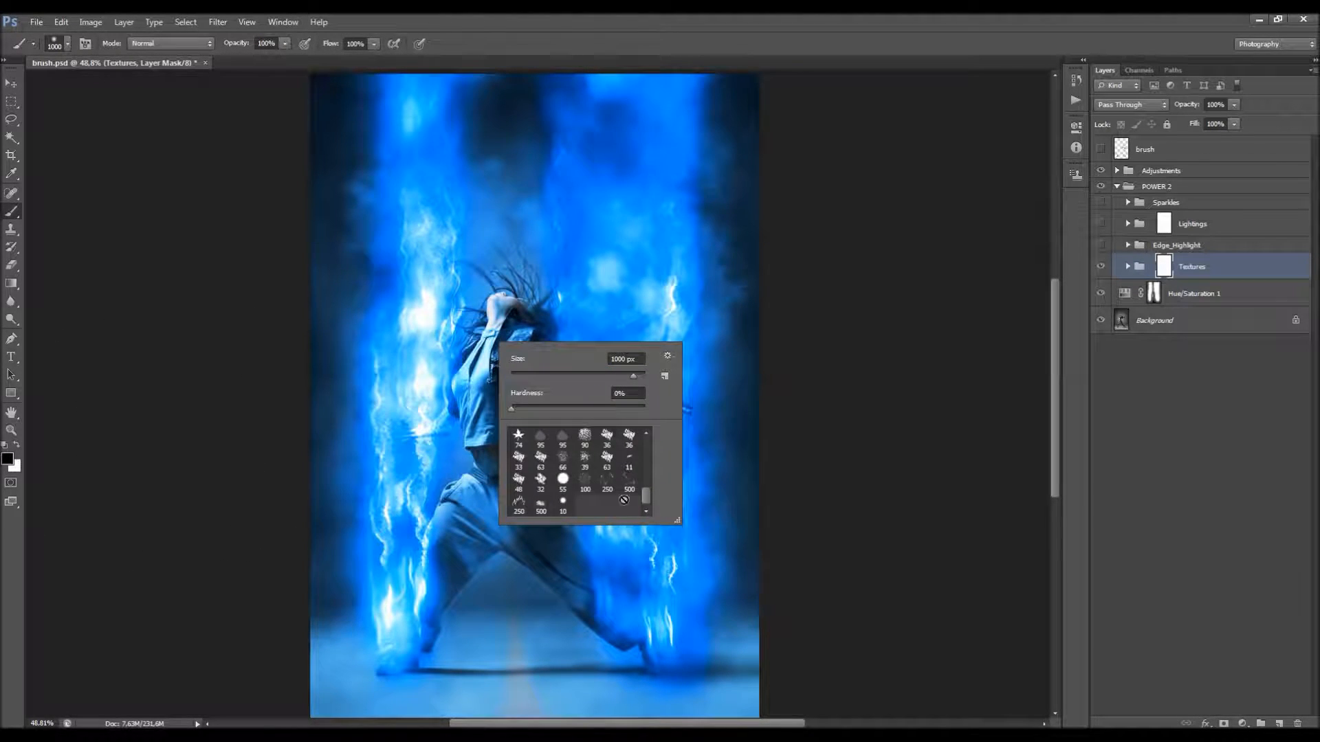
left_click(541, 507)
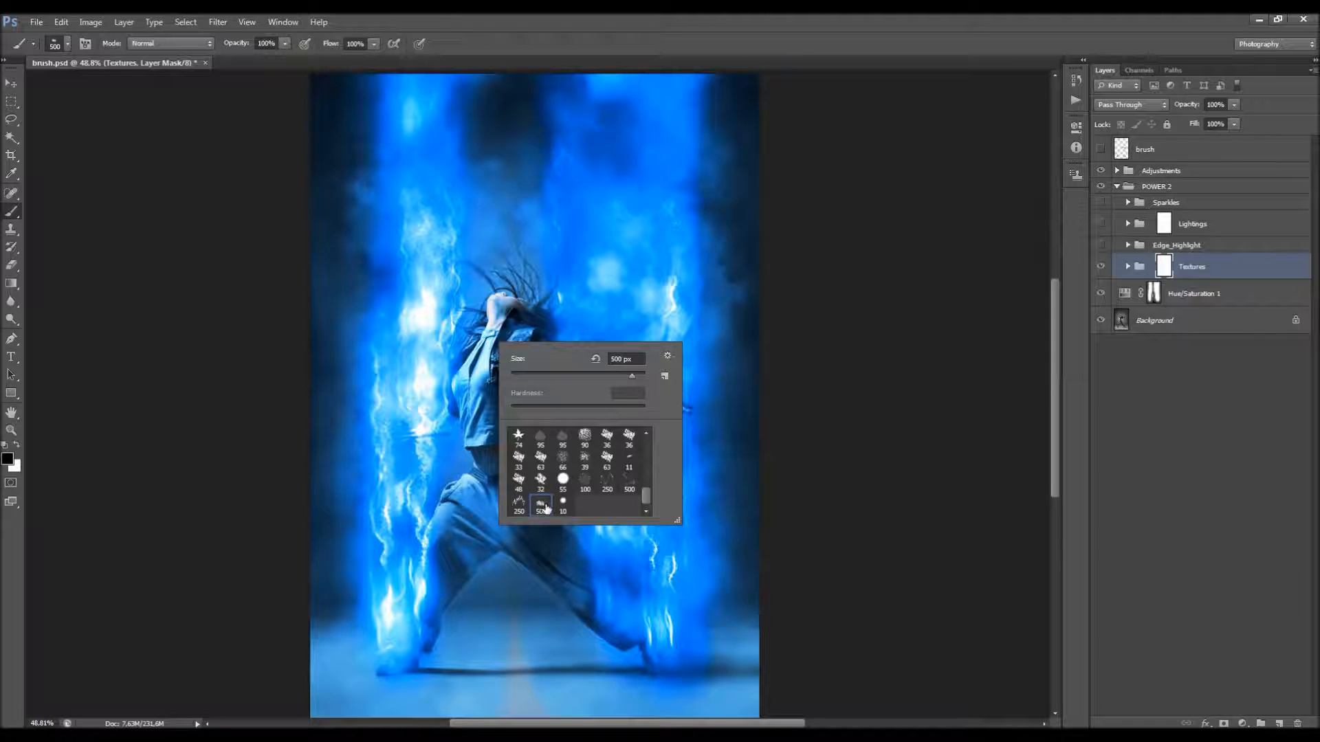
left_click(674, 90)
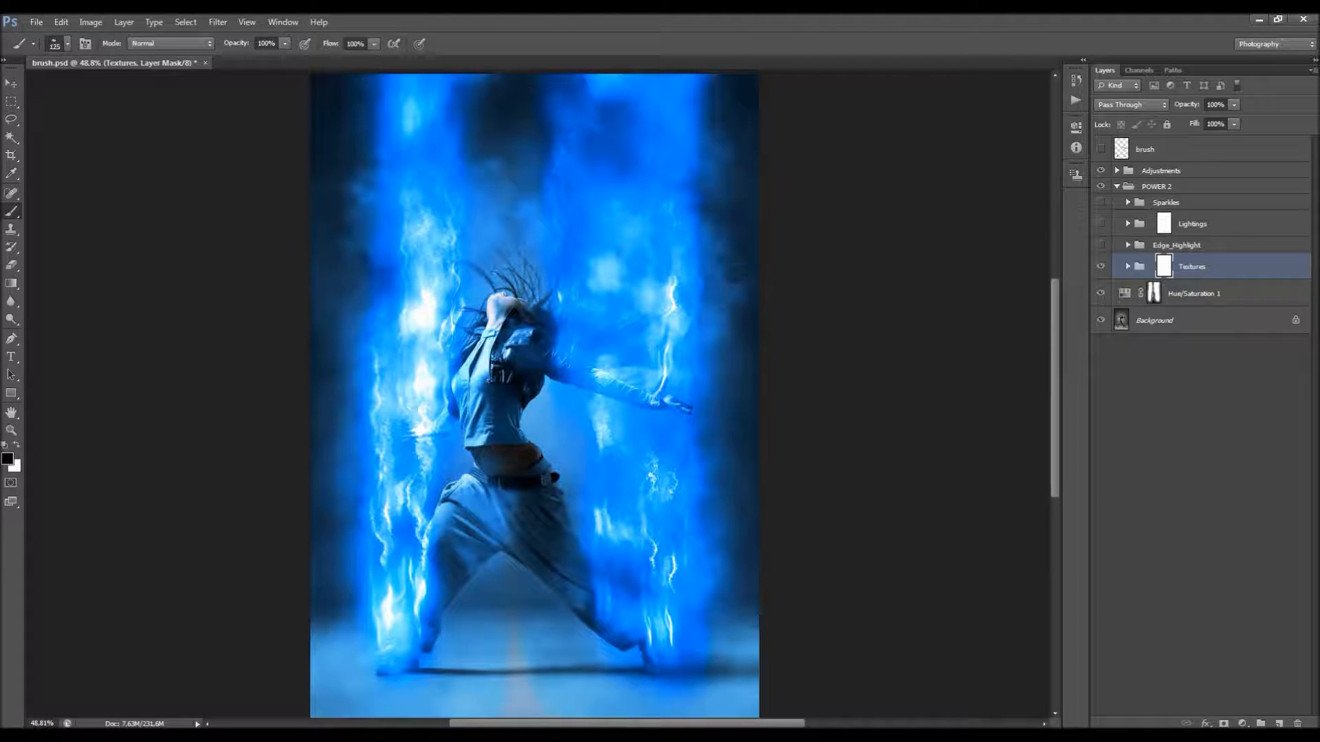
right_click(528, 220)
left_click(579, 63)
Step: Paint black on the Textures group mask to clear the effect above the dancer's head up to the image's upper edge
mouse_move(516, 230)
left_mouse_down()
mouse_move(510, 196)
mouse_move(492, 216)
mouse_move(502, 172)
left_mouse_up()
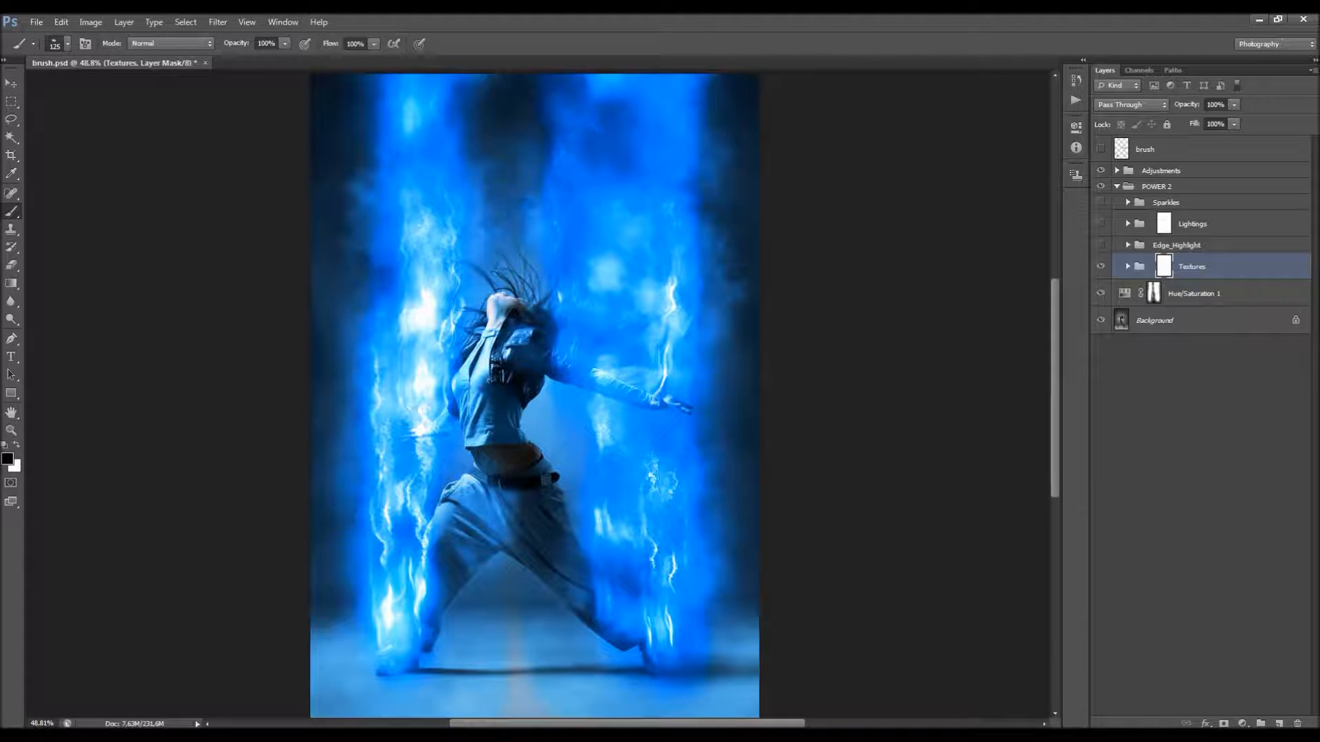
mouse_move(533, 237)
left_mouse_down()
mouse_move(521, 187)
mouse_move(481, 237)
mouse_move(490, 181)
left_mouse_up()
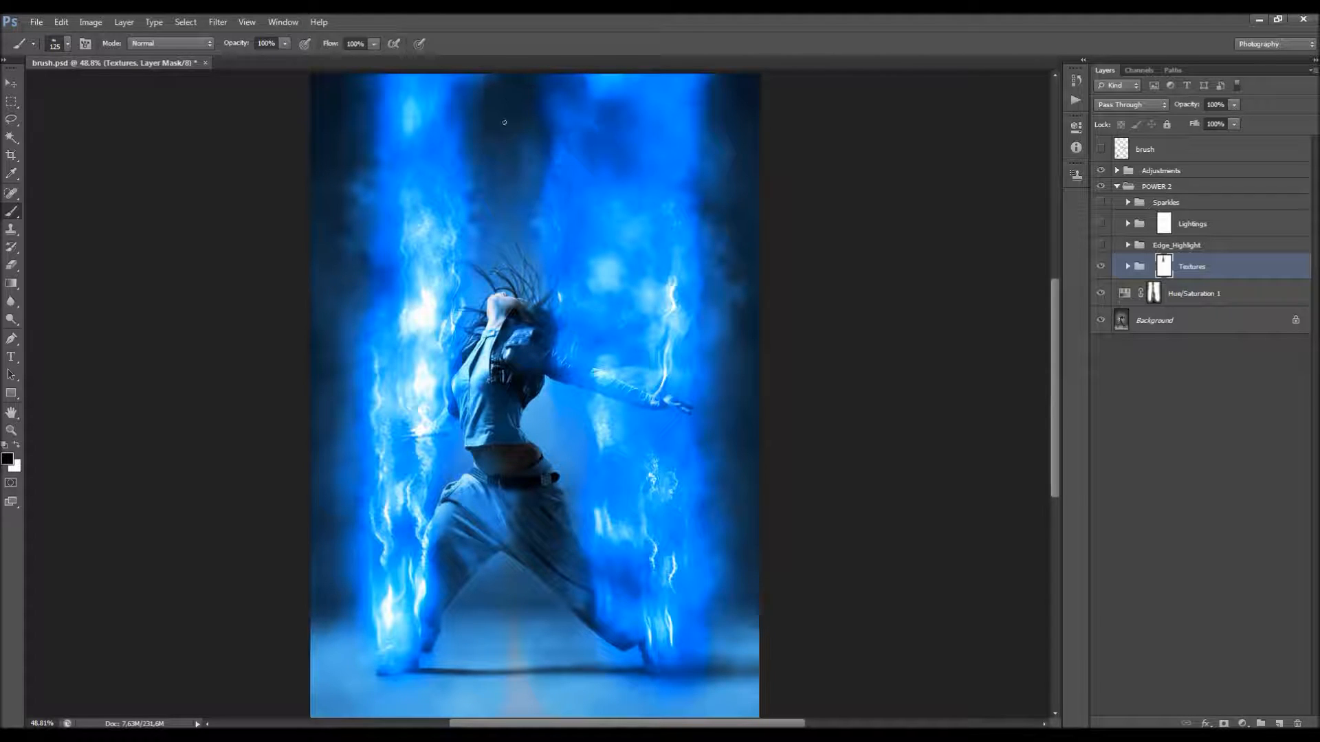
key("bracketright")
key("bracketright")
key("bracketright")
mouse_move(518, 139)
left_mouse_down()
mouse_move(497, 180)
mouse_move(511, 246)
mouse_move(509, 65)
left_mouse_up()
Step: Paint black on the Textures group mask with a 200 px brush between the dancer's legs and up over the body
key("bracketleft")
key("bracketleft")
key("bracketleft")
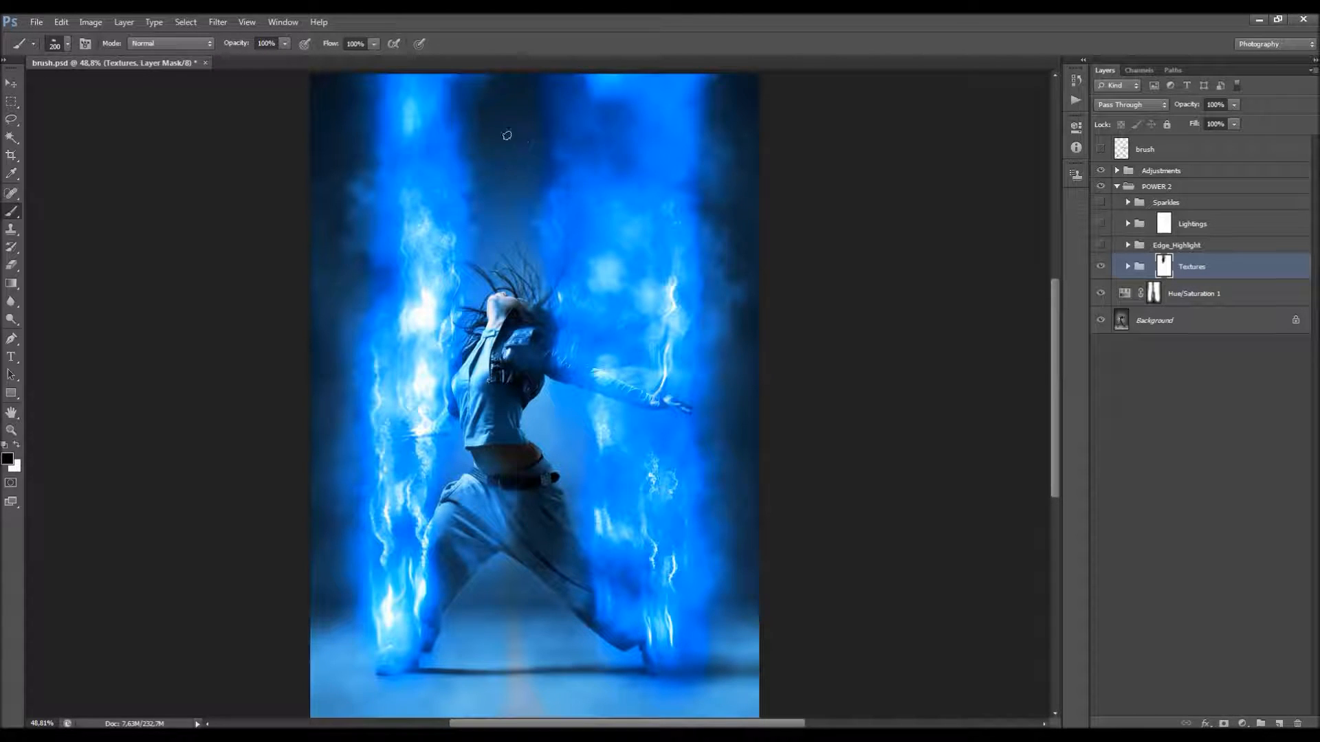
scroll(504, 413, "down", 1)
mouse_move(507, 541)
left_mouse_down()
mouse_move(506, 483)
mouse_move(498, 543)
mouse_move(493, 505)
mouse_move(473, 553)
mouse_move(486, 530)
mouse_move(499, 570)
mouse_move(515, 541)
left_mouse_up()
mouse_move(496, 605)
left_mouse_down()
mouse_move(501, 493)
mouse_move(517, 468)
left_mouse_up()
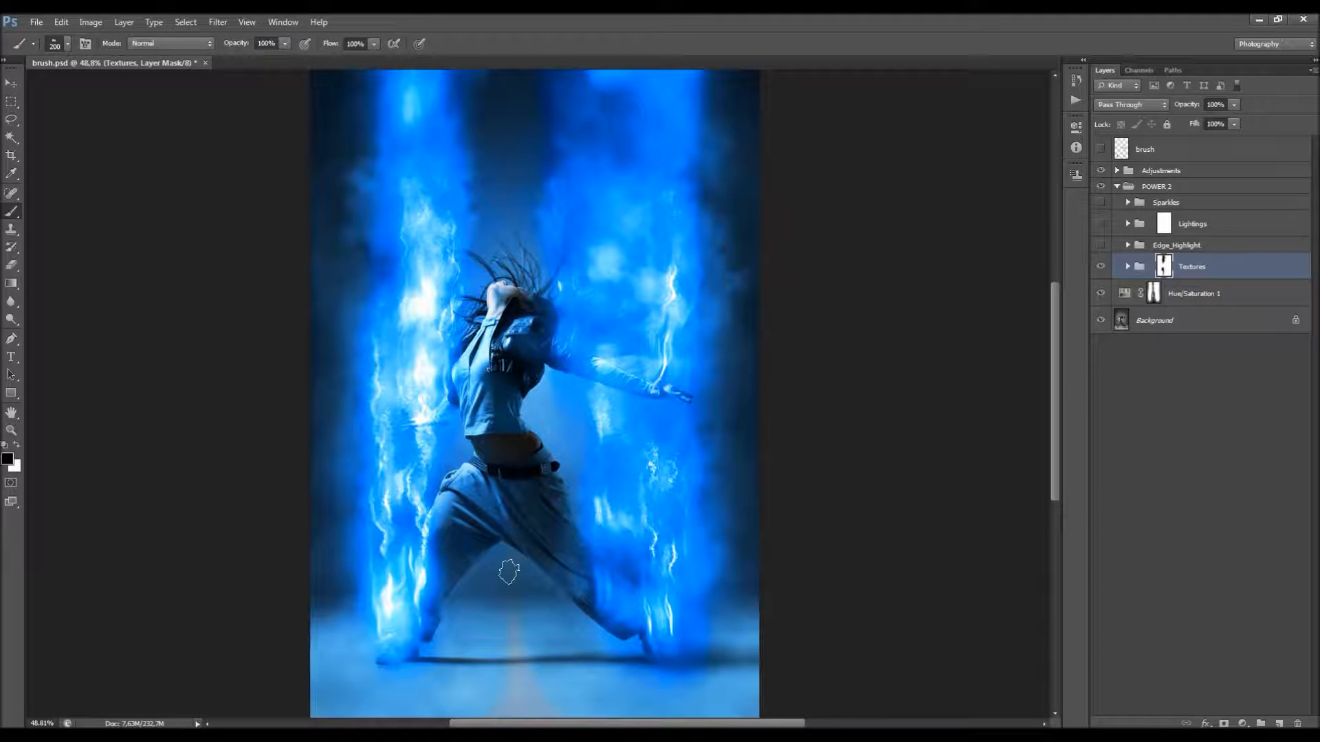
Step: Compare the image with and without the Textures group, and turn on the Edge_Highlight group, previewing it on and off
left_click(1098, 268)
left_click(1098, 268)
left_click(1115, 246)
left_click(1101, 246)
left_click(1101, 246)
left_click(1100, 246)
key("v")
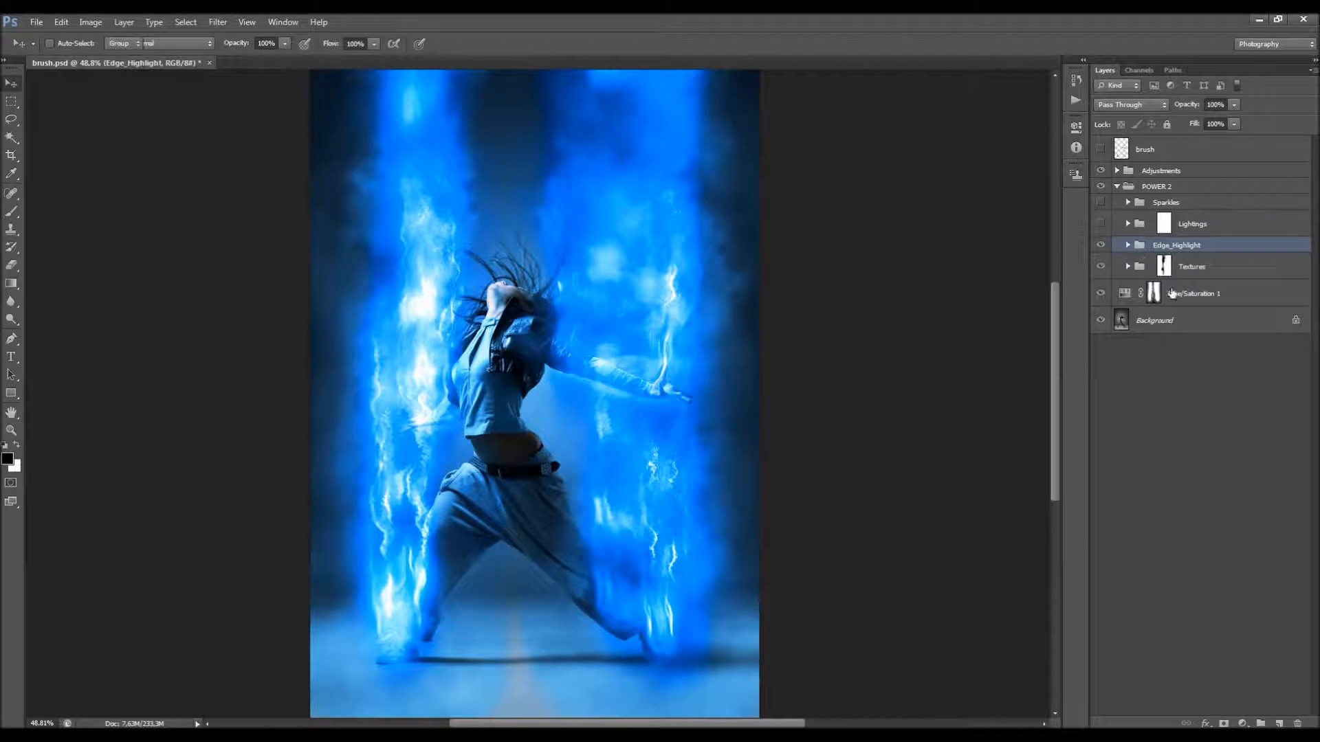
left_click(1100, 246)
left_click(1101, 245)
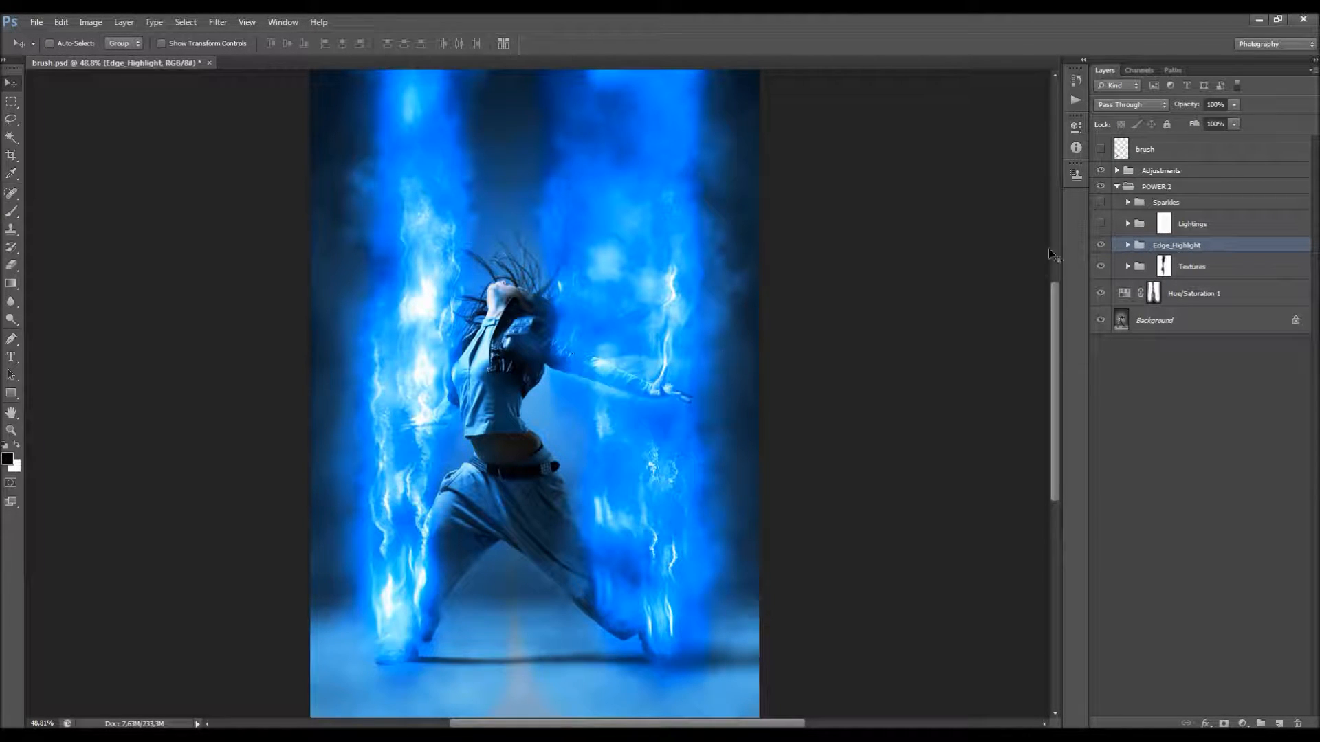
Step: Expand the Edge_Highlight group, preview the EH_1 layer on and off, and examine its opacity setting
left_click(1128, 245)
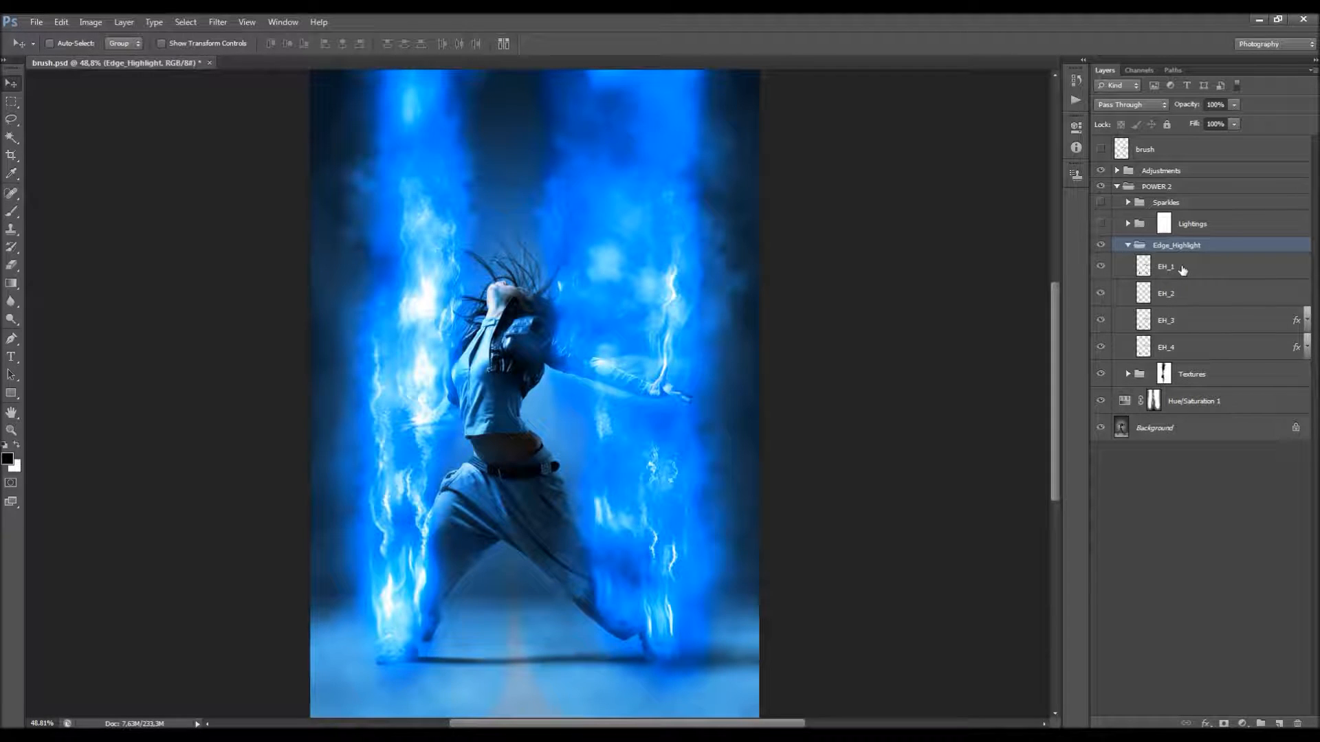
left_click(1195, 269)
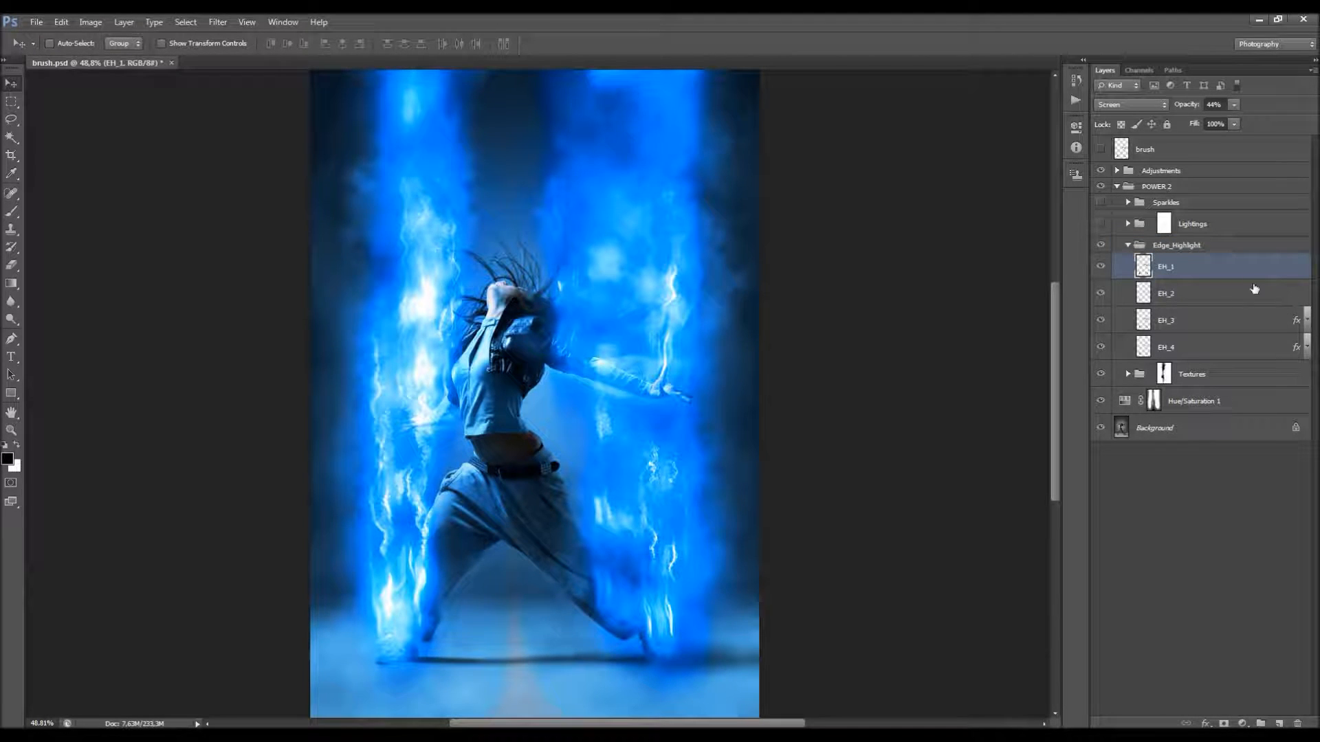
left_click(1102, 269)
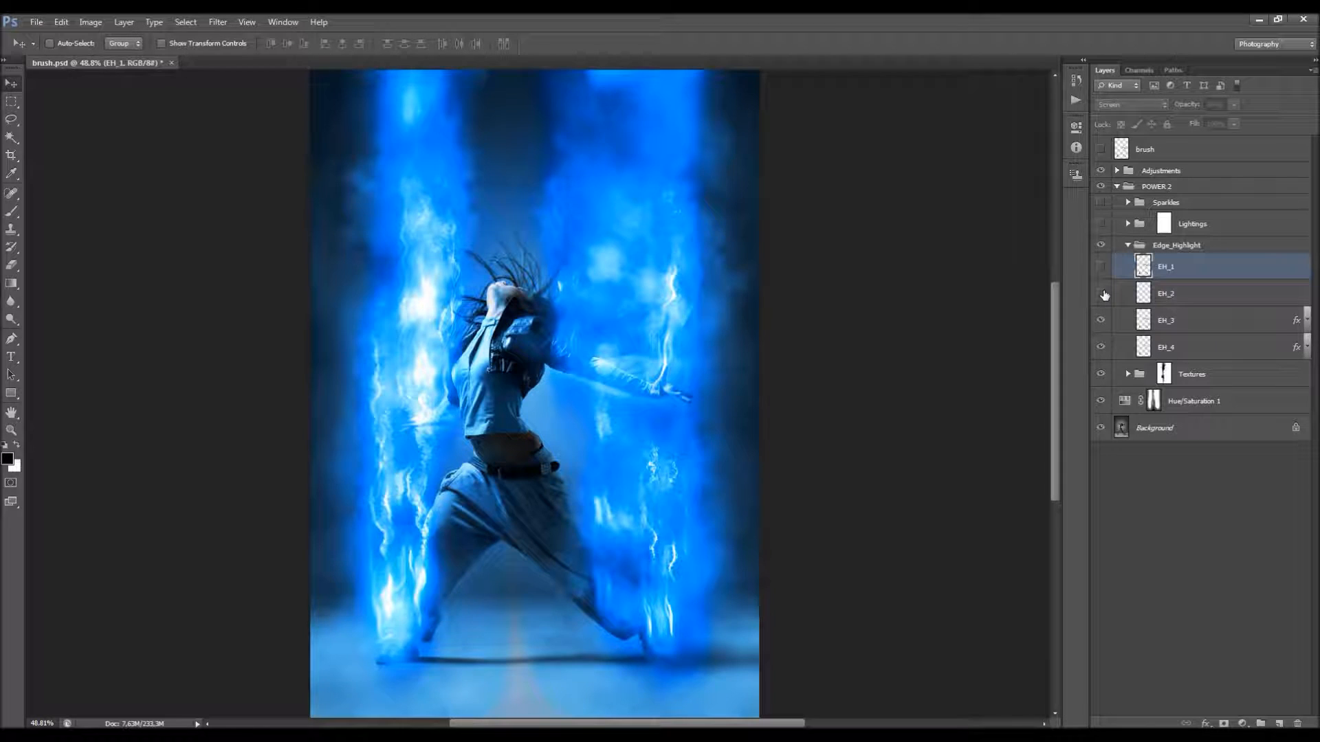
left_click(1099, 270)
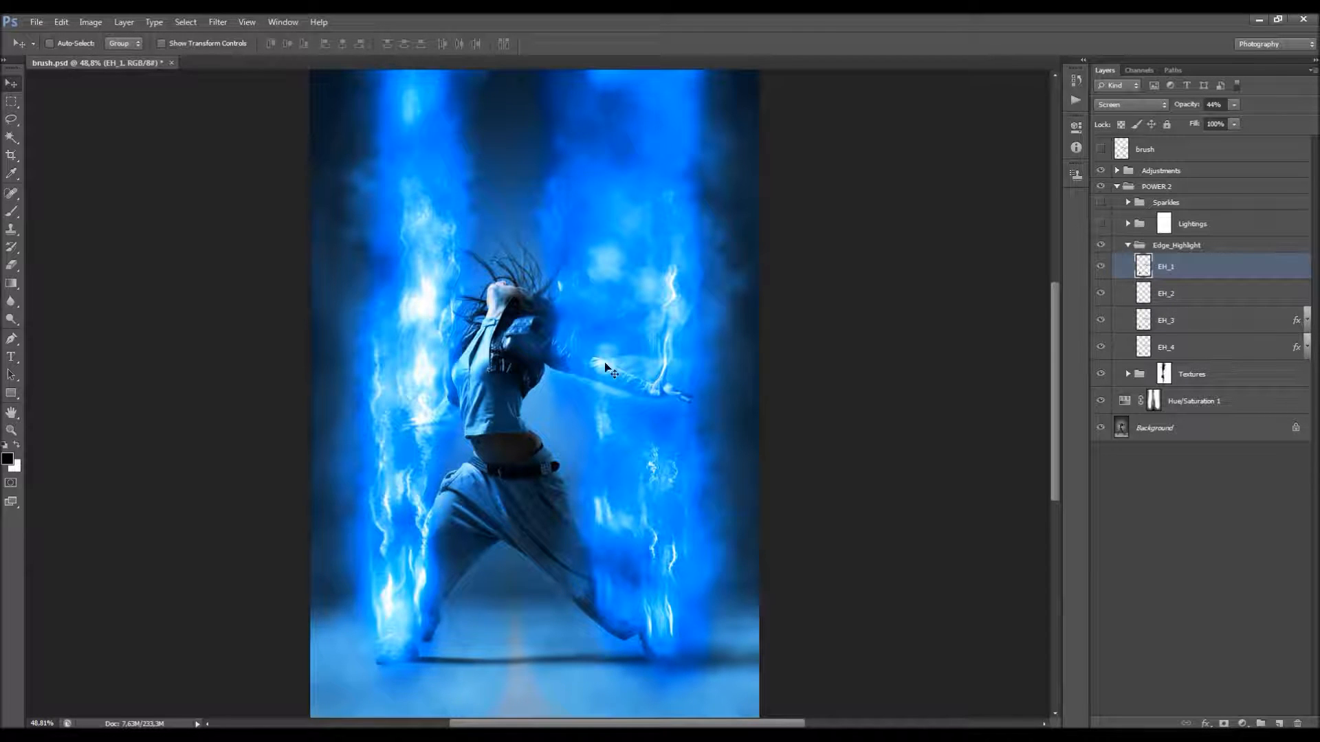
left_click(1190, 294)
left_click(1198, 270)
left_click_drag(1196, 110, 1206, 108)
left_click_drag(1192, 105, 1187, 105)
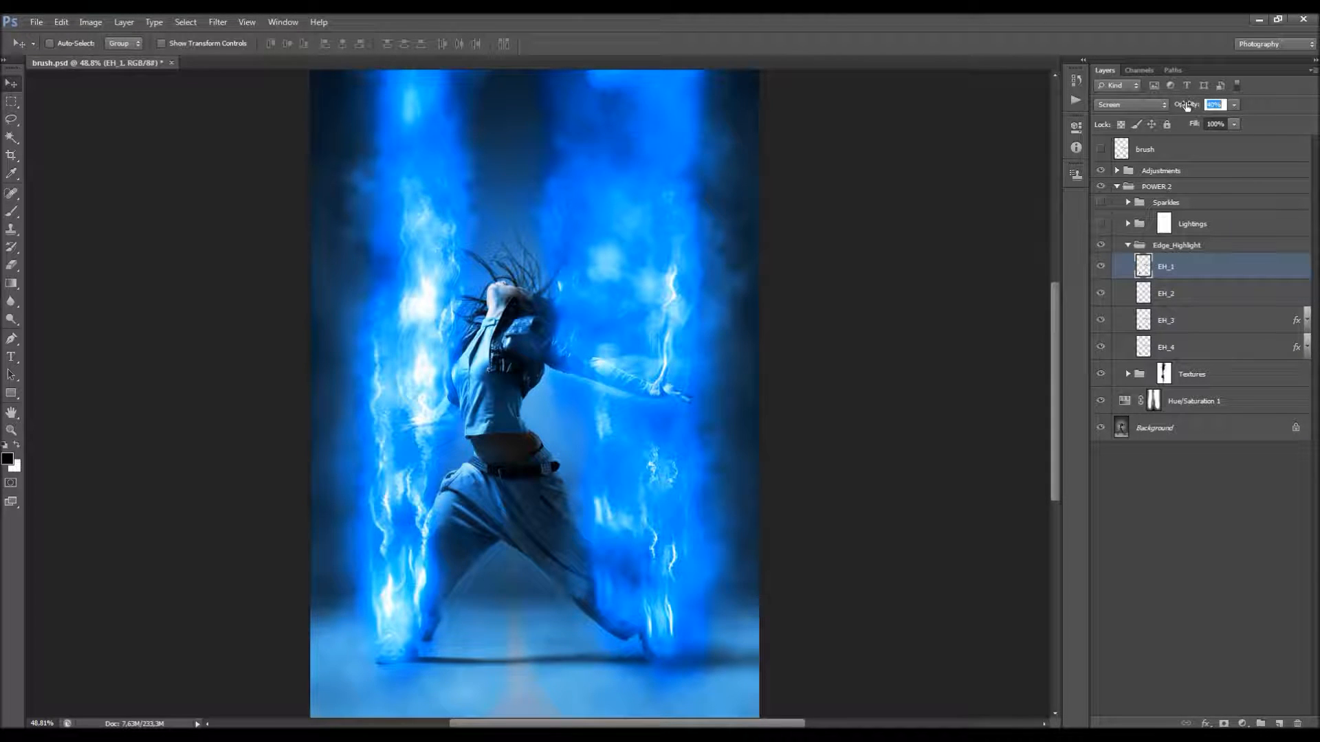
Step: Compare the image with and without the EH_2 layer, looking closely at the dancer's outstretched arm
left_click(1120, 294)
left_click(1101, 294)
left_click(1102, 294)
scroll(608, 375, "up", 2)
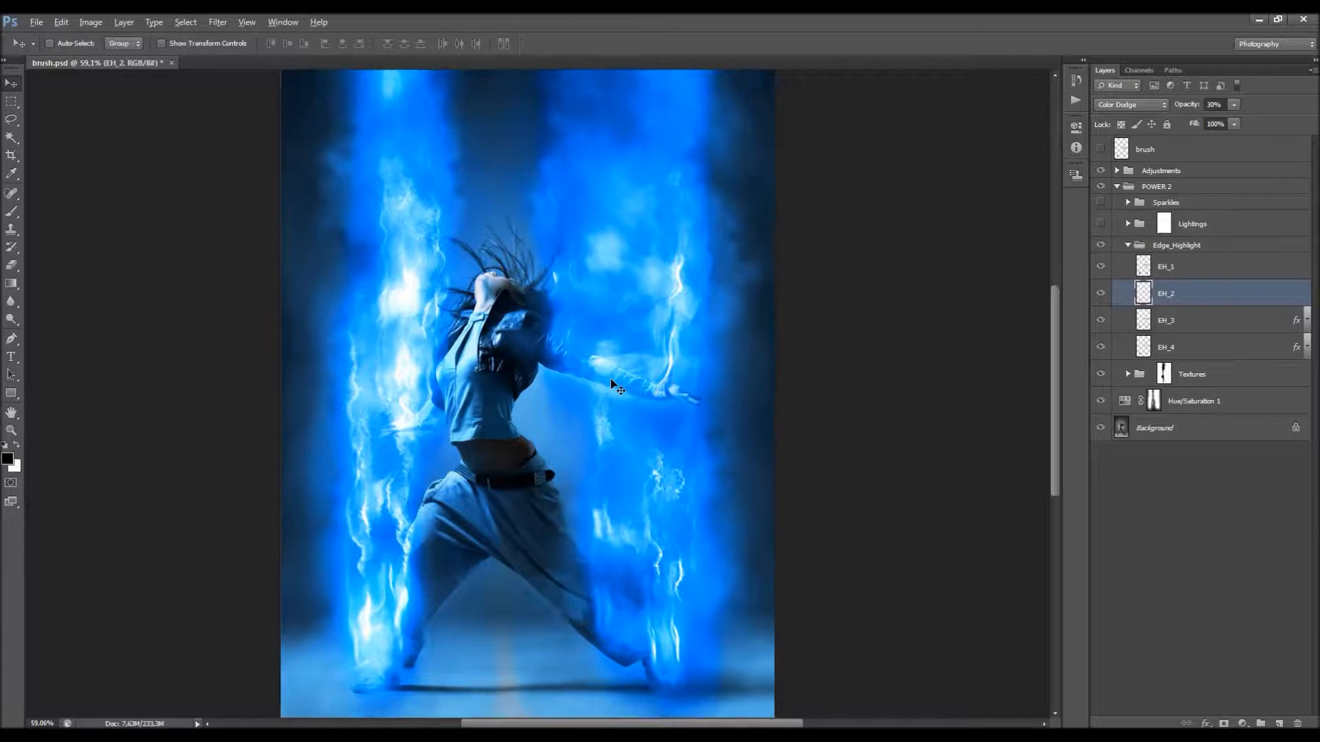
Step: Reveal the effects of the EH_3 layer and preview the image with and without them
left_click(1230, 322)
left_click(1306, 320)
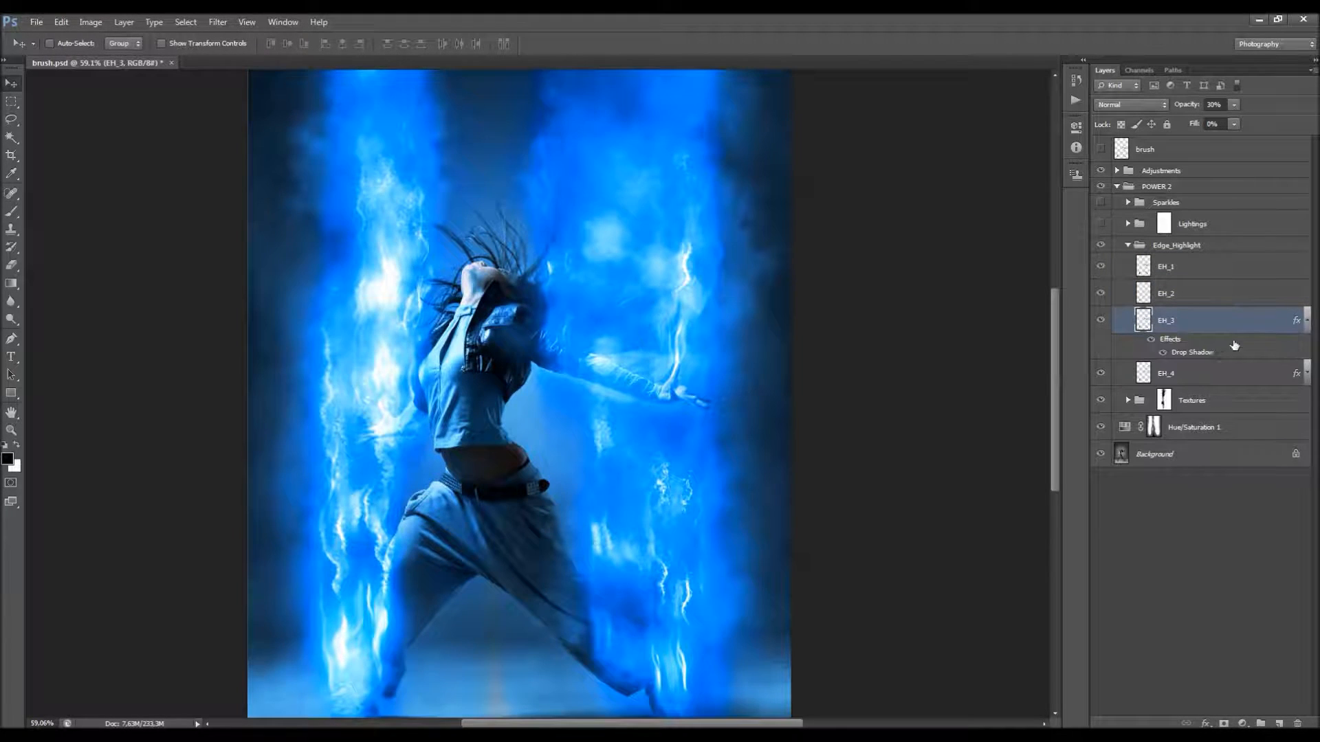
left_click(1151, 341)
left_click(1151, 341)
left_click(1102, 321)
left_click(1103, 321)
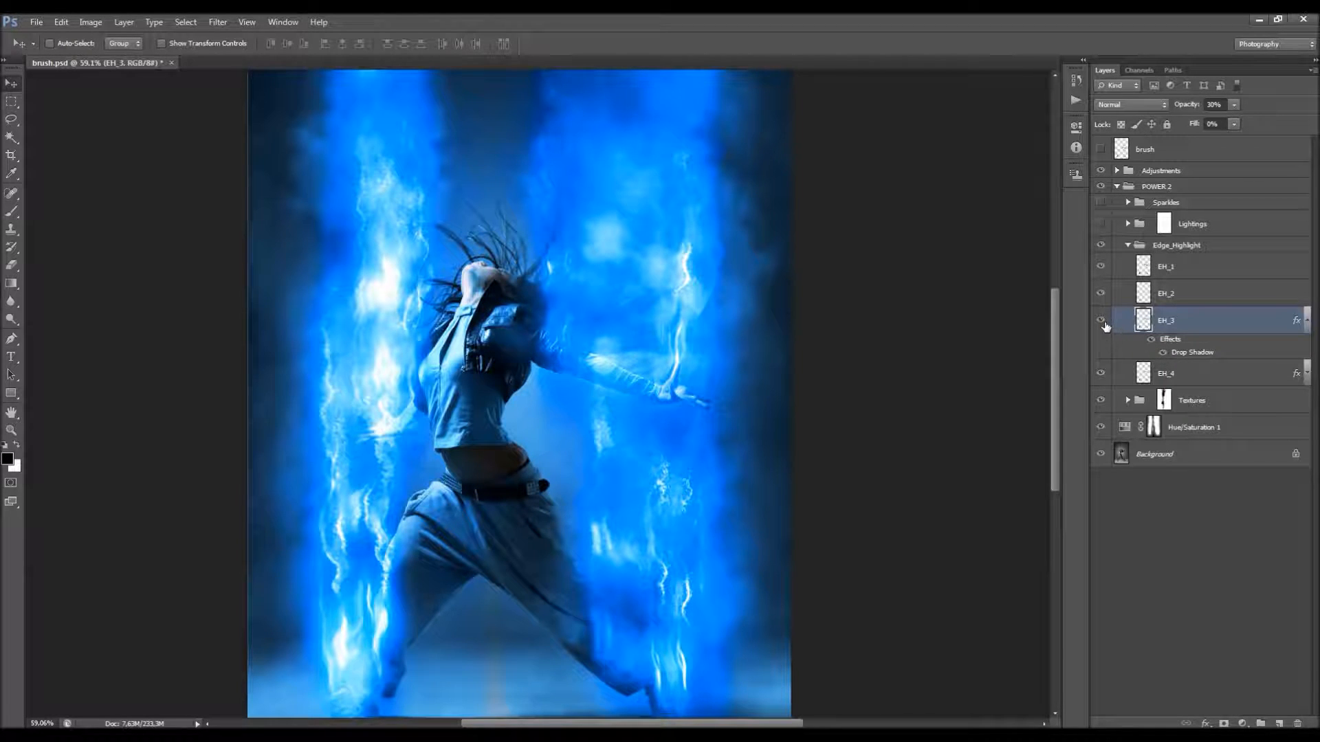
Step: Review the Drop Shadow settings of EH_3, close them, and compare the image with the layer's effects off and on
double_click(1197, 353)
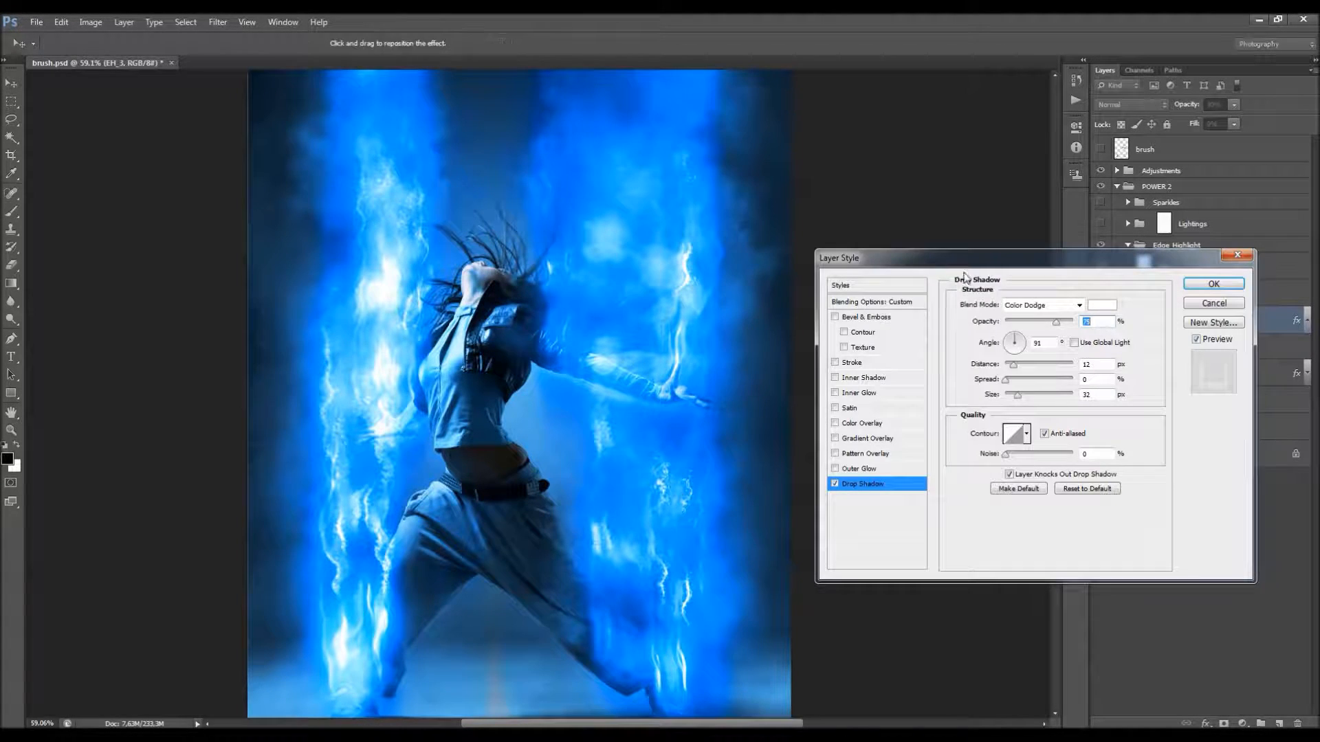
left_click_drag(963, 263, 991, 275)
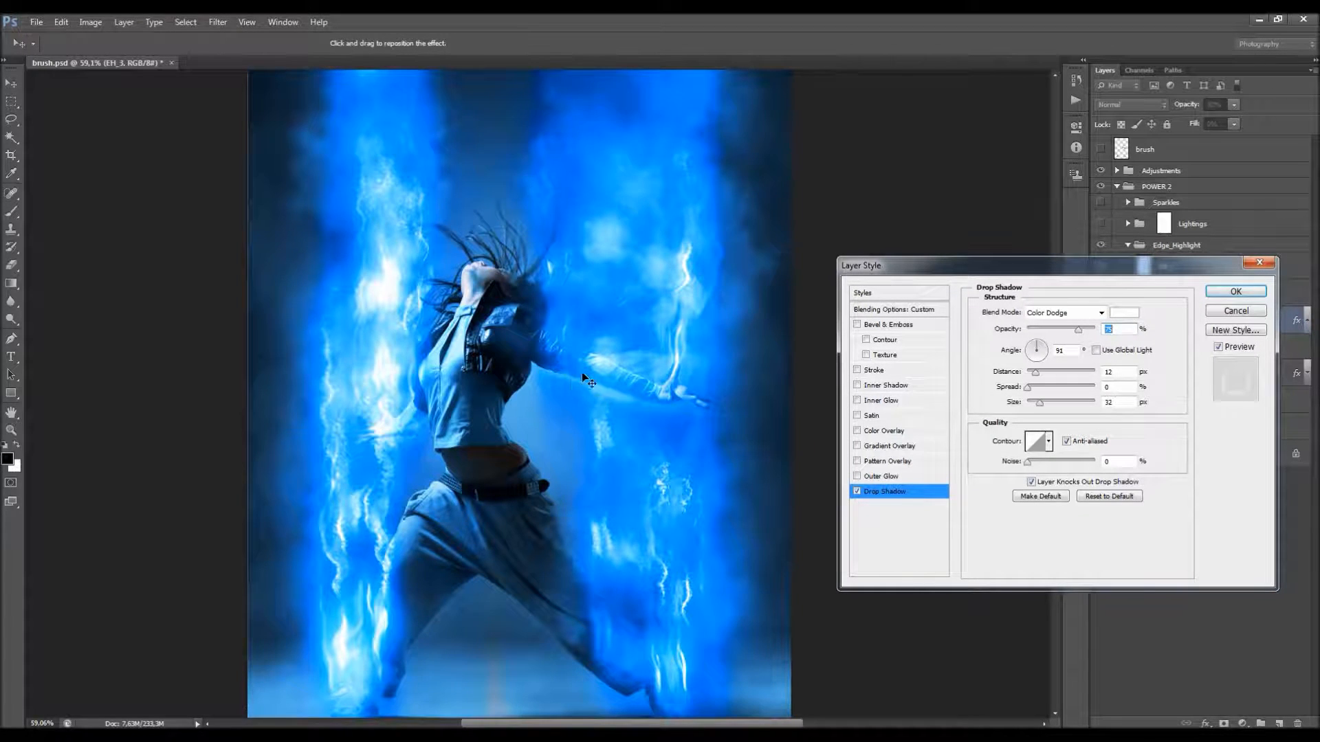
left_click_drag(1123, 372, 1090, 391)
left_click(1235, 291)
left_click(1153, 340)
left_click(1153, 340)
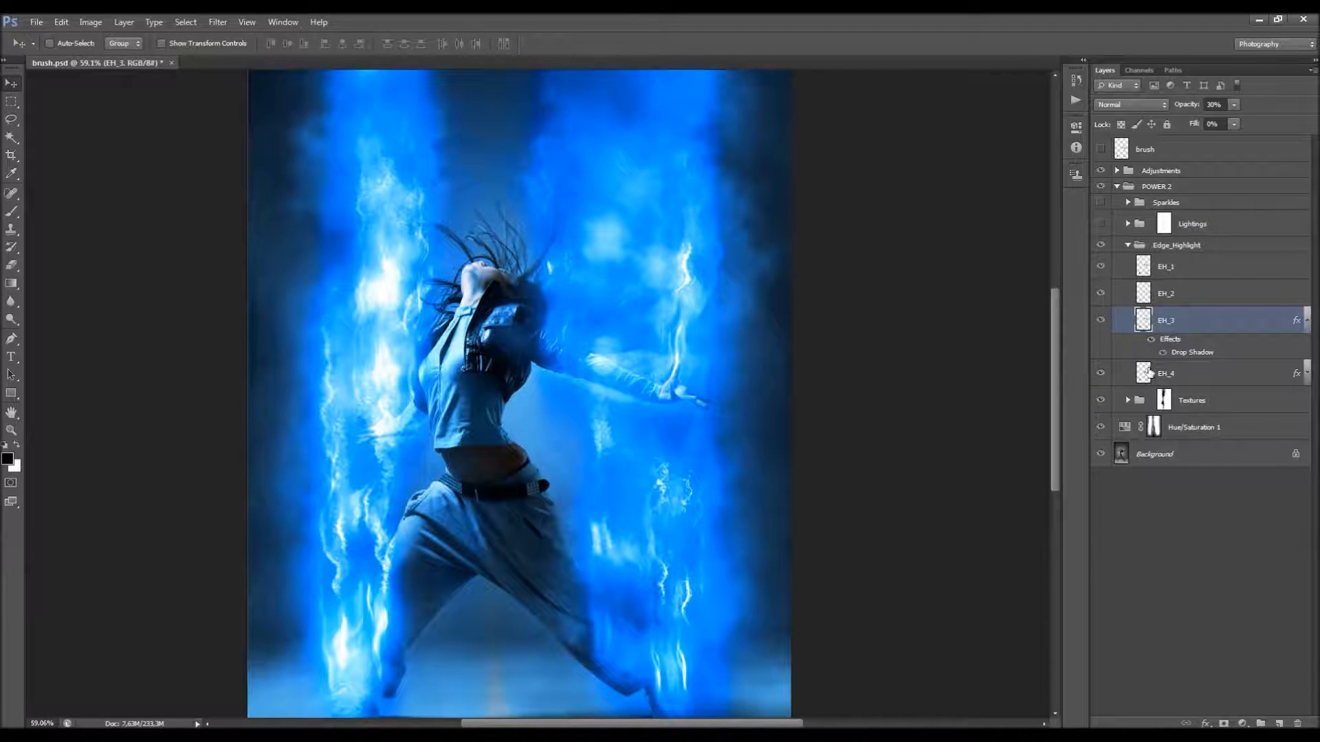
Step: Compare the image with and without the EH_4 layer and reveal its effects
left_click(1208, 381)
left_click(1102, 377)
left_click(1101, 375)
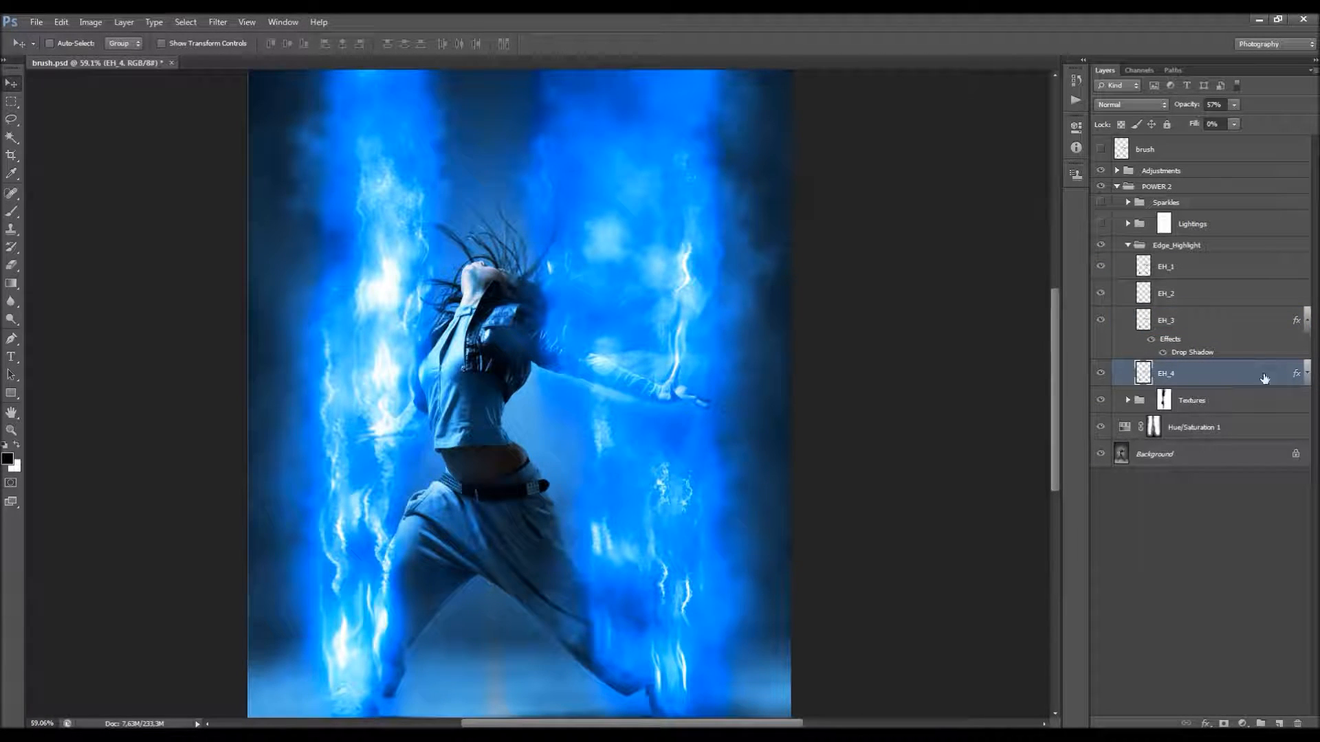
left_click(1308, 374)
Step: Open the Drop Shadow settings of EH_4, preview the shadow off and on, and close them with it enabled
double_click(1192, 406)
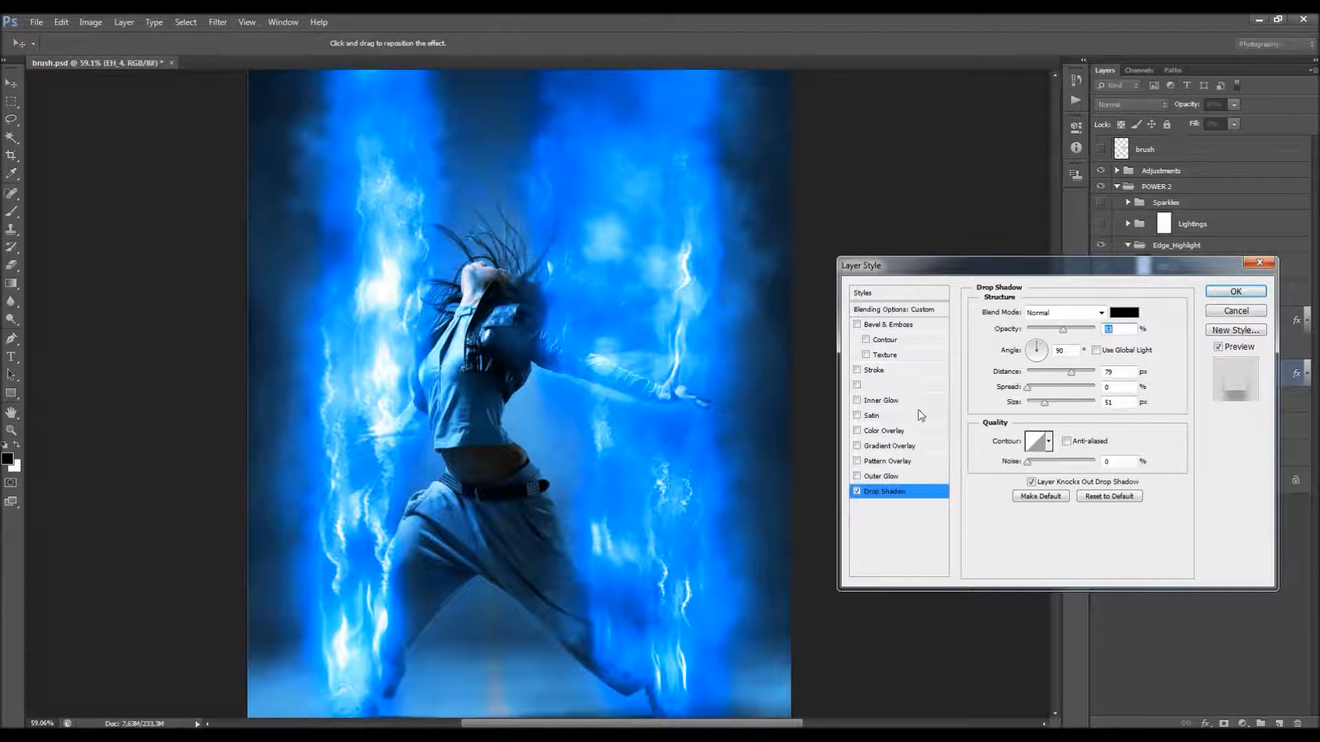
left_click(856, 491)
left_click(854, 491)
left_click(856, 491)
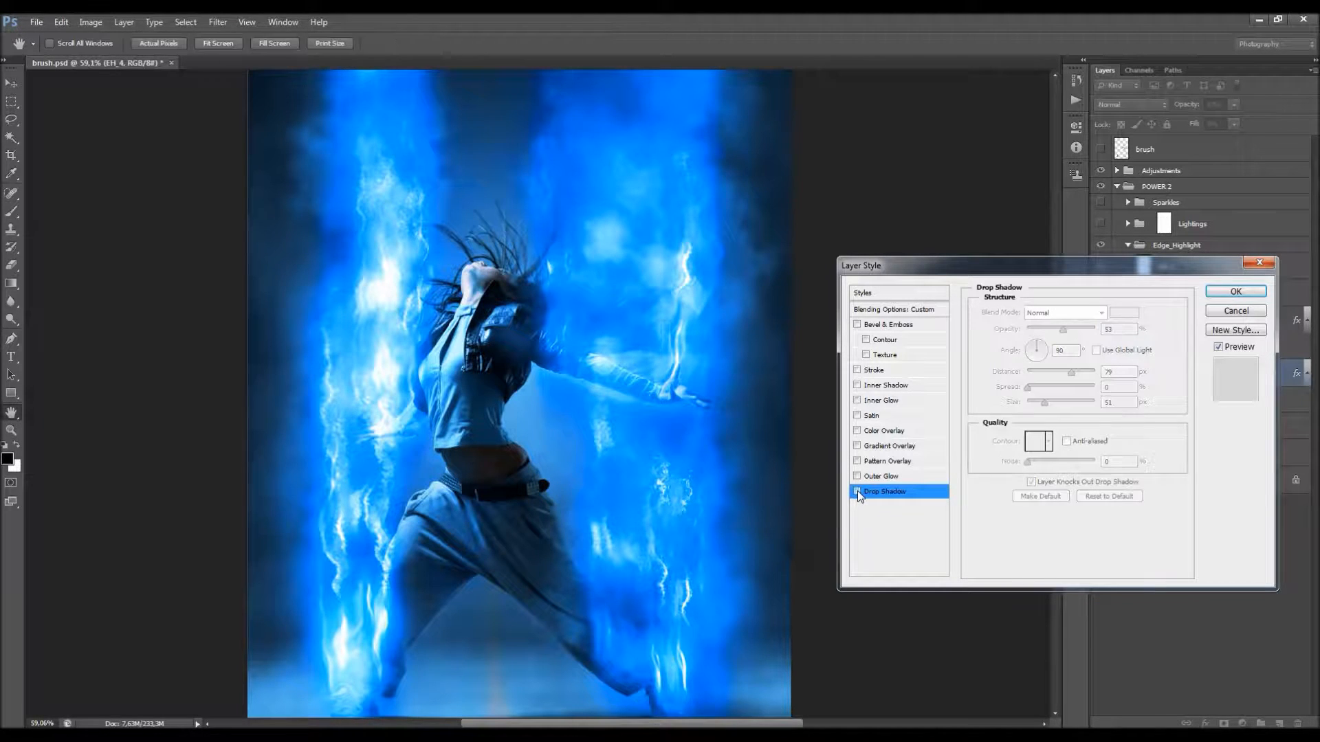
left_click(856, 490)
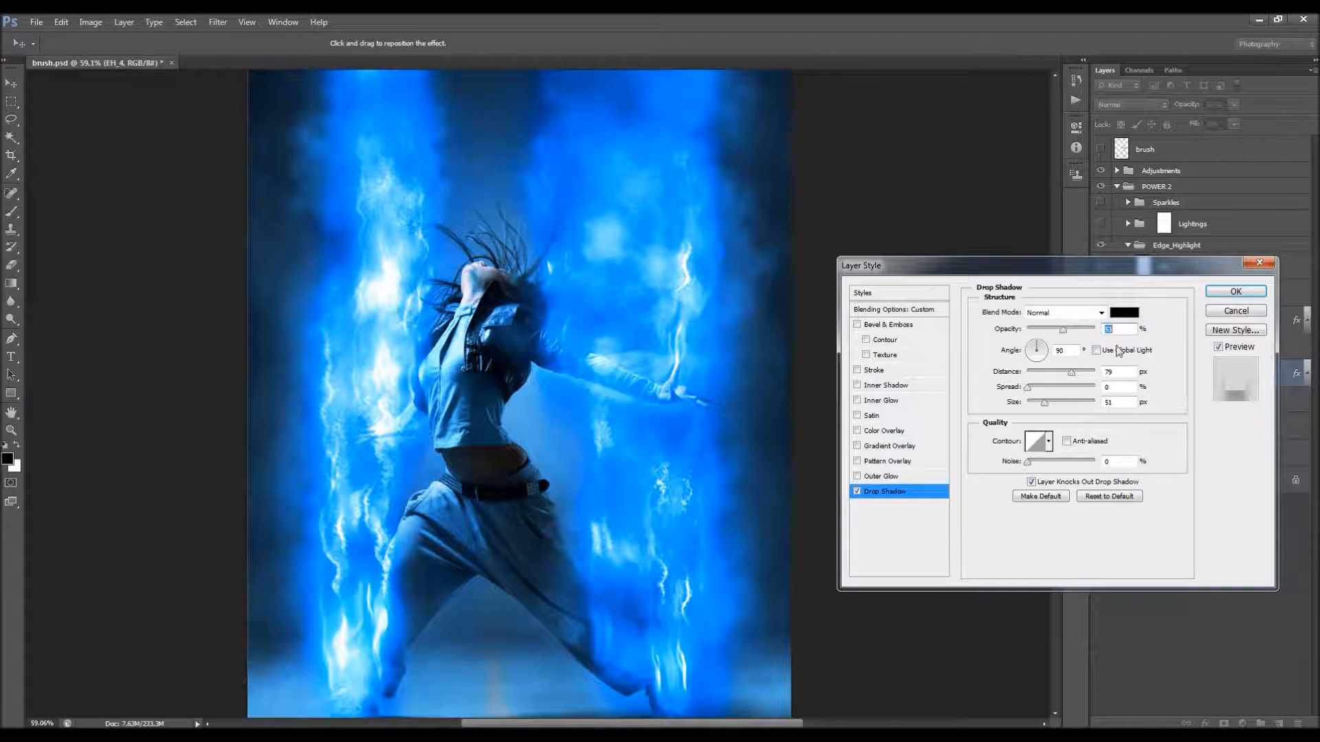
left_click(1235, 292)
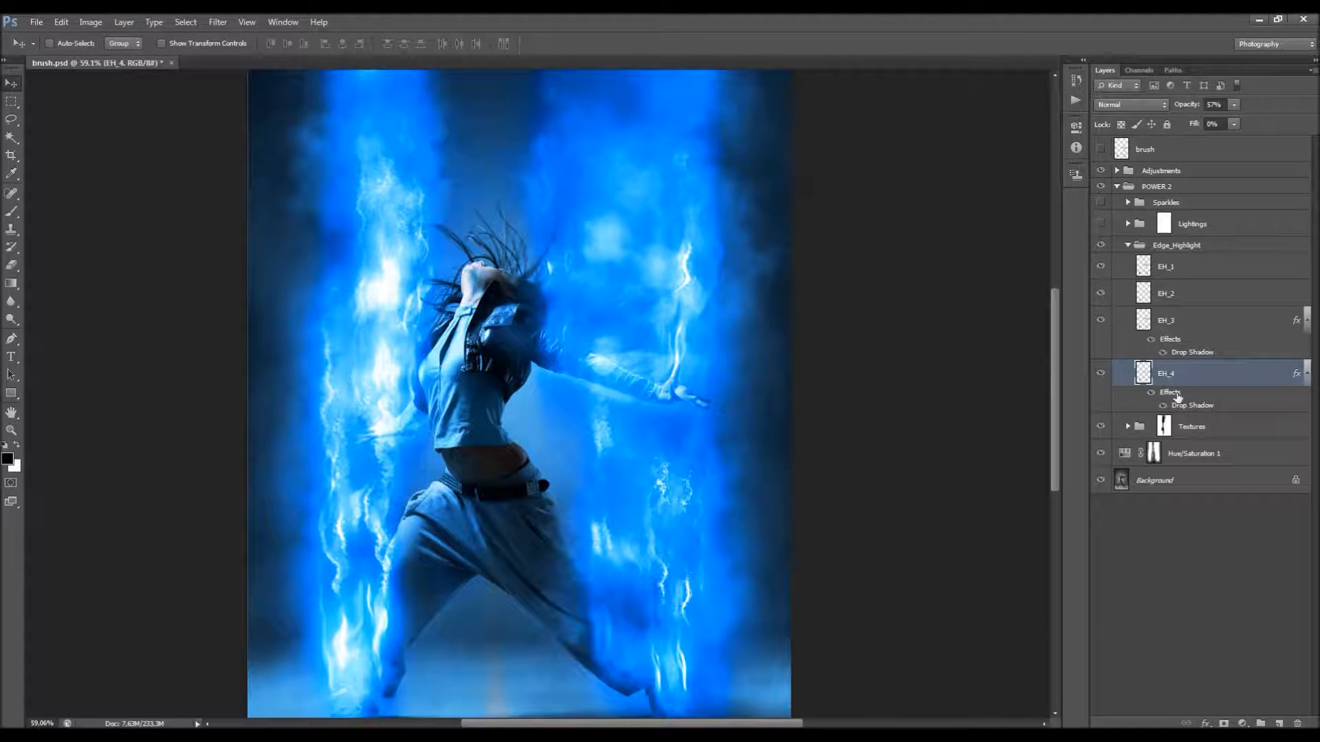
Step: Collapse the Edge_Highlight group, turn on the Lightings group and expand it
left_click(1128, 245)
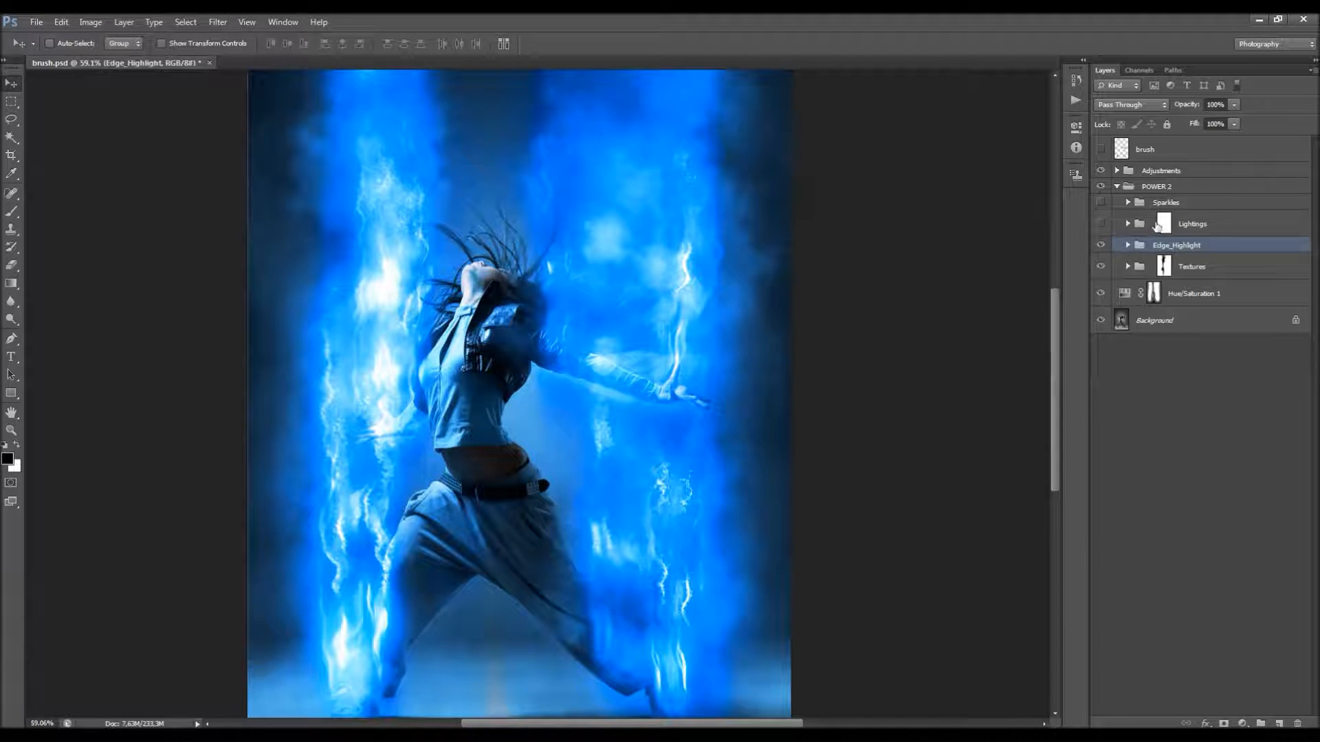
left_click(1158, 205)
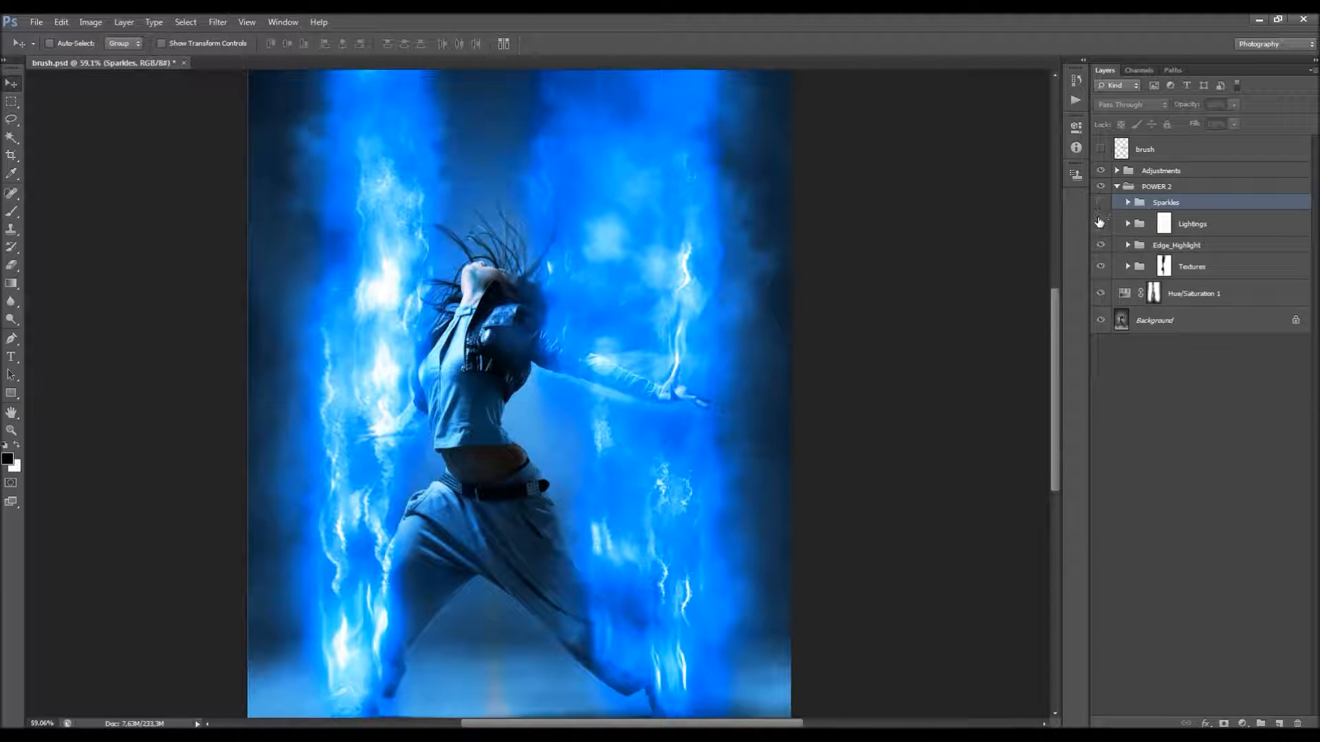
left_click(1193, 227)
left_click(1101, 224)
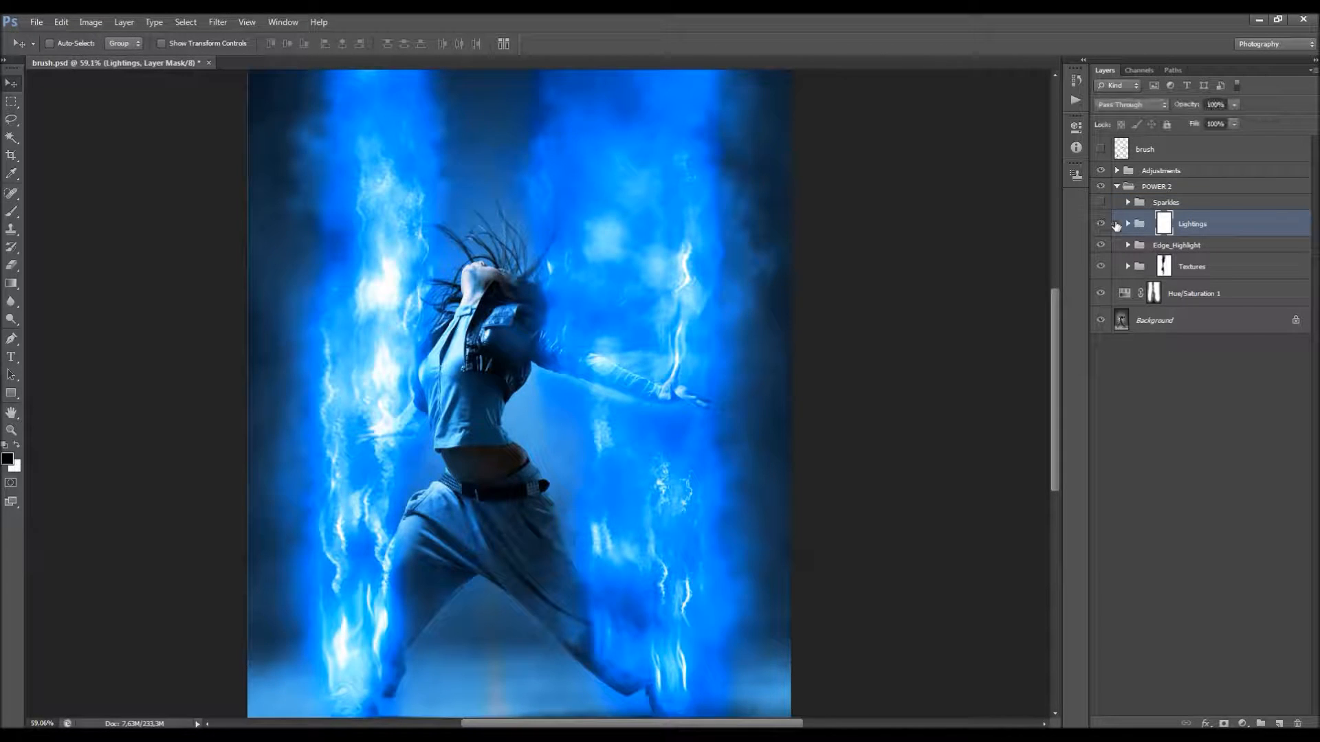
left_click(1128, 224)
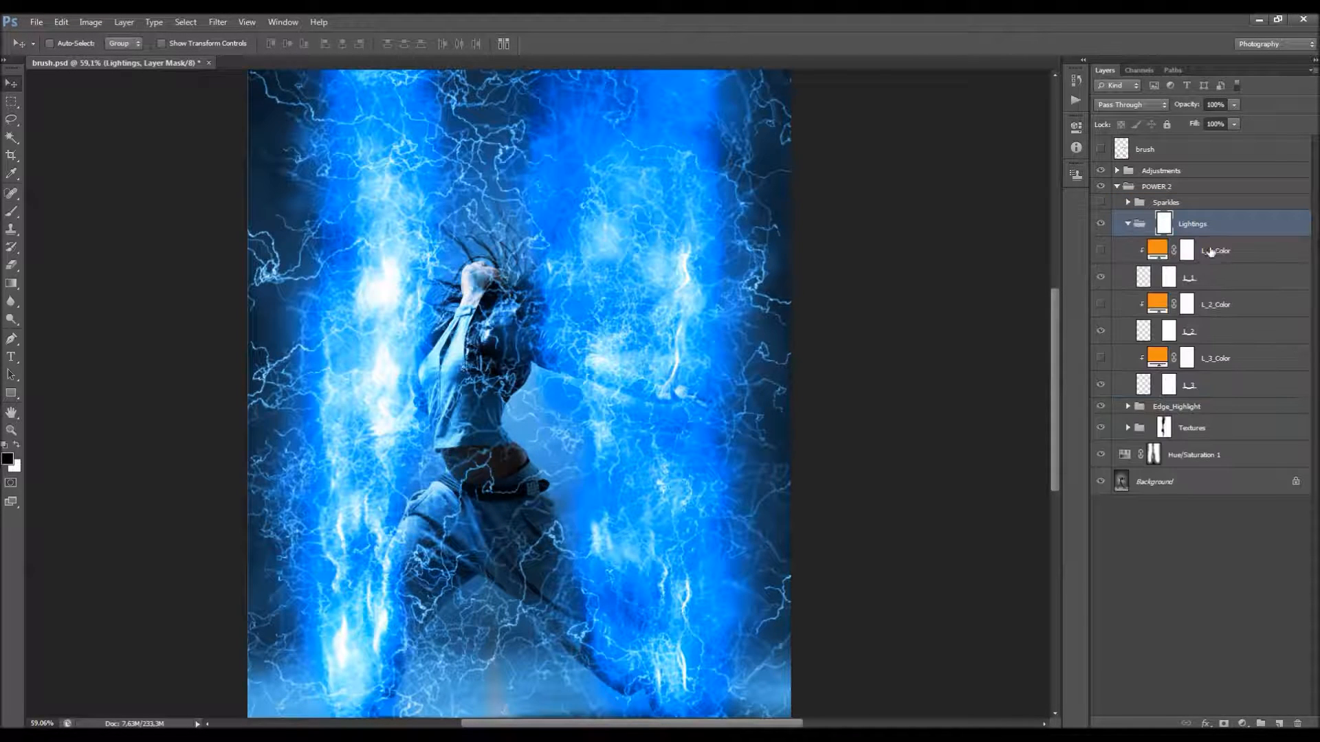
Step: Look over the three lightning color layers, hide the lightning layers, and show them again one by one from L_3 to L_1
left_click(1216, 364)
left_click(1218, 311)
left_click(1216, 261)
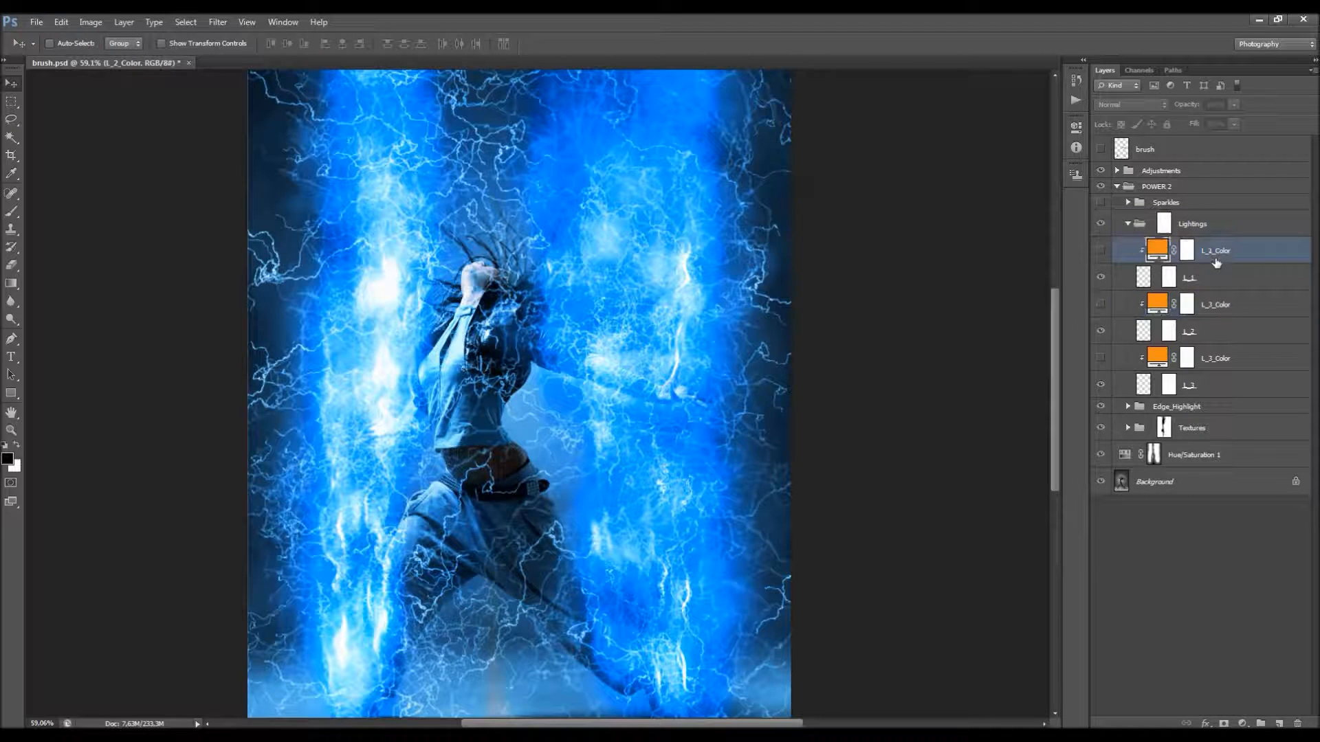
left_click(1101, 277)
left_click(1102, 386)
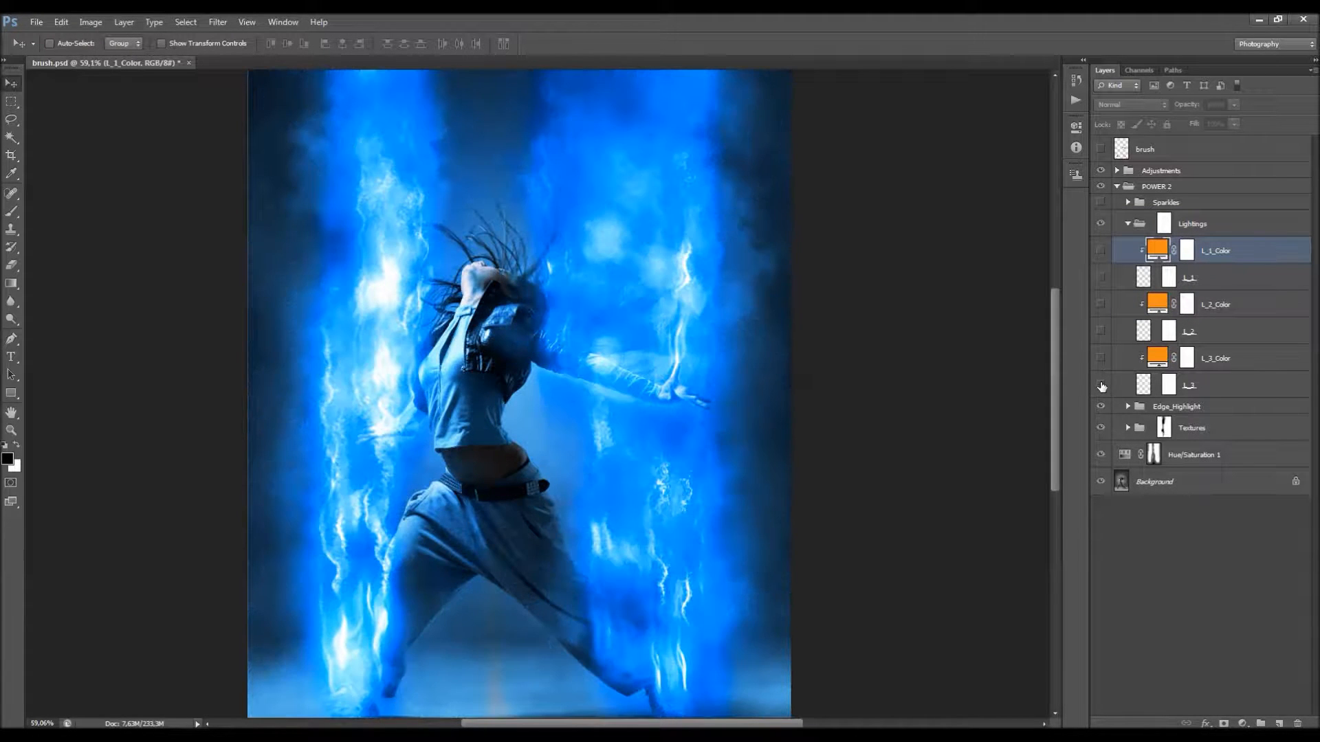
left_click(1102, 386)
left_click(1101, 330)
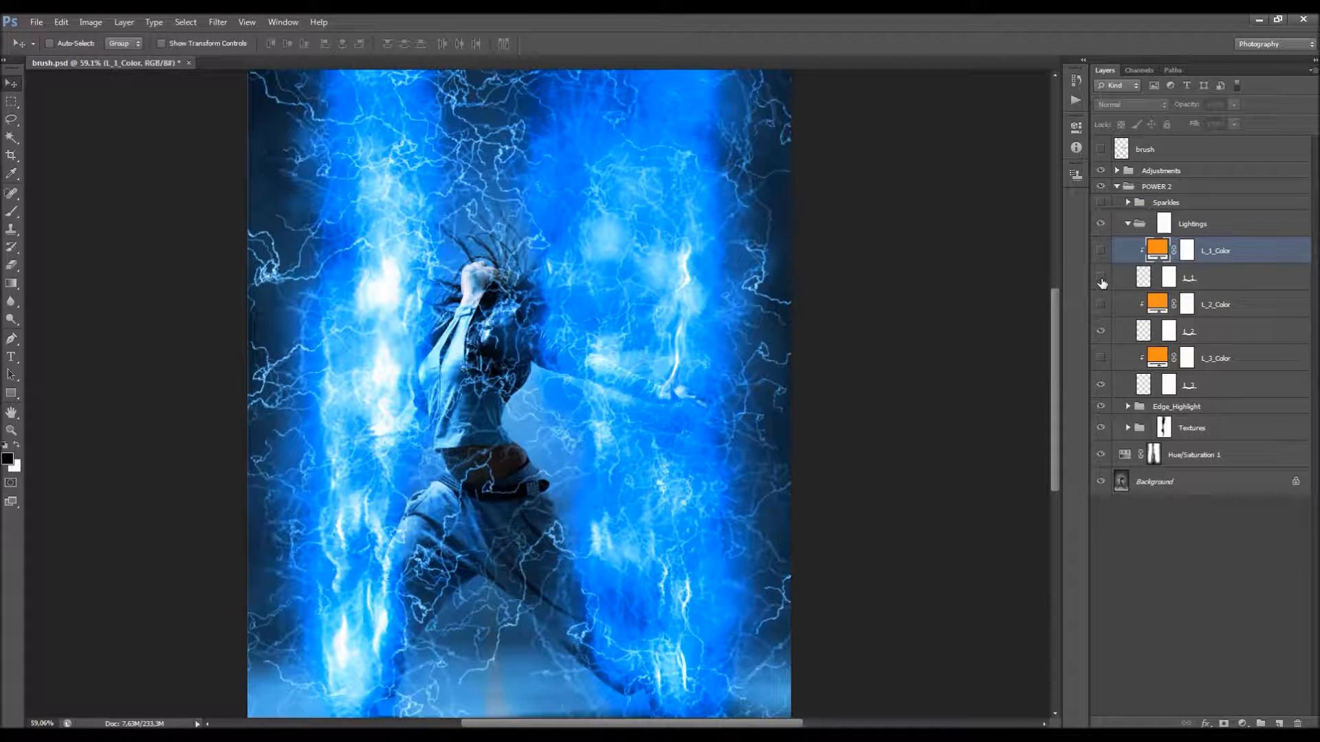
left_click(1101, 279)
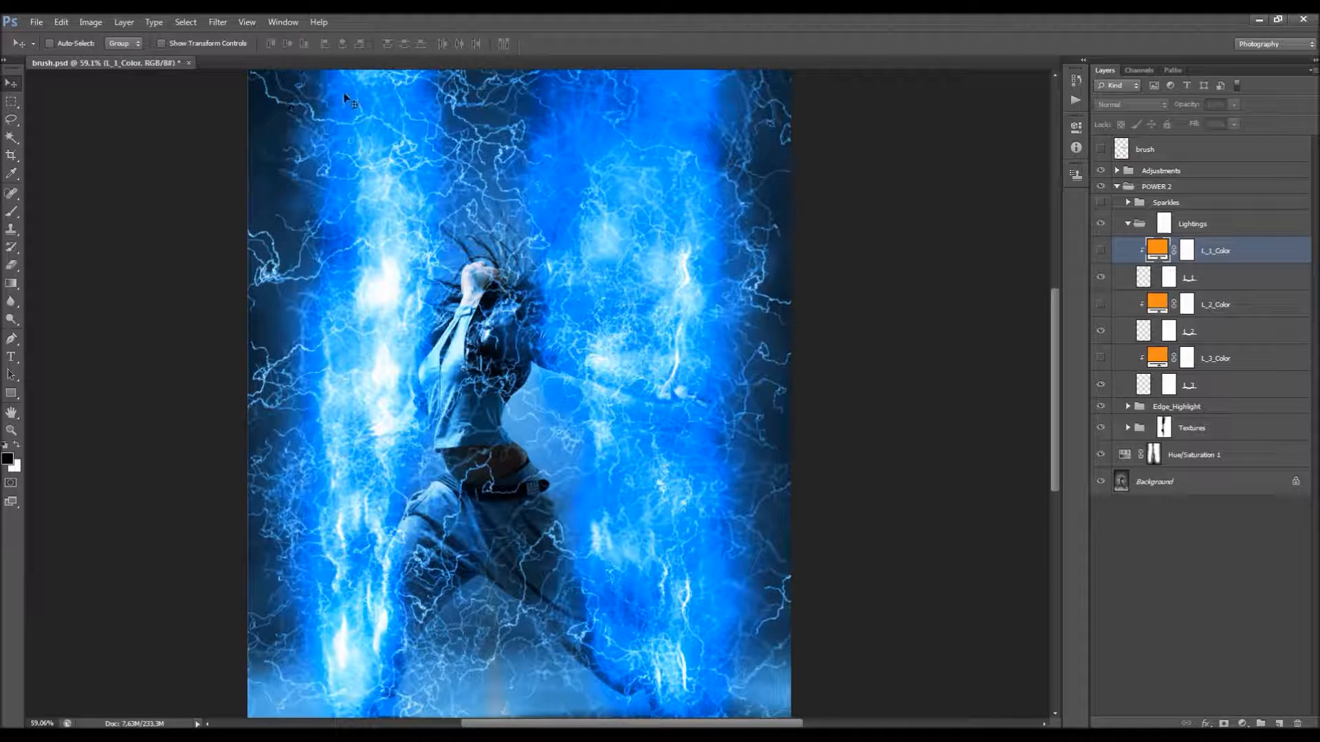
Step: Select the L_1 layer mask and compare the image with and without that lightning layer
left_click(1168, 278)
left_click(1102, 279)
left_click(1102, 279)
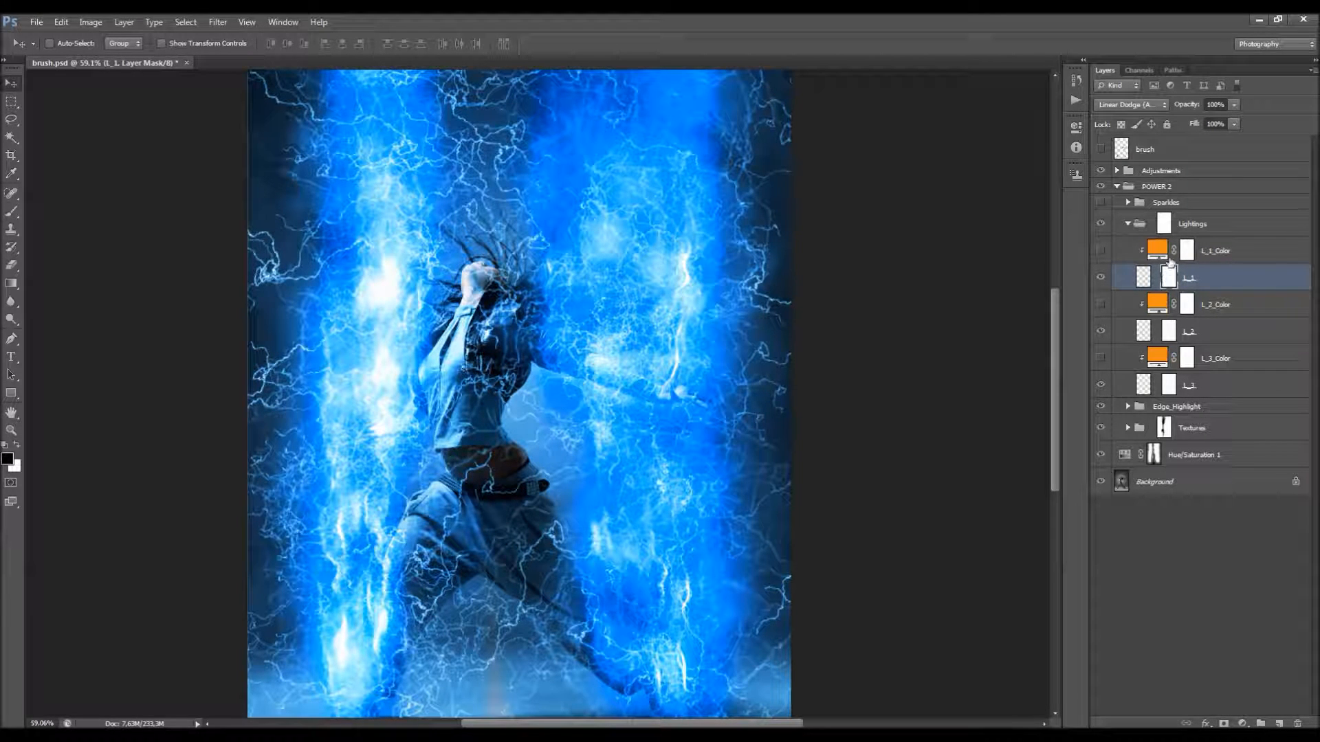
Step: Target the Lightings group's mask, leaving the group expanded and the whole image in view
left_click(1129, 225)
left_click(1165, 223)
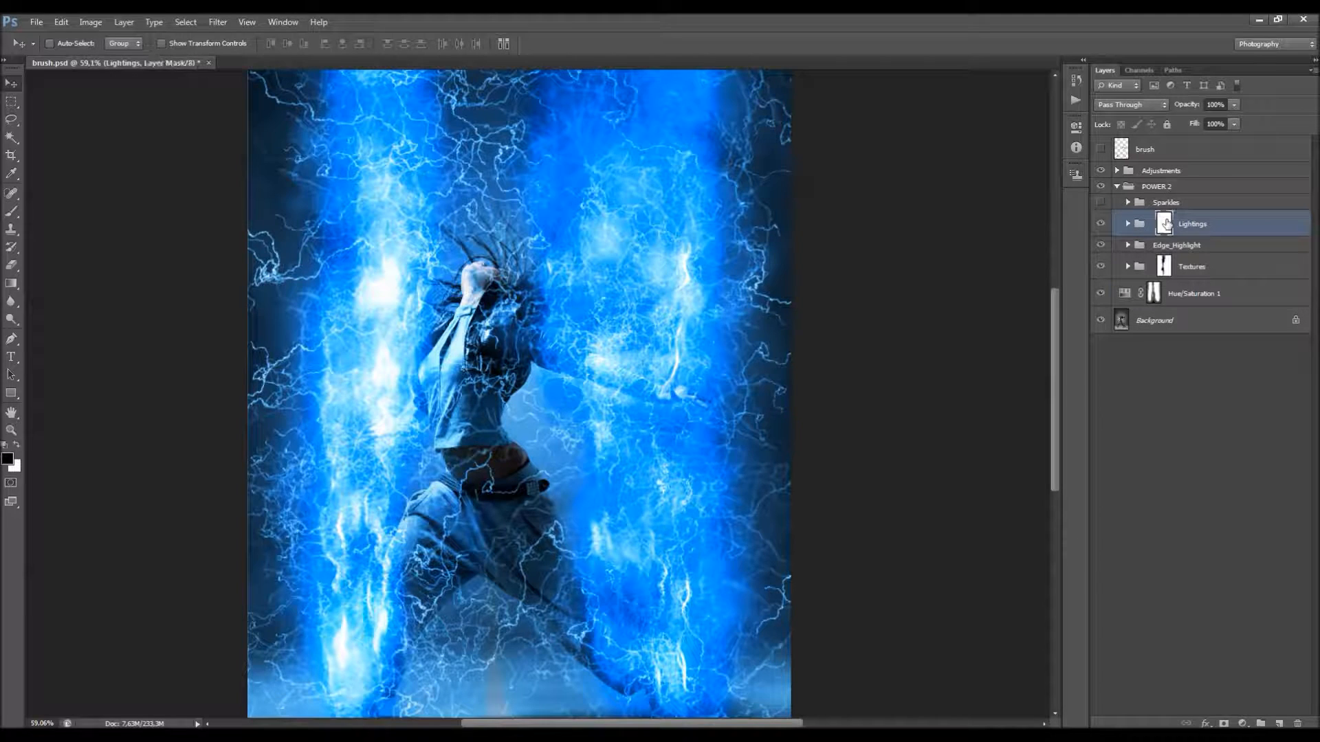
left_click(1128, 225)
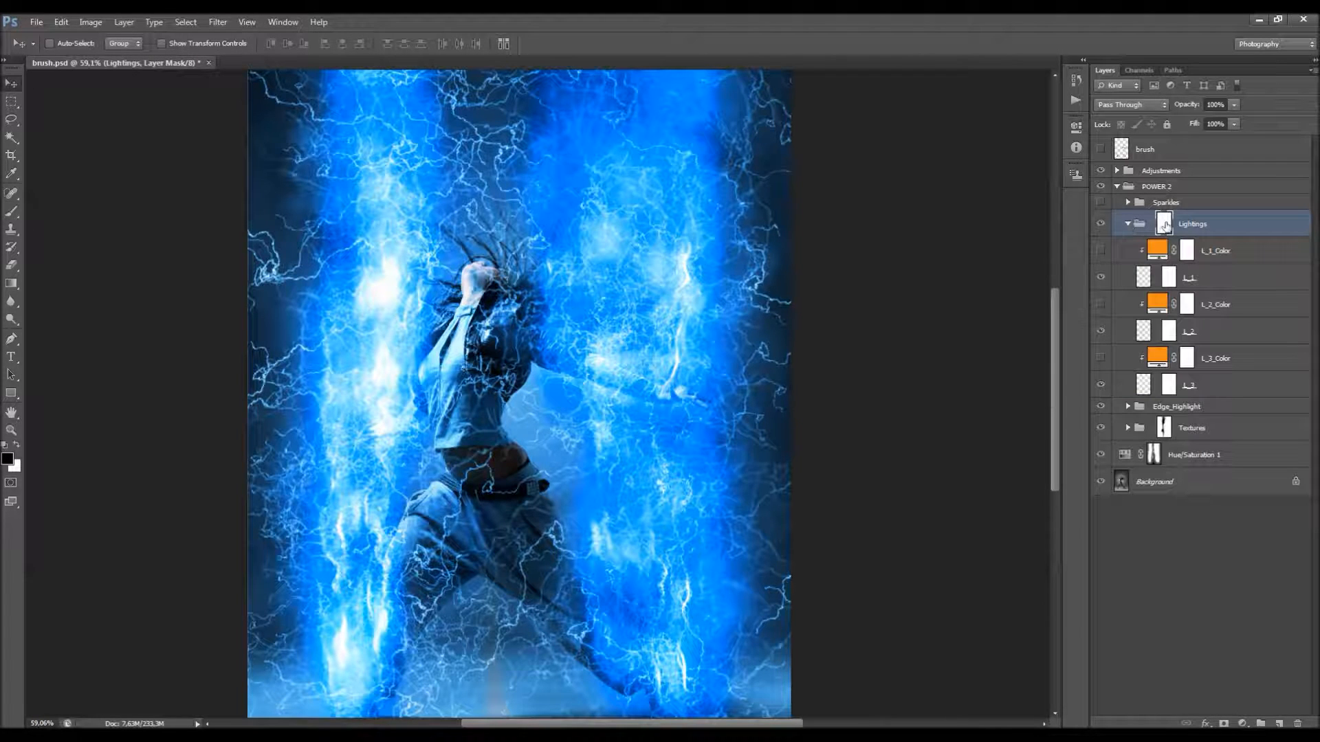
scroll(643, 266, "up", 5)
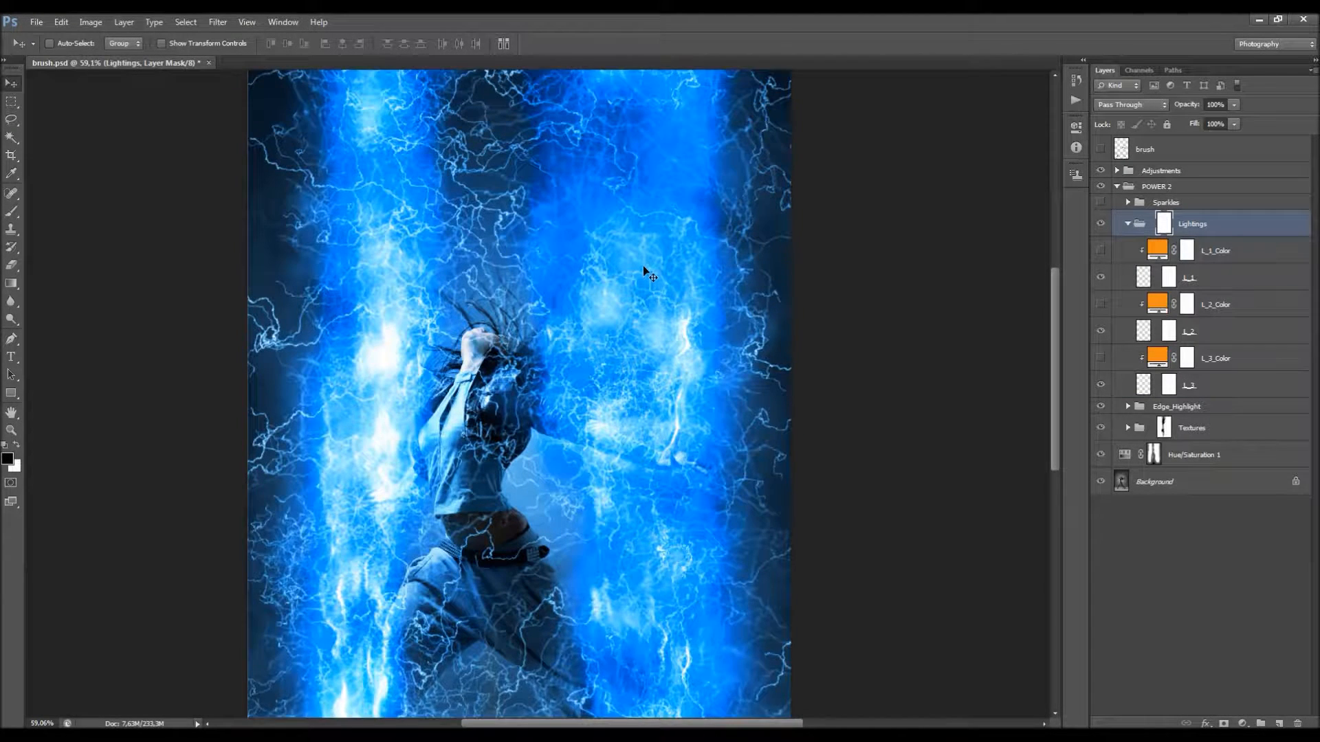
scroll(642, 264, "down", 4)
scroll(479, 226, "up", 1)
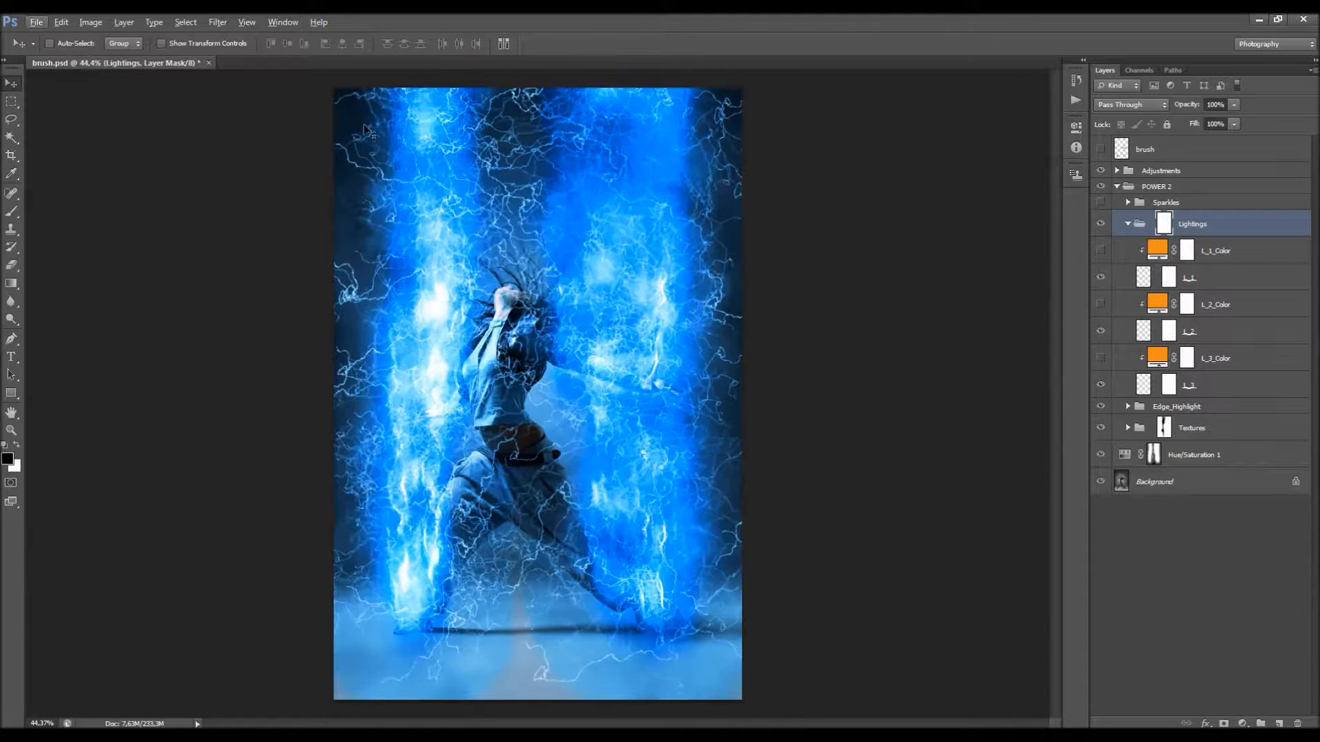
Step: Activate the Brush tool, choose a round preset near the start of the brush list, and set its size to 100 px
key("b")
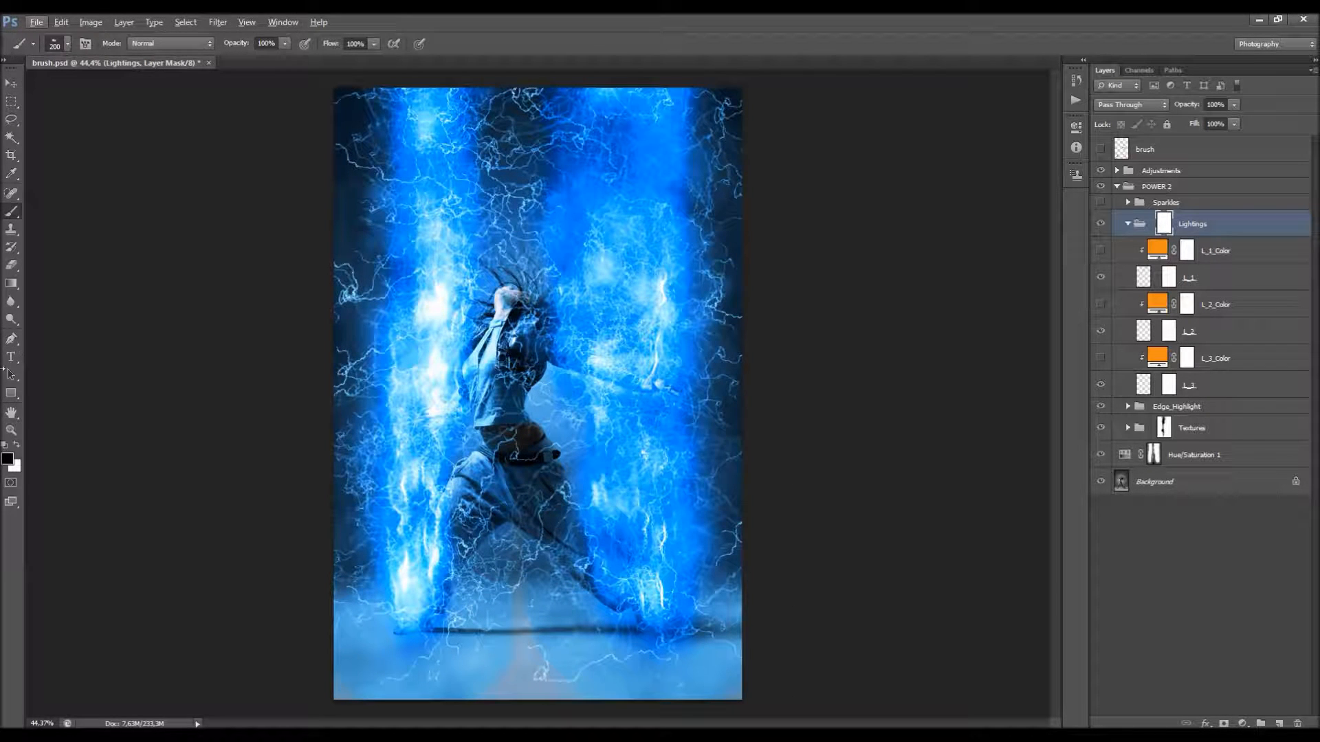
right_click(382, 388)
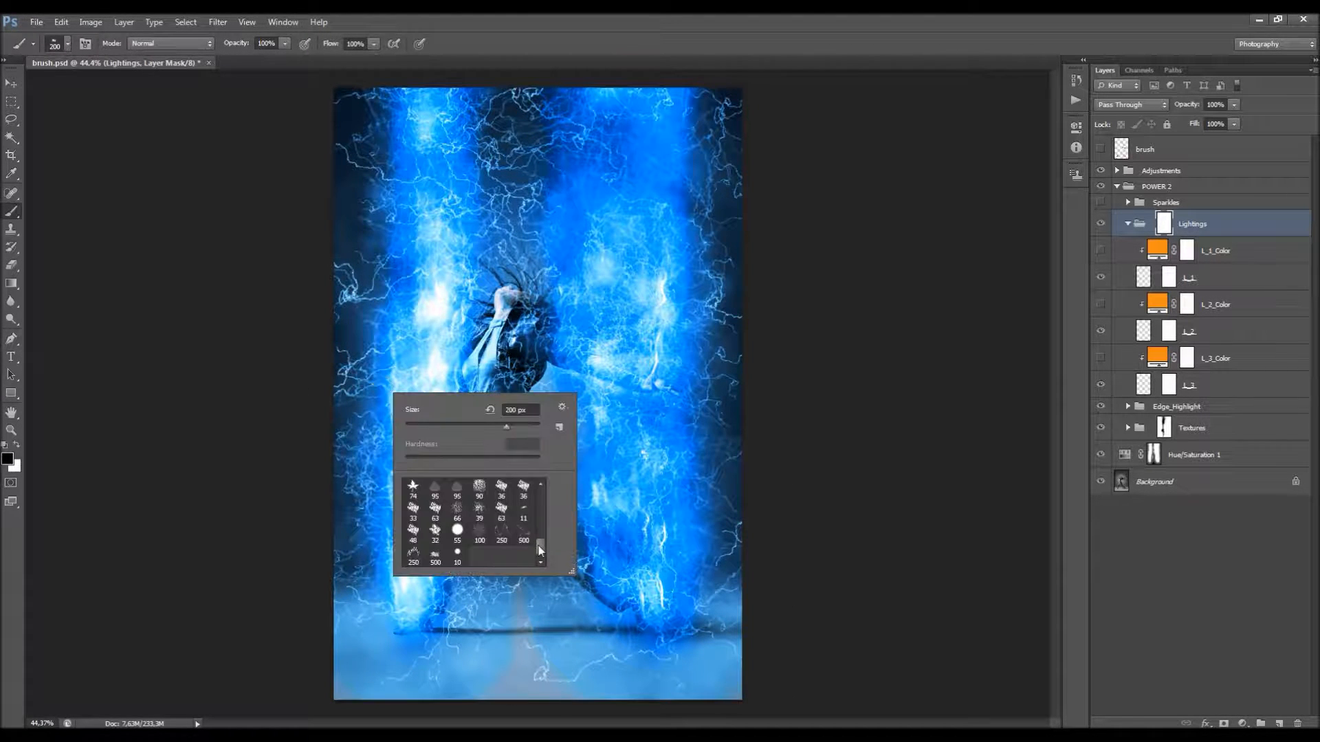
left_click_drag(539, 547, 539, 490)
left_click(502, 489)
left_click(538, 72)
key("bracketleft")
key("bracketleft")
key("bracketleft")
key("bracketleft")
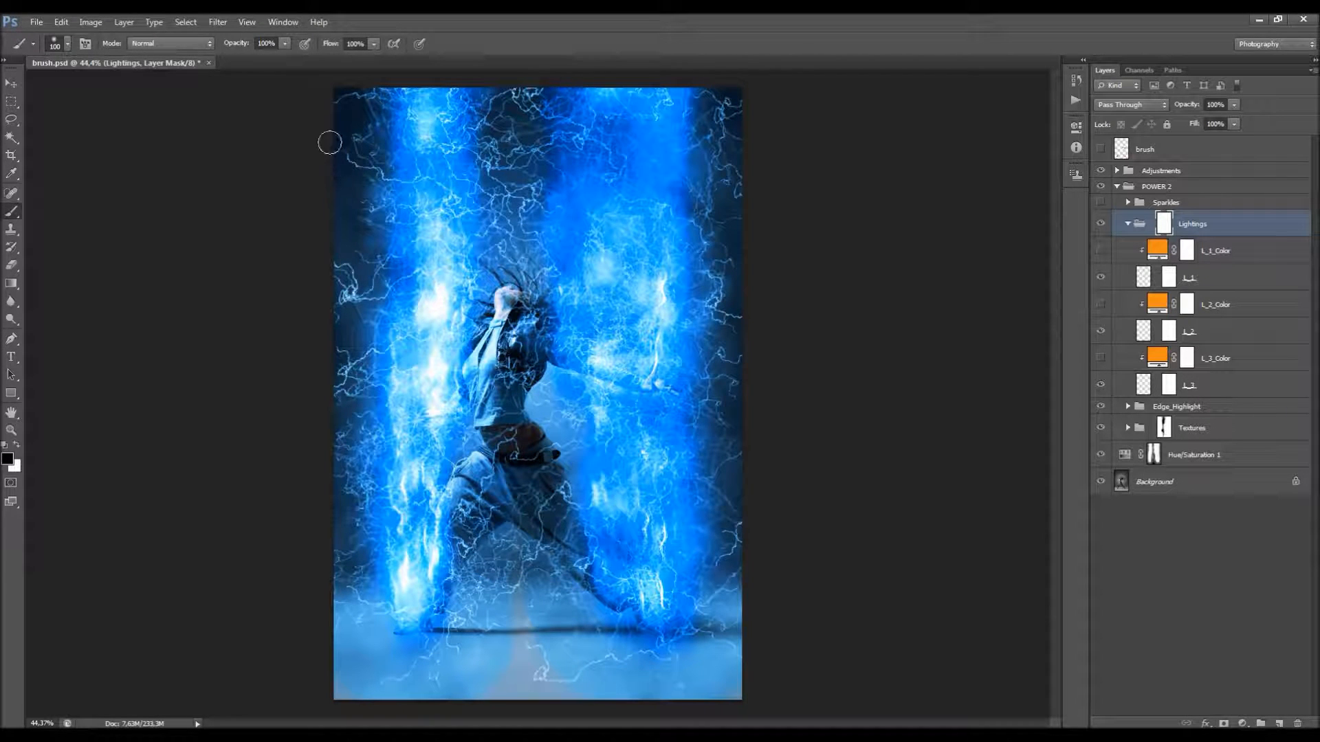
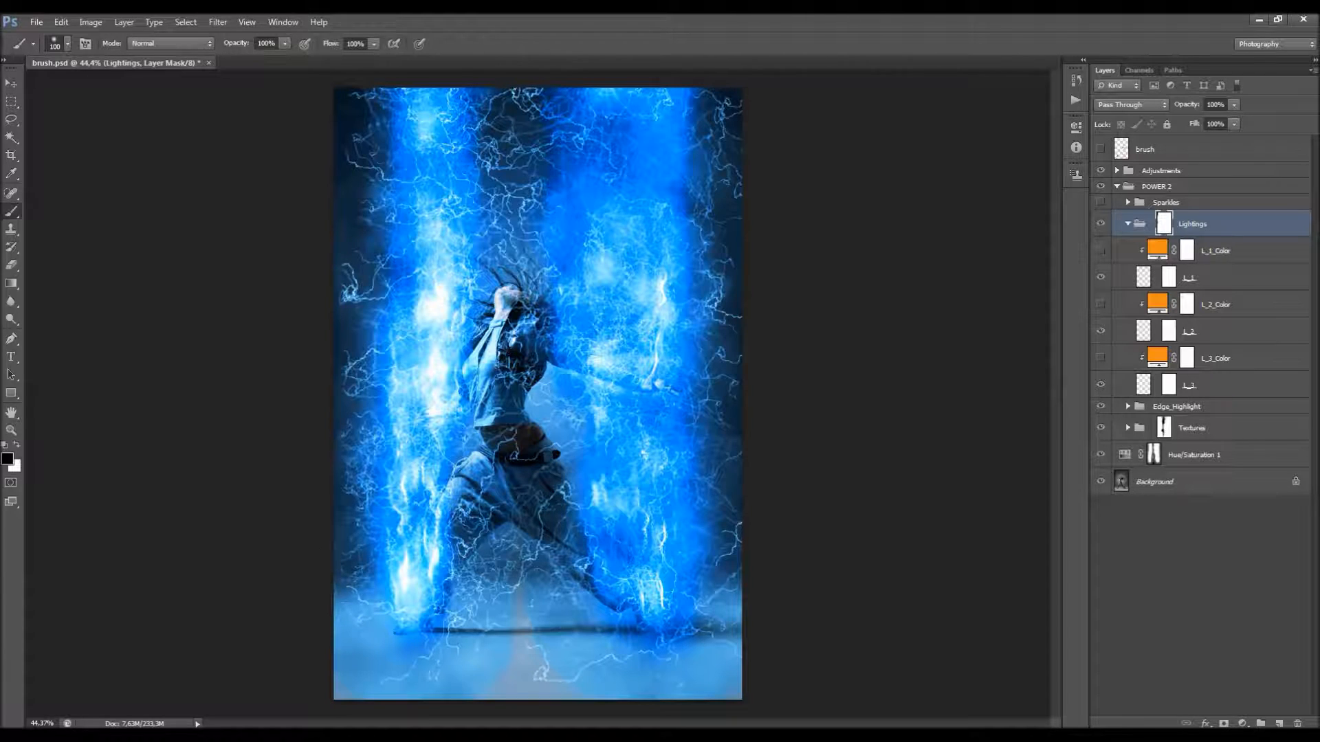
Step: Paint out the lightning over the floor, the gap between the dancer's legs, and her hips and waist on the Lightings mask
mouse_move(531, 668)
left_mouse_down()
mouse_move(561, 687)
mouse_move(529, 656)
left_mouse_up()
left_click_drag(514, 560, 505, 536)
mouse_move(509, 464)
left_mouse_down()
mouse_move(501, 430)
mouse_move(490, 480)
left_mouse_up()
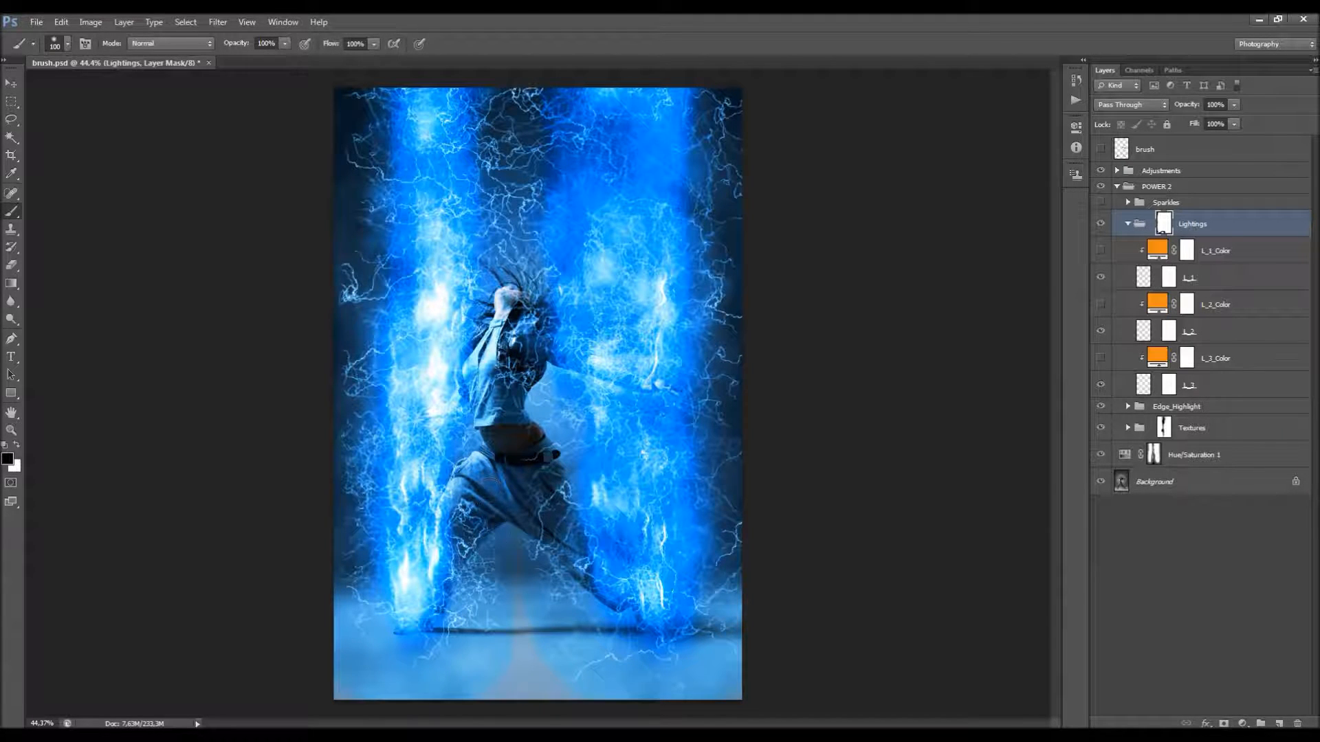
scroll(520, 533, "up", 4)
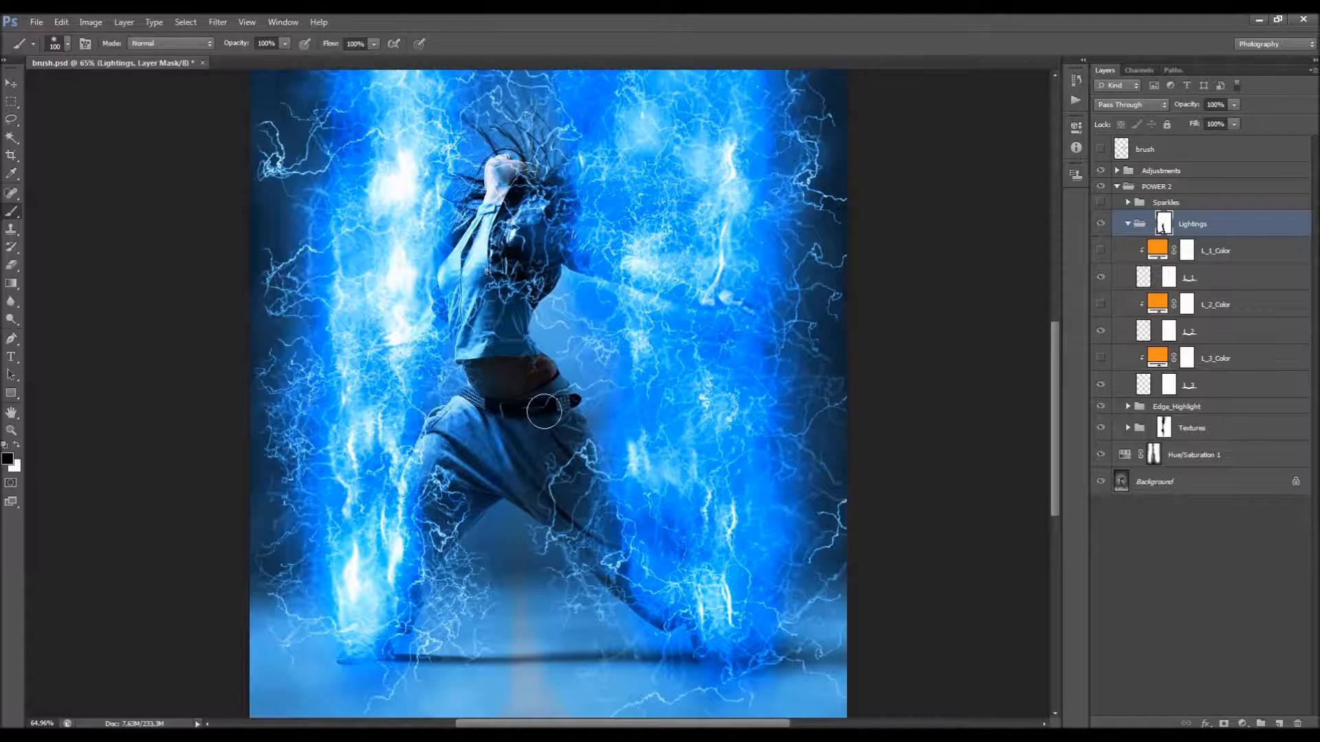
left_click_drag(534, 393, 504, 374)
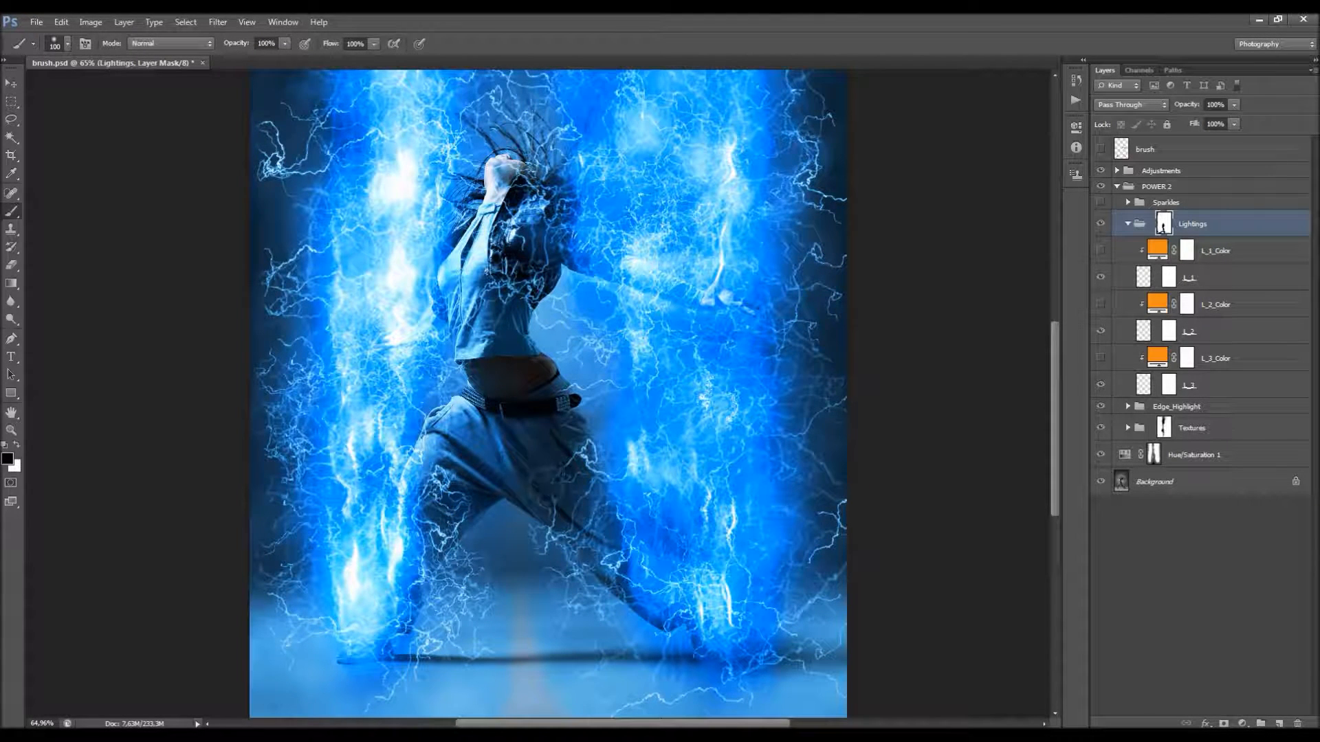
scroll(605, 618, "down", 3)
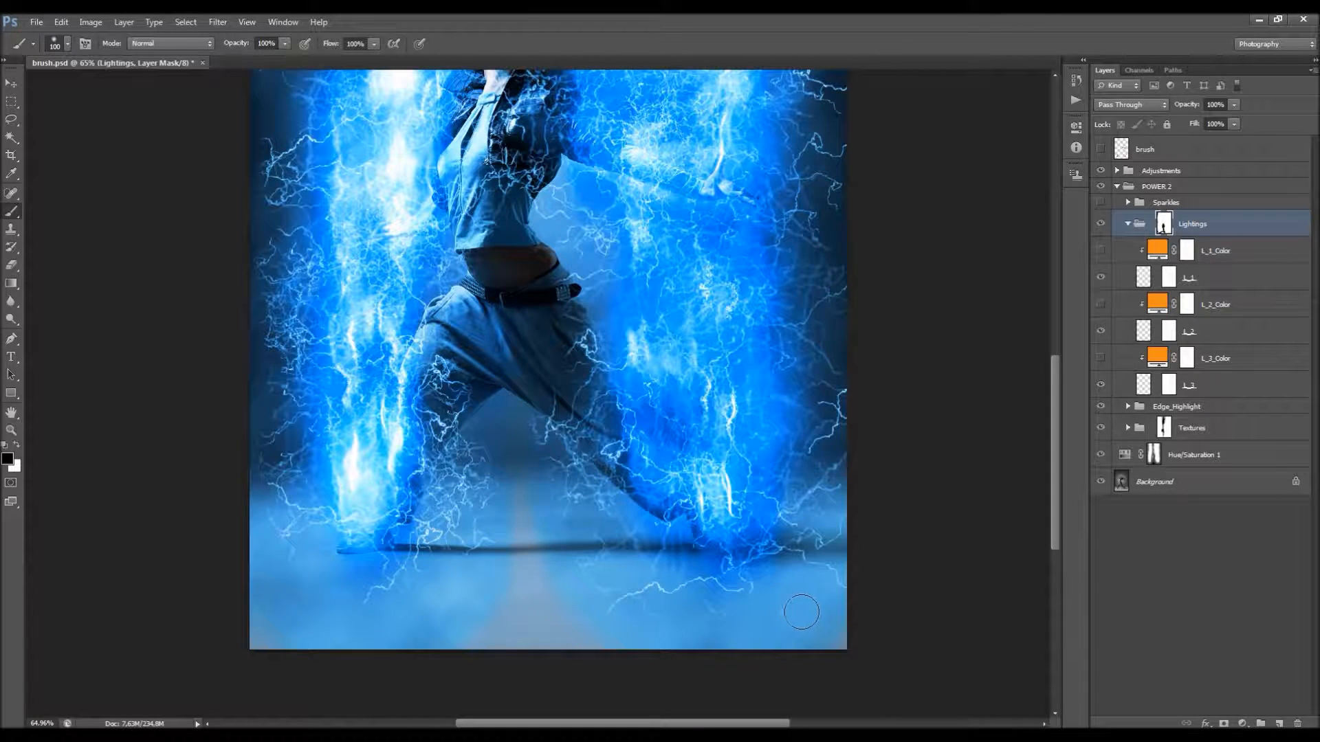
Step: Paint black on the Lightings mask along the photo's right edge up to its upper corner to fade the lightning there
scroll(873, 549, "up", 3)
left_click_drag(852, 558, 846, 257)
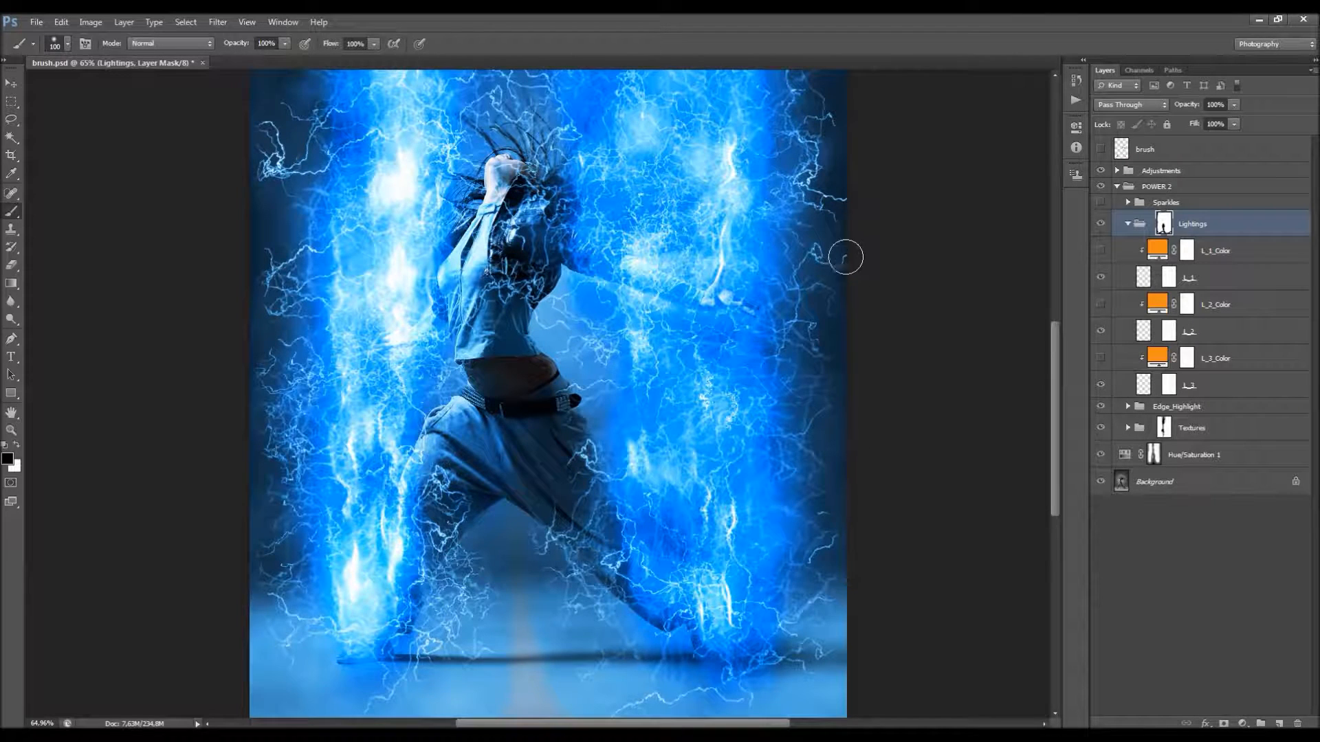
scroll(878, 233, "up", 8)
mouse_move(862, 471)
left_mouse_down()
mouse_move(845, 449)
mouse_move(850, 151)
left_mouse_up()
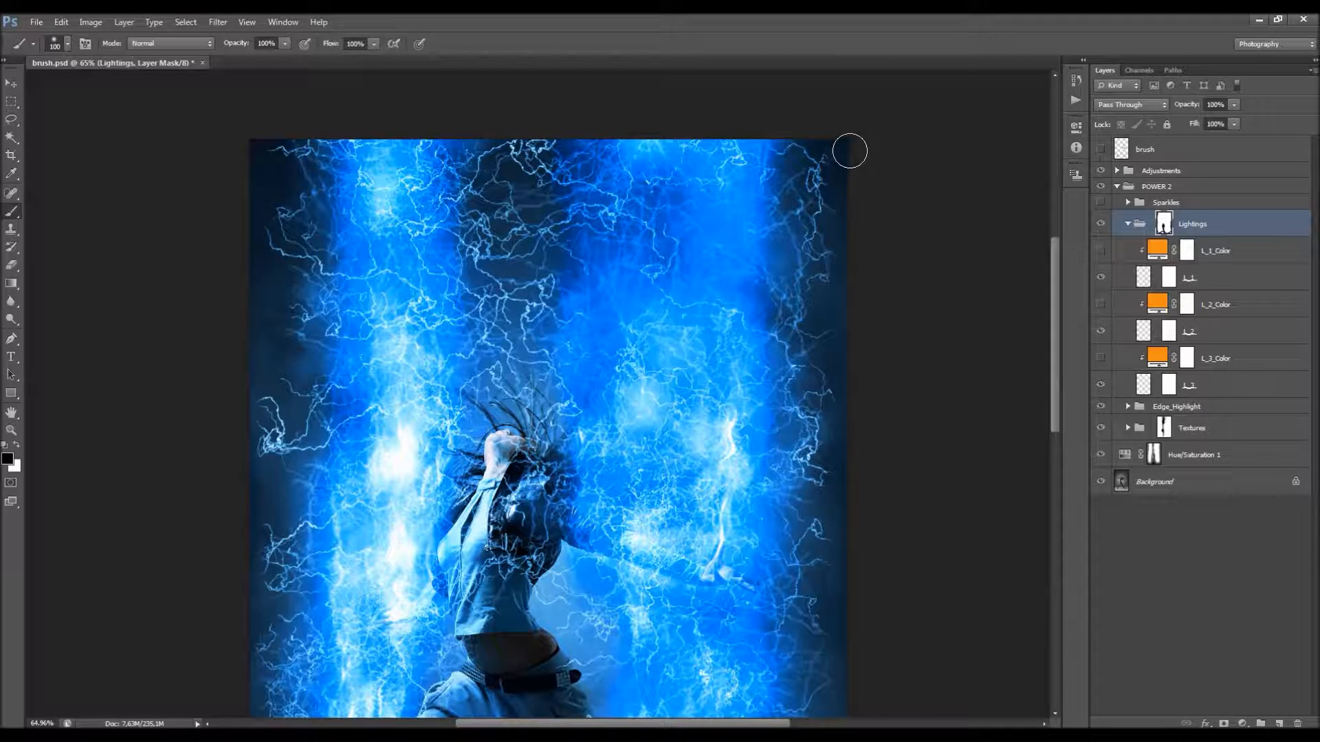
Step: Enlarge the brush to 125 px and mask the lightning between the two beams, over the dancer's hair, head and upper body
key("bracketright")
mouse_move(528, 159)
left_mouse_down()
mouse_move(527, 213)
mouse_move(517, 123)
mouse_move(509, 221)
mouse_move(497, 189)
mouse_move(519, 260)
mouse_move(515, 450)
mouse_move(499, 573)
mouse_move(480, 598)
mouse_move(484, 544)
left_mouse_up()
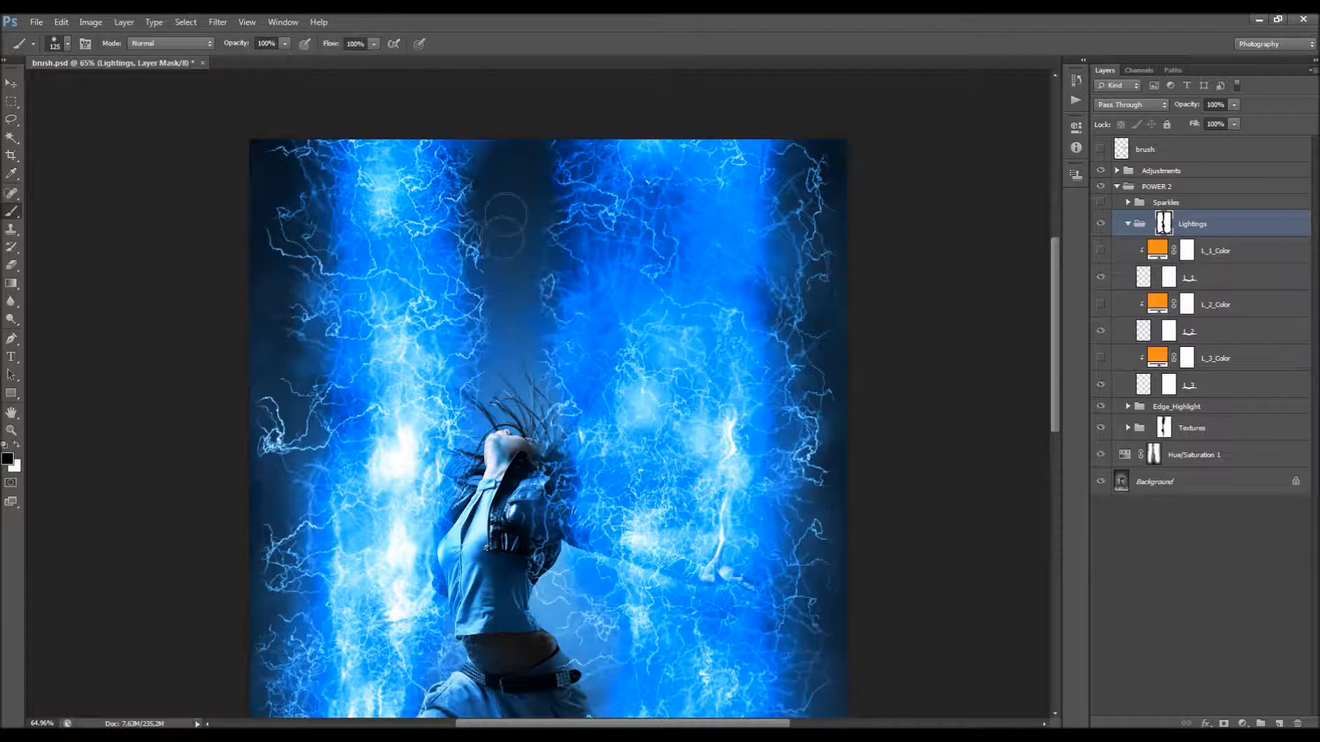
mouse_move(545, 127)
left_mouse_down()
mouse_move(510, 564)
mouse_move(525, 602)
mouse_move(555, 587)
left_mouse_up()
scroll(515, 382, "down", 5)
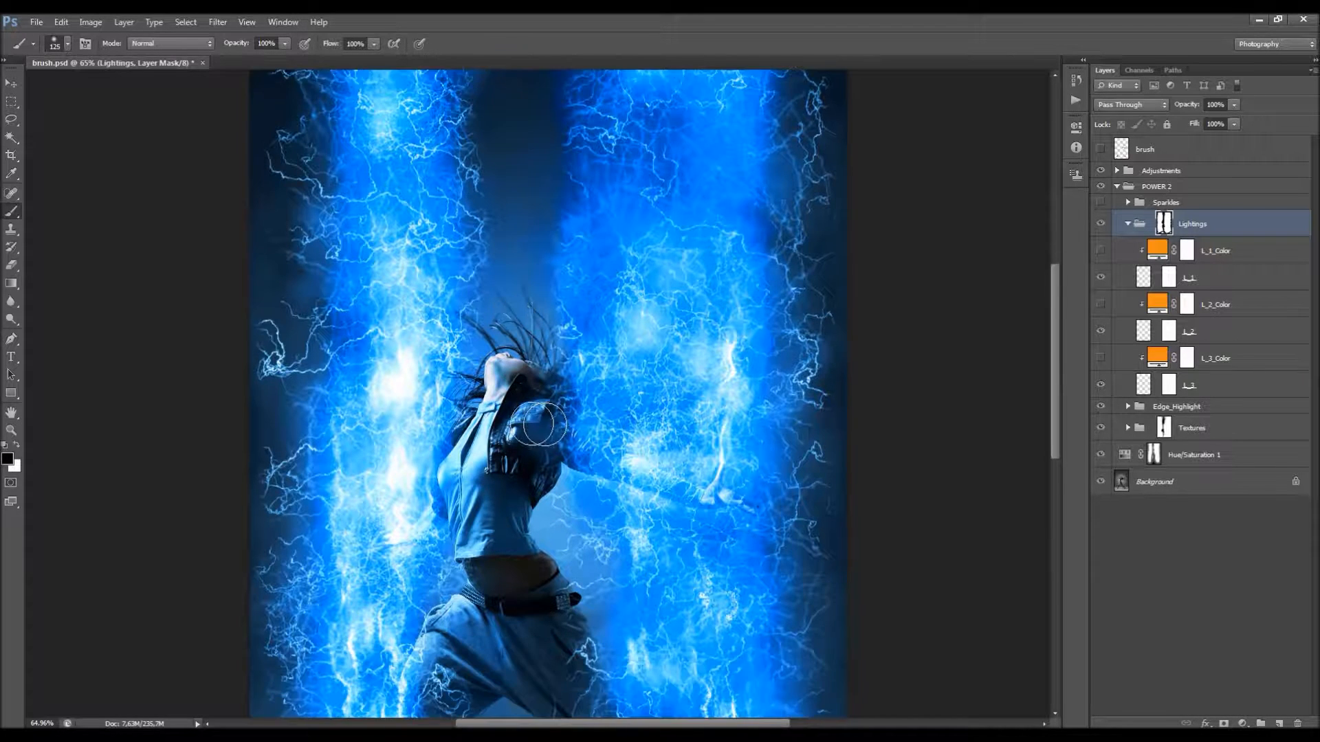
Step: Reduce the brush to 80 px and mask the lightning over the dancer's thighs and around her legs
scroll(525, 429, "down", 3)
scroll(530, 451, "up", 1)
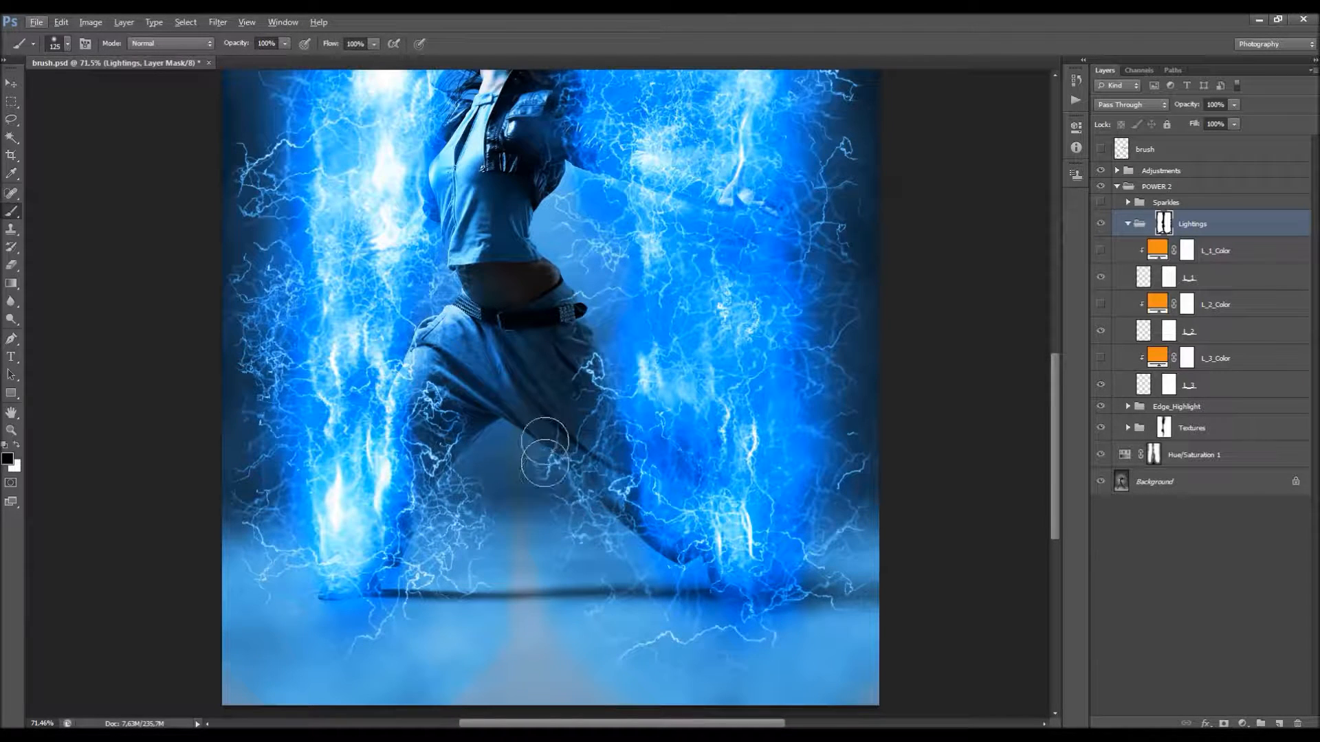
key("bracketleft")
key("bracketleft")
key("bracketleft")
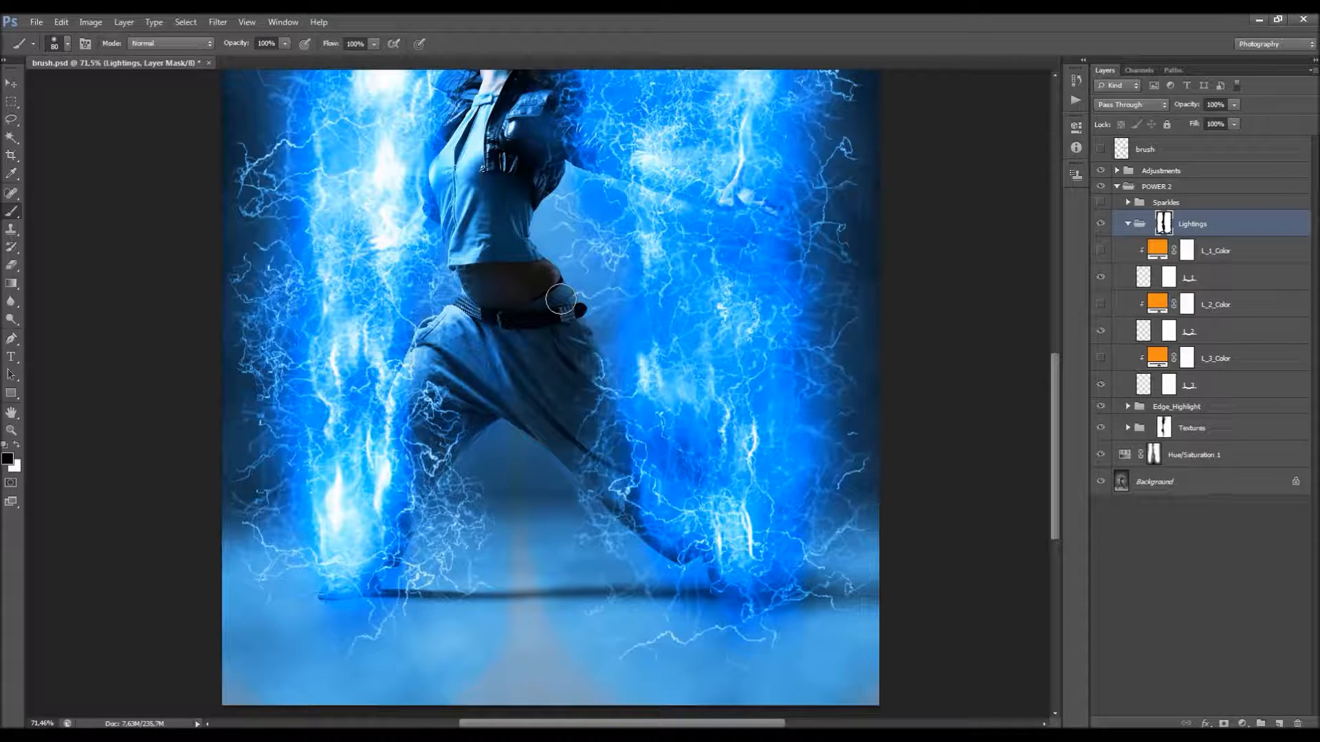
scroll(550, 347, "down", 1)
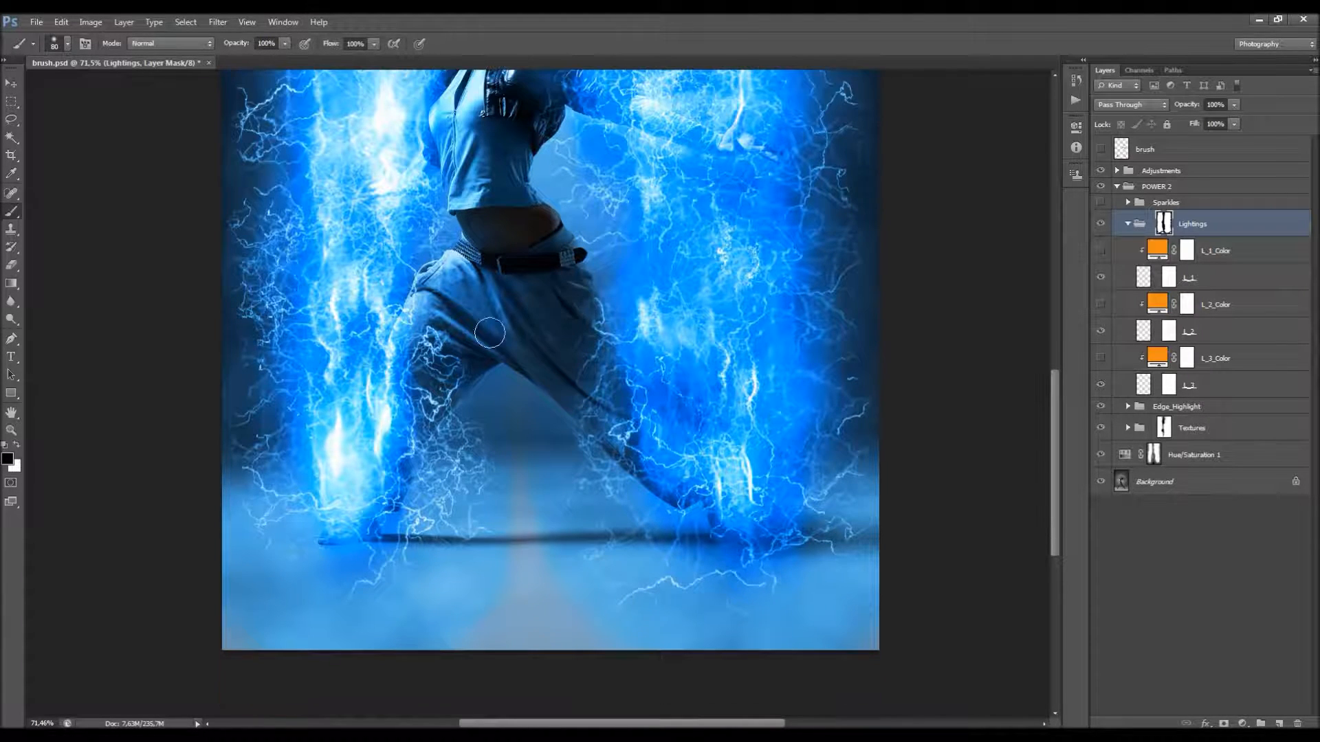
mouse_move(473, 359)
left_mouse_down()
mouse_move(472, 389)
mouse_move(454, 388)
left_mouse_up()
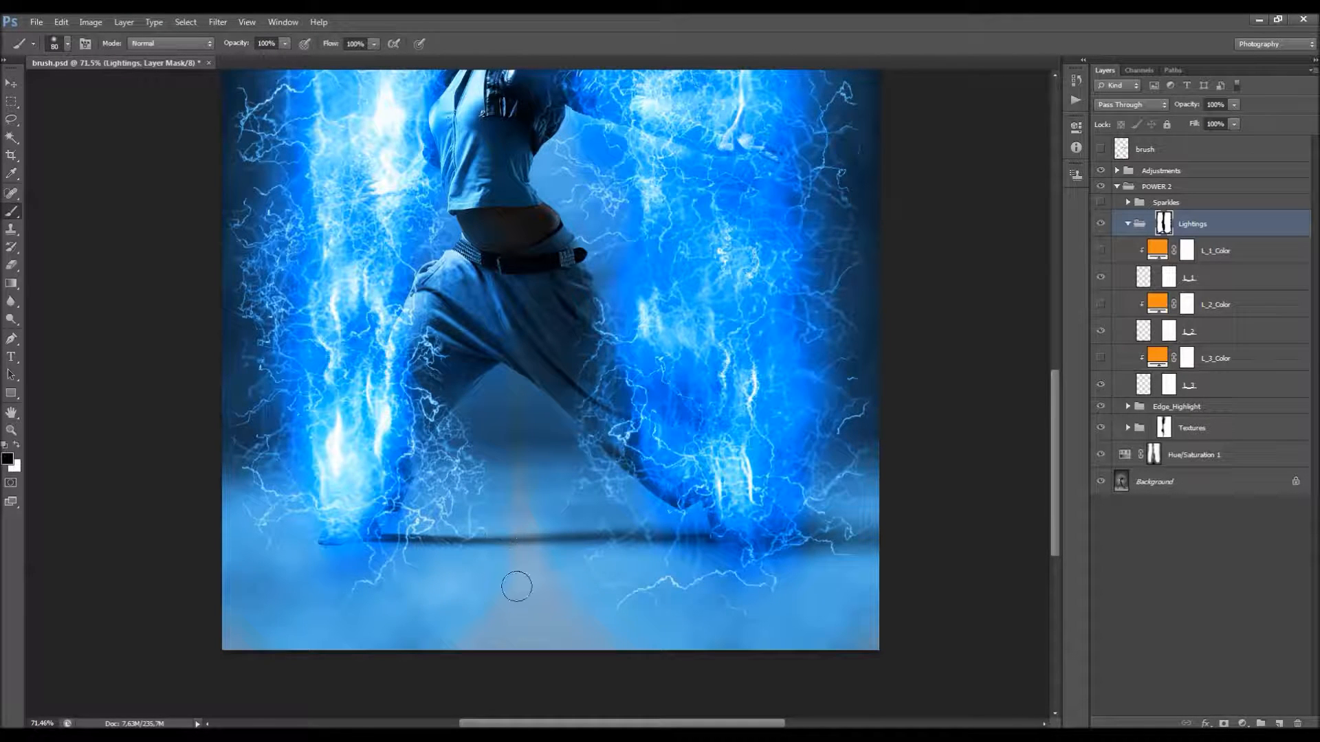
scroll(548, 495, "up", 3)
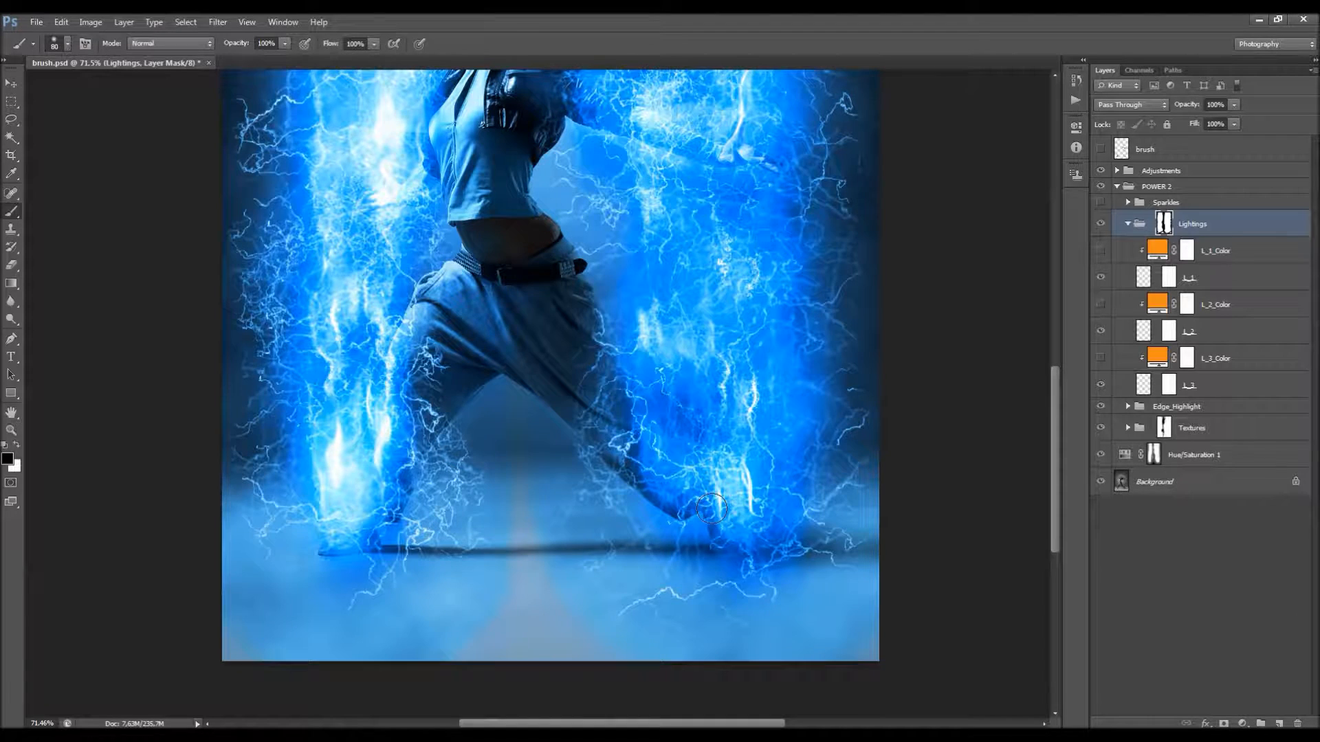
Step: Target the Textures group's mask and paint out the texture over the dancer's jacket sleeve and shoulder
scroll(757, 467, "up", 10)
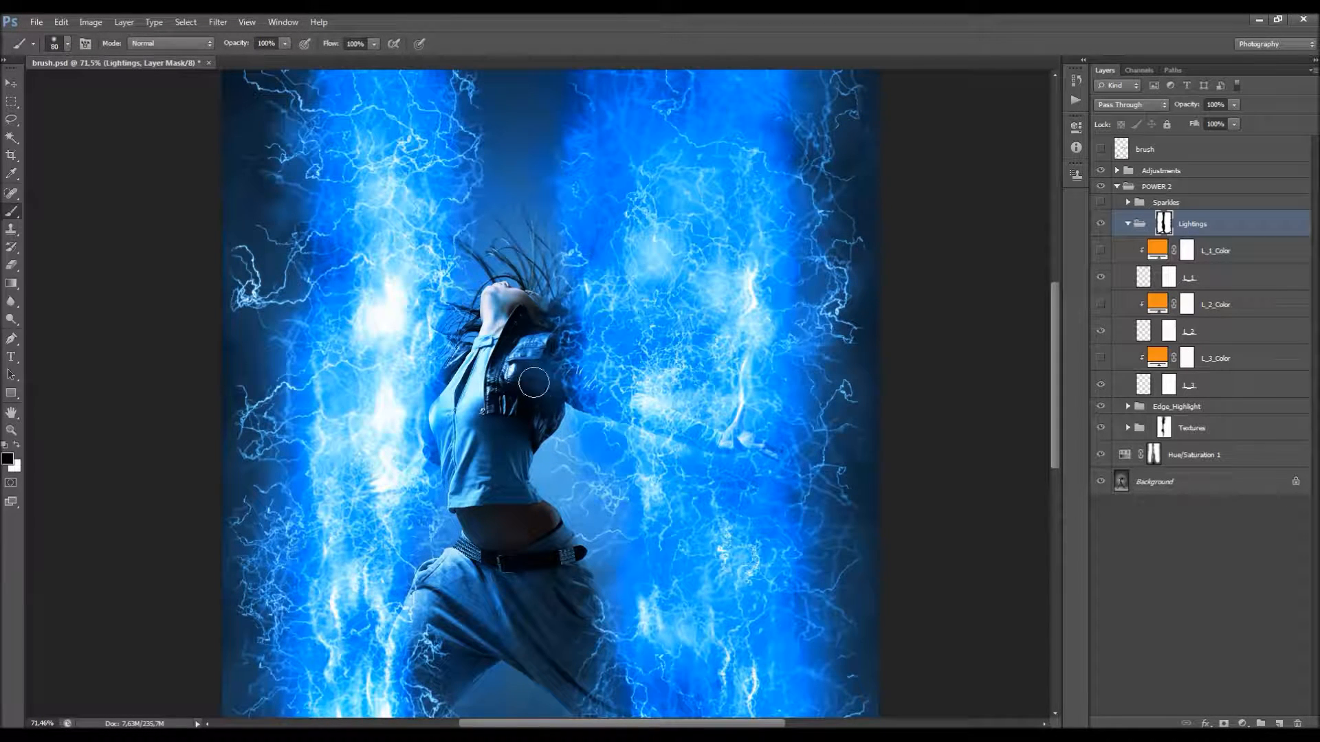
left_click(1157, 430)
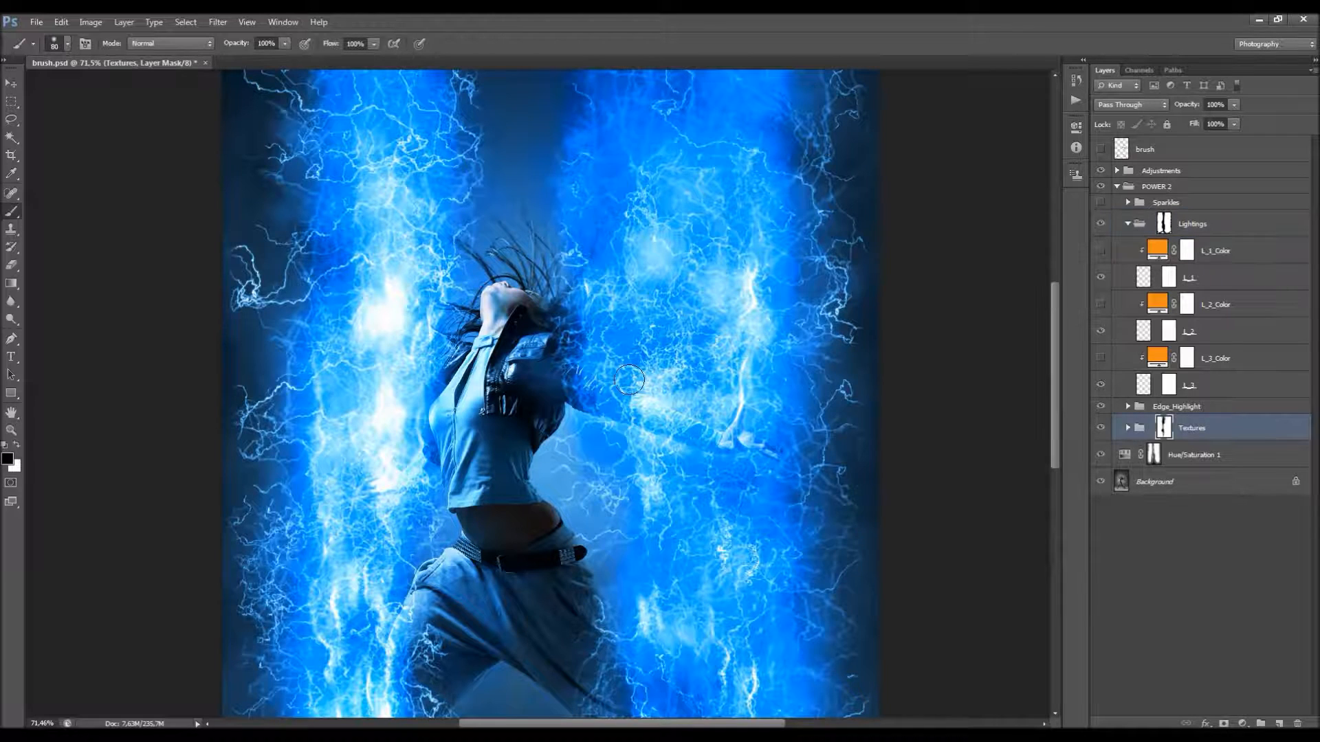
mouse_move(521, 369)
left_mouse_down()
mouse_move(523, 354)
mouse_move(518, 383)
mouse_move(522, 357)
left_mouse_up()
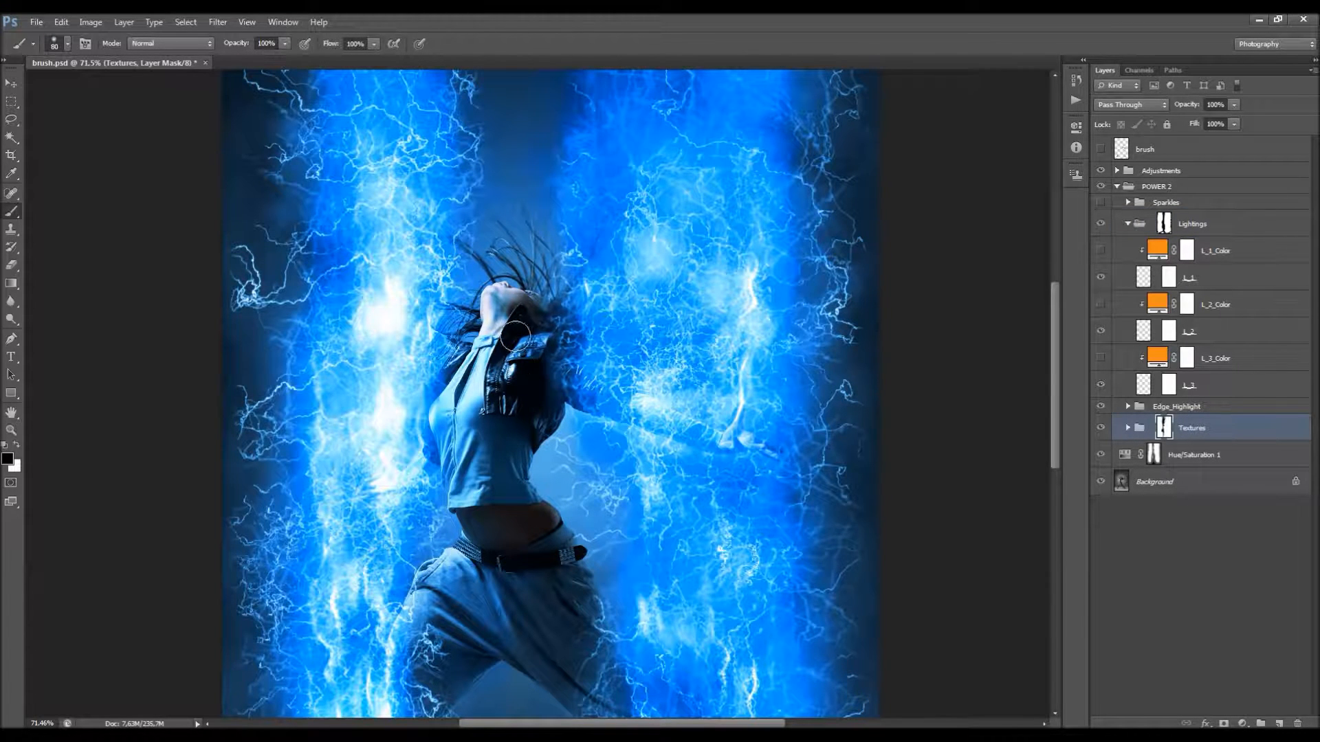
Step: Expand the Textures group, select the lowest texture layer T_20, and compare the image with and without it
left_click(1127, 428)
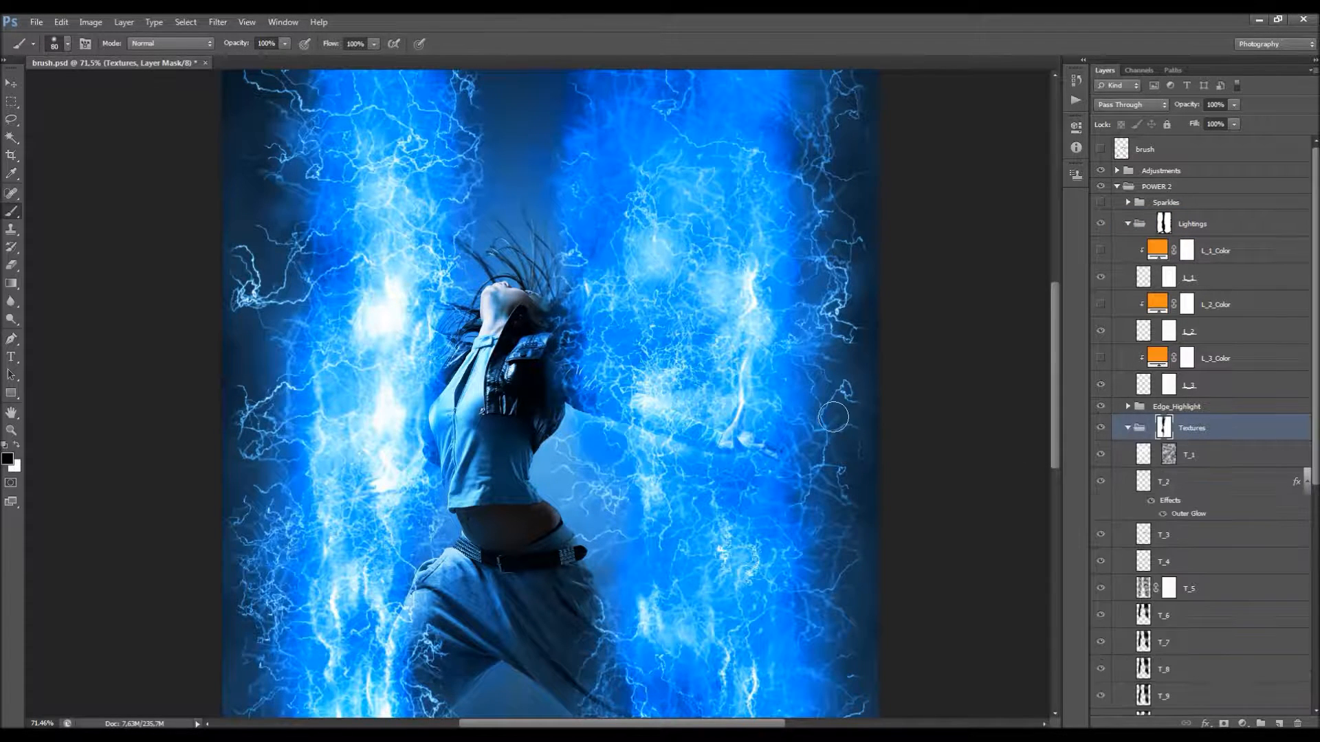
scroll(678, 367, "down", 3)
scroll(1208, 515, "down", 10)
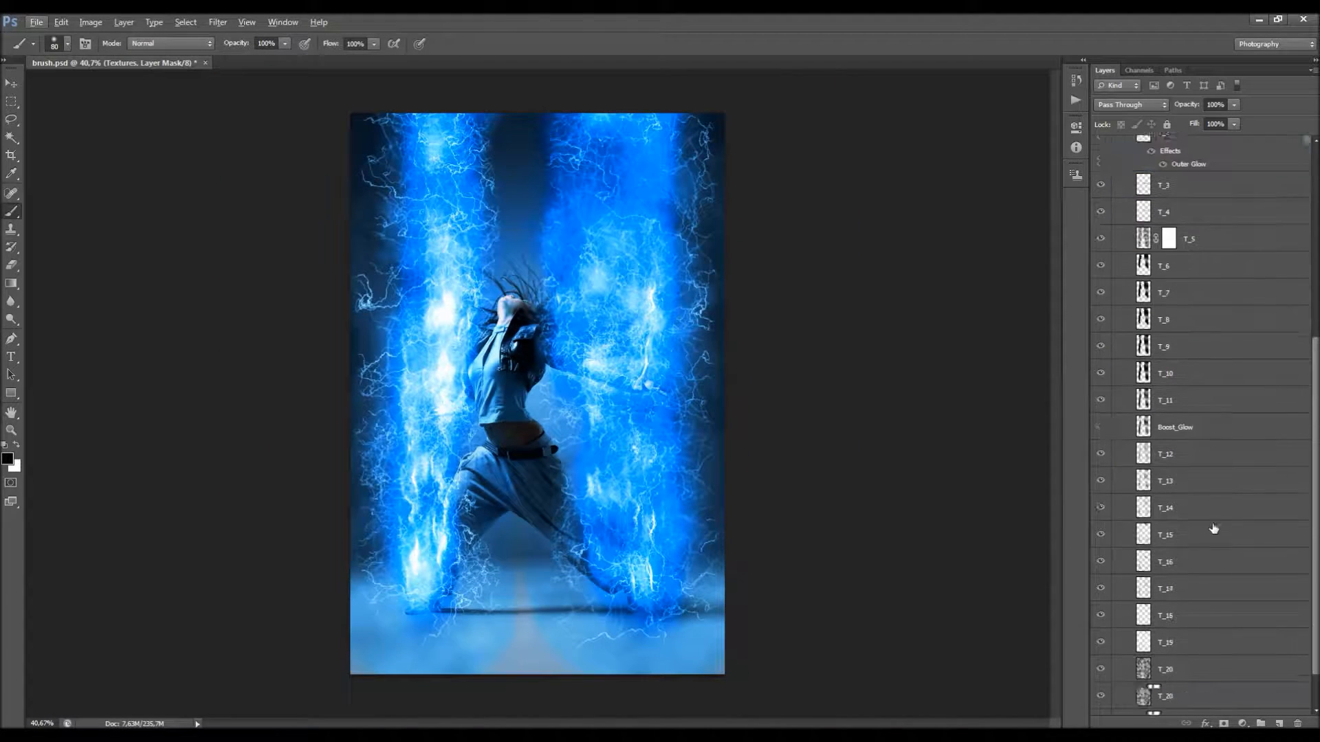
left_click(1189, 646)
left_click(1102, 650)
left_click(1102, 650)
left_click(1102, 650)
left_click(1101, 650)
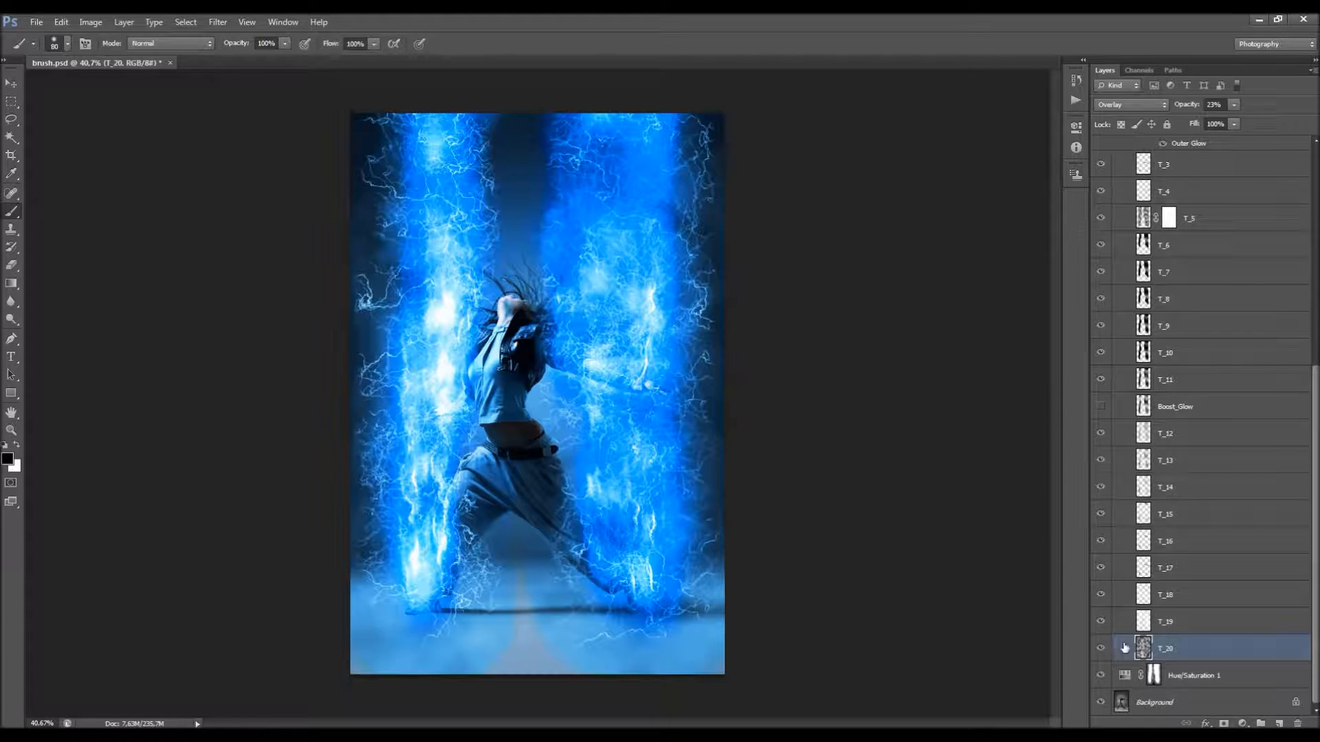
Step: Lower the T_20 layer's opacity to 8% and check its effect by toggling its visibility
left_click_drag(1196, 113, 1186, 110)
left_click(1103, 650)
left_click(1102, 650)
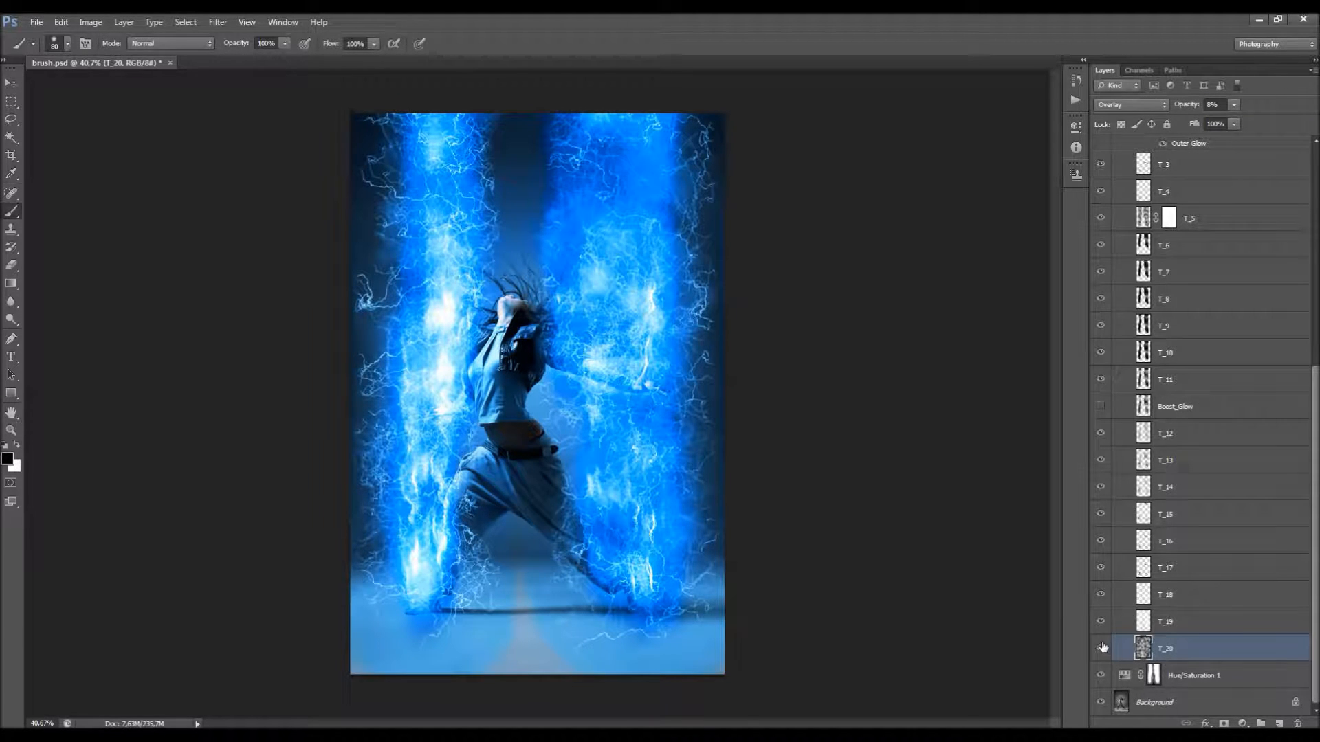
Step: Target the Textures group again, collapse it, and switch to the Move tool
scroll(1163, 490, "up", 6)
scroll(1161, 483, "up", 2)
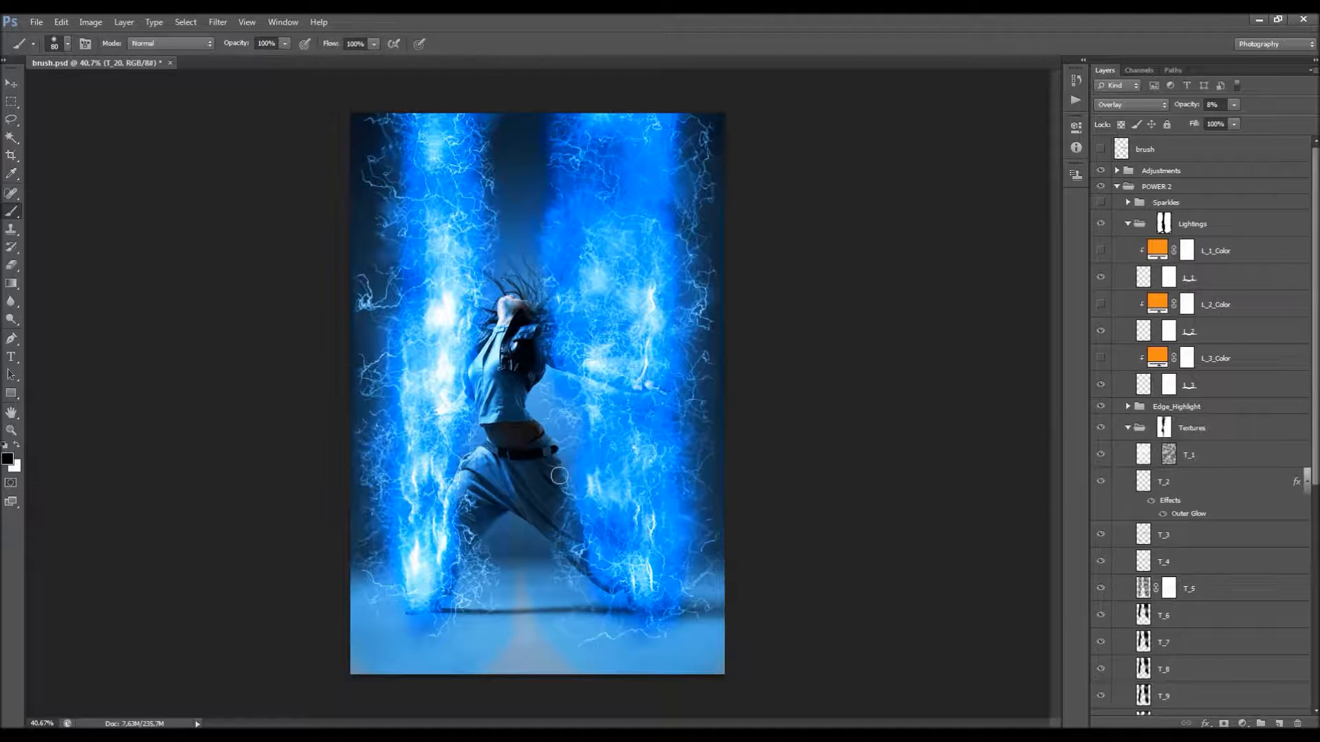
scroll(560, 469, "up", 2)
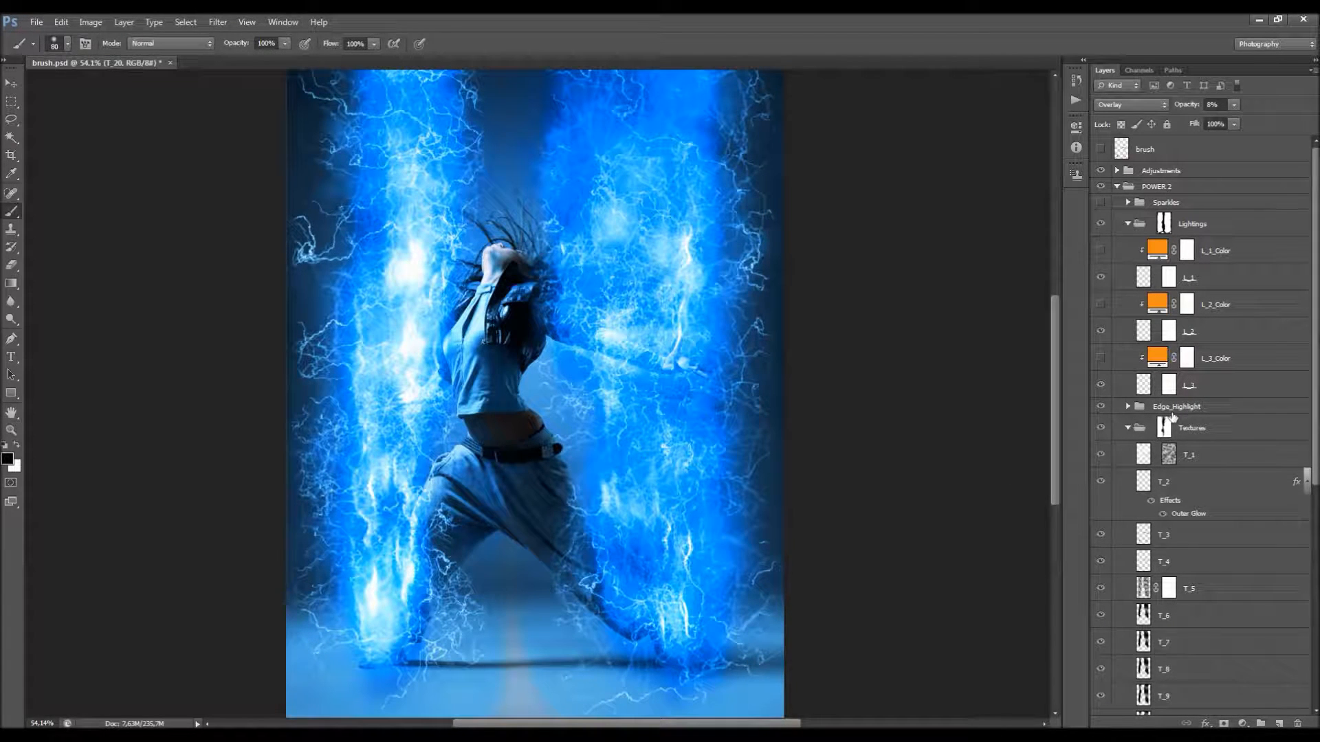
left_click(1198, 433)
left_click(1128, 427)
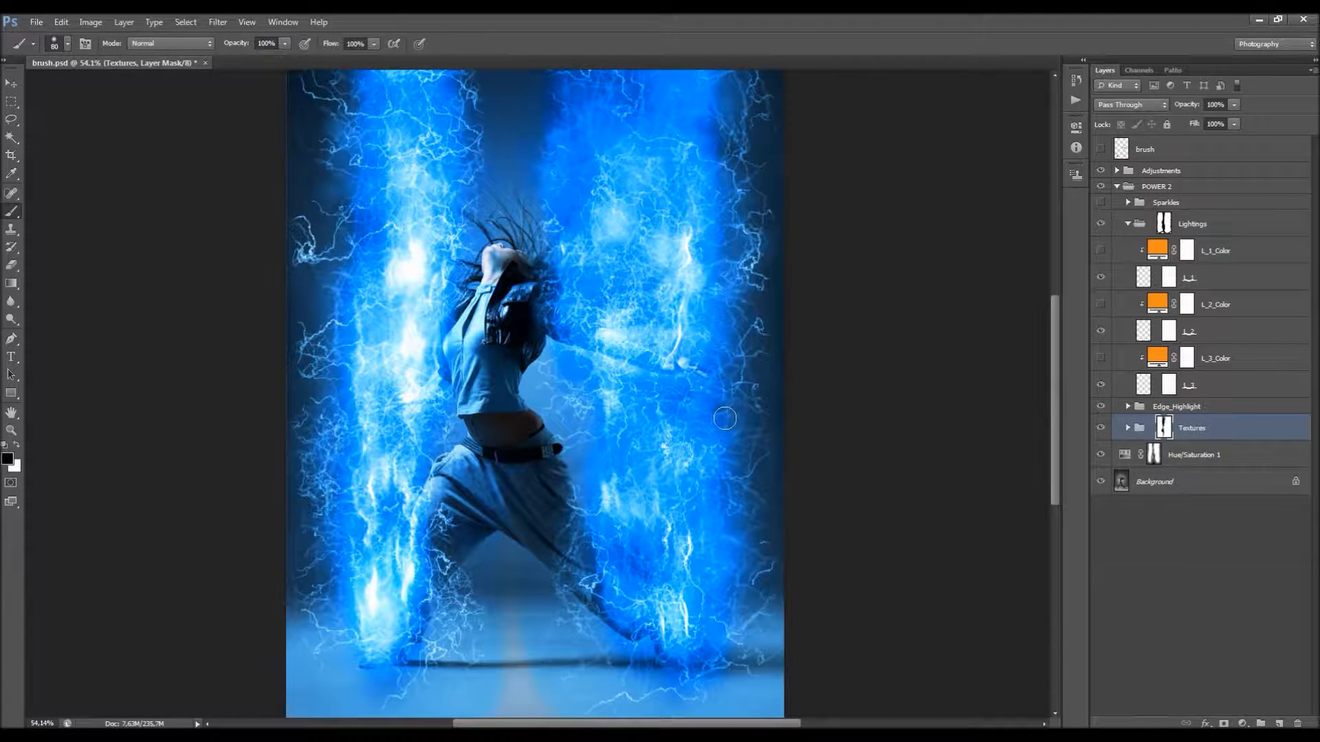
scroll(547, 421, "down", 2)
scroll(547, 422, "up", 1)
key("v")
left_click(671, 48)
scroll(596, 142, "up", 3)
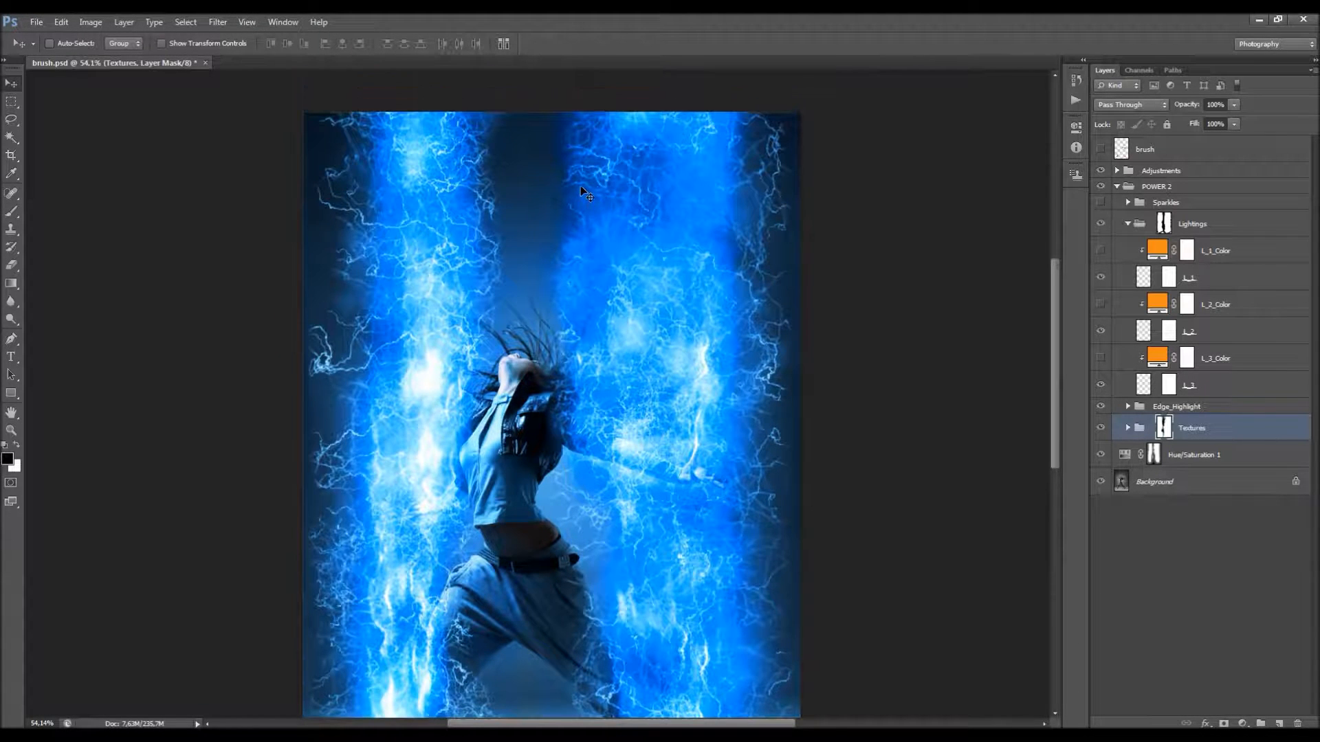
scroll(562, 218, "down", 3)
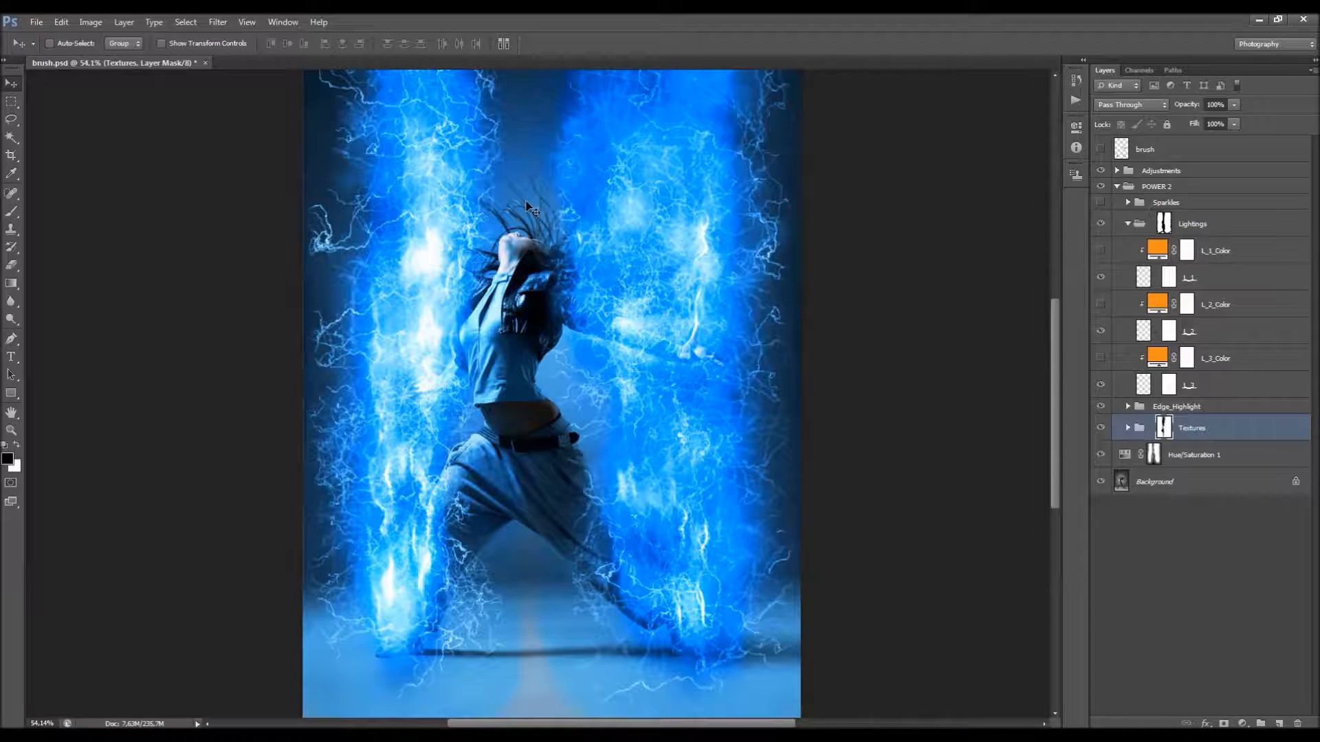
Step: Collapse the POWER 2 group, expand Adjustments and its Color group, and select the Color_1 layer mask for review
left_click(1118, 186)
left_click(1117, 171)
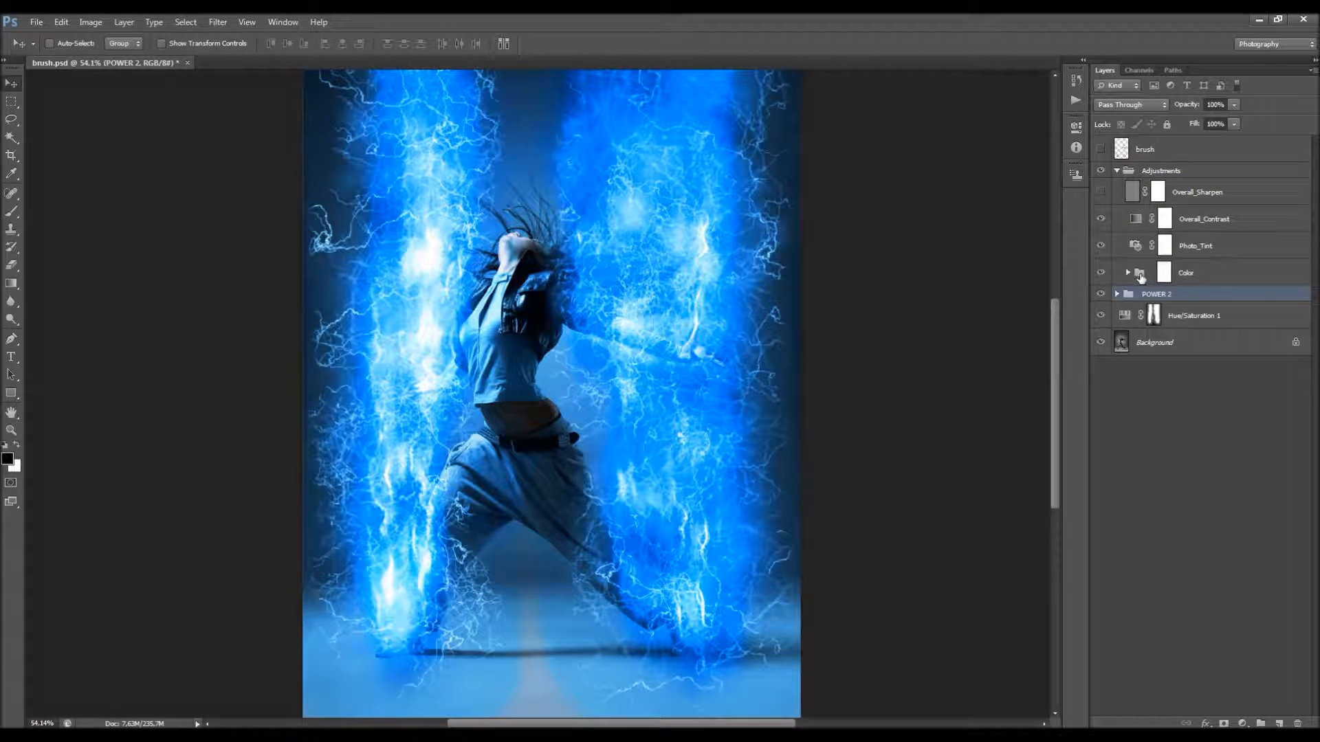
left_click(1127, 273)
left_click(1176, 298)
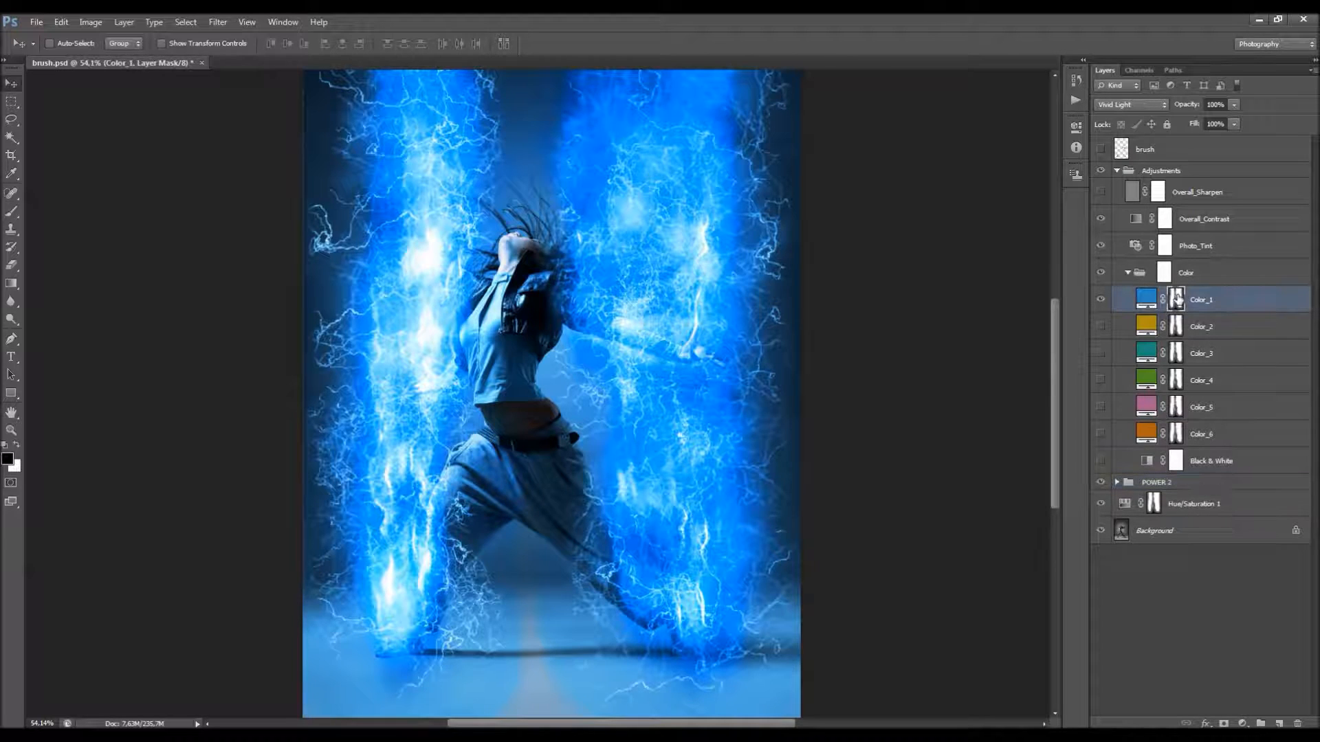
left_click(1101, 299)
scroll(653, 179, "up", 3)
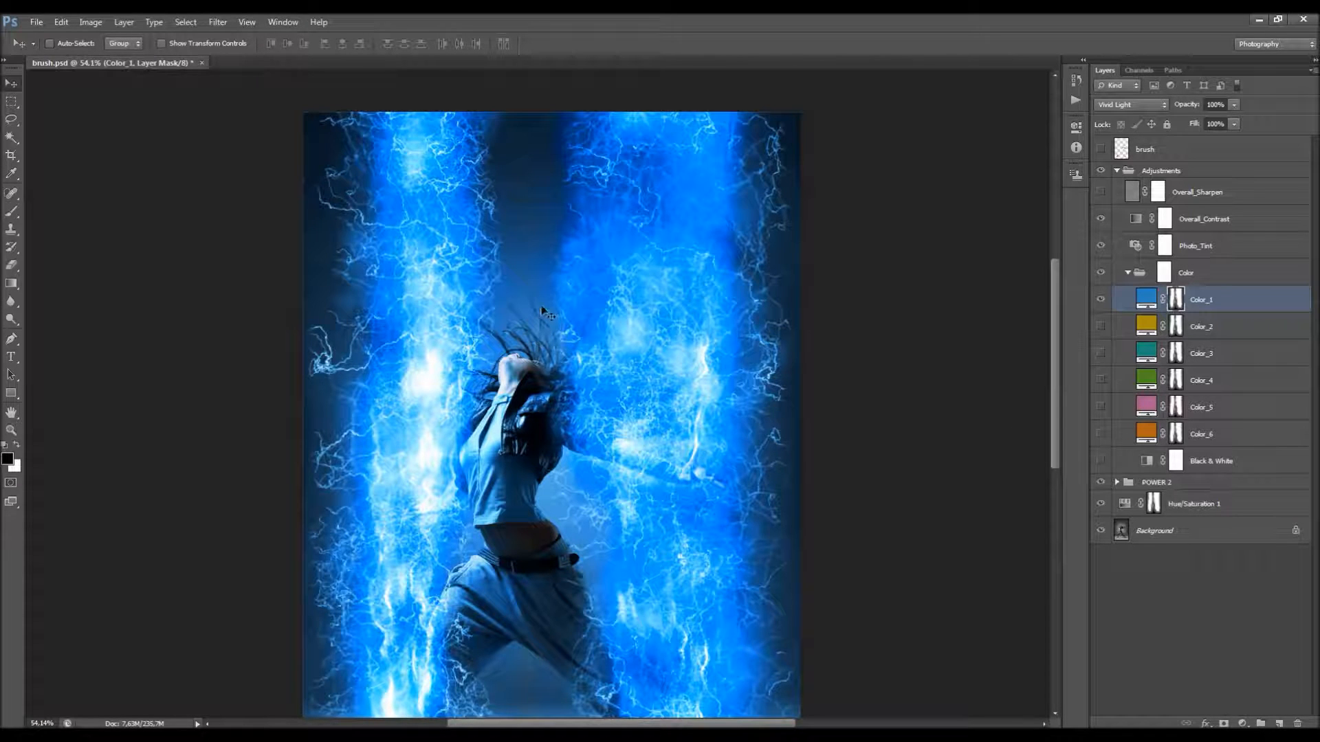
Step: Expand POWER 2, collapse Lightings, duplicate the Textures group, and merge the copy into a single layer
left_click(1117, 482)
left_click(1129, 520)
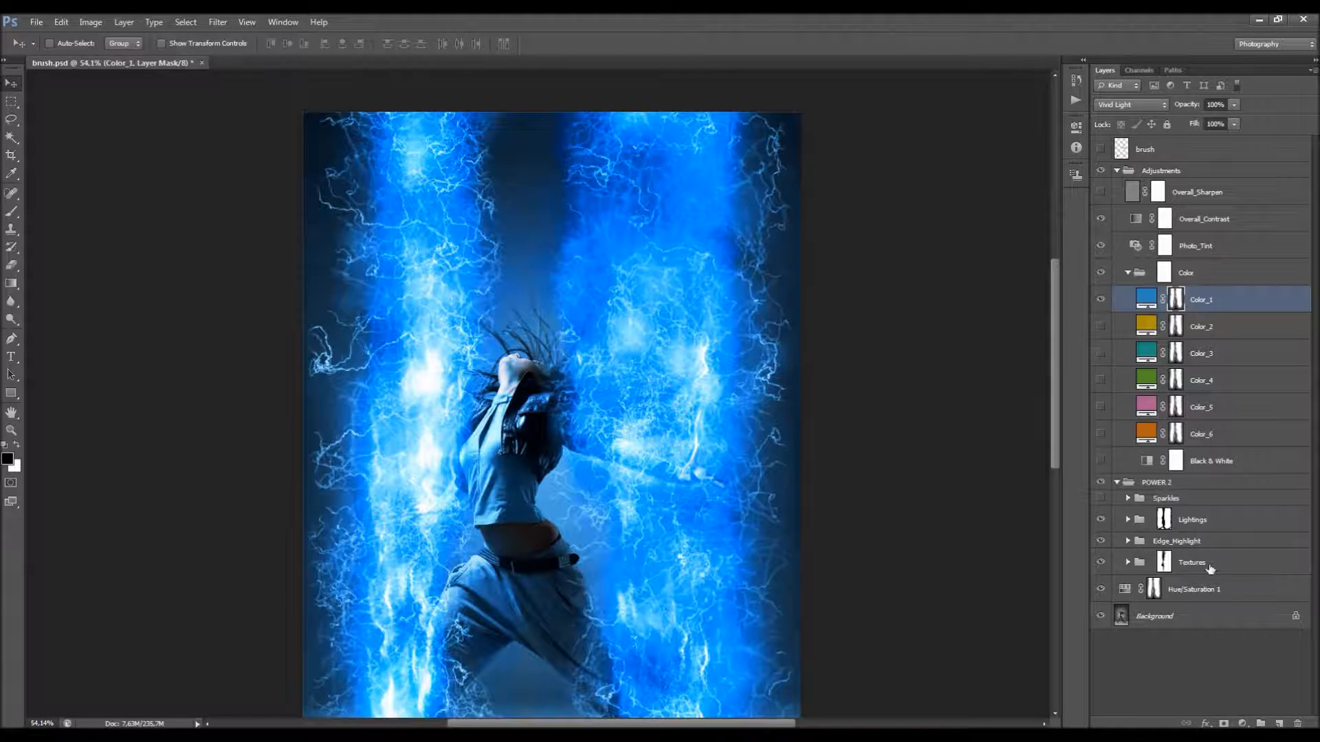
left_click(1211, 568)
key("ctrl+j")
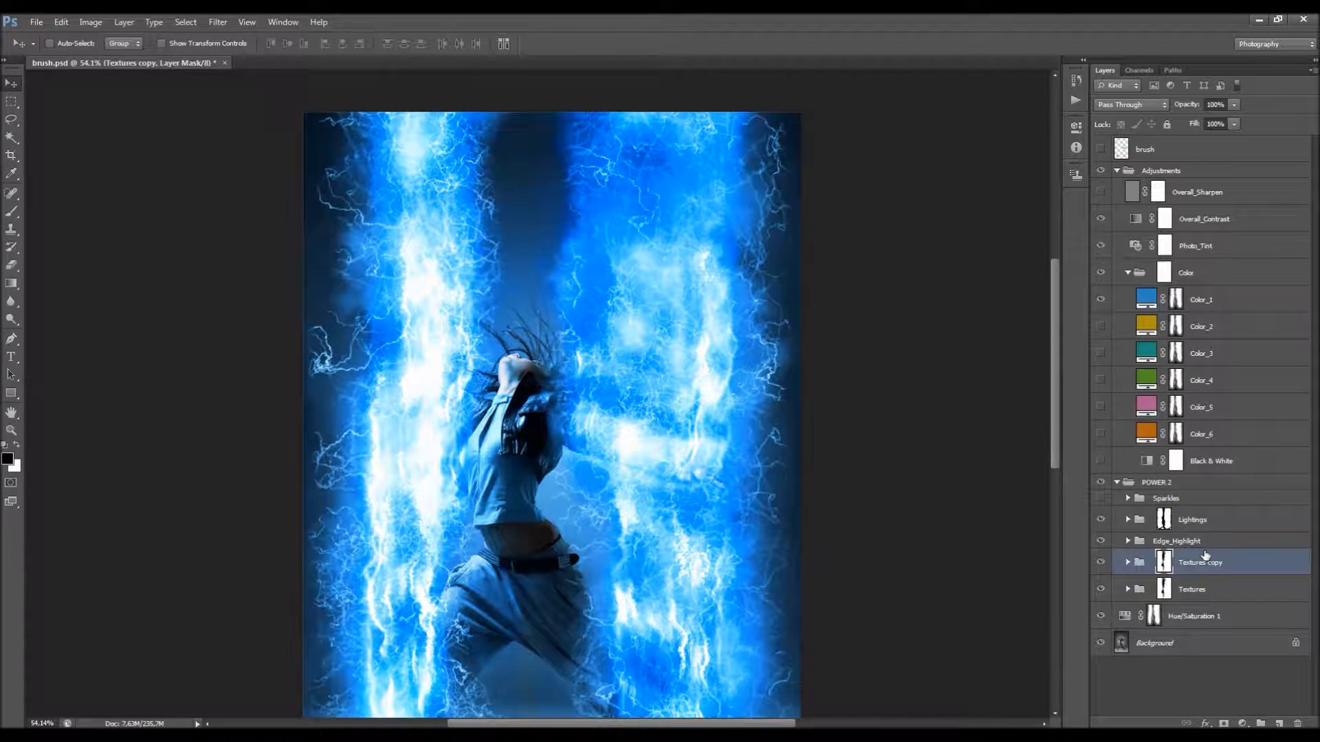
right_click(1263, 564)
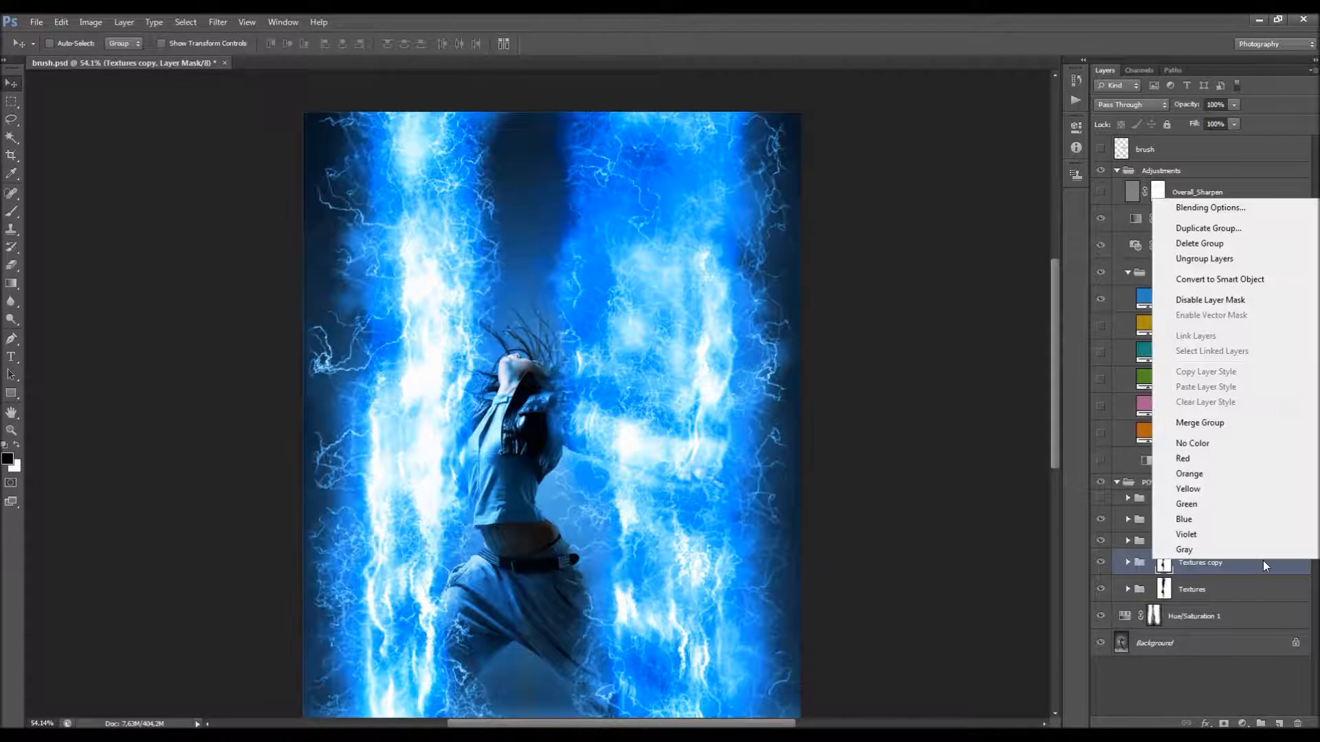
left_click(1197, 424)
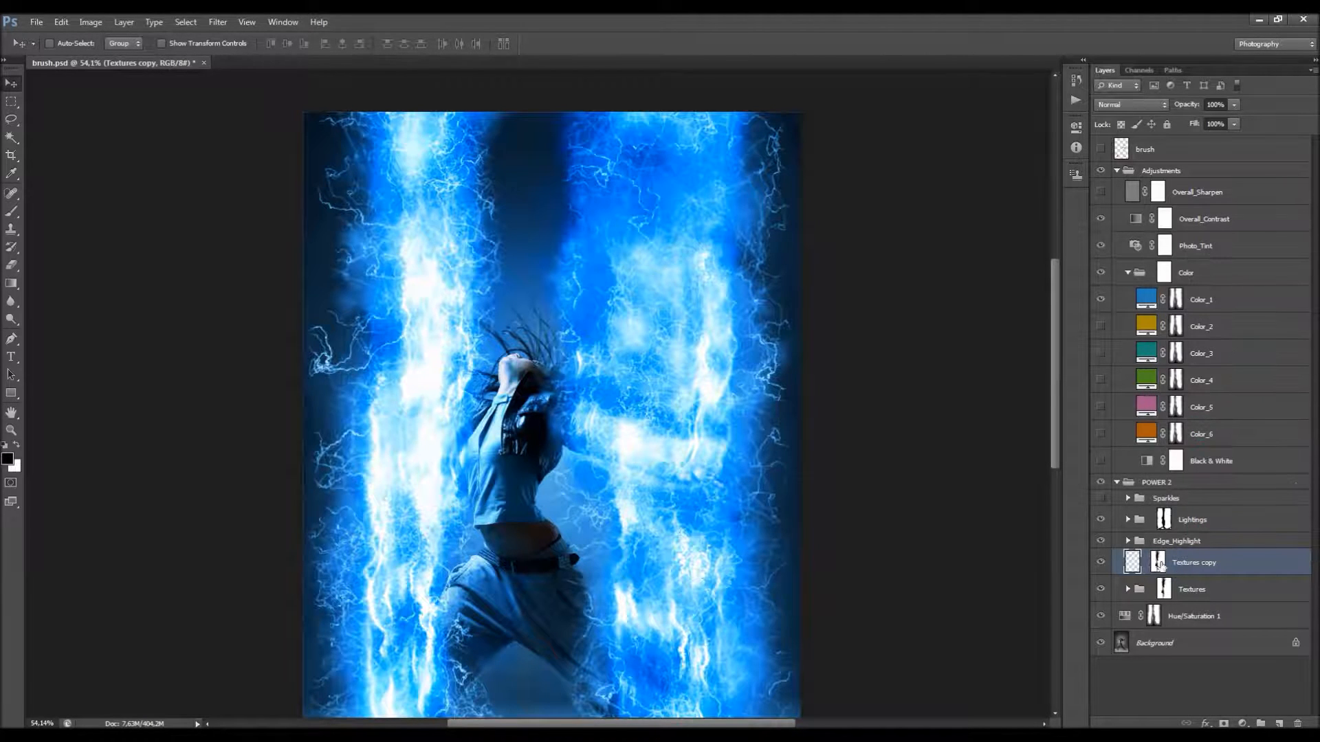
Step: Apply the layer mask of the Textures copy layer permanently and load the layer's contents as a selection
right_click(1157, 562)
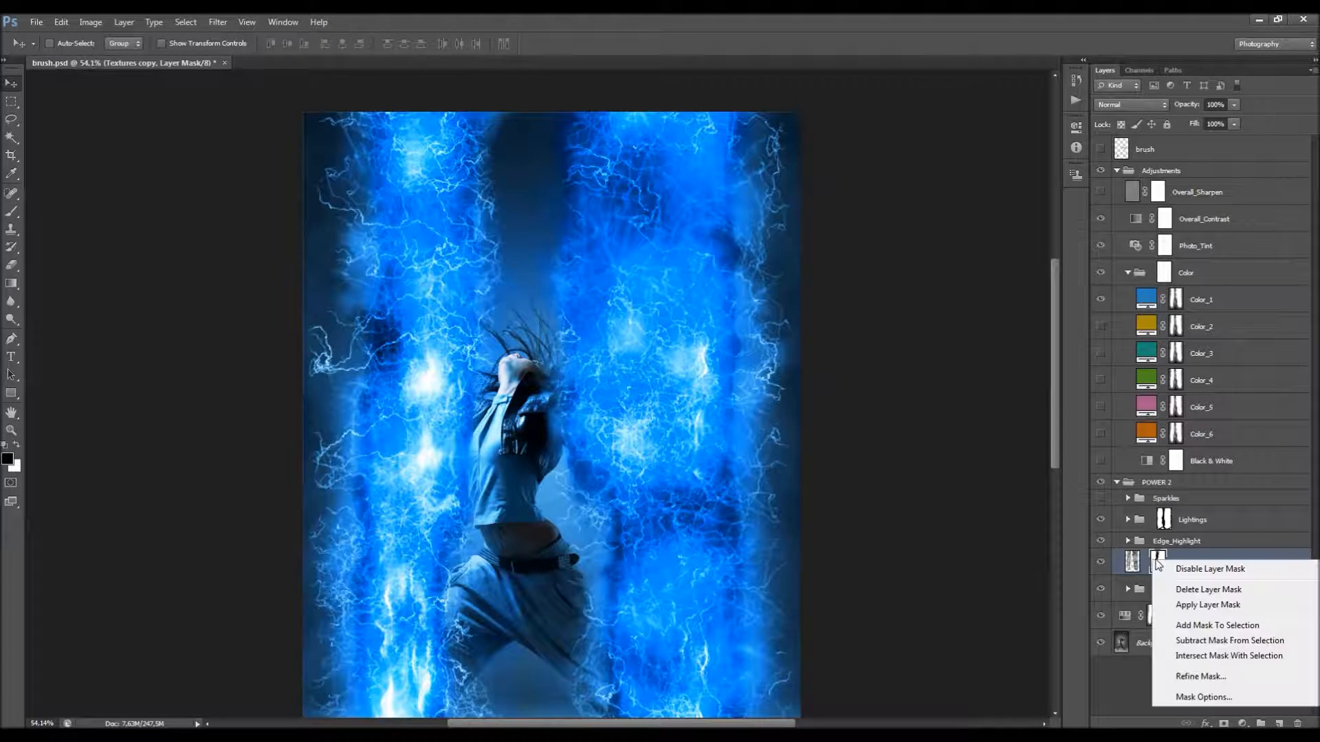
left_click(1203, 605)
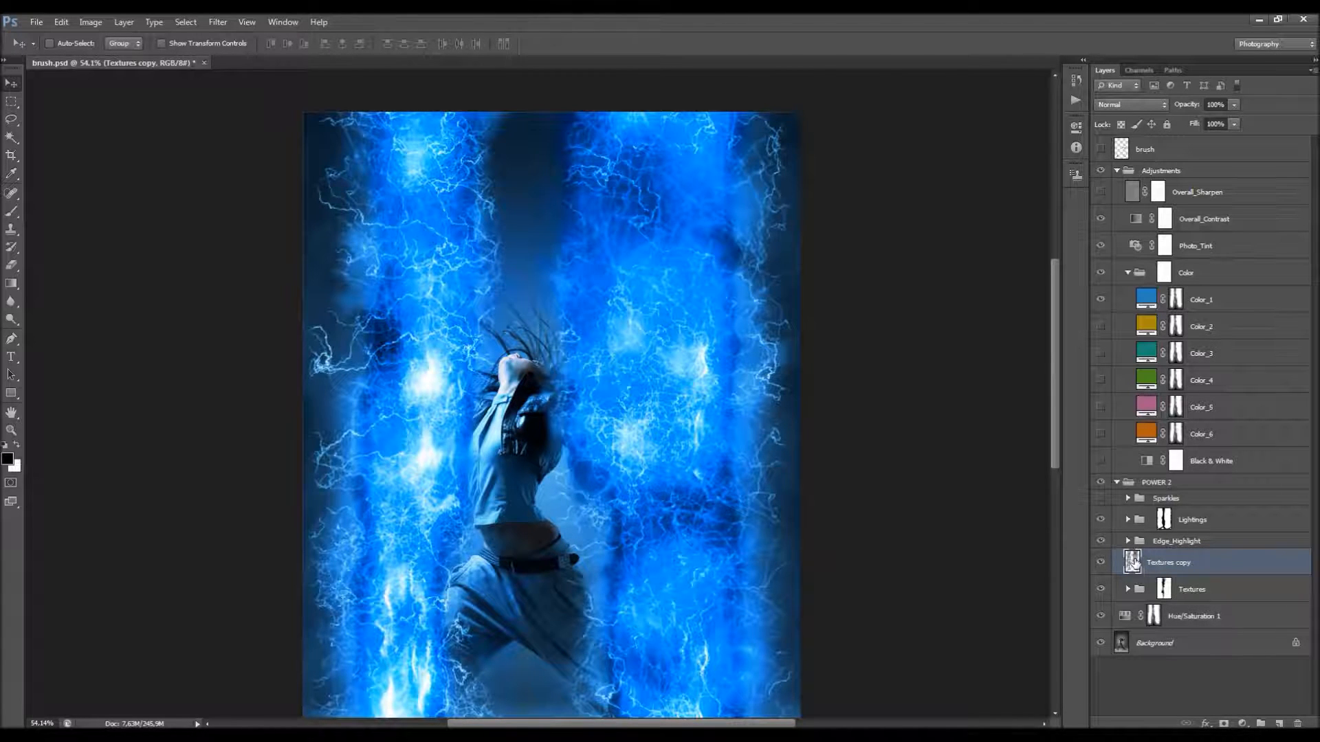
left_click(1131, 562, "ctrl")
Step: Delete the Textures copy layer, keeping the selection made from it
right_click(1152, 558)
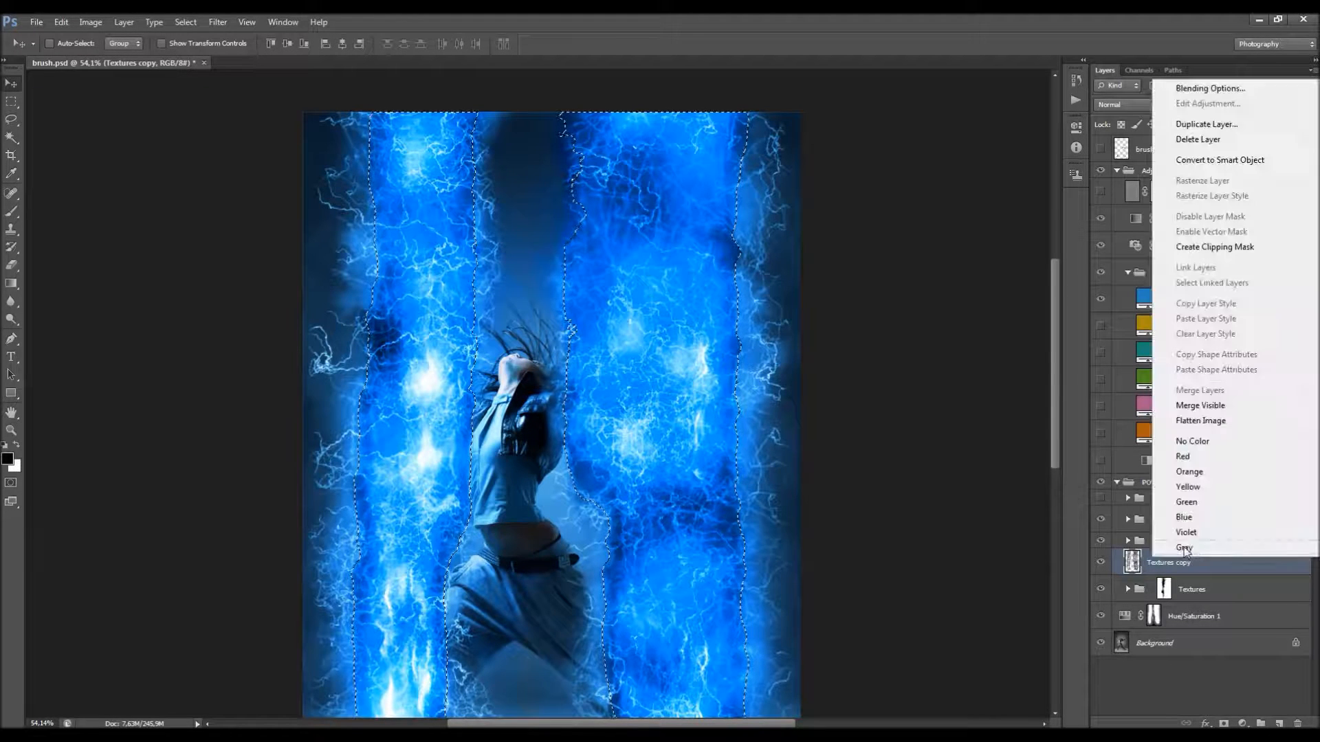
left_click(1202, 139)
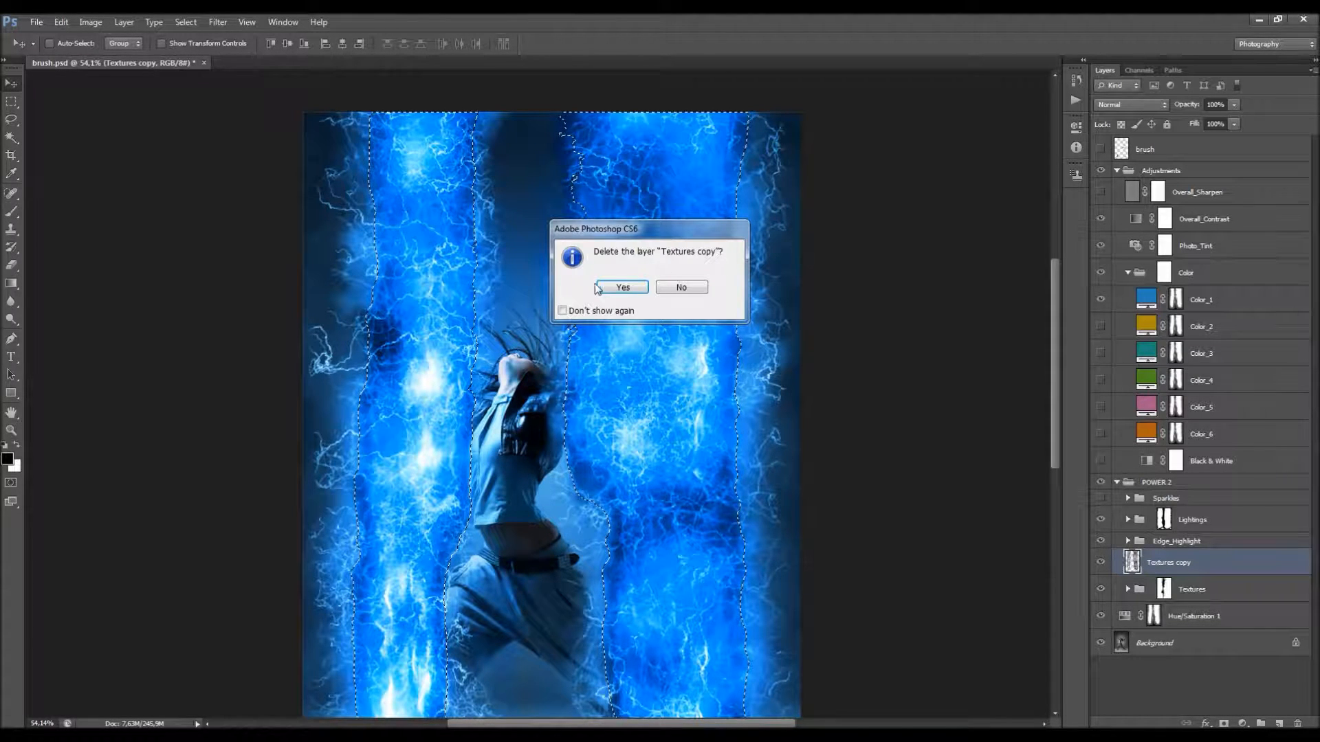
left_click(621, 288)
Step: Replace the Color_1 layer's mask with a new layer mask made from the active selection
left_click(1174, 300)
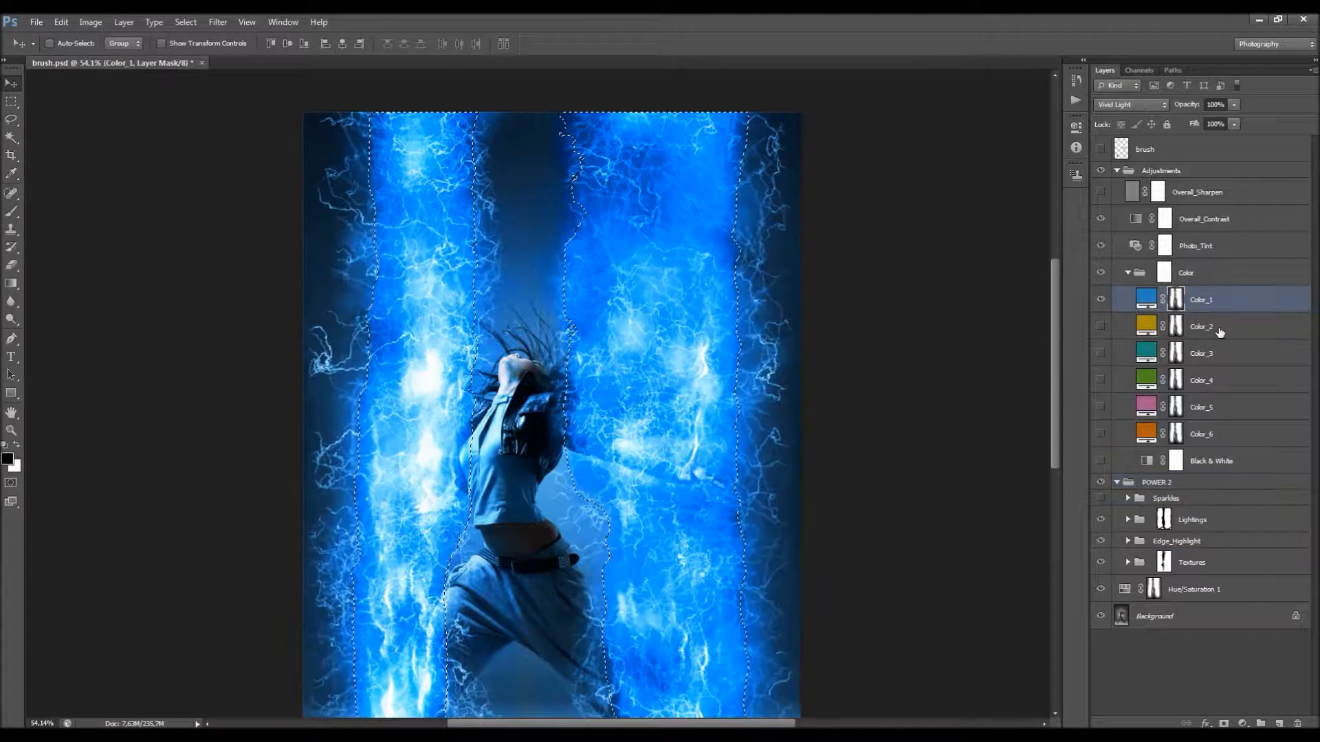
right_click(1175, 299)
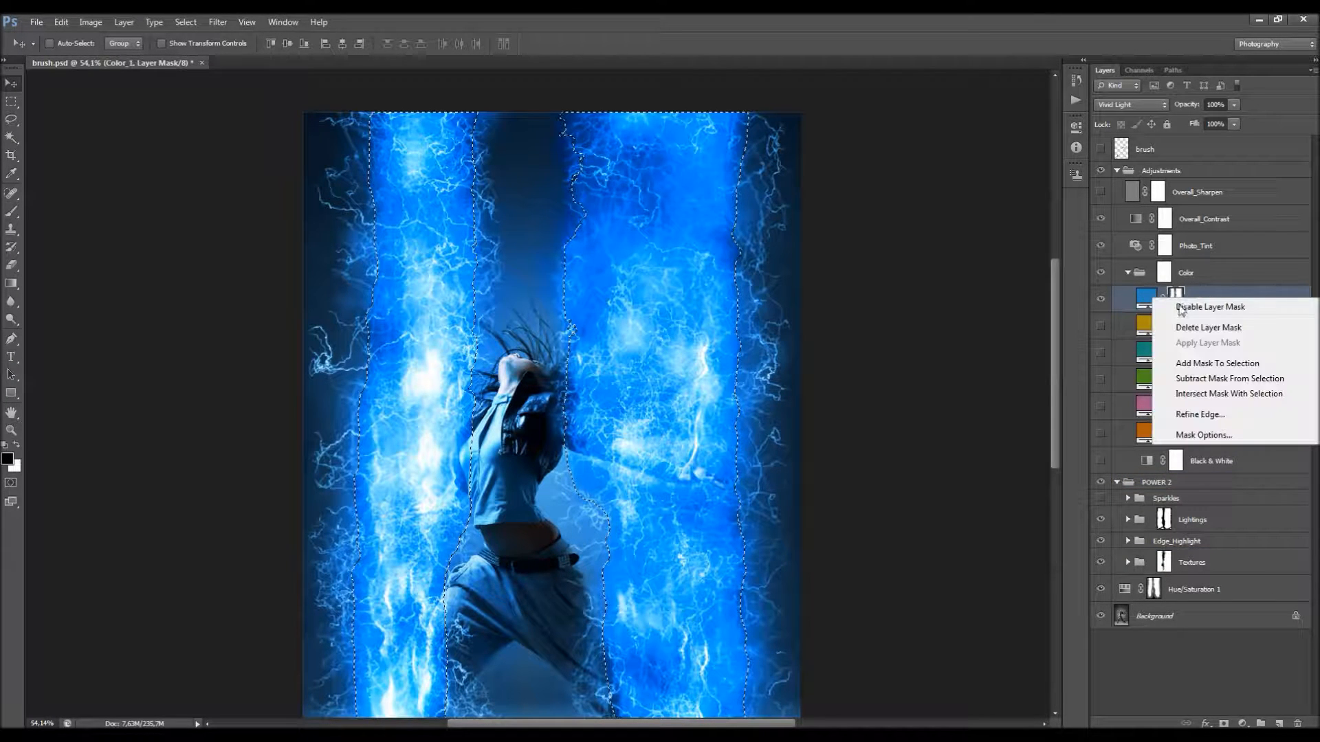
left_click(1184, 327)
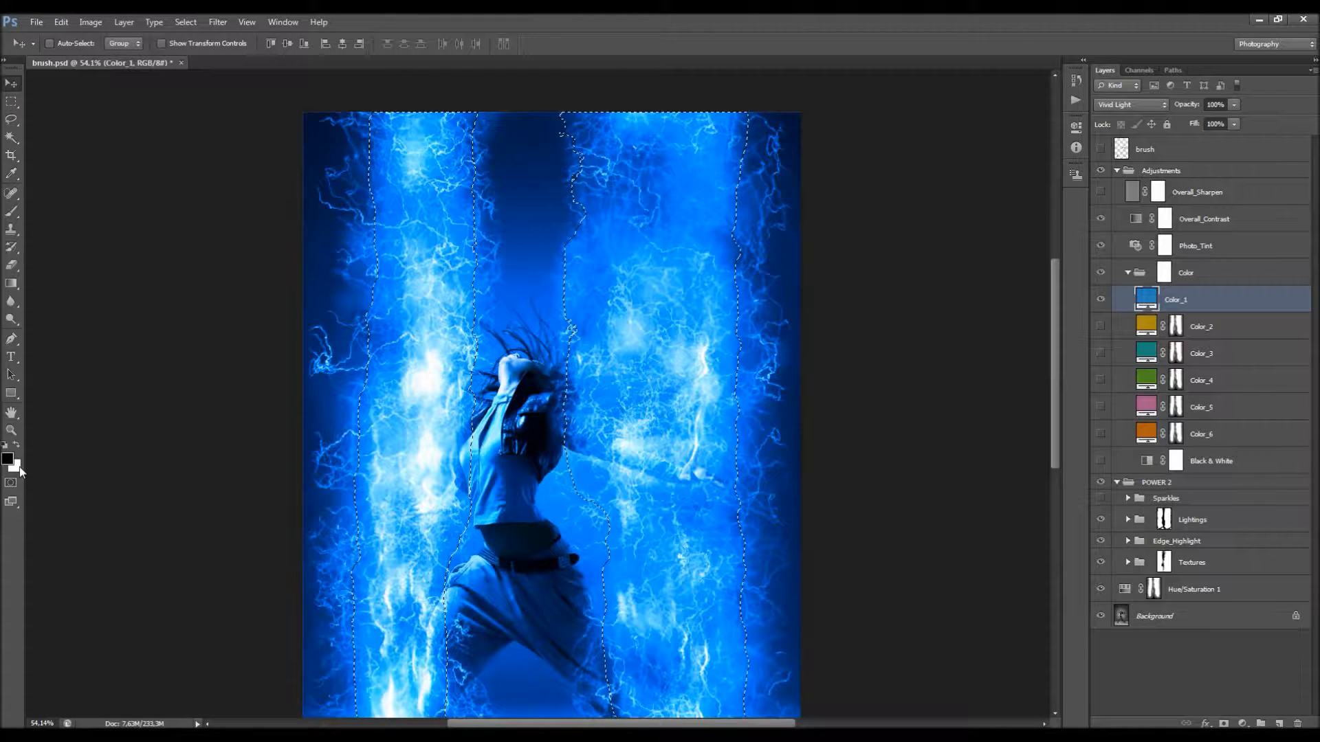
left_click(1223, 723)
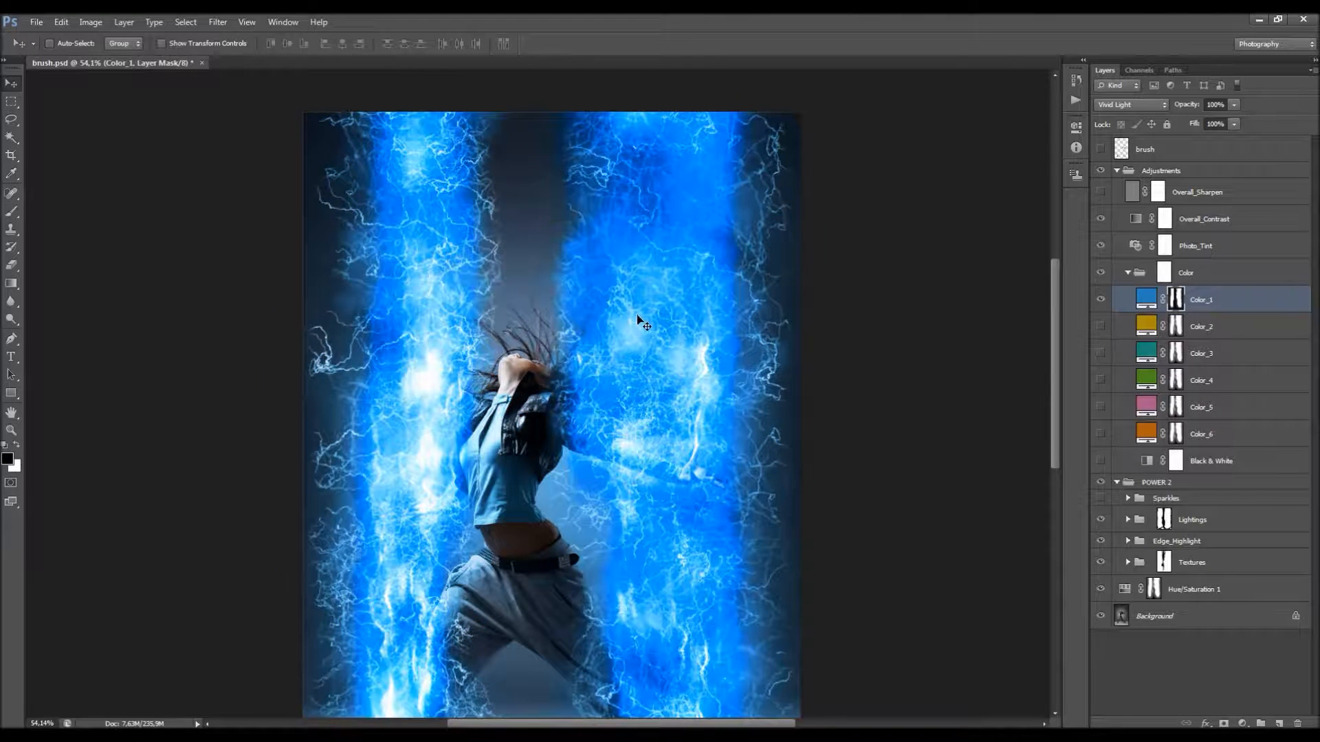
Step: Examine the effect of the new Color_1 mask across the whole image, from the lightning beams to the floor
scroll(625, 302, "down", 4)
scroll(587, 304, "up", 2)
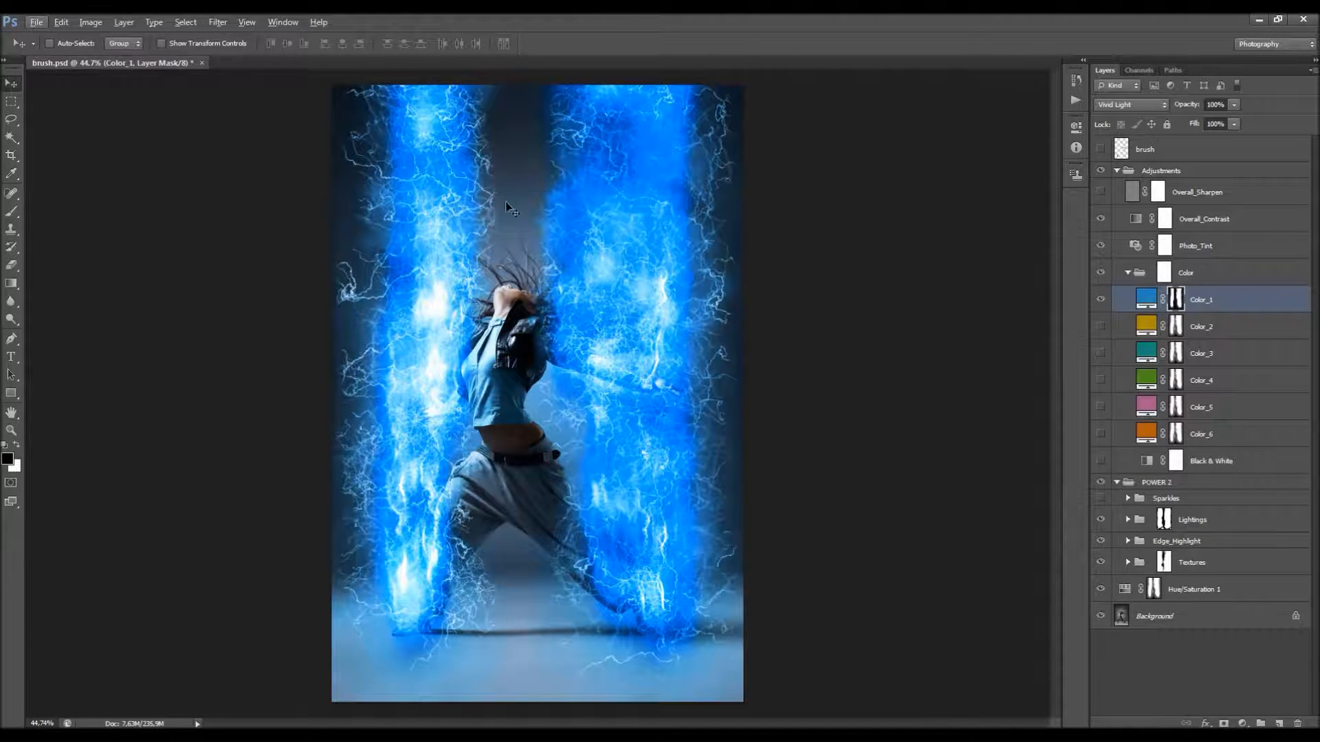
key("alt")
scroll(525, 118, "up", 2)
scroll(530, 123, "up", 1)
scroll(524, 244, "down", 5)
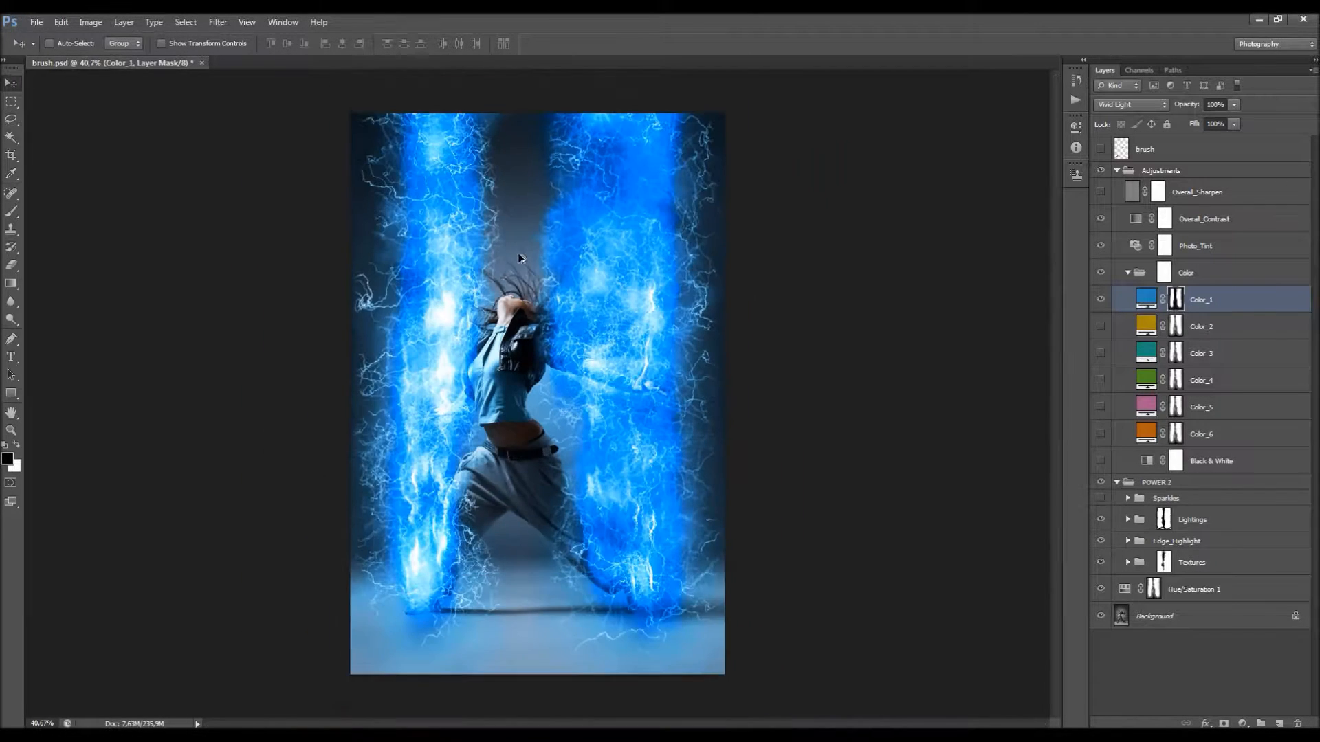
scroll(517, 278, "up", 2)
scroll(507, 249, "down", 1)
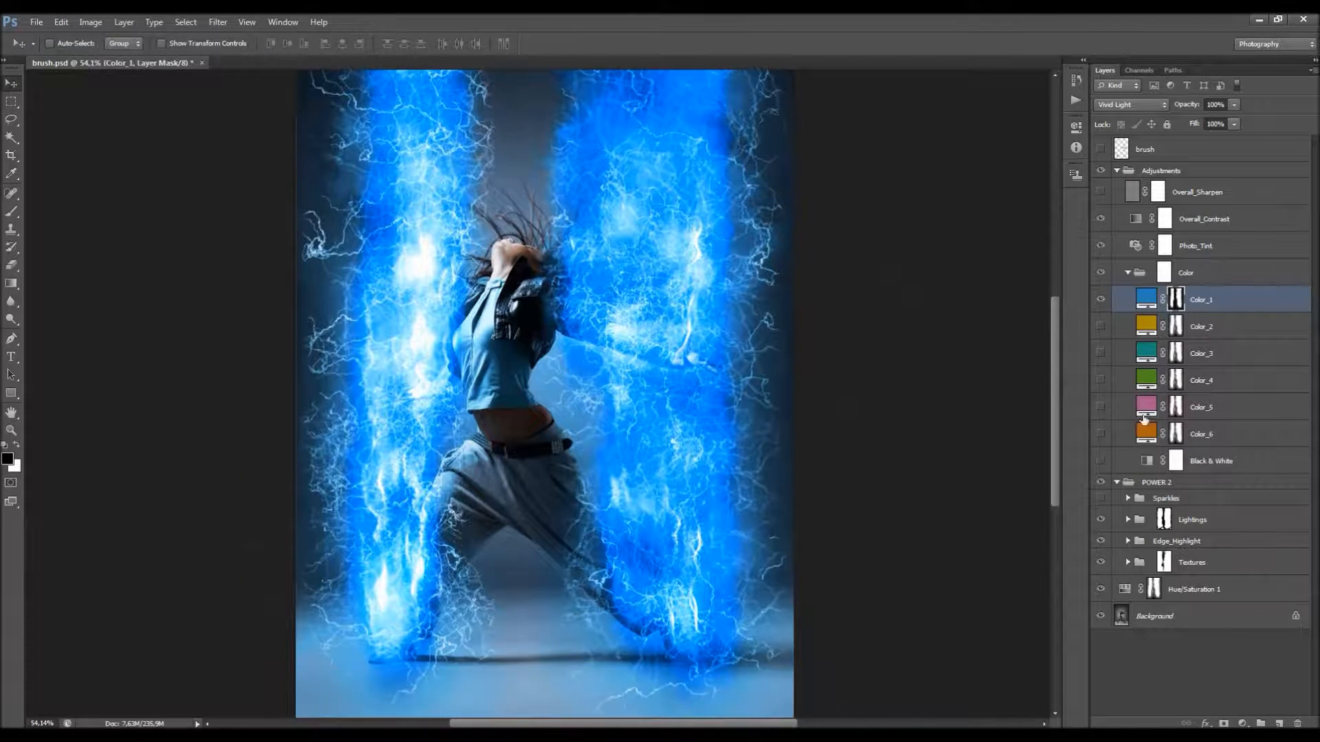
Step: Paint black on the Lightings mask with a 100 px textured brush to hide stray lightning beside the left beam above the dancer's head
left_click(1167, 522)
scroll(527, 341, "up", 2)
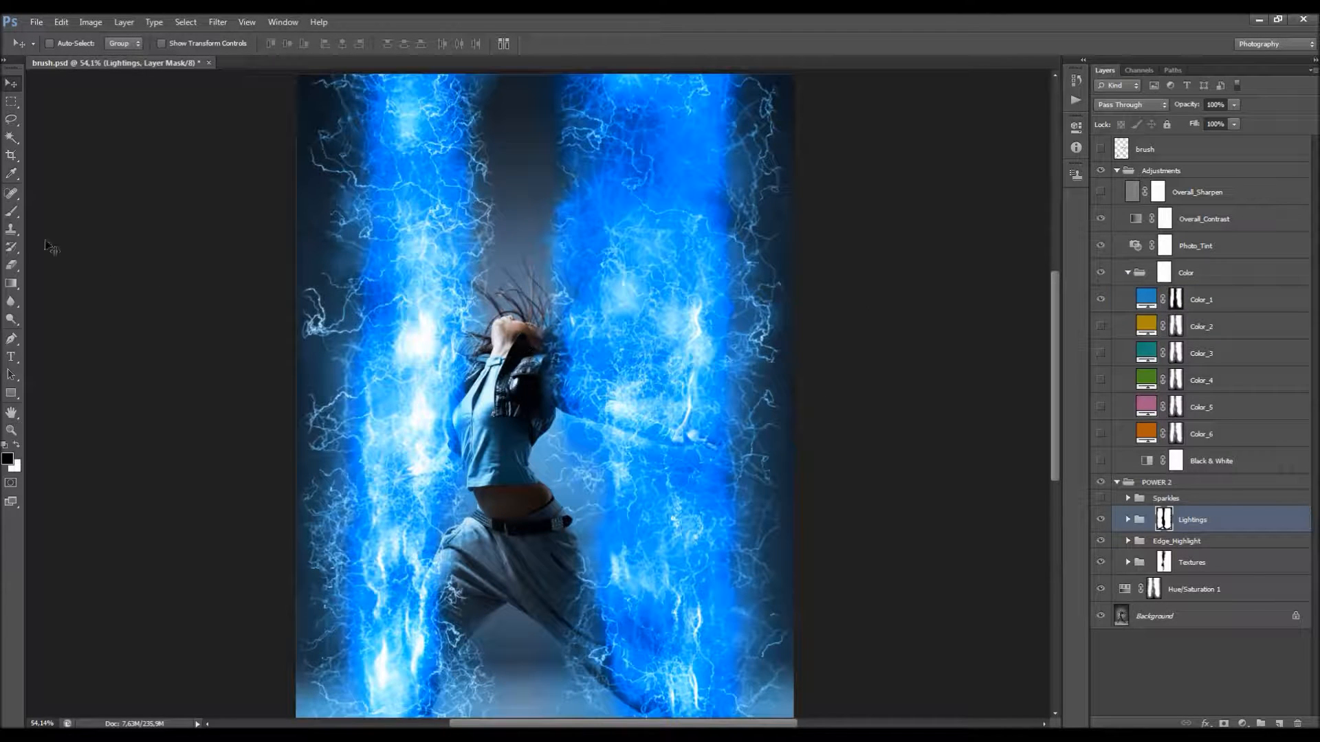
left_click(11, 211)
scroll(516, 253, "up", 1)
right_click(520, 187)
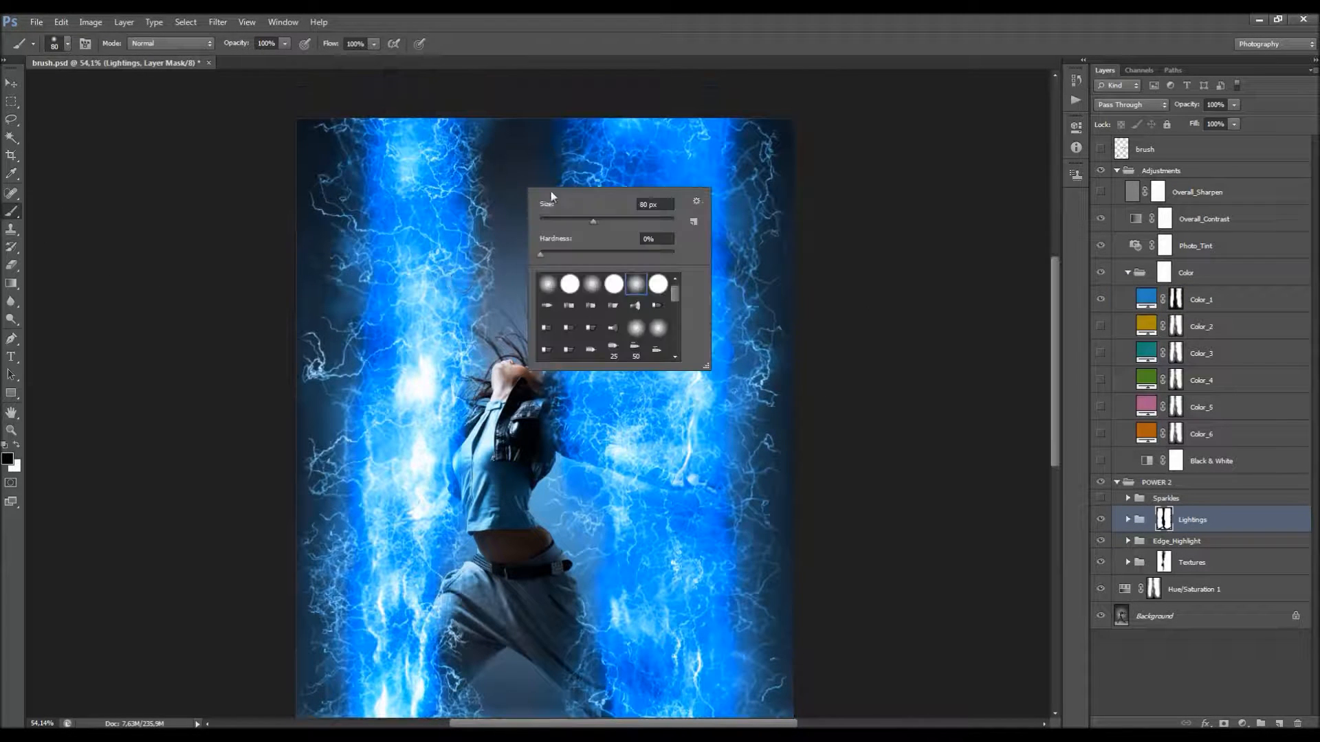
left_click_drag(672, 292, 675, 351)
left_click(569, 351)
left_click(509, 148)
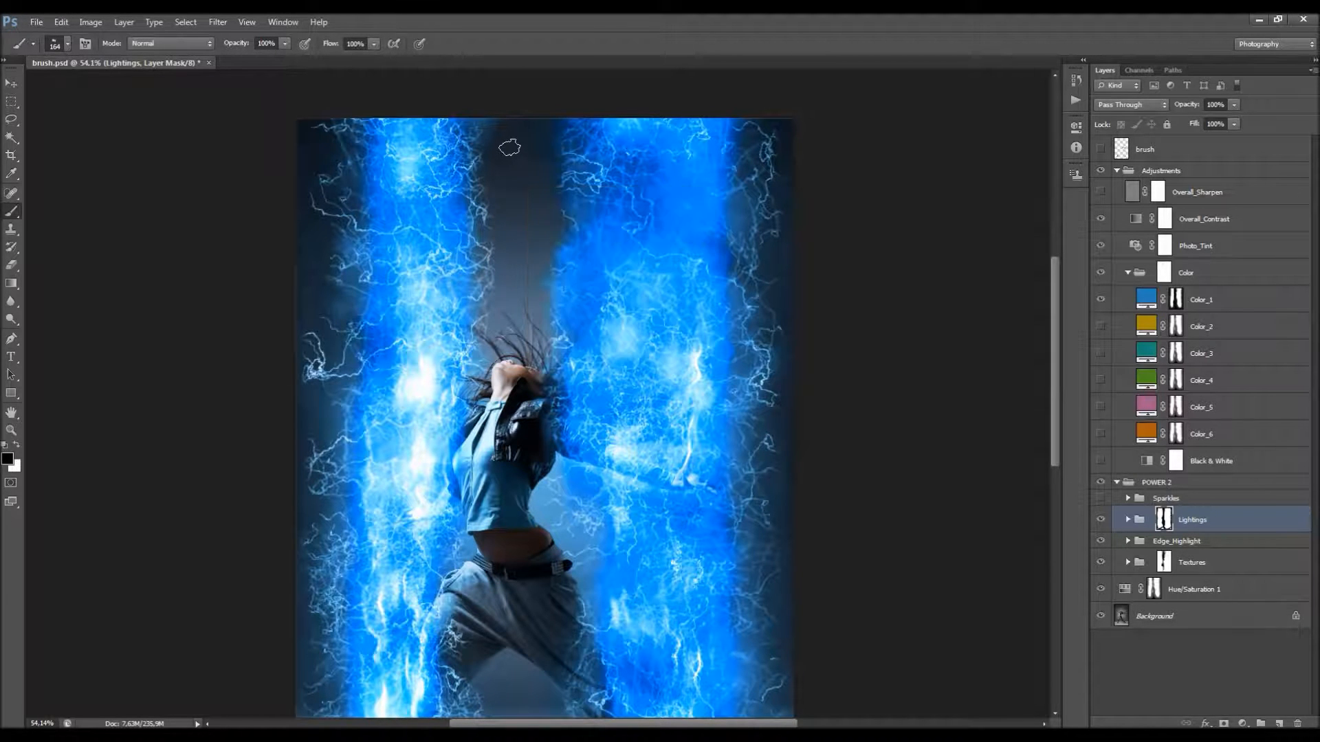
left_click_drag(496, 175, 486, 201)
left_click_drag(496, 300, 485, 335)
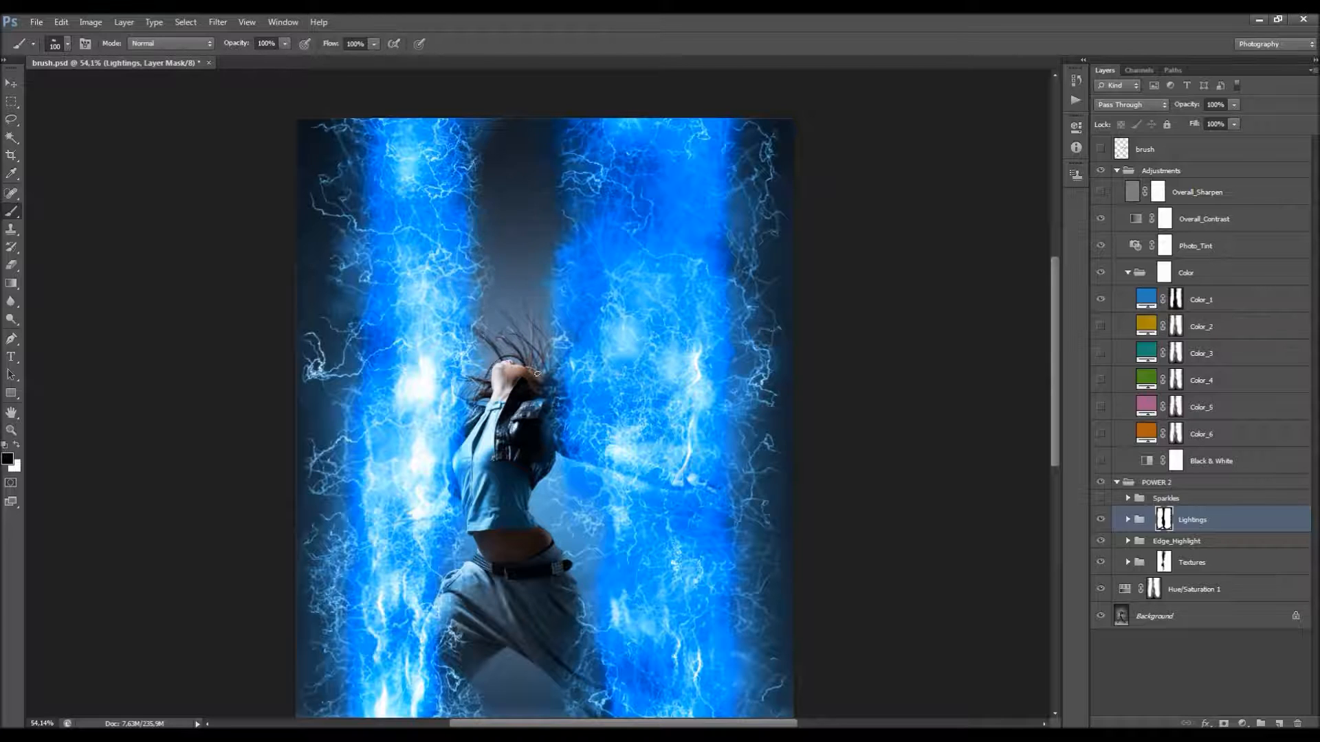
Step: Switch to the Move tool, and make the Sparkles group in POWER 2 visible and expanded
scroll(515, 440, "down", 5)
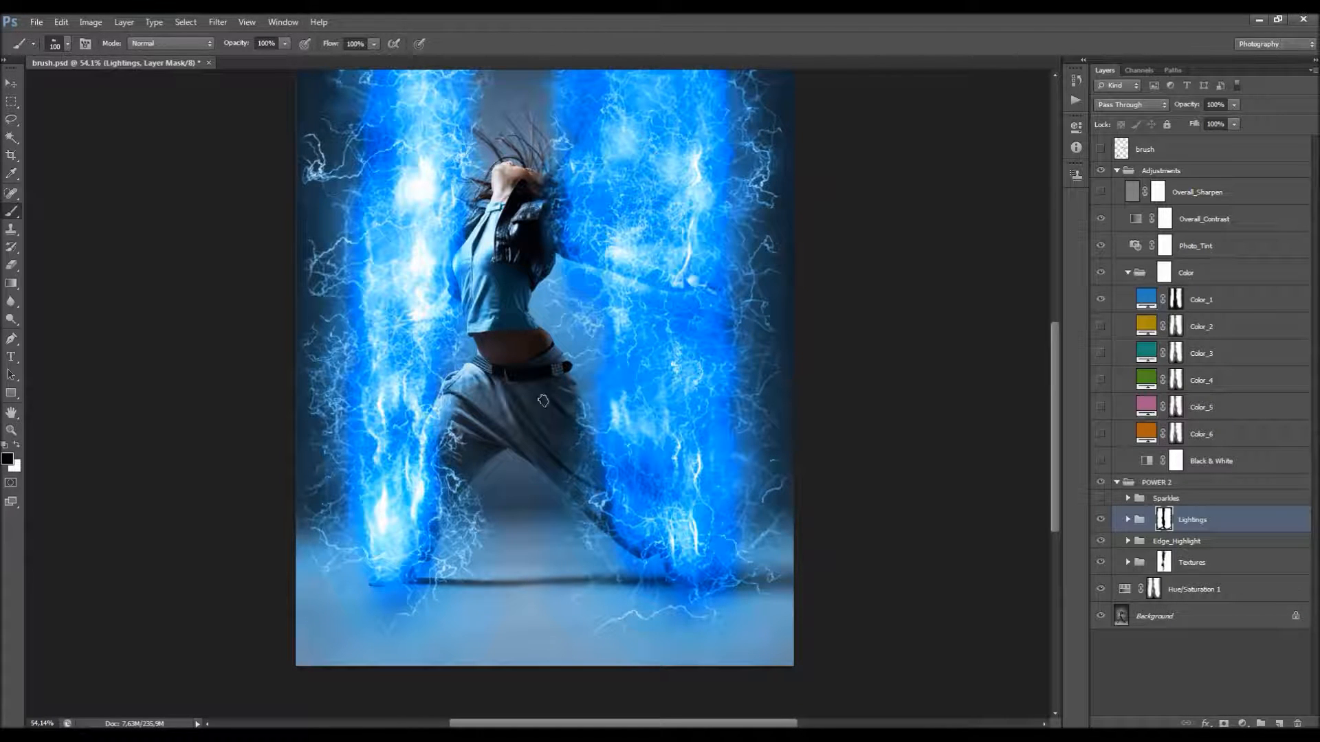
scroll(567, 361, "up", 4)
scroll(574, 357, "up", 2)
scroll(574, 357, "down", 1)
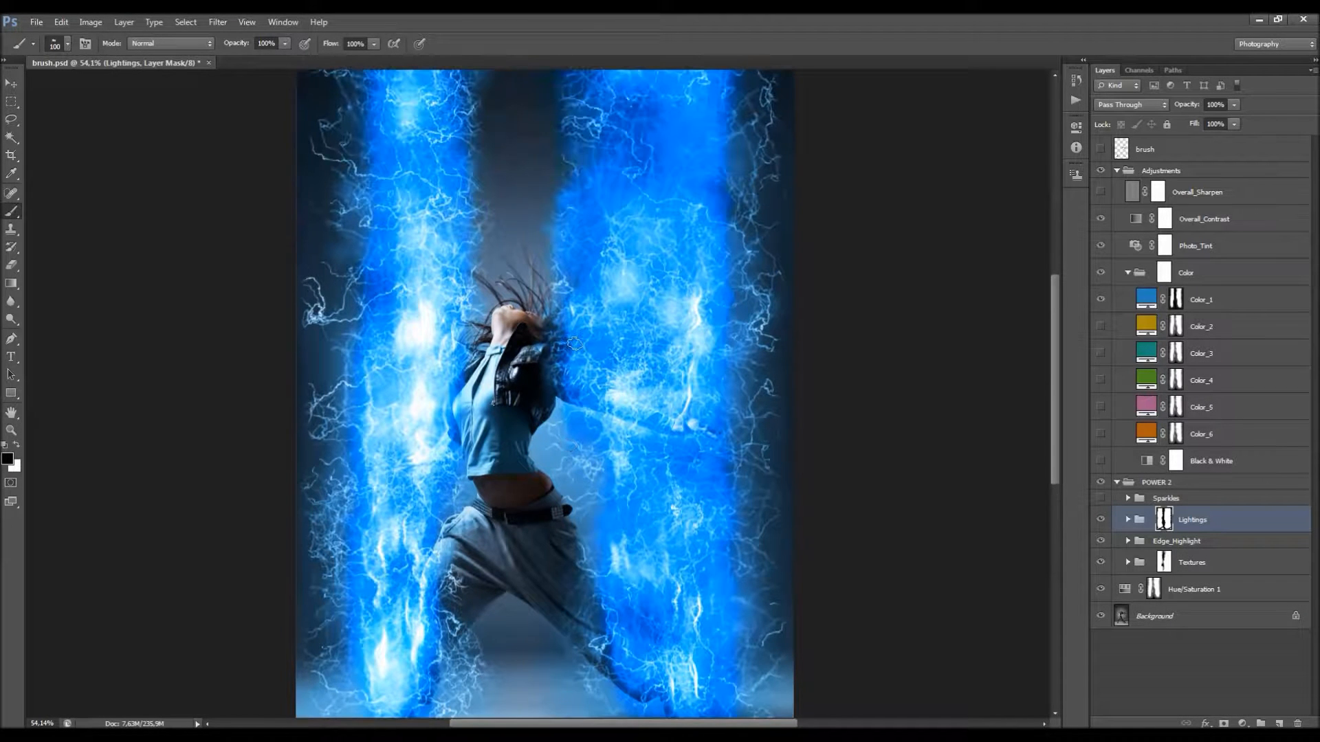
key("v")
left_click(1156, 503)
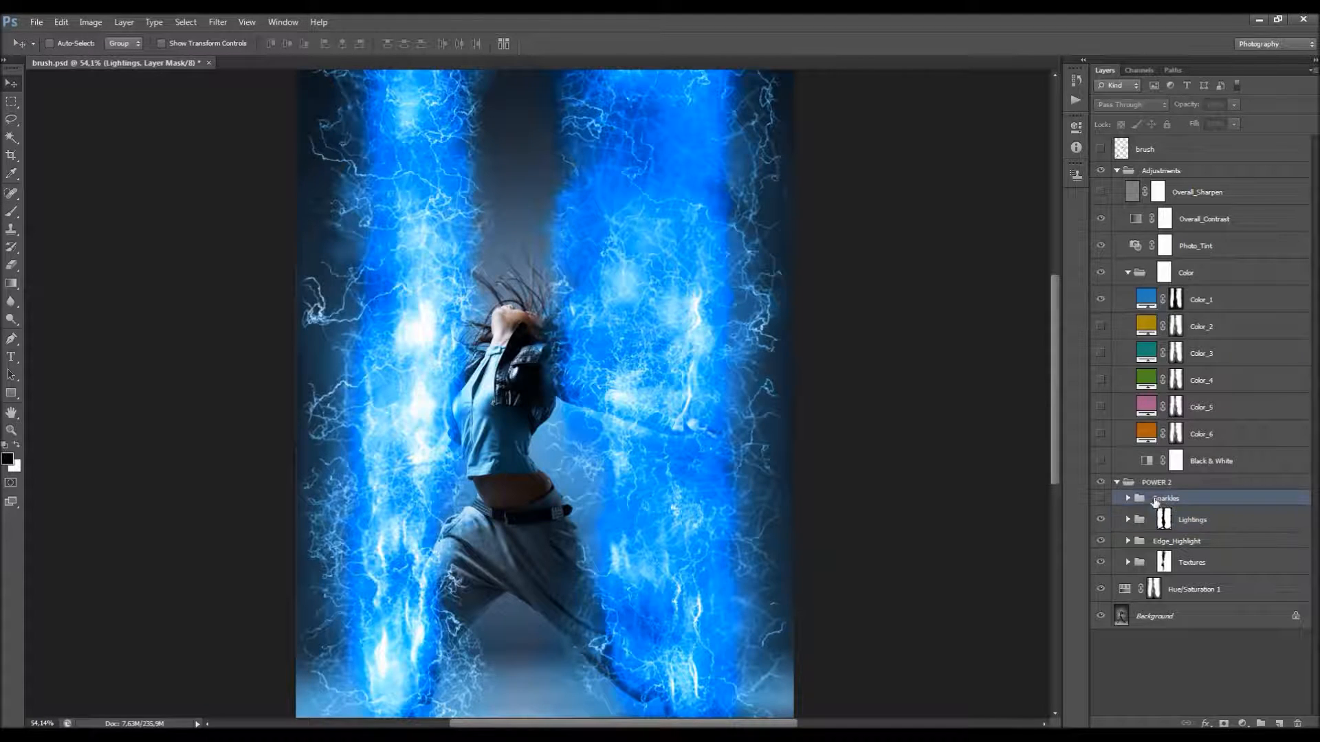
left_click(1102, 499)
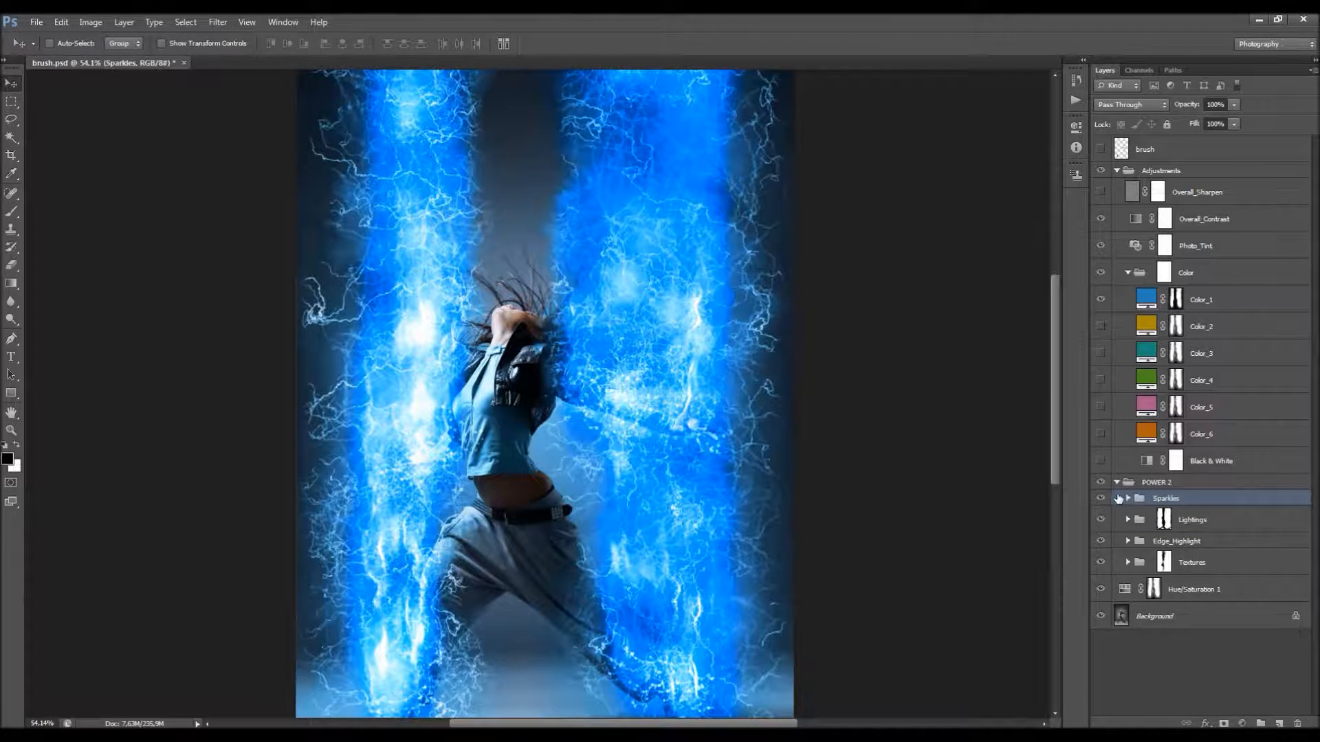
left_click(1126, 499)
Step: Select the Increase_Density layer in the Sparkles group and check its effect by toggling its visibility
scroll(619, 350, "down", 1)
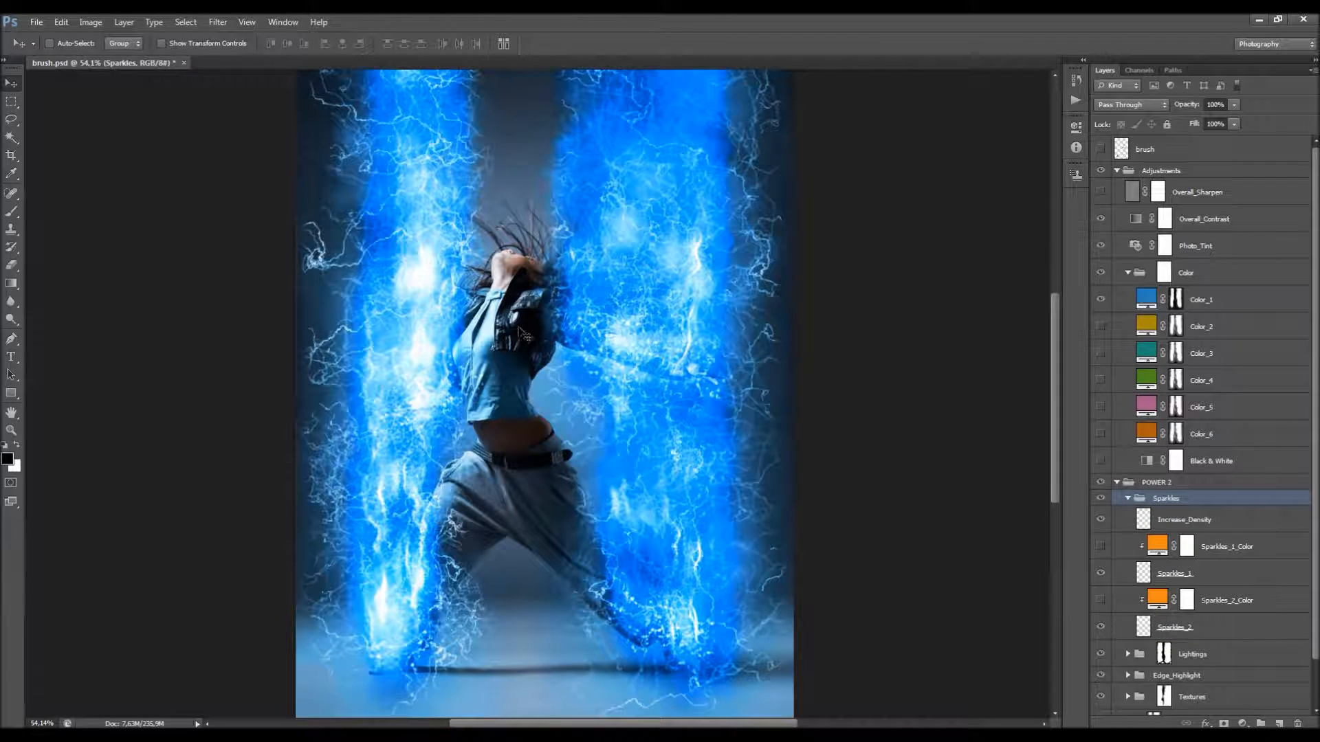
scroll(1241, 470, "down", 1)
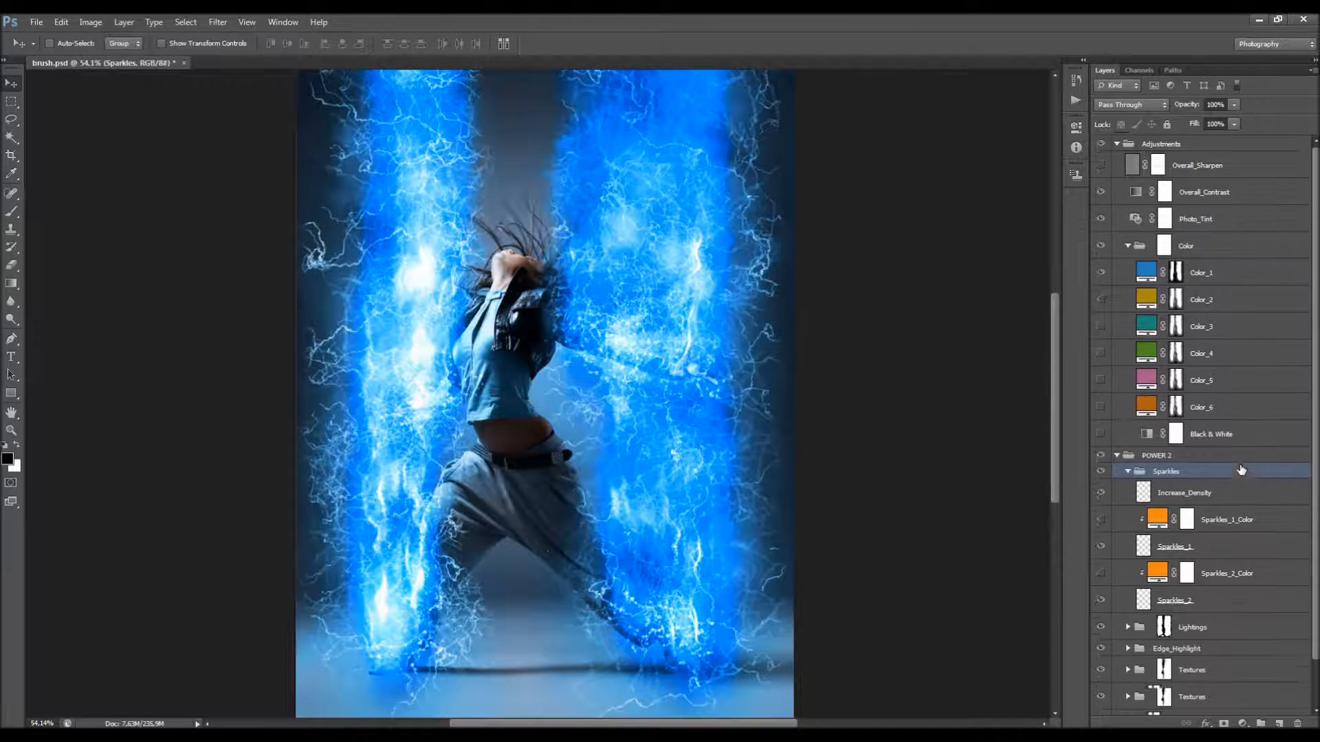
scroll(1242, 469, "down", 1)
left_click(1193, 472)
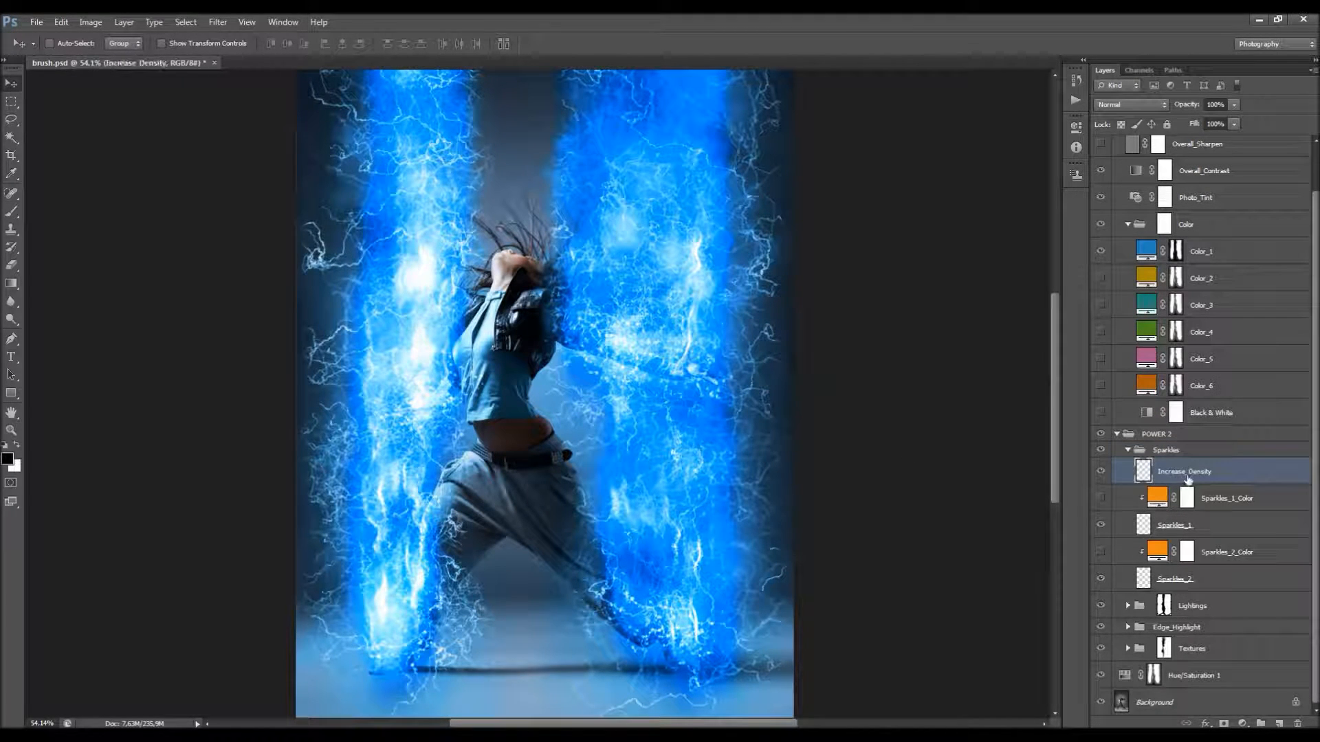
left_click(1103, 472)
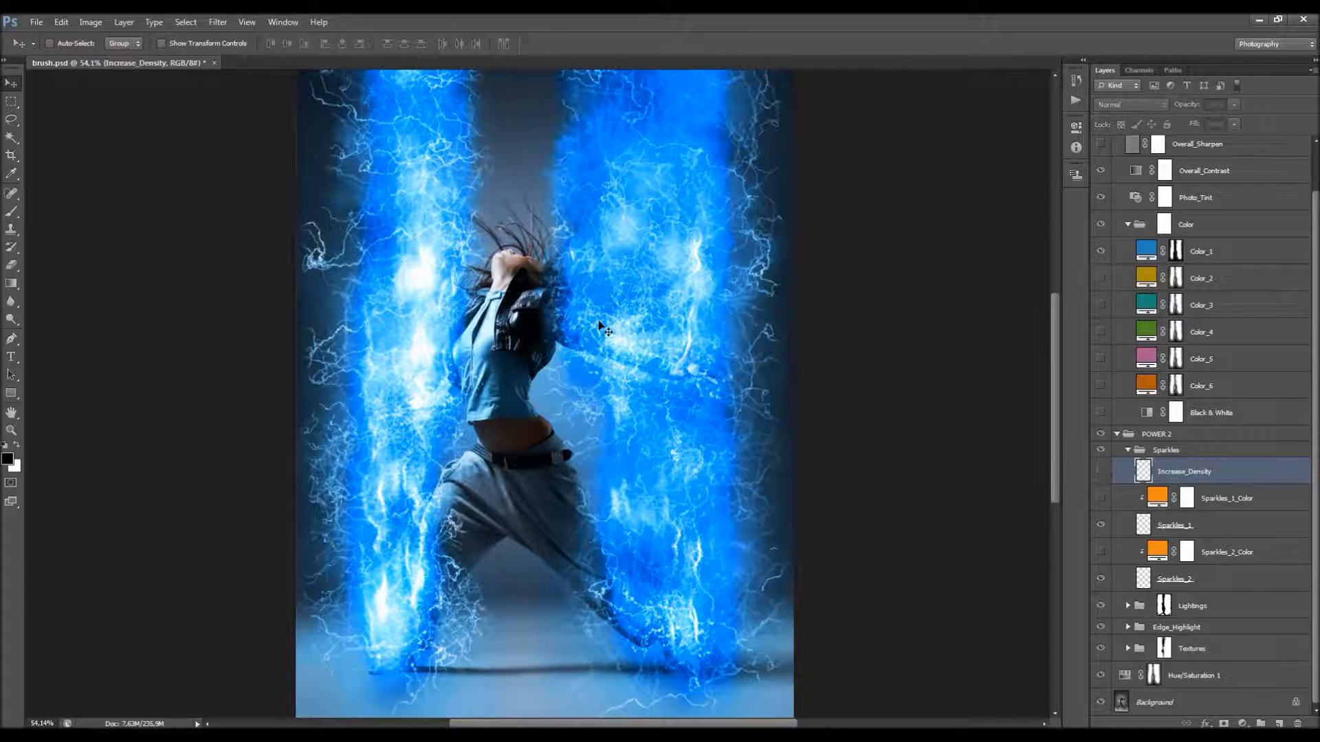
left_click(1101, 470)
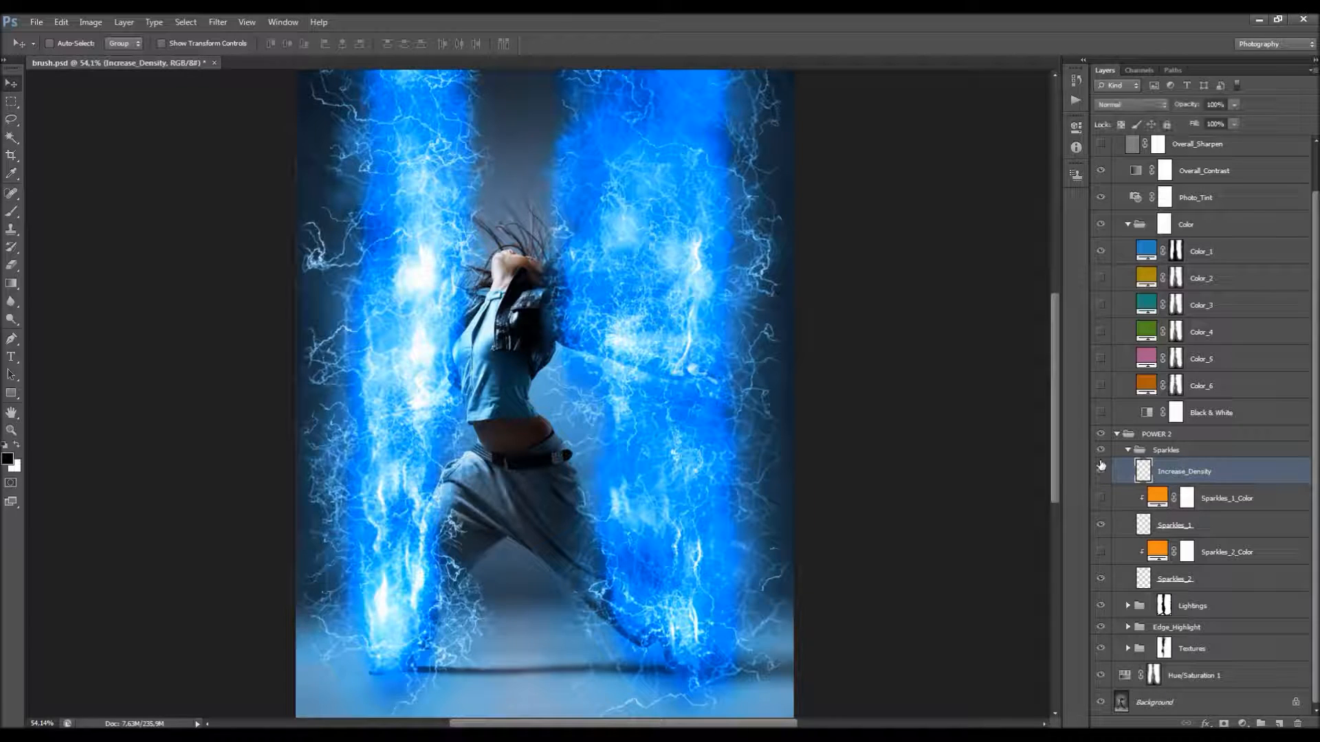
left_click_drag(1188, 109, 1188, 109)
Step: Select the Sparkles_1 layer, and check the Sparkles group's overall effect by toggling its visibility
left_click(1182, 524)
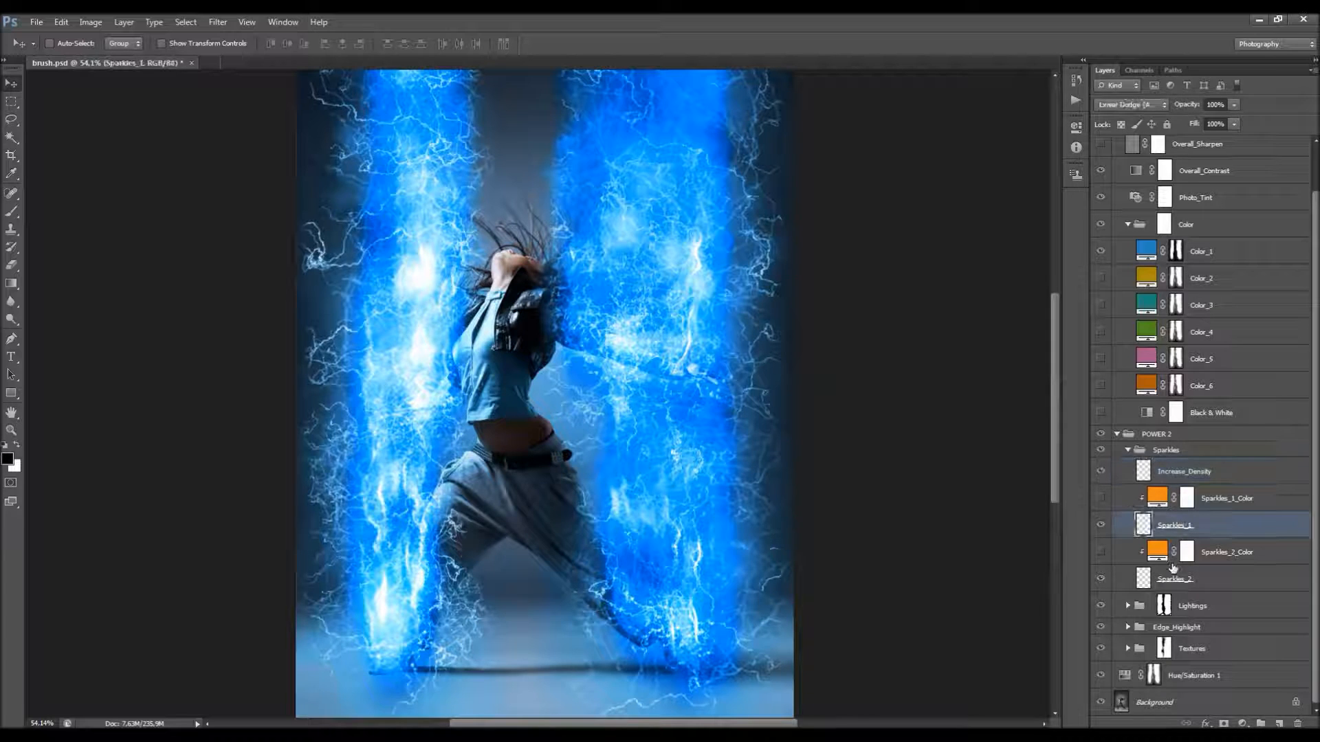
left_click(1162, 451)
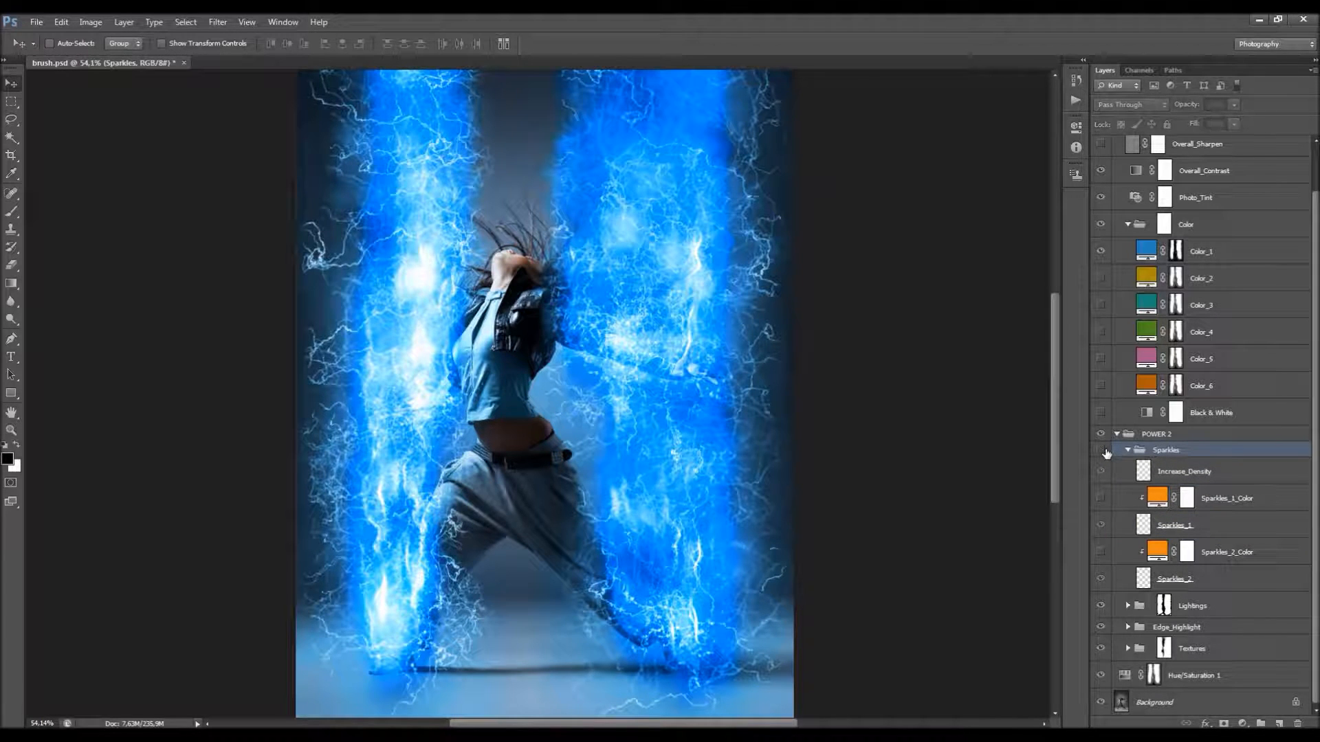
left_click(1100, 450)
Step: Add a layer mask to the Sparkles_1 layer as a trial and delete that mask
left_click(1187, 524)
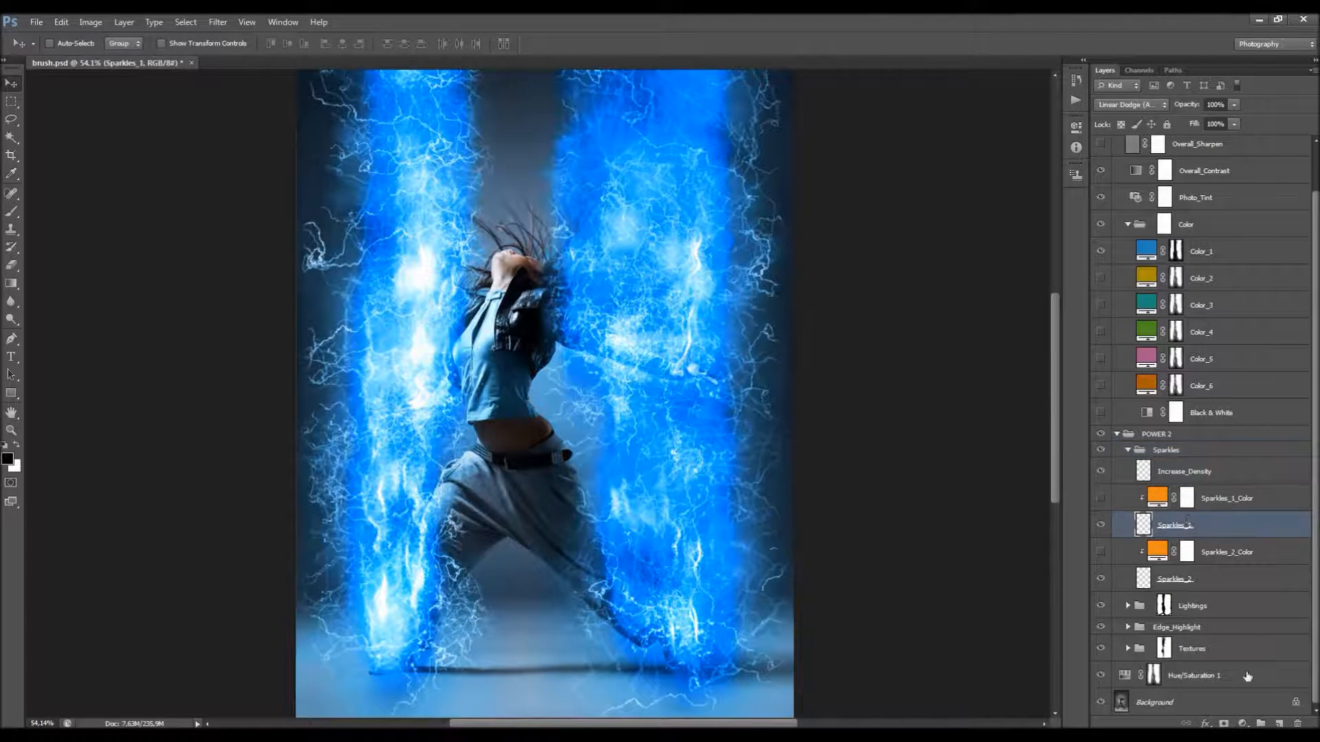
left_click(1225, 722)
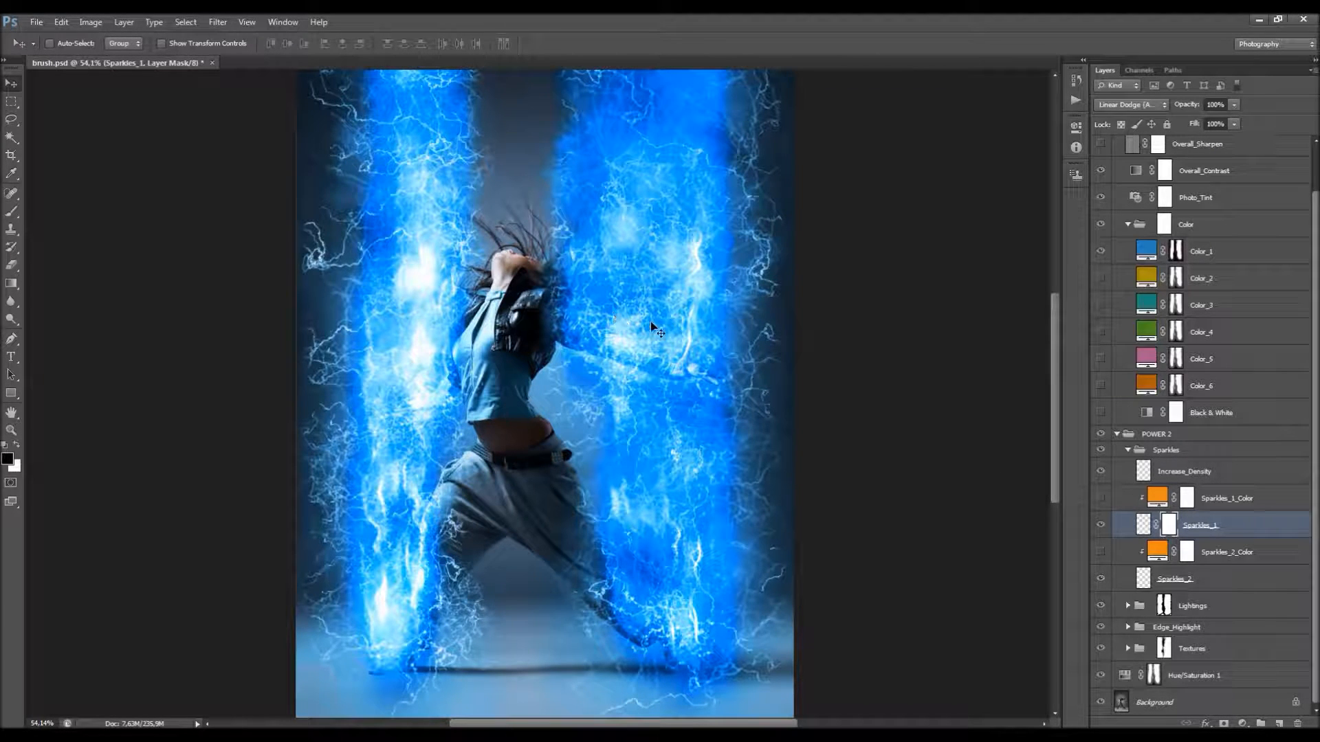
right_click(1168, 525)
left_click(1186, 551)
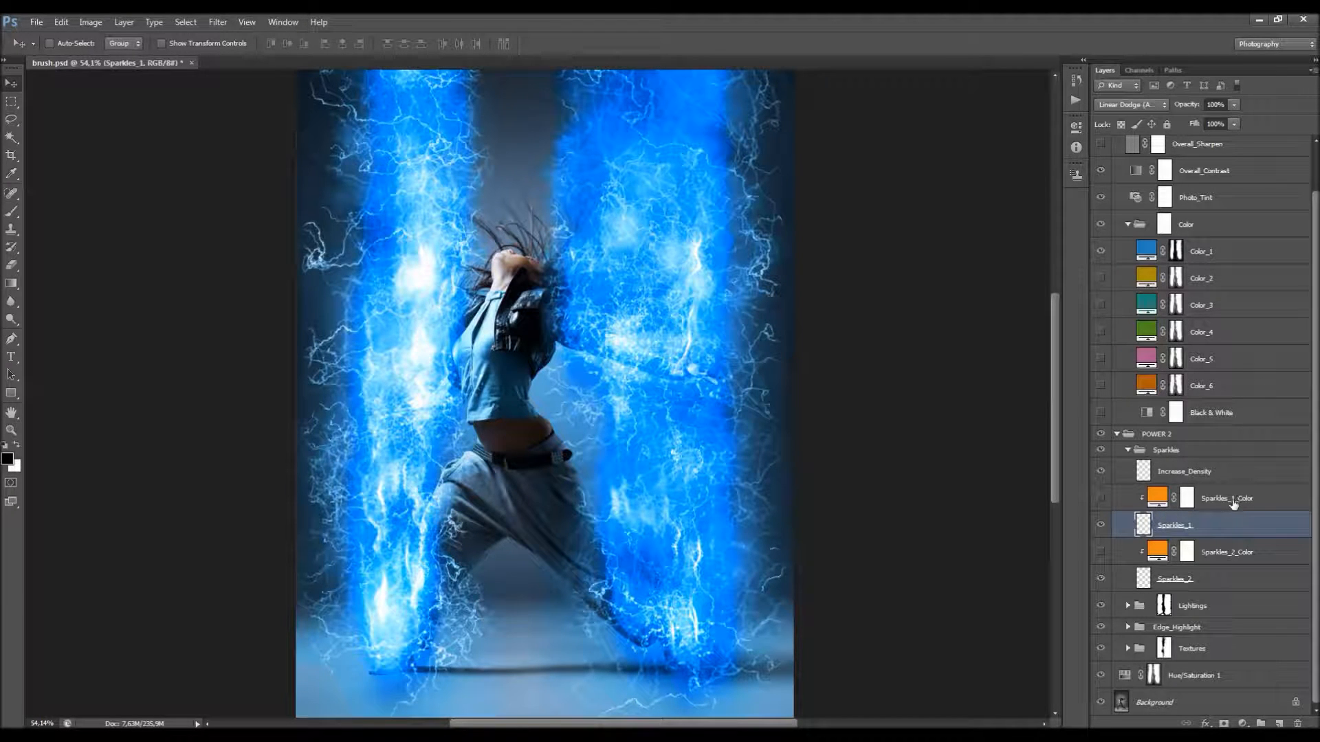
Step: Expand the Lightings group and turn on the L_1, L_2, L_3, Sparkles_1 and Sparkles_2 color layers
left_click(1127, 606)
scroll(1218, 512, "down", 5)
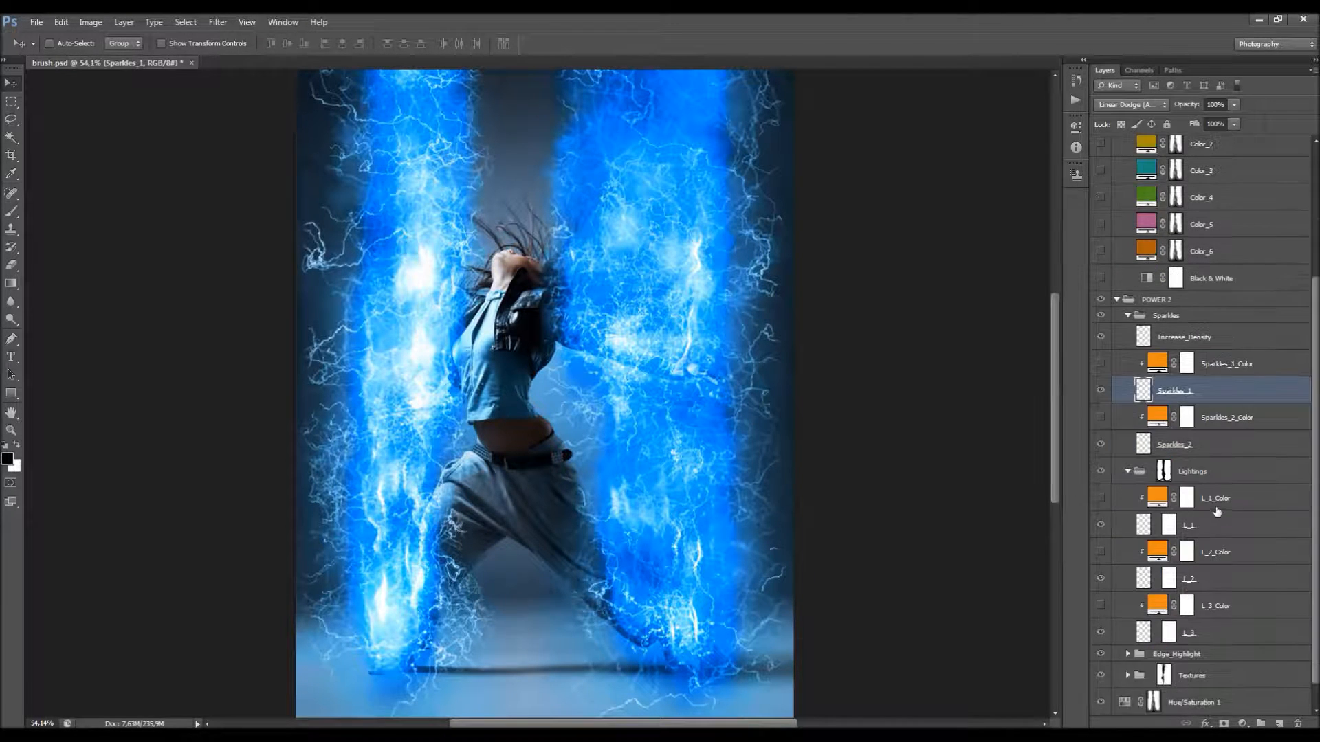
scroll(481, 229, "up", 3)
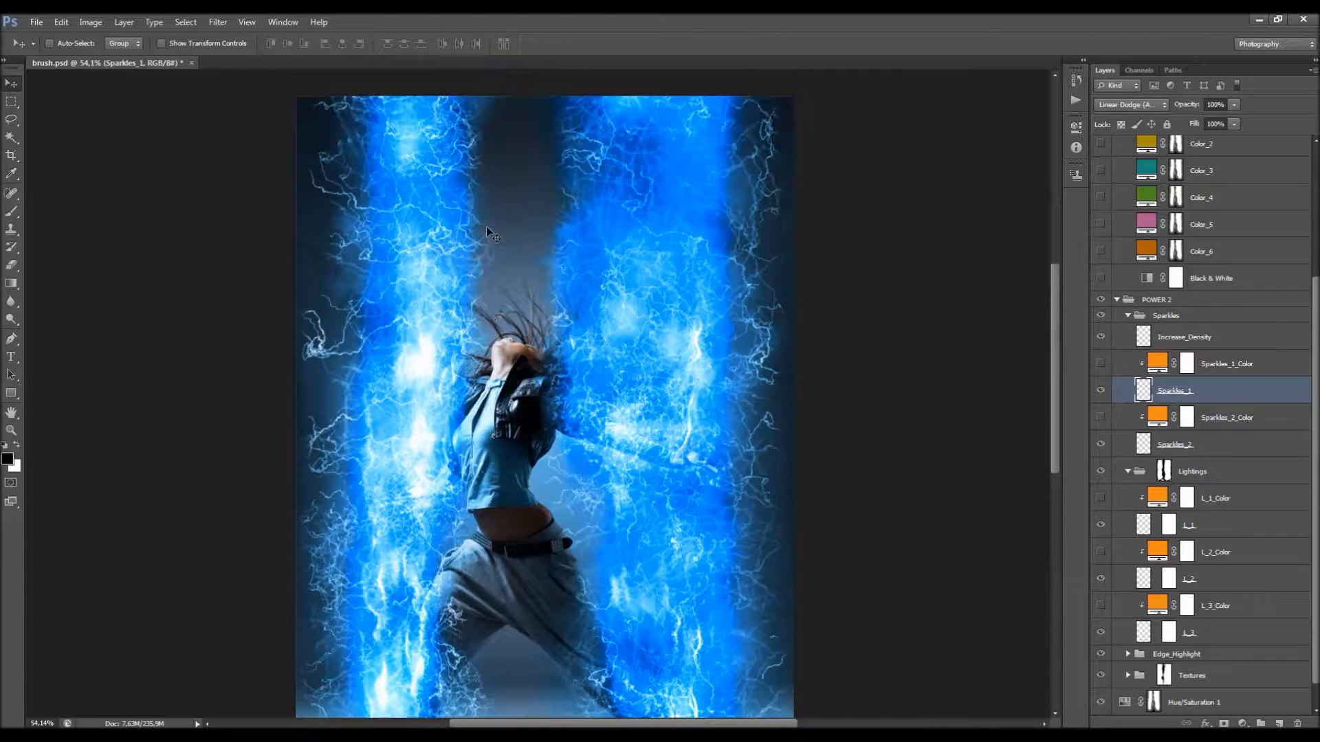
scroll(485, 225, "down", 1)
left_click(1216, 606)
left_click_drag(1102, 609, 1106, 363)
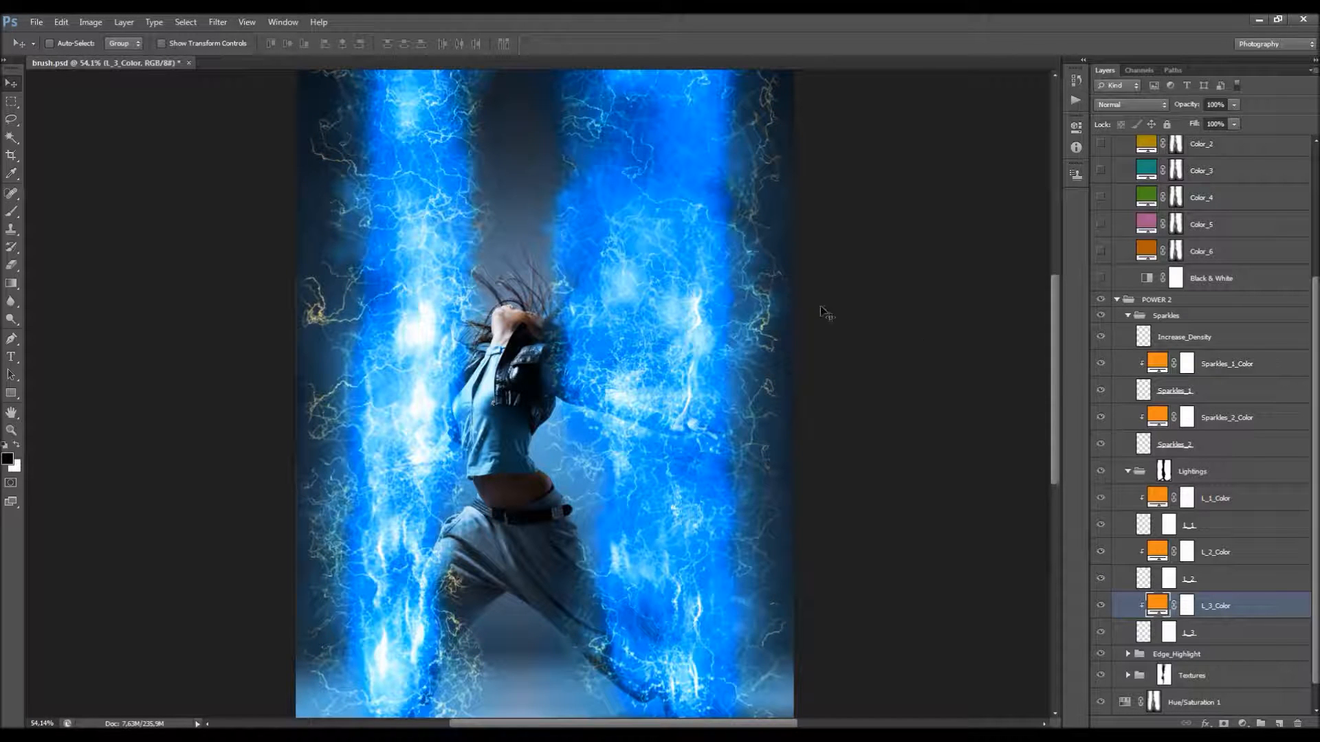
scroll(614, 295, "up", 3)
scroll(490, 206, "down", 5)
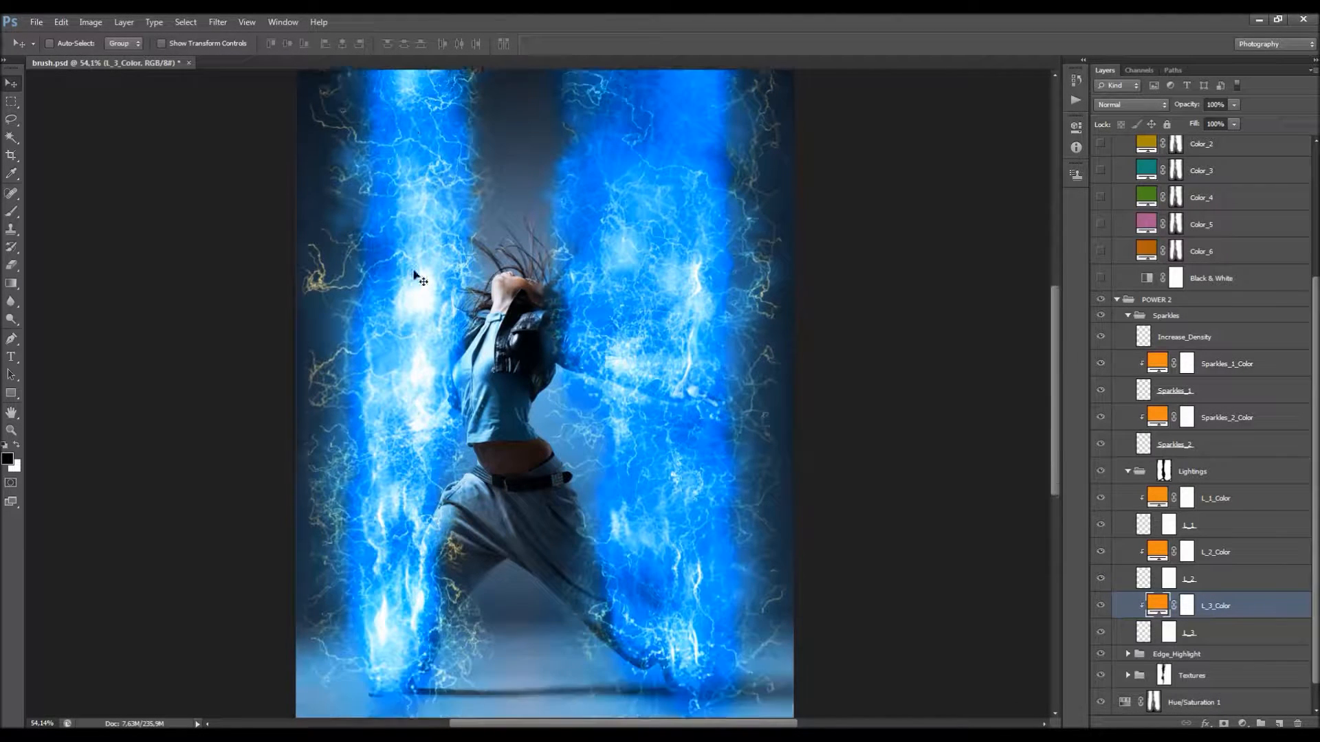
double_click(1159, 605)
mouse_move(1006, 433)
left_mouse_down()
mouse_move(984, 336)
mouse_move(990, 278)
mouse_move(994, 455)
left_mouse_up()
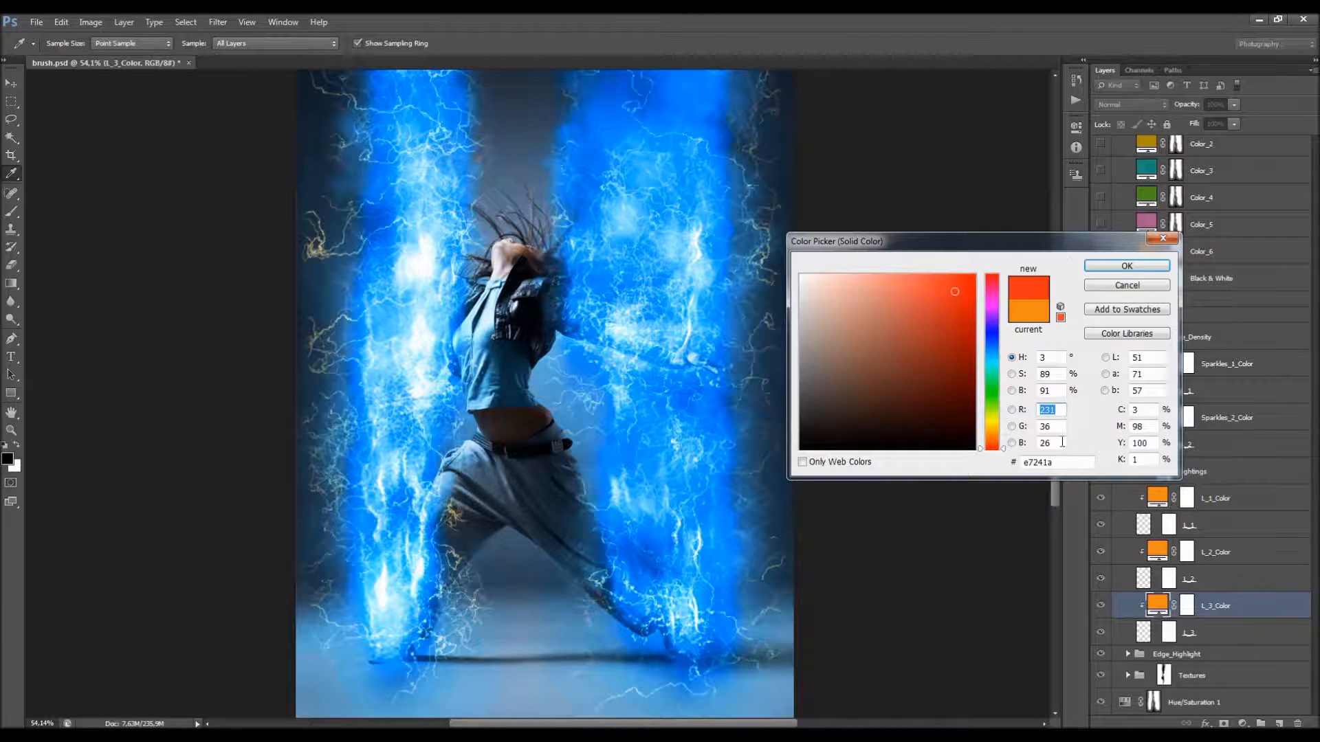
left_click_drag(1058, 463, 894, 474)
left_click(1128, 286)
Step: Try the red e7241a on the L_2_Color fill layer and cancel the change
double_click(1158, 551)
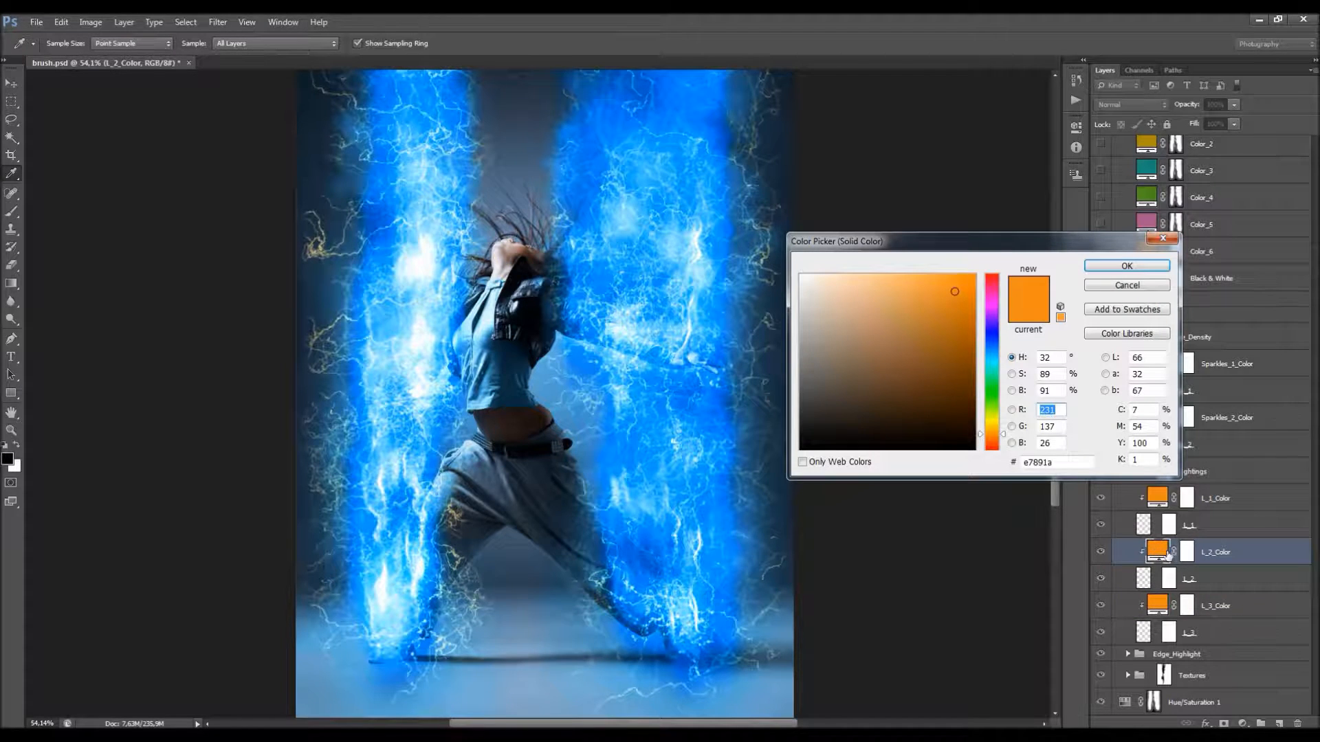
left_click_drag(1052, 462, 930, 470)
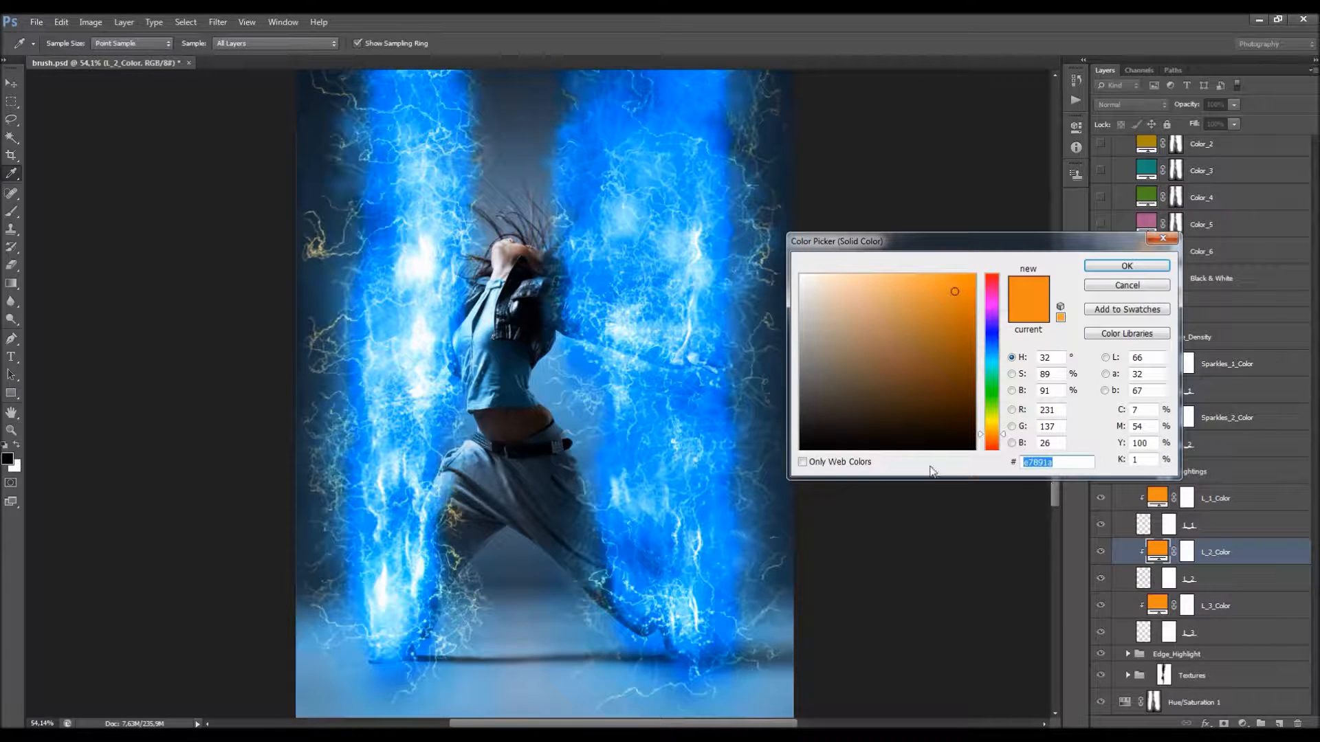
type("e7241a")
left_click(1127, 285)
key("v")
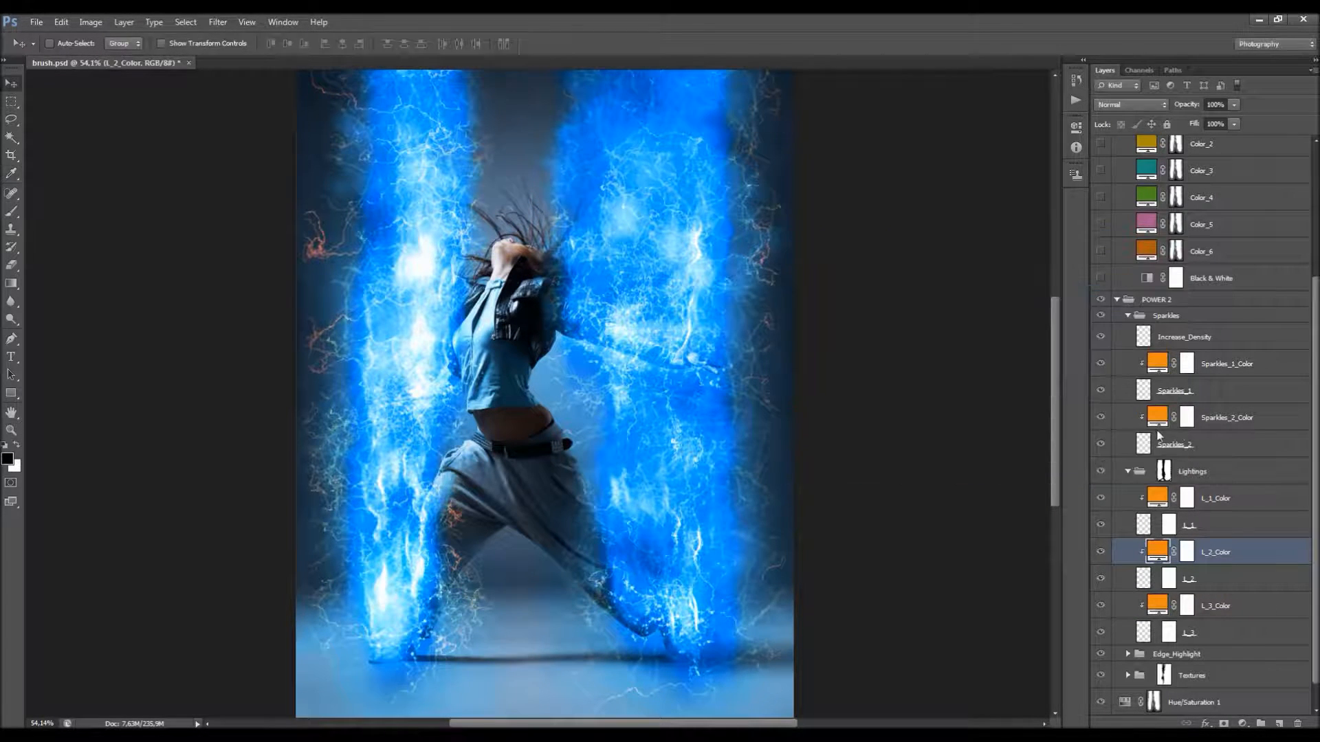
Step: Hide the L_1, L_2, L_3, Sparkles_2 and Sparkles_1 color layers
left_click(1101, 497)
left_click(1101, 551)
left_click(1100, 605)
left_click(1101, 417)
left_click(1101, 363)
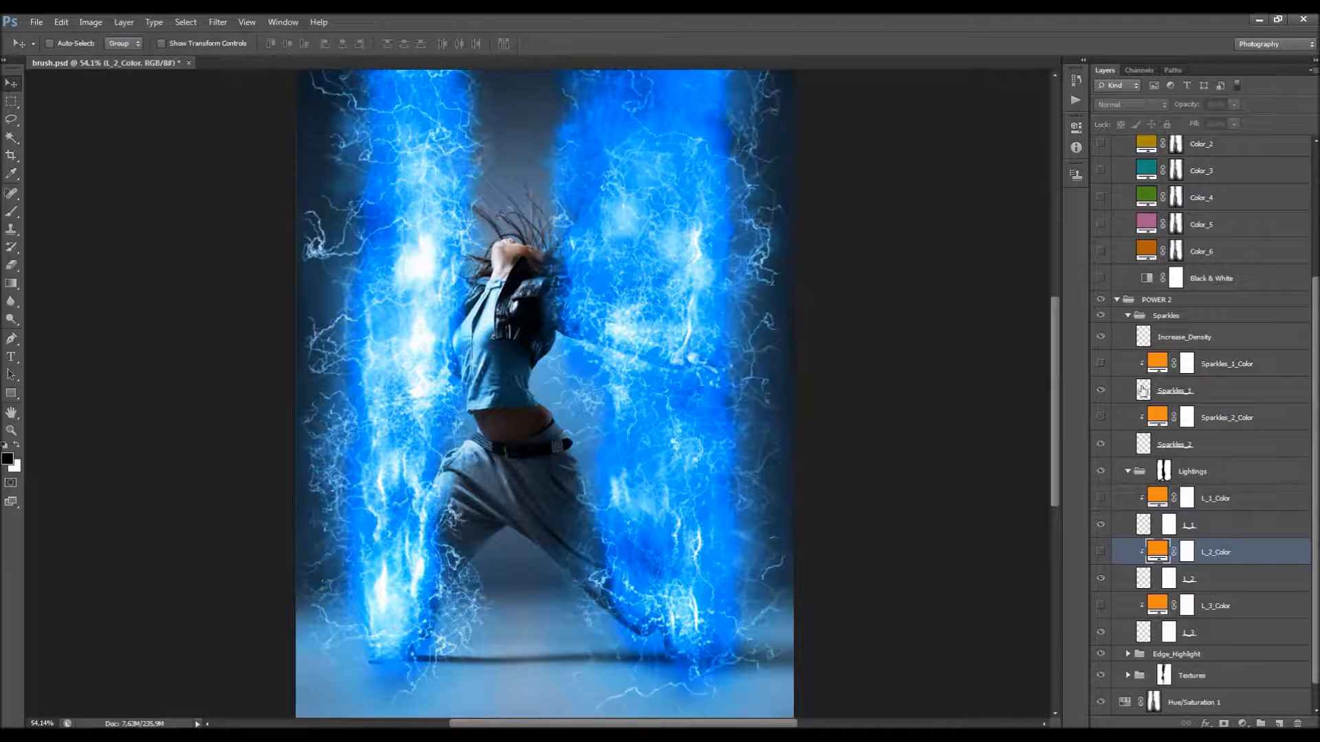
Step: Collapse the Sparkles, POWER 2 and Color groups in the layer stack
scroll(1146, 591, "up", 3)
scroll(1153, 532, "up", 3)
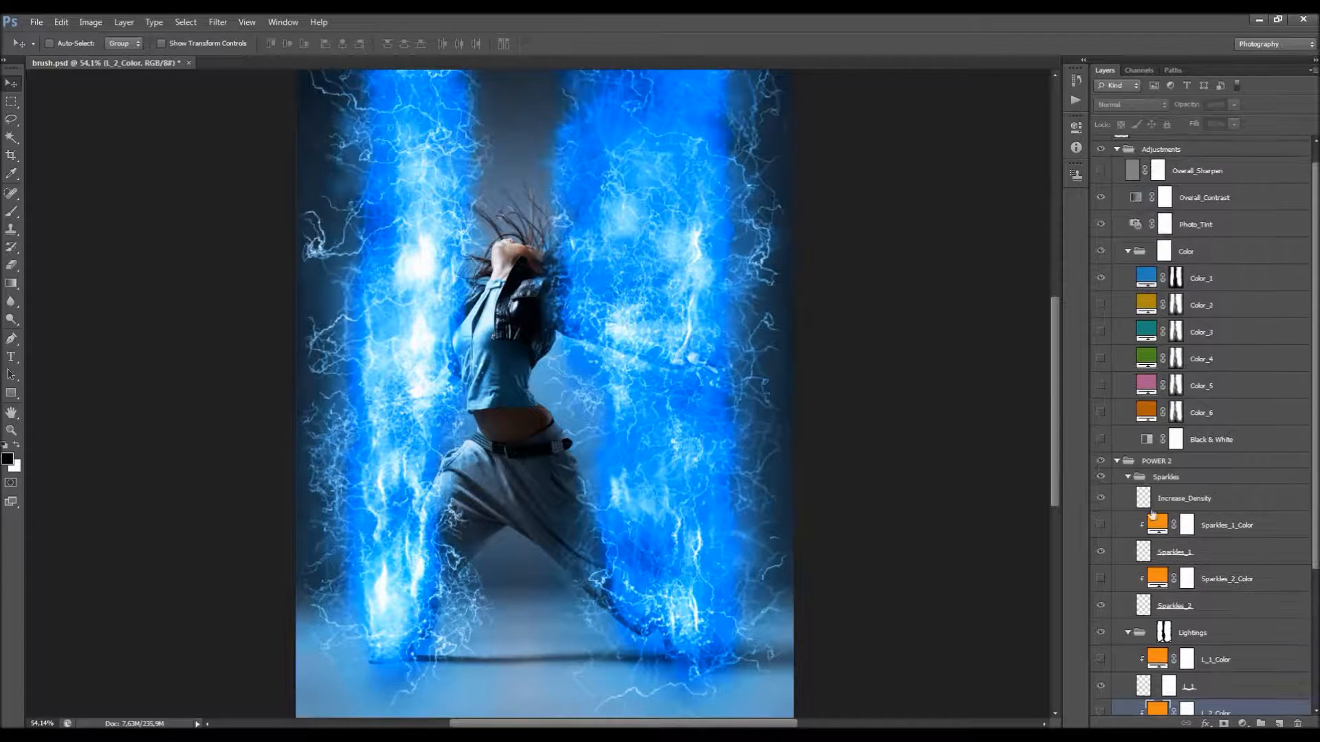
left_click(1131, 477)
left_click(1118, 461)
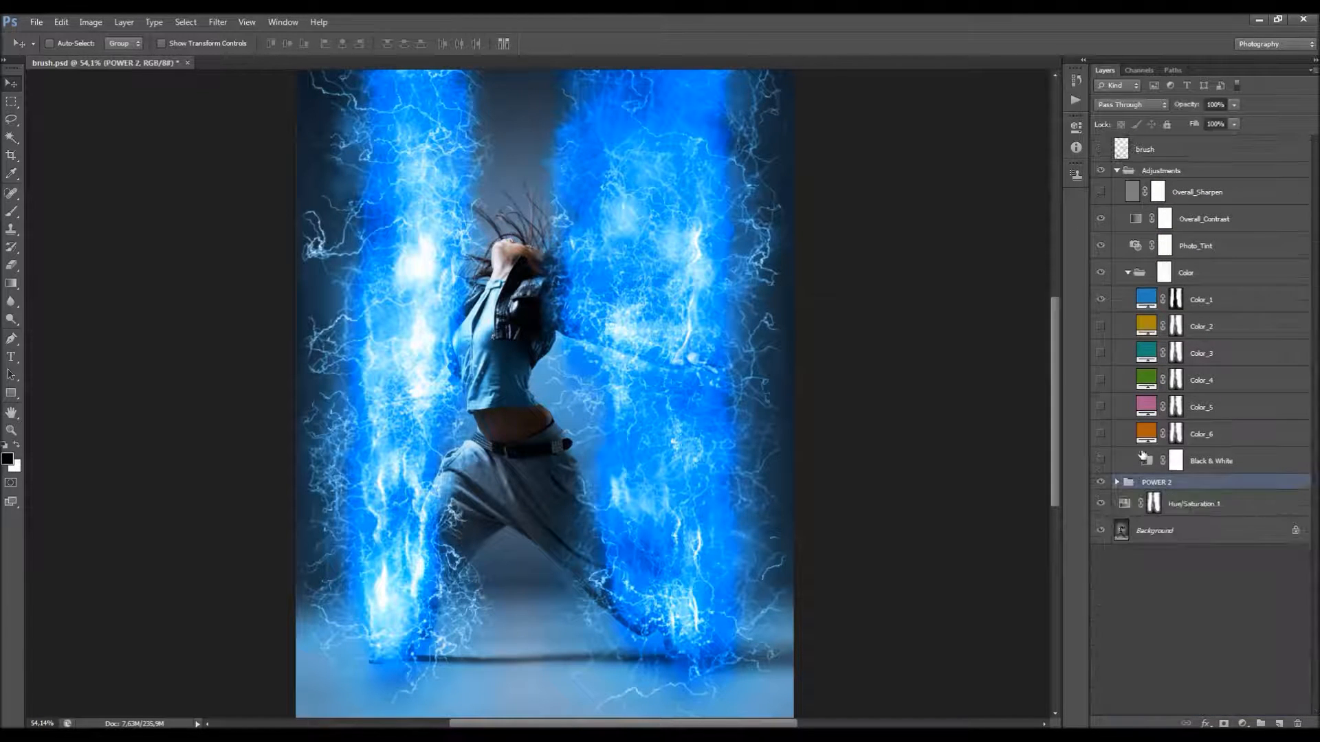
left_click(1128, 273)
Step: Delete the hidden Overall_Sharpen layer from the Adjustments group
scroll(526, 204, "down", 5)
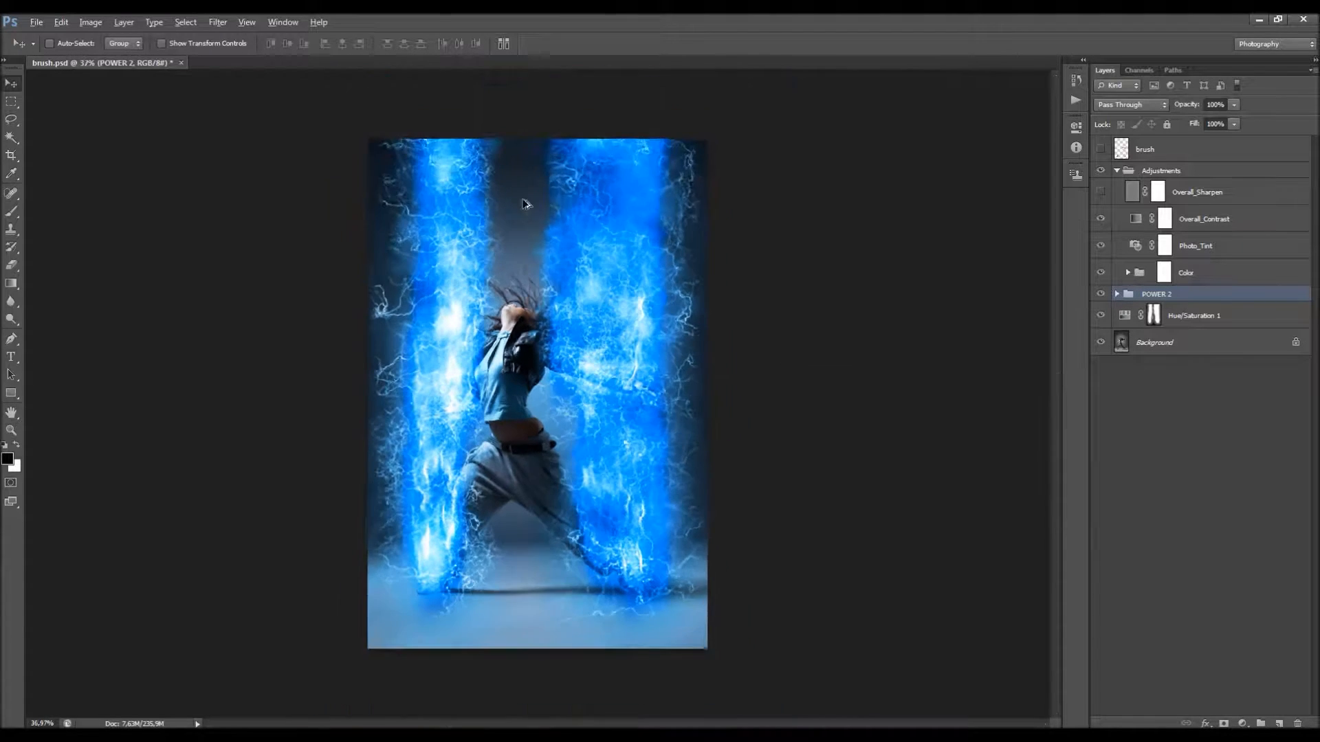
scroll(528, 273, "up", 4)
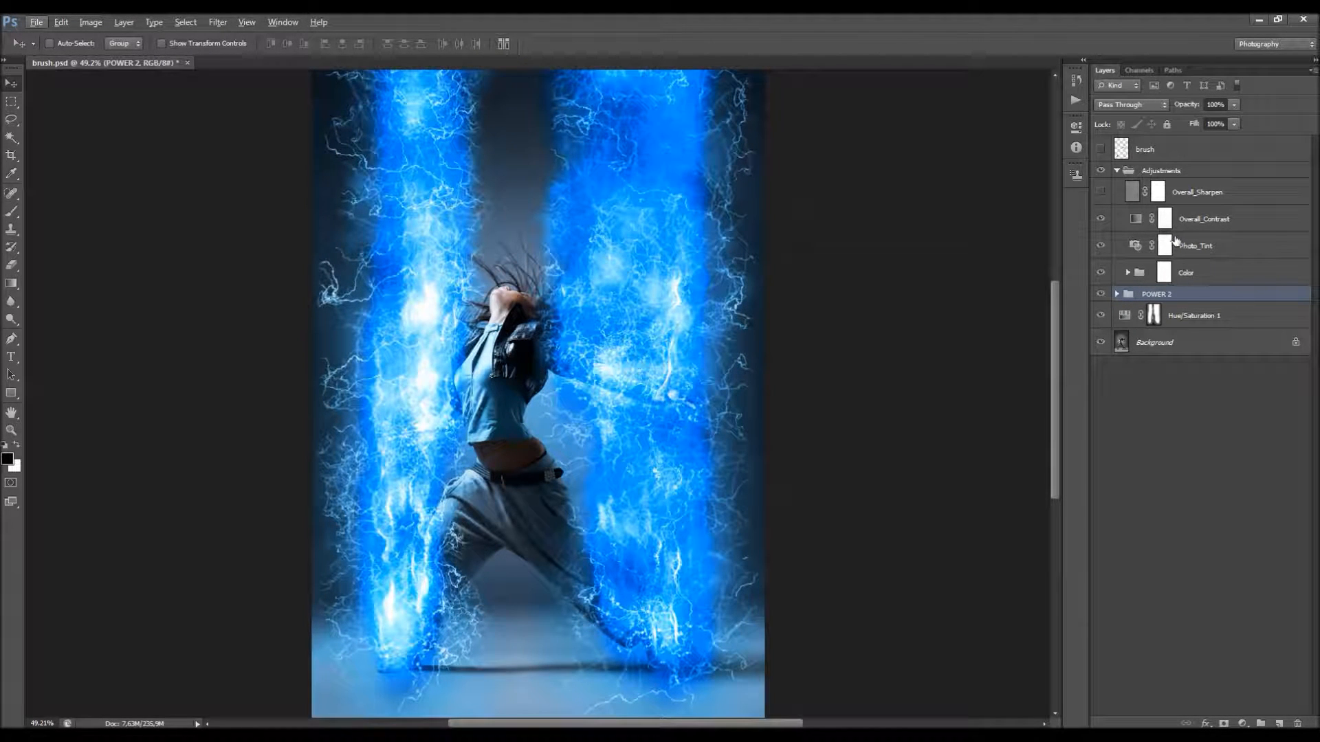
left_click(1191, 195)
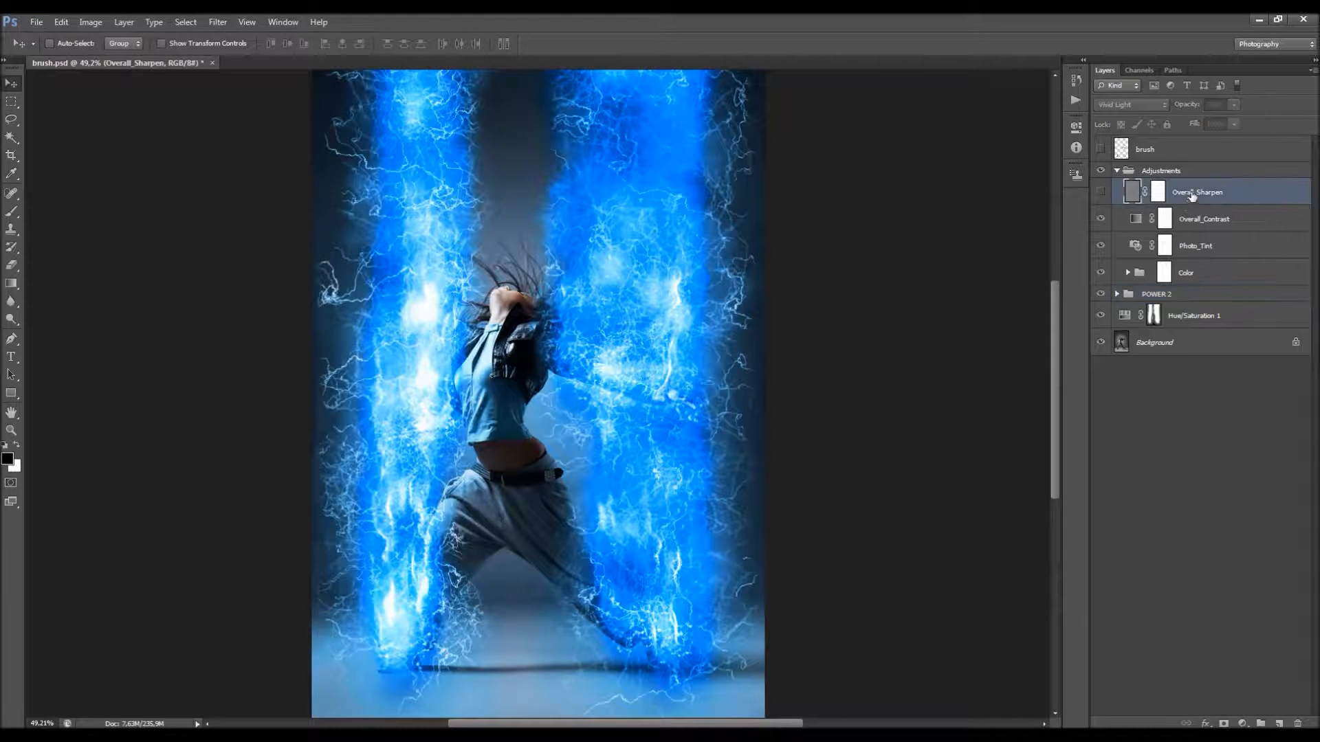
scroll(631, 231, "up", 2)
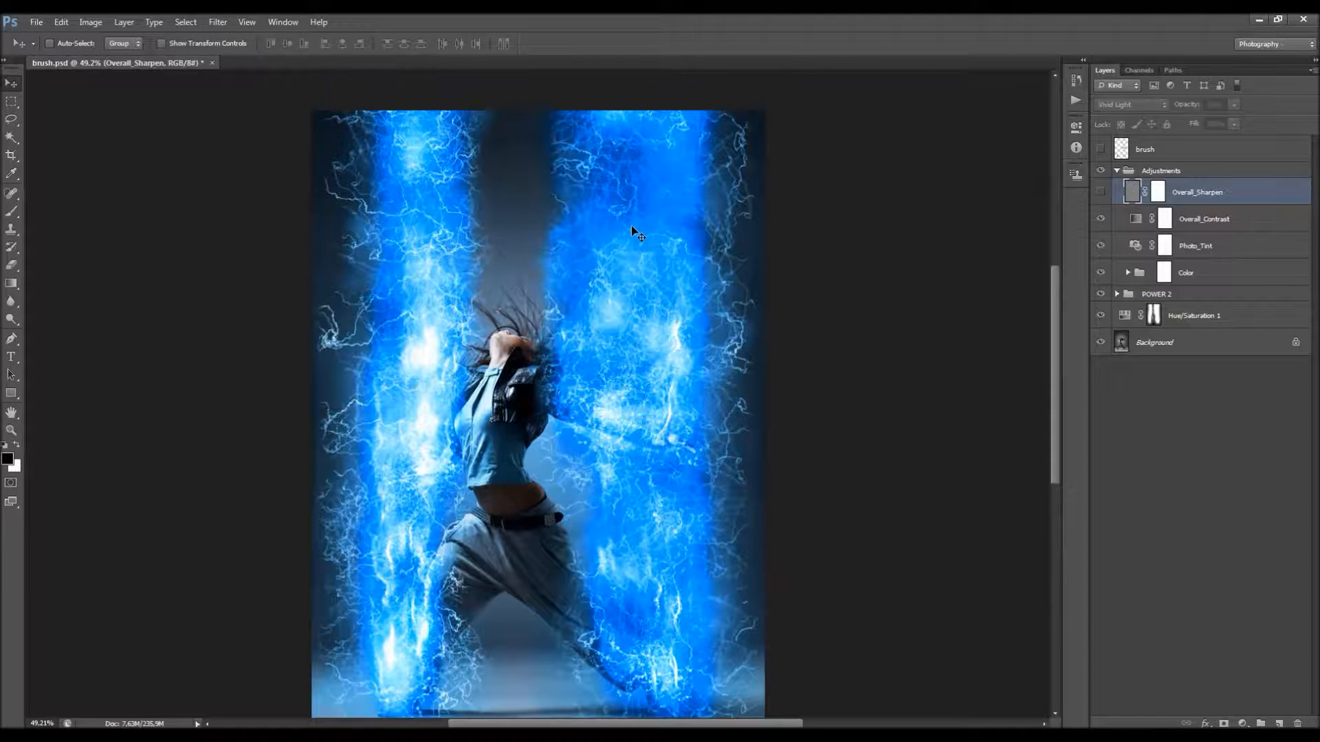
scroll(636, 223, "down", 2)
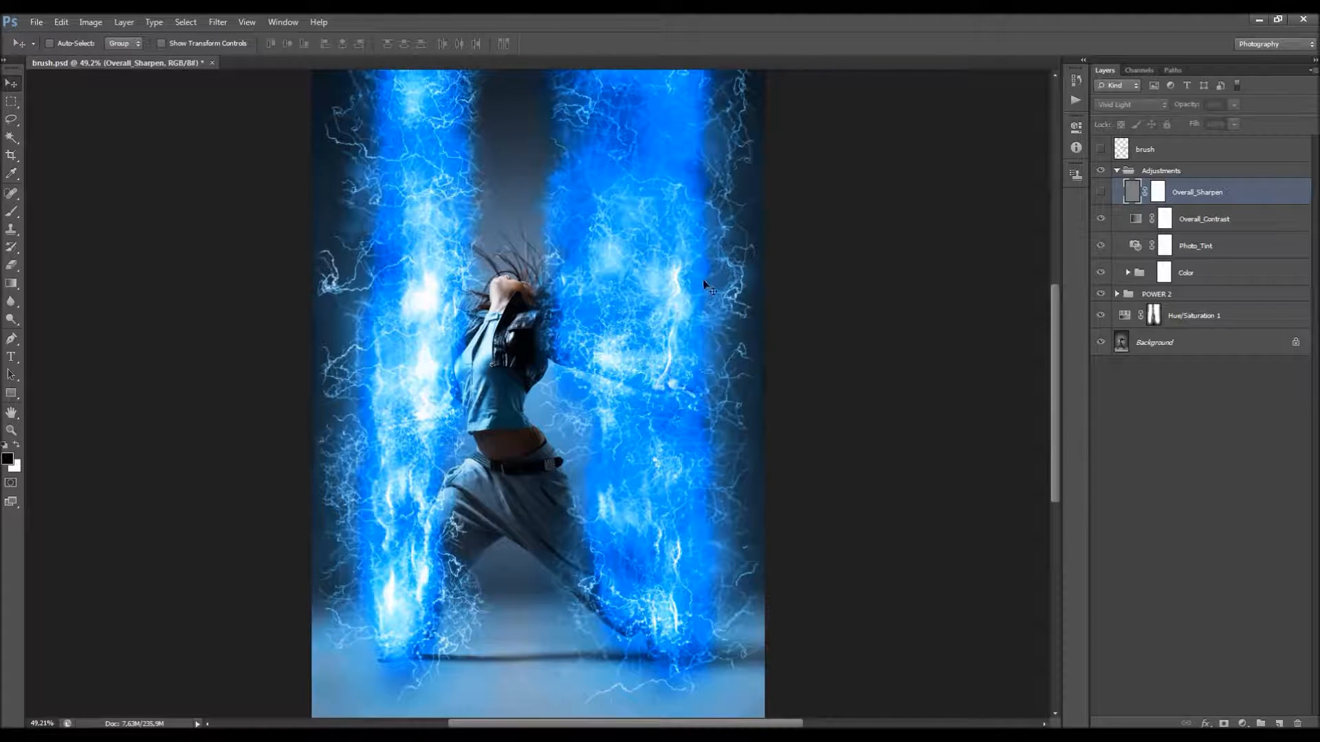
key("Delete")
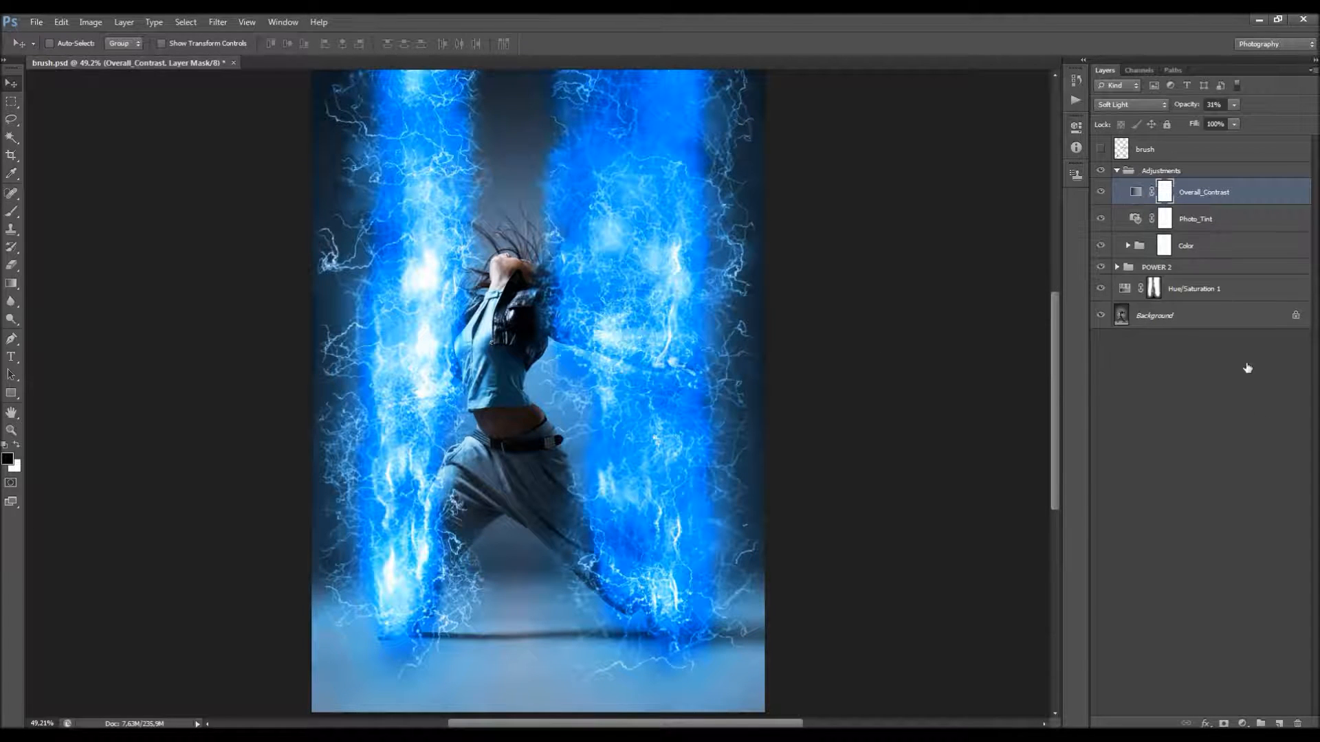
Step: Add a new layer above Overall_Contrast and apply the merged RGB image to it with Multiply blending at 100% opacity
left_click(1280, 724)
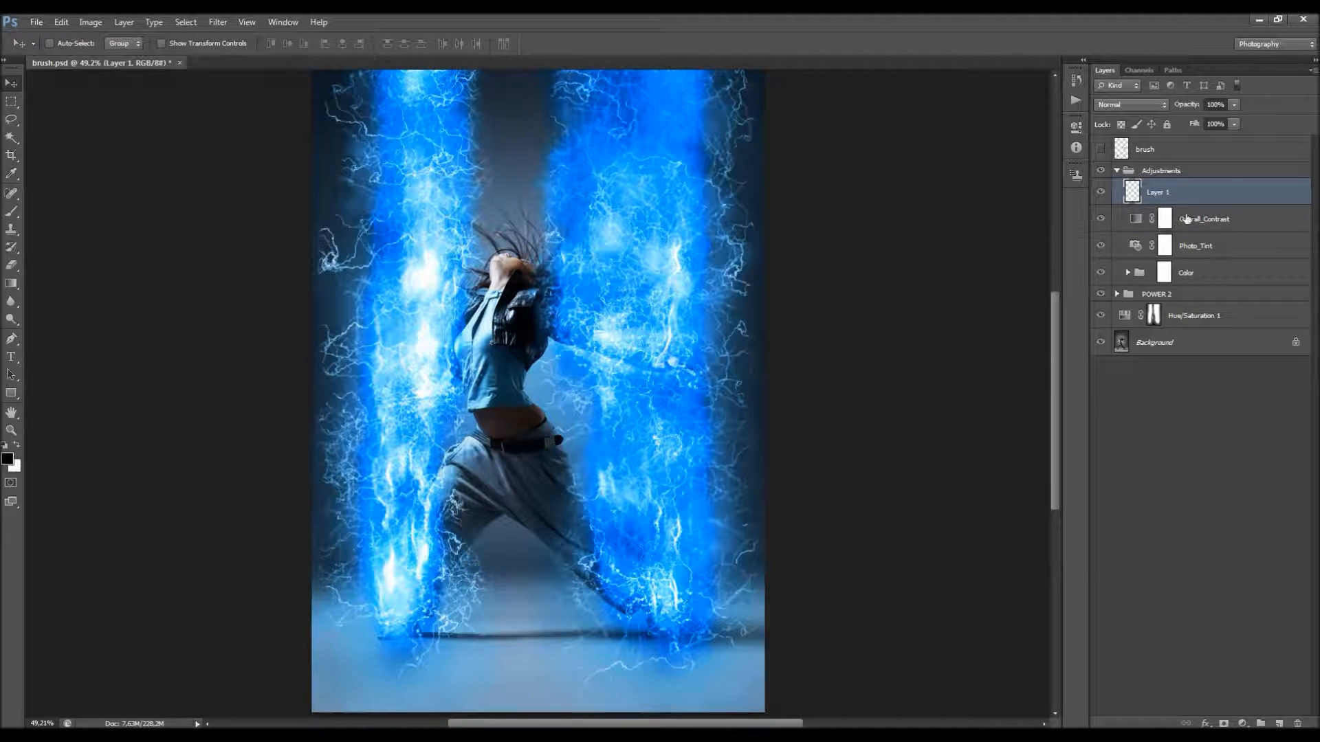
left_click(91, 22)
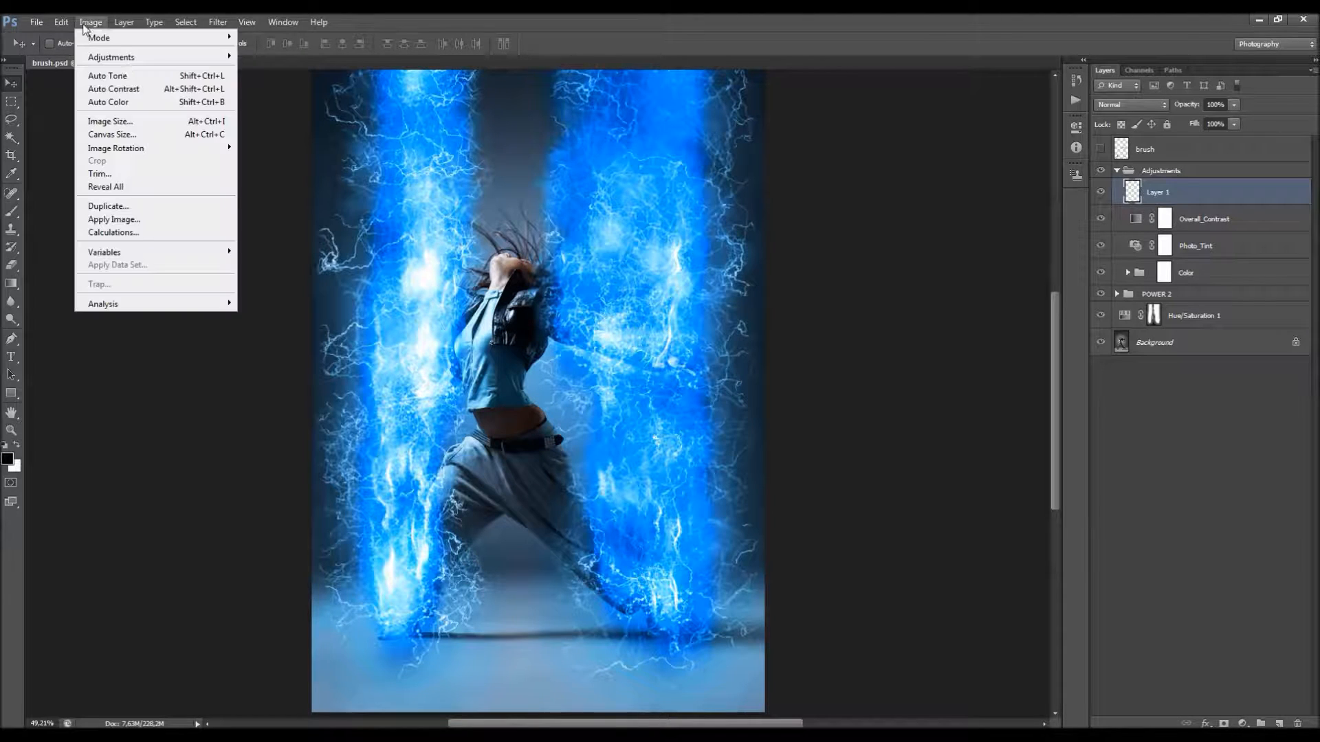
left_click(138, 225)
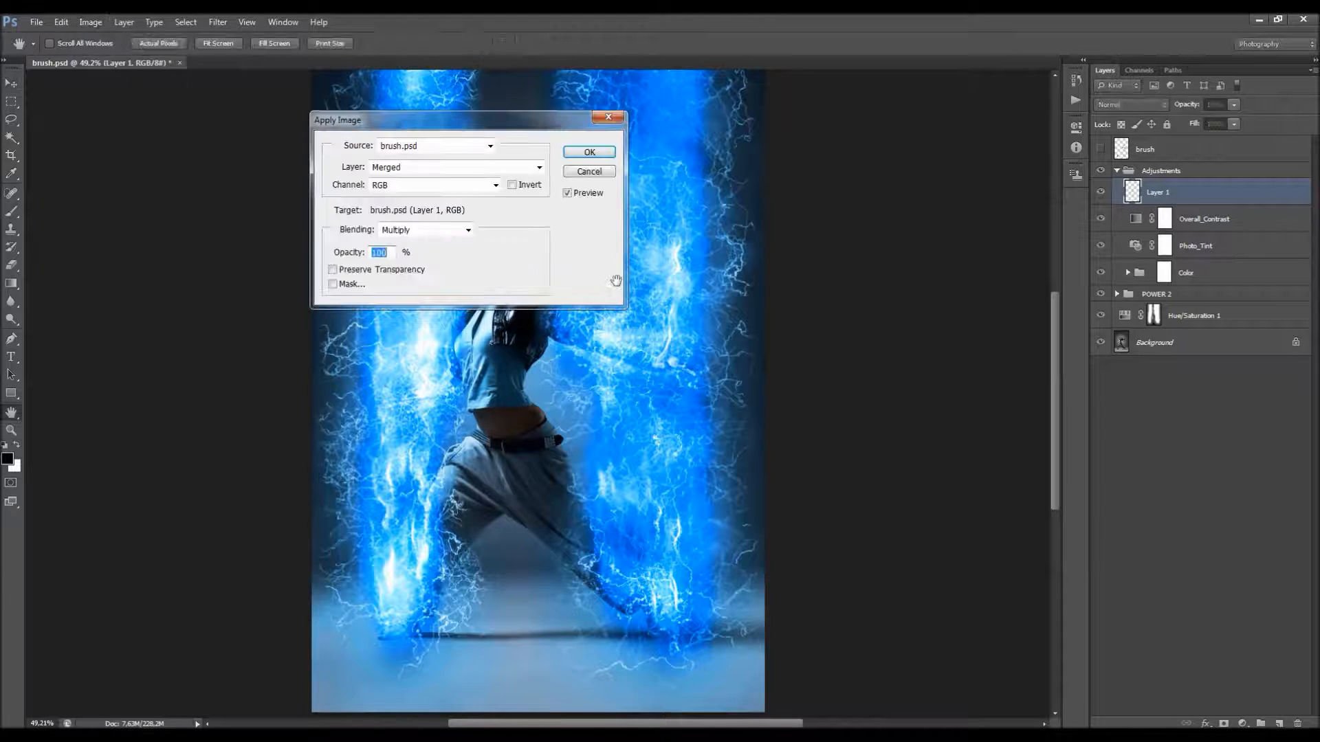
left_click(589, 151)
Step: Run the High Pass filter on the new merged layer with a radius of 2.0 pixels
left_click(217, 22)
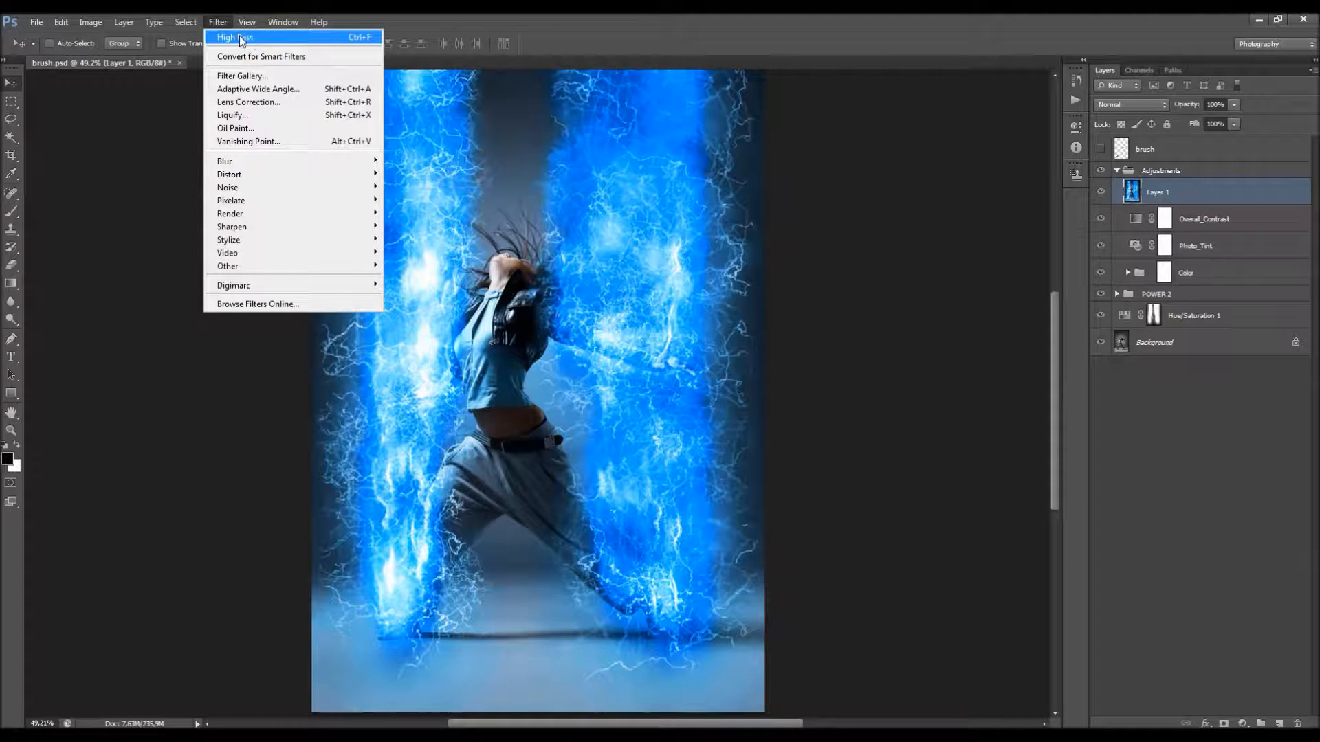
mouse_move(319, 266)
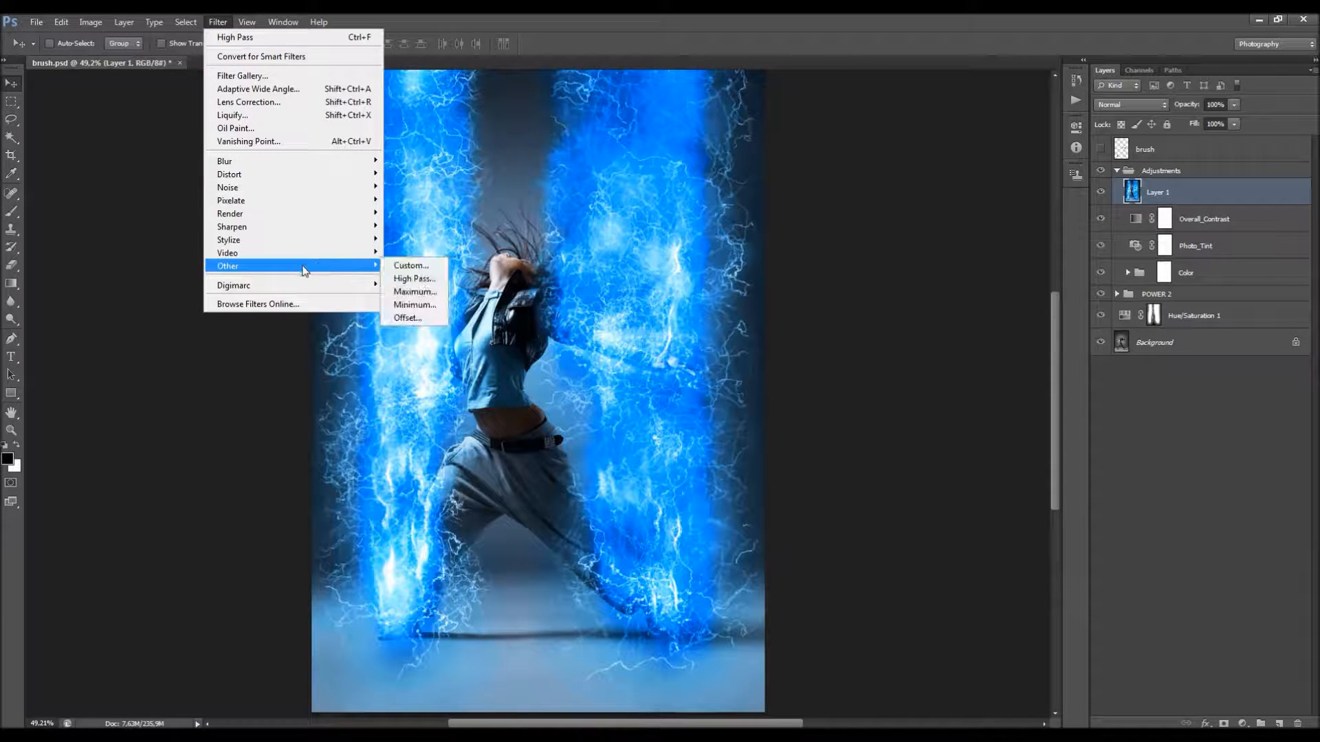
left_click(413, 279)
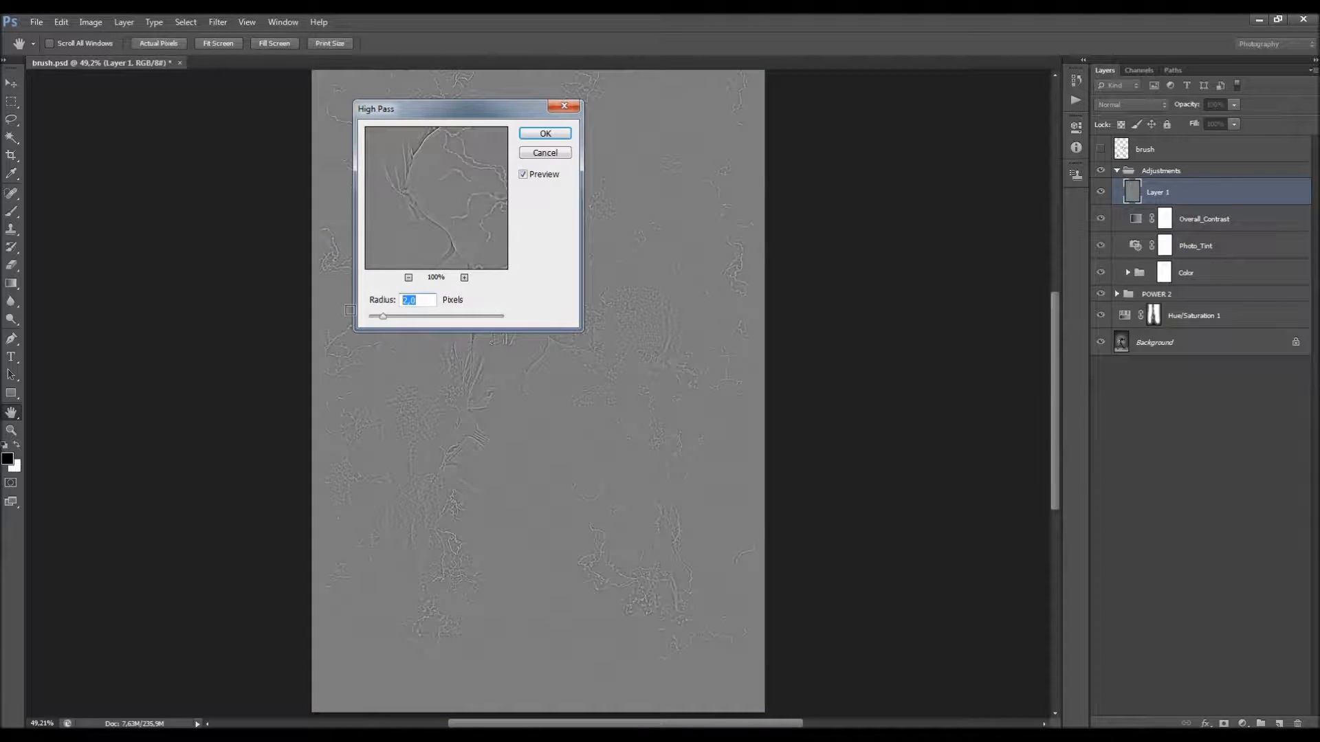
left_click(545, 134)
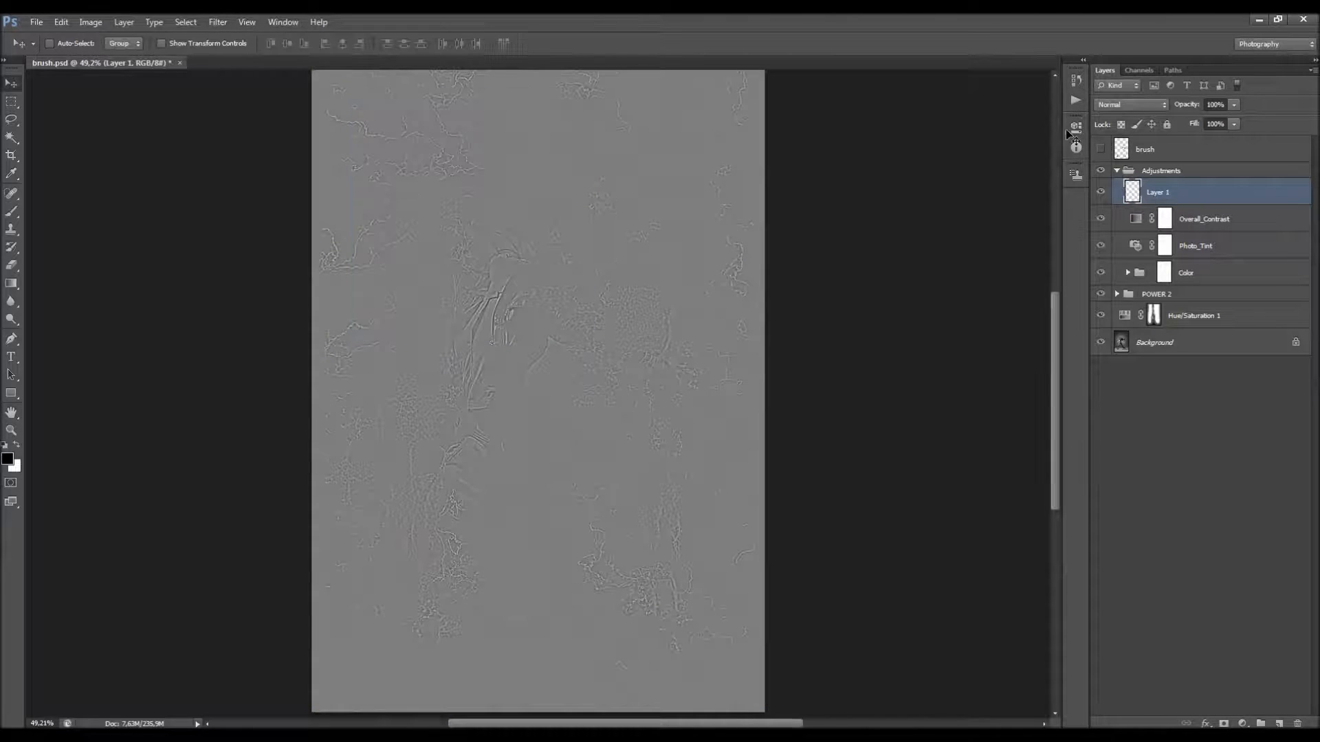
Step: Set the high-pass layer's blend mode to Vivid Light and its opacity to 70%, and check the sharpening on the image
left_click(1115, 113)
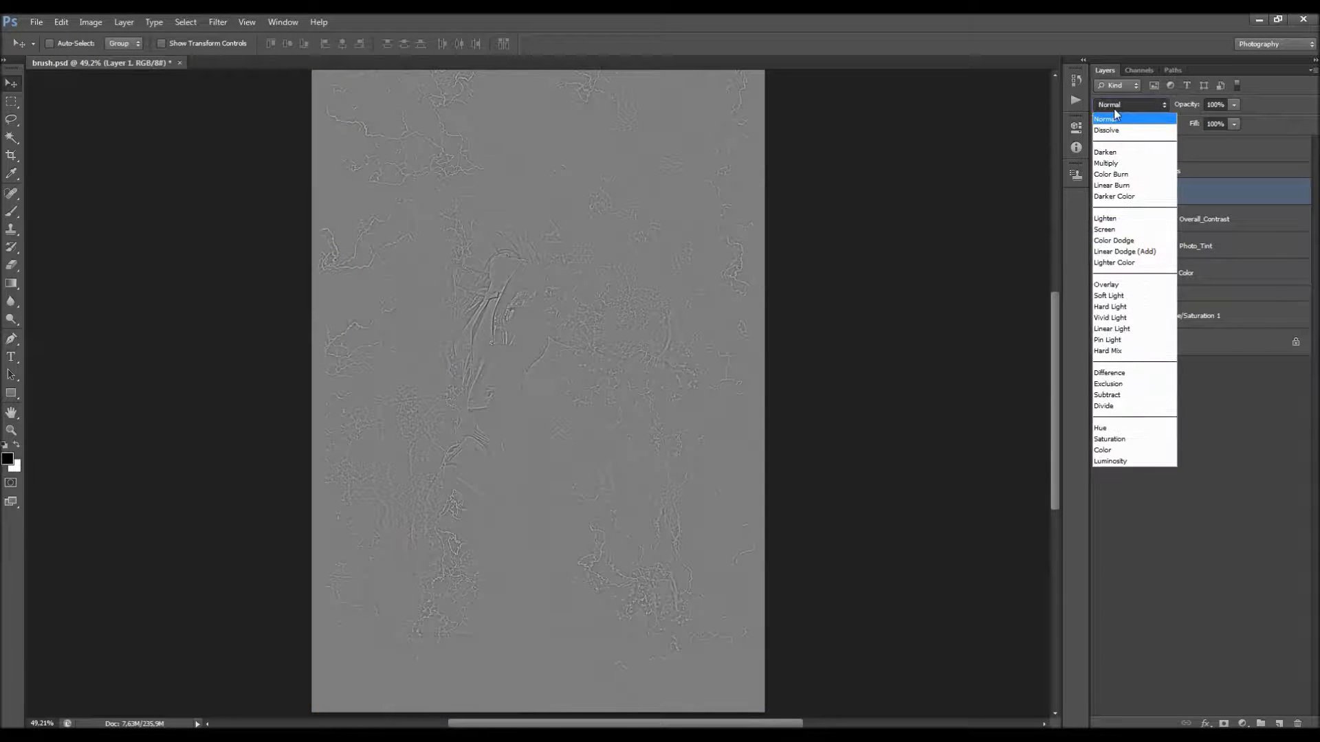
left_click(1125, 318)
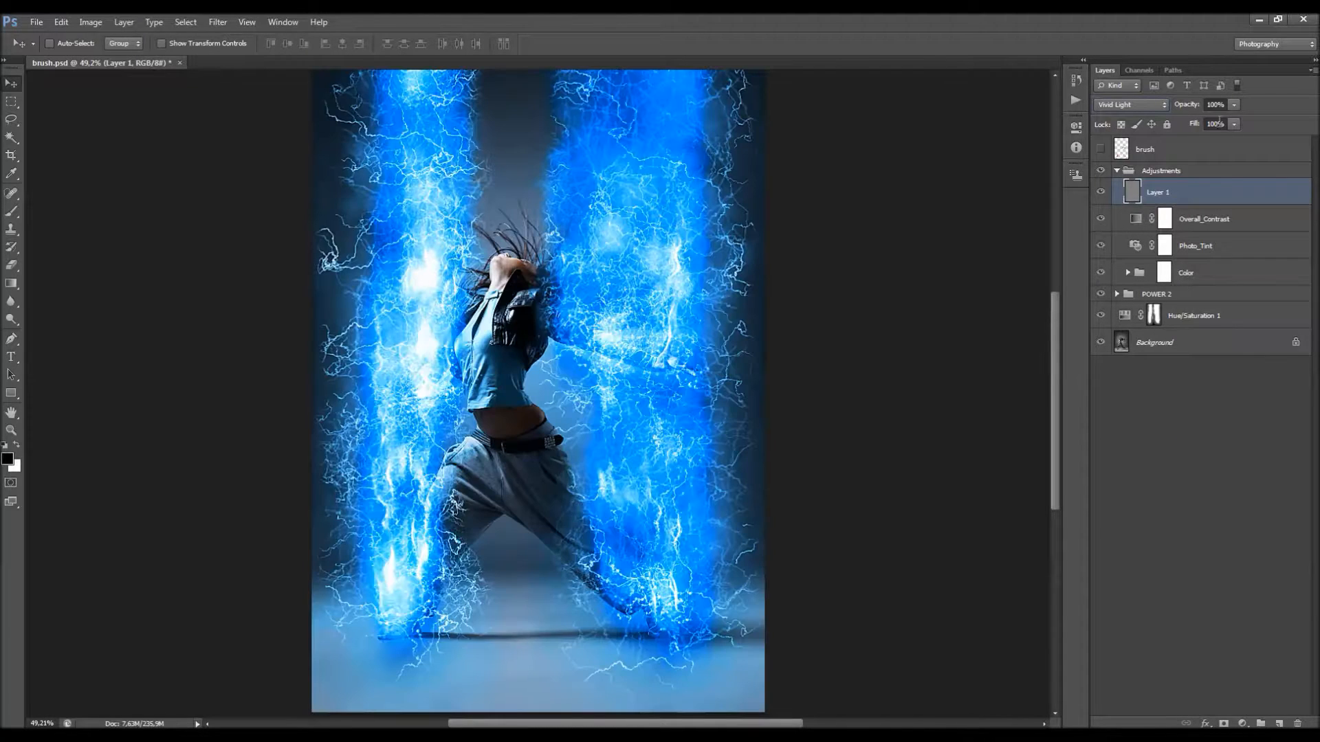
left_click_drag(1189, 112, 1189, 110)
scroll(646, 193, "down", 5)
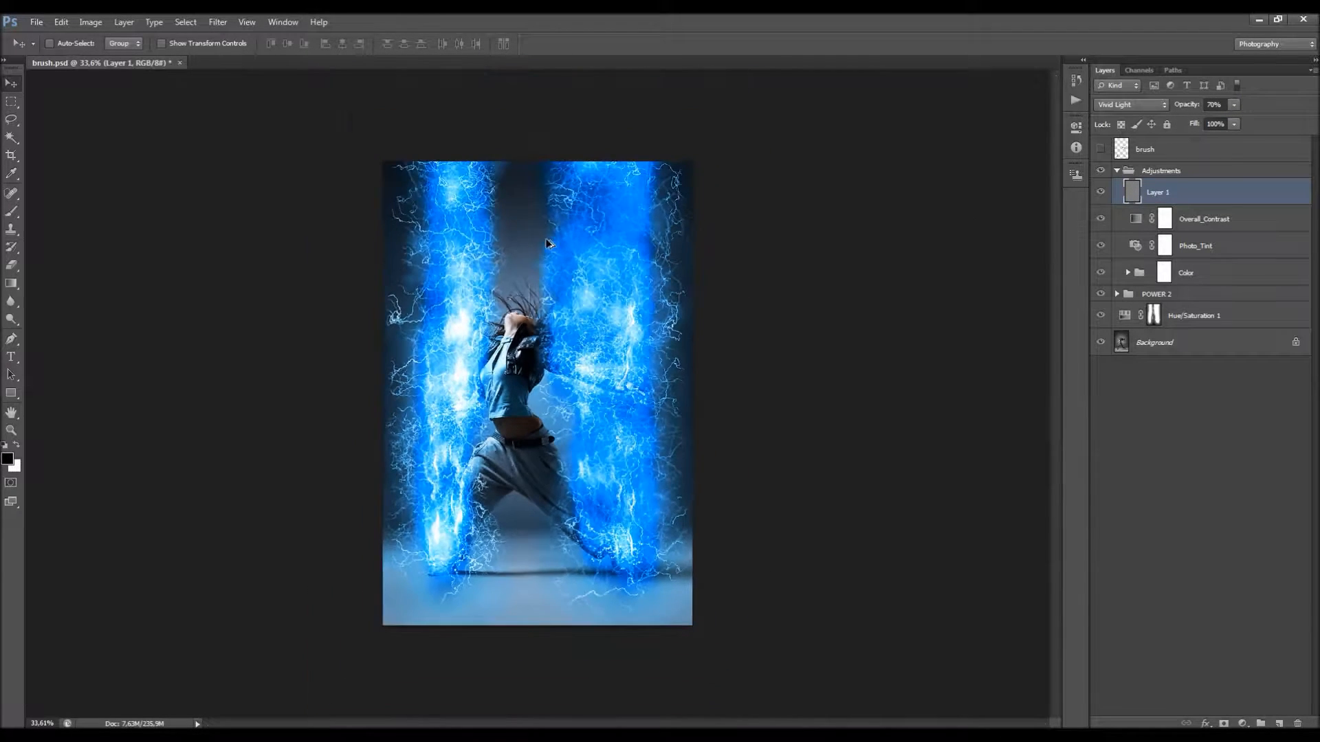
scroll(546, 242, "up", 3)
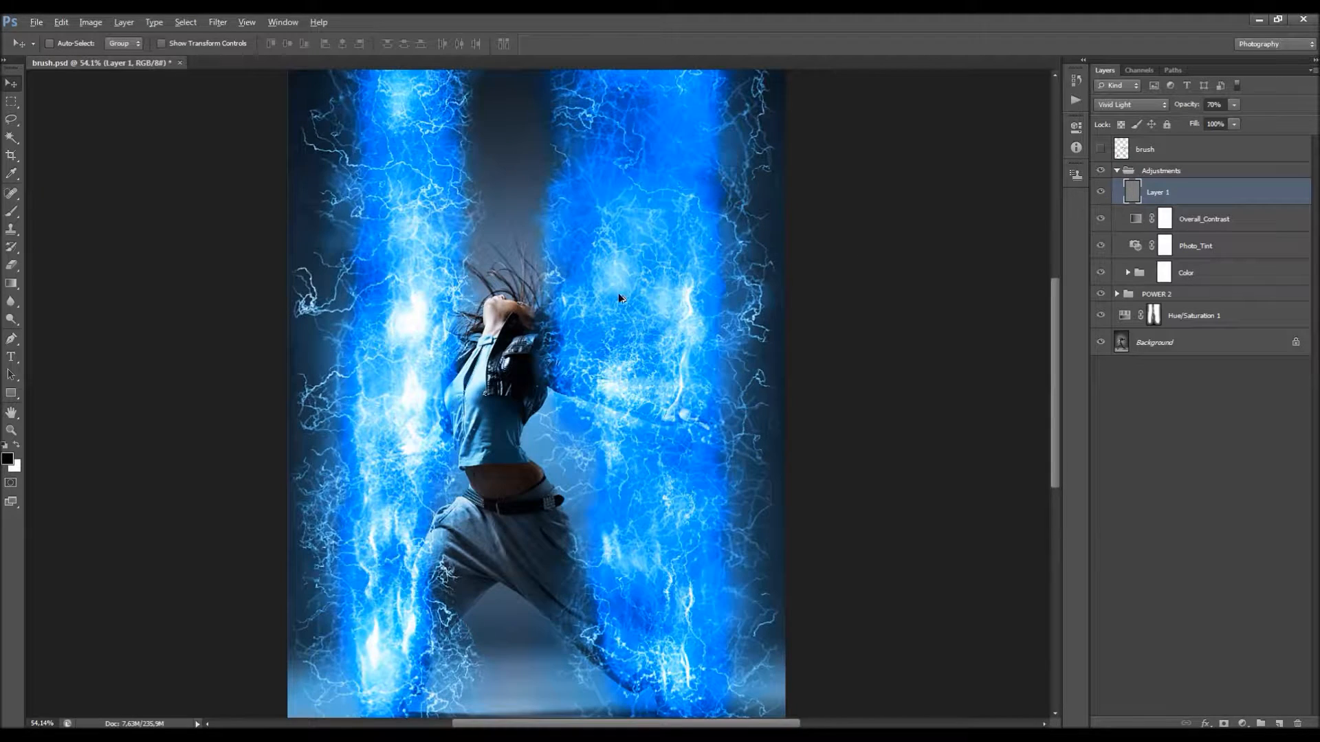
Step: Duplicate the document as brush copy, fit the copy in view, and delete its high-pass sharpening layer
scroll(612, 299, "down", 2)
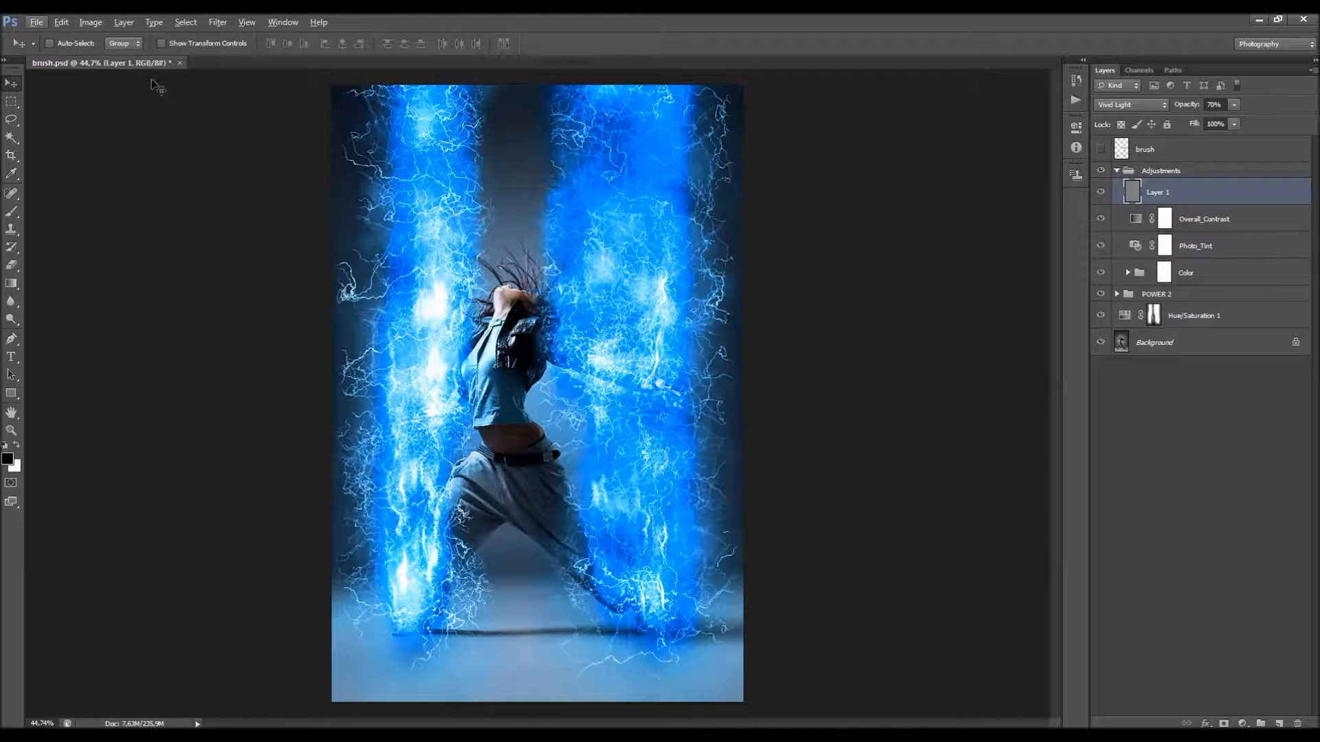
left_click(91, 22)
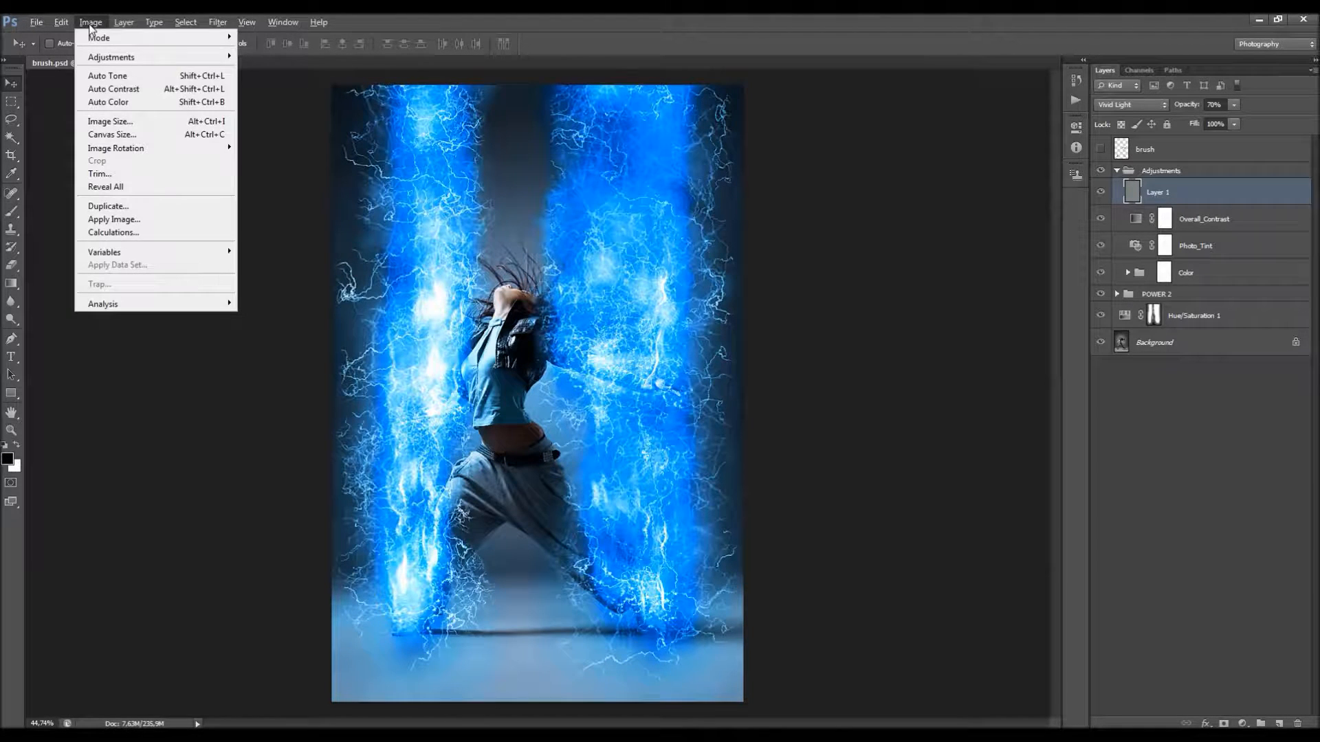
left_click(117, 206)
left_click(772, 255)
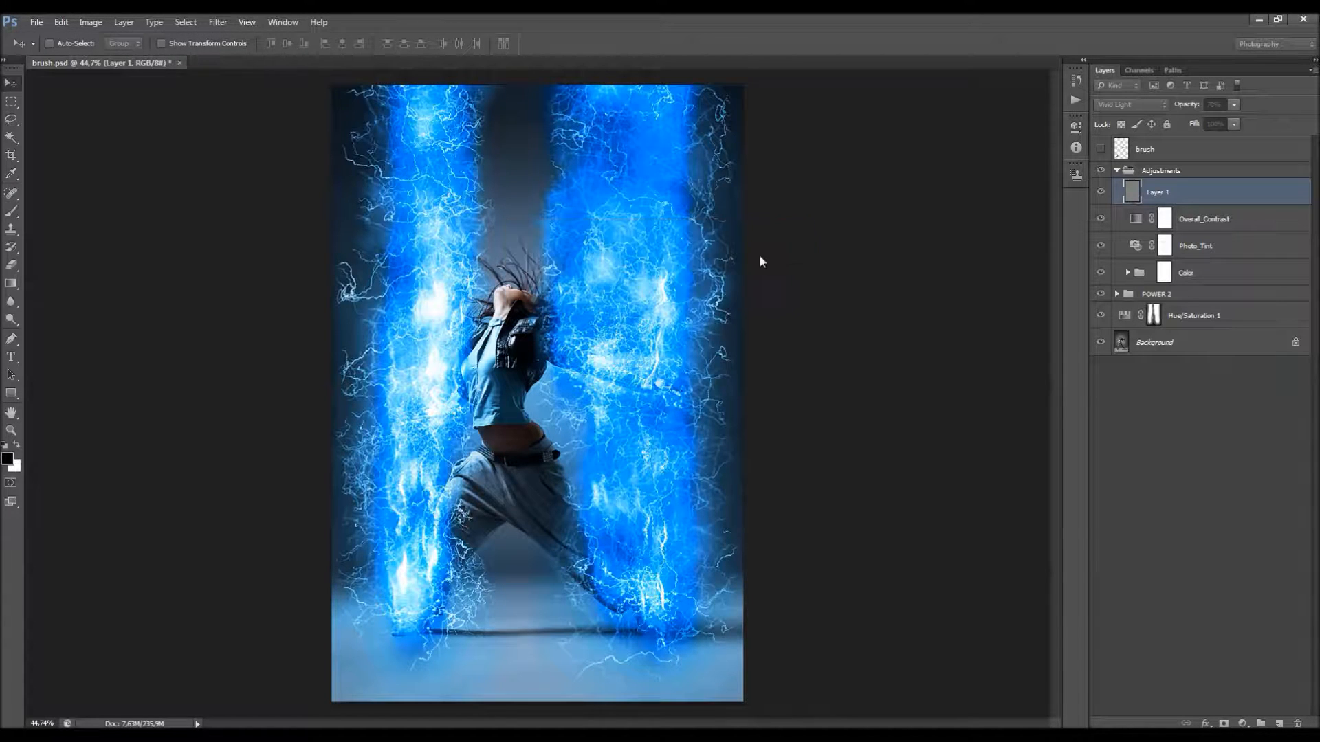
key("ctrl+0")
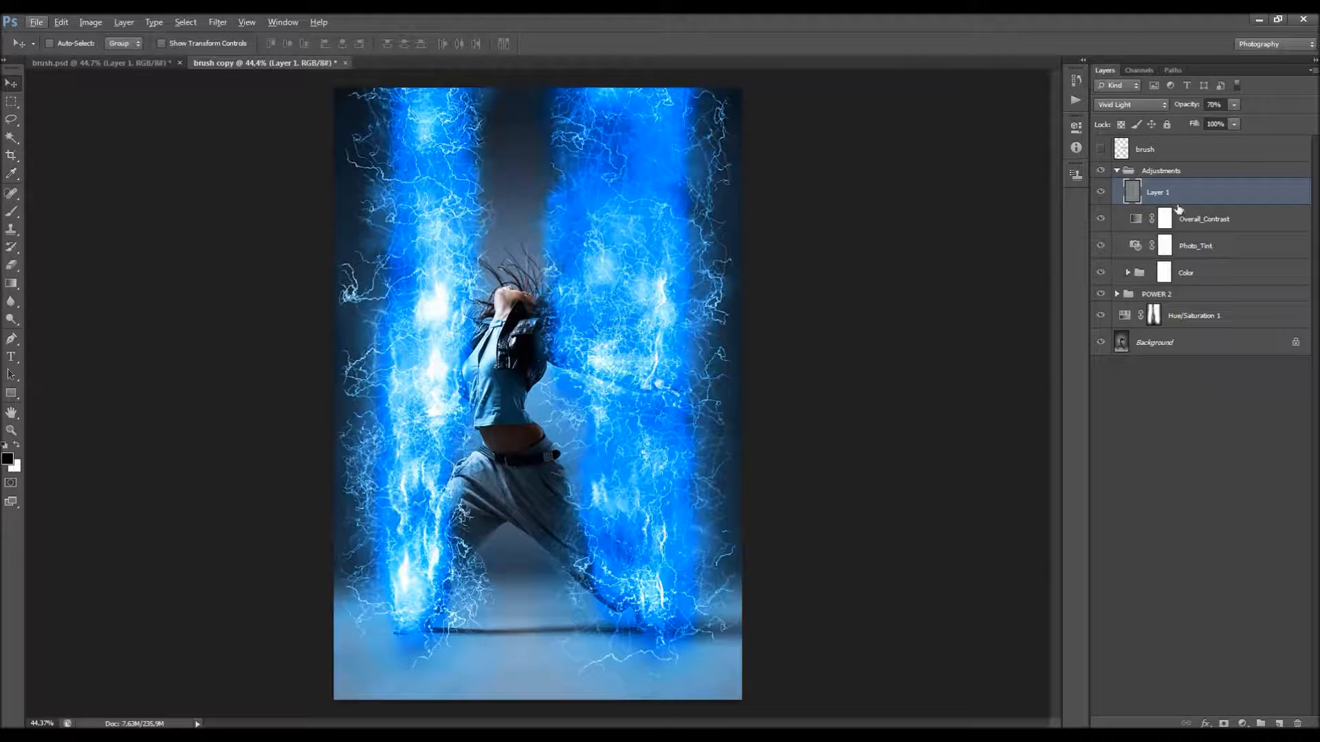
key("Delete")
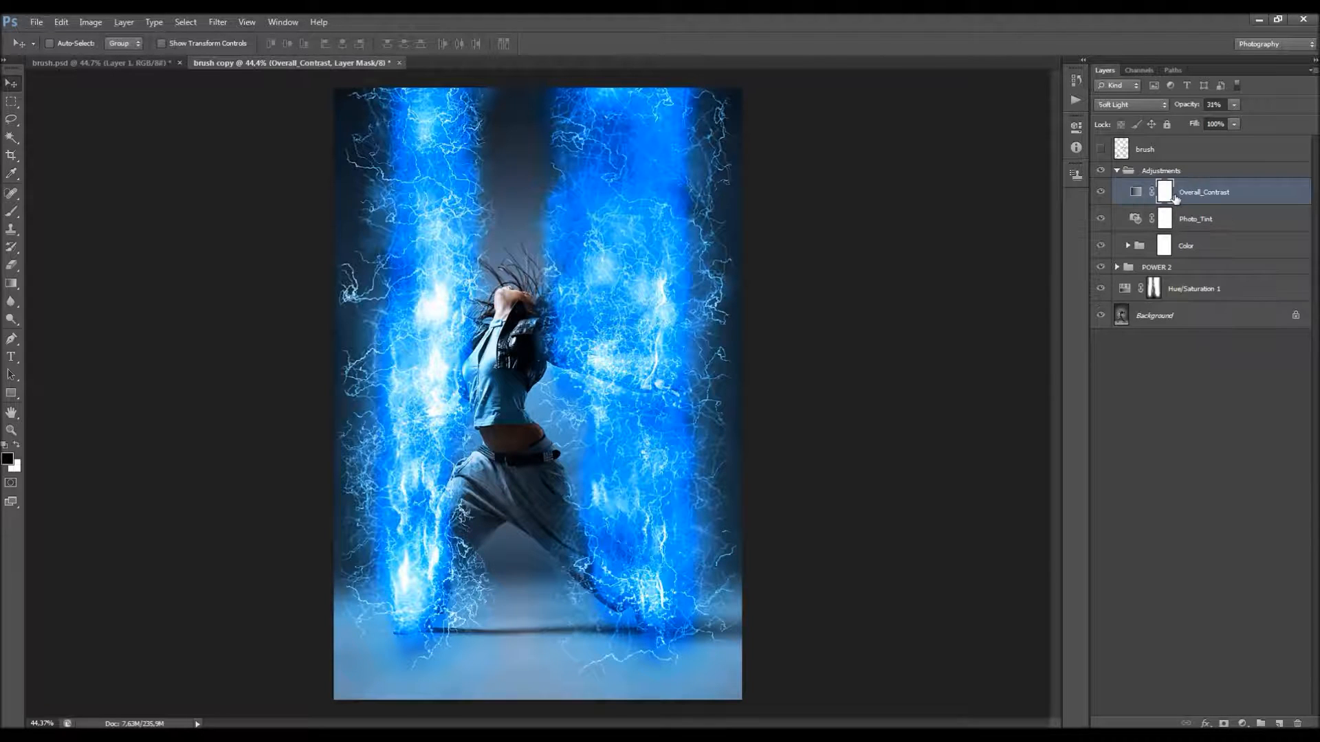
Step: Expand the POWER 2 group, collapse its Lightings group, and hide the Lightings and Sparkles groups
left_click(1118, 268)
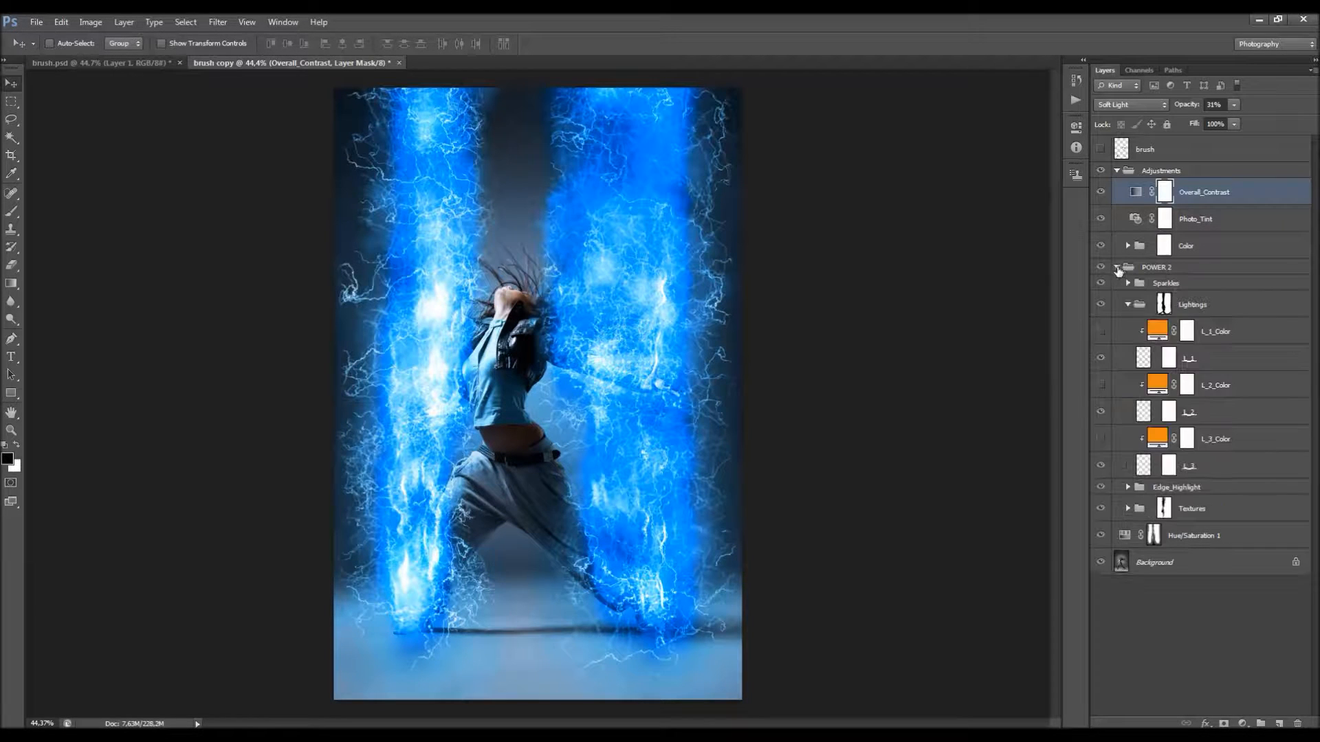
left_click(1213, 309)
left_click(1127, 305)
left_click(1102, 305)
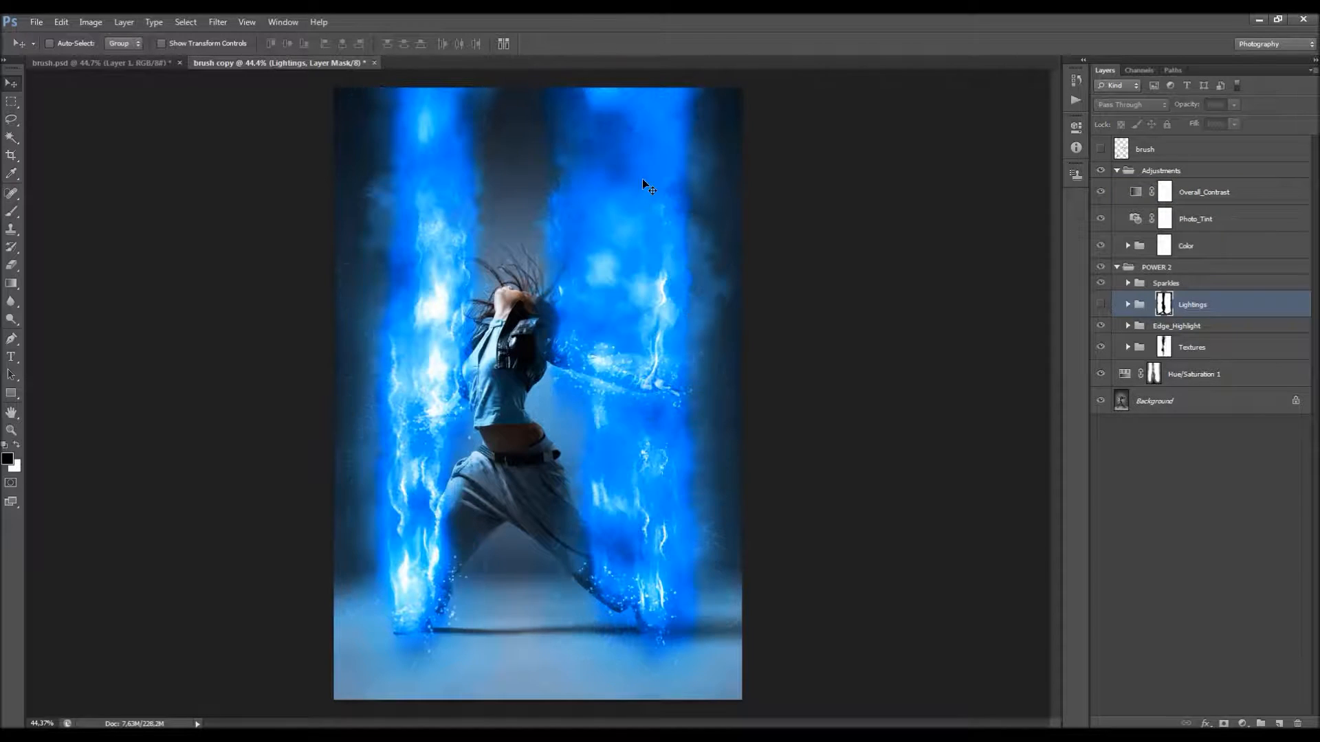
left_click(1101, 283)
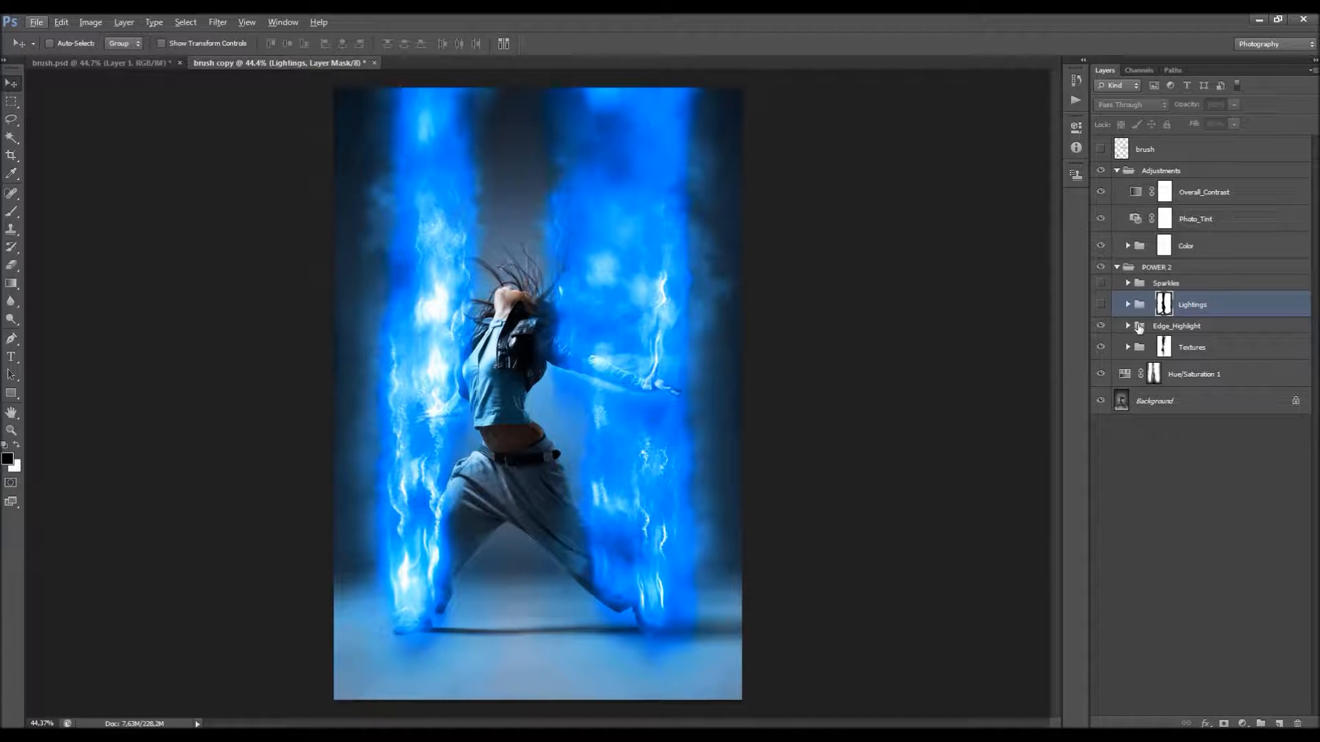
Step: Expand the Color group and switch the effect's color from Color_1 to the orange Color_6 layer
left_click(1128, 246)
left_click(1104, 274)
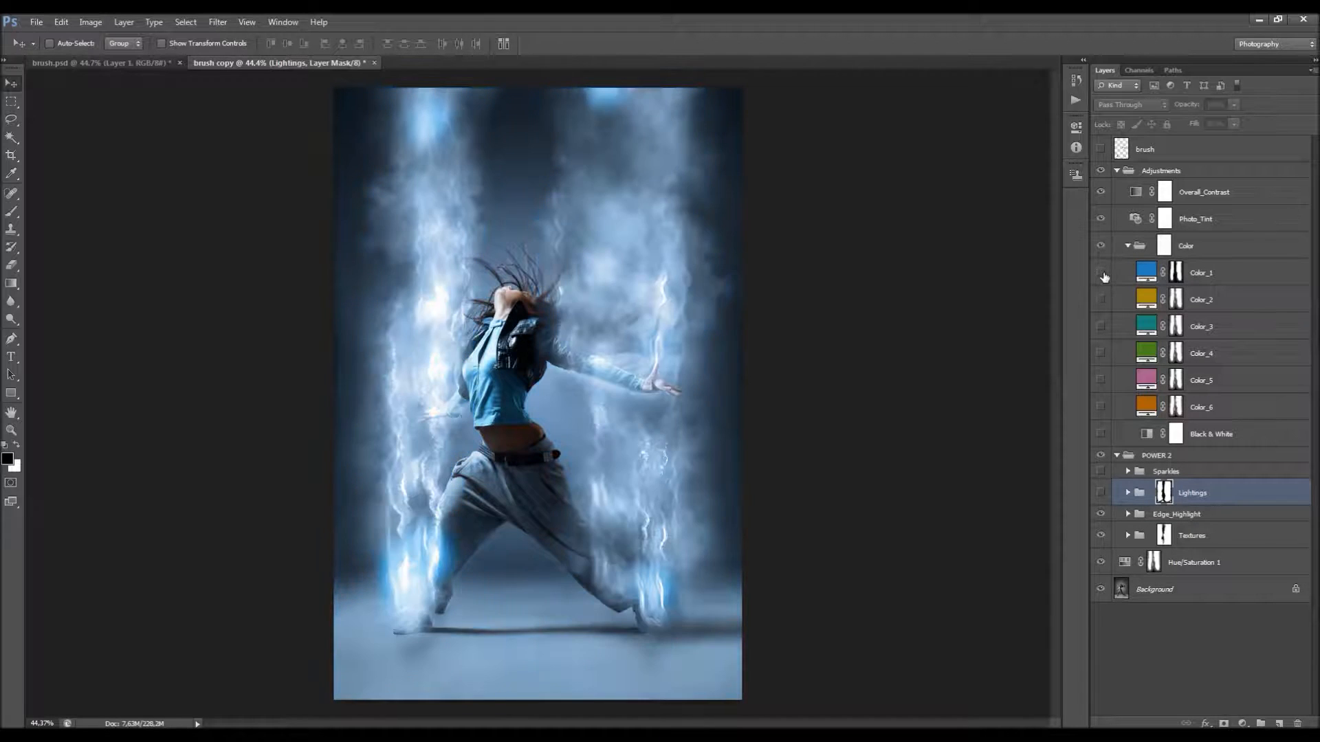
left_click(1100, 407)
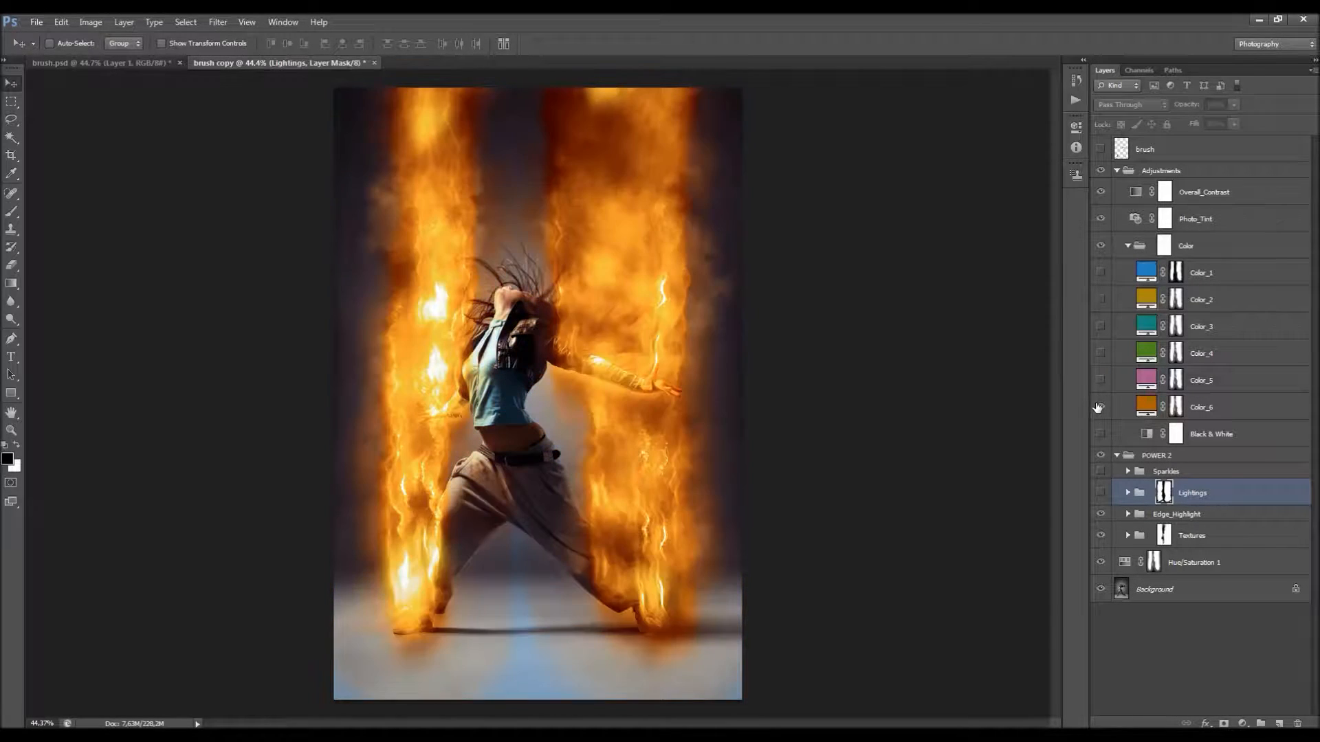
Step: Replace the Color_6 layer's mask with a copy of the Color_1 layer's mask and select Color_6
left_click(1176, 273)
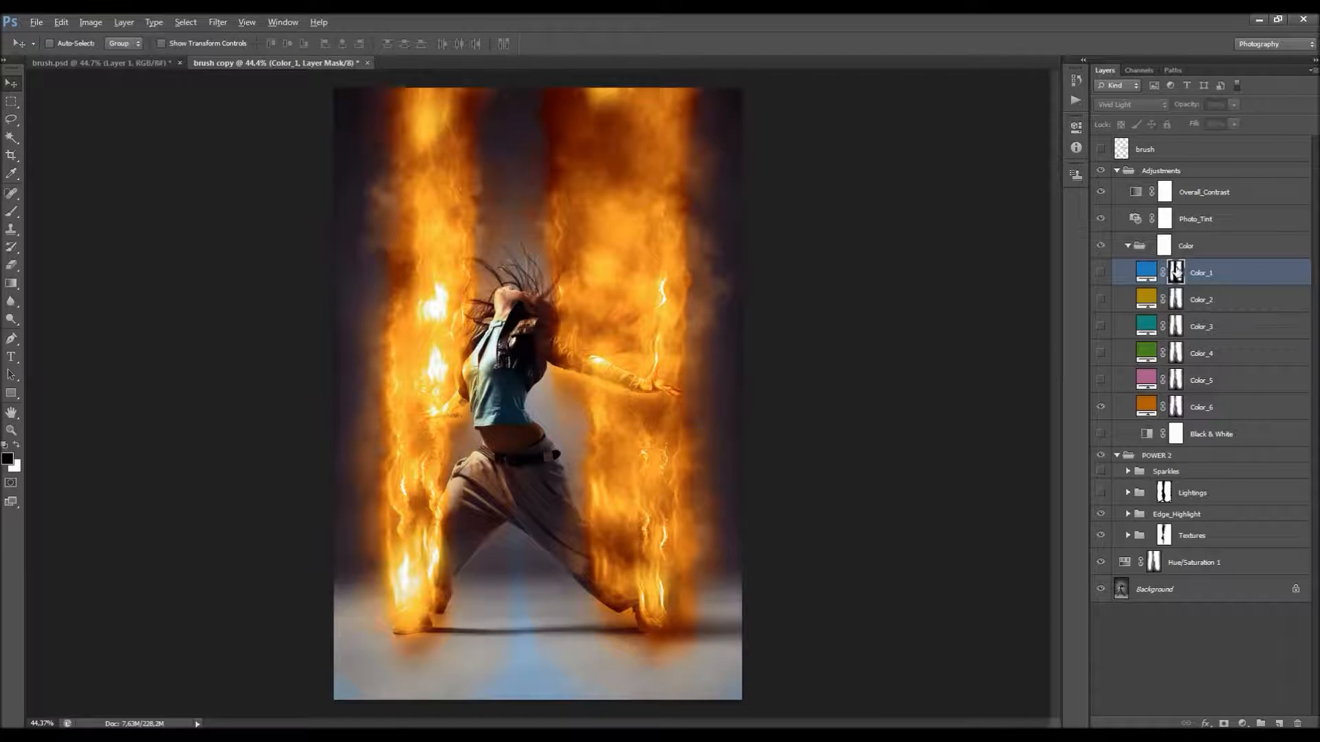
left_click_drag(1176, 273, 1176, 407)
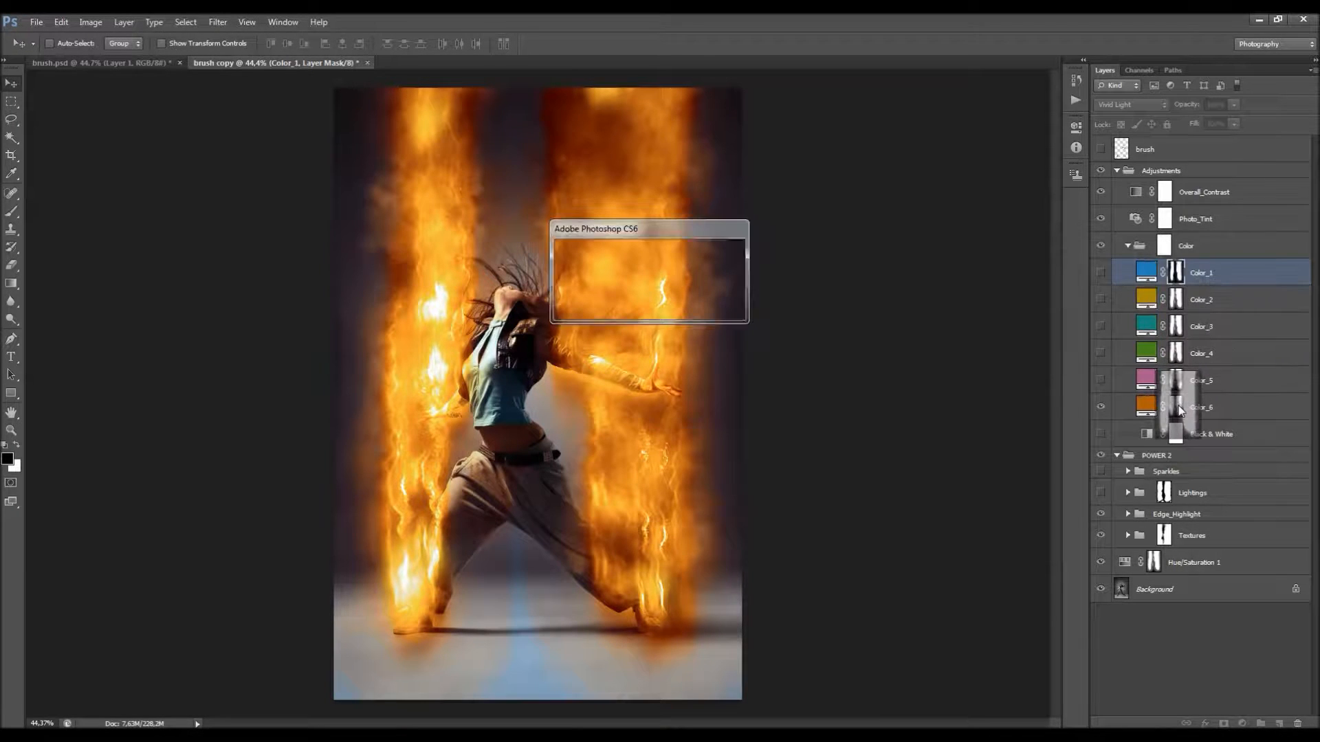
left_click(635, 288)
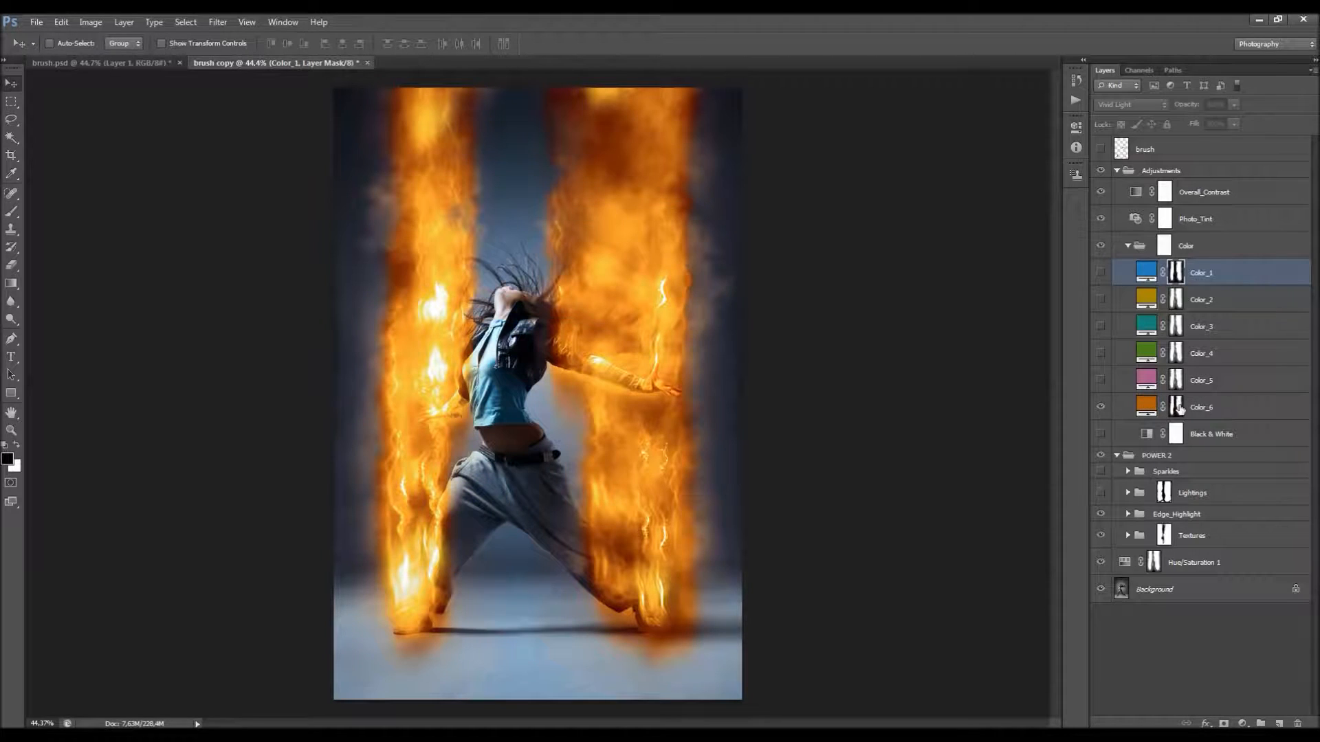
left_click(1159, 406)
scroll(612, 351, "down", 3)
scroll(613, 351, "up", 3)
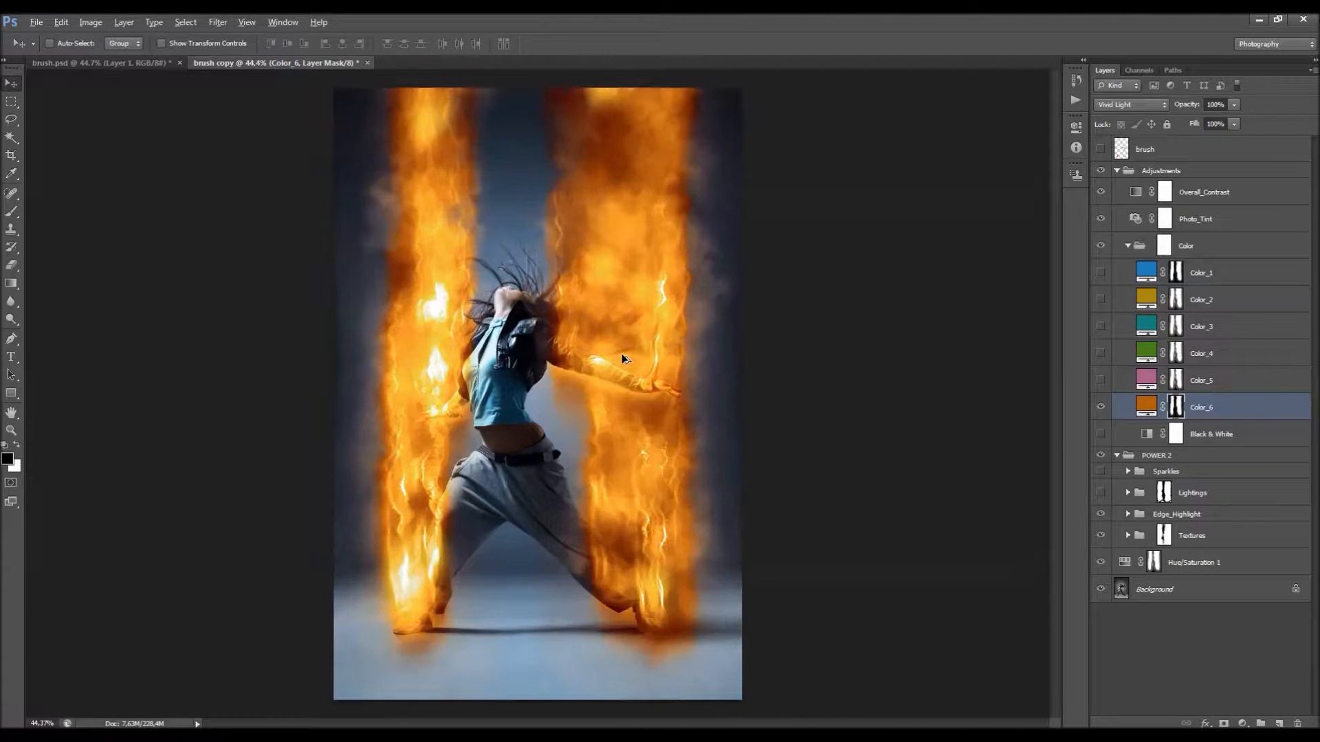
Step: Compare with the blue version in brush.psd, and set the copy's Photo_Tint photo filter to Warming Filter (85)
left_click(165, 63)
left_click(242, 63)
double_click(1135, 219)
left_click(1000, 160)
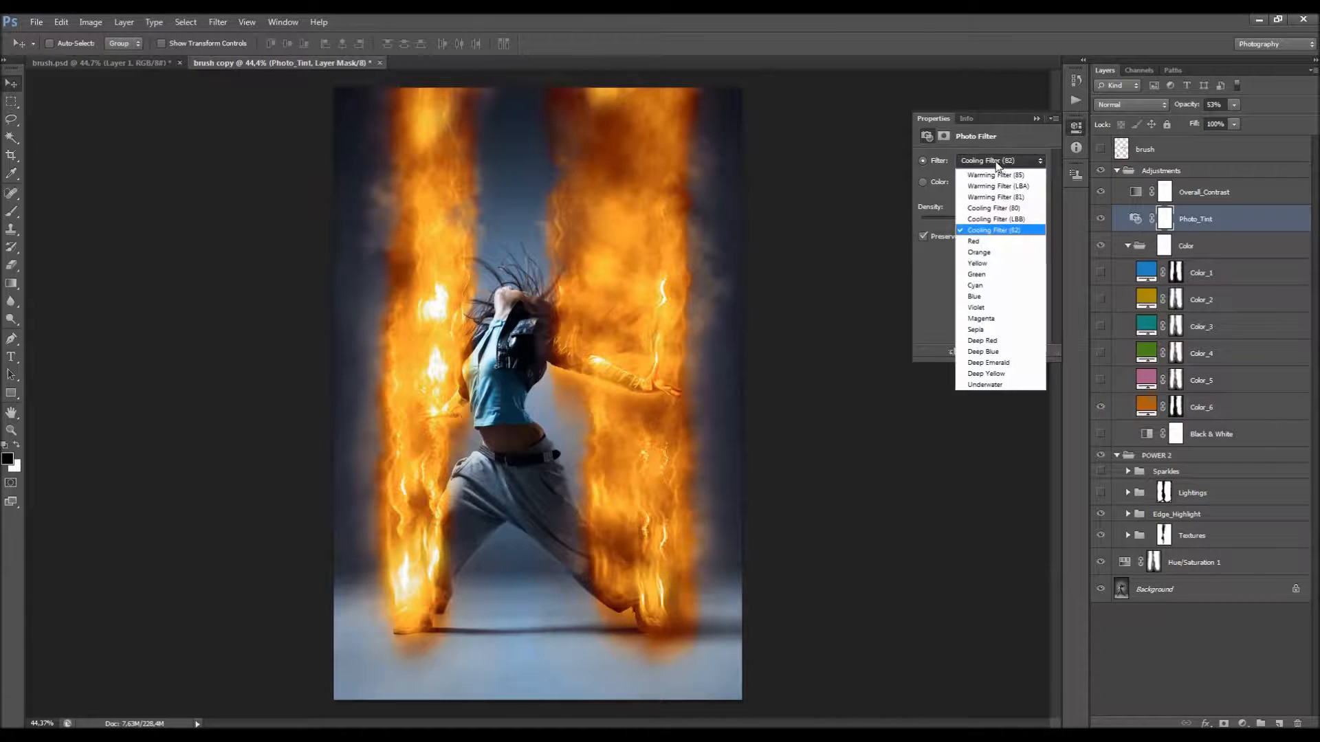
left_click(1003, 173)
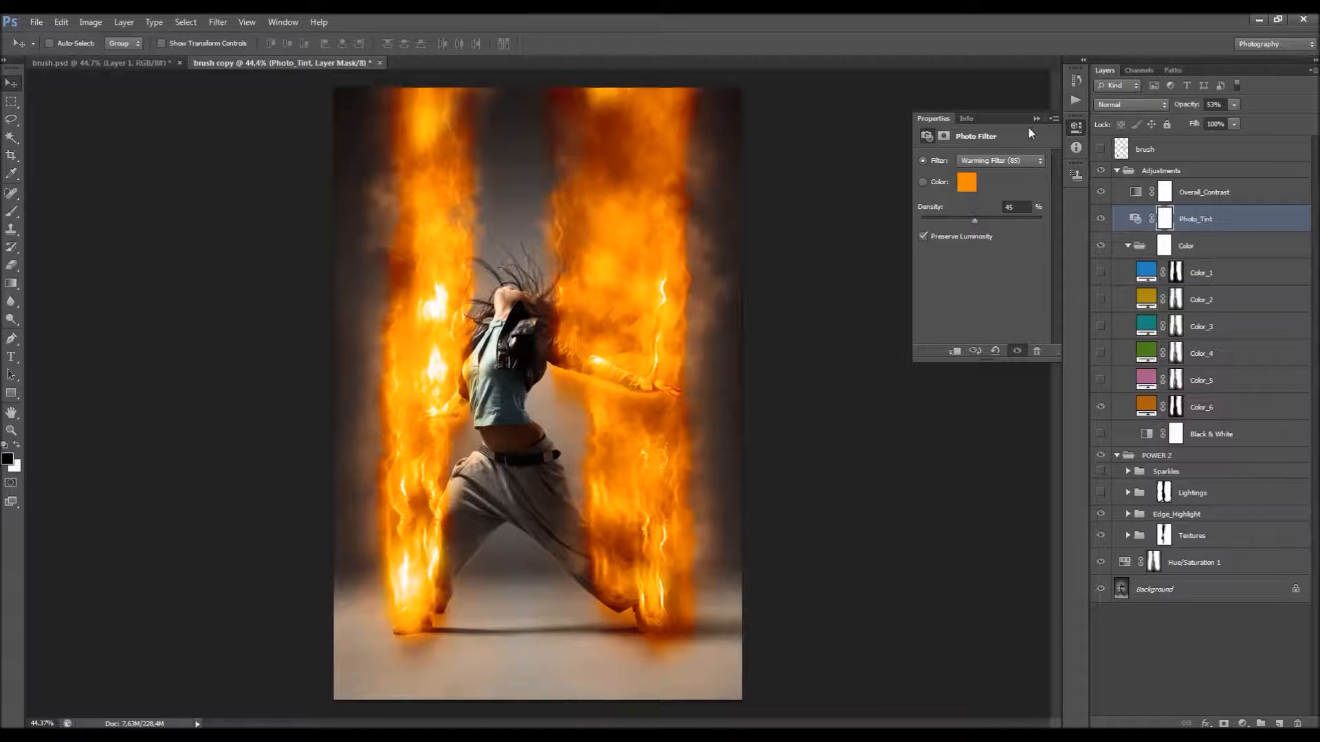
left_click(1076, 127)
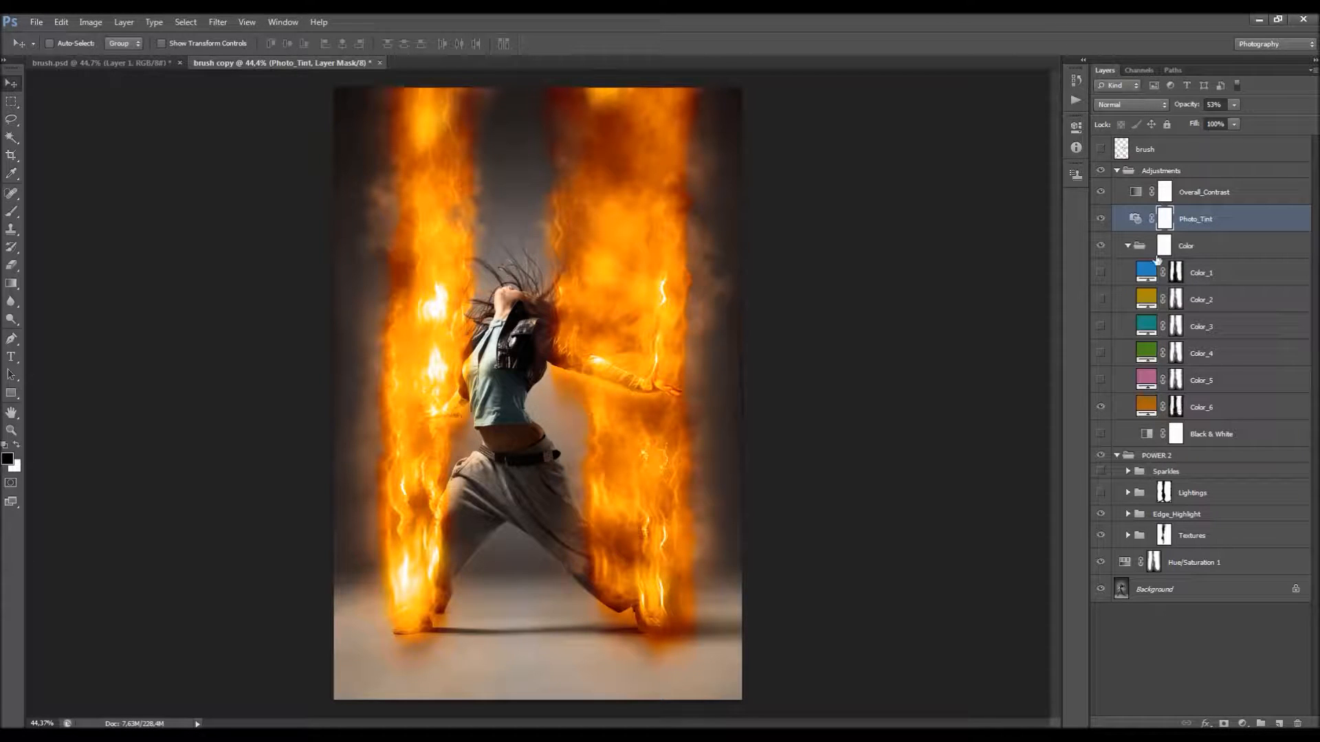
Step: Collapse the Color group, check the Overall_Contrast effect, and merge the visible image onto a new layer above it with Apply Image
left_click(1128, 246)
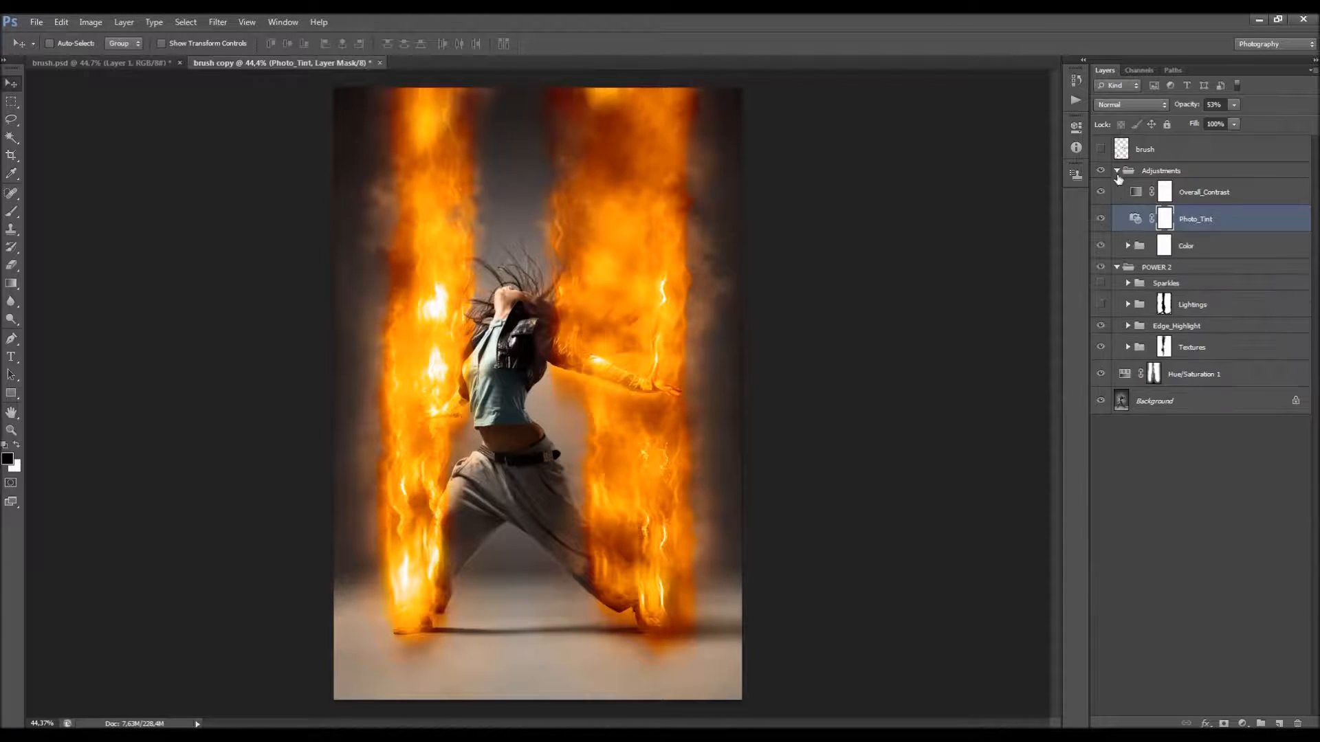
left_click(1200, 197)
left_click(1100, 192)
left_click(1100, 191)
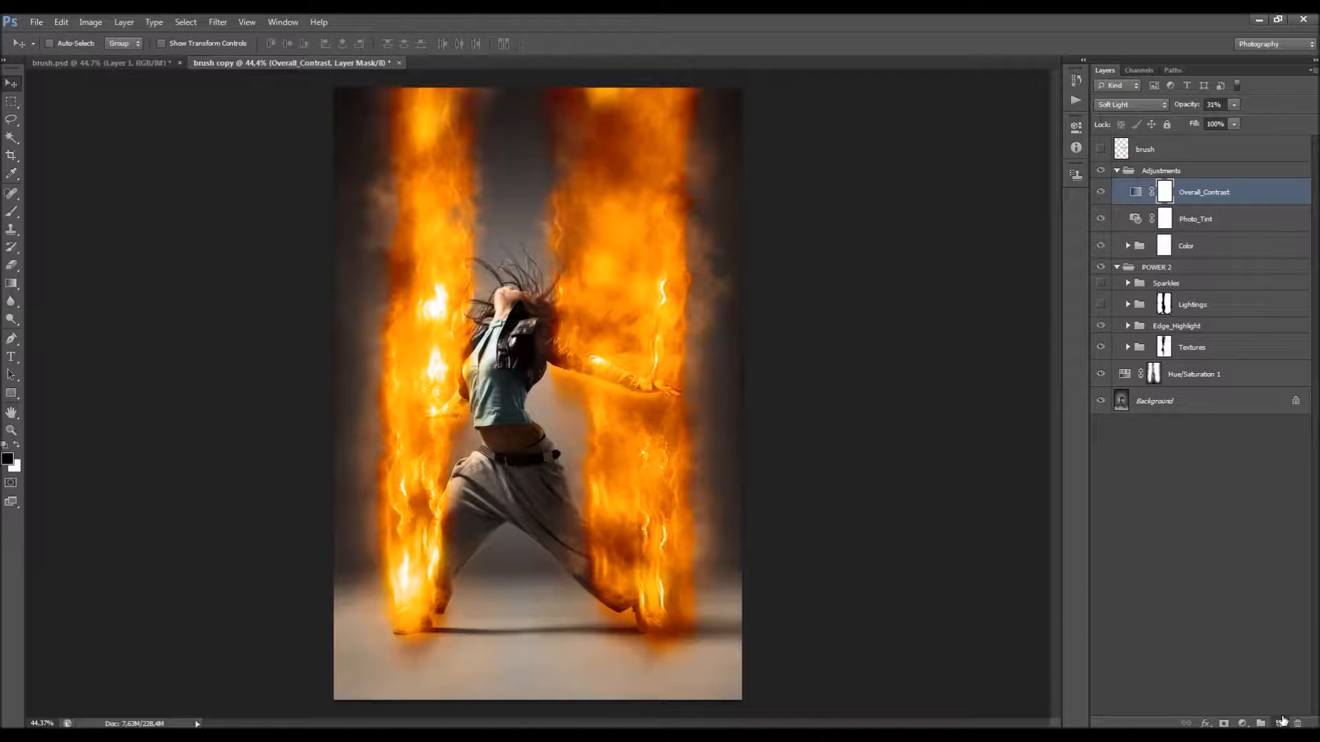
left_click(1280, 722)
left_click(90, 22)
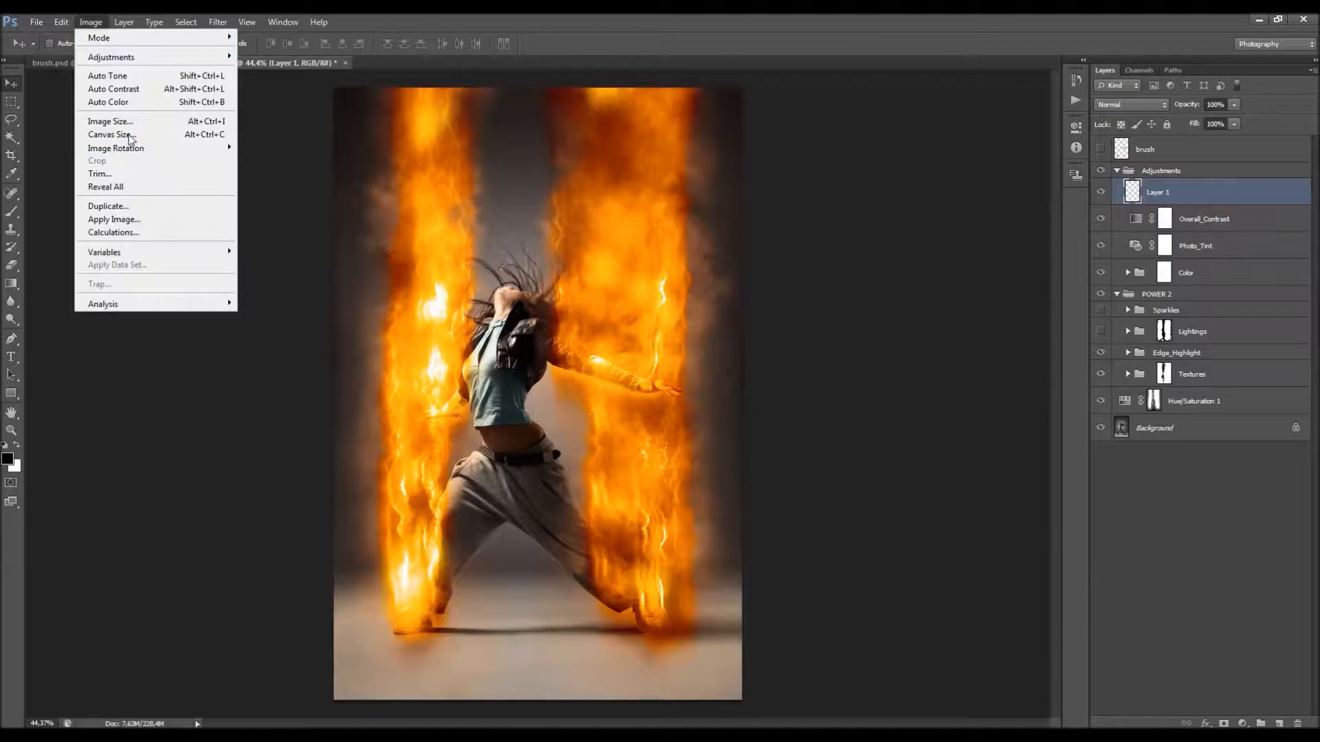
left_click(147, 218)
left_click(585, 152)
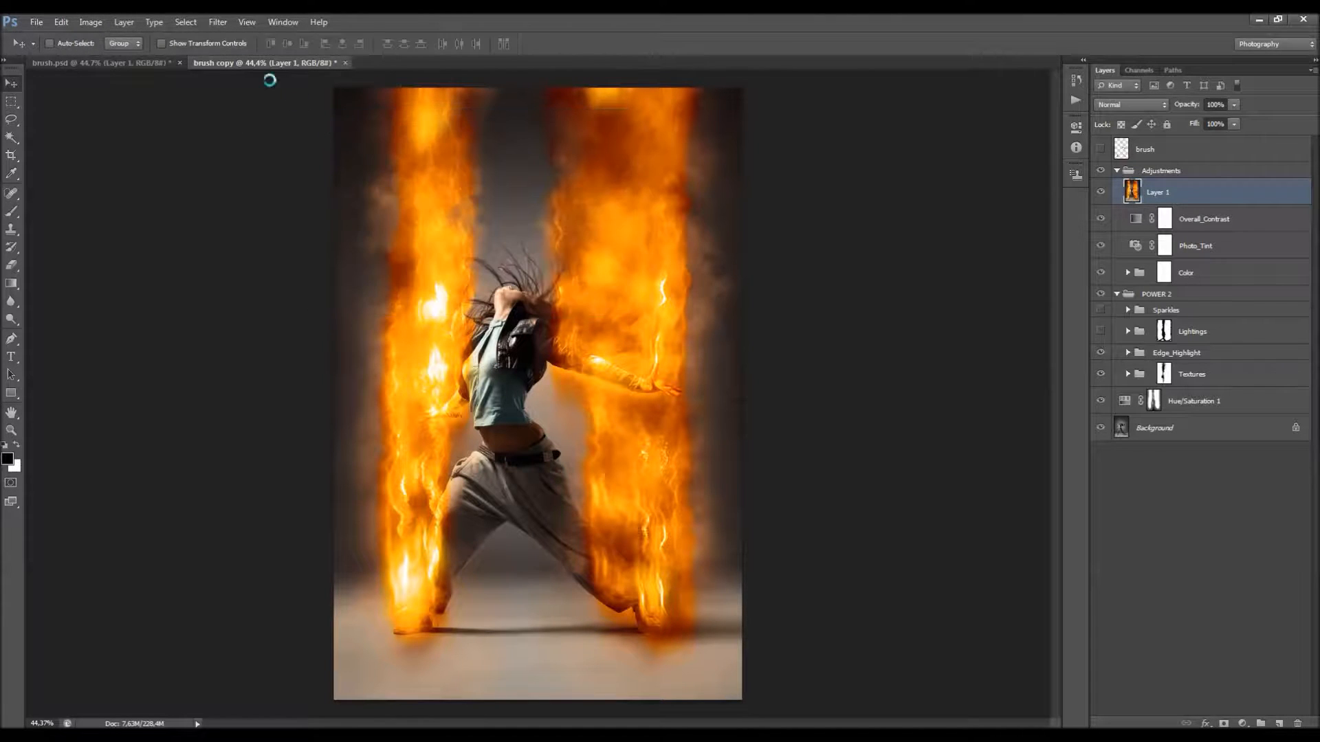
Step: Sharpen the merged layer by reapplying the last High Pass filter, blended in Vivid Light at 70% opacity
left_click(218, 25)
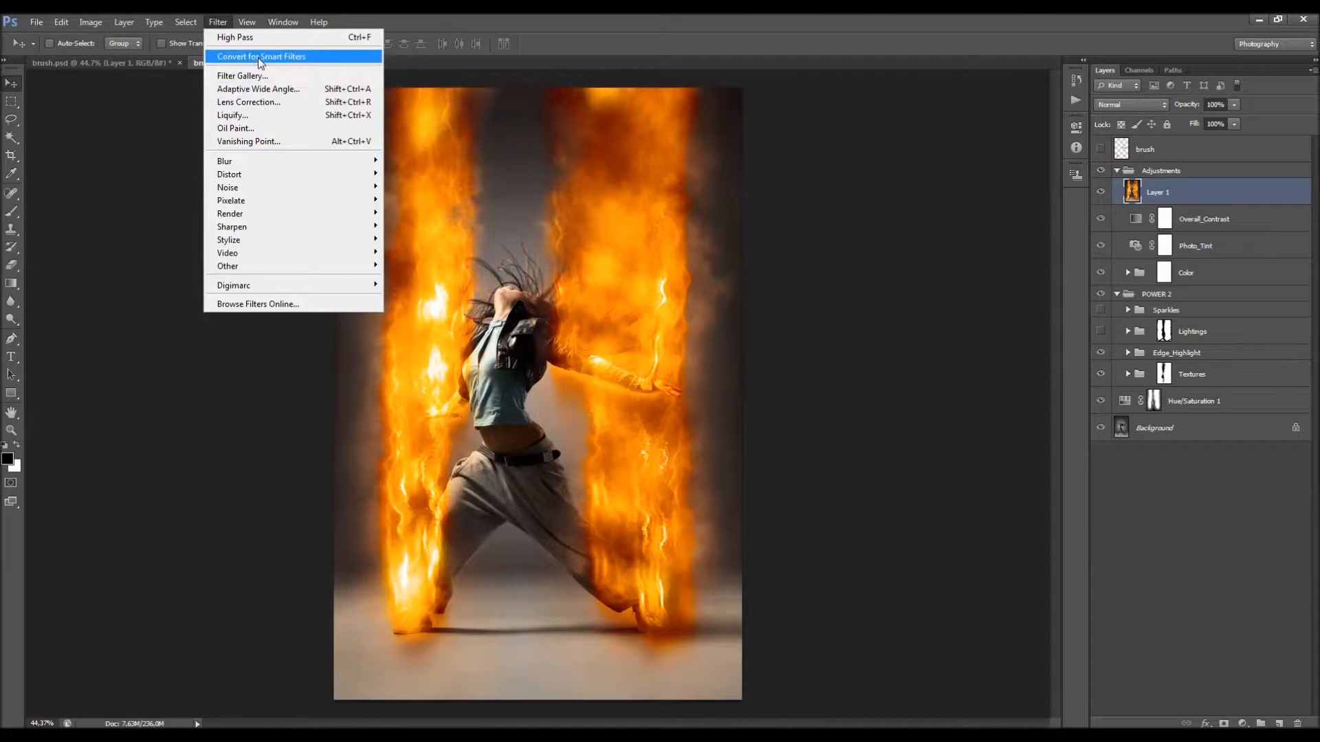
left_click(253, 40)
left_click(1131, 104)
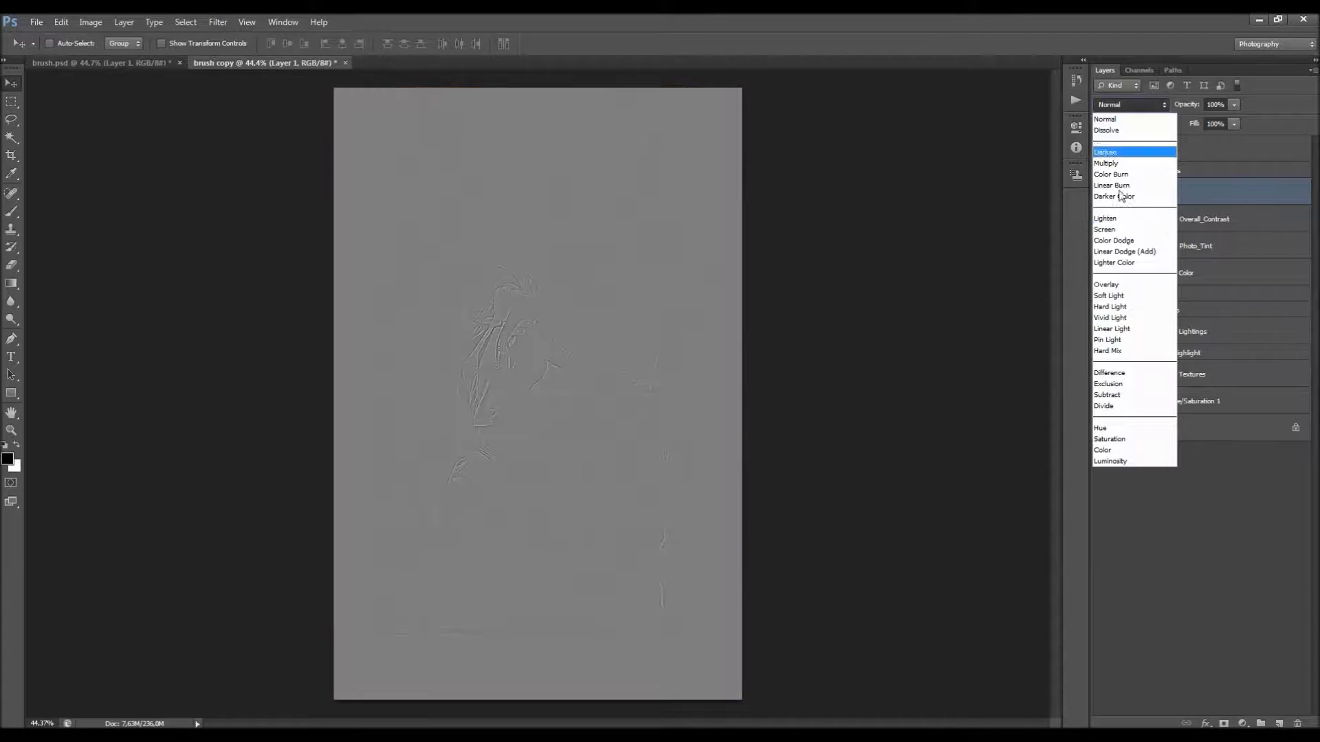
left_click(1128, 319)
key("Tab")
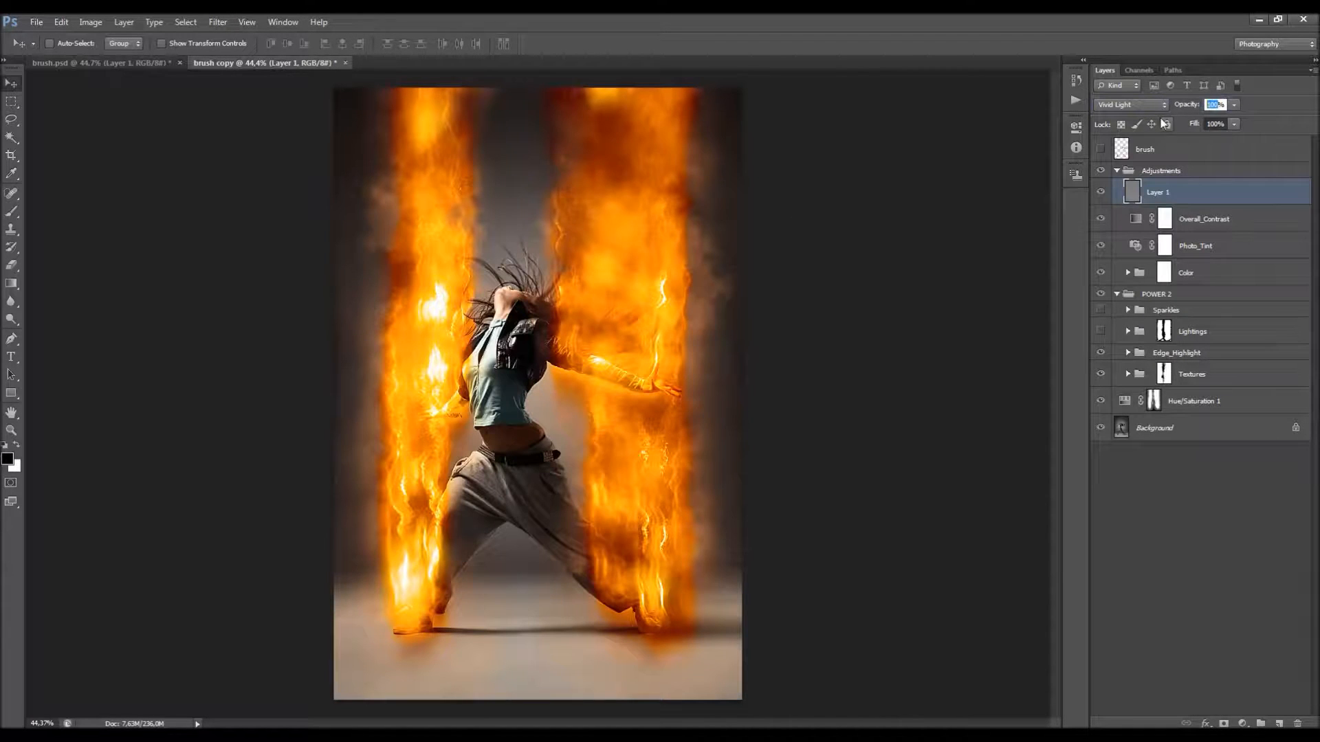
type("70")
key("Return")
Step: Collapse the Adjustments and POWER 2 groups and convert the Background into a regular layer named Layer 0
left_click(1117, 170)
left_click(1117, 187)
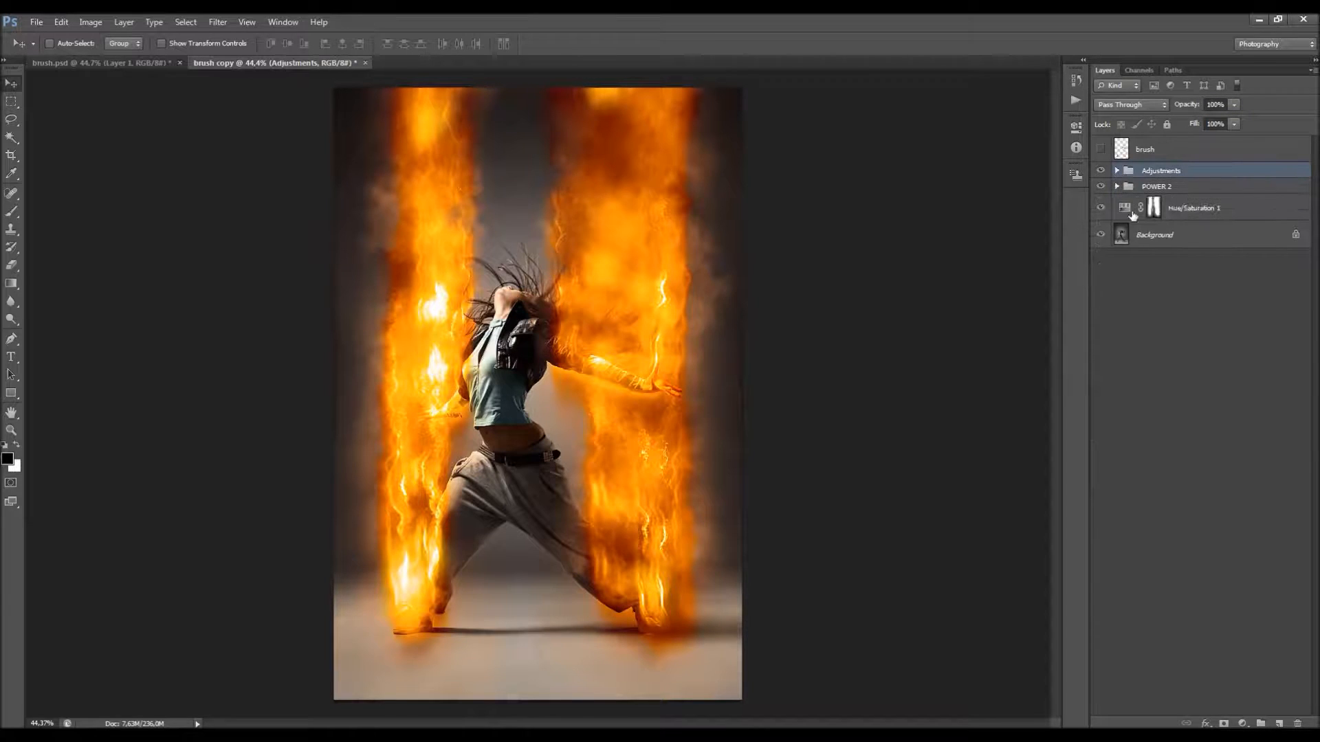
left_click(1169, 234)
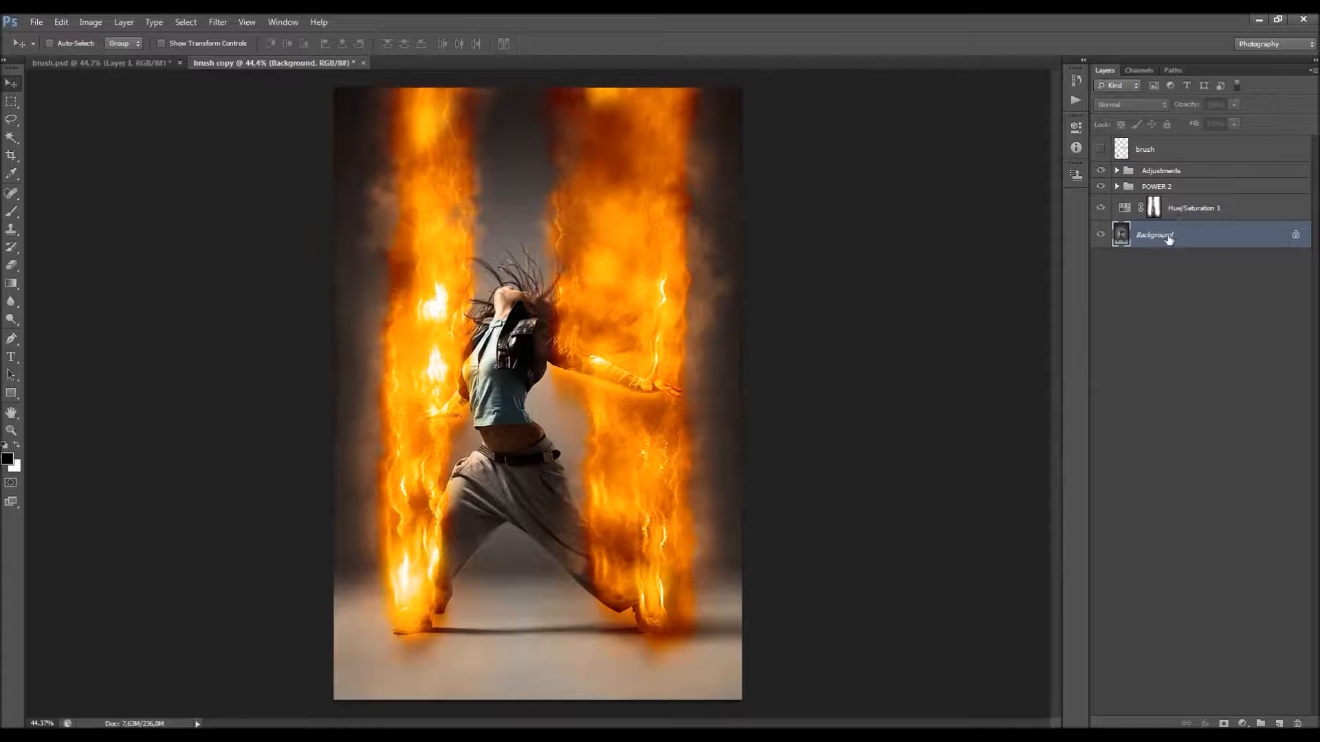
double_click(1194, 237)
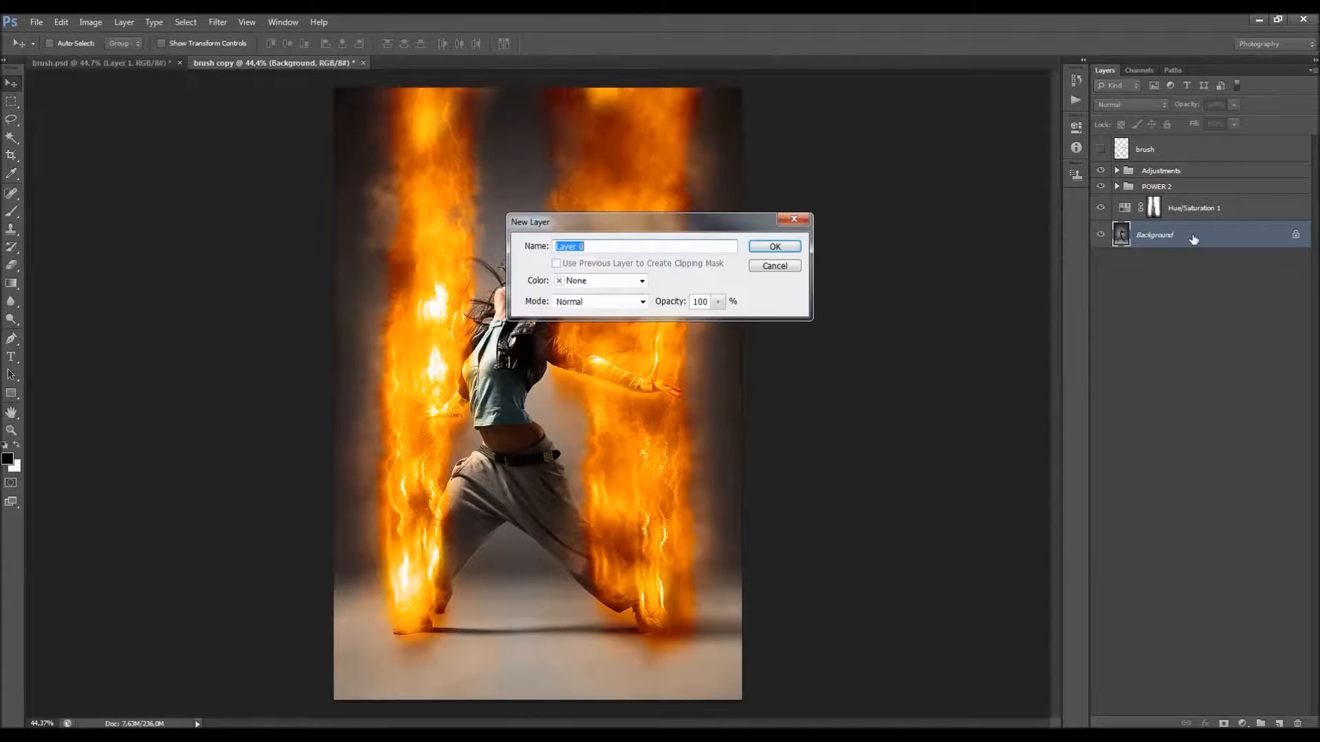
left_click(775, 247)
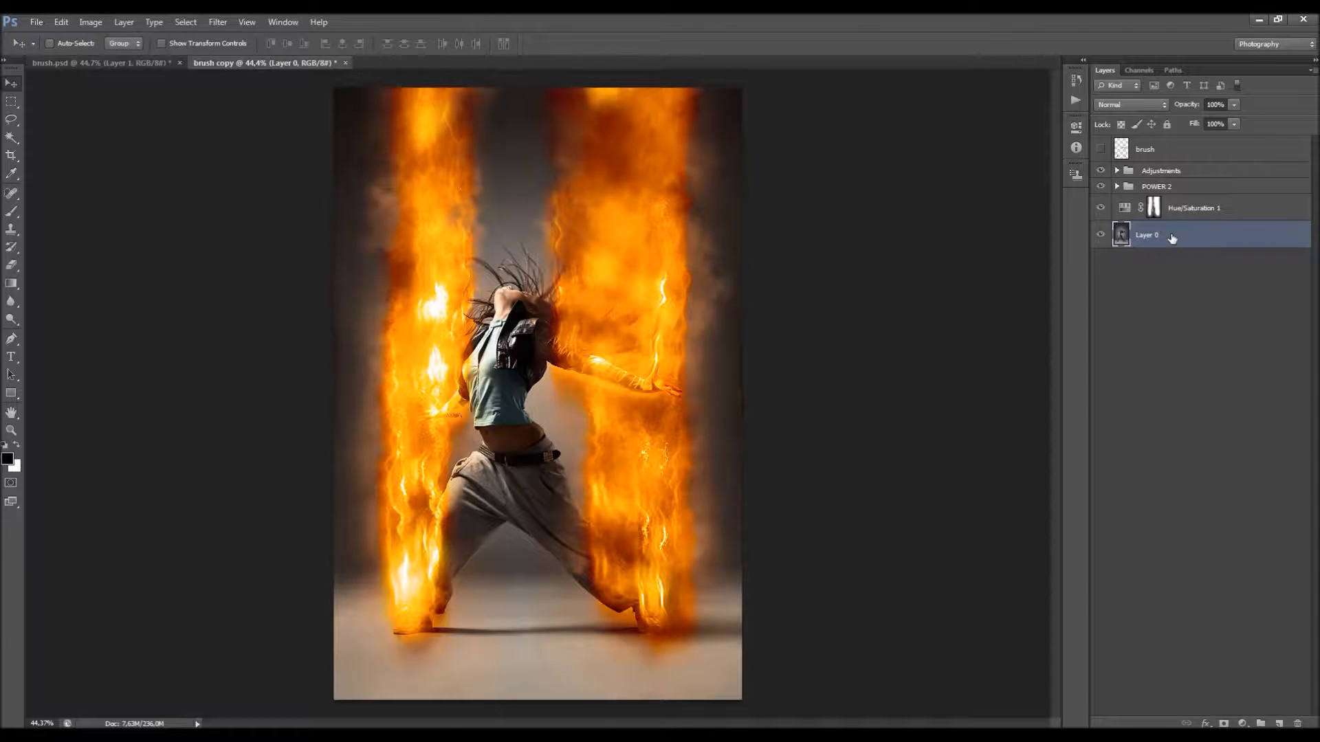
Step: Merge everything from the Adjustments group down to Layer 0 into a single layer, leaving the brush layer separate
left_click(1192, 172, "shift")
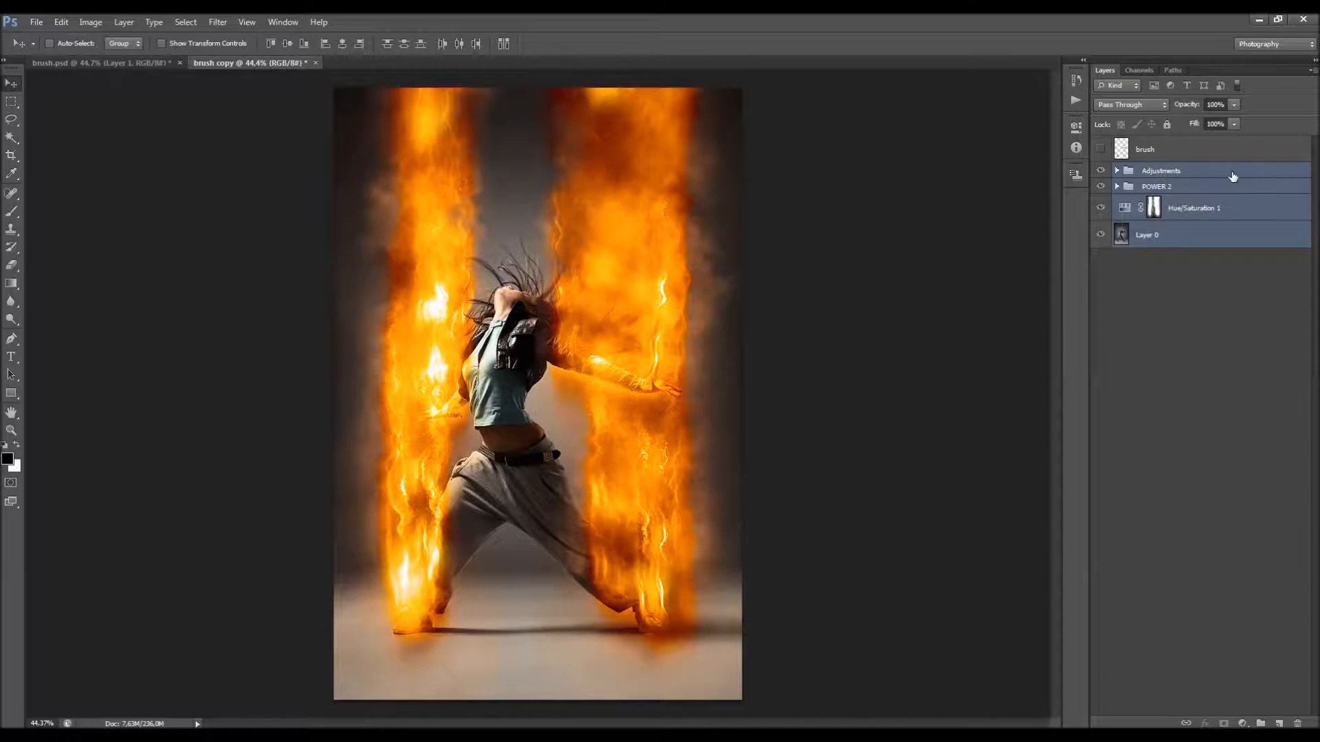
right_click(1218, 178)
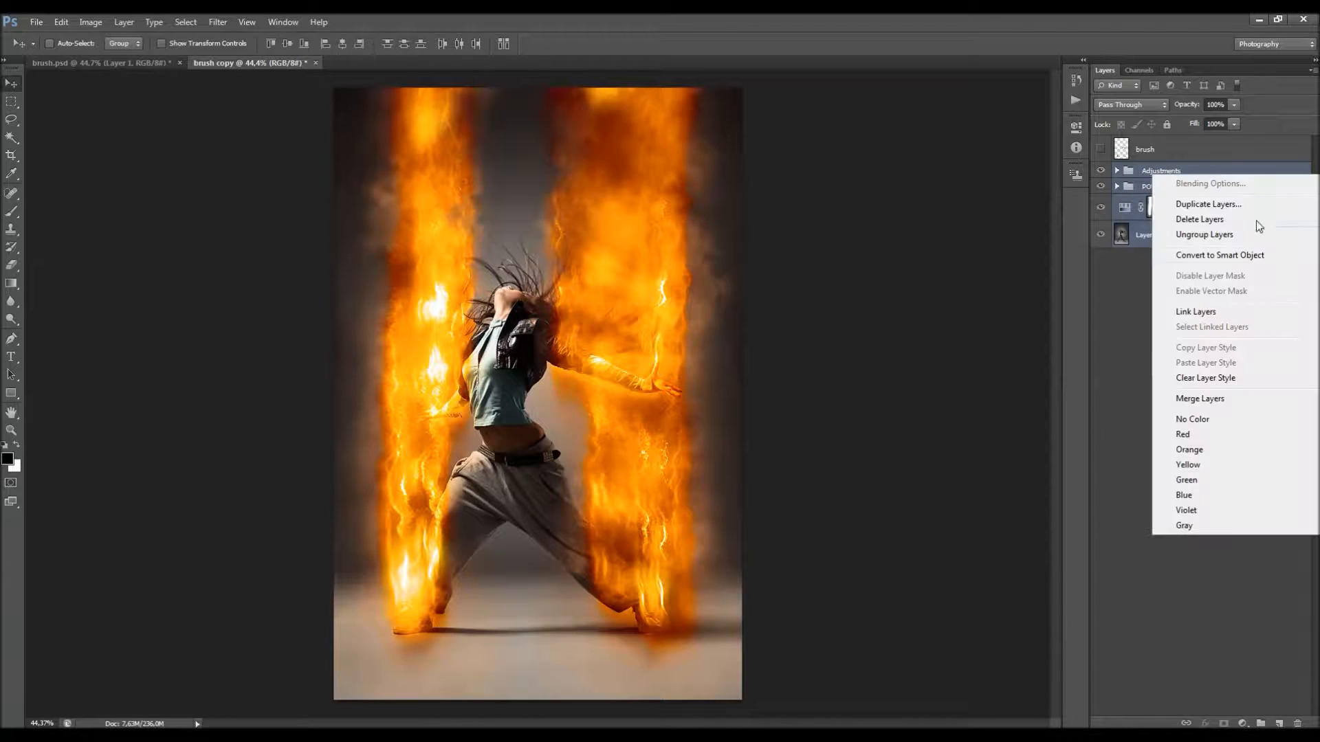
left_click(1216, 402)
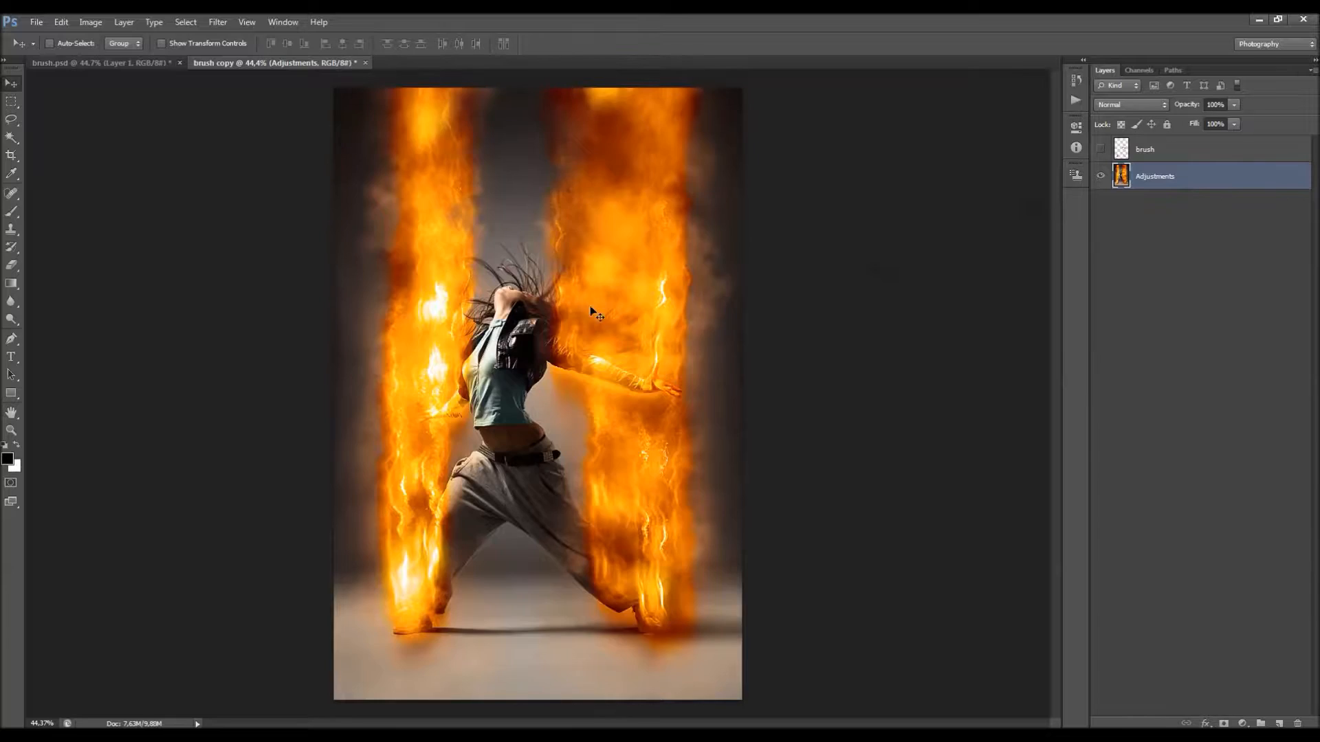
Step: Bring the merged fire image into brush.psd and place its layer above the Adjustments group, collapsing that group
mouse_move(485, 197)
left_mouse_down()
mouse_move(545, 275)
mouse_move(488, 204)
mouse_move(162, 66)
mouse_move(499, 289)
mouse_move(530, 287)
mouse_move(529, 255)
left_mouse_up()
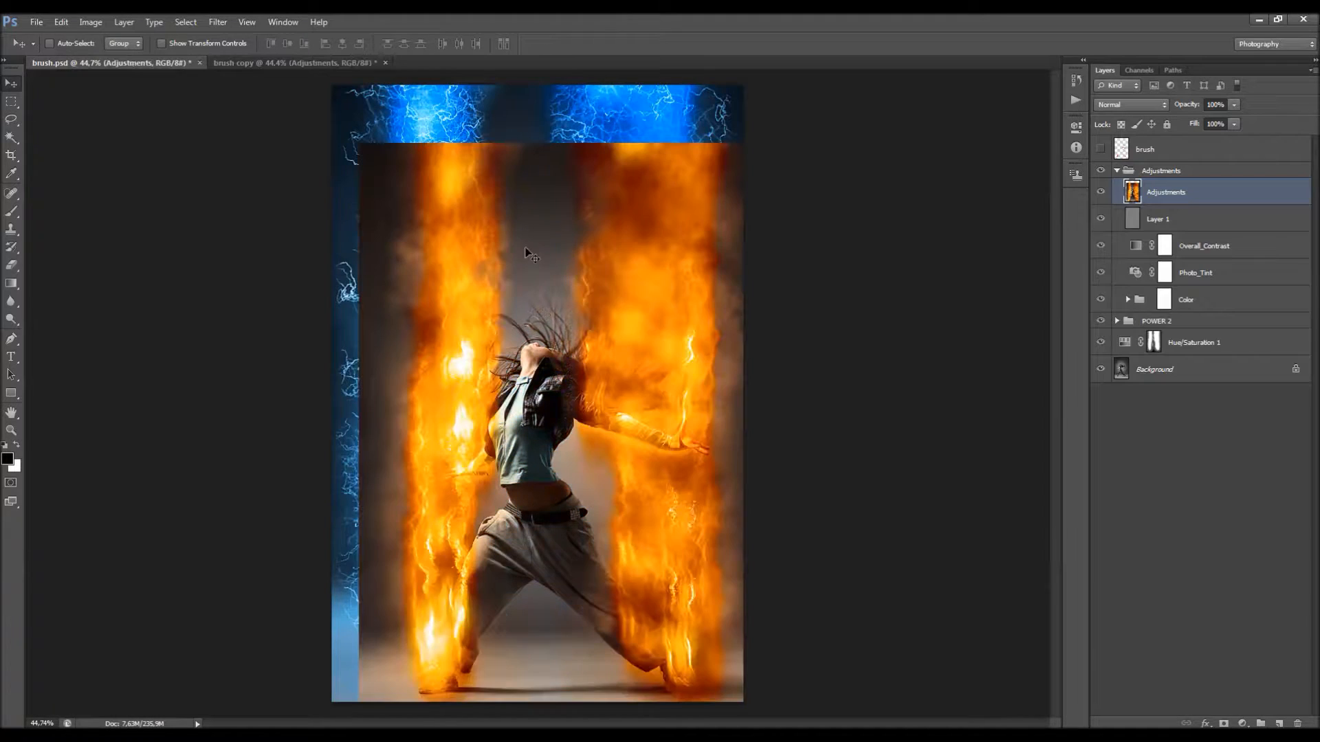
left_click_drag(1169, 195, 1165, 165)
left_click(1115, 197)
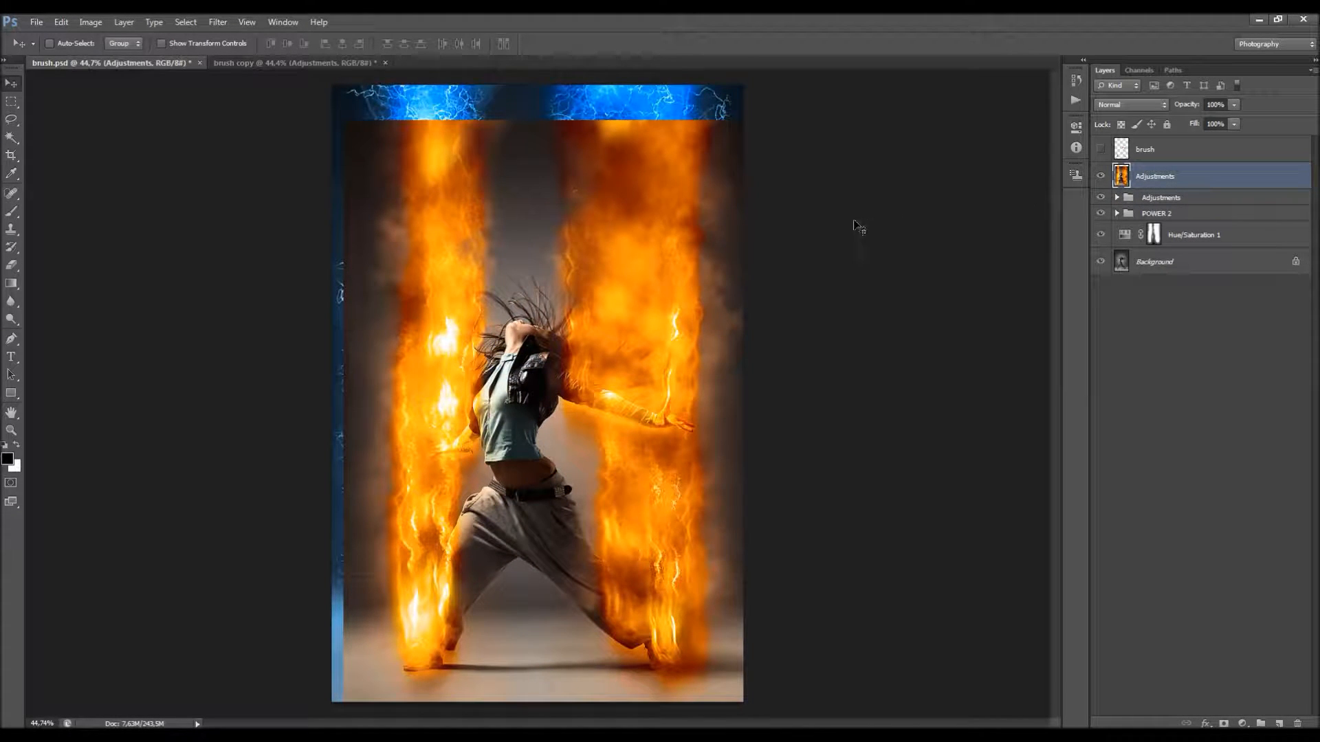
Step: Center the fire layer vertically and horizontally on the canvas, and toggle its visibility to compare with the blue version
key("ctrl+a")
left_click(288, 44)
left_click(343, 45)
key("ctrl+d")
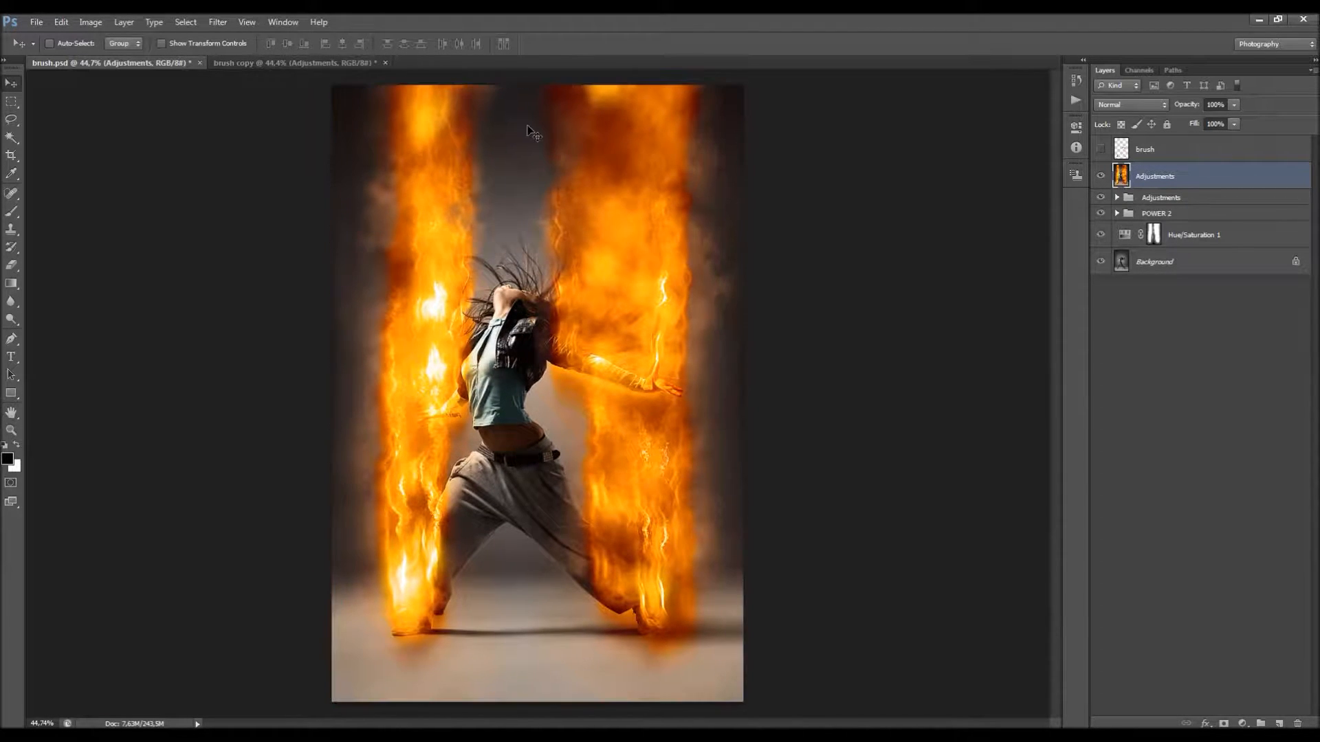
left_click(1101, 176)
left_click(1100, 176)
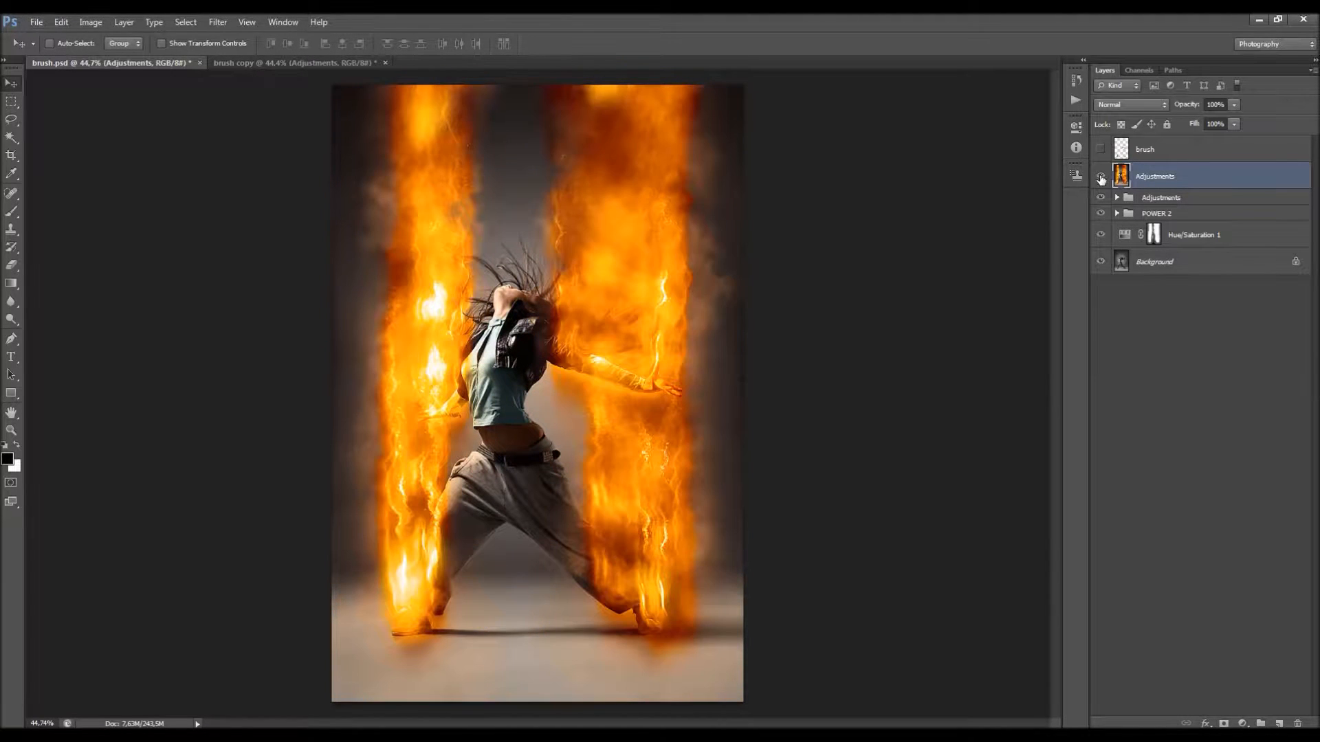
Step: With the Background layer selected, show the rulers, place a vertical guide at the canvas center, and check the snapping options
left_click(1178, 260)
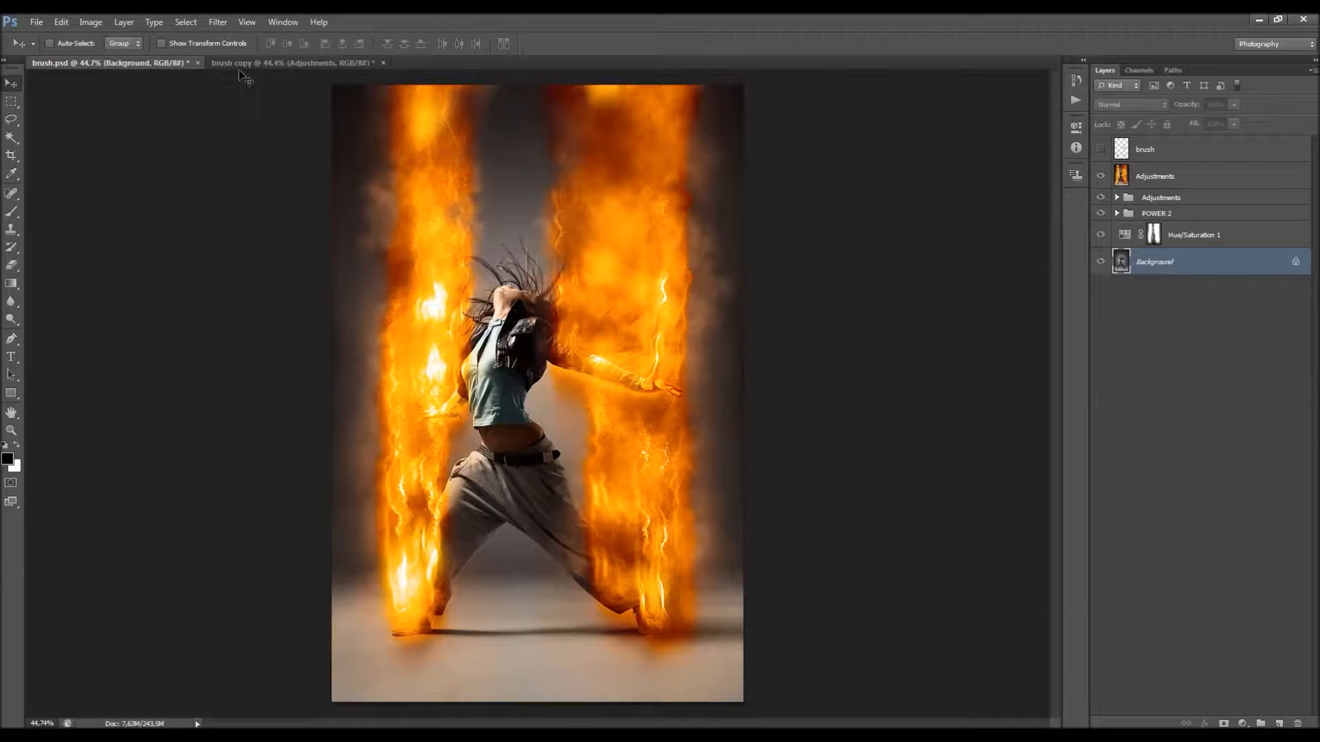
left_click(247, 22)
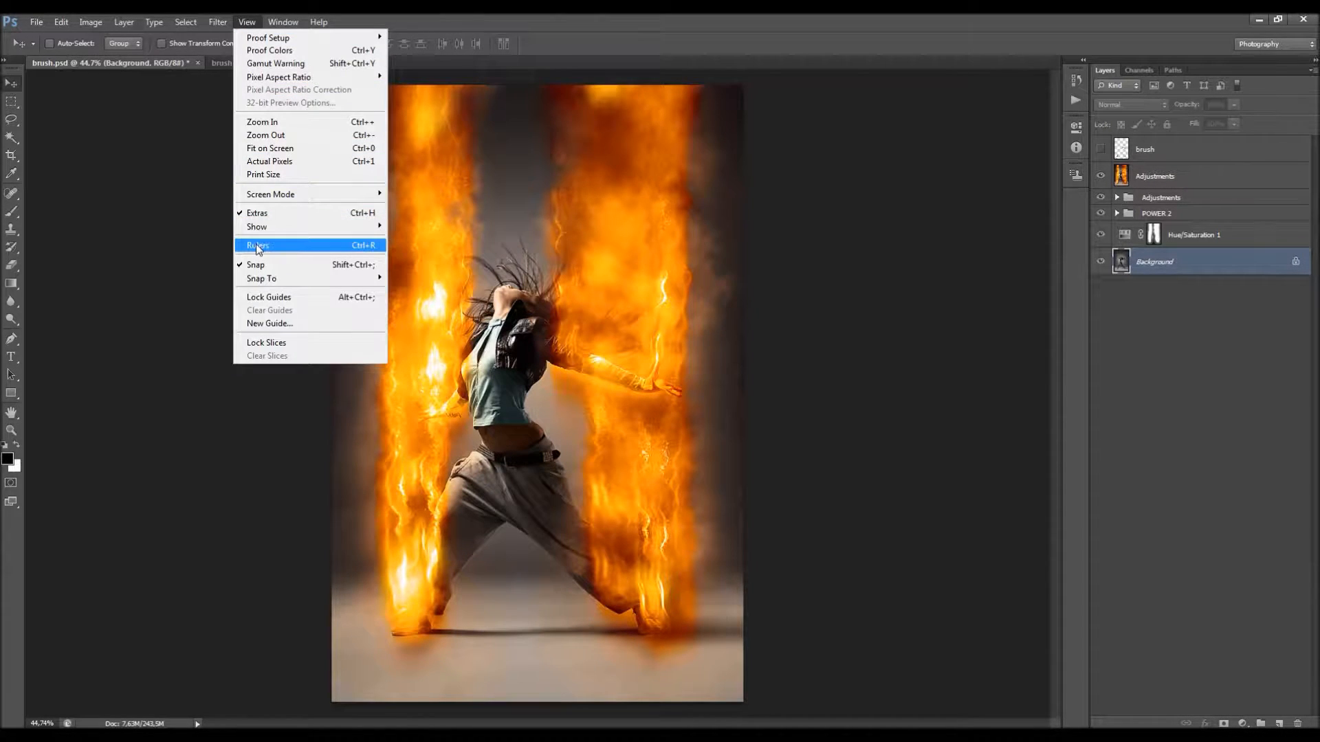
left_click(255, 246)
left_click_drag(36, 209, 542, 239)
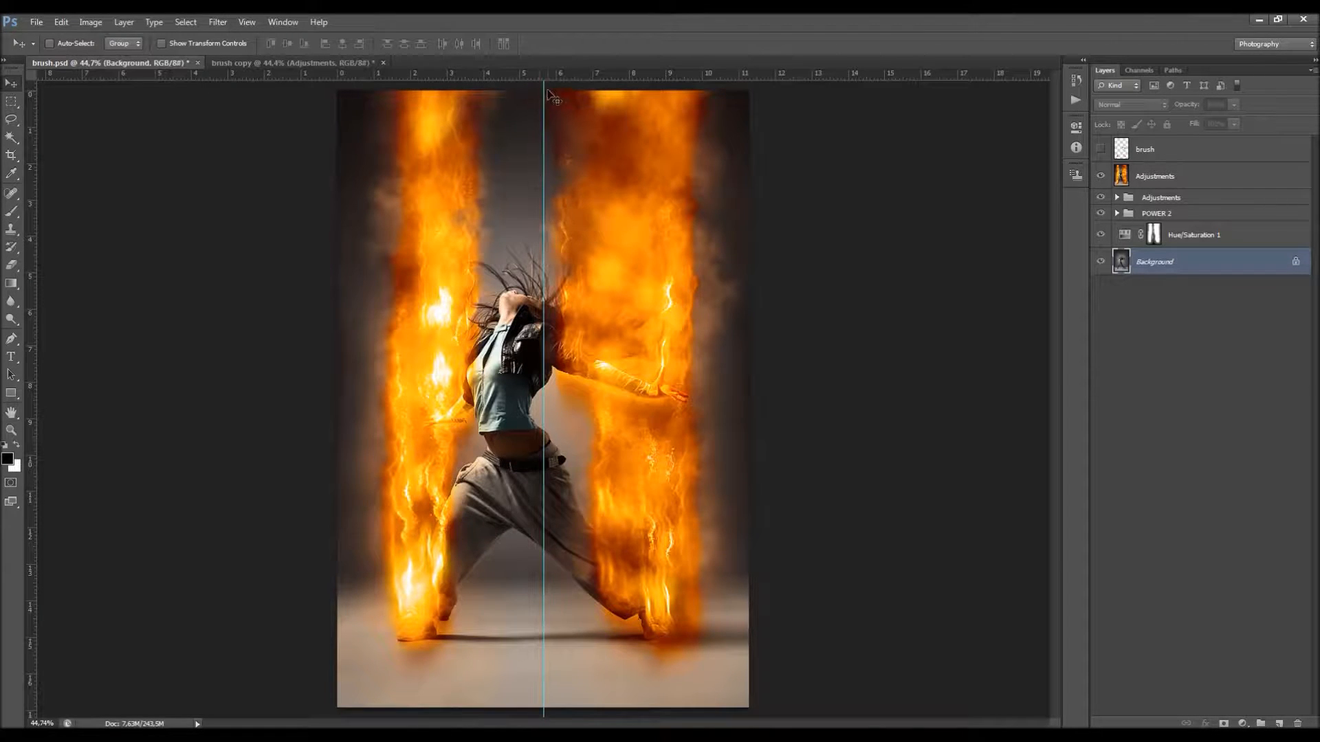
left_click(246, 22)
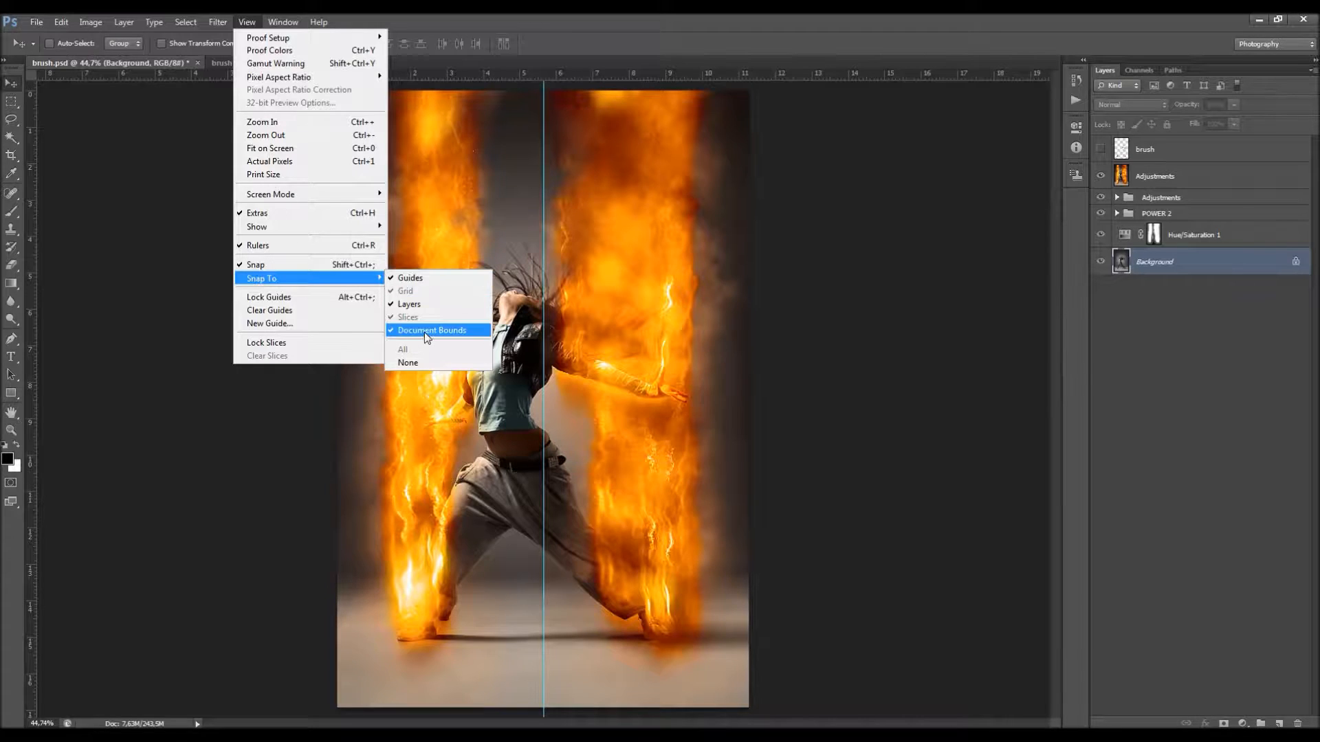
left_click(604, 42)
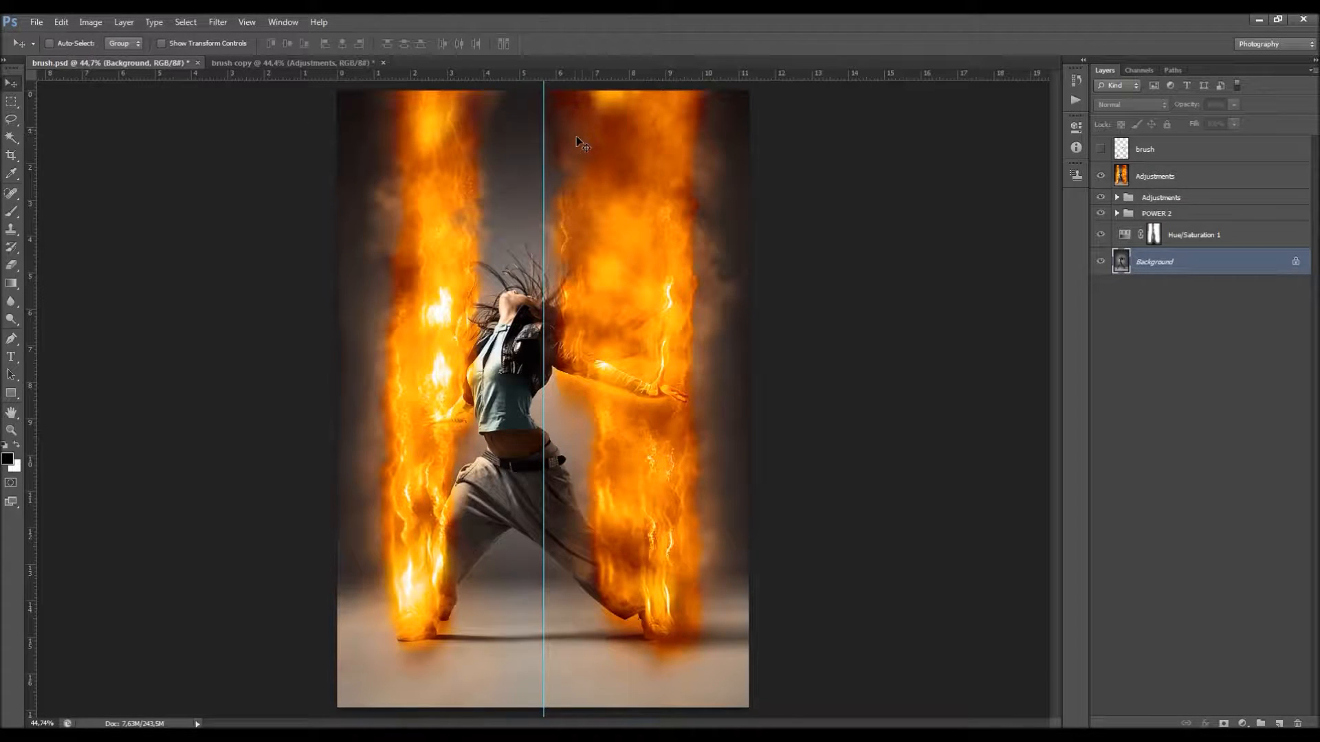
Step: Select the right half of the image with the Rectangular Marquee Tool, from the center guide to the right edge
scroll(577, 142, "down", 2)
left_click(11, 104)
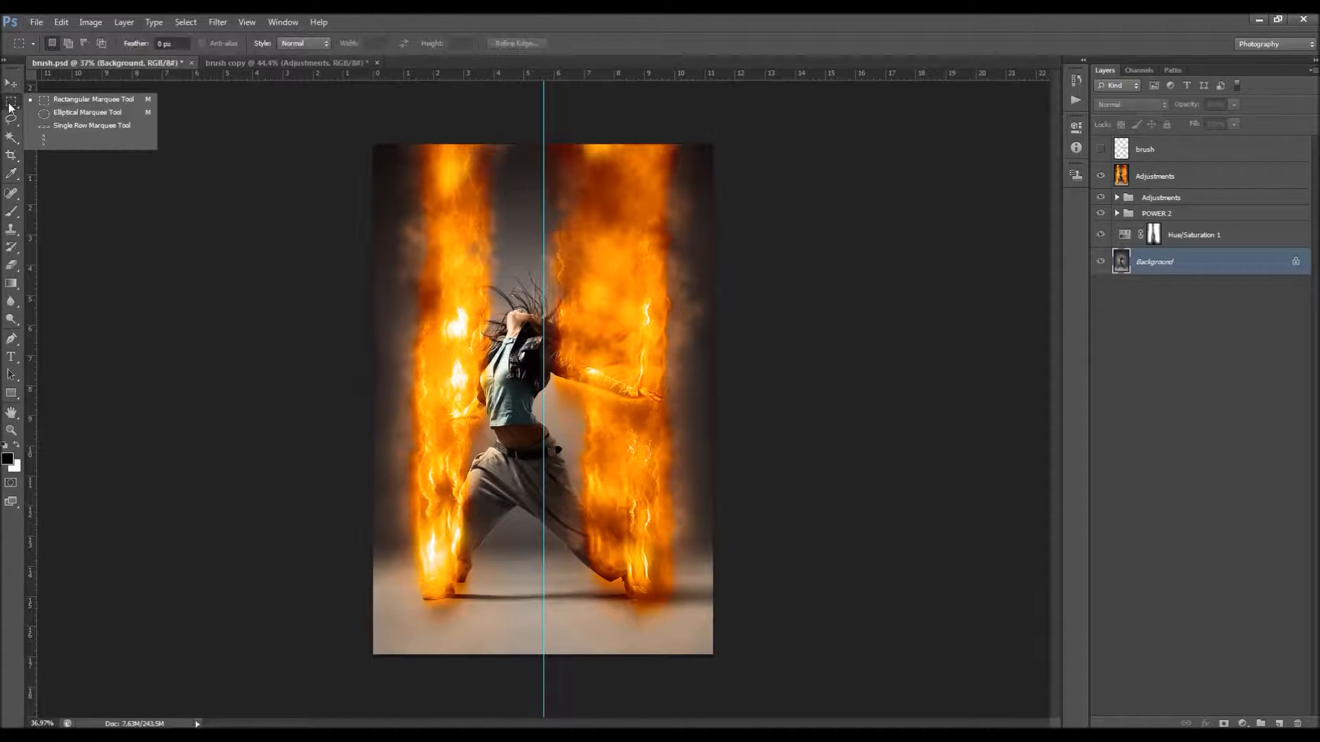
left_click(59, 101)
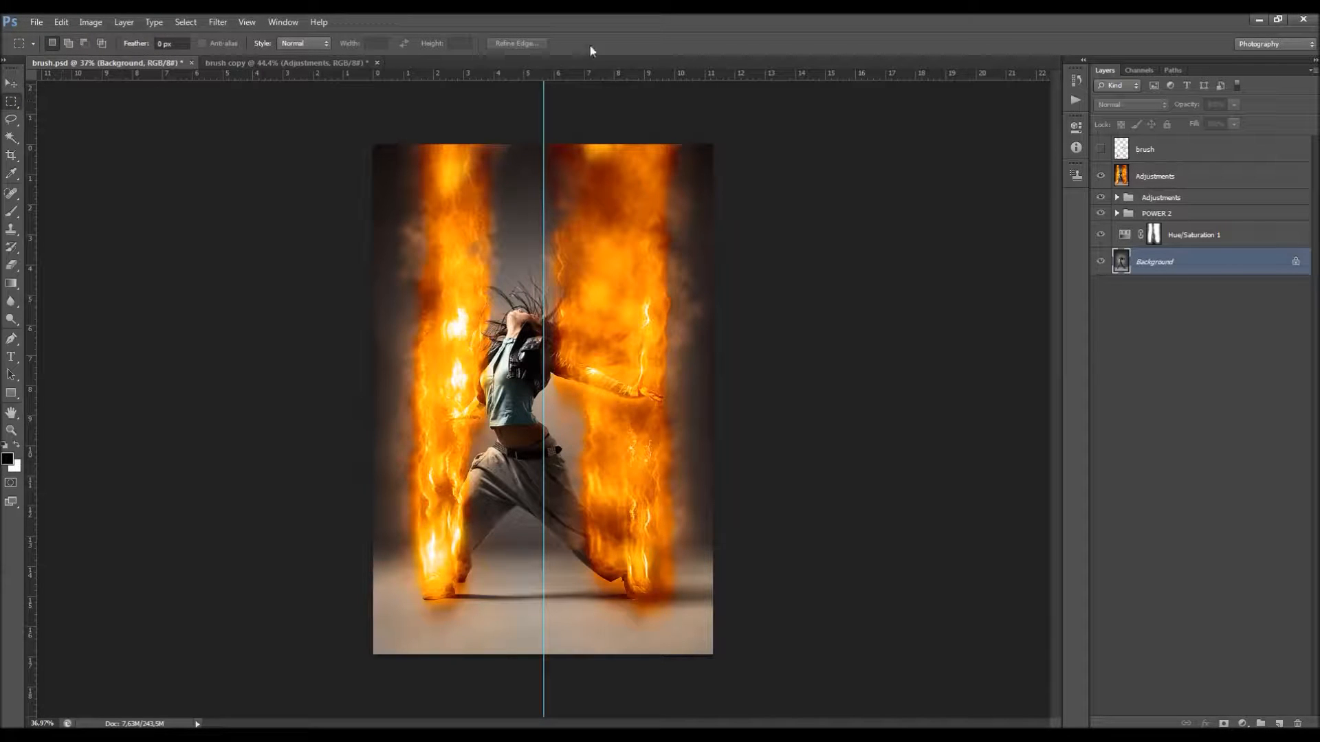
left_click_drag(739, 663, 542, 135)
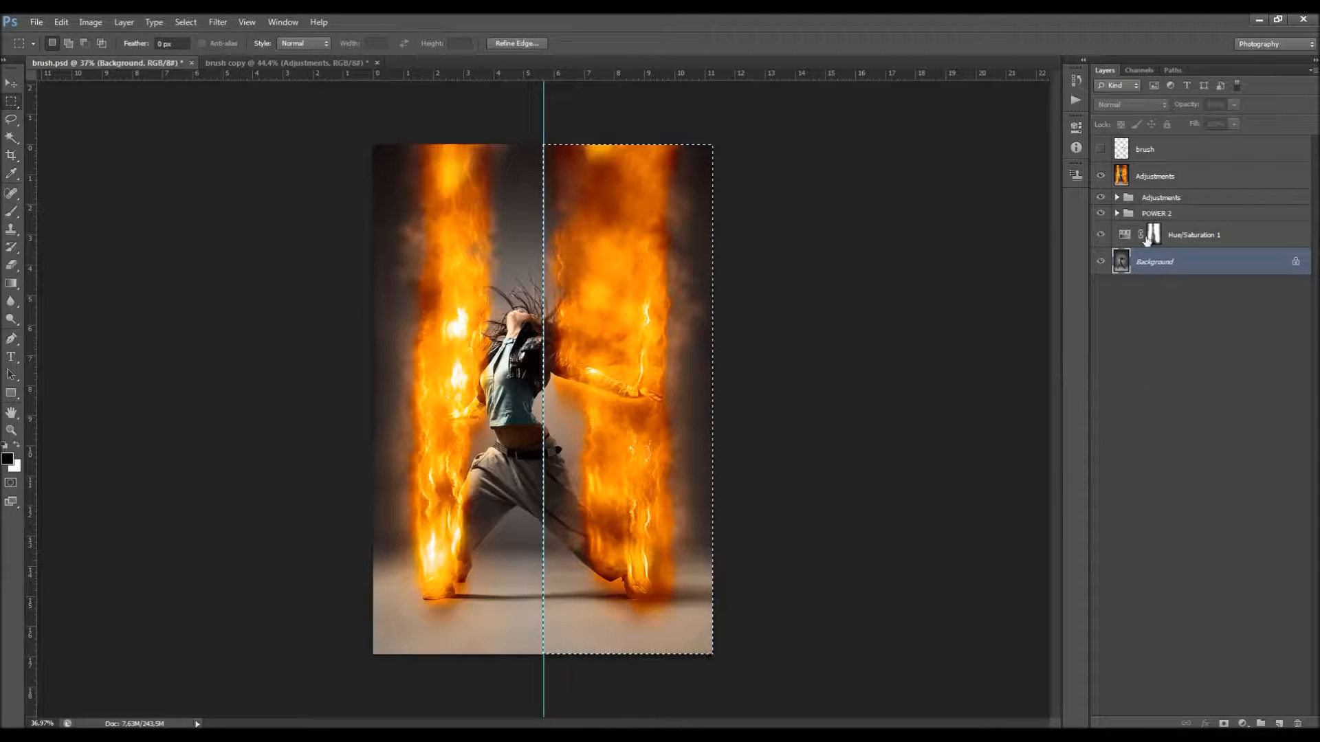
Step: Mask the merged fire layer to the selected half and remove the center guide from the canvas
left_click(1169, 177)
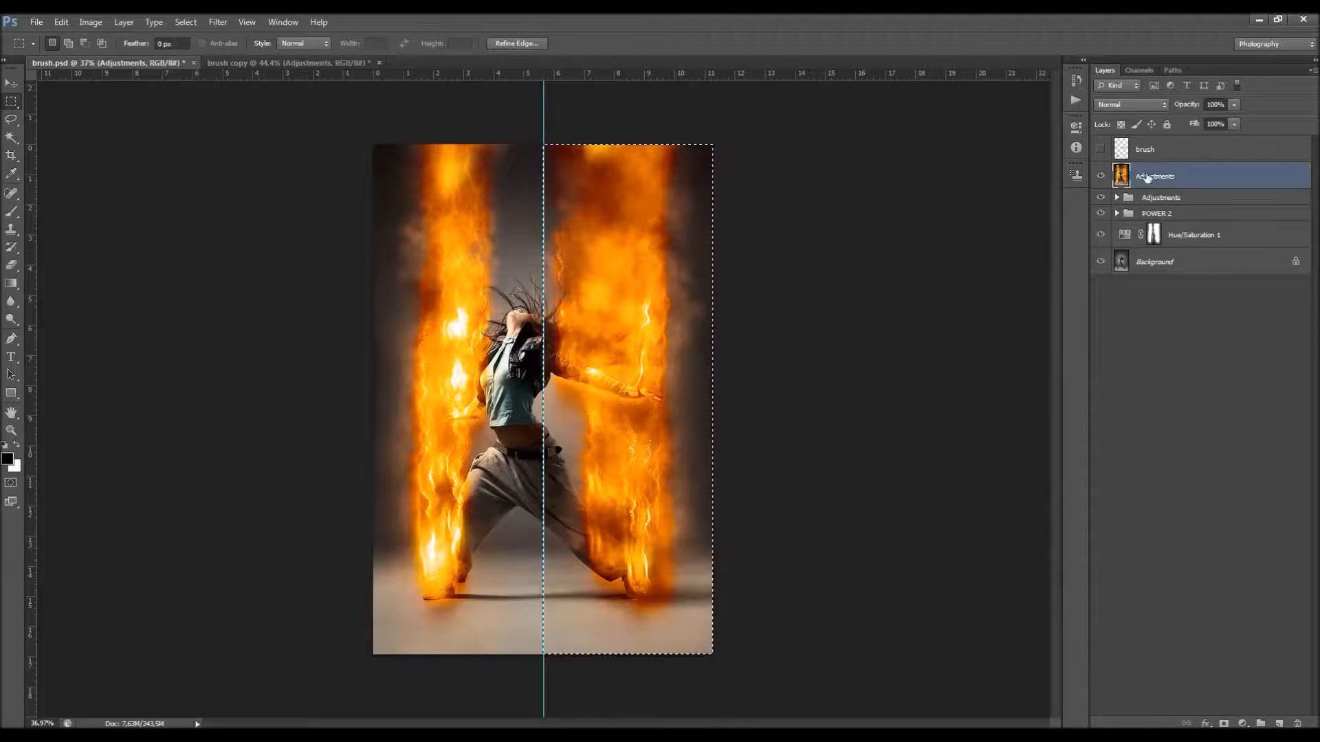
left_click(1223, 724)
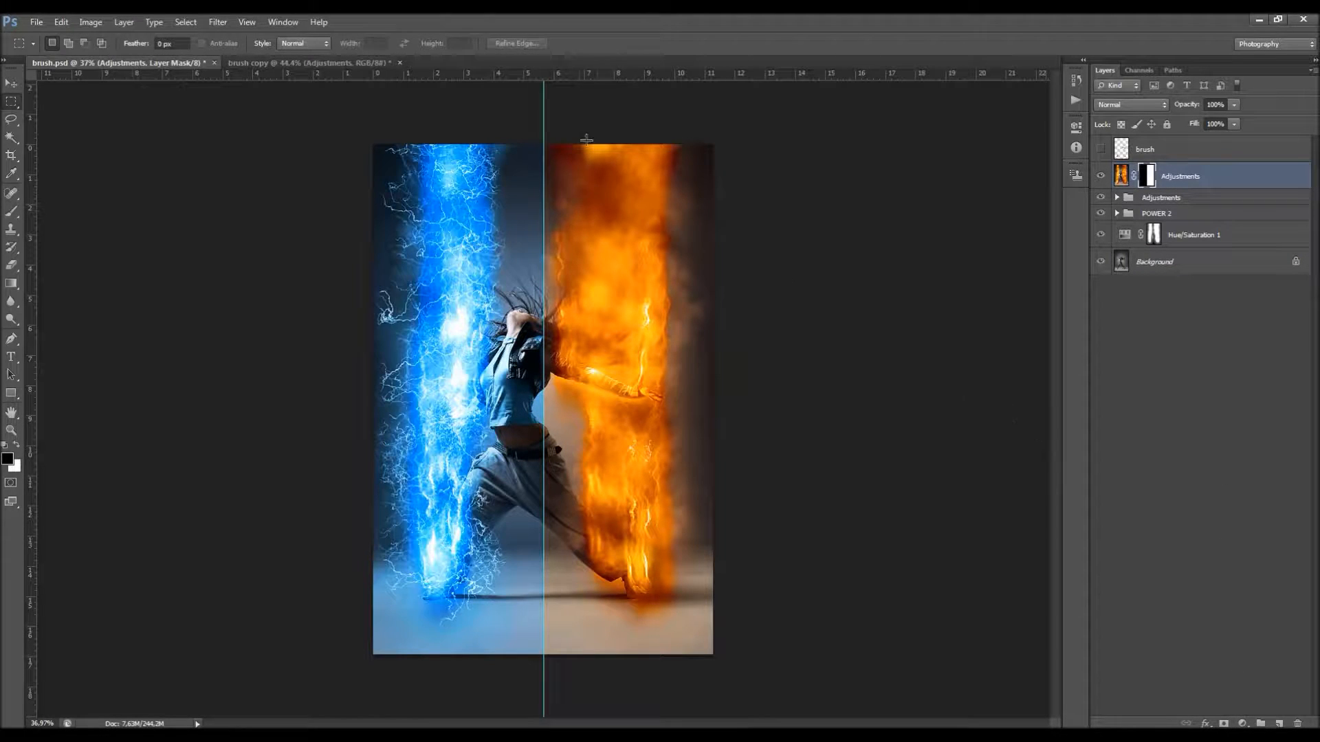
key("v")
left_click_drag(548, 111, 141, 254)
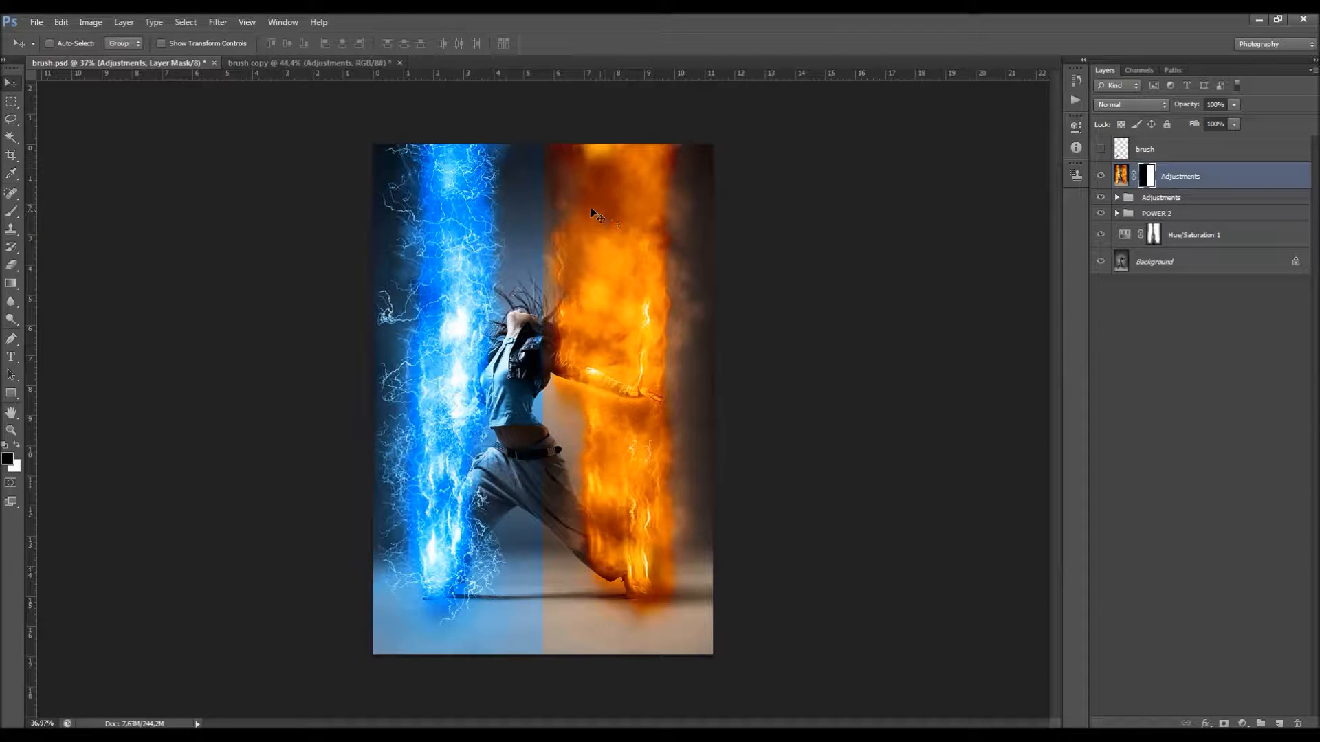
Step: Refine the fire layer's mask with a 76.7 px feather and a +29% edge shift, output to the layer mask
right_click(1146, 178)
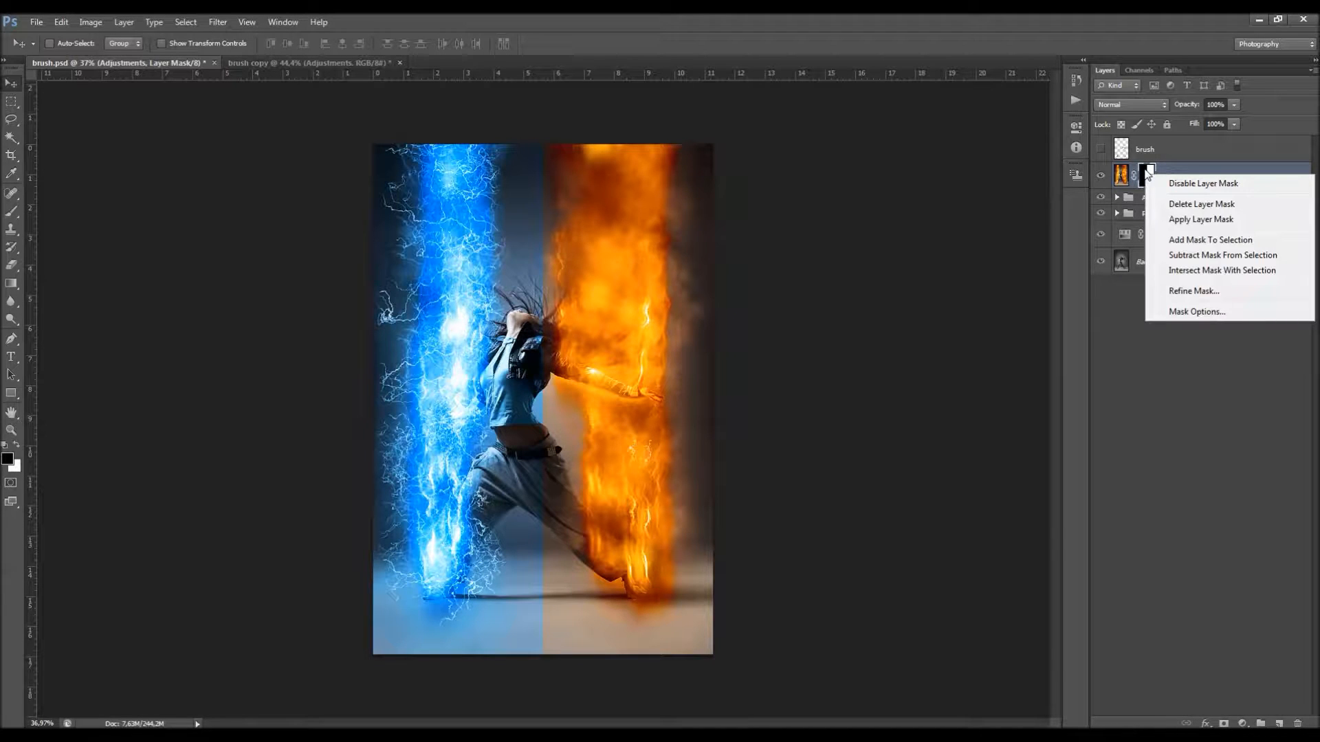
left_click(1190, 291)
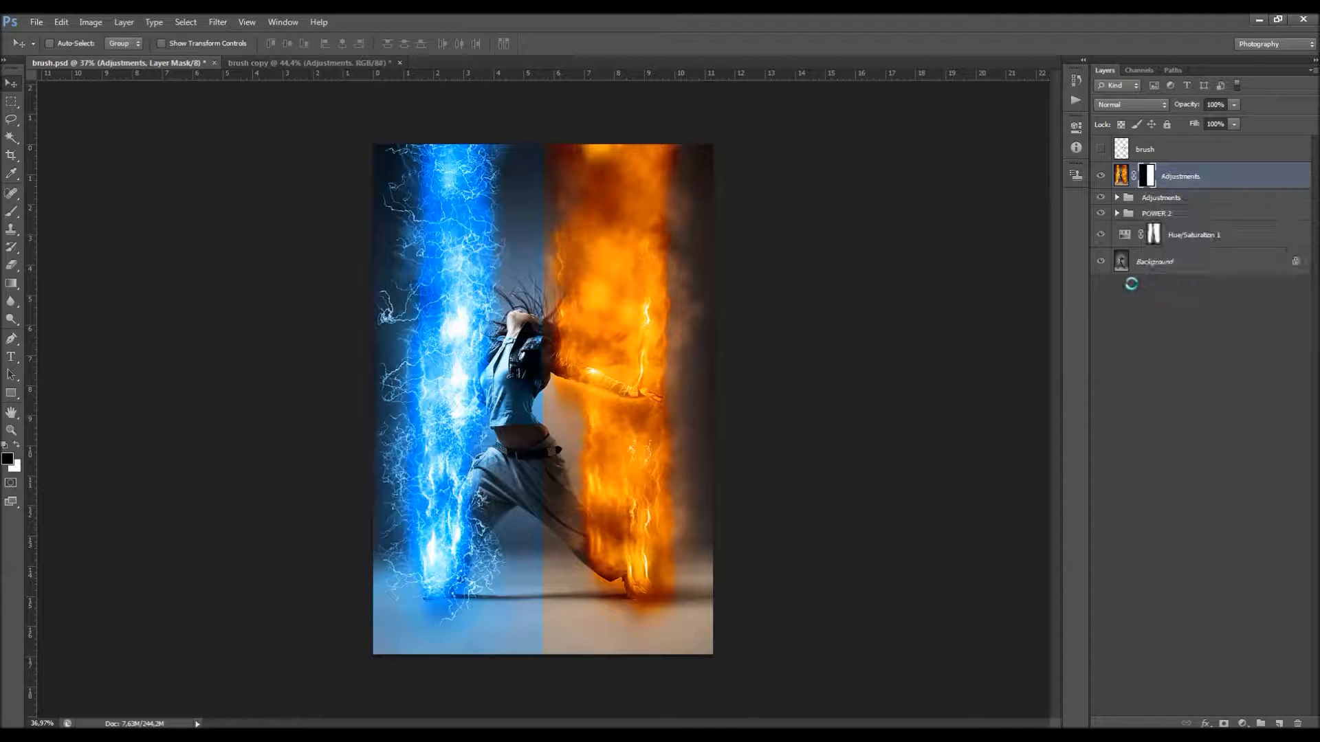
left_click_drag(1033, 364, 965, 386)
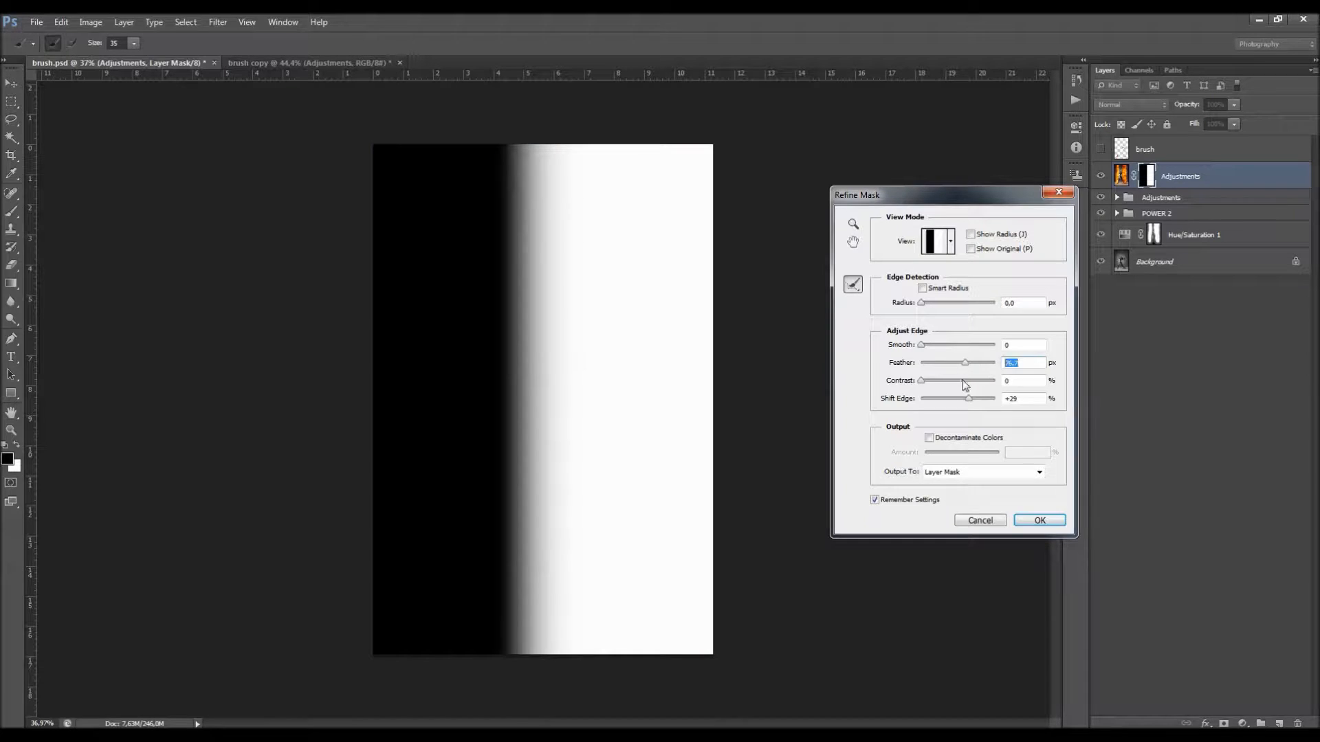
left_click(1027, 397)
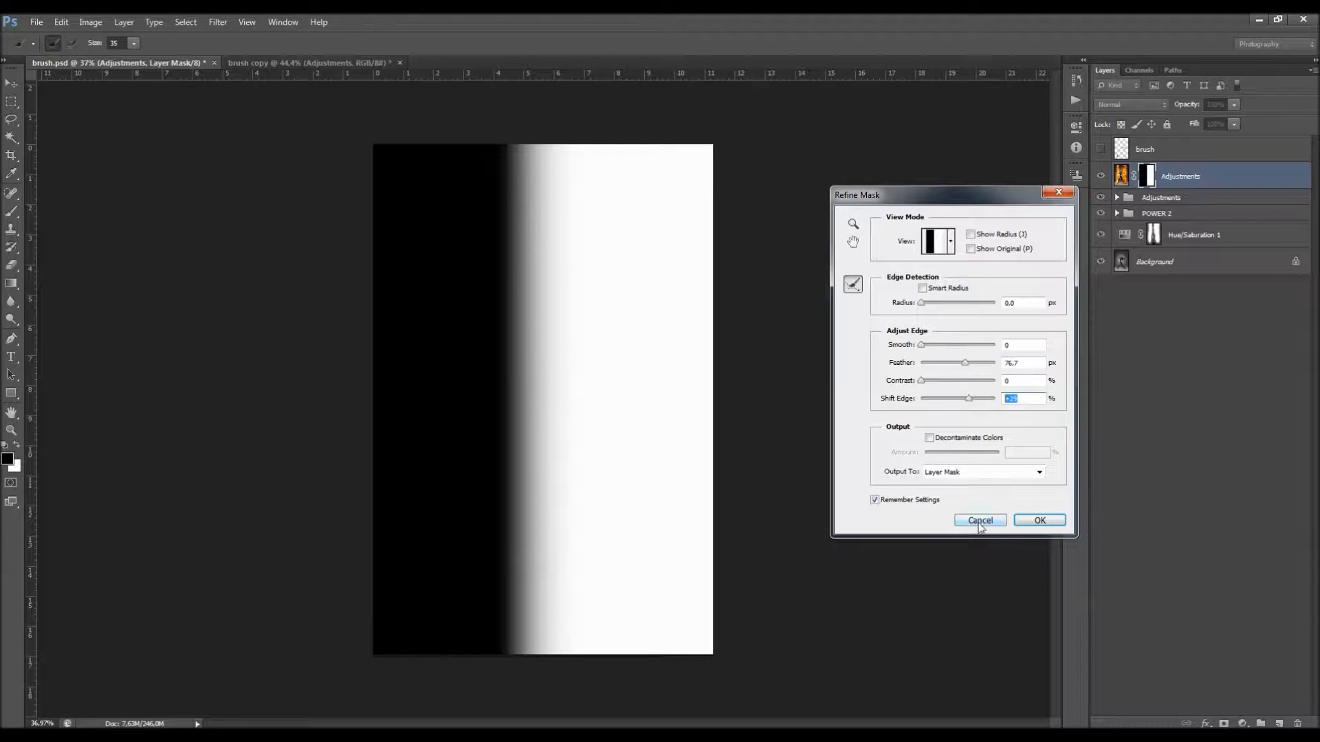
left_click(1039, 521)
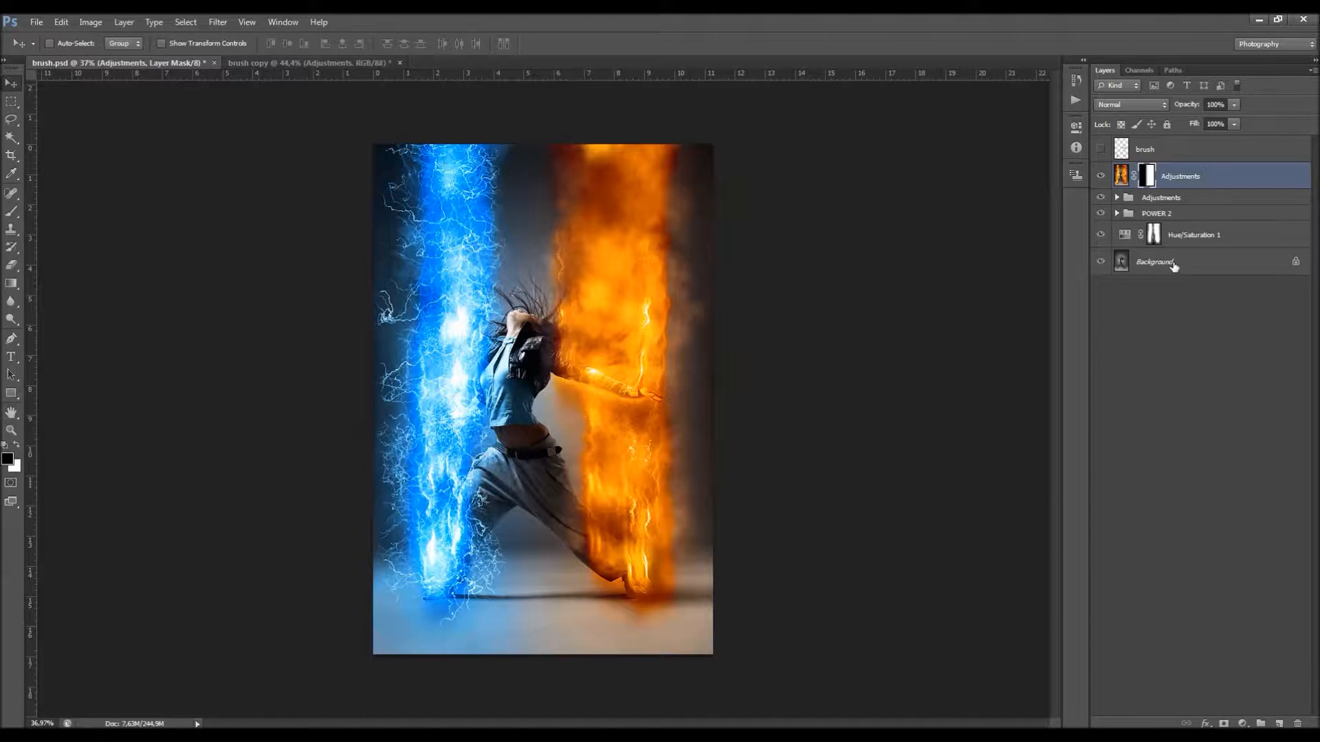
Step: Toggle the masked fire layer's visibility to inspect the blend between the blue and orange halves
key("ctrl+0")
left_click(1101, 176)
left_click(1101, 176)
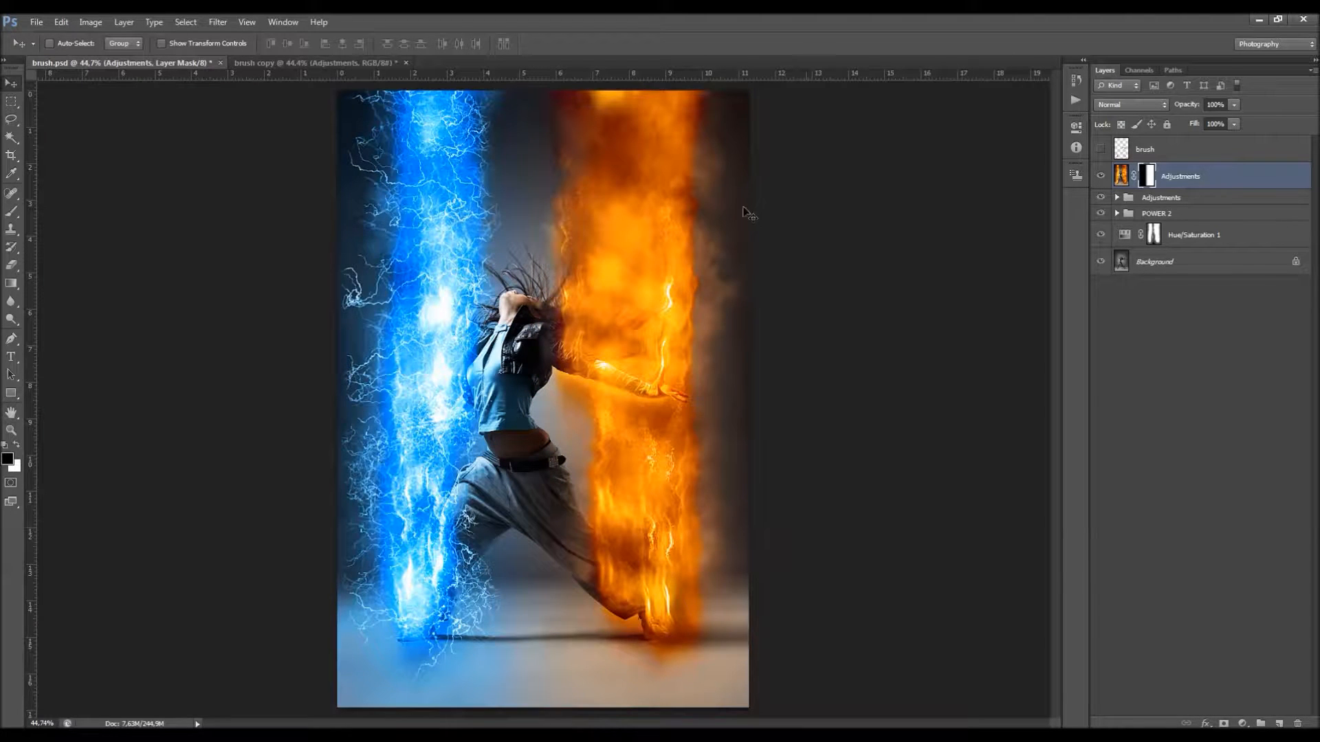
scroll(577, 208, "down", 3)
scroll(569, 208, "up", 2)
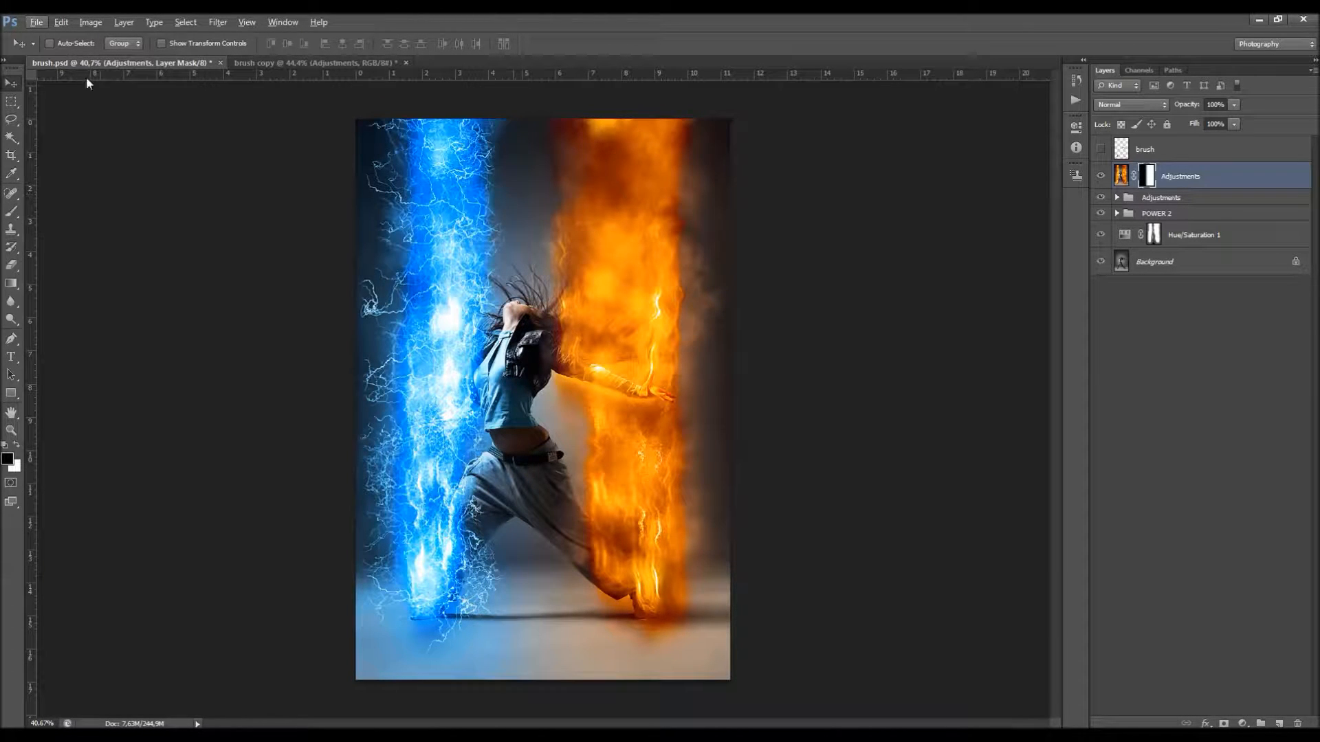
Step: Open 8.psd from the Examples folder on the desktop
left_click(39, 22)
left_click(42, 51)
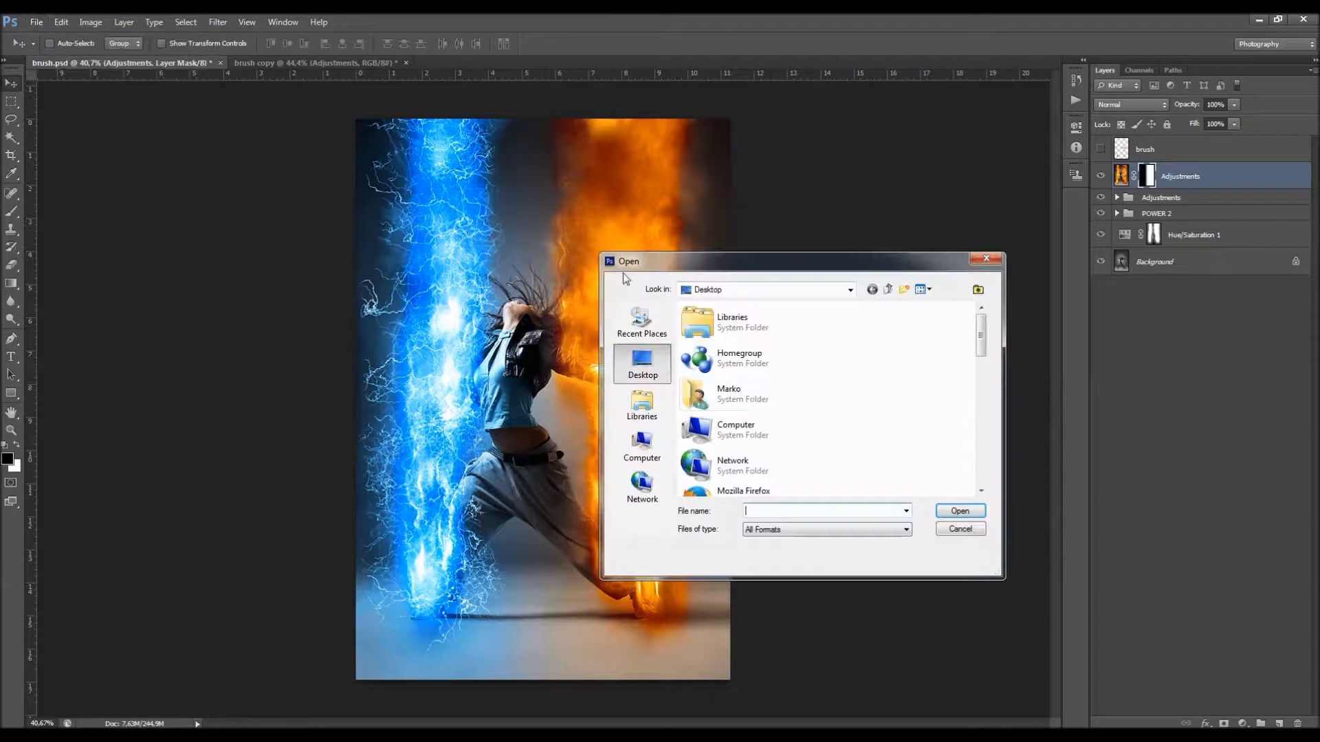
scroll(825, 397, "down", 5)
scroll(824, 396, "down", 3)
double_click(790, 398)
scroll(858, 402, "down", 5)
left_click(748, 440)
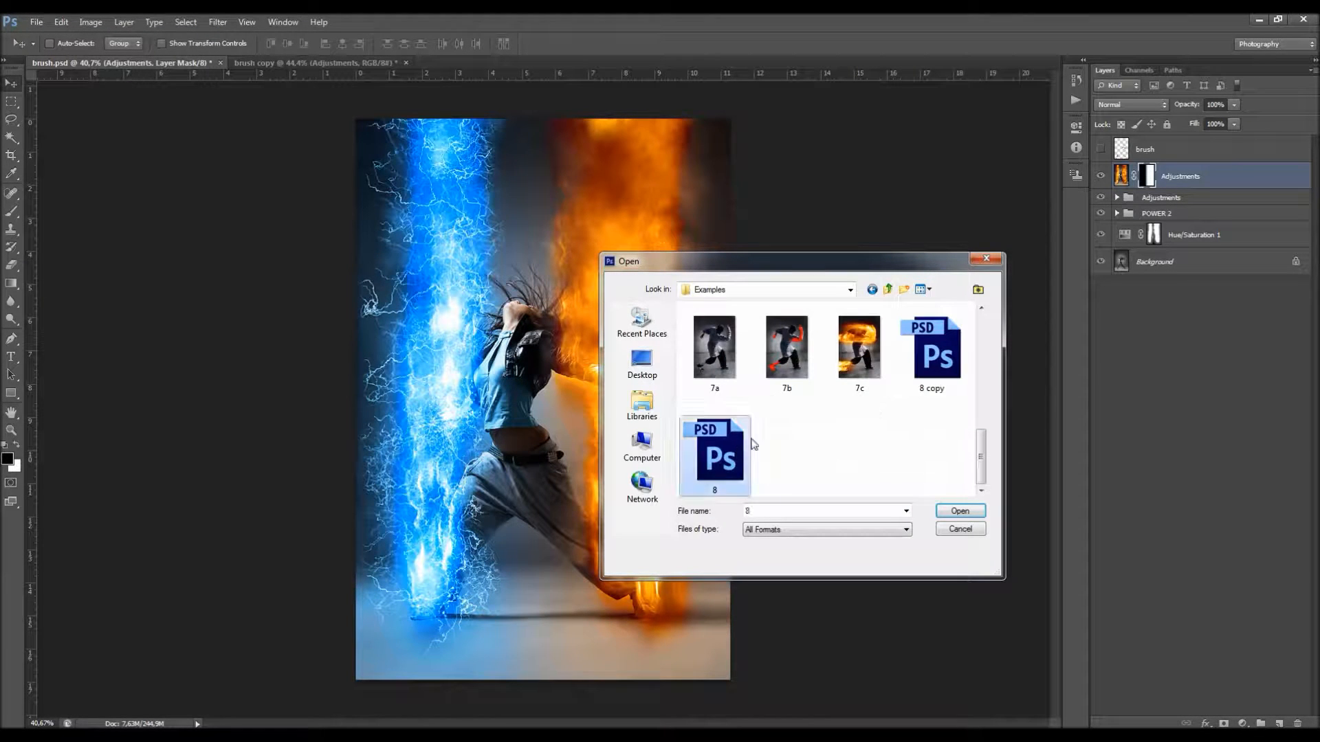
double_click(740, 439)
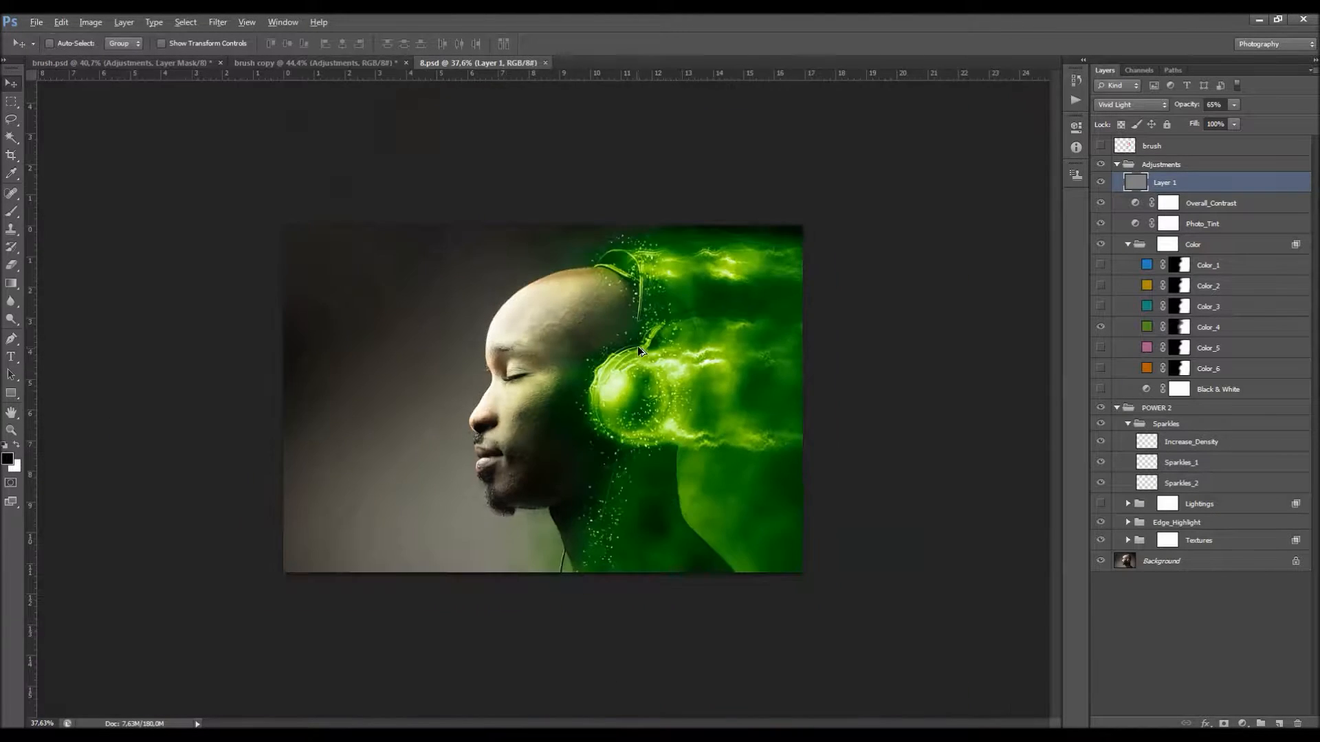
Step: Collapse the Adjustments and POWER 2 groups of the headphones portrait
scroll(637, 347, "up", 3)
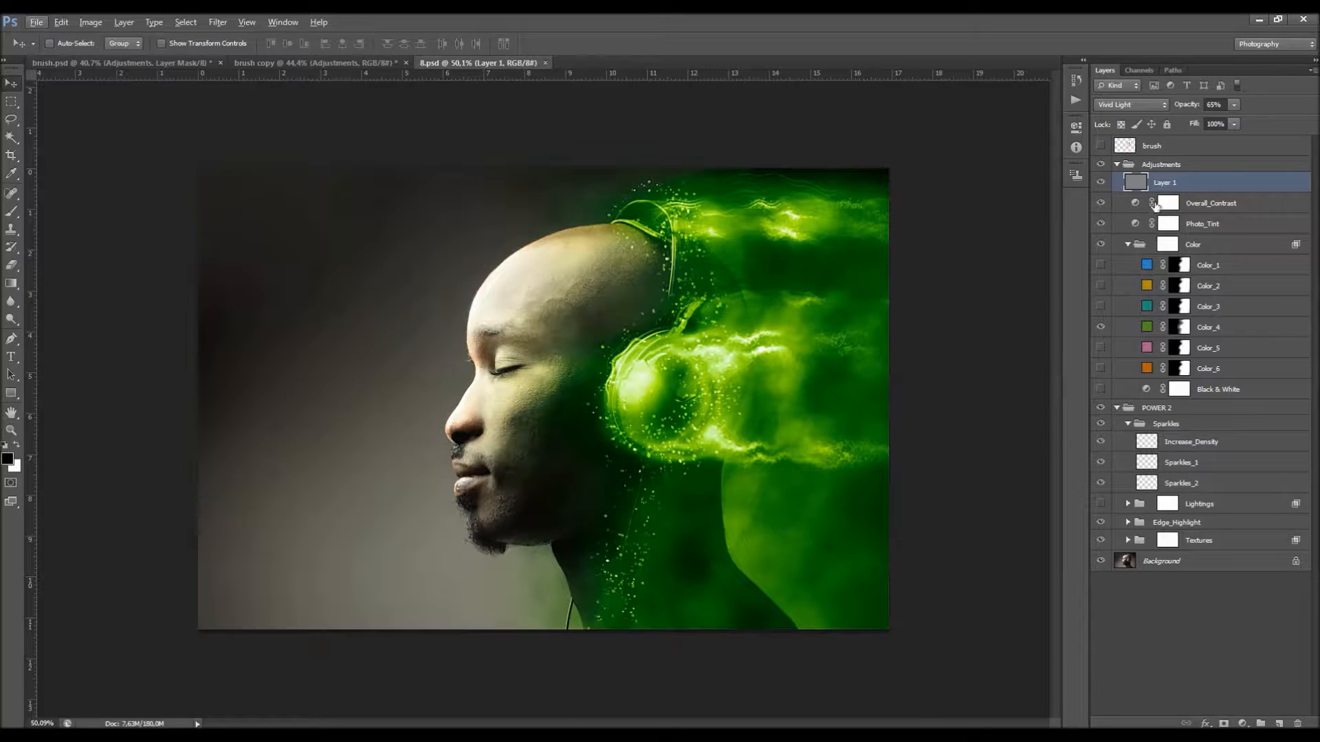
left_click(1117, 165)
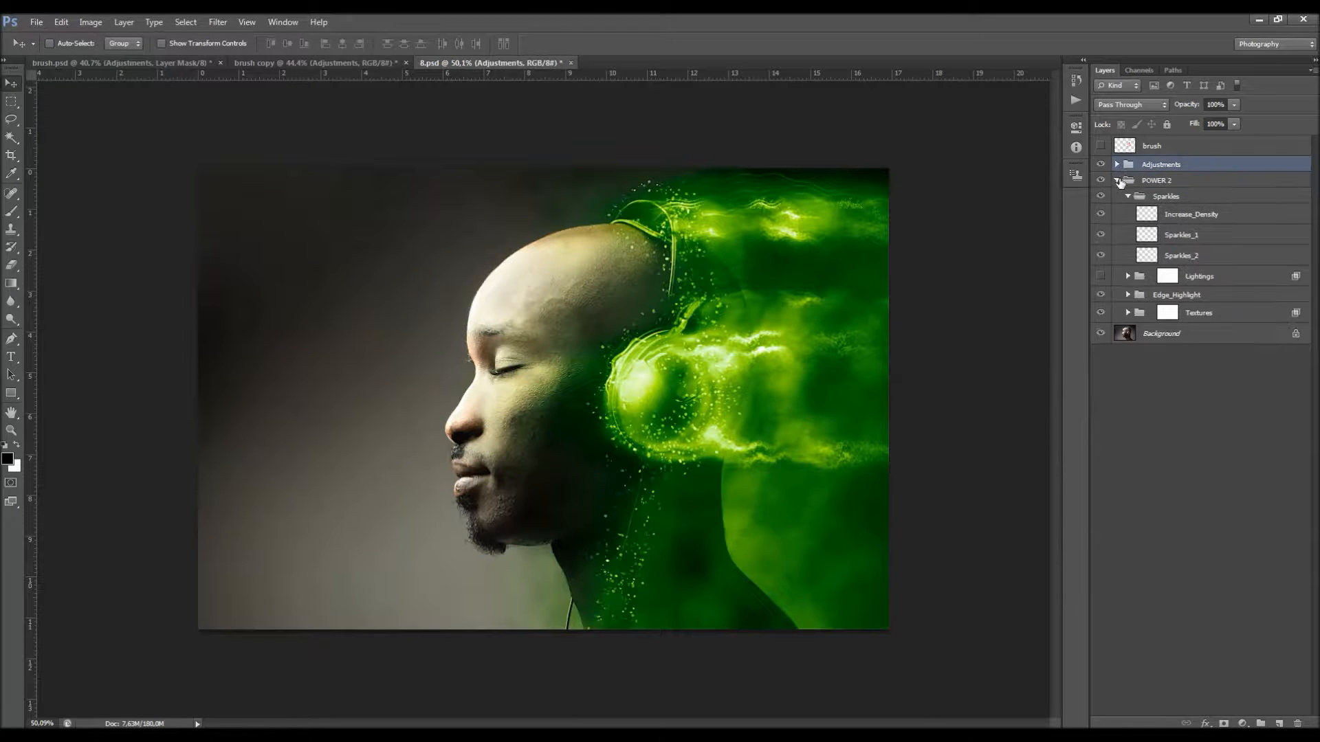
left_click(1118, 180)
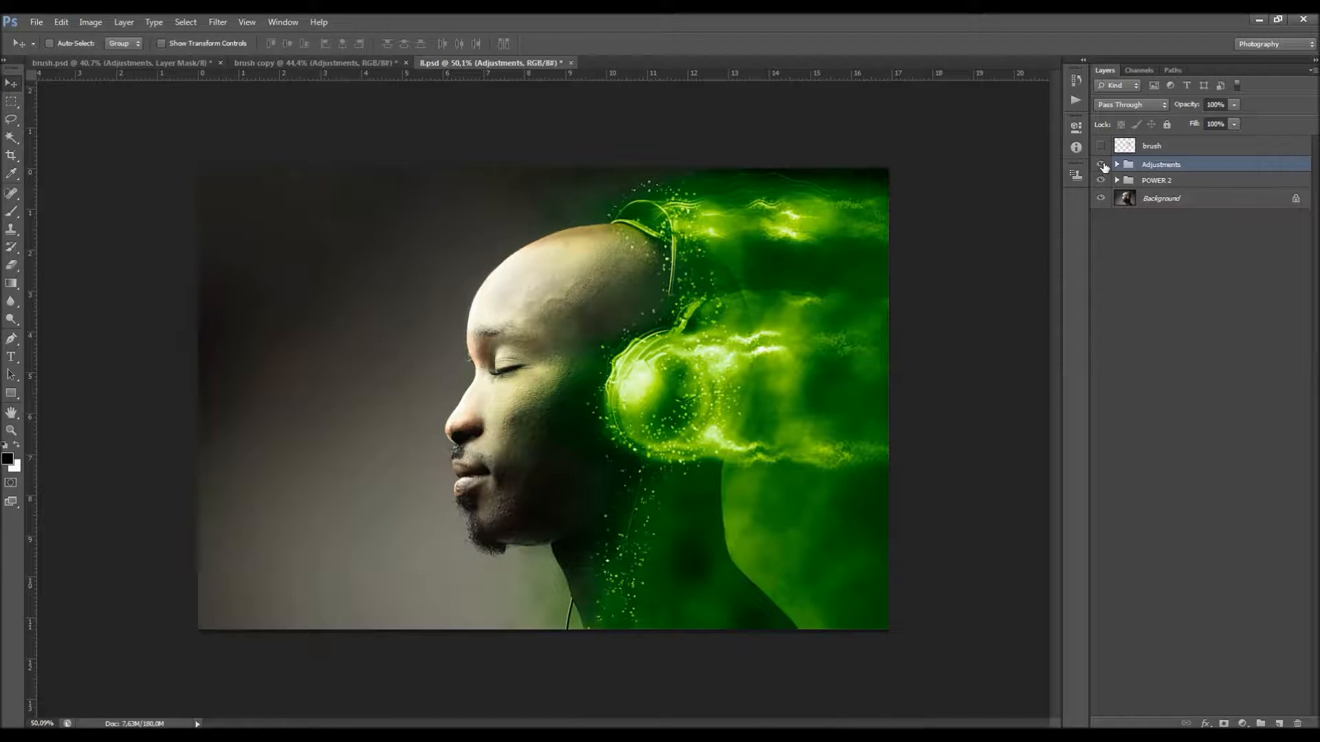
Step: Duplicate the 8.psd image under the name 8 copy
left_click(90, 22)
left_click(122, 206)
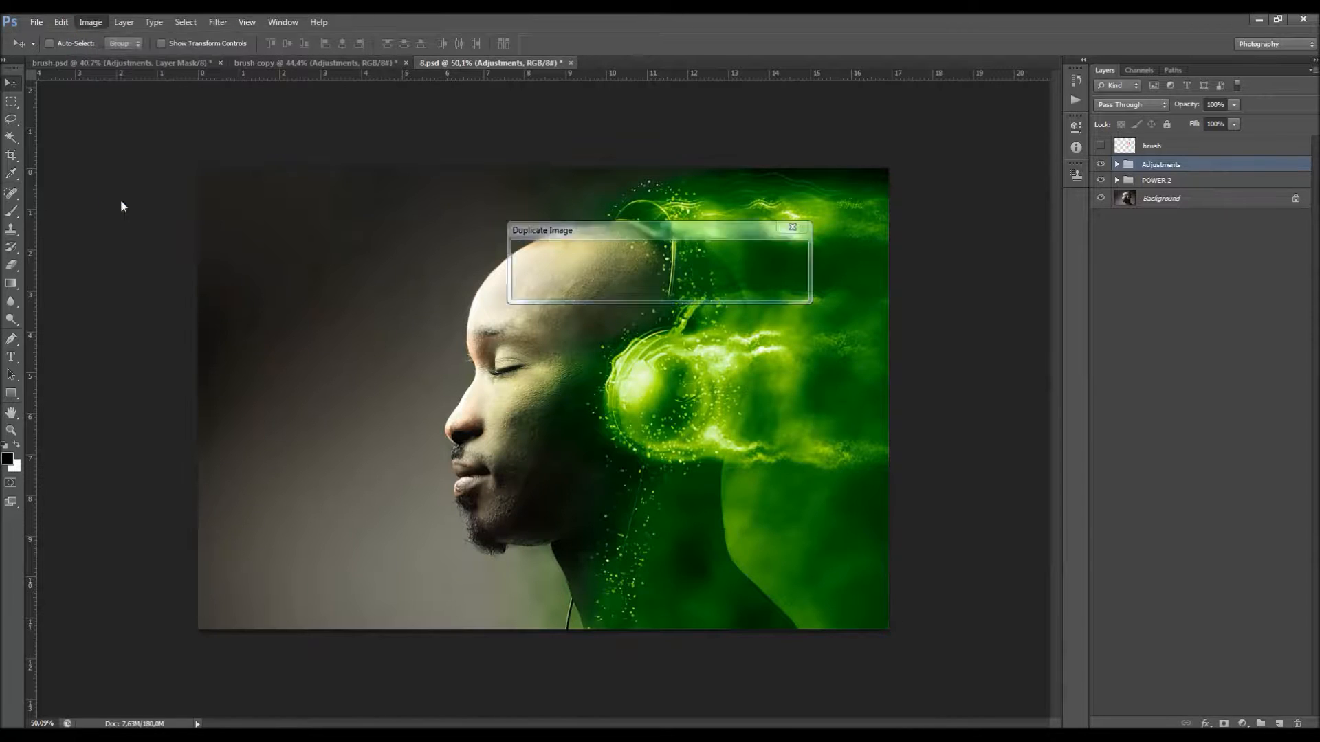
left_click(773, 252)
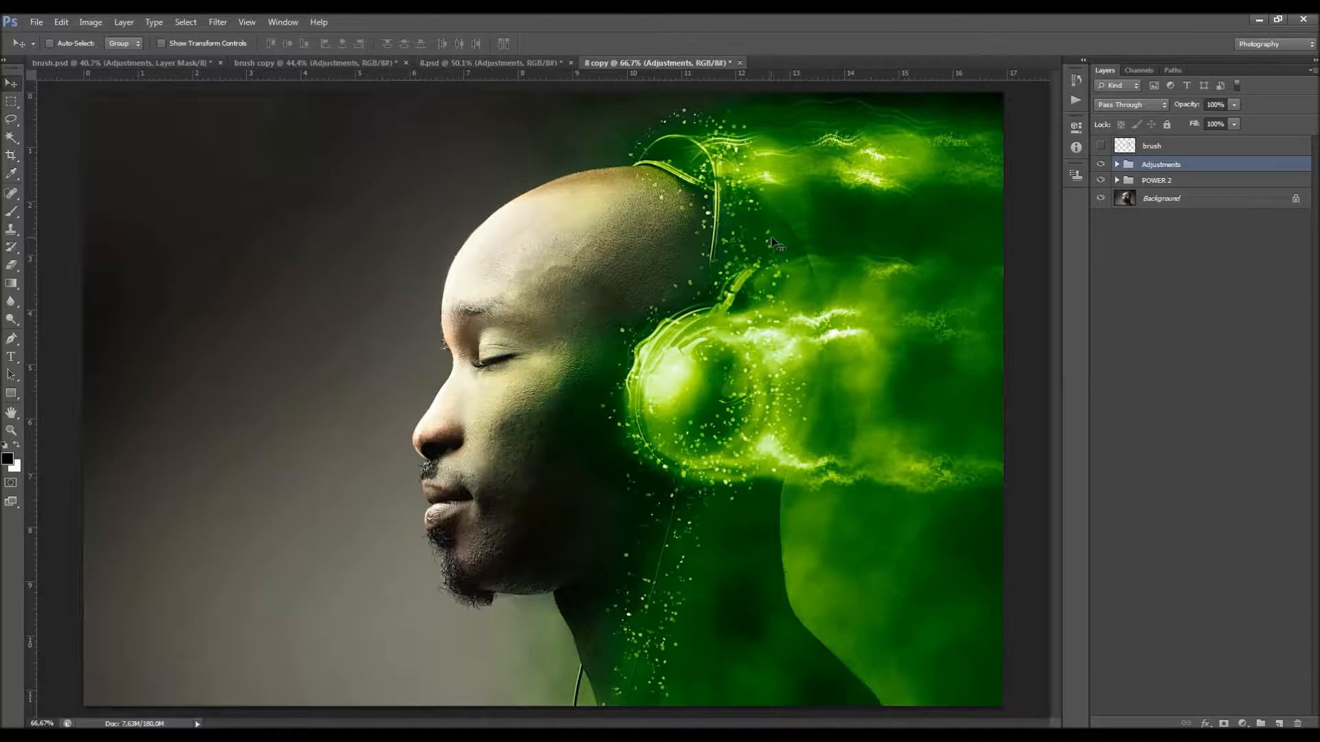
scroll(663, 199, "down", 1)
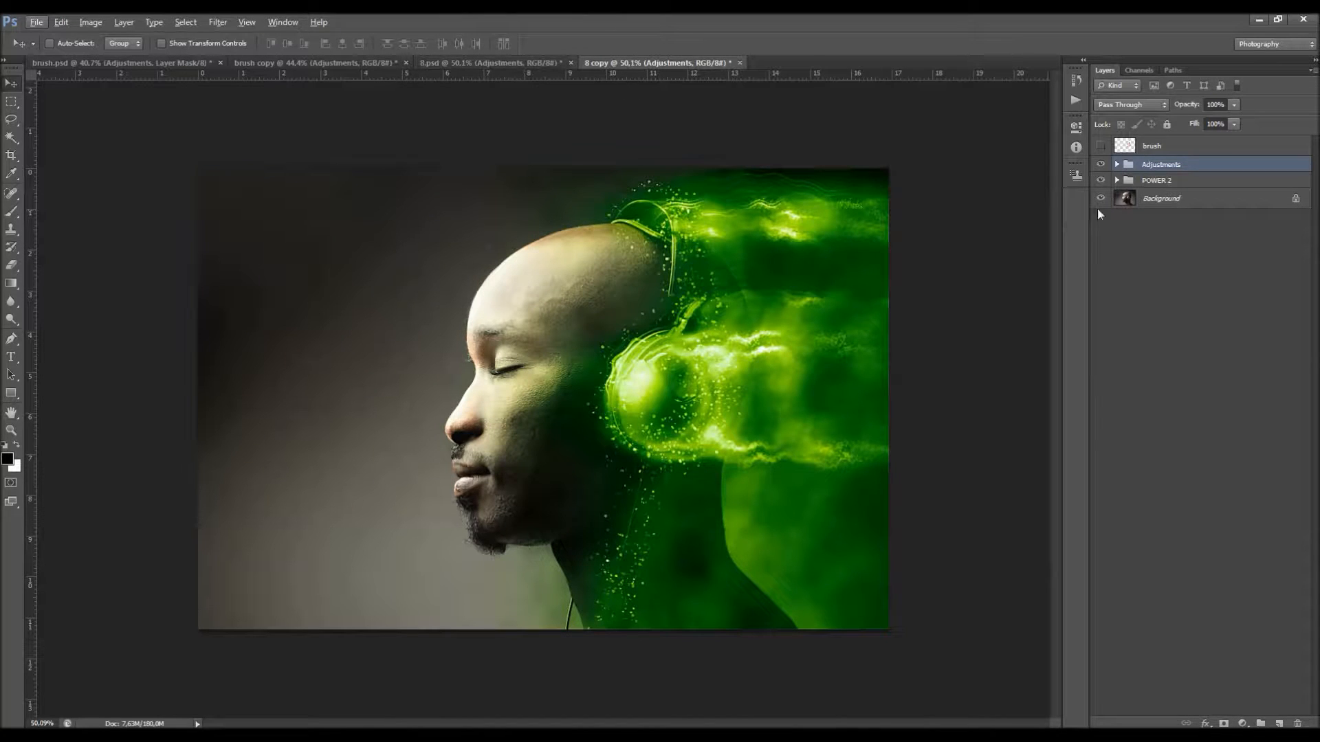
Step: Delete the Adjustments group together with its contents from the duplicated portrait
left_click(1100, 164)
left_click(1100, 164)
right_click(1163, 182)
left_click(1215, 212)
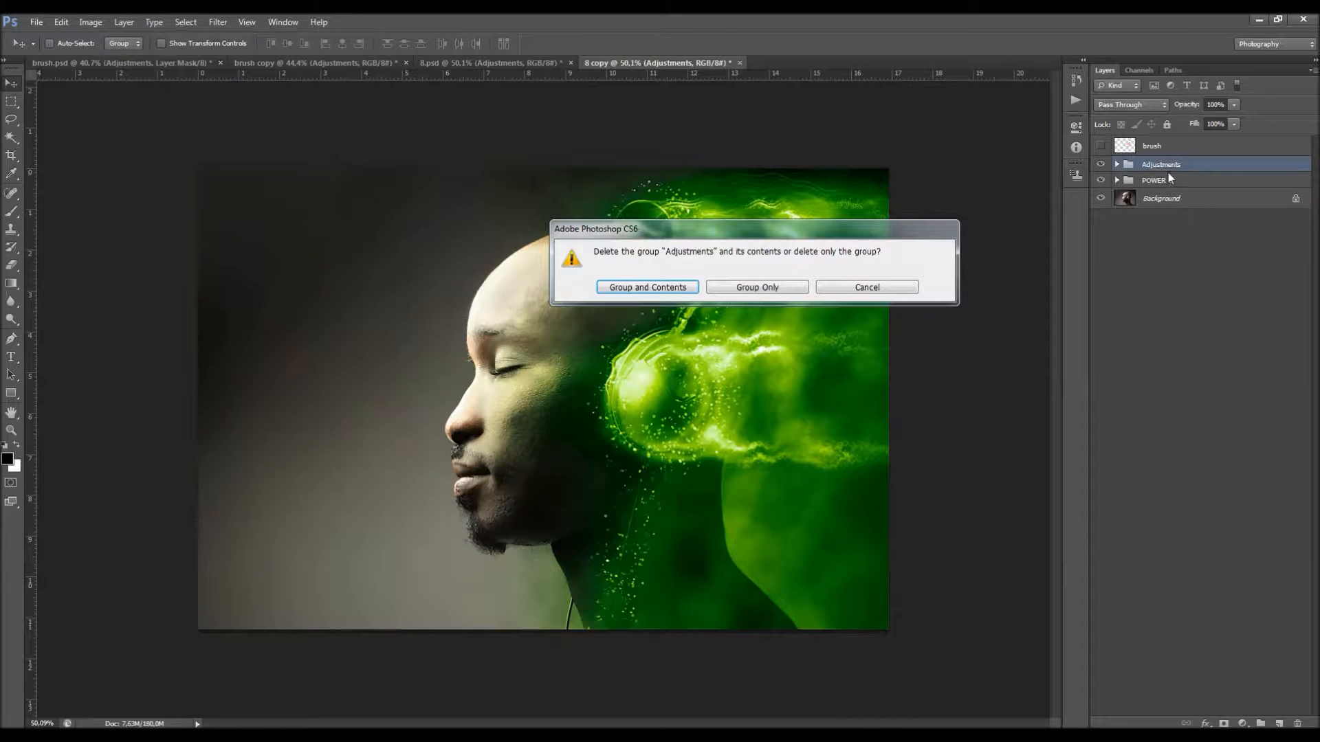
left_click(683, 287)
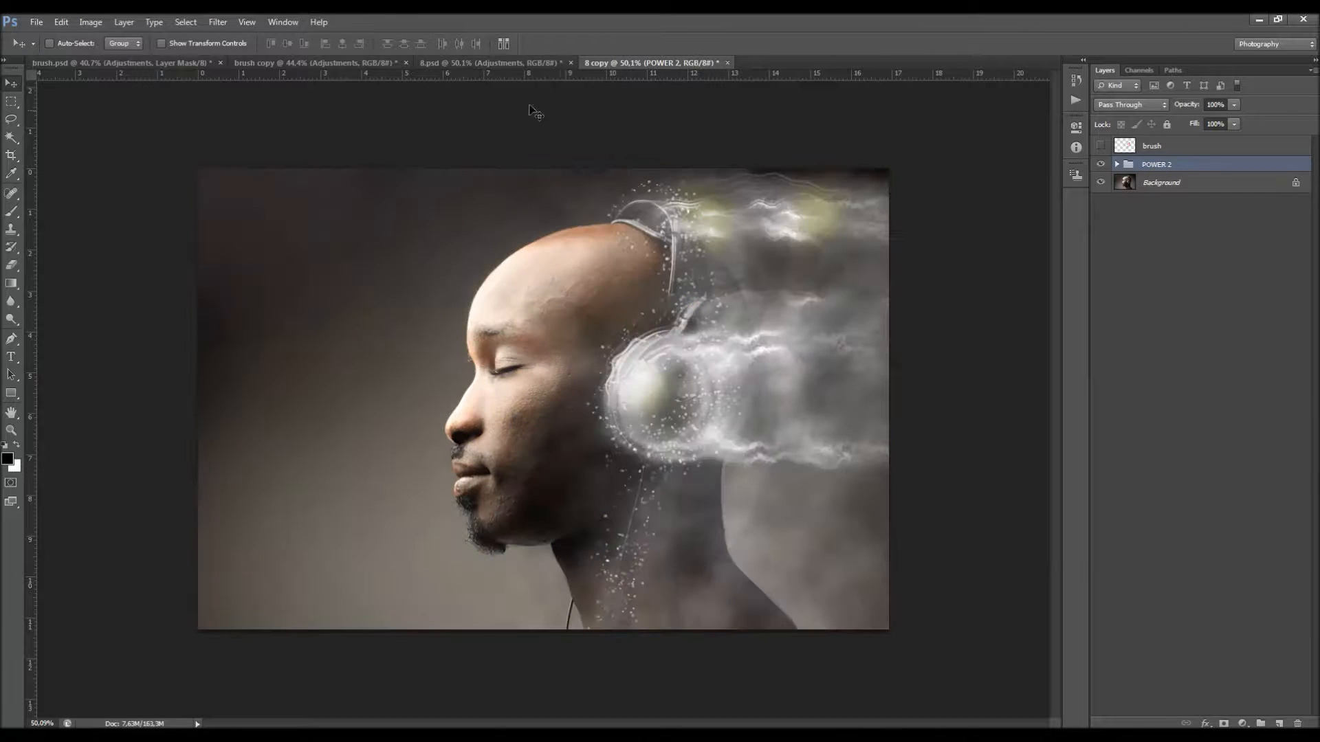
Step: Look at the green effect in the original 8.psd for comparison and return to the duplicate
key("ctrl+z")
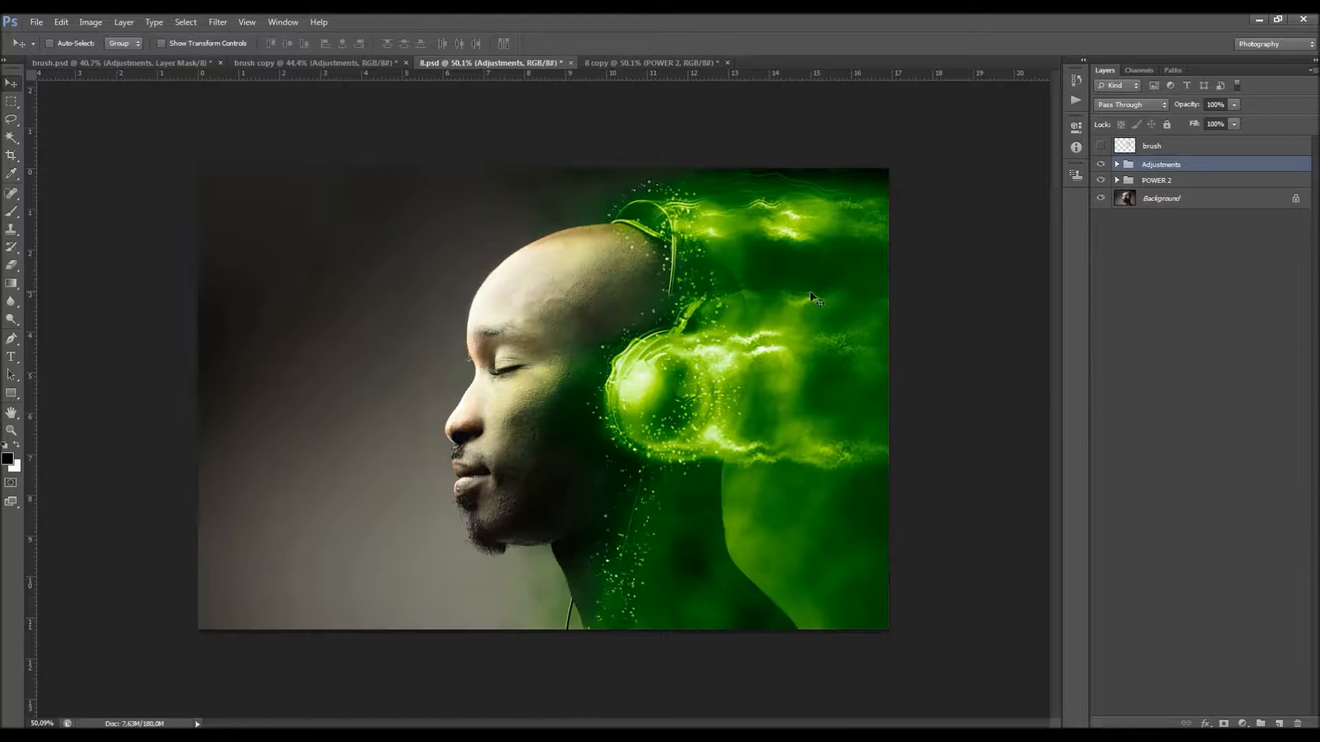
left_click_drag(753, 275, 687, 184)
left_click(651, 61)
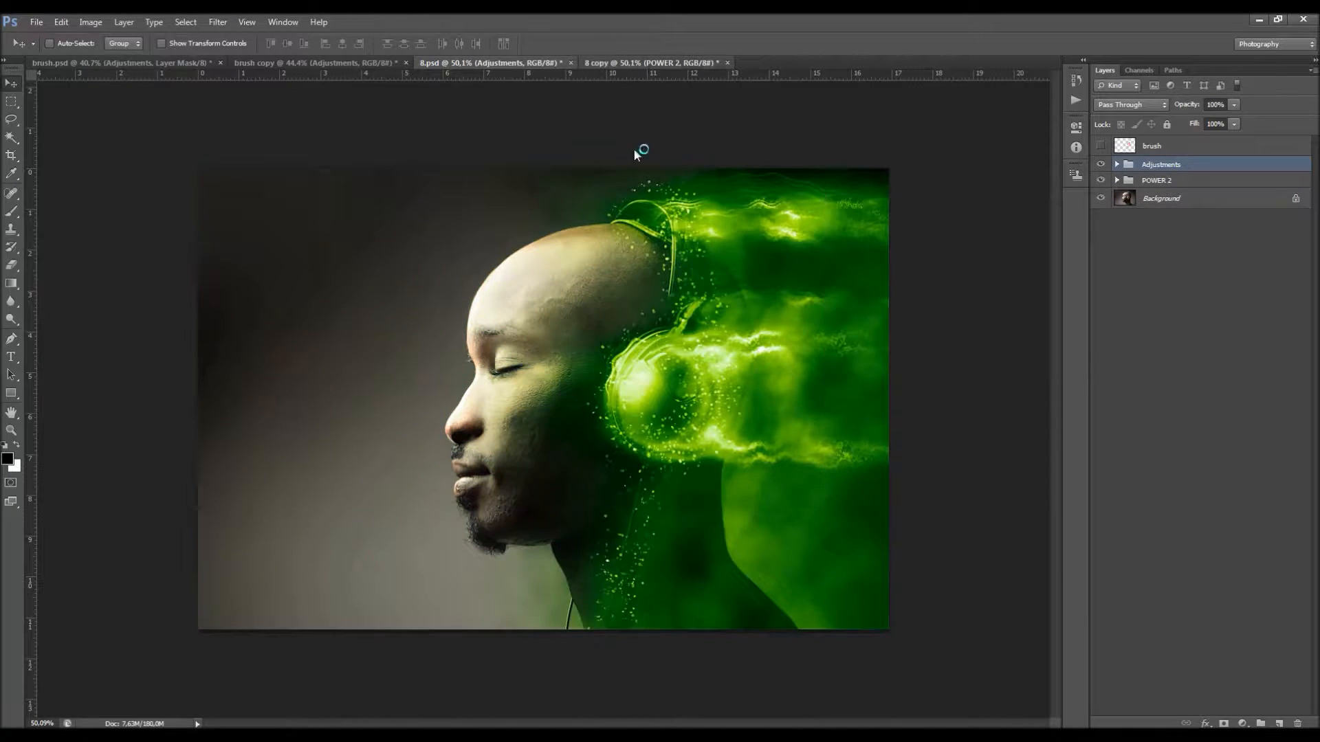
Step: Merge the brush layer, the POWER 2 group and the Background into a single Background layer
left_click(1159, 150)
left_click(1165, 180, "shift")
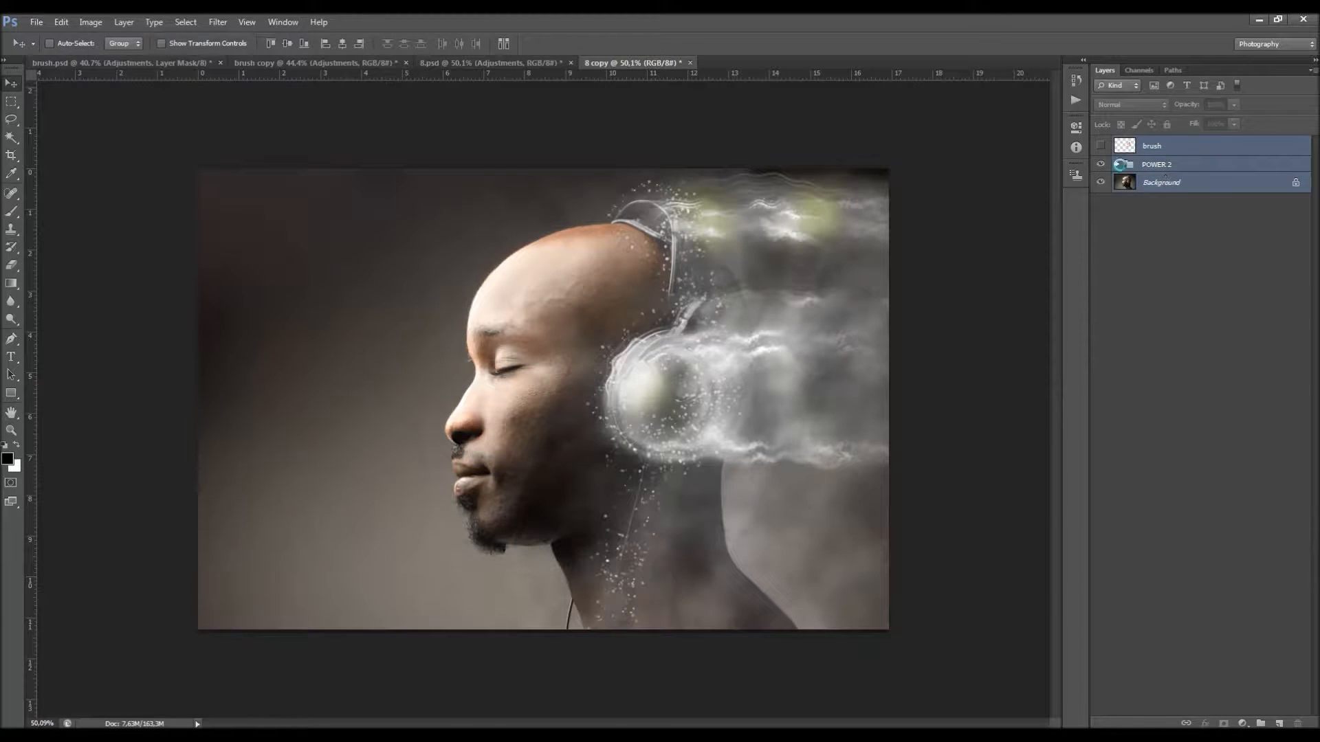
key("ctrl+e")
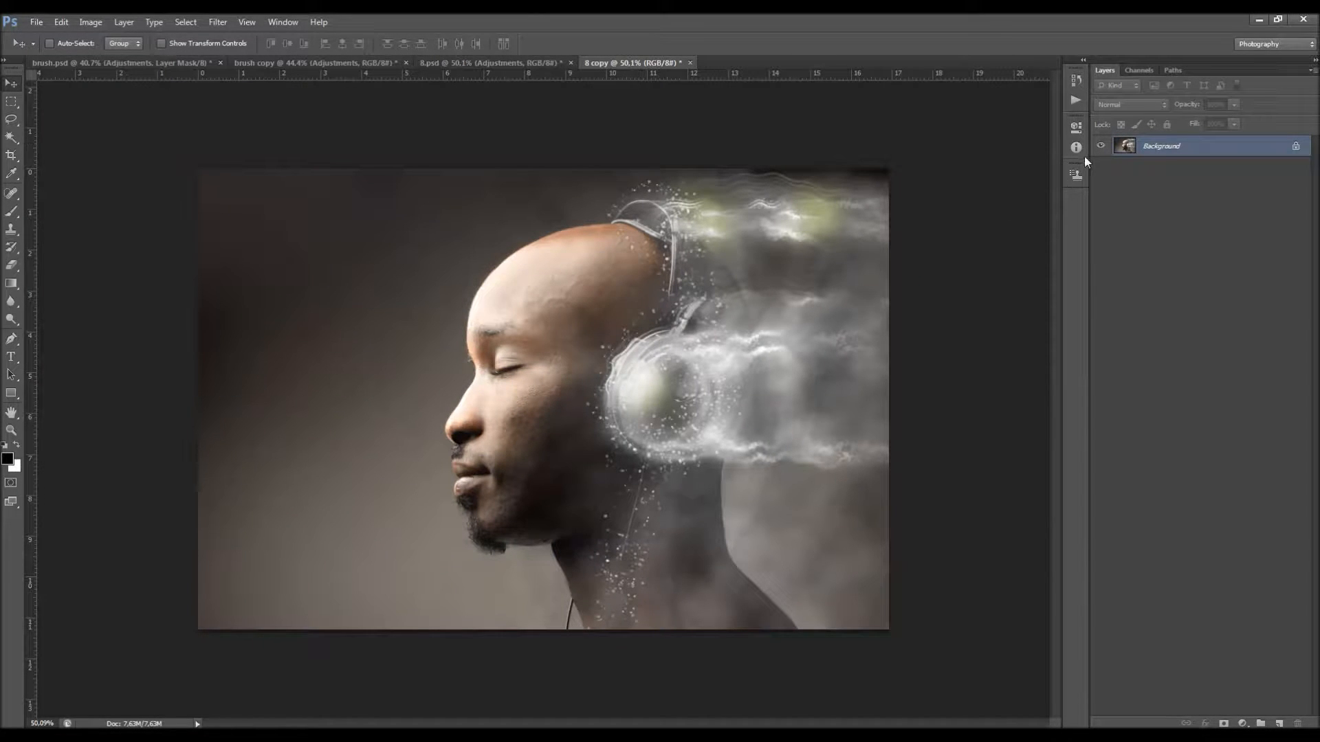
Step: Load the MagicDust action set and select its MagicDust action
left_click(1070, 144)
left_click(1072, 101)
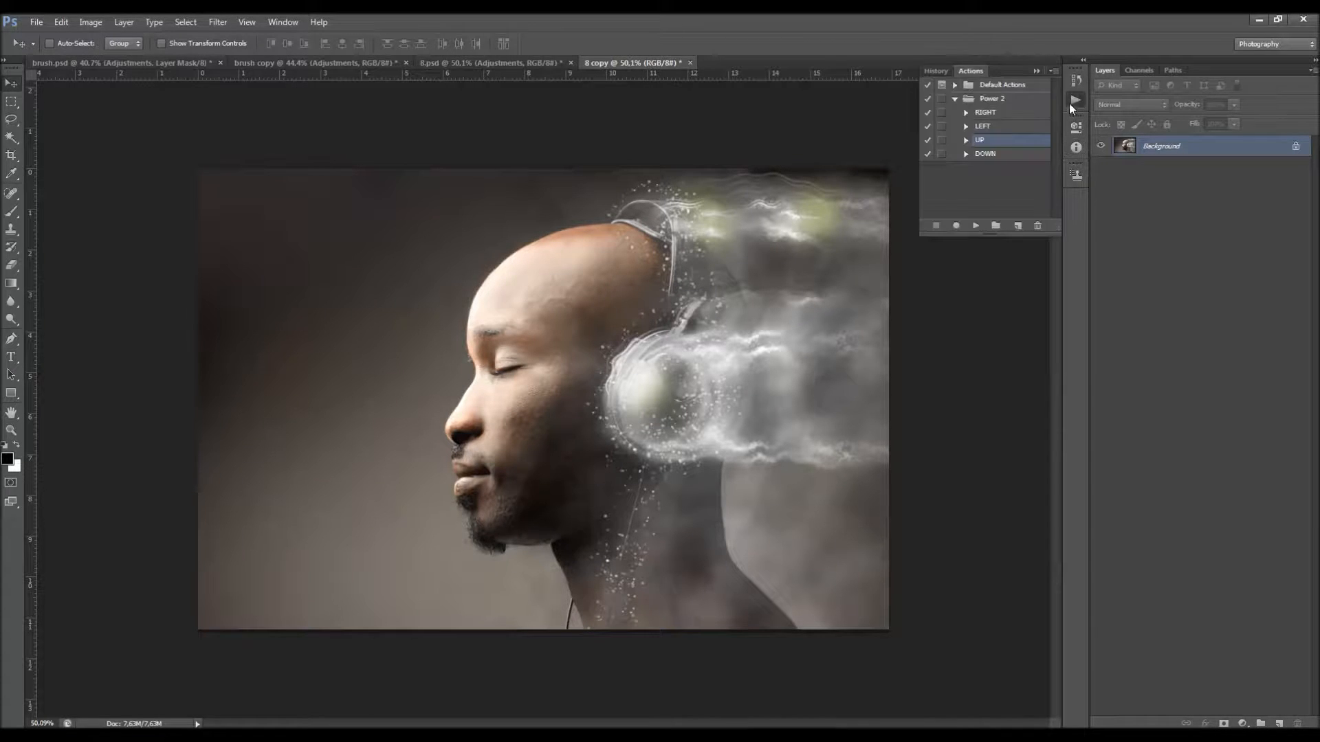
left_click(1055, 71)
left_click(1108, 310)
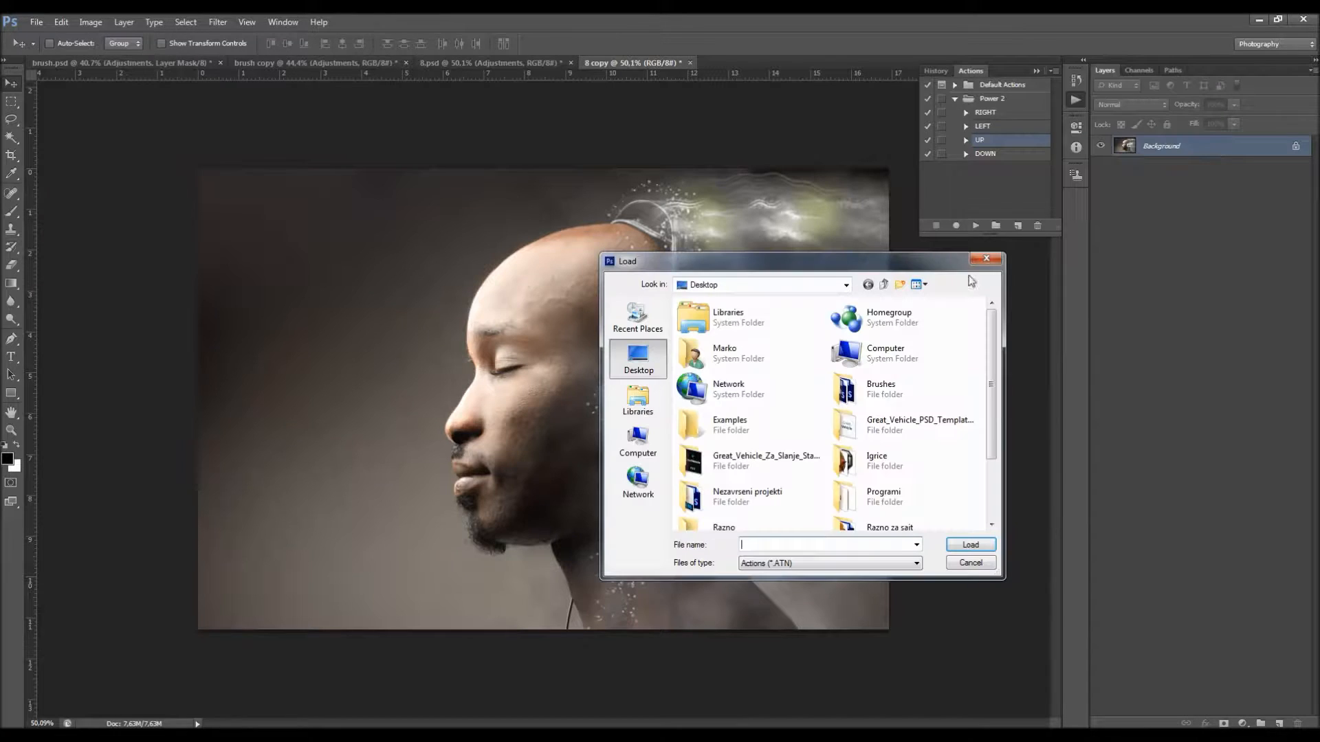
left_click(894, 495)
scroll(900, 481, "down", 1)
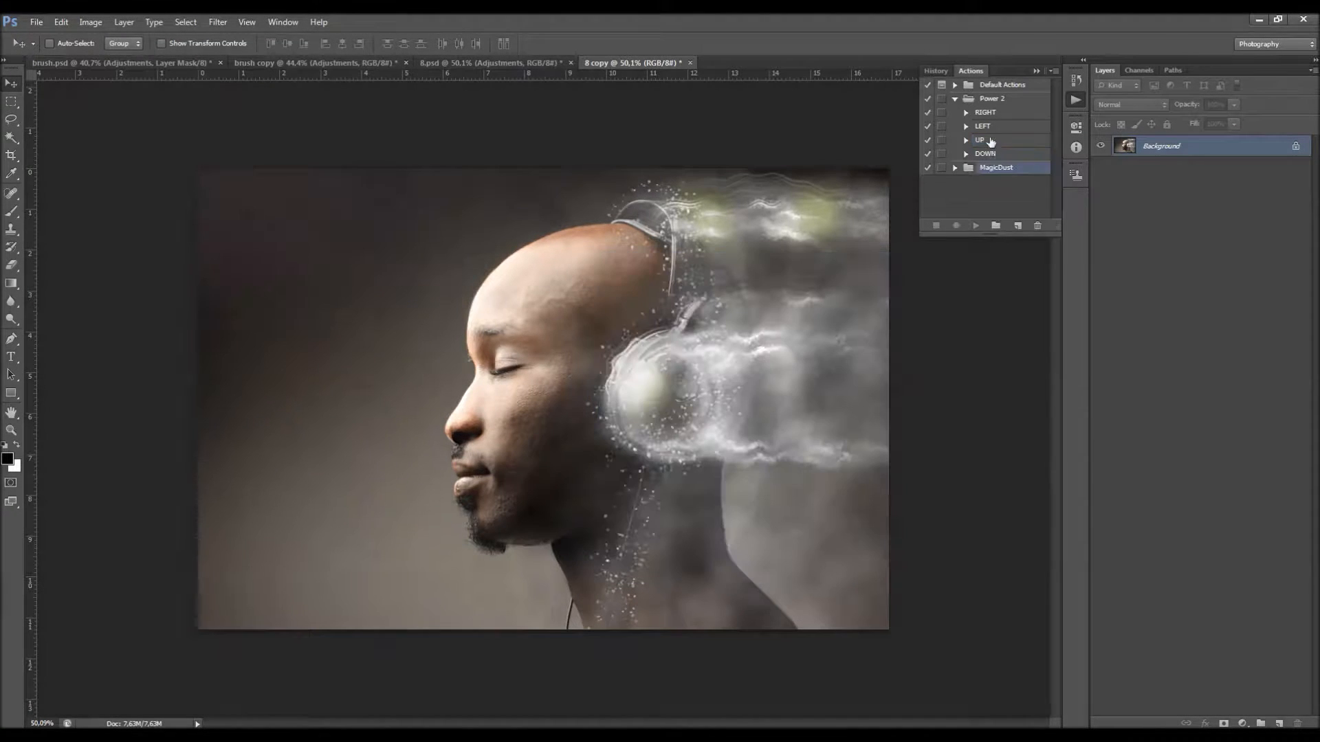
left_click(955, 169)
left_click(1003, 182)
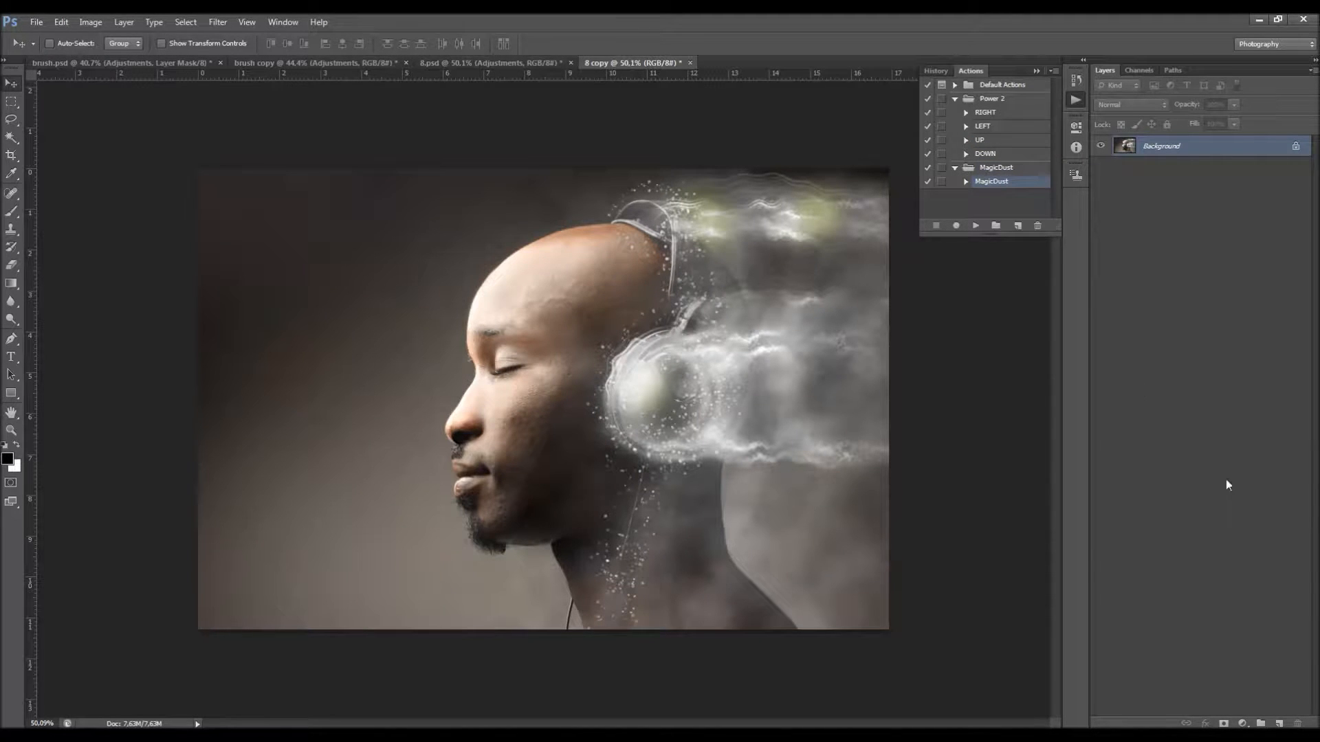
Step: Add a new layer above the Background and name it brush
left_click(1280, 721)
double_click(1153, 147)
type("brush")
key("Return")
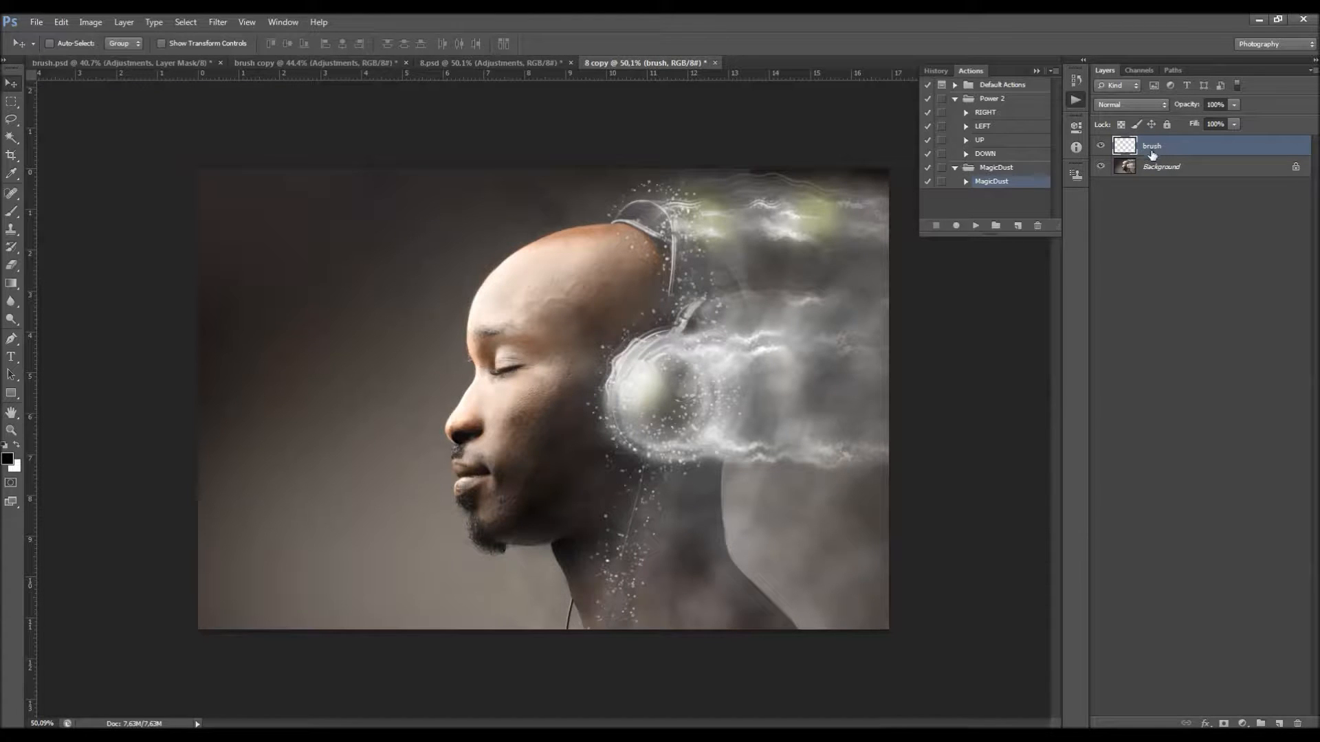
Step: Set up the Brush tool with a red foreground color, a round tip and a size of 45 px
key("b")
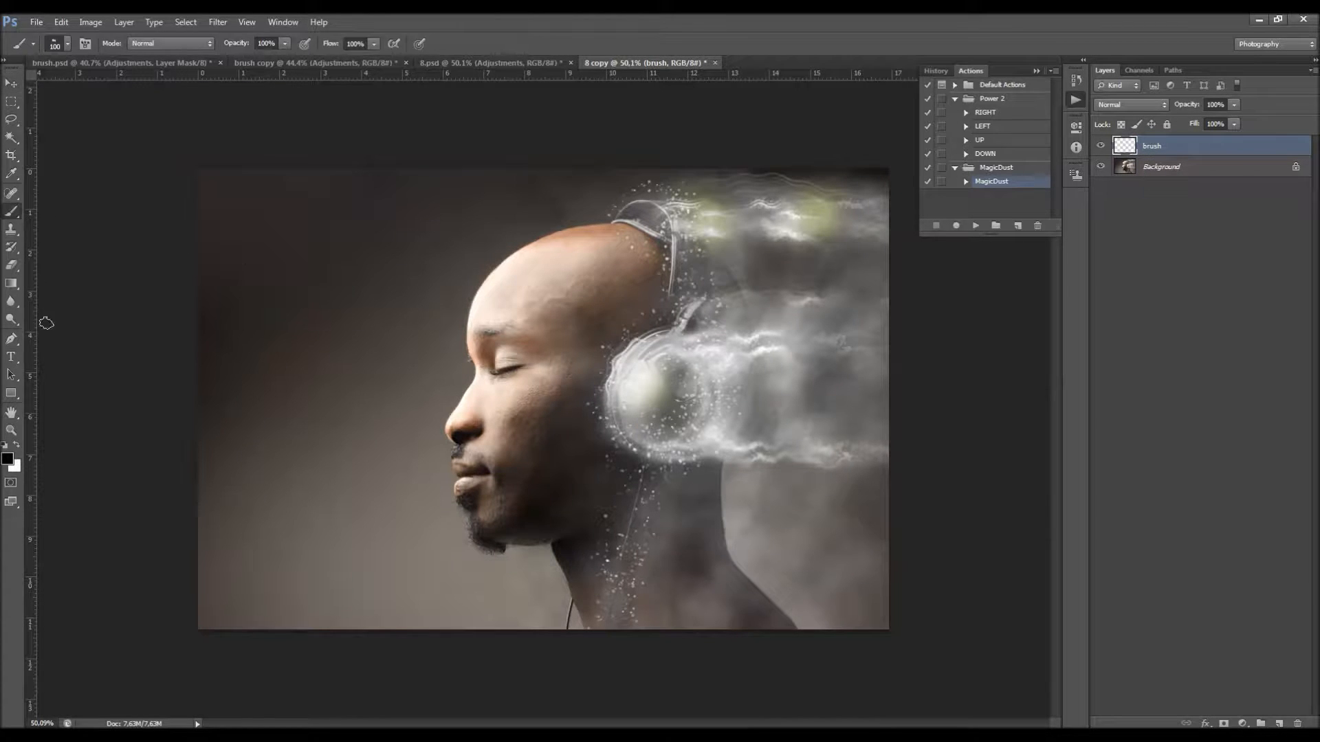
left_click(9, 461)
left_click(974, 276)
left_click(1126, 266)
right_click(745, 324)
left_click_drag(893, 483, 894, 411)
left_click(854, 422)
left_click(825, 312)
key("bracketleft")
key("bracketleft")
key("bracketleft")
Step: Paint red strokes on the brush layer around the headphone cup and band, along the trailing streaks to the image edge, and down the neck
mouse_move(682, 350)
left_mouse_down()
mouse_move(625, 381)
mouse_move(624, 409)
mouse_move(641, 442)
mouse_move(673, 449)
mouse_move(698, 436)
mouse_move(710, 392)
mouse_move(700, 353)
mouse_move(672, 352)
mouse_move(879, 342)
left_mouse_up()
left_click_drag(696, 444, 887, 455)
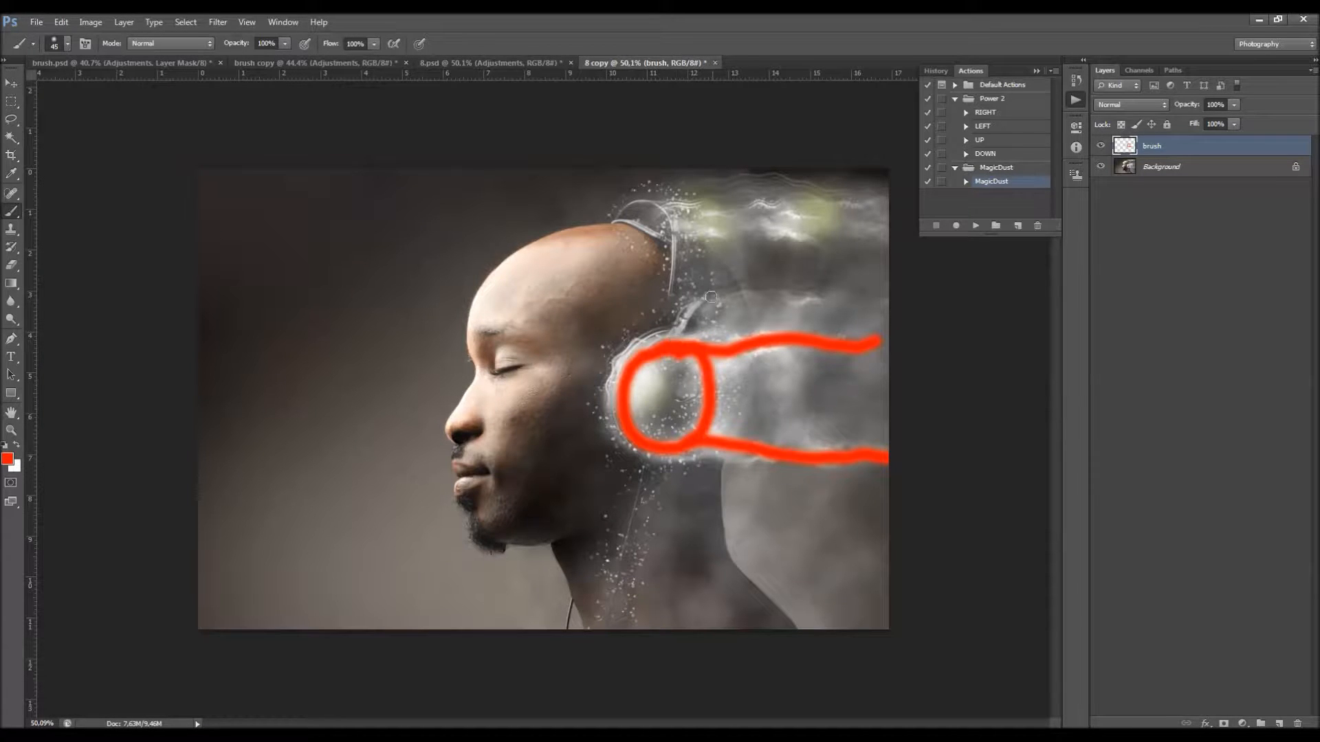
mouse_move(684, 341)
left_mouse_down()
mouse_move(690, 317)
mouse_move(836, 297)
left_mouse_up()
mouse_move(684, 337)
left_mouse_down()
mouse_move(670, 204)
mouse_move(633, 213)
mouse_move(888, 224)
left_mouse_up()
left_click_drag(648, 455, 603, 635)
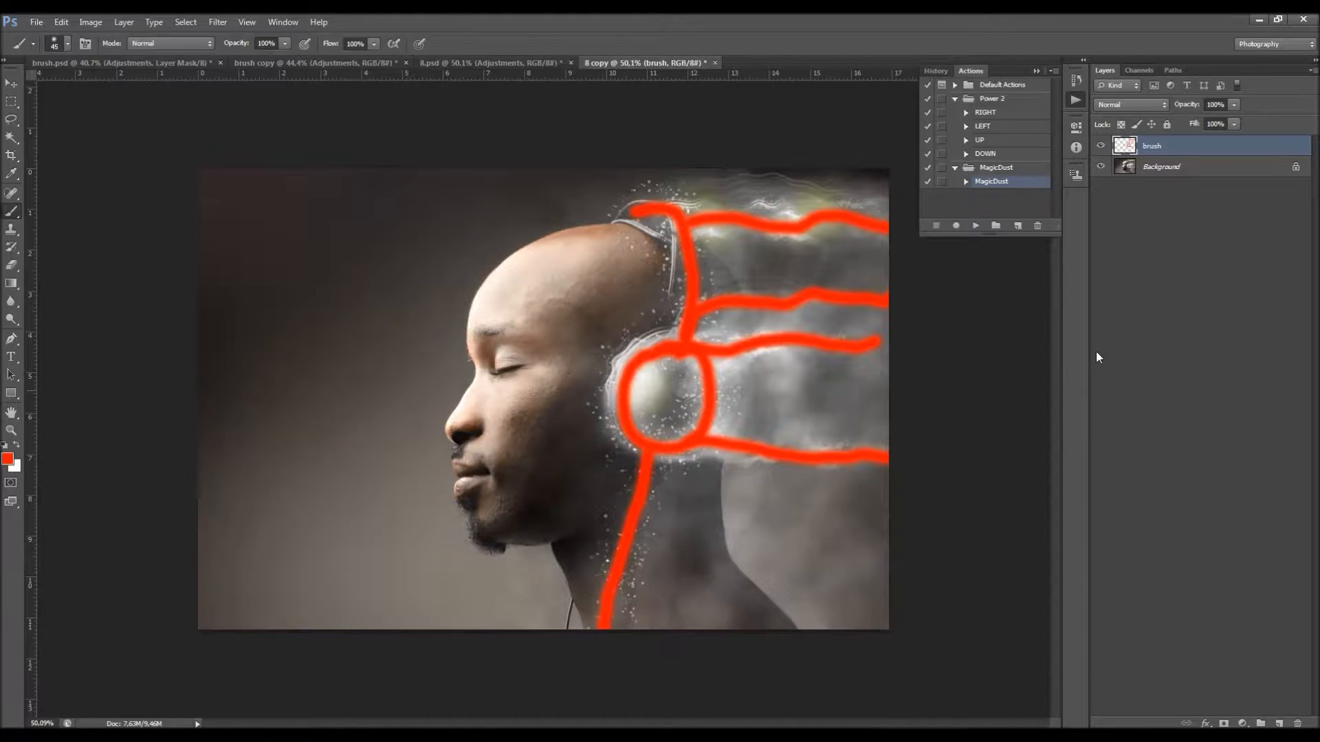
Step: Play the MagicDust action on the painted portrait and collapse the actions list
left_click(955, 99)
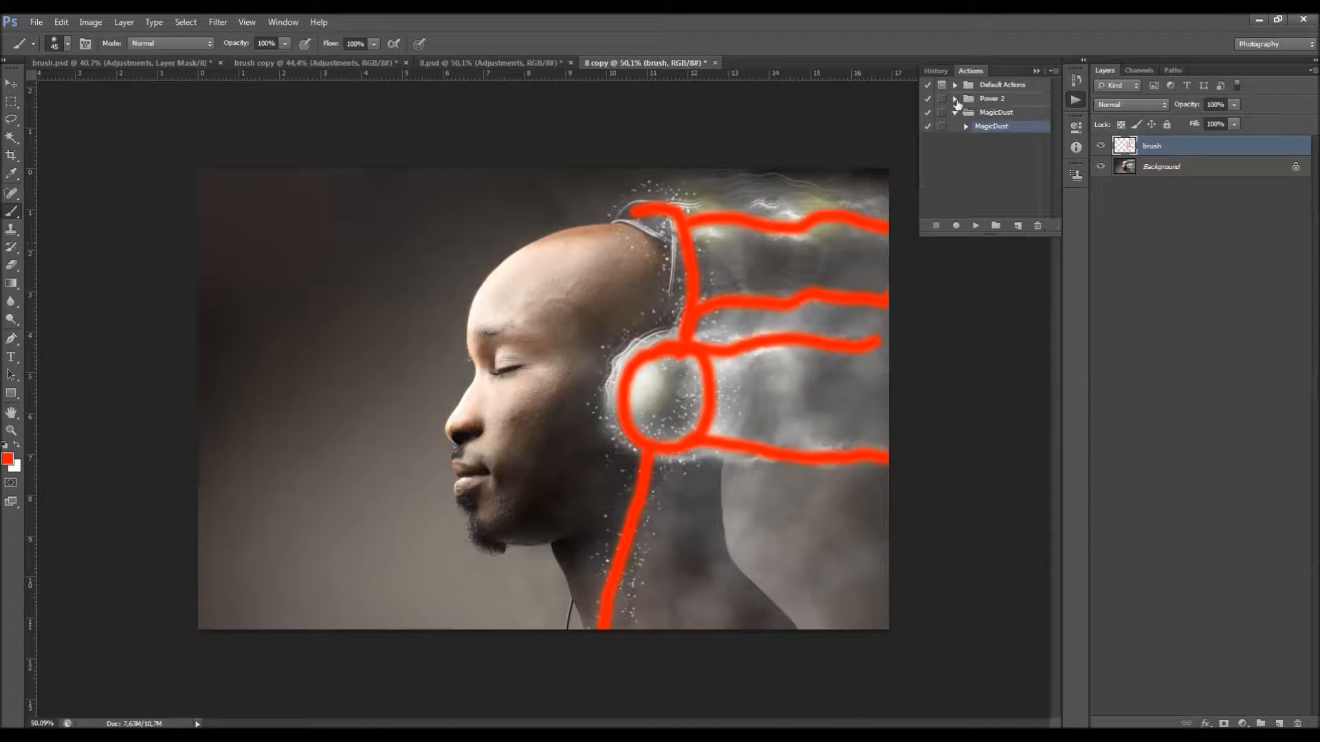
left_click(977, 226)
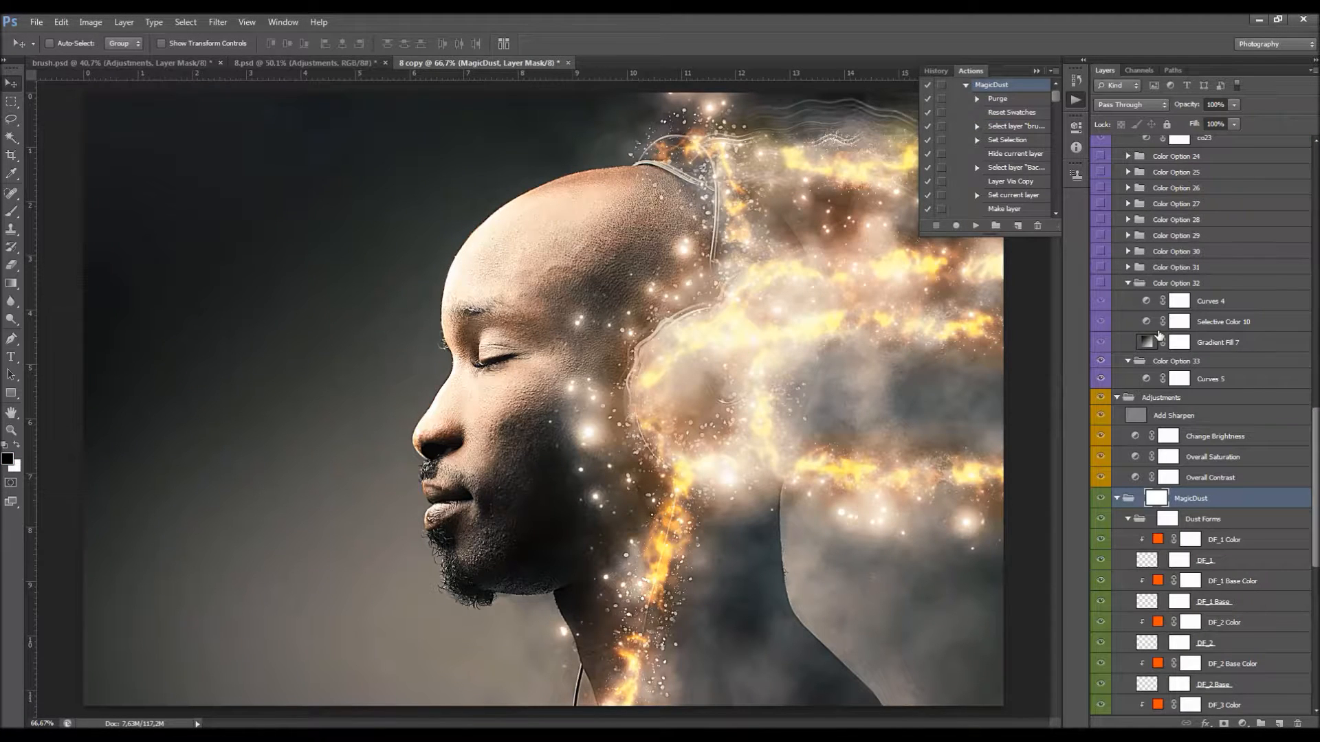
left_click(1035, 73)
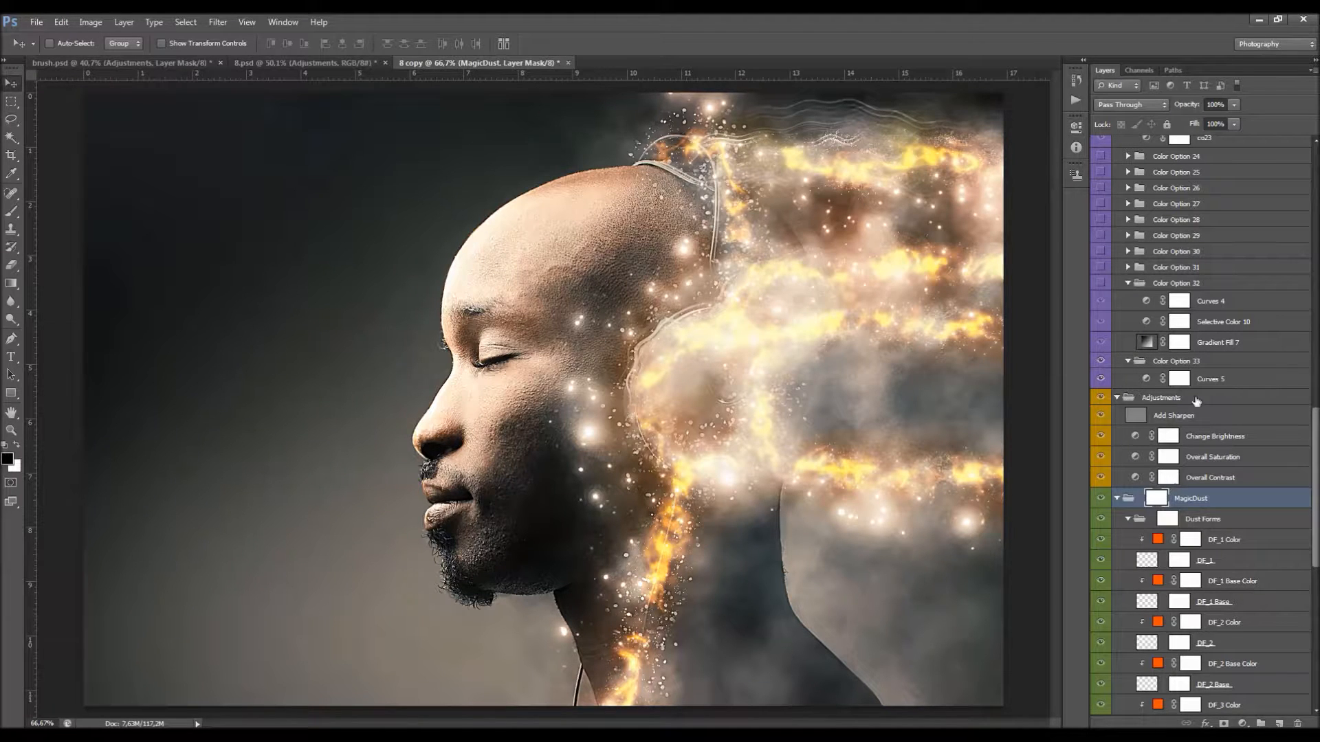
Step: Collapse the MagicDust, Adjustments and Color Options groups, and select the Color Options group
left_click(1118, 500, "ctrl")
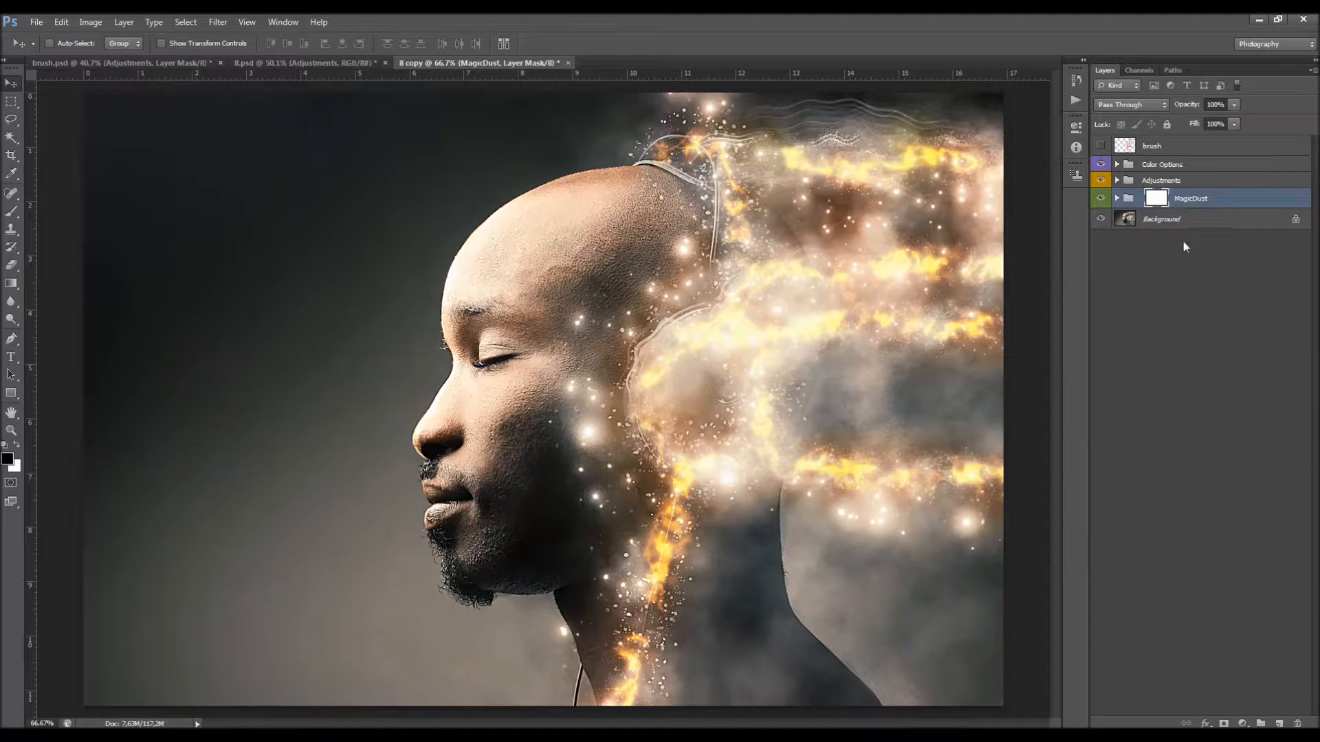
left_click(1118, 198)
left_click(1118, 198)
left_click(1162, 166)
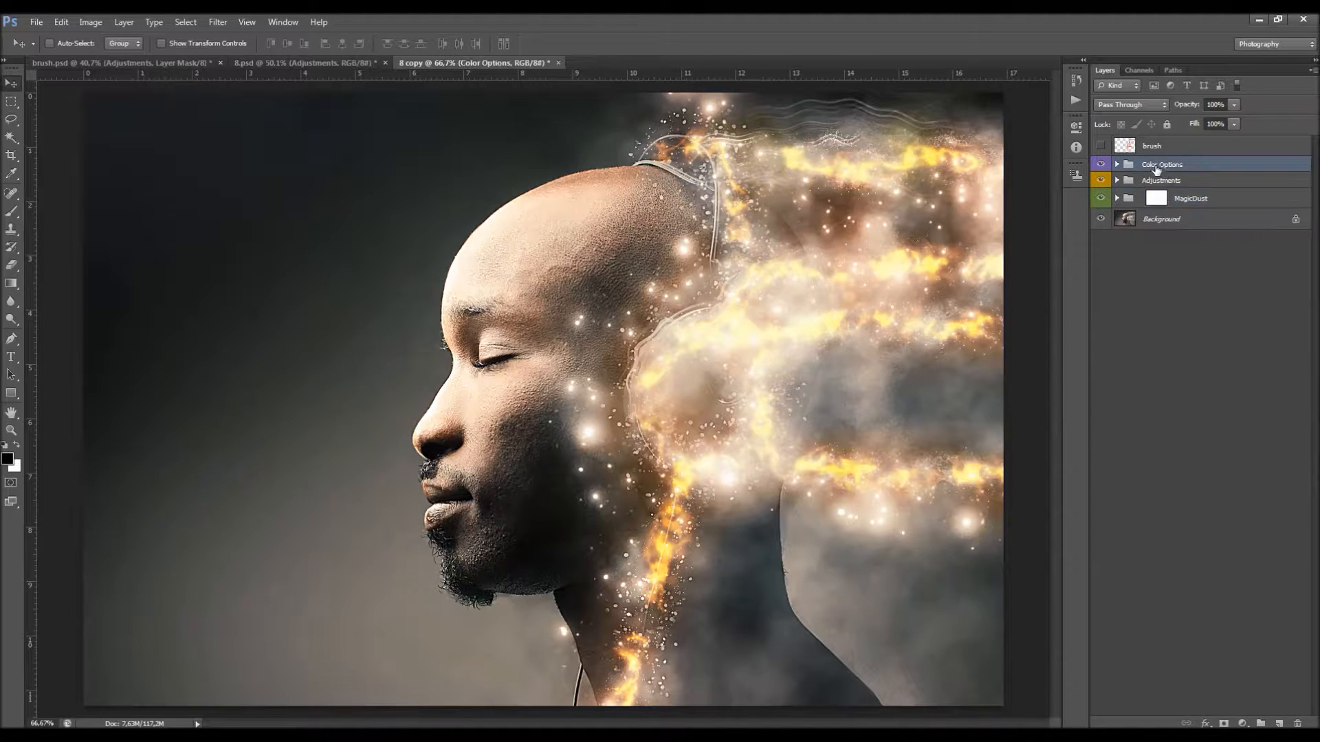
Step: Delete the Color Options and Adjustments groups and expand the MagicDust group
key("Delete")
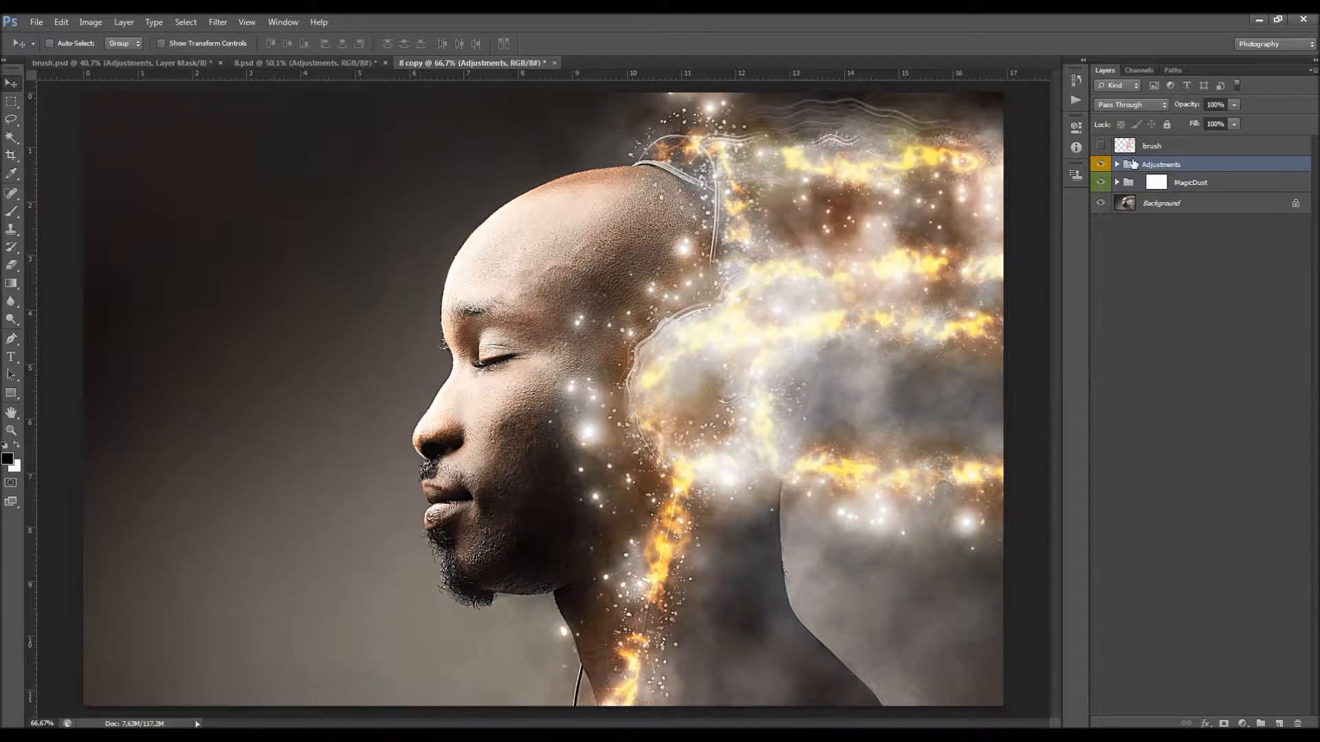
key("Delete")
left_click(1117, 167)
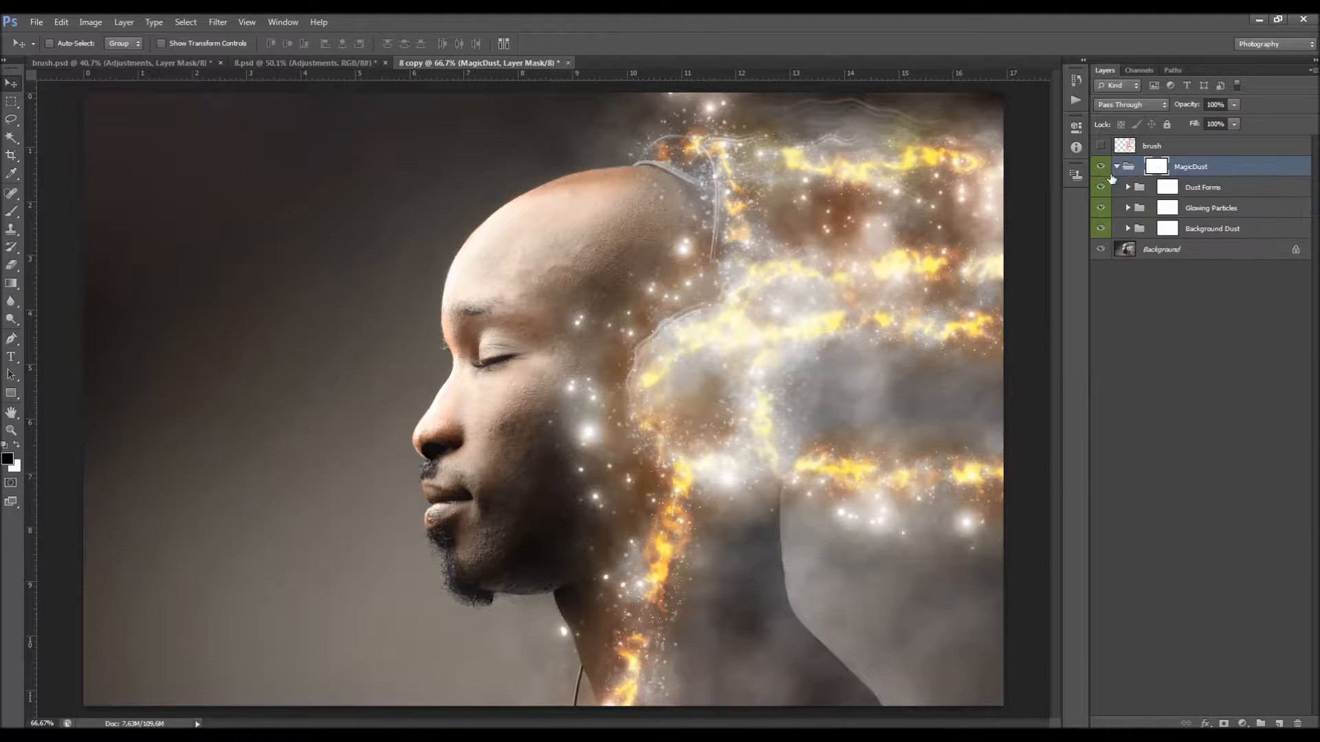
Step: Move the Glowing Particles group out of MagicDust and delete the MagicDust group with its Dust Forms and Background Dust
left_click(1106, 188)
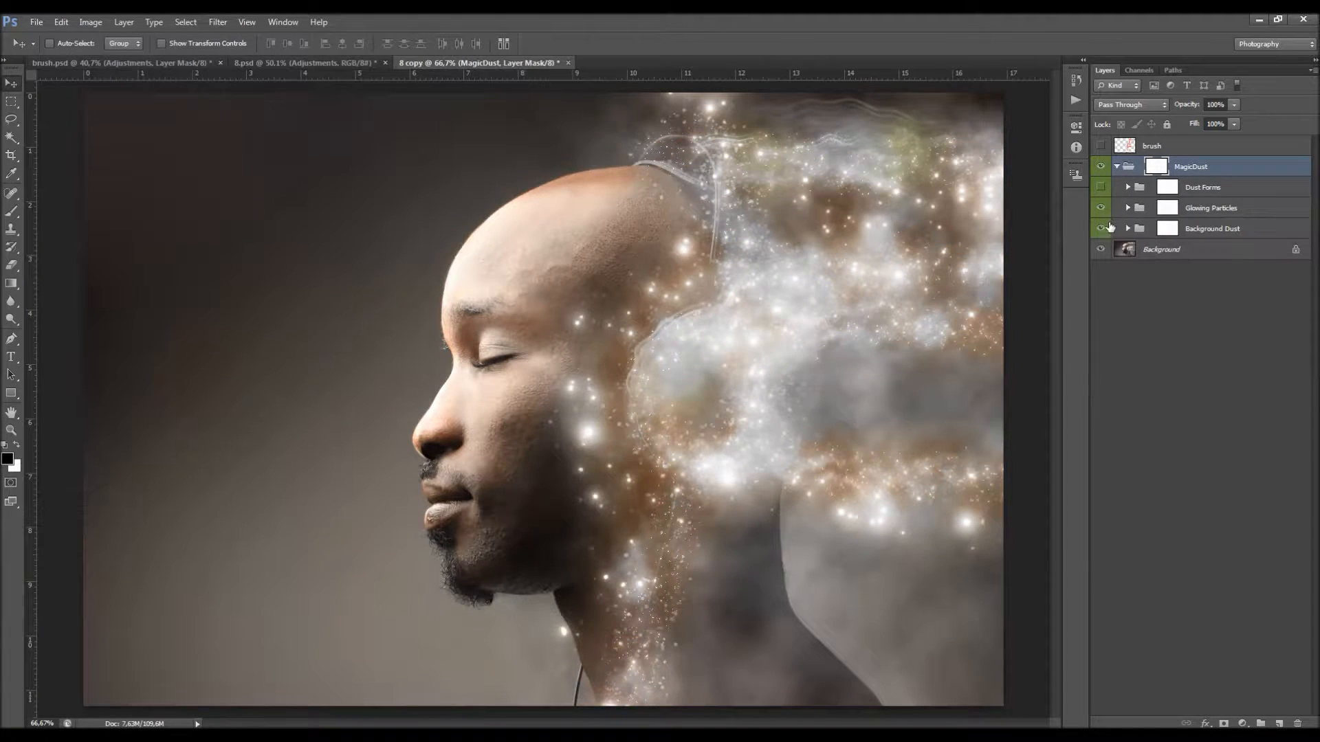
left_click(1101, 228)
left_click(1199, 210)
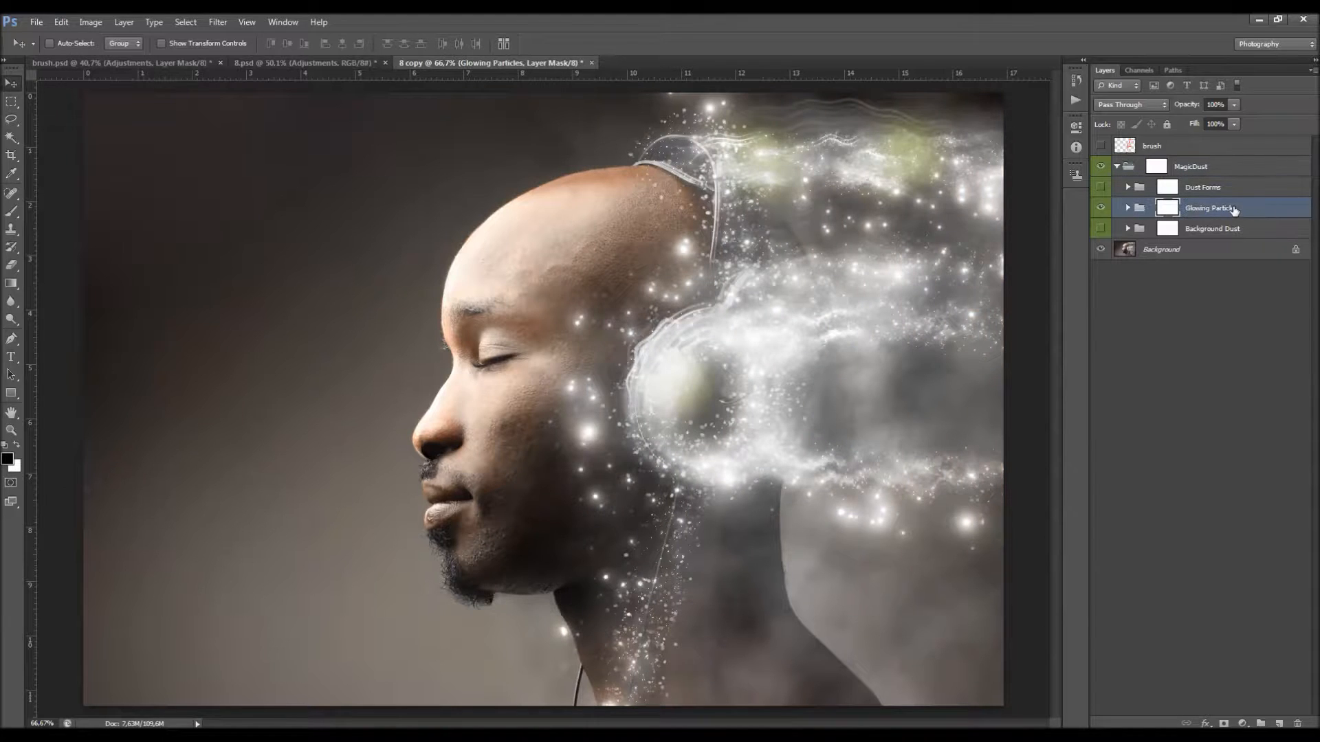
left_click_drag(1247, 207, 1229, 162)
left_click(1214, 186)
key("Delete")
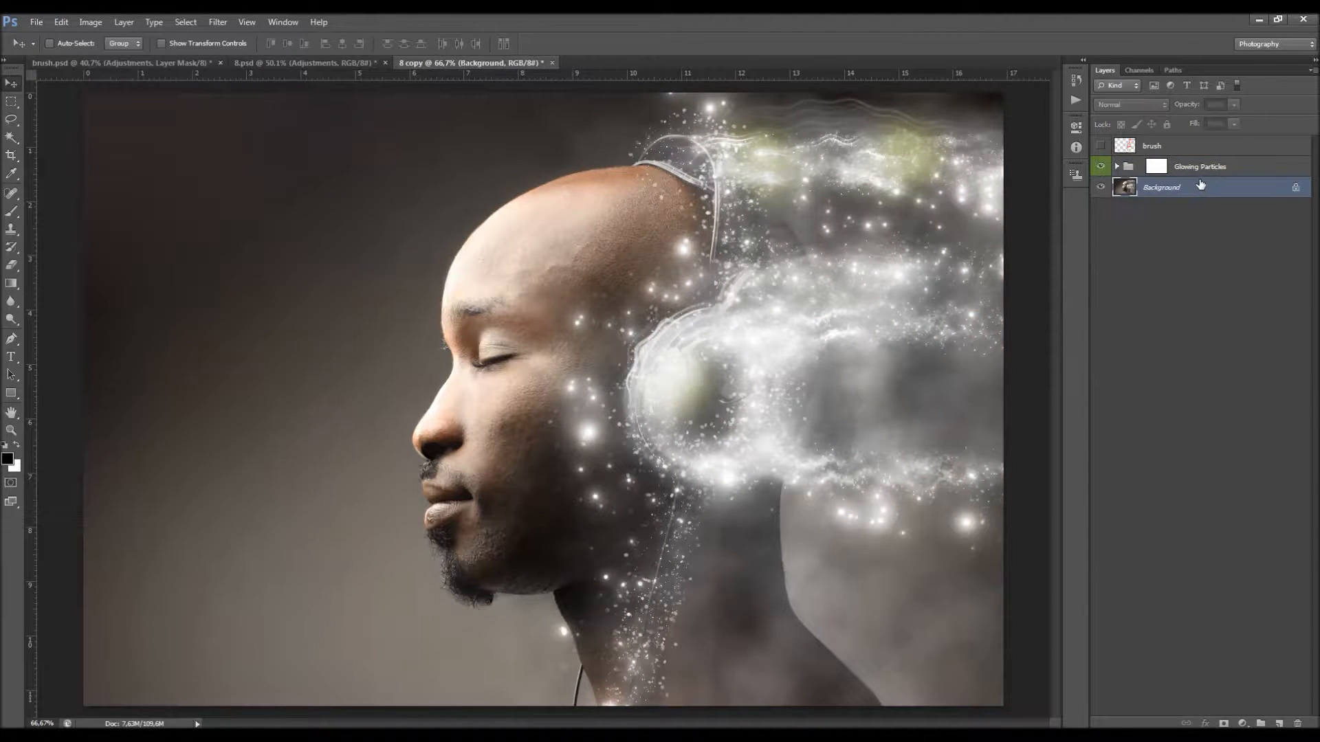
Step: Examine the numbered layers in the Glowing Particles group, switching layers 1 and 2 off and on to see their particles
left_click(1118, 167)
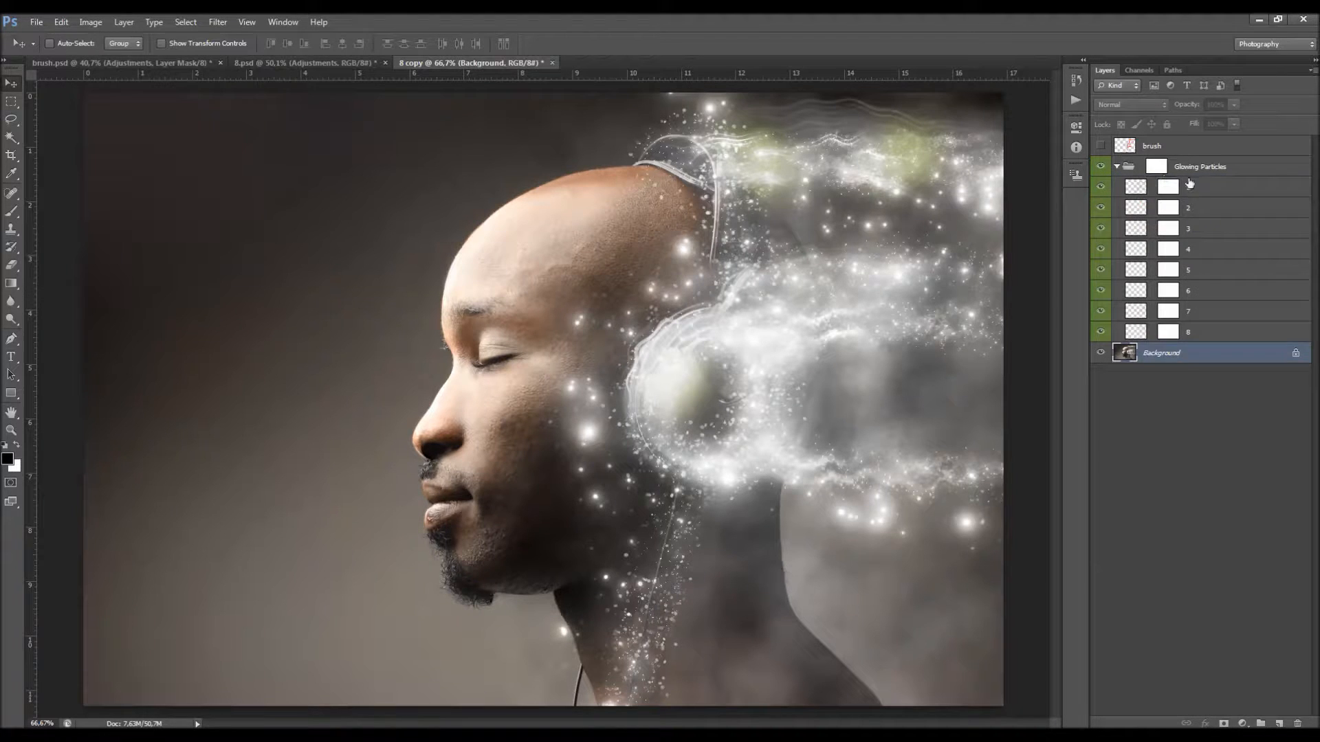
left_click(1215, 216)
left_click(1216, 234)
left_click(1215, 269)
left_click(1214, 312)
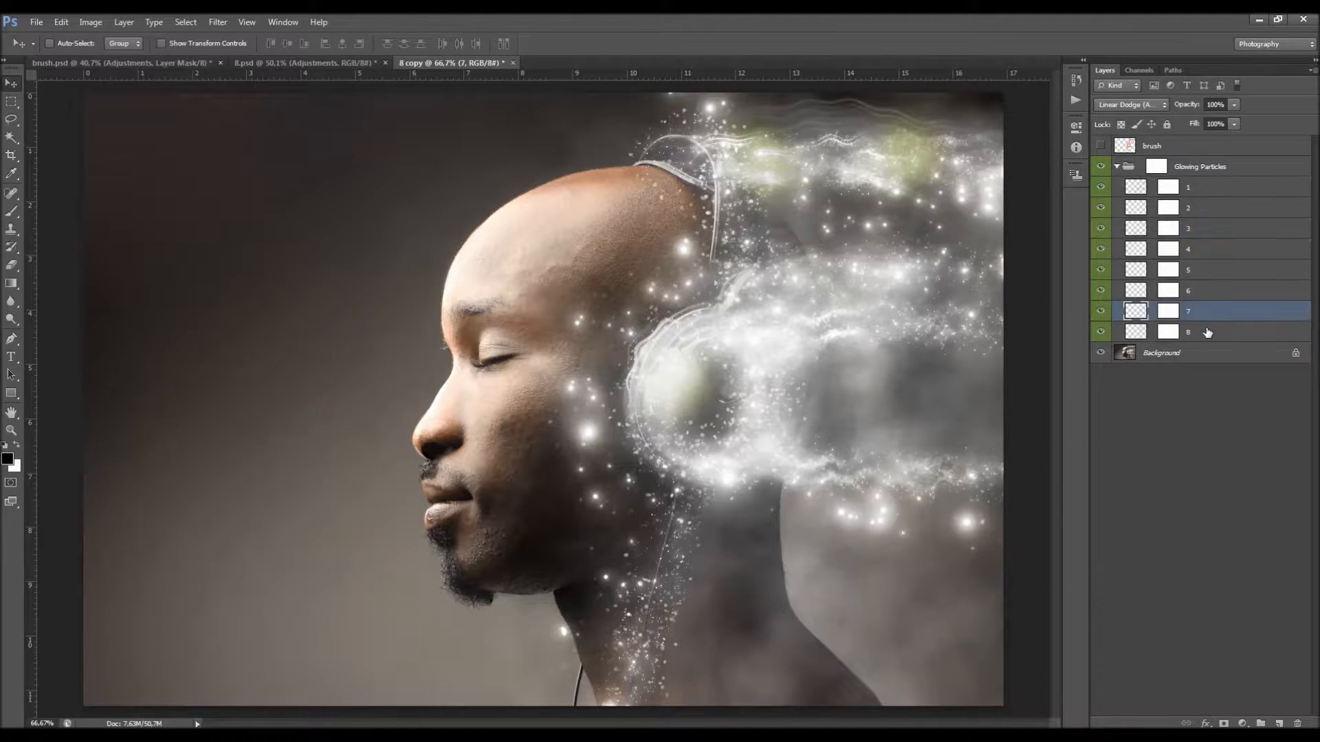
left_click(1210, 332)
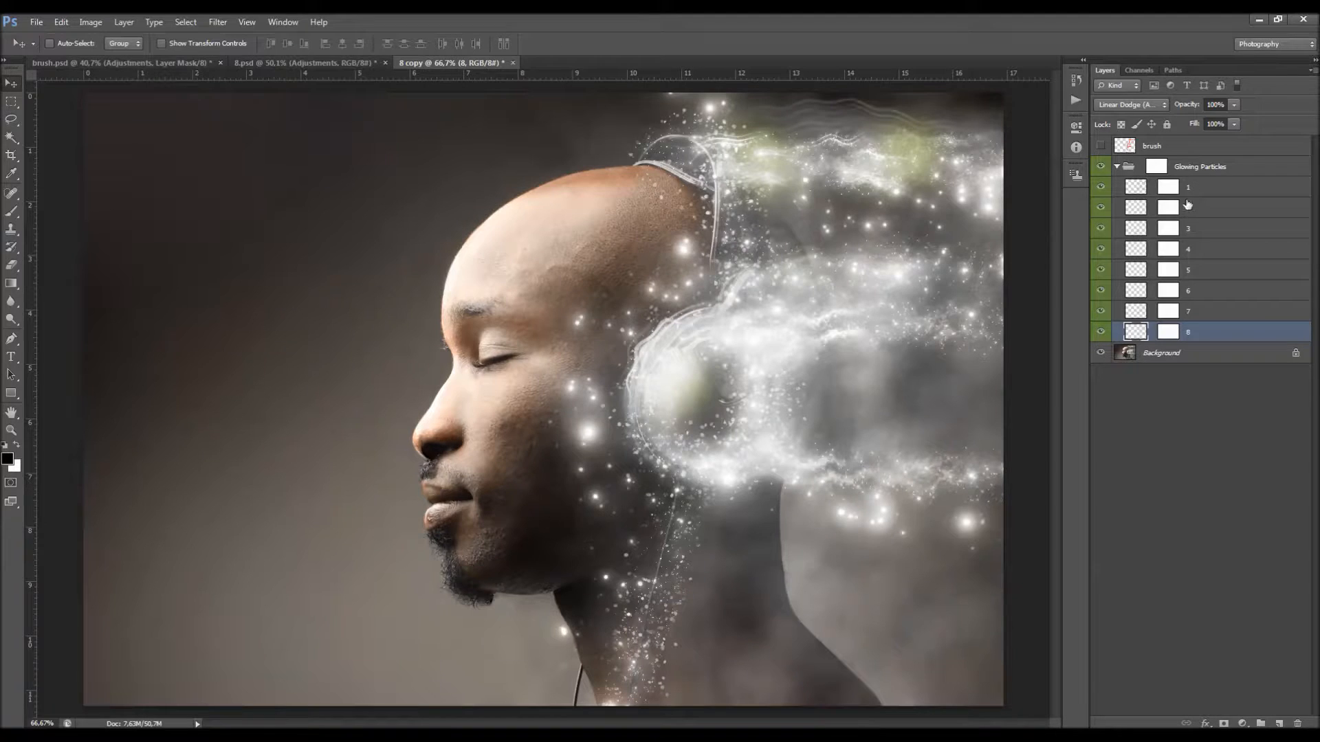
left_click(1102, 187)
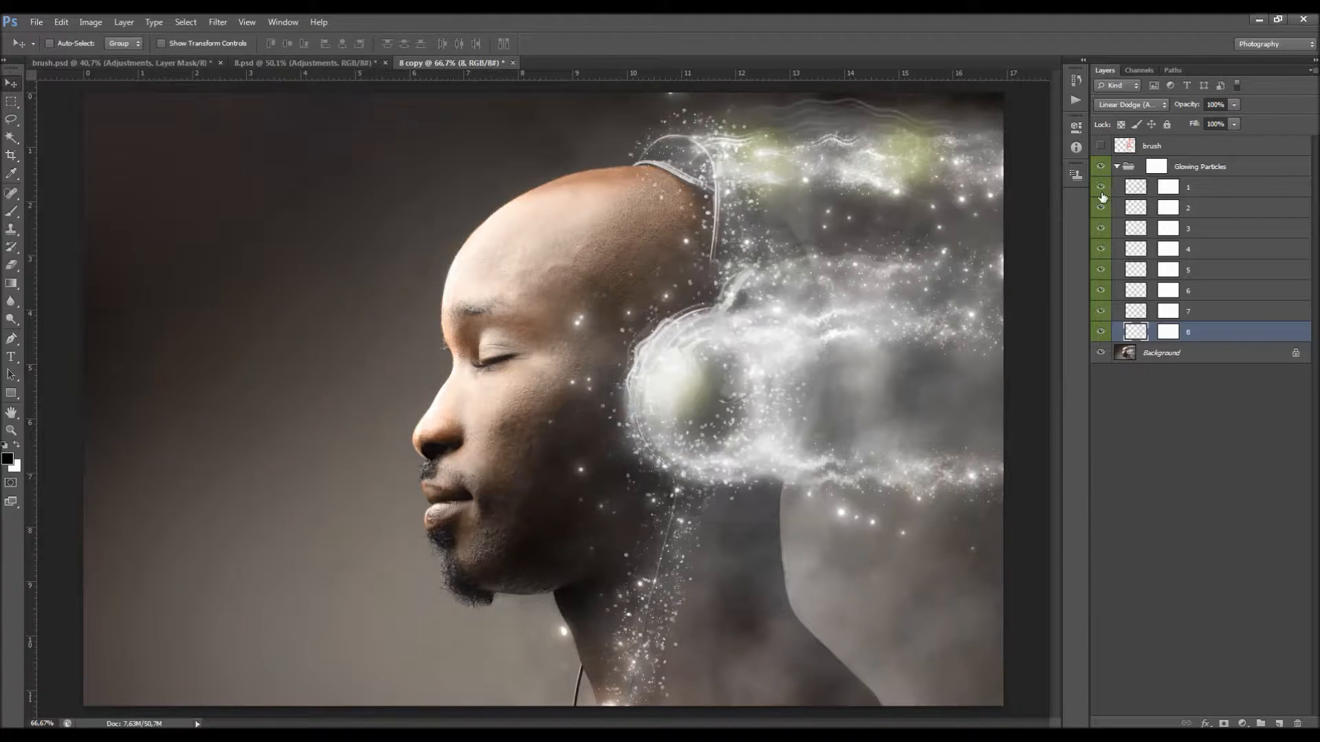
left_click(1101, 206)
left_click(1101, 206)
left_click(1101, 189)
left_click(1100, 189)
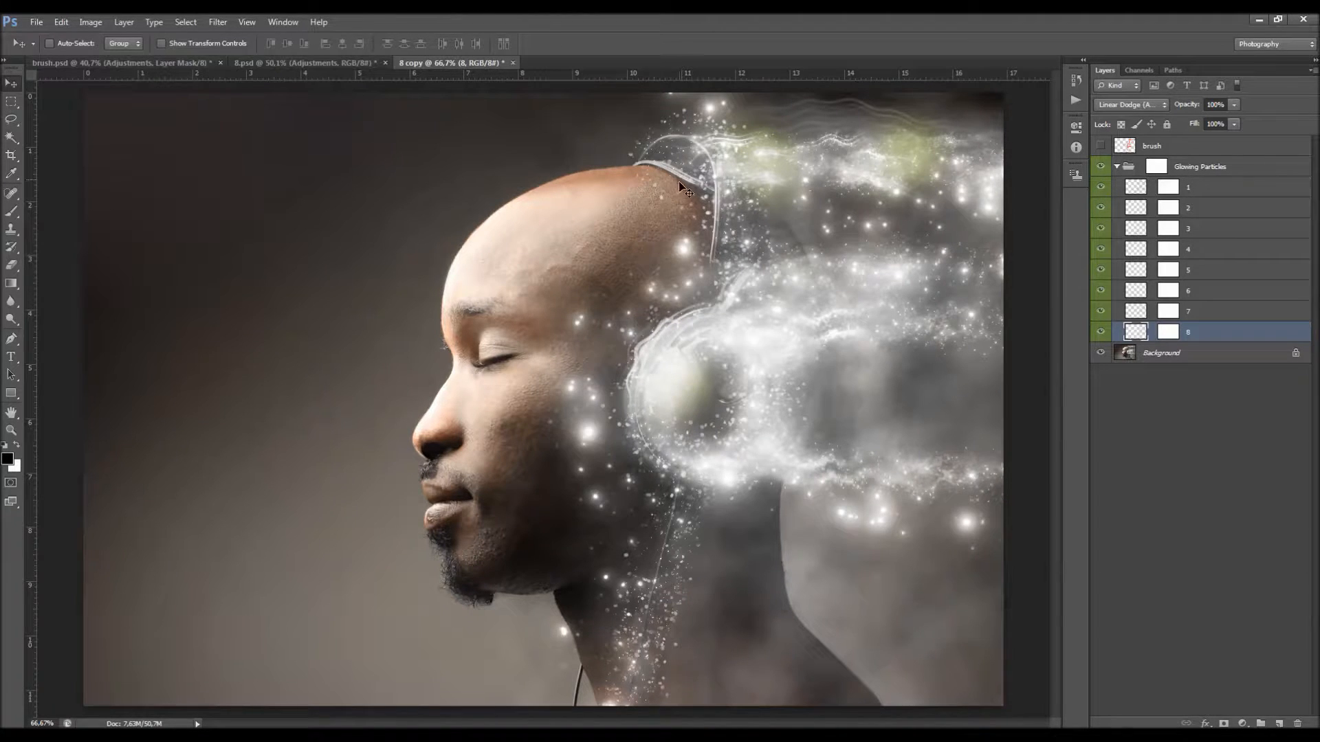
Step: Try a brush stroke over the cheek particles on the Glowing Particles group mask, undo it, and collapse the group
left_click(1169, 189)
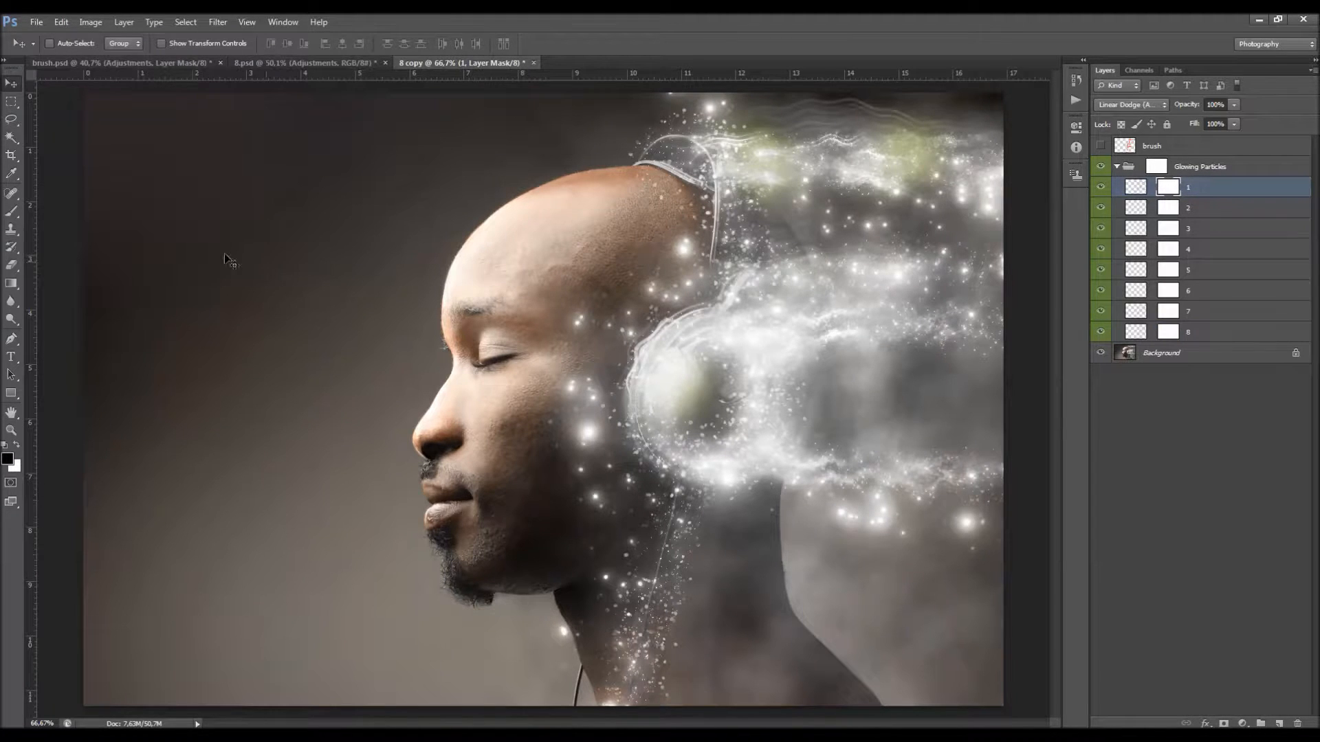
key("b")
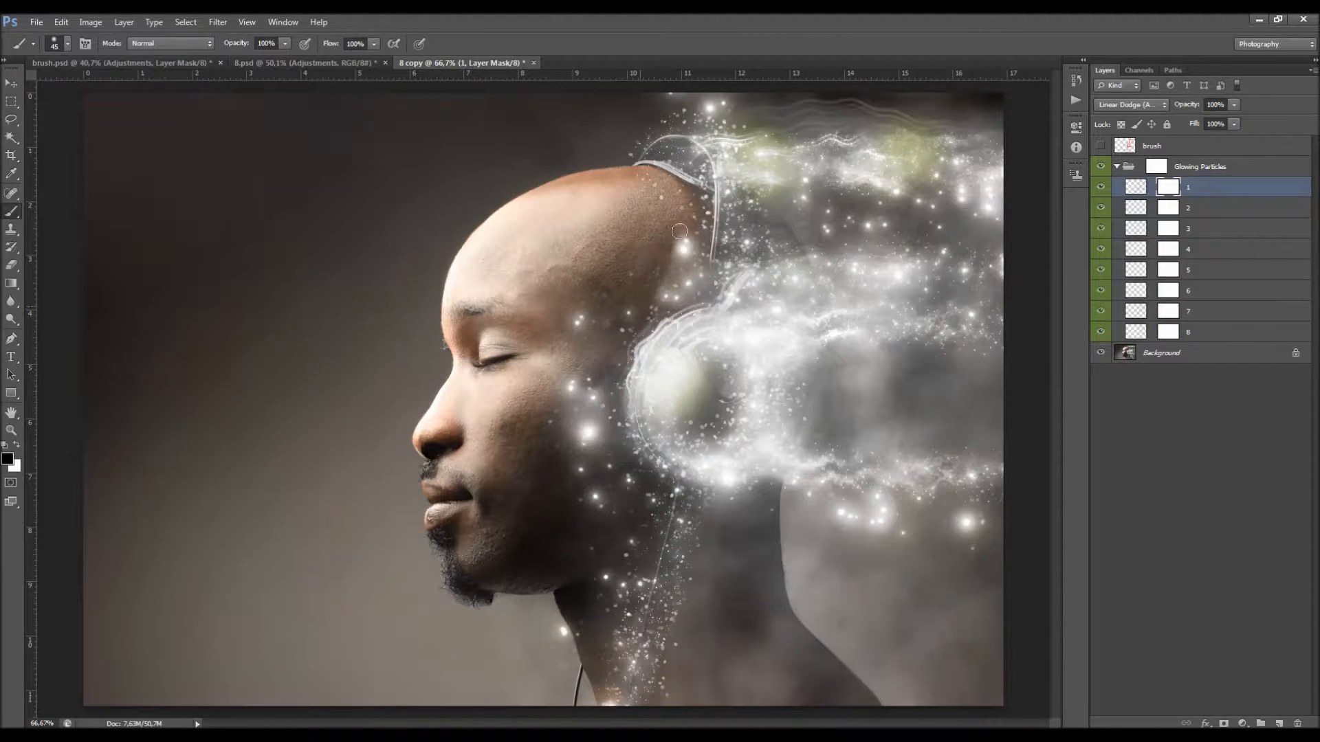
left_click(1157, 171)
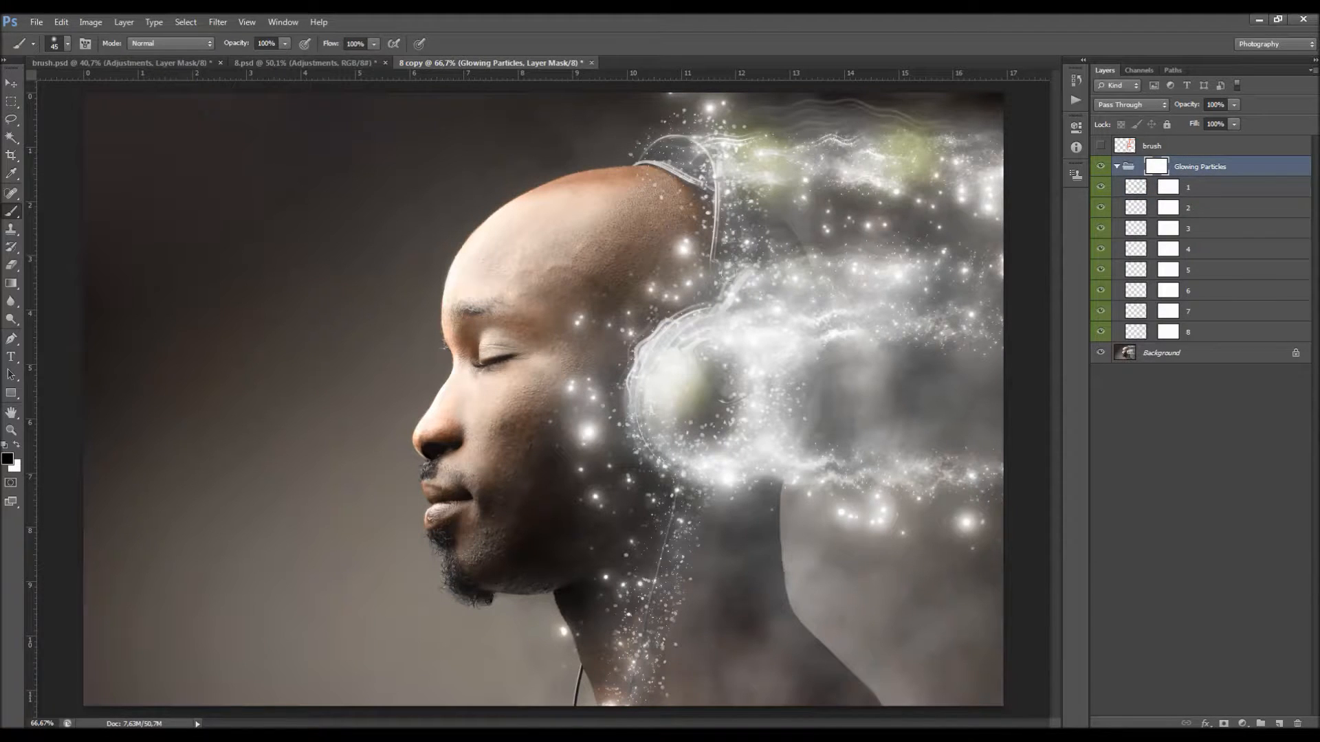
mouse_move(576, 313)
left_mouse_down()
mouse_move(568, 402)
mouse_move(591, 399)
mouse_move(592, 442)
mouse_move(552, 363)
mouse_move(592, 438)
mouse_move(598, 502)
mouse_move(610, 486)
mouse_move(588, 489)
mouse_move(585, 439)
left_mouse_up()
key("ctrl+z")
key("v")
scroll(608, 308, "down", 1)
key("ctrl+plus")
left_click(1117, 167)
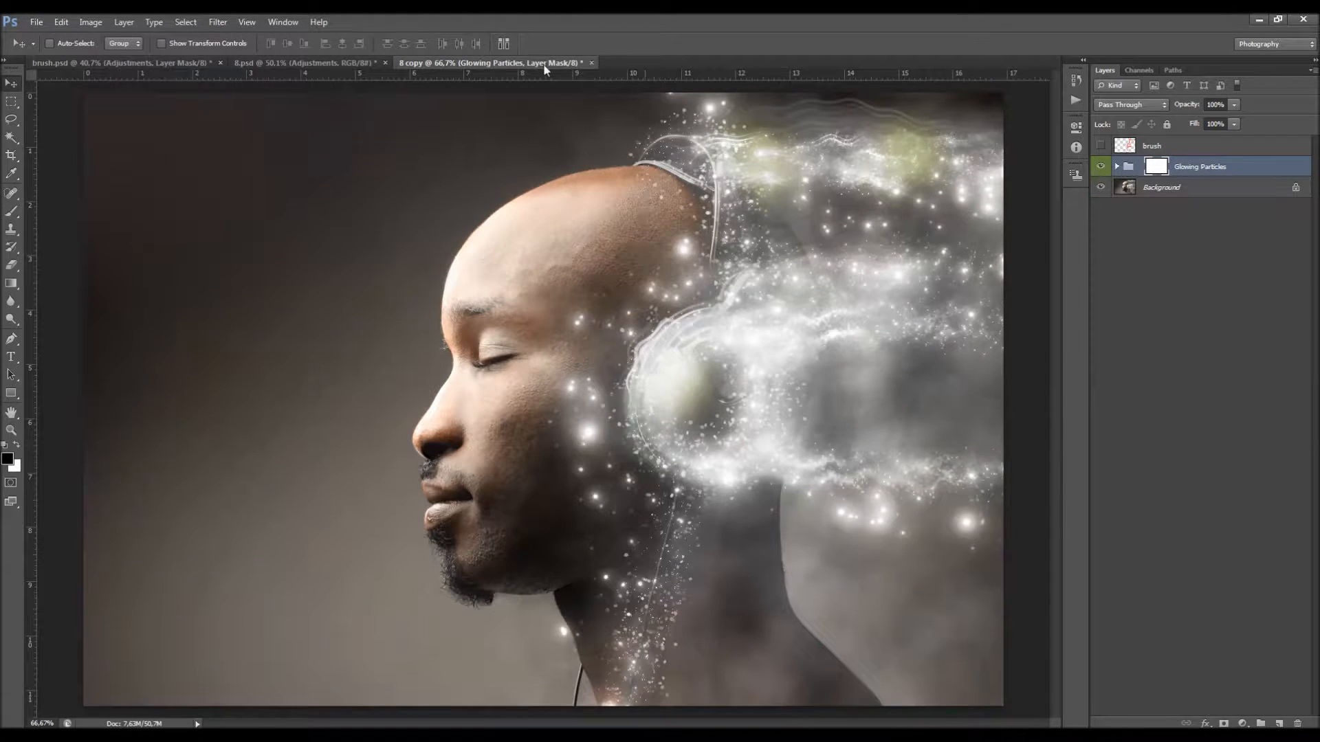
Step: Copy the Adjustments group from 8.psd into the 8 copy document and align it to the whole canvas
left_click(354, 62)
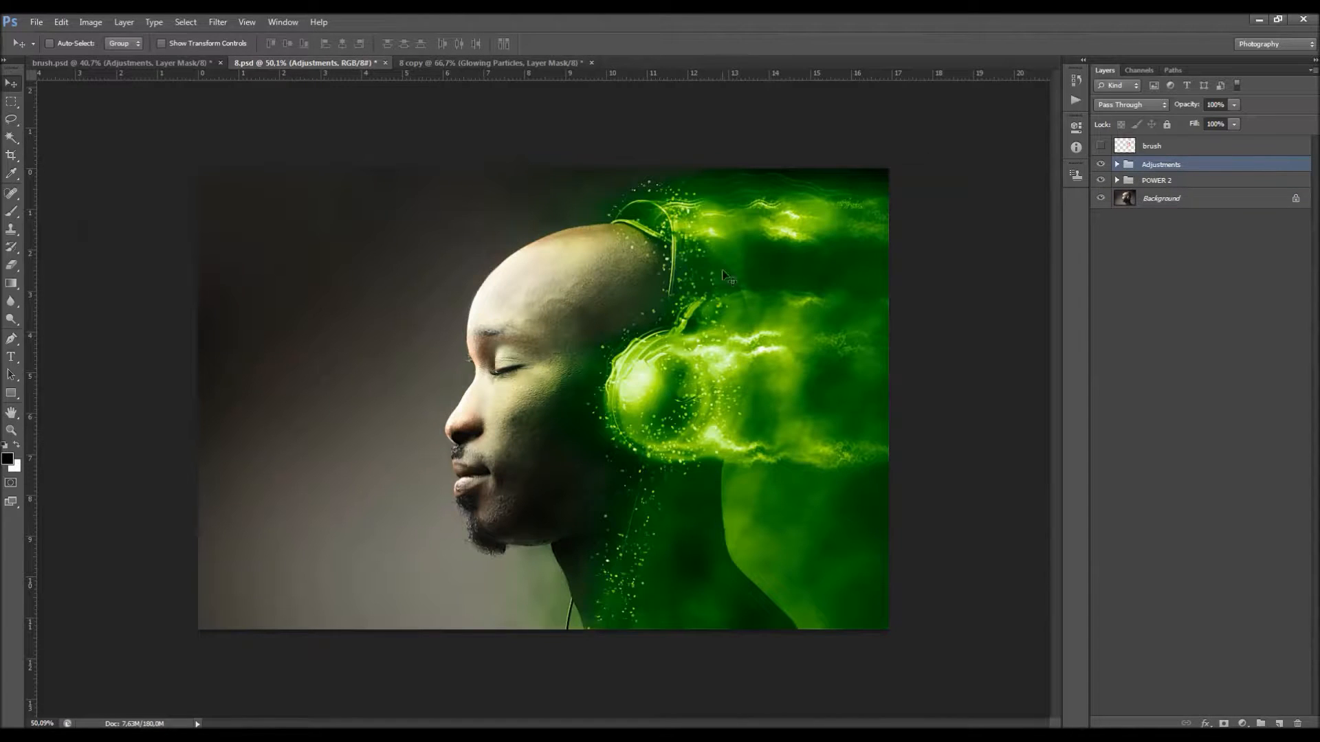
left_click_drag(646, 206, 590, 234)
scroll(593, 227, "down", 1)
key("ctrl+a")
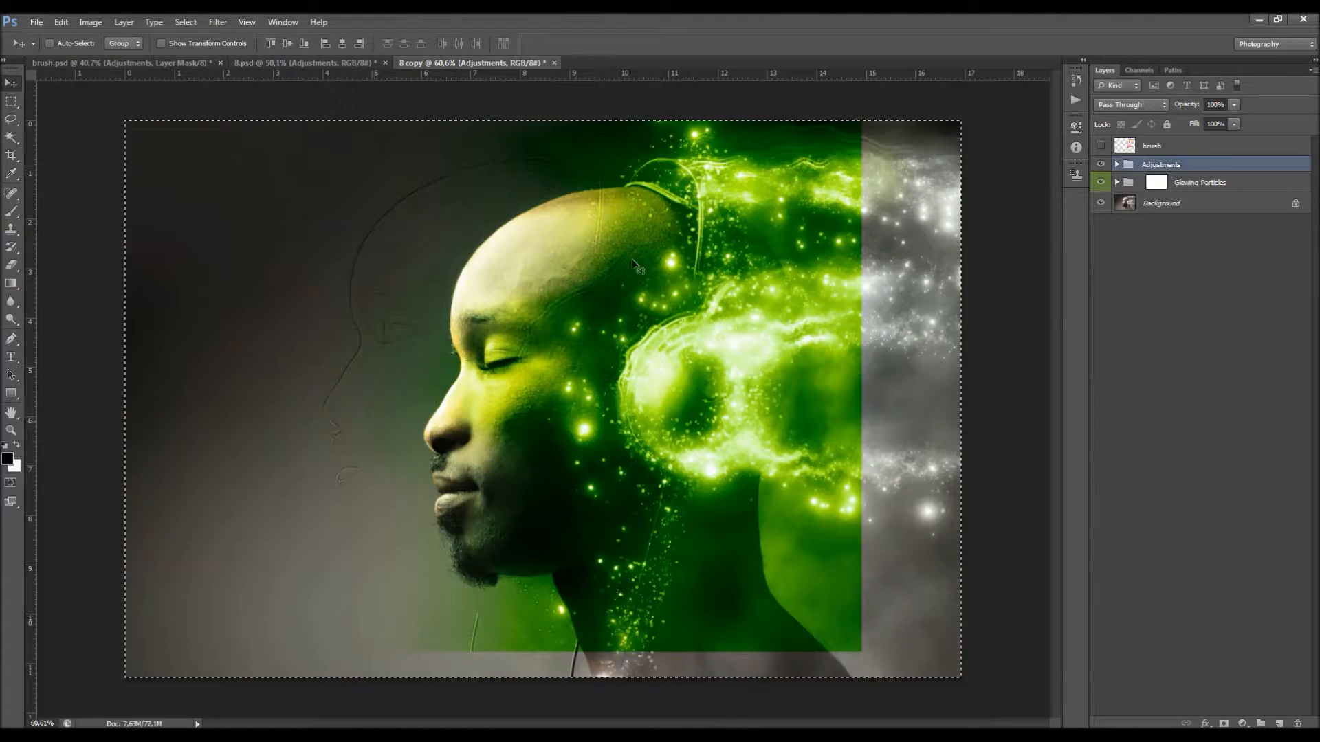
left_click(342, 44)
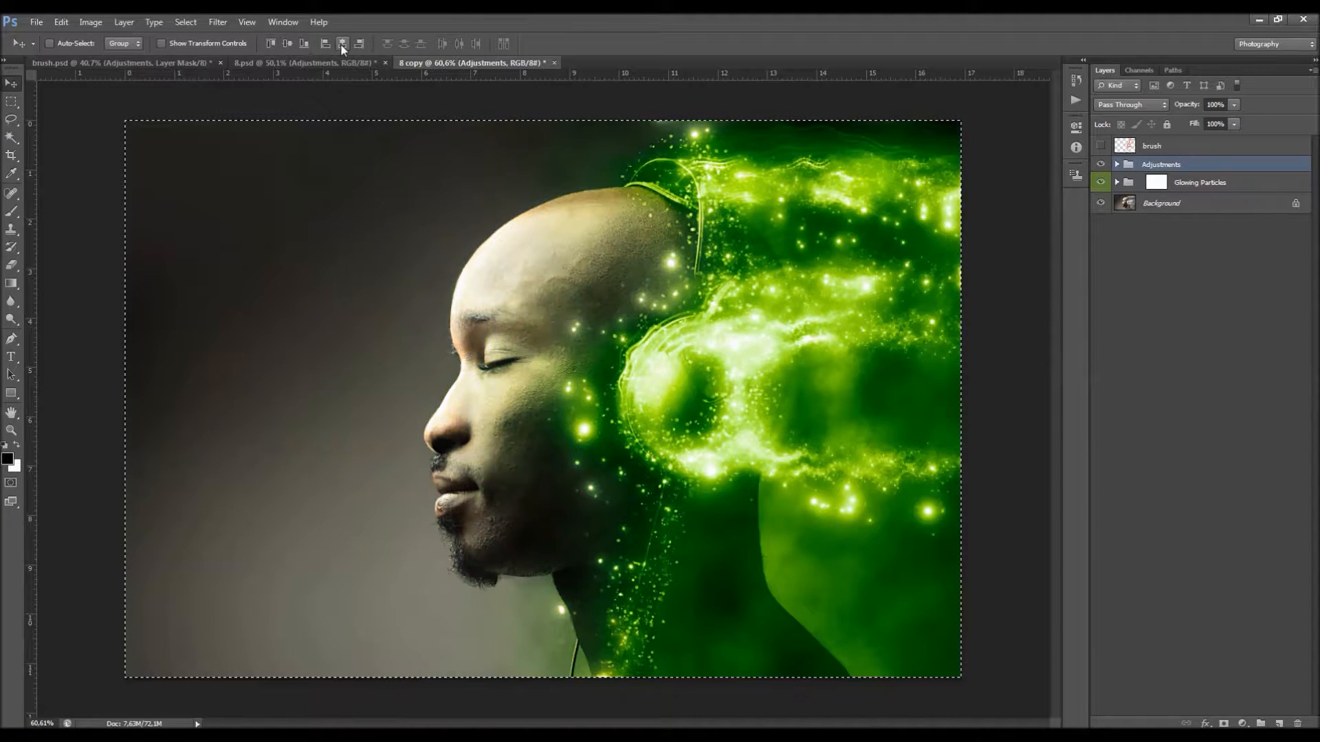
key("ctrl+d")
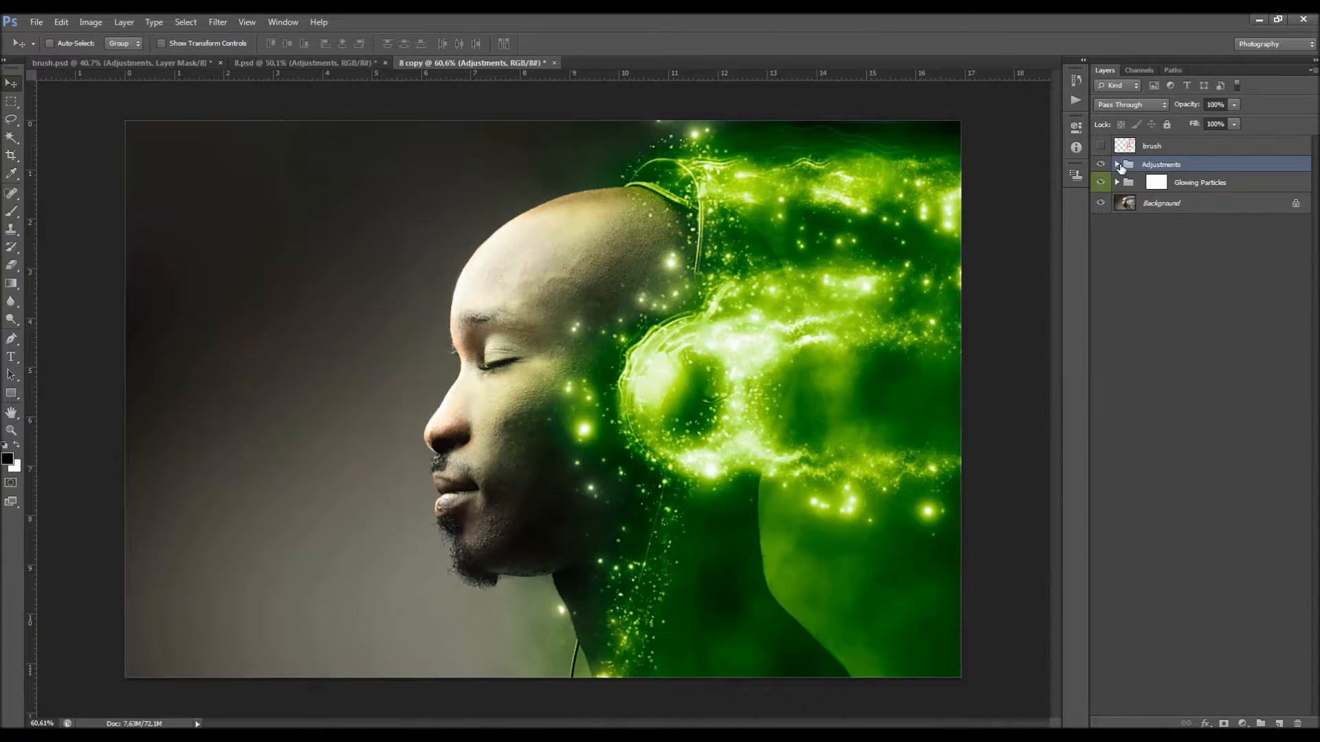
Step: Hide Layer 1 inside the Adjustments group and collapse the Color subgroup
left_click(1118, 165)
left_click(1166, 180)
left_click(1100, 183)
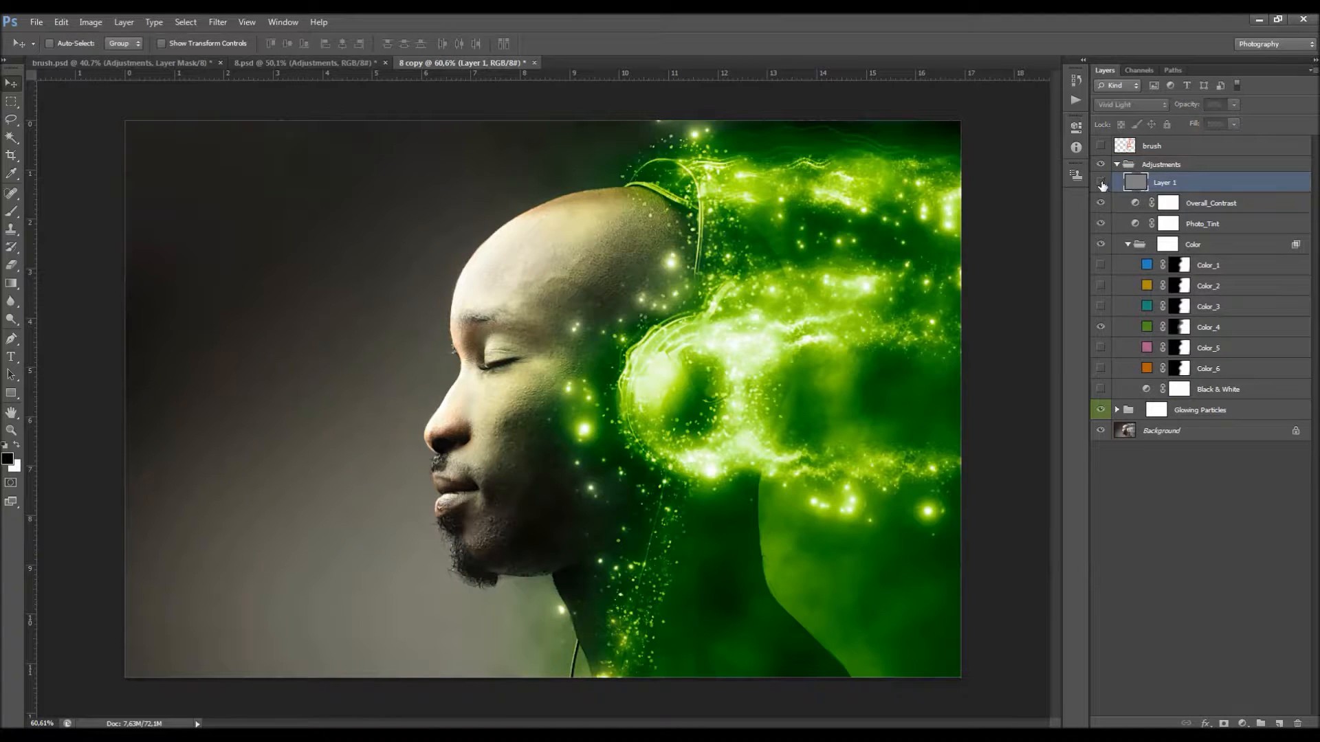
left_click(1128, 244)
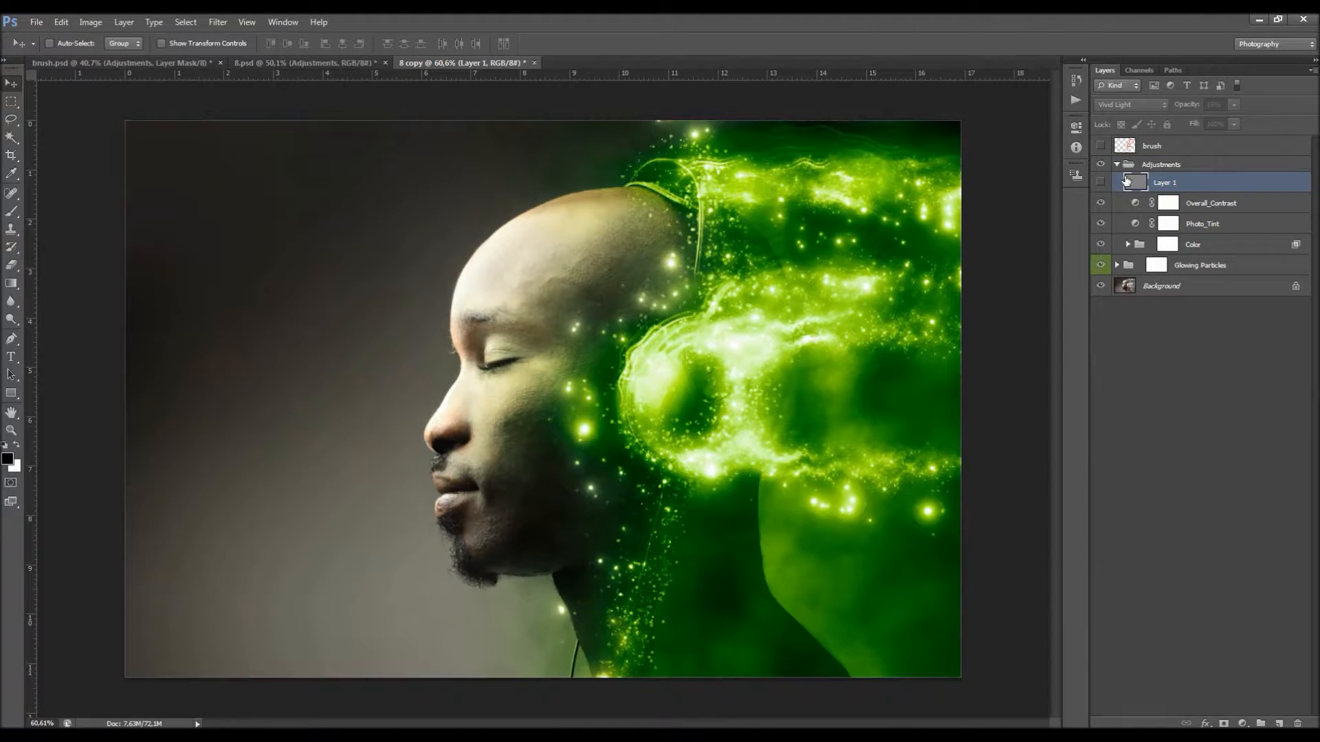
Step: Target the Glowing Particles group mask and set up a soft round brush with a size of 99 px and 0% hardness
left_click(1118, 265)
left_click(1185, 283)
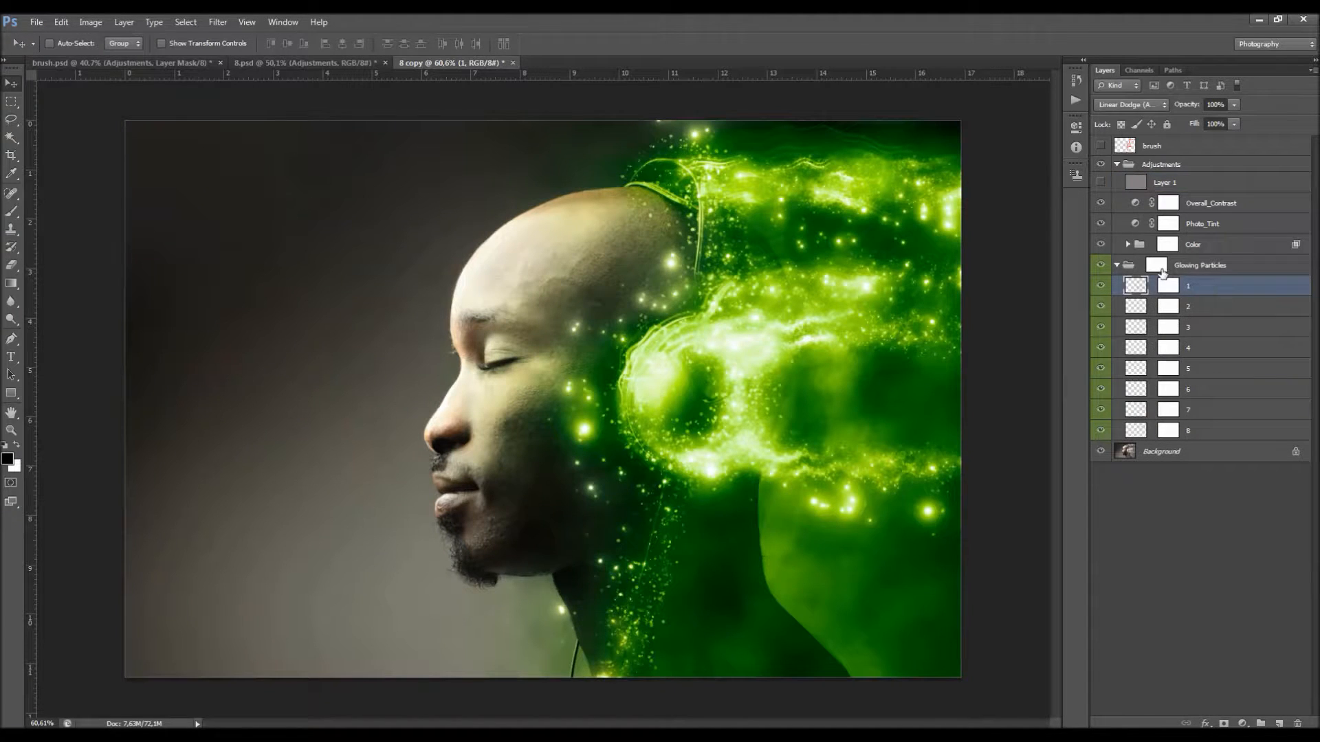
left_click(1185, 266)
scroll(572, 389, "up", 2)
left_click(11, 211)
right_click(508, 462)
left_click(641, 476)
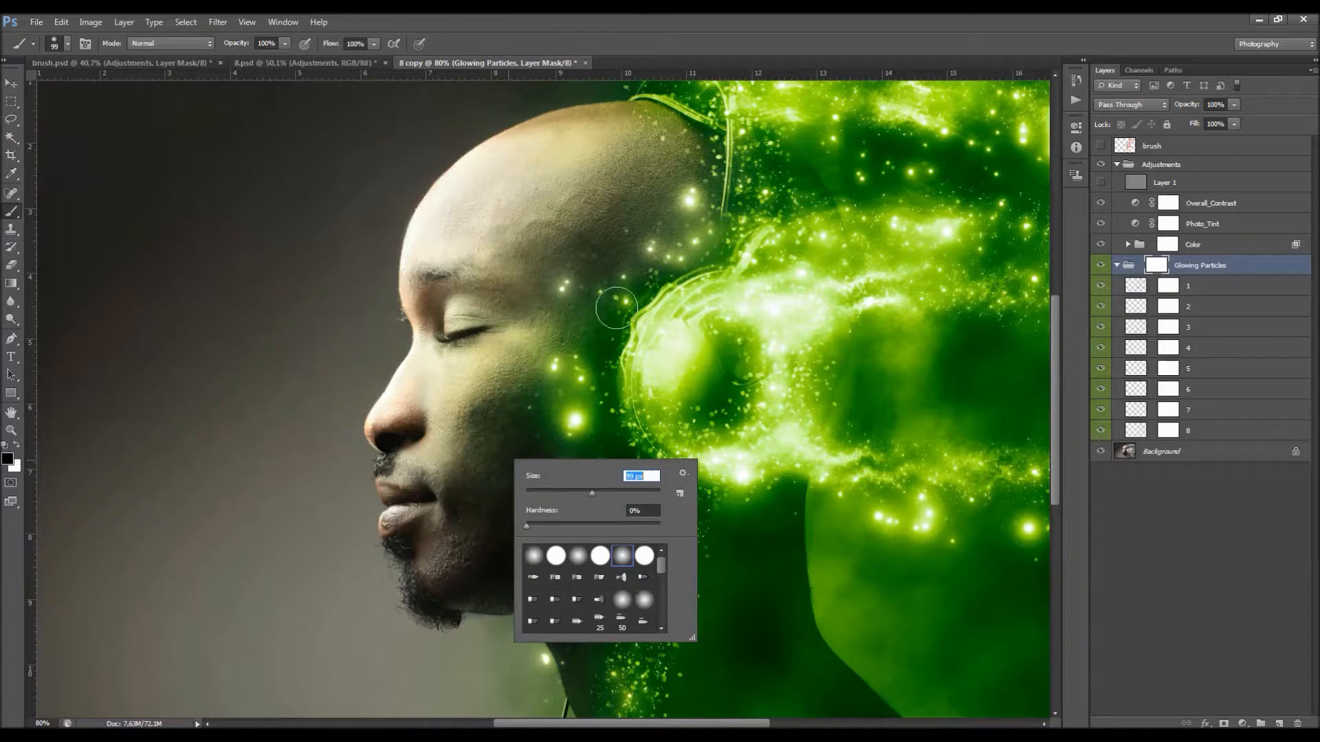
type("99")
key("Return")
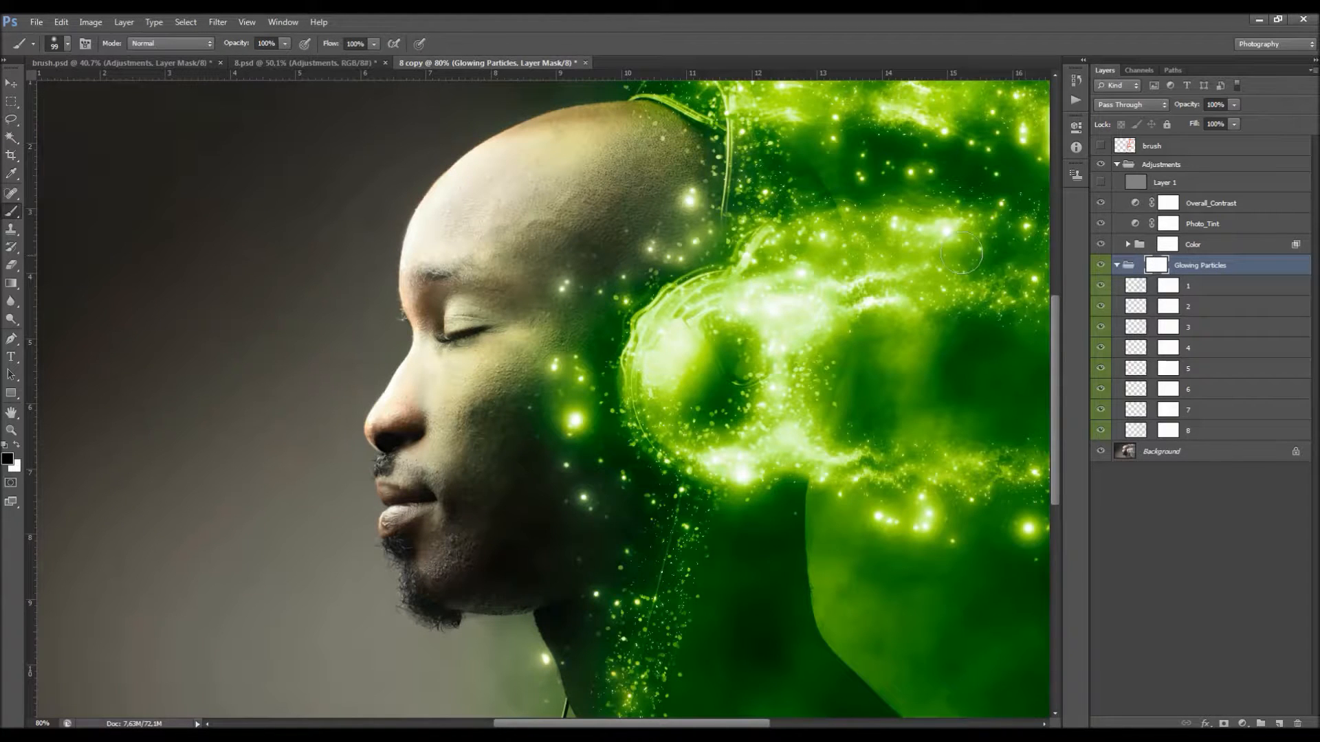
Step: Paint black on the Glowing Particles group mask to remove the particles over the cheek and temple
left_click(568, 281)
left_click_drag(555, 365, 524, 382)
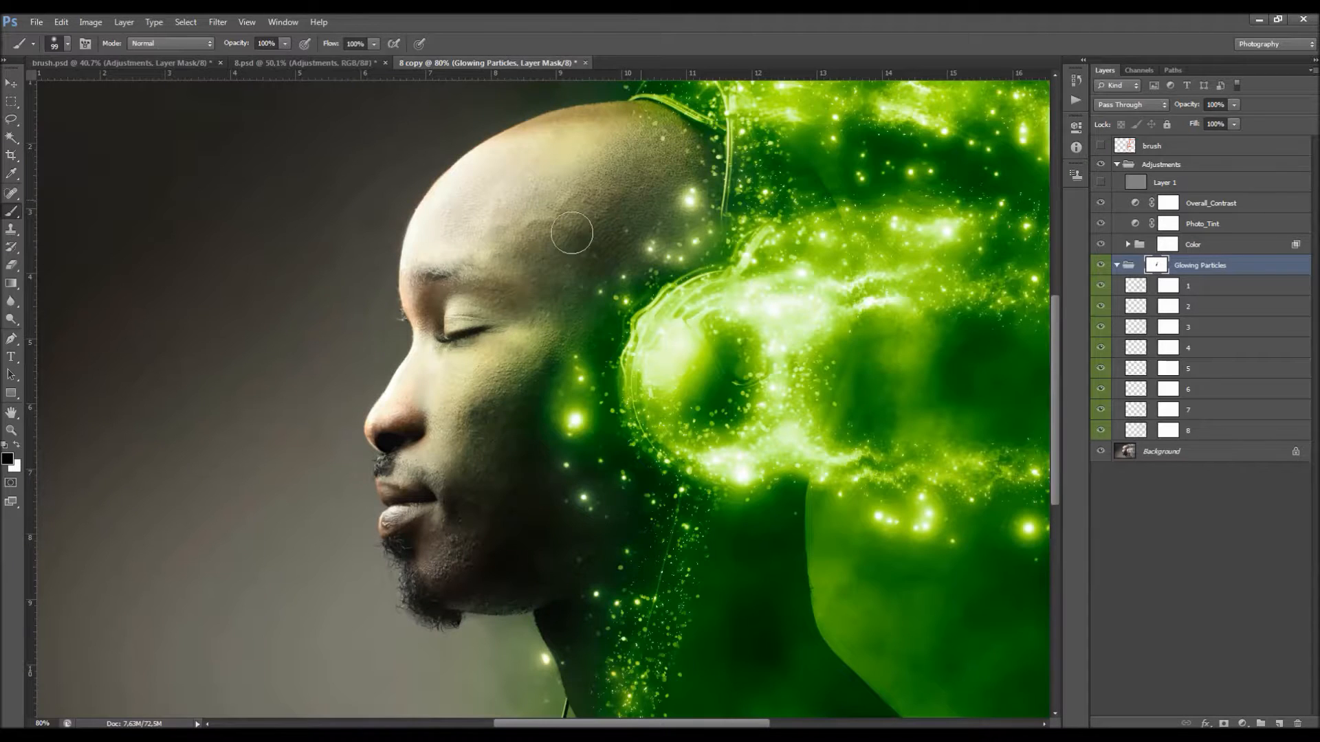
mouse_move(539, 433)
left_mouse_down()
mouse_move(573, 422)
mouse_move(572, 365)
mouse_move(548, 428)
mouse_move(562, 450)
mouse_move(570, 323)
mouse_move(549, 386)
mouse_move(556, 354)
left_mouse_up()
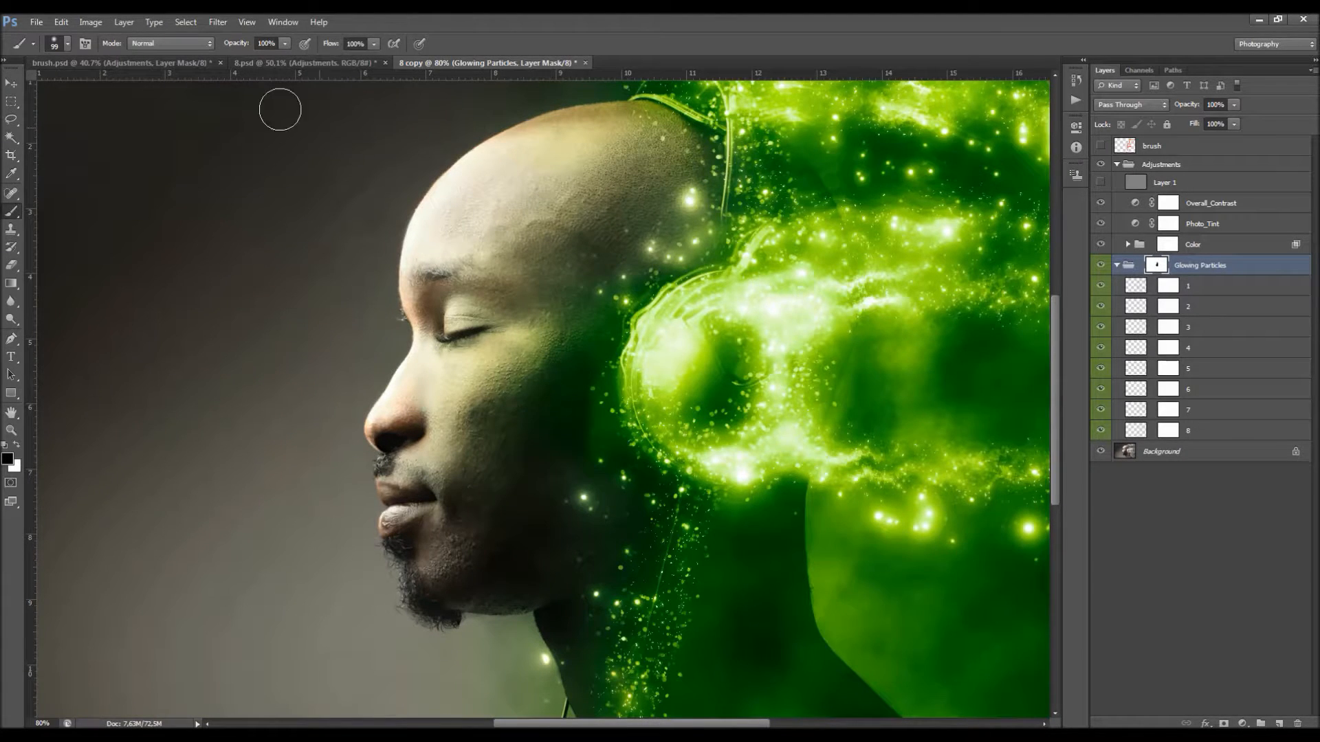
Step: Lower the brush opacity to 32% and fade the particles near the jaw on the Glowing Particles group mask
left_click_drag(235, 44, 228, 44)
key("3")
key("2")
left_click(585, 502)
mouse_move(585, 502)
left_mouse_down()
mouse_move(575, 504)
mouse_move(577, 383)
mouse_move(587, 462)
mouse_move(581, 341)
mouse_move(594, 290)
mouse_move(581, 286)
mouse_move(621, 200)
mouse_move(517, 310)
mouse_move(562, 360)
mouse_move(587, 486)
left_mouse_up()
scroll(587, 486, "down", 3)
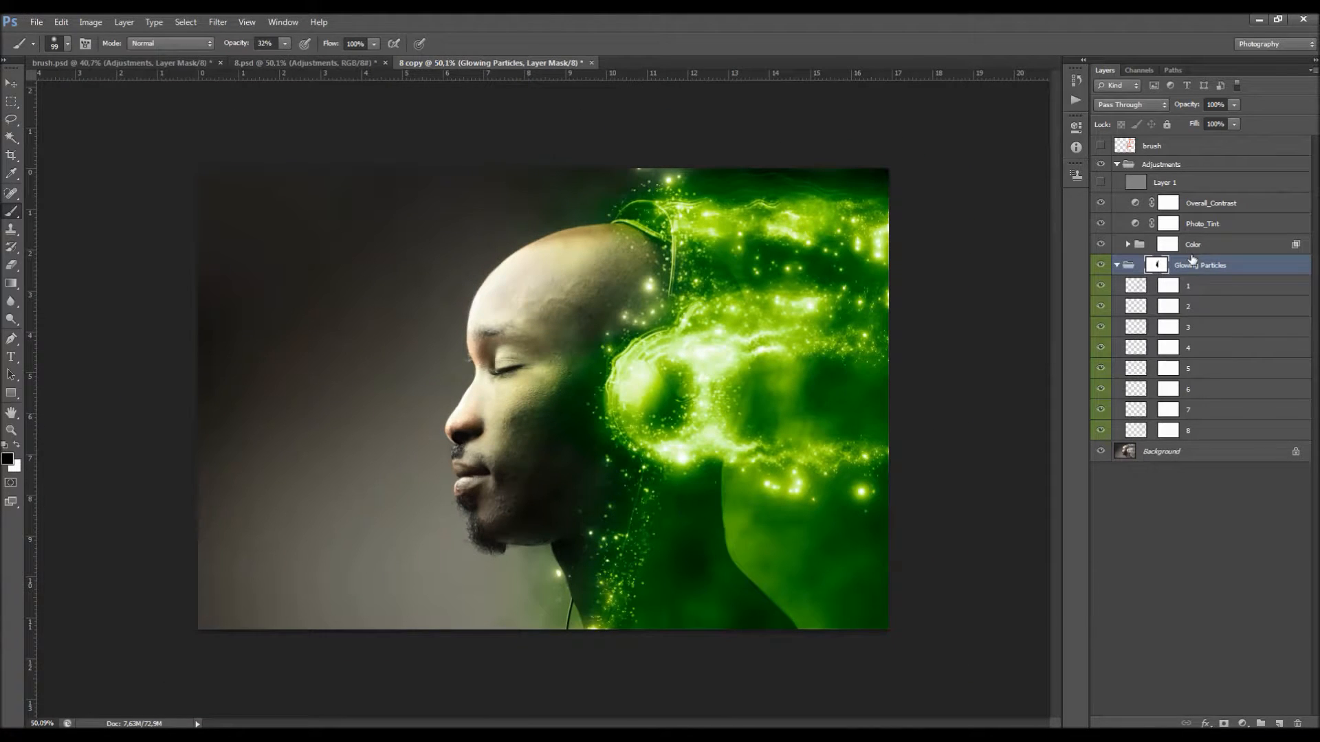
Step: Try duplicating particle layer 2 and shifting the copy over the streaks, then delete the copy
left_click(1214, 307)
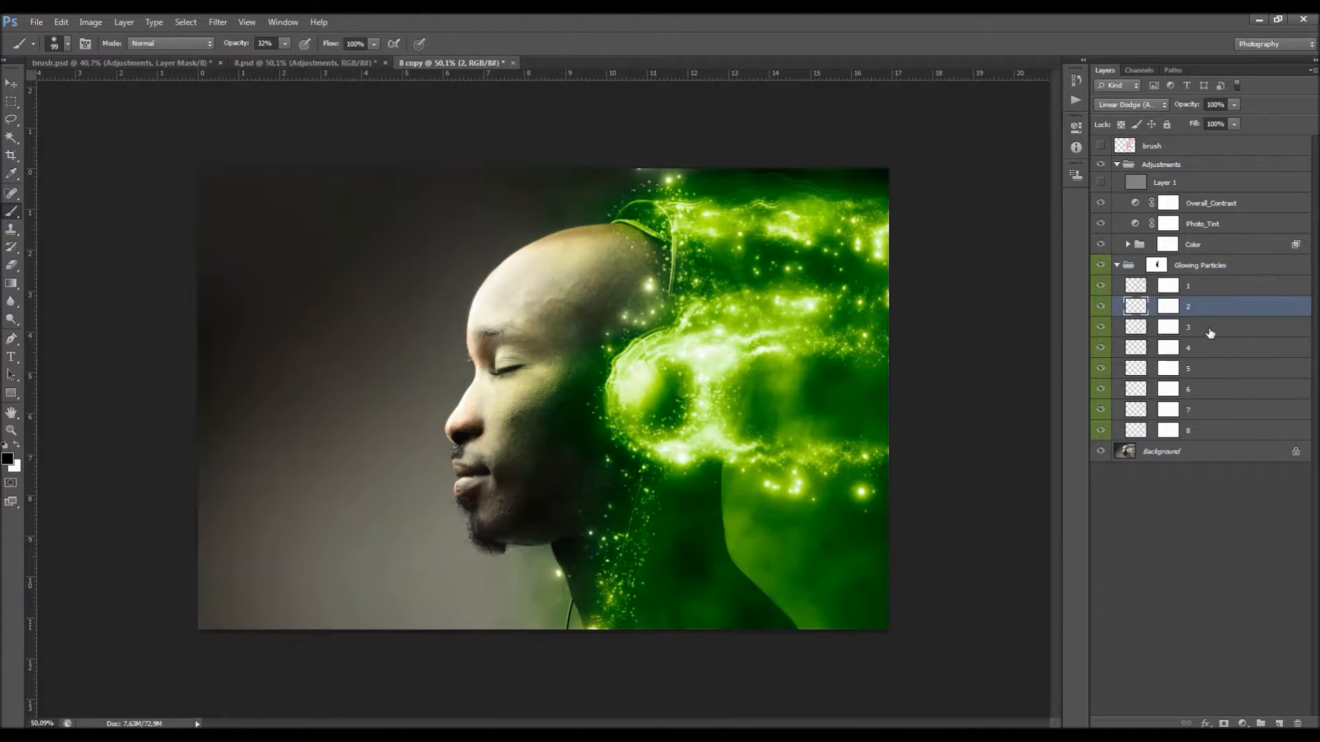
key("ctrl+j")
key("v")
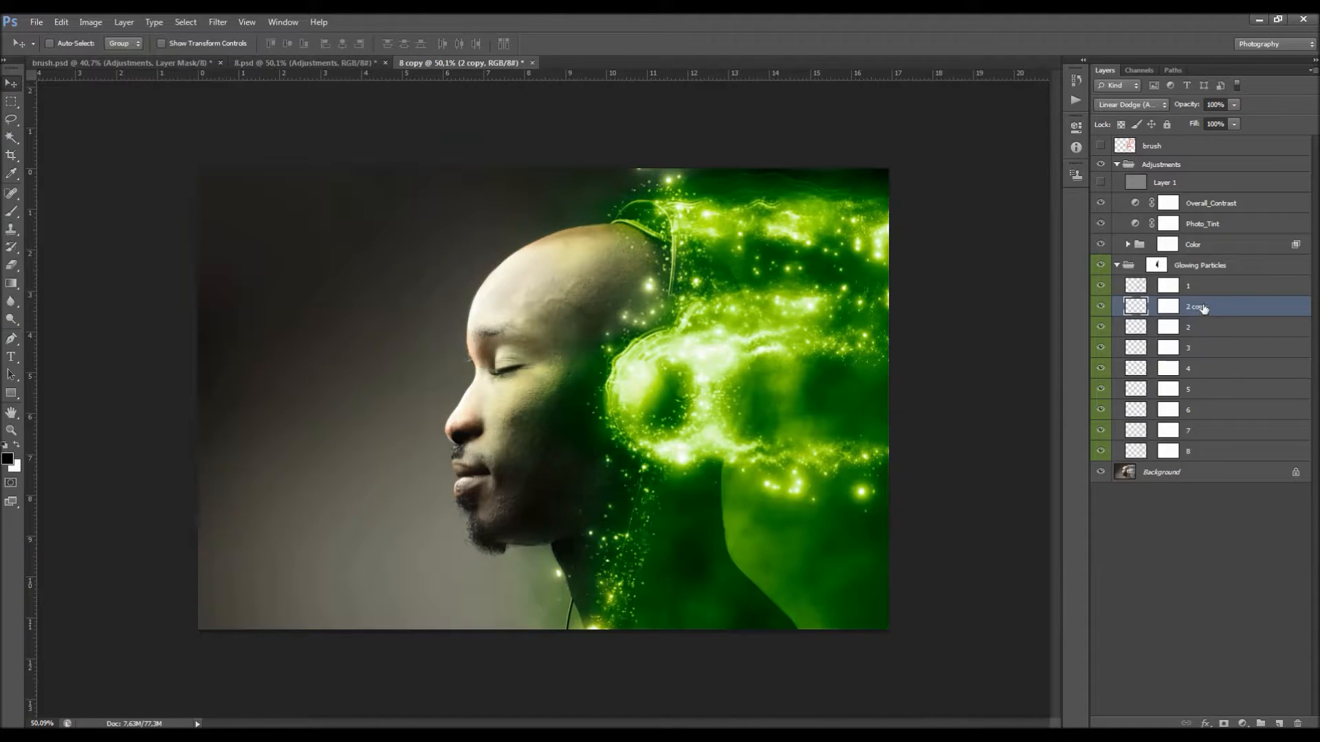
right_click(1214, 306)
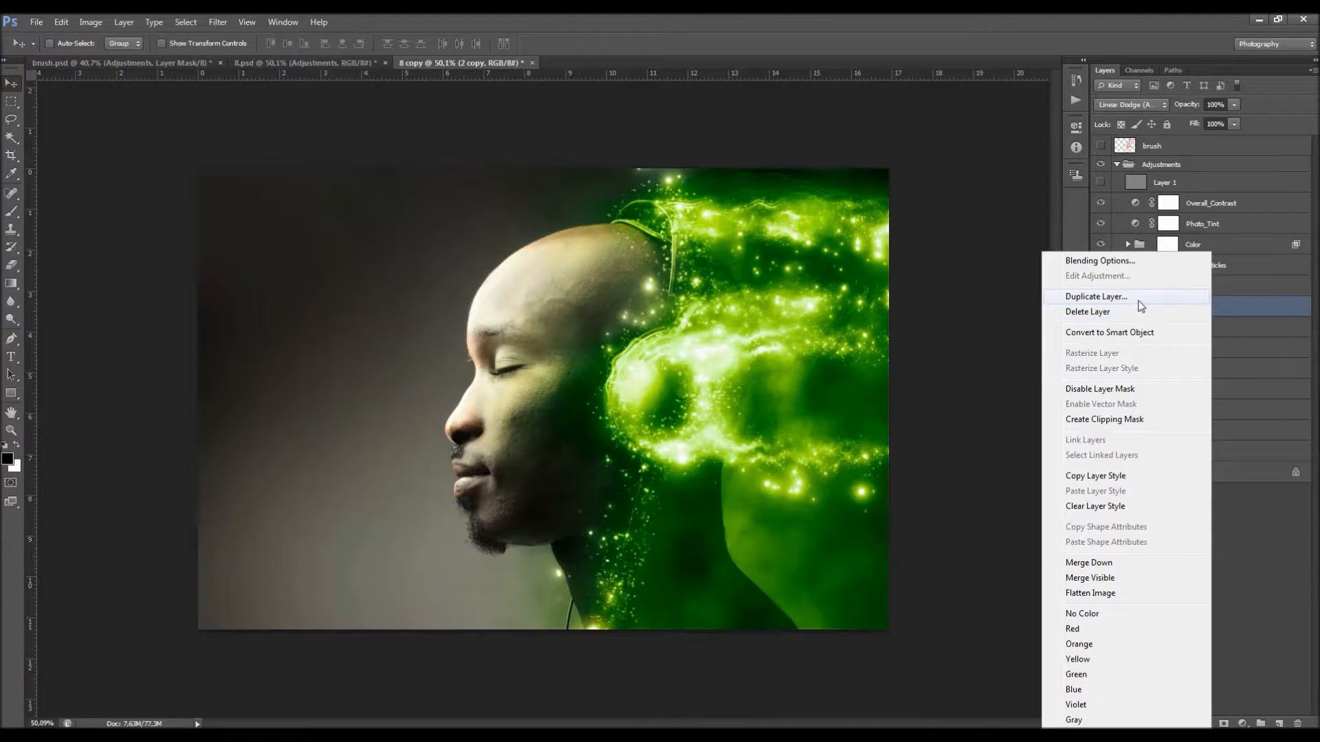
left_click(1203, 311)
left_click(690, 287)
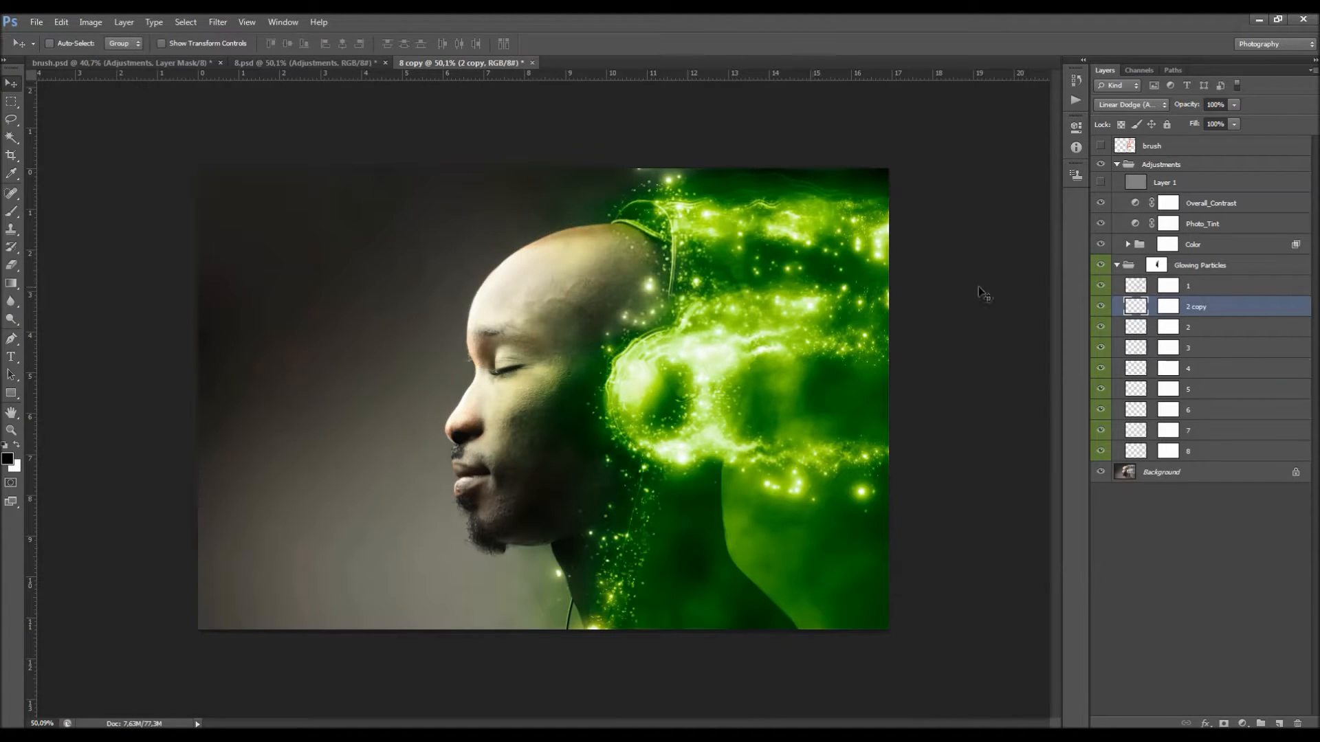
left_click(1169, 306)
left_click(1148, 311)
left_click_drag(787, 304, 765, 284)
key("Delete")
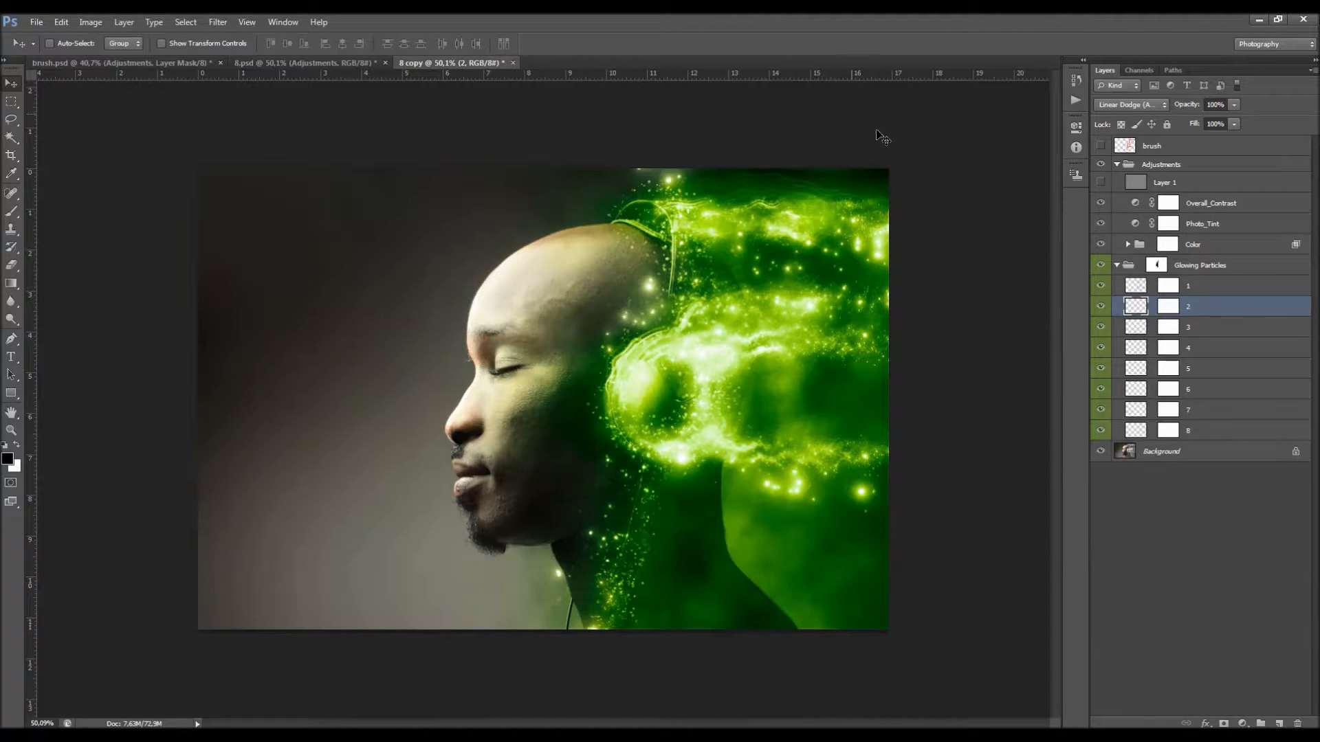
Step: Try duplicating the Glowing Particles group and shifting the copy over the streaks, undo it, and collapse the group
left_click(1219, 266)
key("ctrl+j")
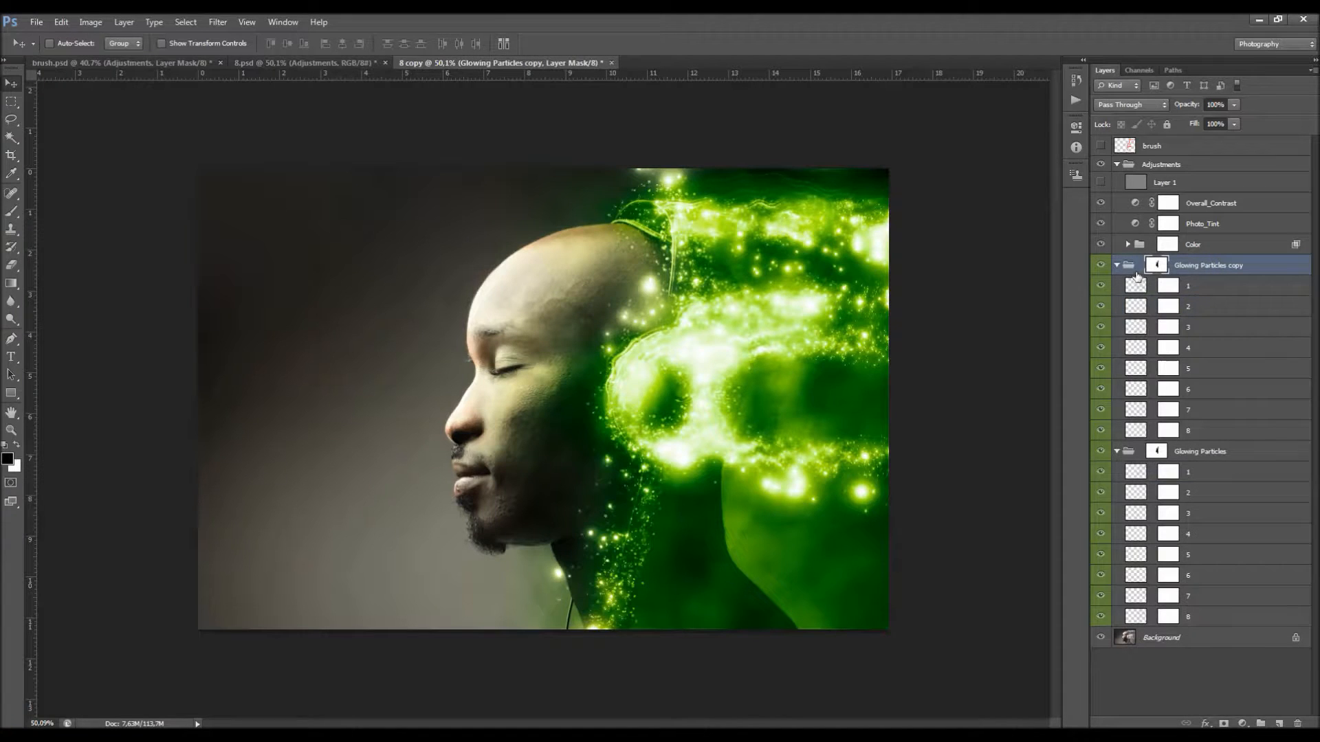
left_click(1125, 272)
left_click_drag(815, 269, 914, 245)
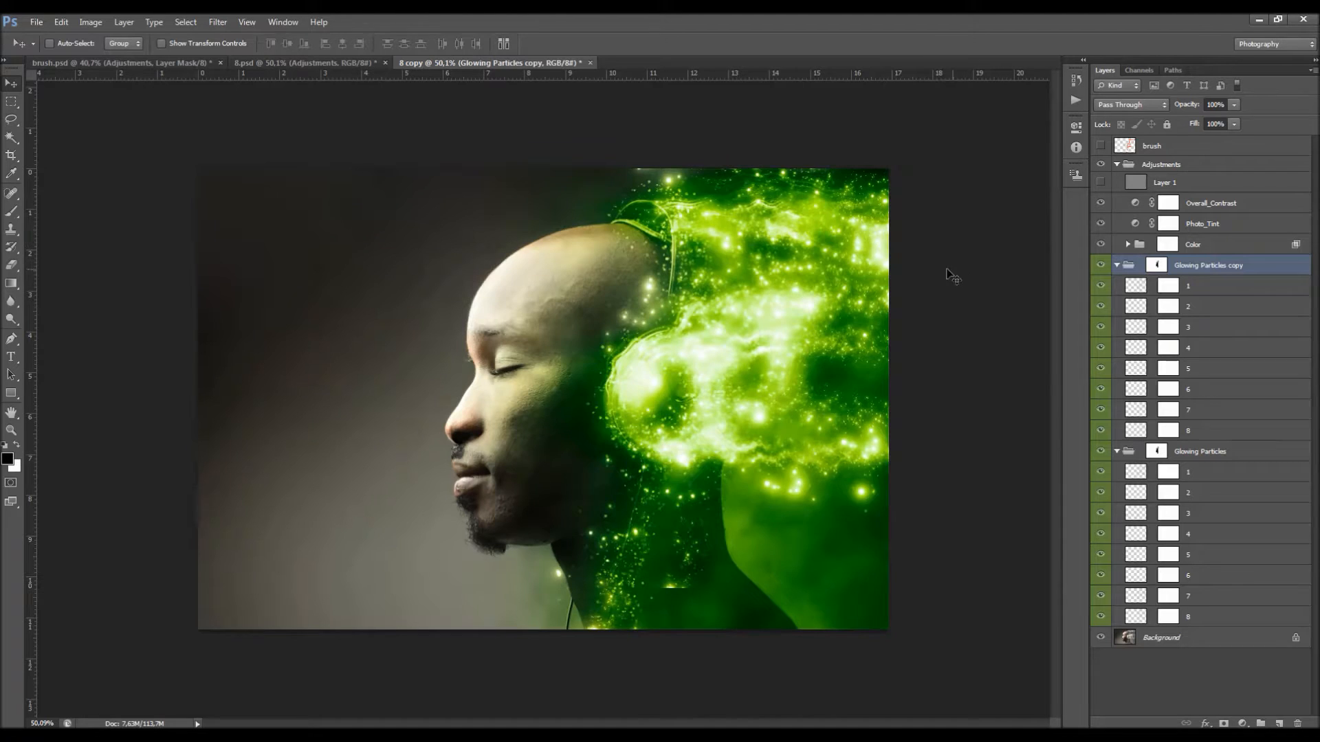
left_click_drag(803, 289, 818, 407)
key("ctrl+alt+z")
key("ctrl+alt+z")
key("ctrl+alt+z")
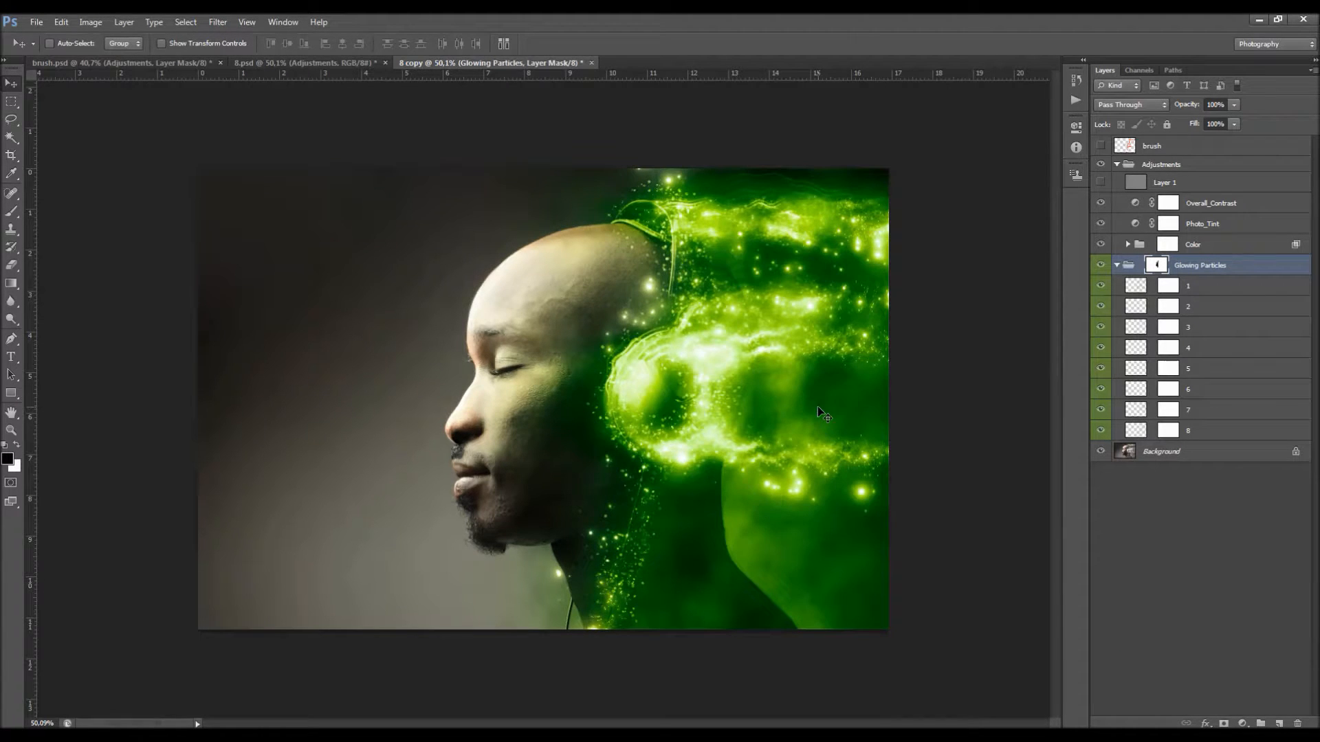
left_click(1118, 265)
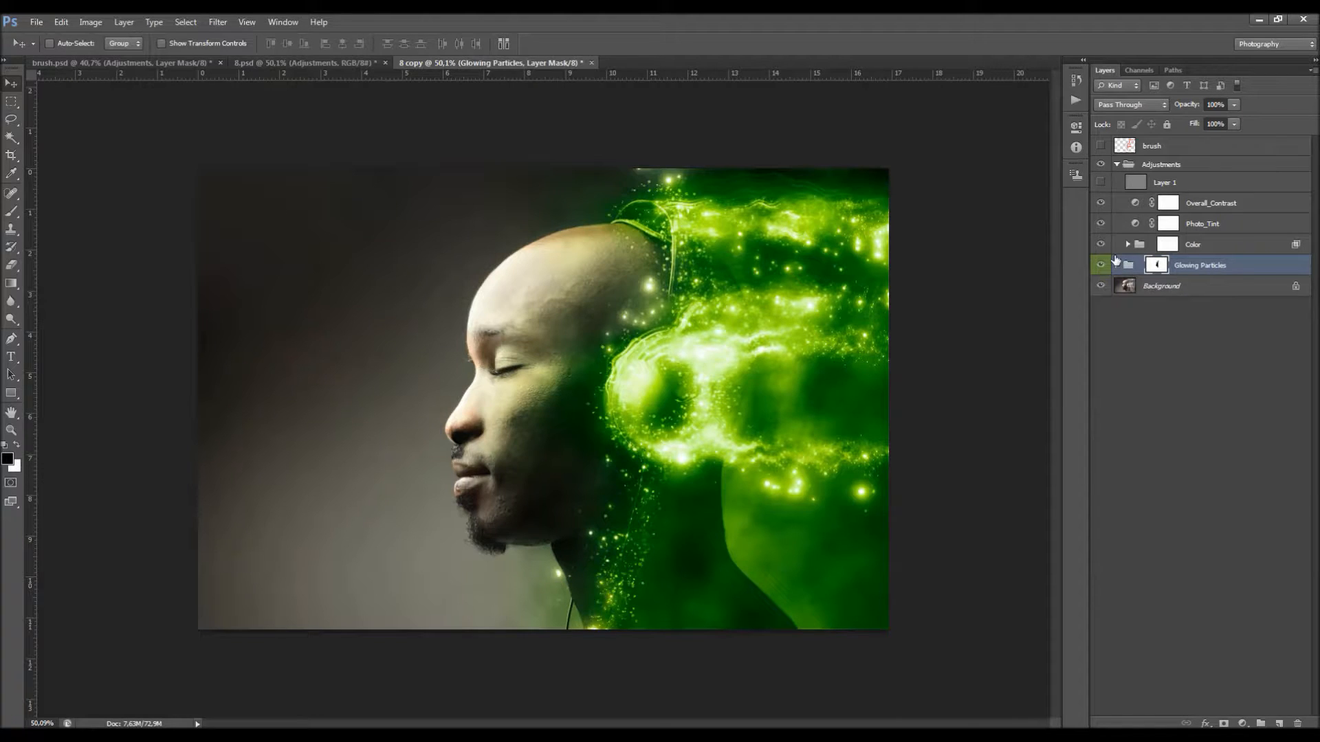
Step: Preview Color_1 through Color_6 in the Color group one at a time and switch back to the green Color_4 layer
left_click(1128, 245)
left_click(1105, 327)
left_click(1104, 326)
left_click(1101, 310)
left_click(1102, 309)
left_click(1102, 289)
left_click(1101, 286)
left_click(1101, 266)
left_click(1100, 265)
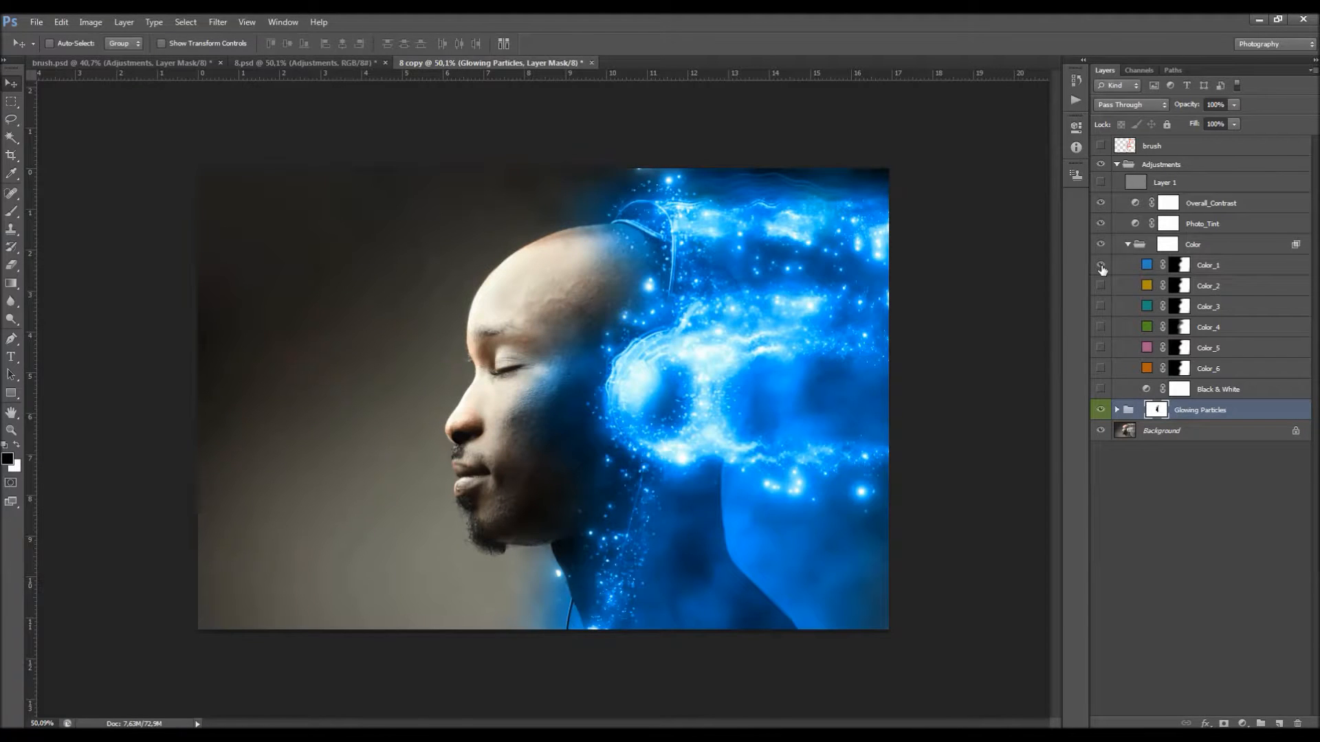
left_click(1100, 265)
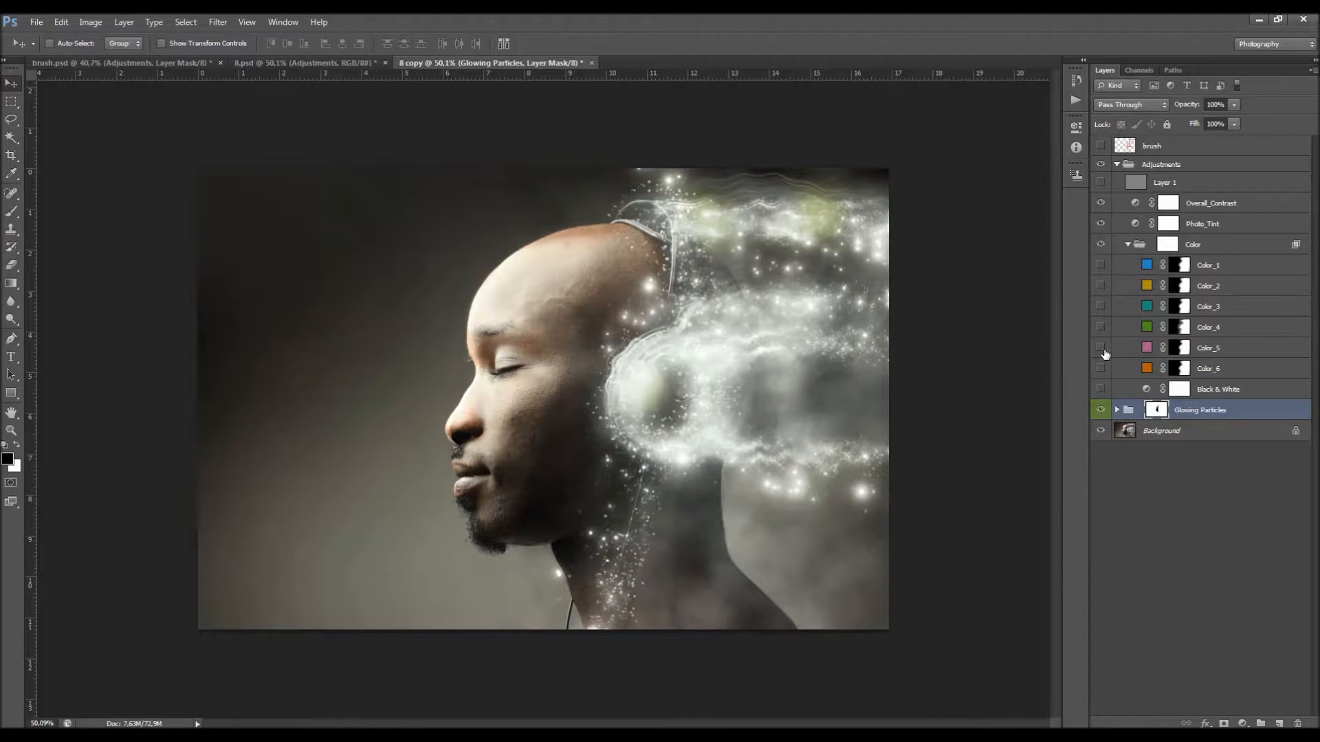
left_click(1100, 348)
left_click(1101, 348)
left_click(1101, 368)
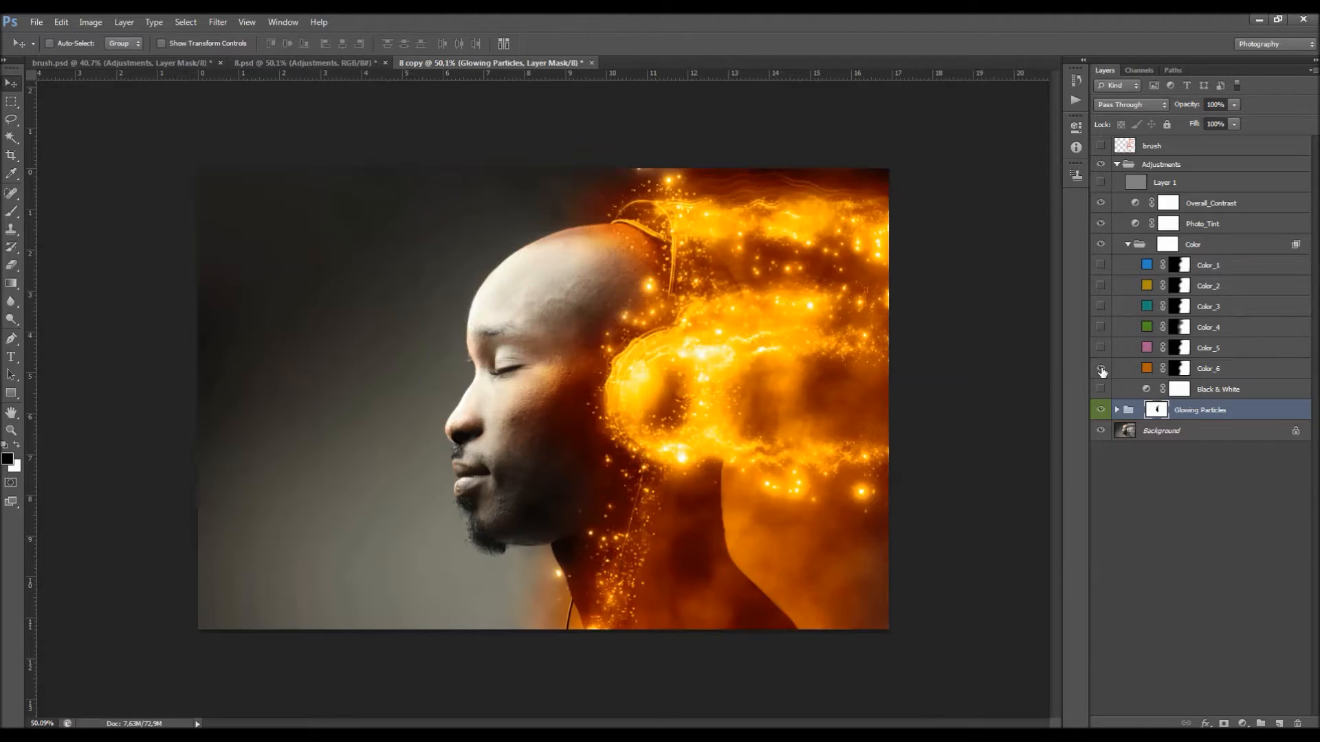
left_click(1100, 369)
left_click(1101, 327)
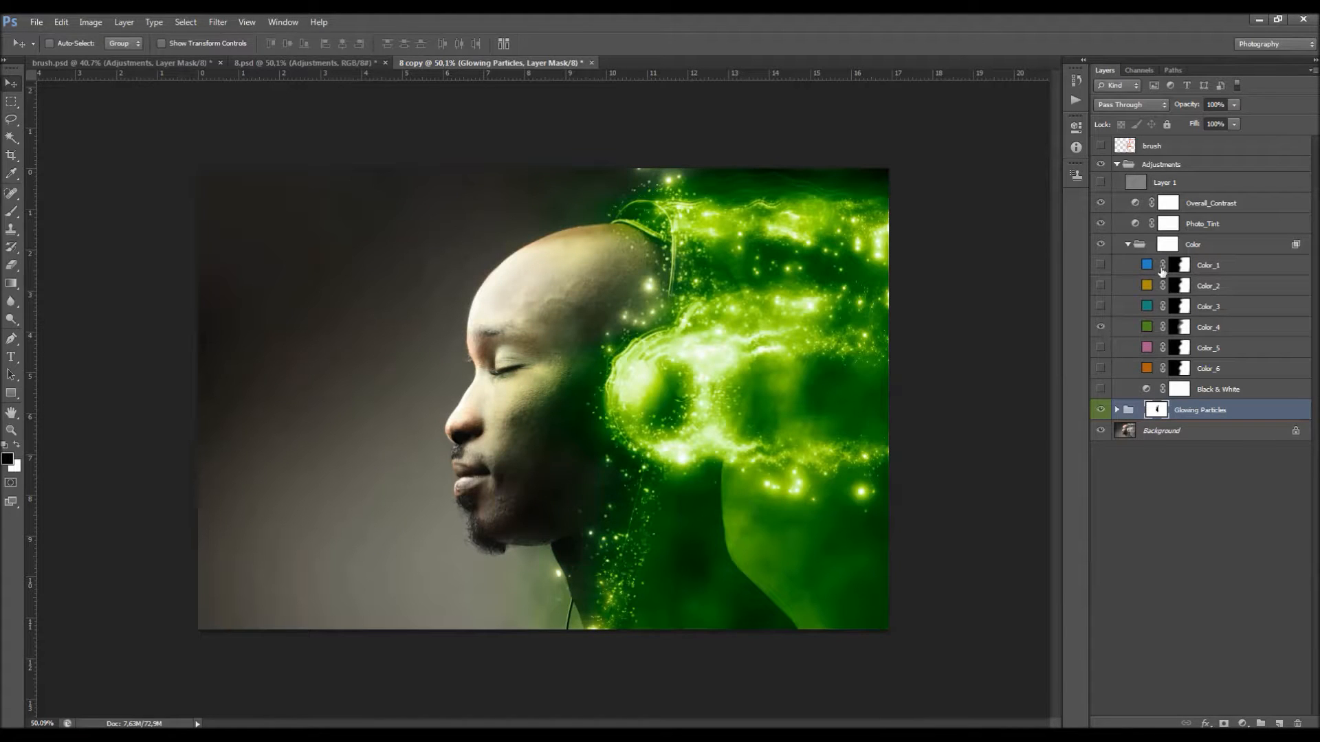
left_click(1127, 244)
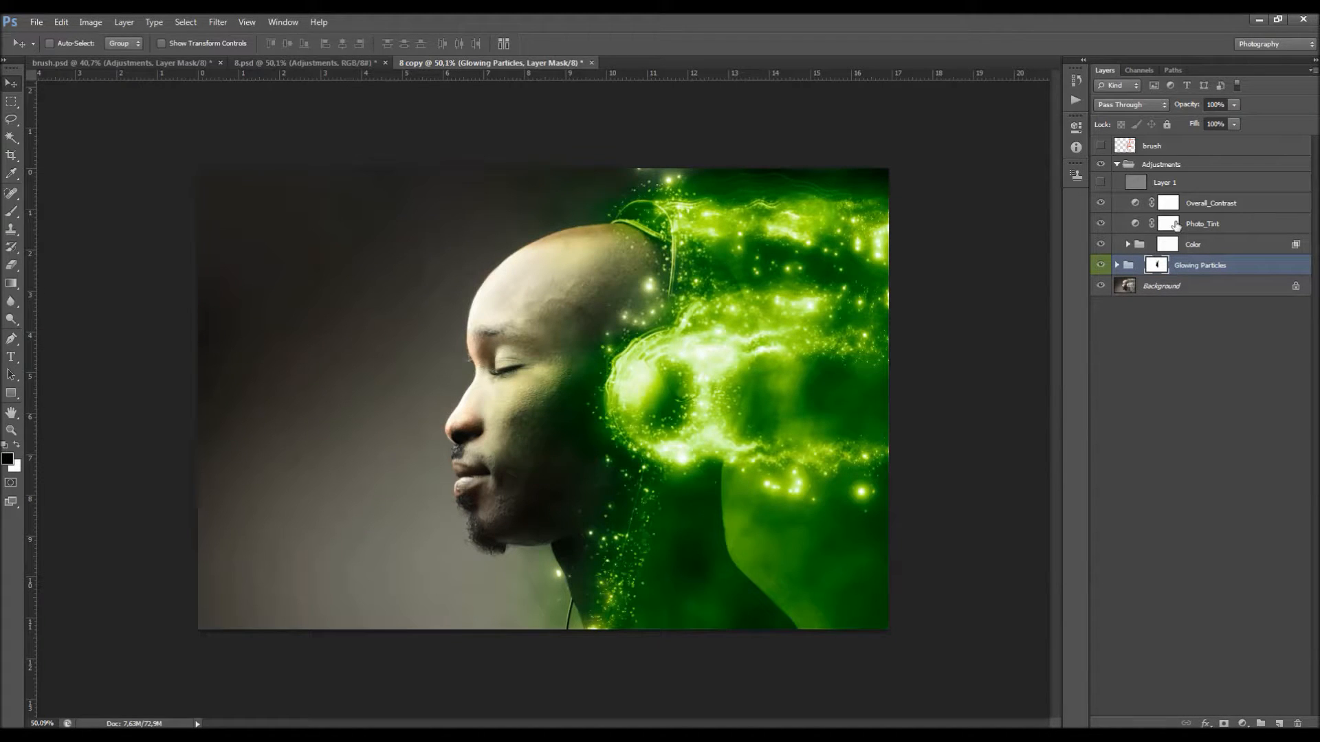
Step: Inspect the photo filter settings of the Photo_Tint layer and select the Overall_Contrast layer
double_click(1135, 224)
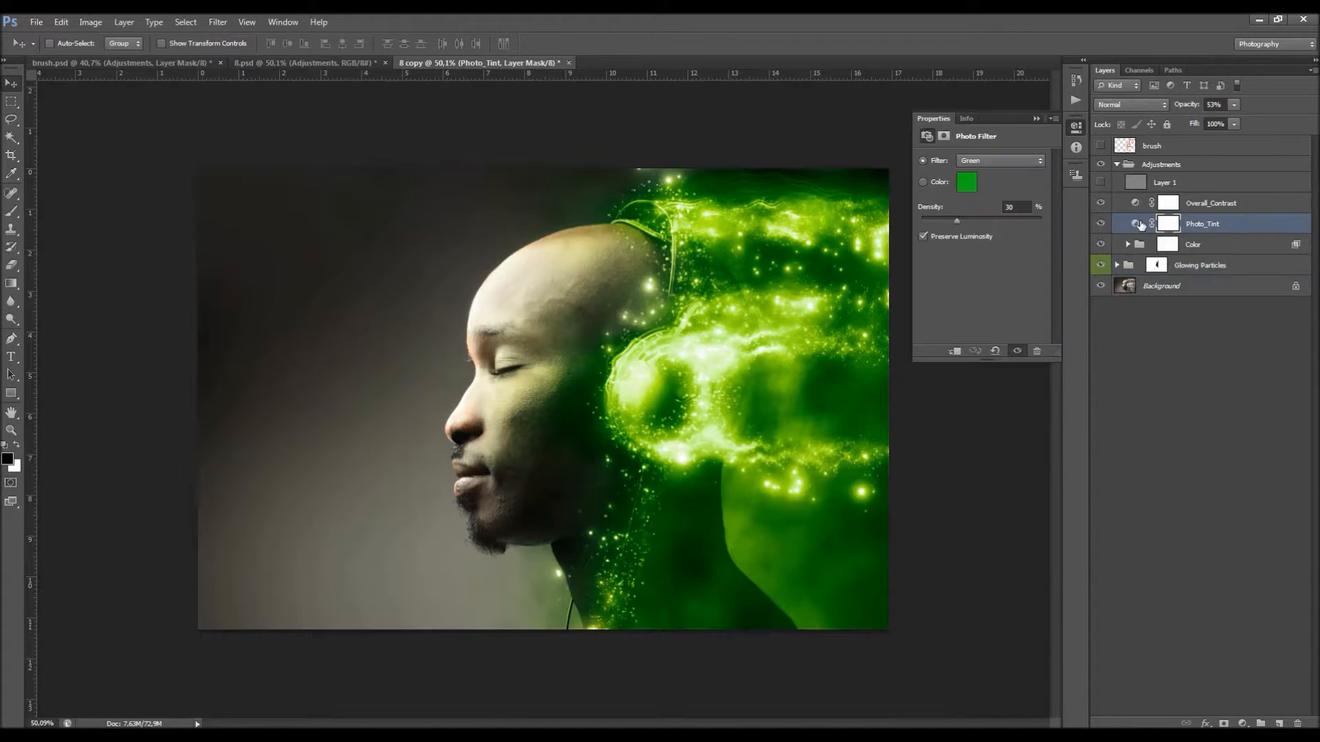
left_click(1036, 119)
left_click(1220, 205)
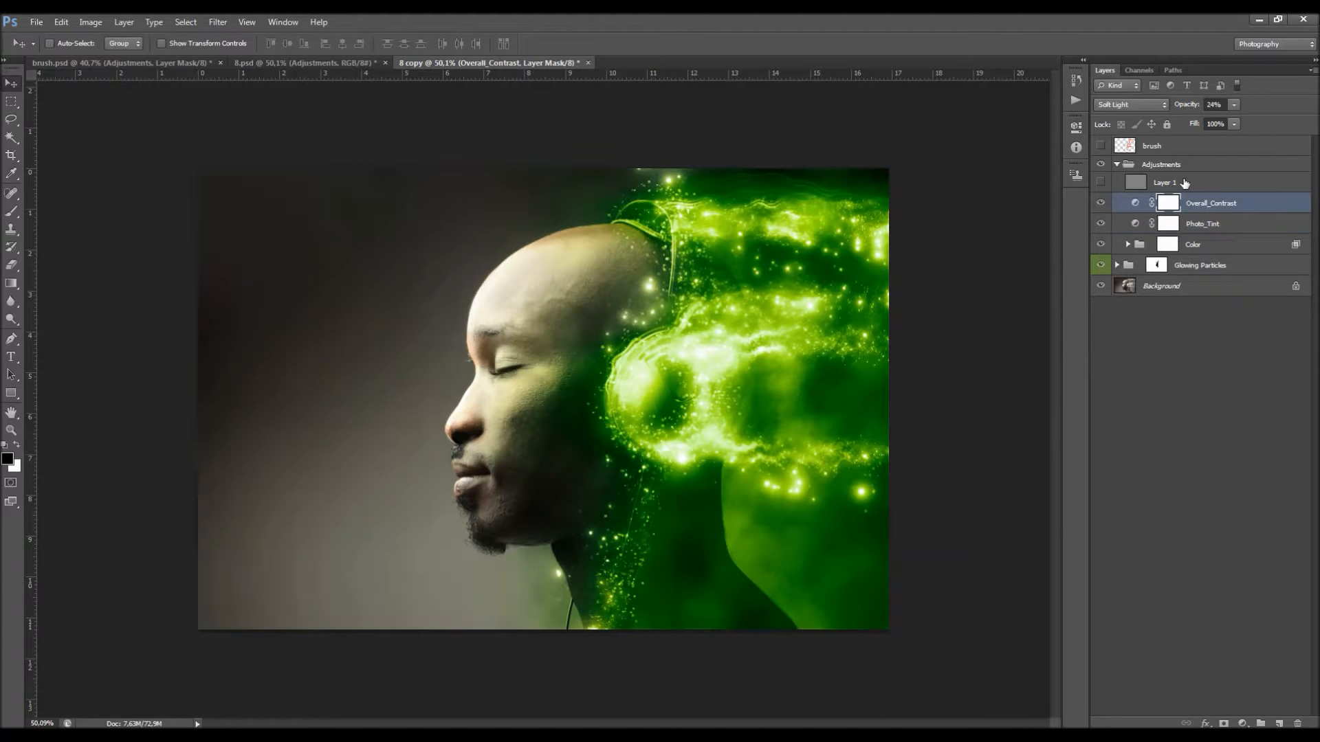
Step: Replace the old Layer 1 with a new empty layer above Overall_Contrast and fill it with the merged image using Apply Image
left_click(1184, 182)
left_click_drag(1278, 721, 1297, 723)
left_click(1279, 723)
left_click(84, 21)
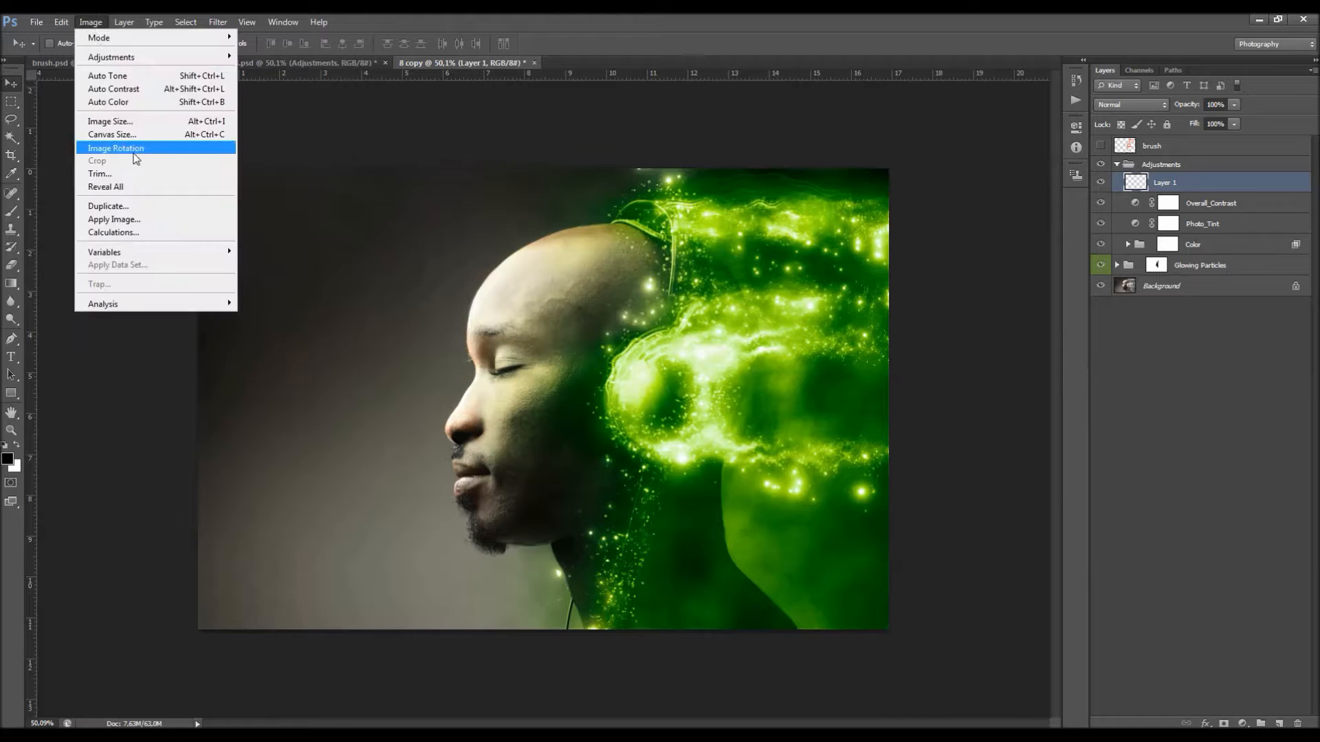
left_click(153, 219)
key("Return")
Step: Run the High Pass filter on Layer 1 with a radius of 2.0 pixels
left_click(218, 22)
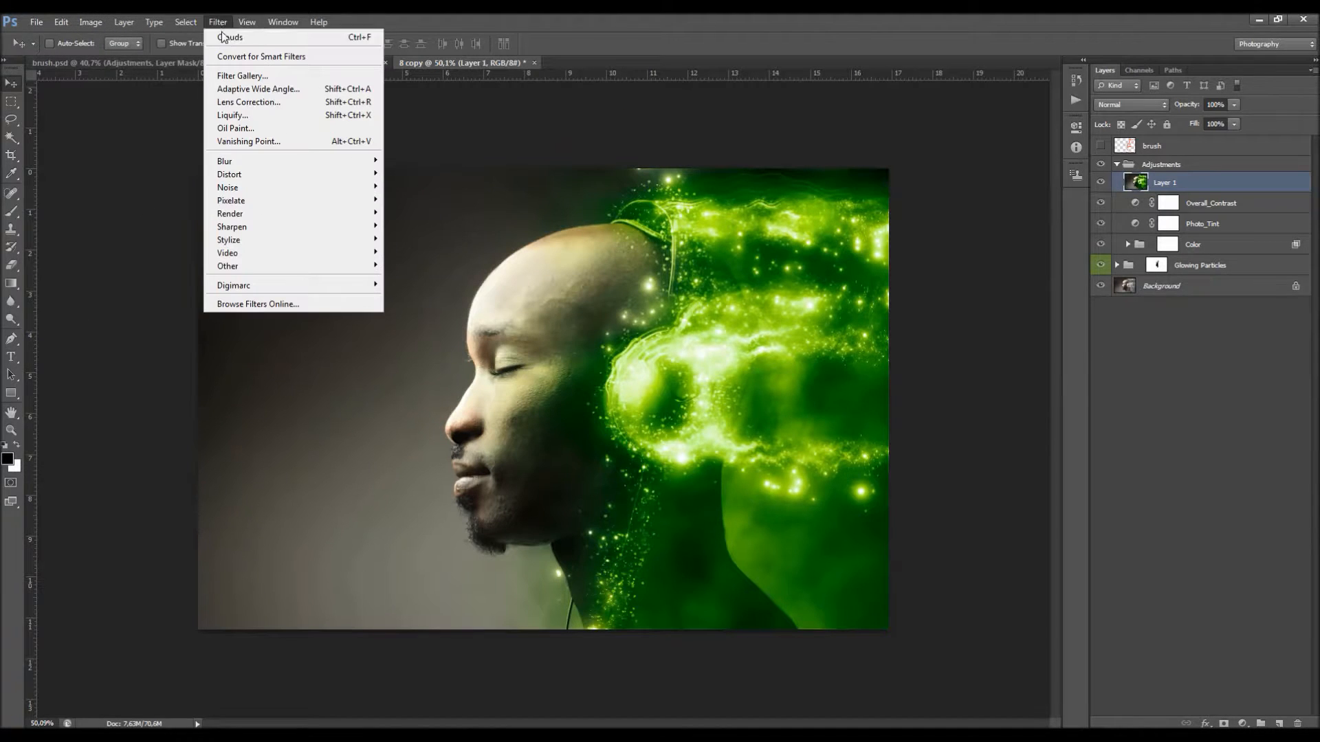
mouse_move(330, 266)
left_click(413, 278)
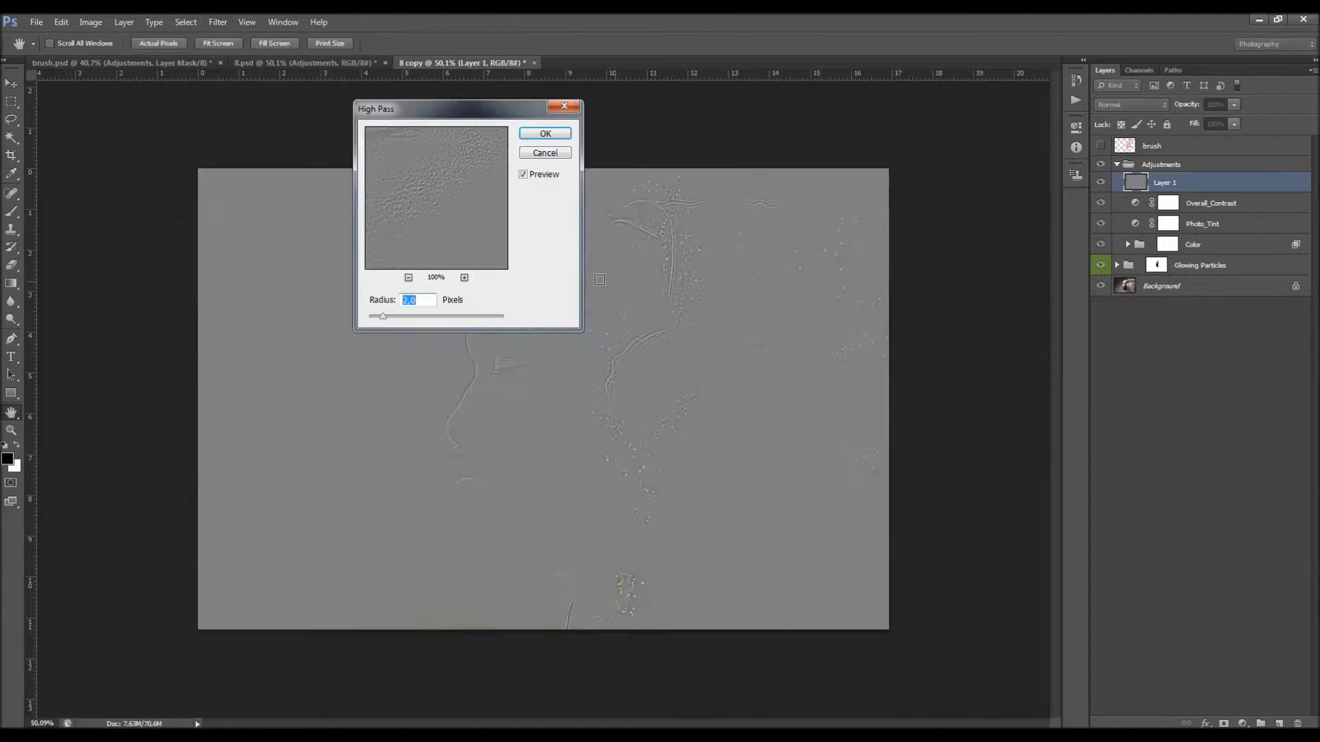
key("Return")
Step: Sharpen the portrait by setting Layer 1 to Vivid Light blending at 70% opacity
left_click(1131, 105)
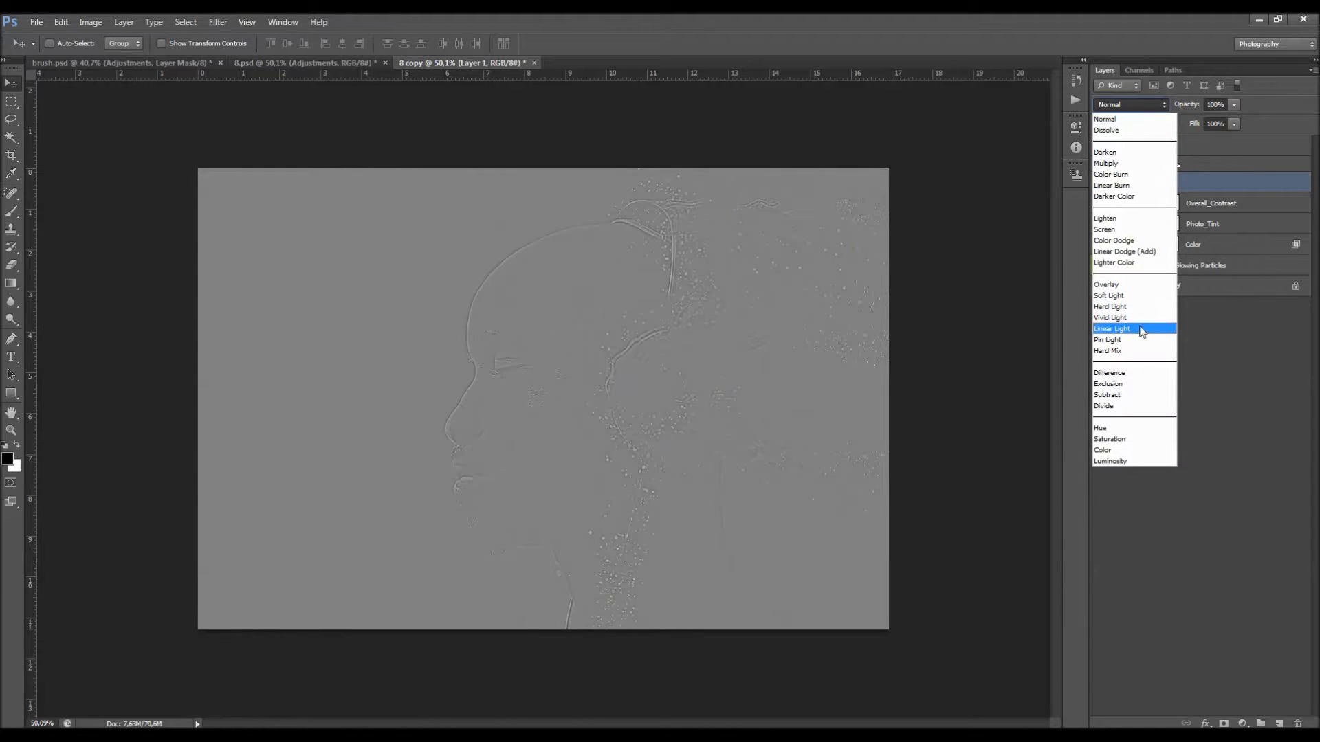
left_click(1137, 318)
type("70")
key("Return")
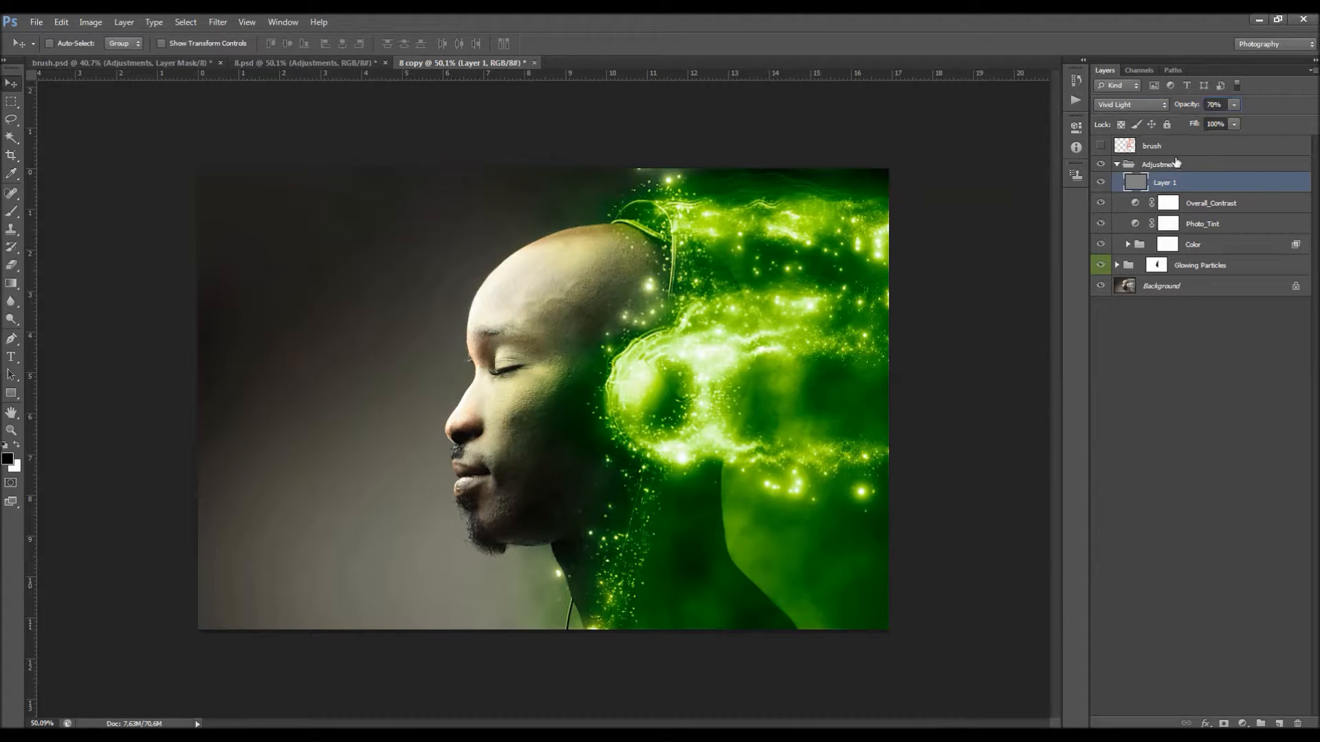
scroll(792, 390, "up", 1)
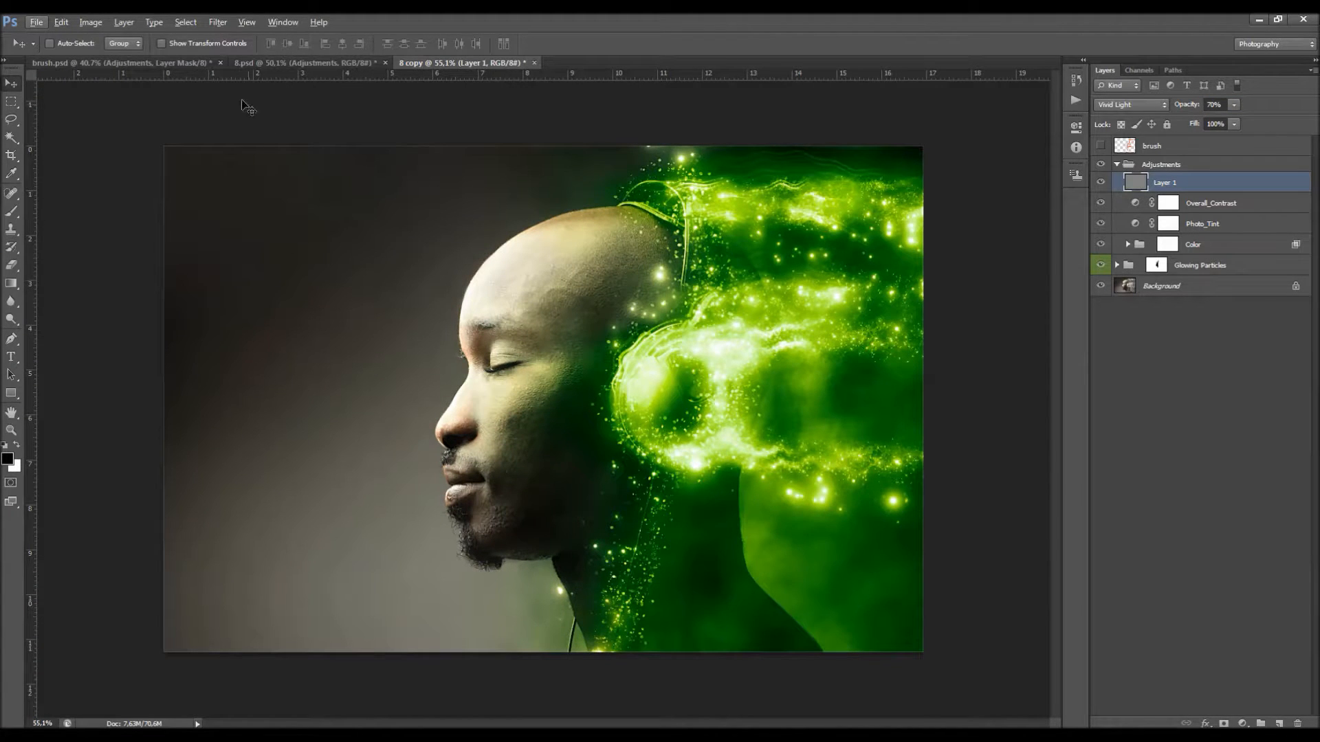
Step: Duplicate brush.psd as brush copy and delete the merged, masked Adjustments layer from the copy
left_click(169, 64)
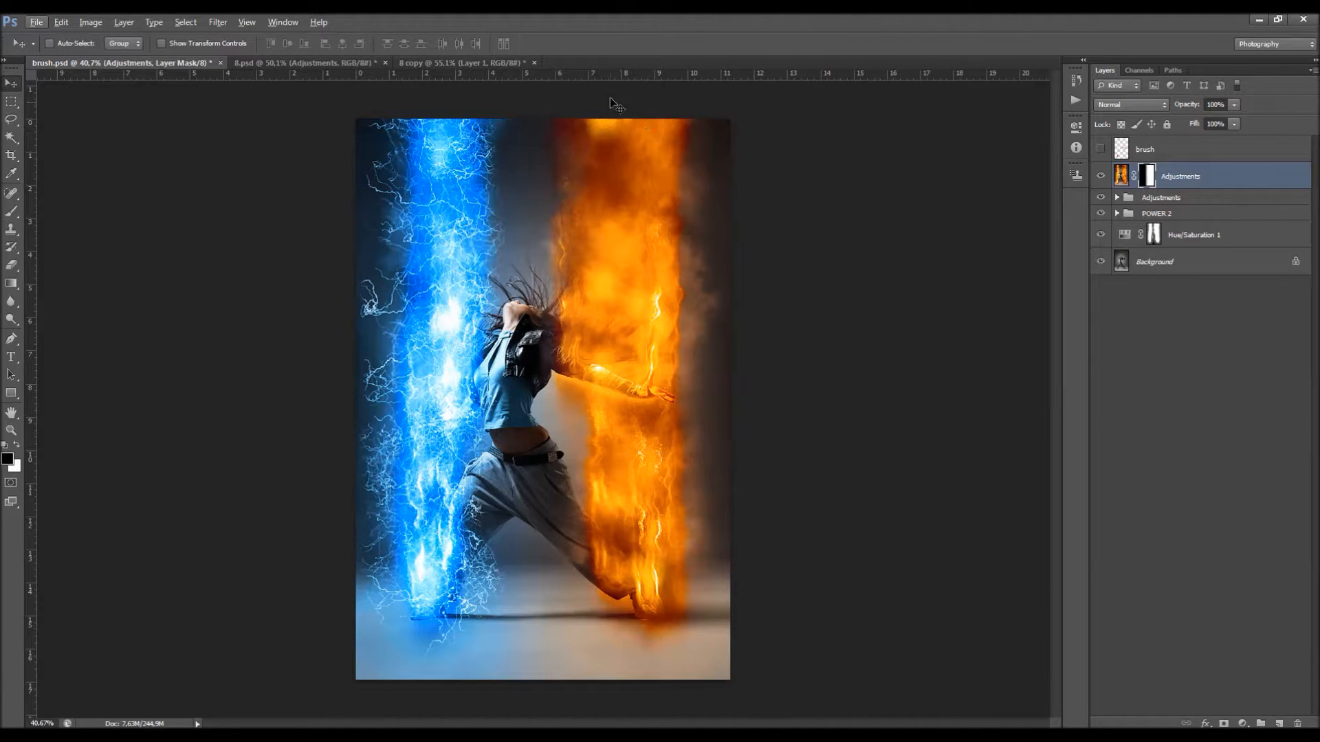
left_click(90, 22)
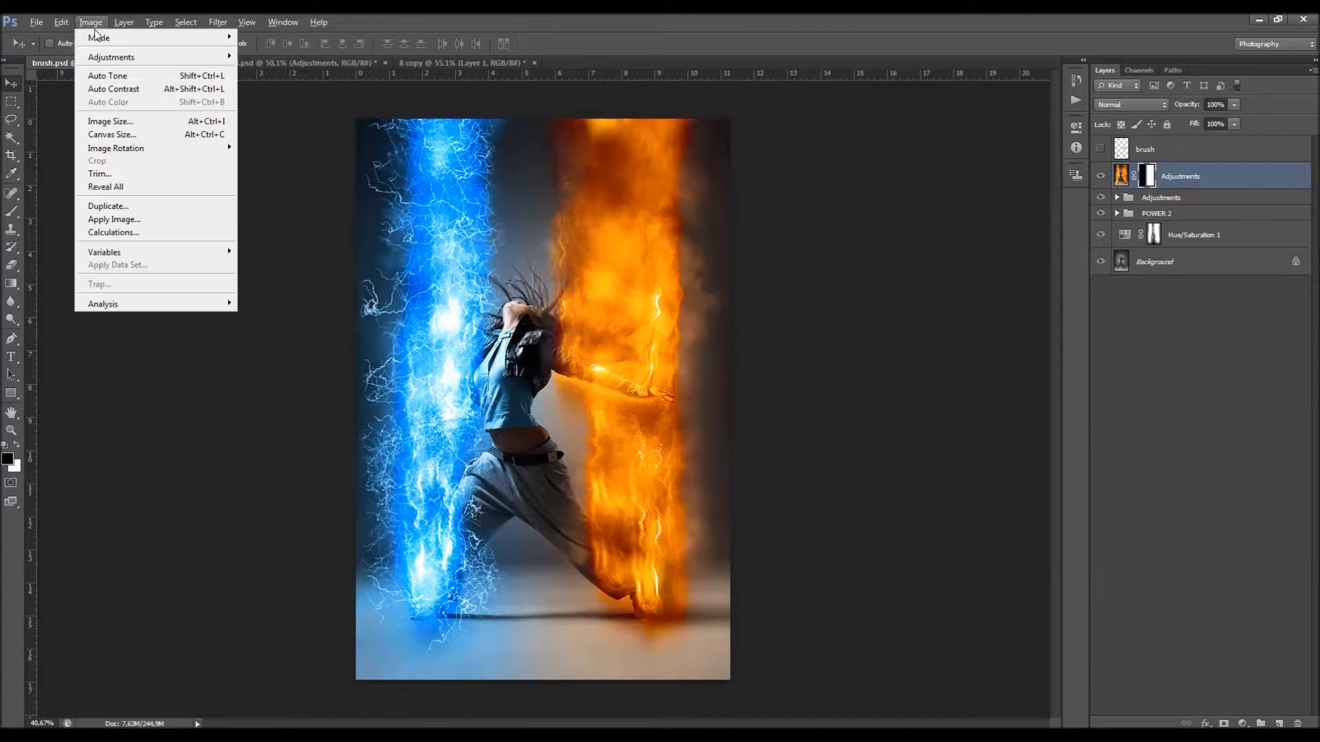
left_click(124, 208)
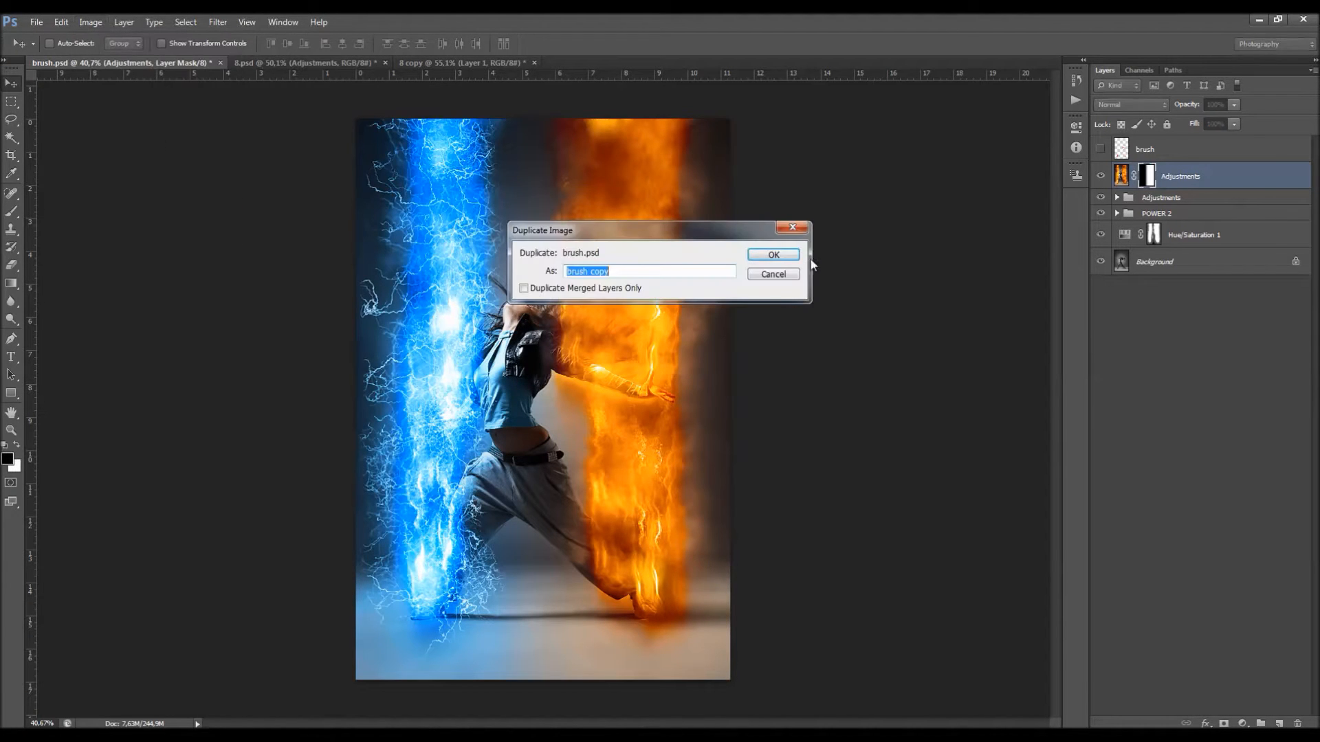
left_click(788, 254)
key("Delete")
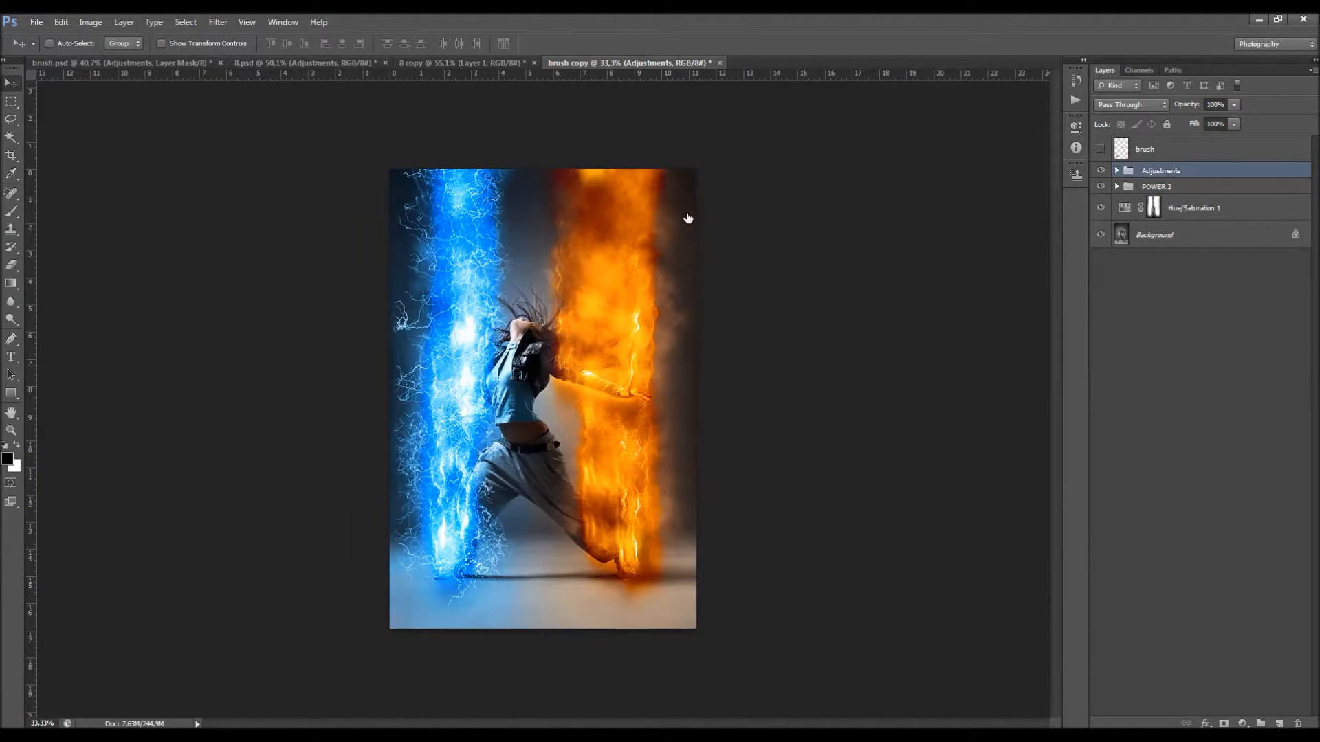
scroll(583, 249, "up", 4, "alt")
Step: Hide the Lightings group inside the POWER 2 group and expand the Textures group
left_click(1118, 187)
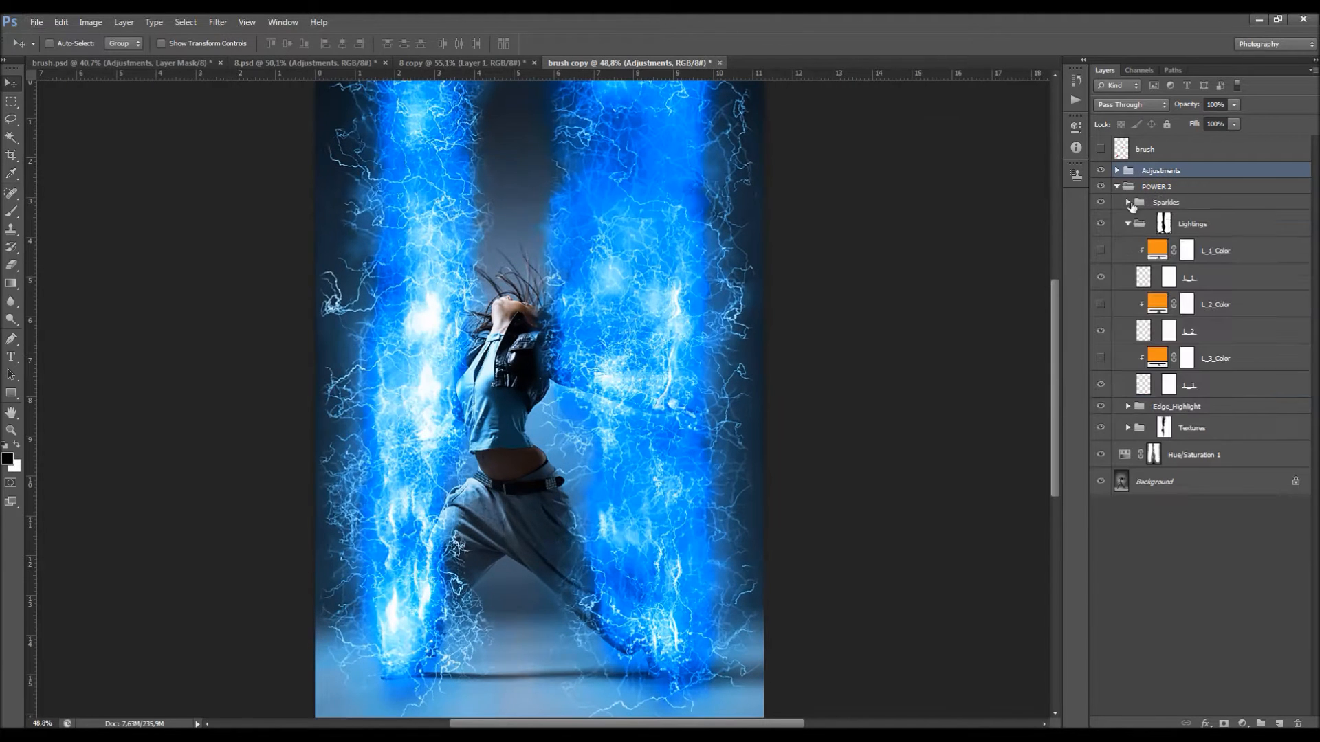
left_click(1127, 223)
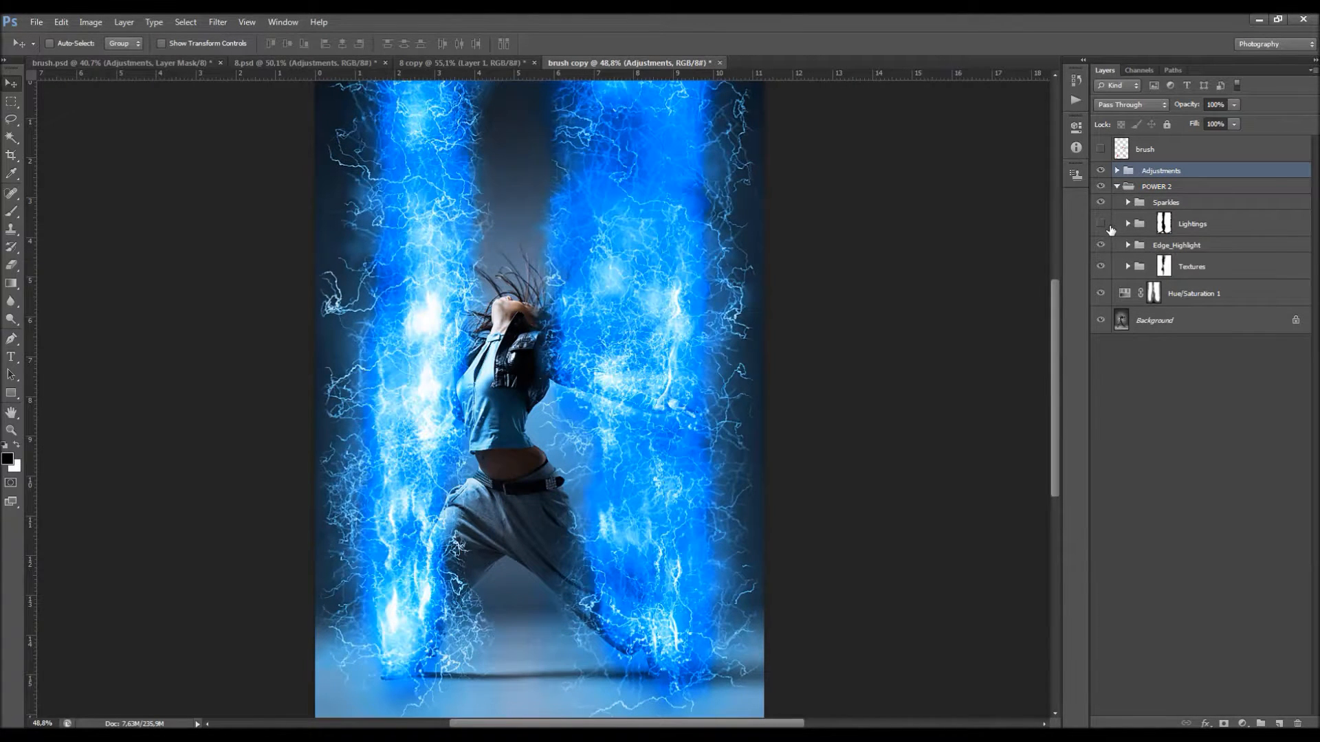
left_click(1115, 170)
left_click(1118, 182)
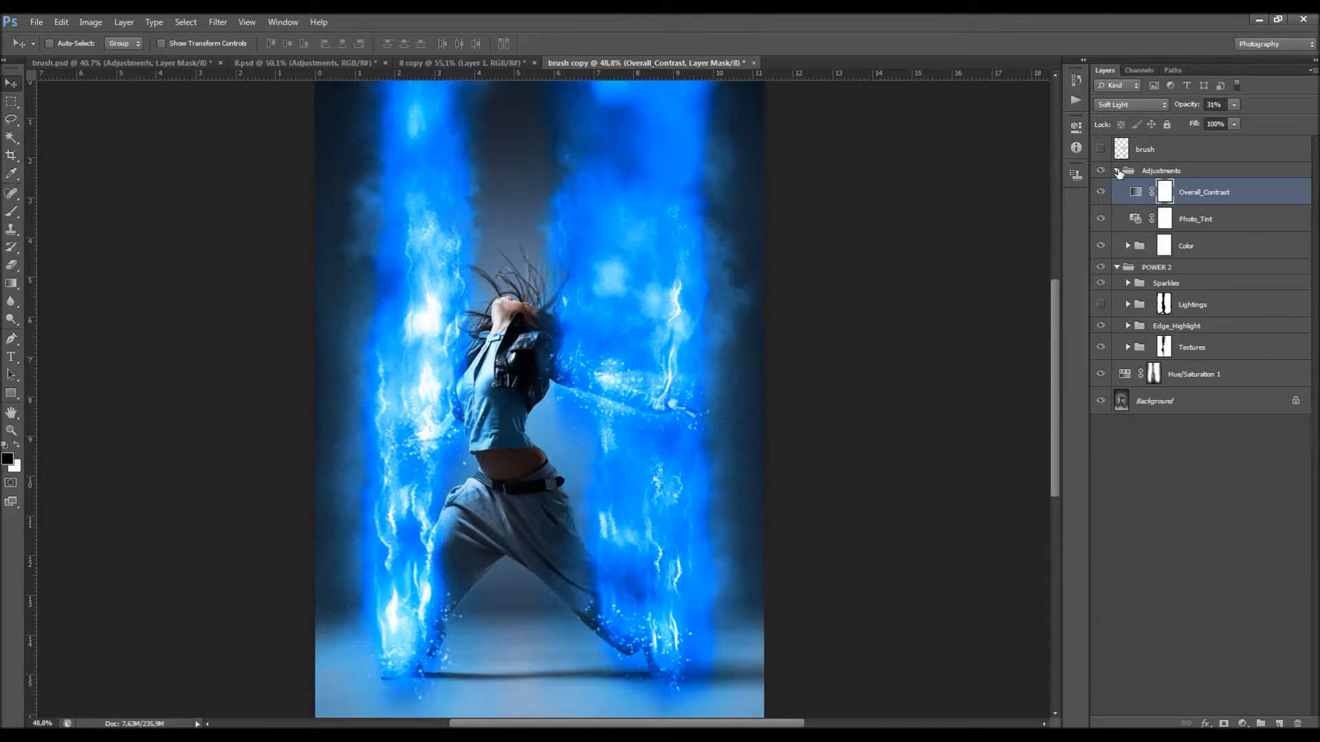
left_click(1117, 170)
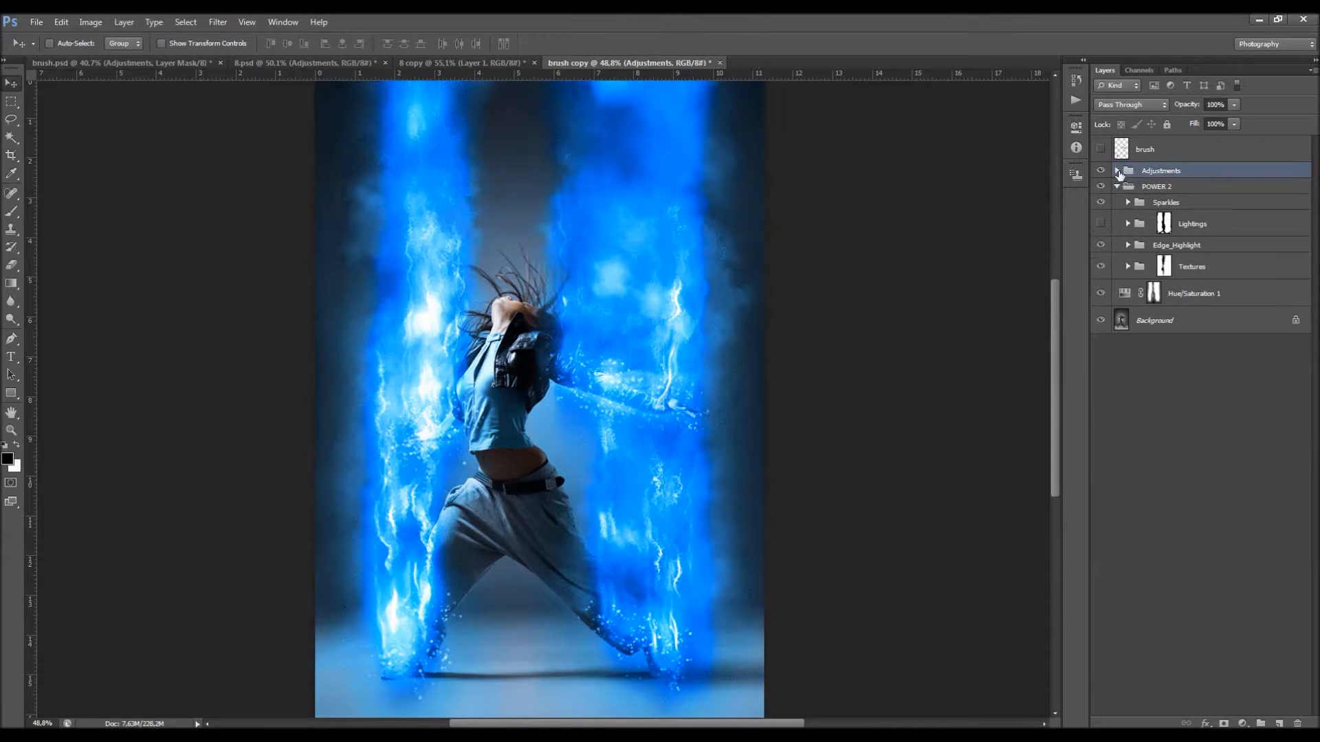
left_click(1128, 267)
scroll(1169, 288, "down", 3)
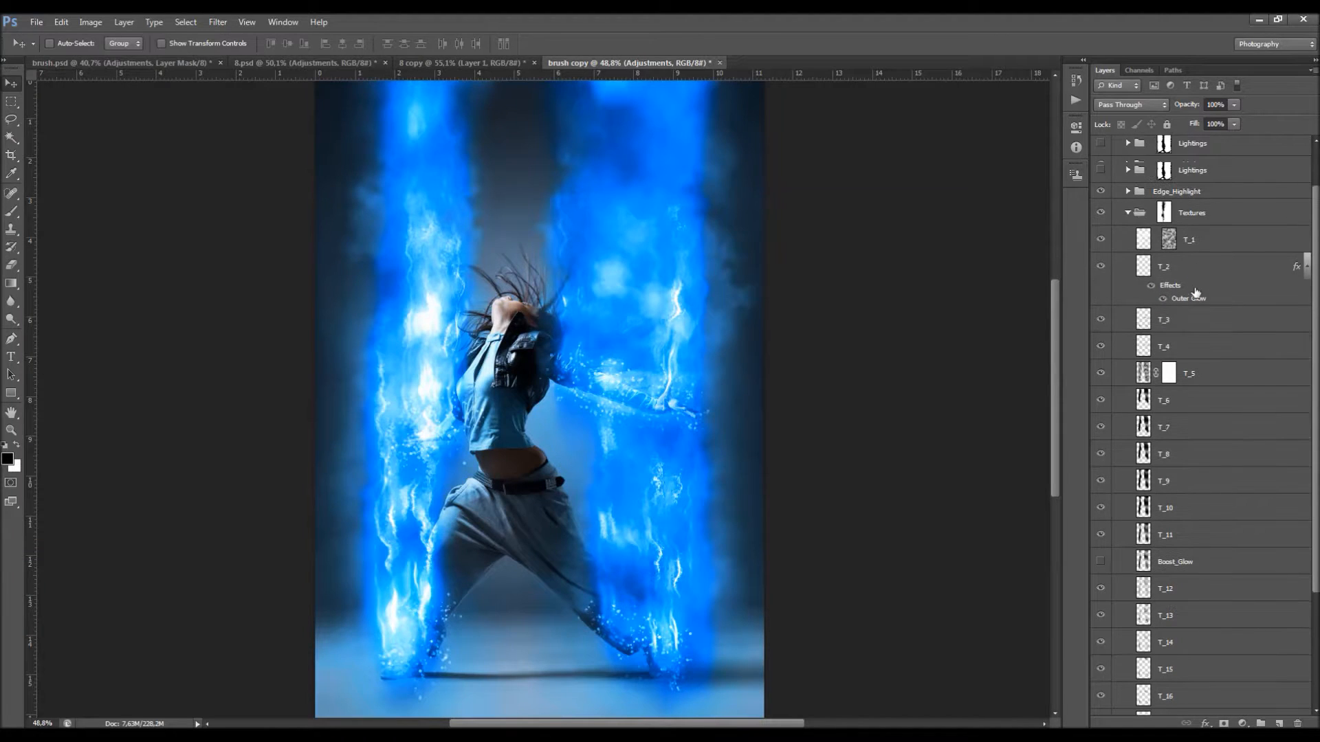
scroll(1184, 294, "up", 2)
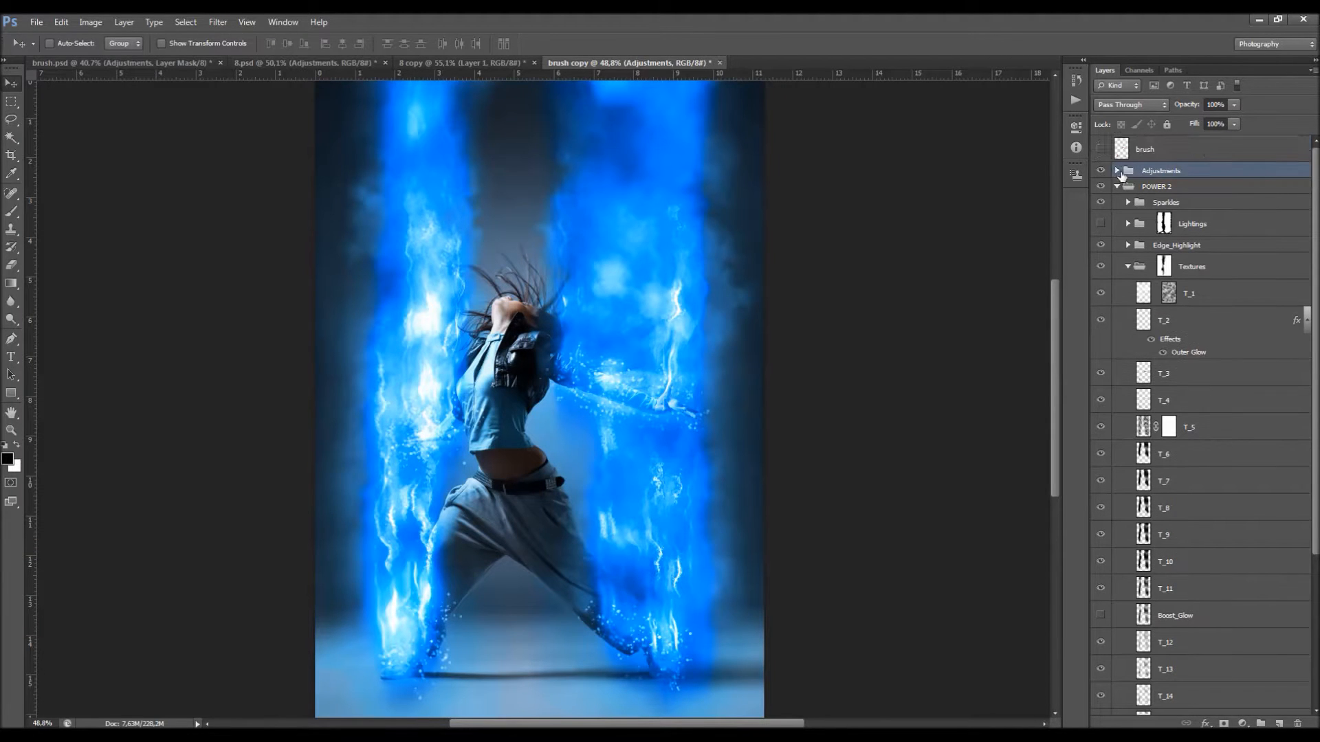
Step: Make the orange Color_6 layer visible in the Color group of the Adjustments
left_click(1117, 170)
left_click(1134, 245)
left_click(1128, 246)
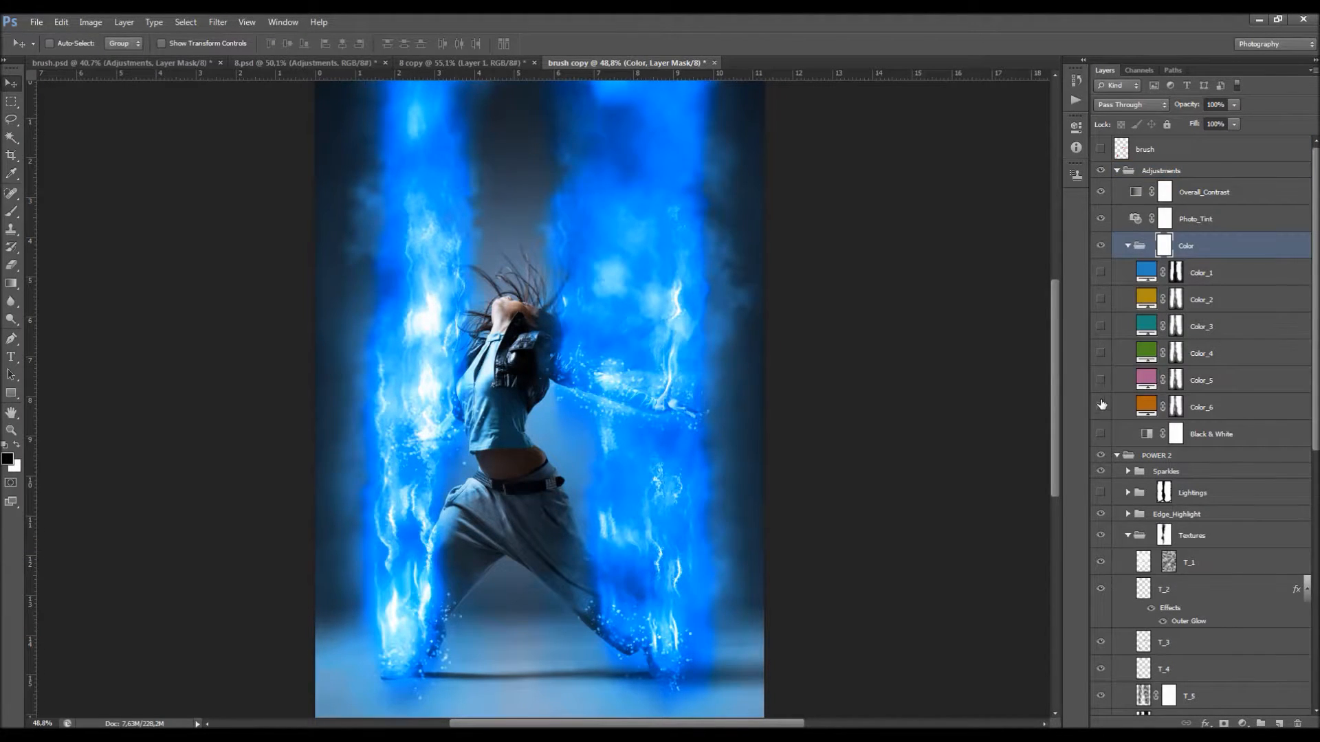
left_click(1101, 406)
left_click(1128, 246)
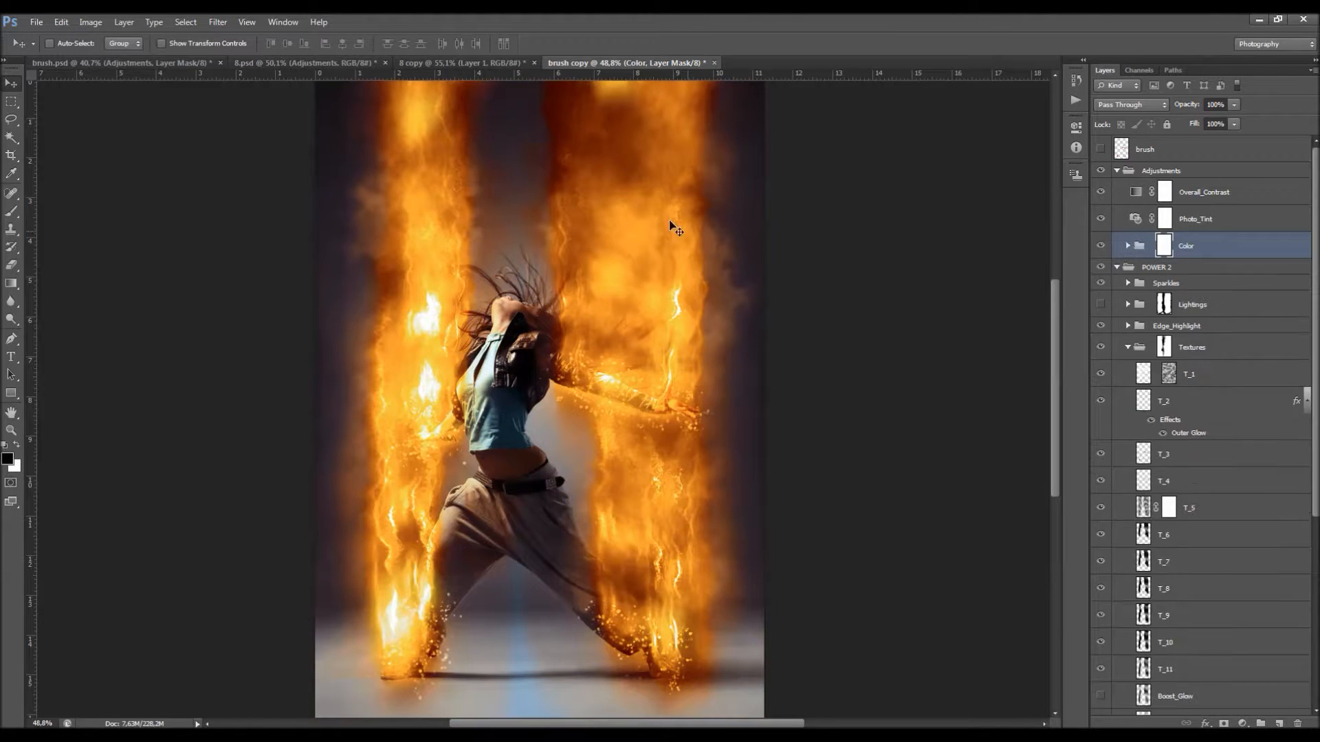
Step: Set the Photo_Tint layer's photo filter to Warming Filter (85)
scroll(1172, 324, "down", 5)
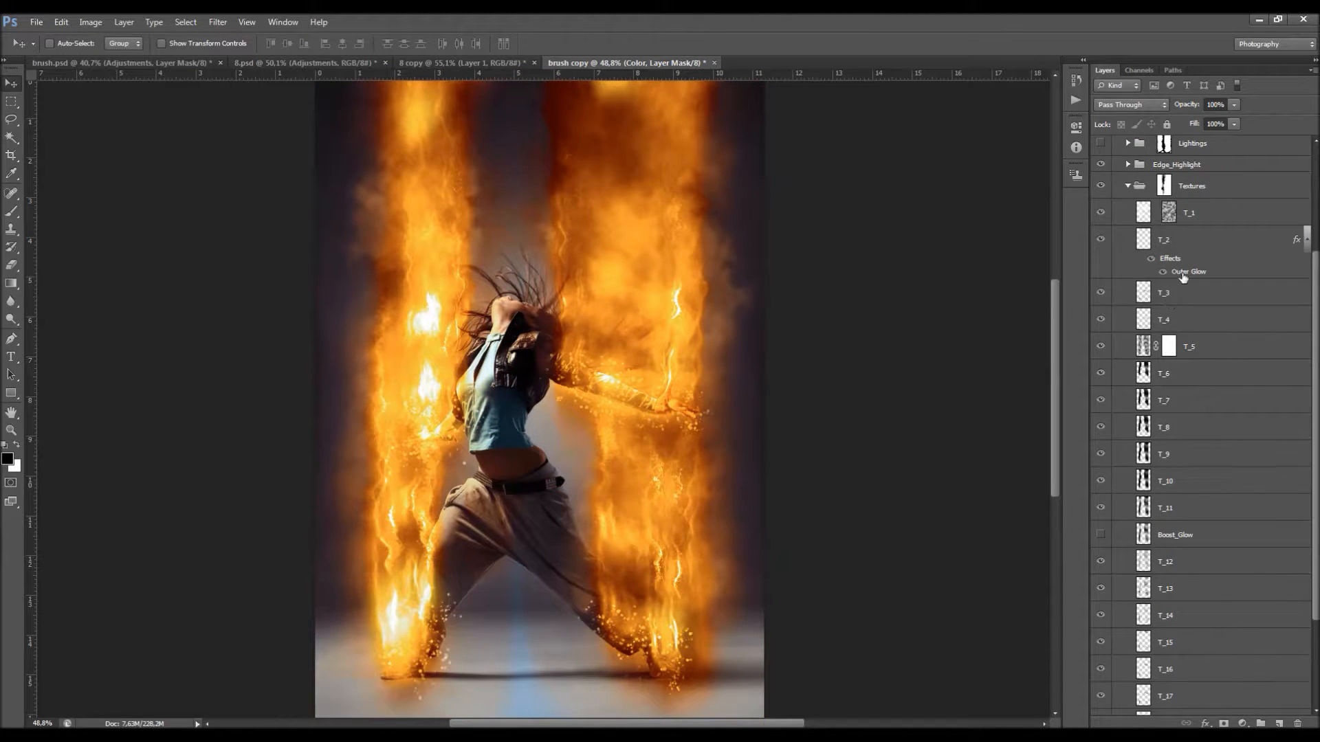
scroll(1182, 277, "up", 5)
double_click(1139, 220)
left_click(974, 162)
left_click(986, 174)
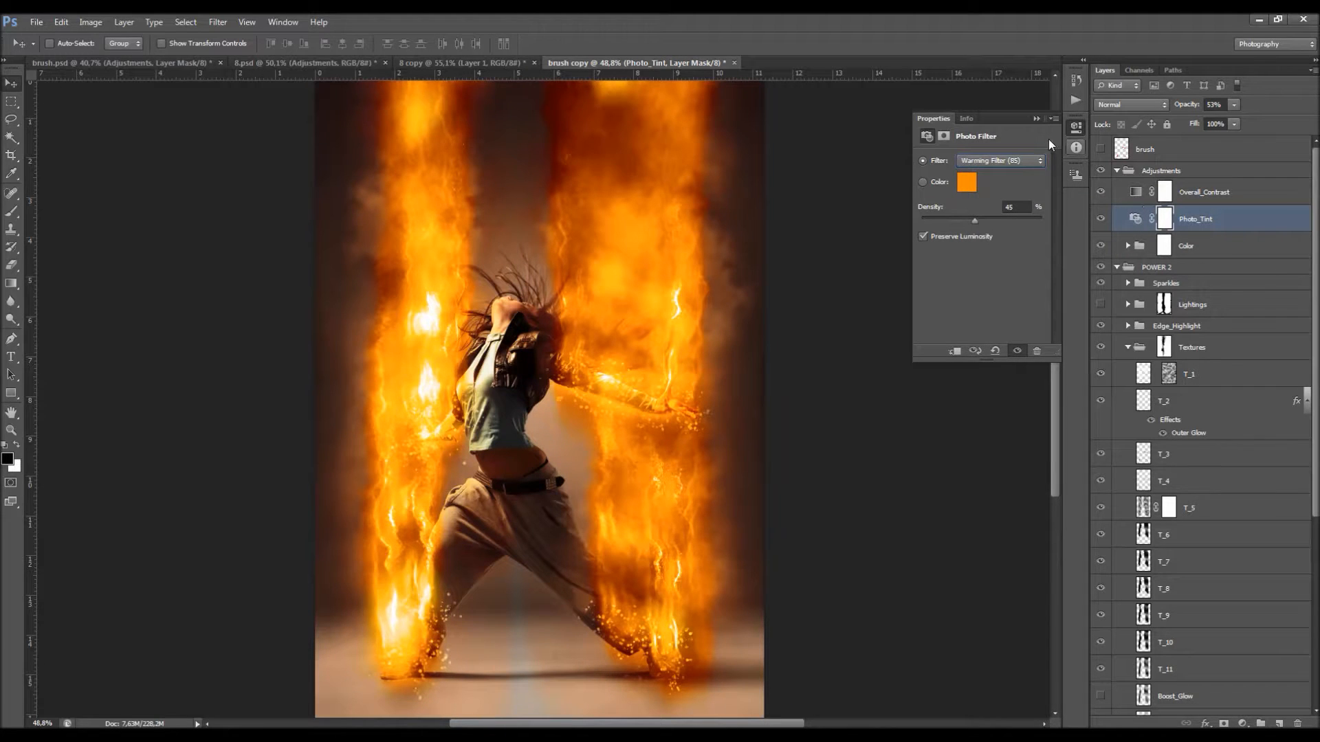
left_click(1035, 120)
Step: Change the Outer Glow color of the T_2 texture layer to red (#e62929)
double_click(1197, 434)
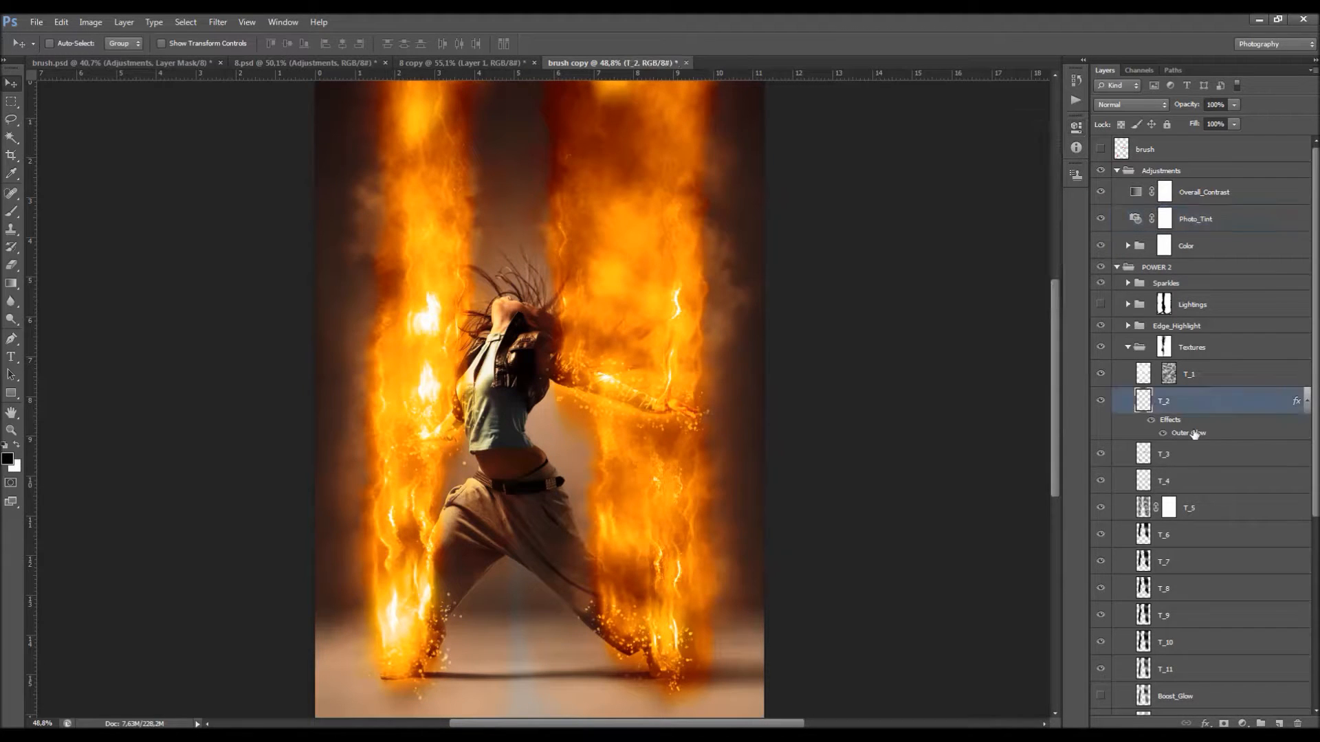
left_click(1010, 365)
left_click_drag(997, 359, 1000, 271)
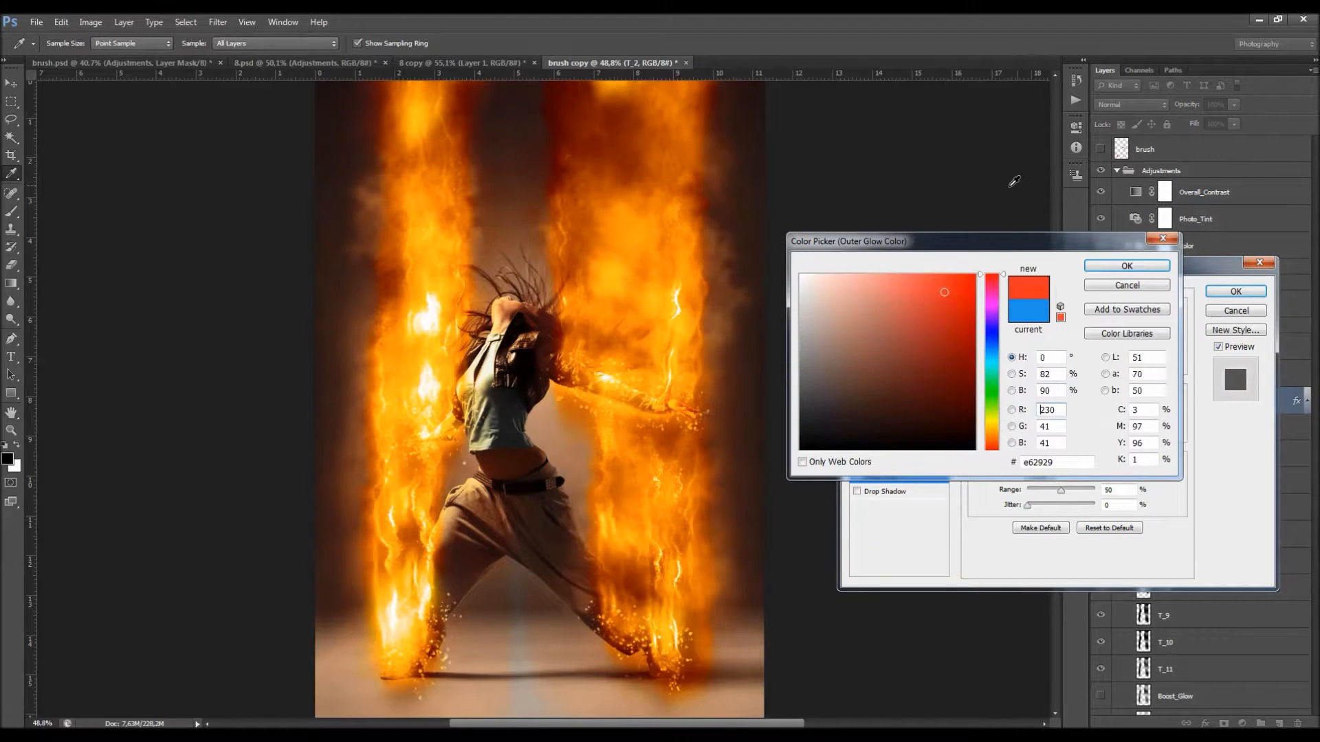
key("Return")
key("Return")
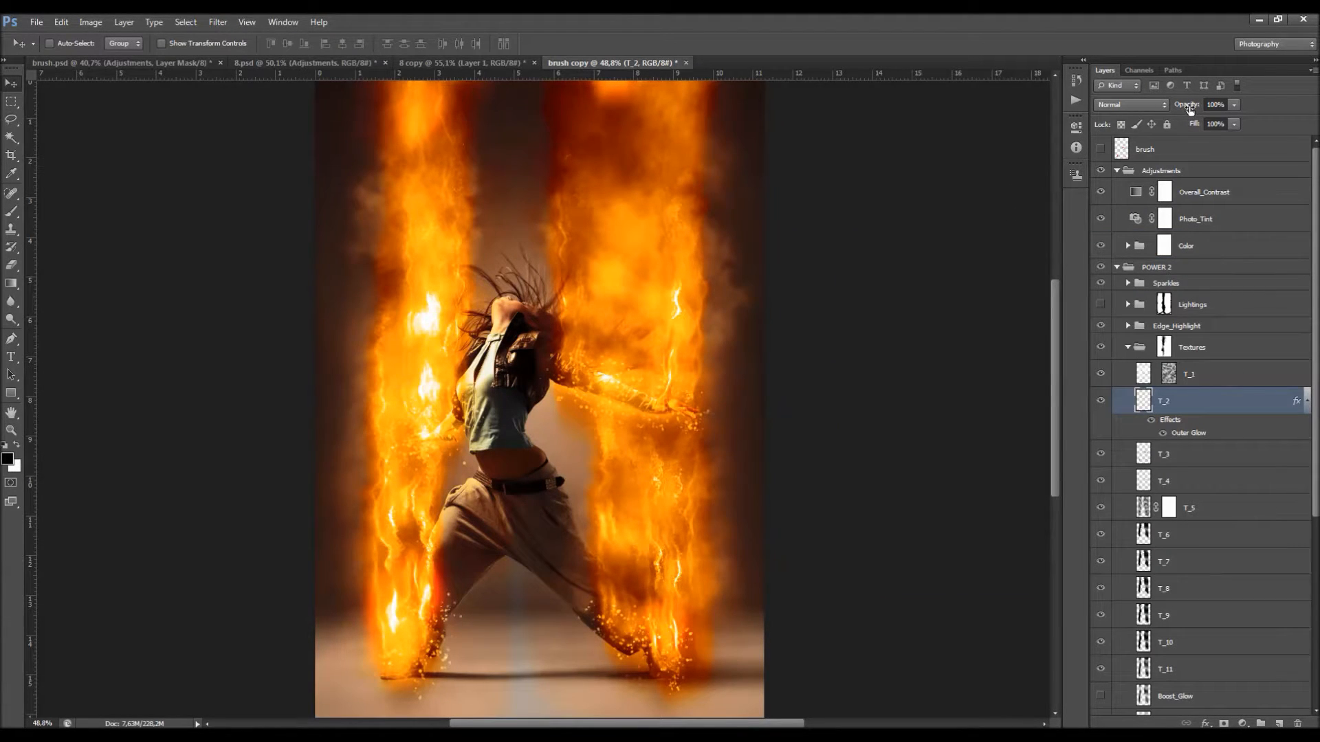
Step: Set the T_2 texture layer's opacity to 90% and raise the T_1 layer's opacity to 100%
left_click_drag(1188, 110, 1250, 121)
type("90")
key("Return")
scroll(1189, 372, "down", 1)
left_click(1202, 349)
left_click_drag(1174, 107, 1252, 123)
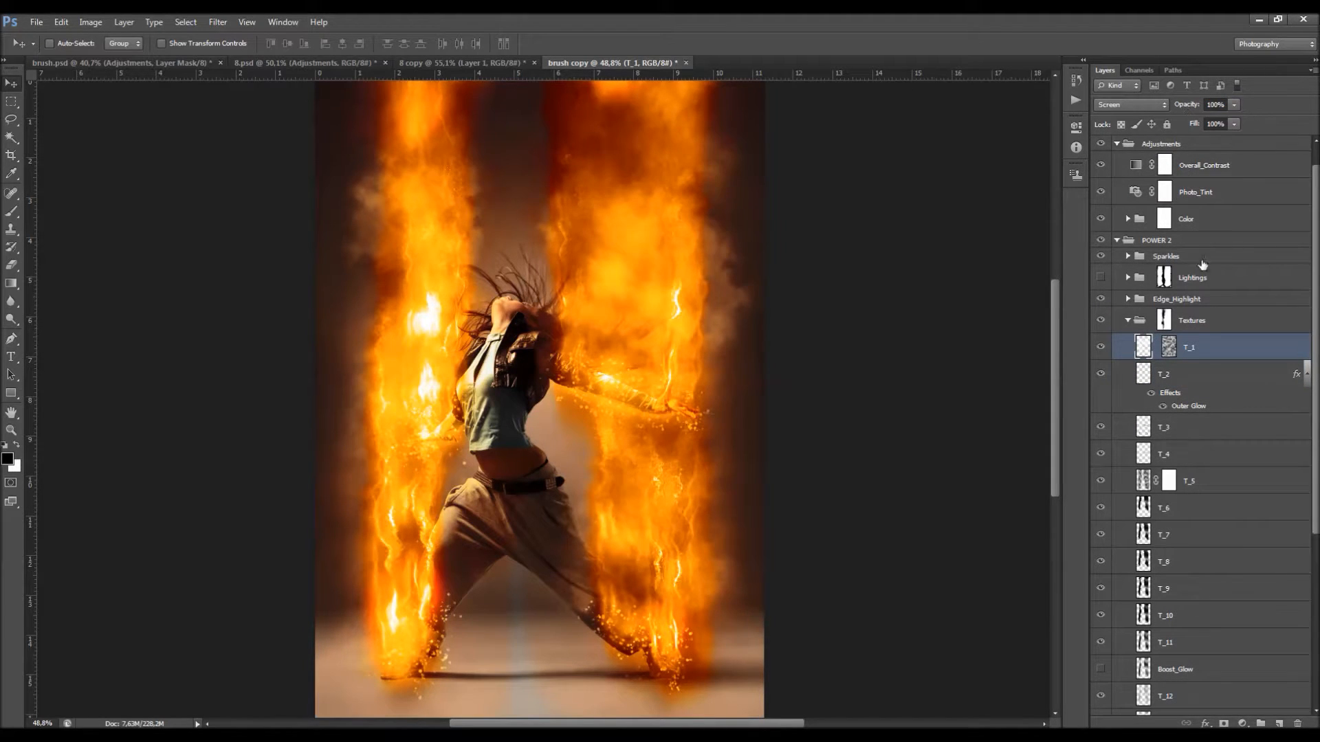
Step: Raise the opacity of the T_18 and T_19 texture layers together to 100%
scroll(1201, 265, "down", 5)
left_click(1183, 632)
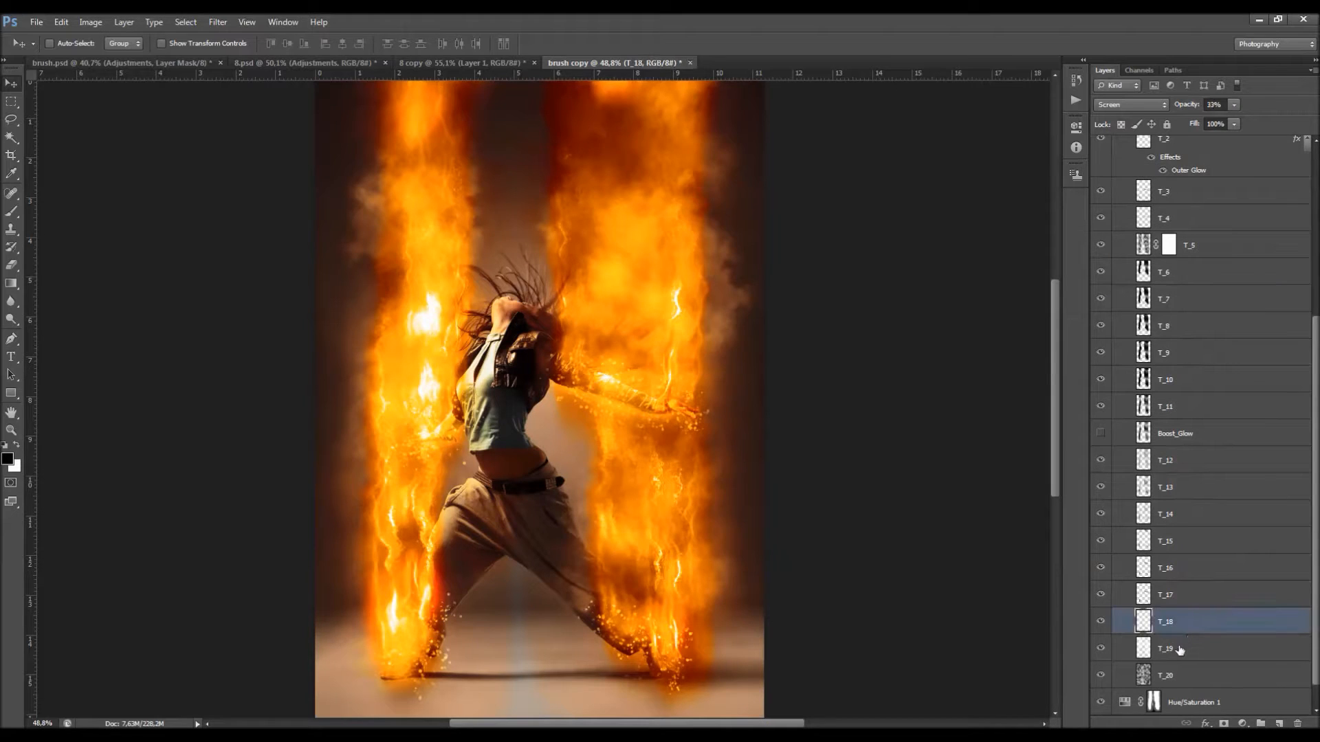
left_click(1179, 638, "shift")
left_click_drag(1183, 108, 1249, 121)
scroll(476, 167, "down", 4)
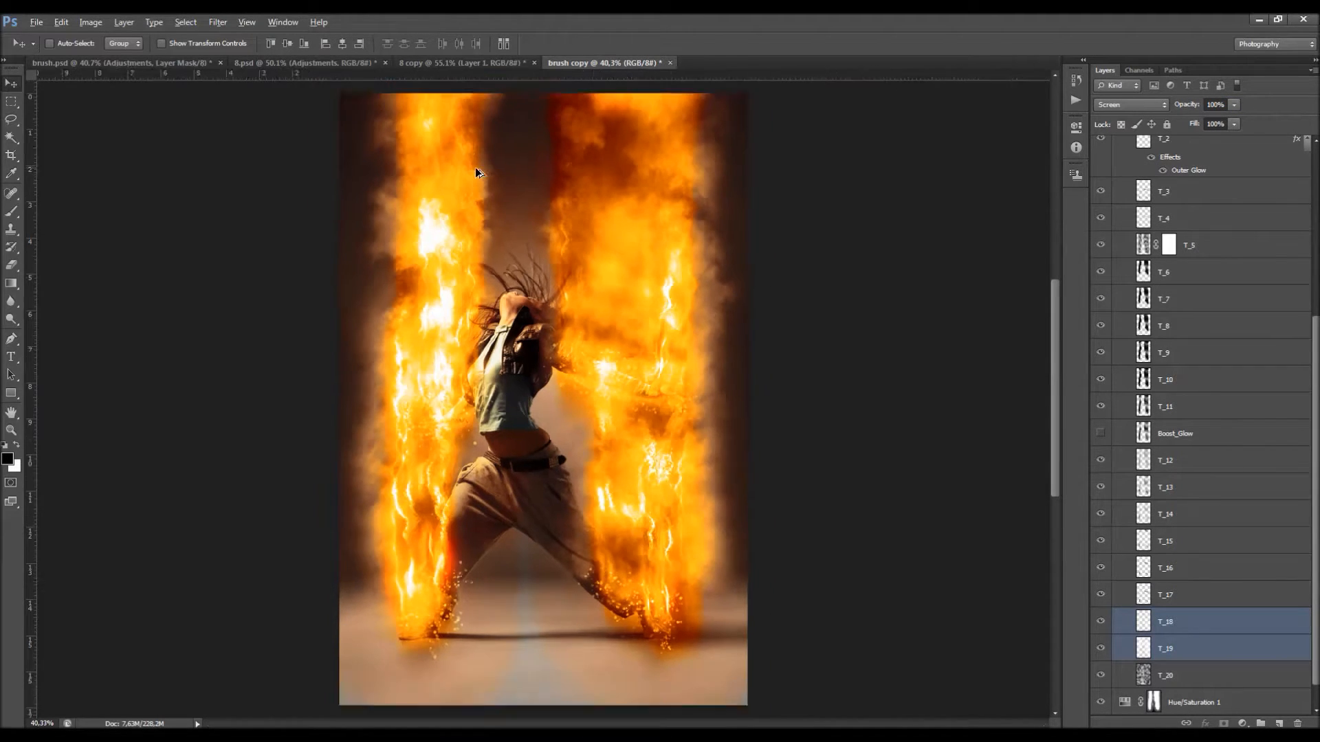
scroll(516, 209, "up", 2)
left_click_drag(1194, 110, 1228, 110)
Step: Hide the Sparkles group inside the POWER 2 group
scroll(1136, 235, "up", 5)
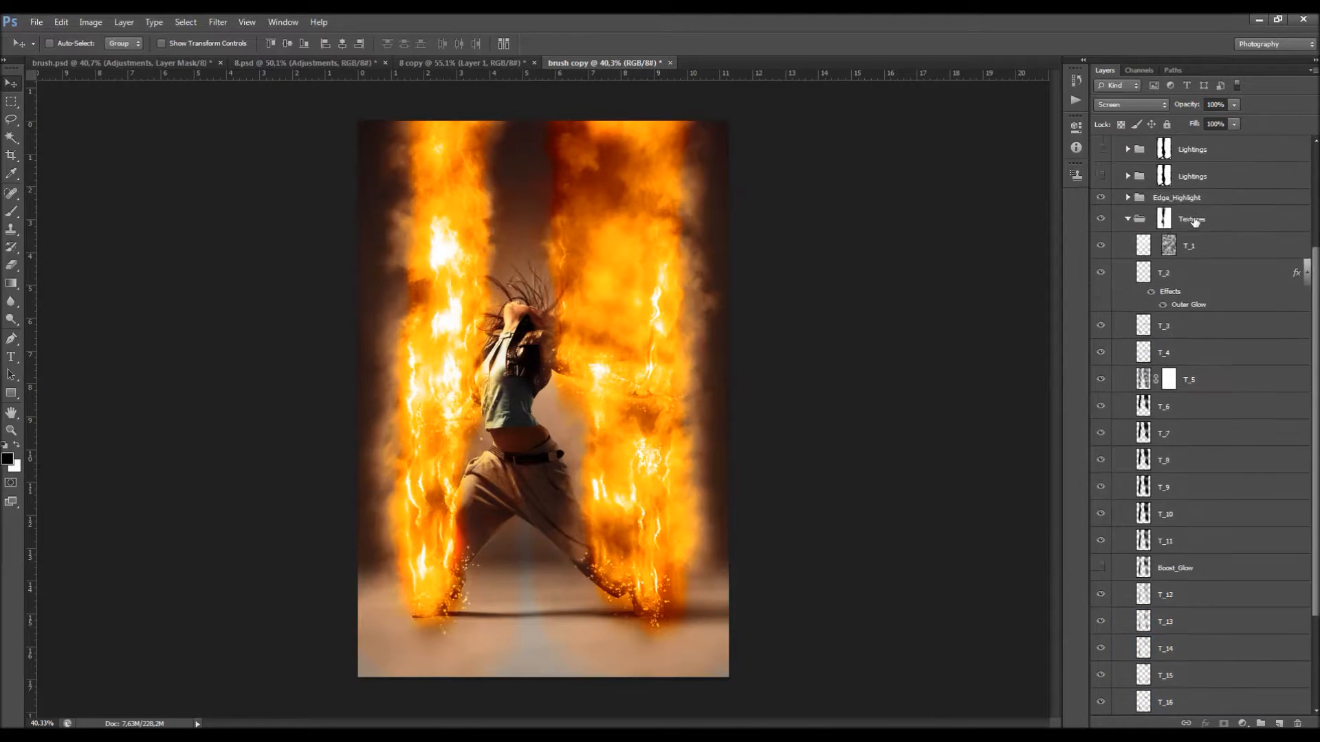
left_click(1100, 182)
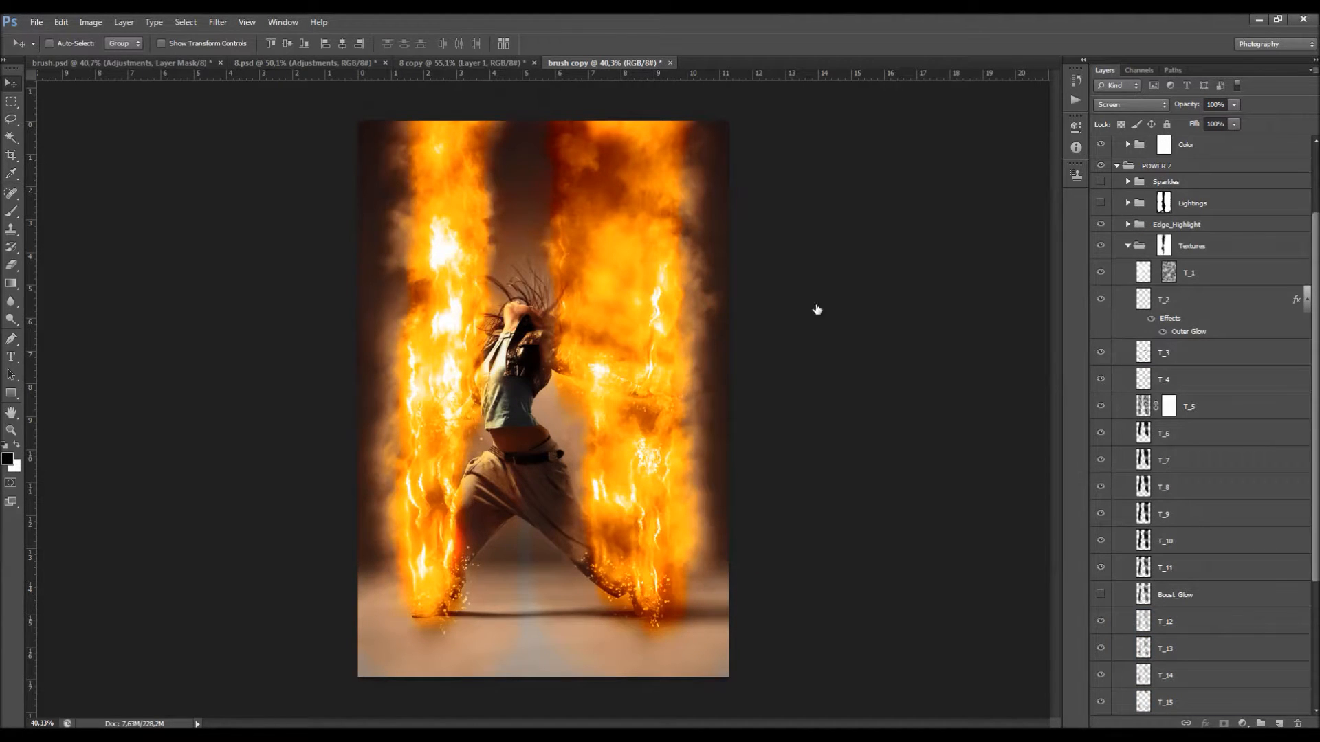
Step: Show the Boost_Glow layer in the Textures group and lower its opacity to 39%, comparing the image with and without it
scroll(816, 306, "up", 2)
scroll(1125, 439, "down", 3)
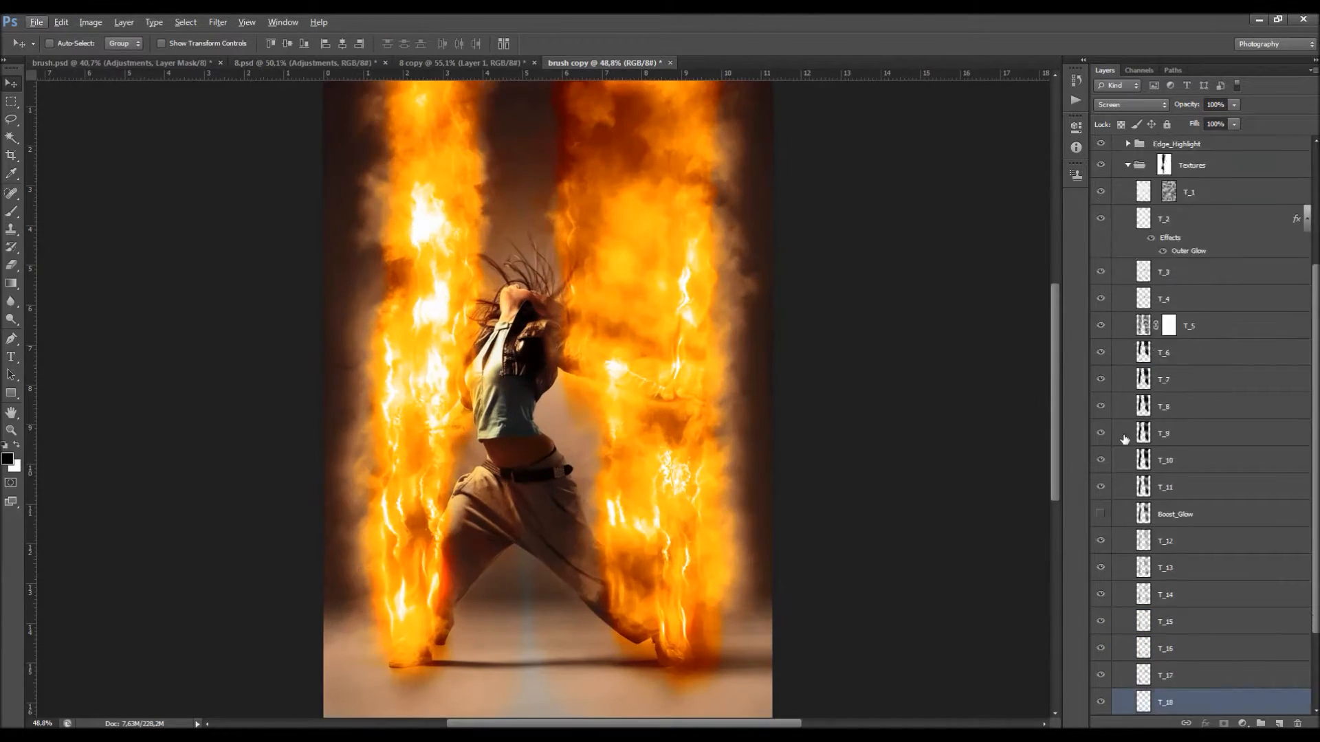
left_click(1102, 514)
left_click(1147, 516)
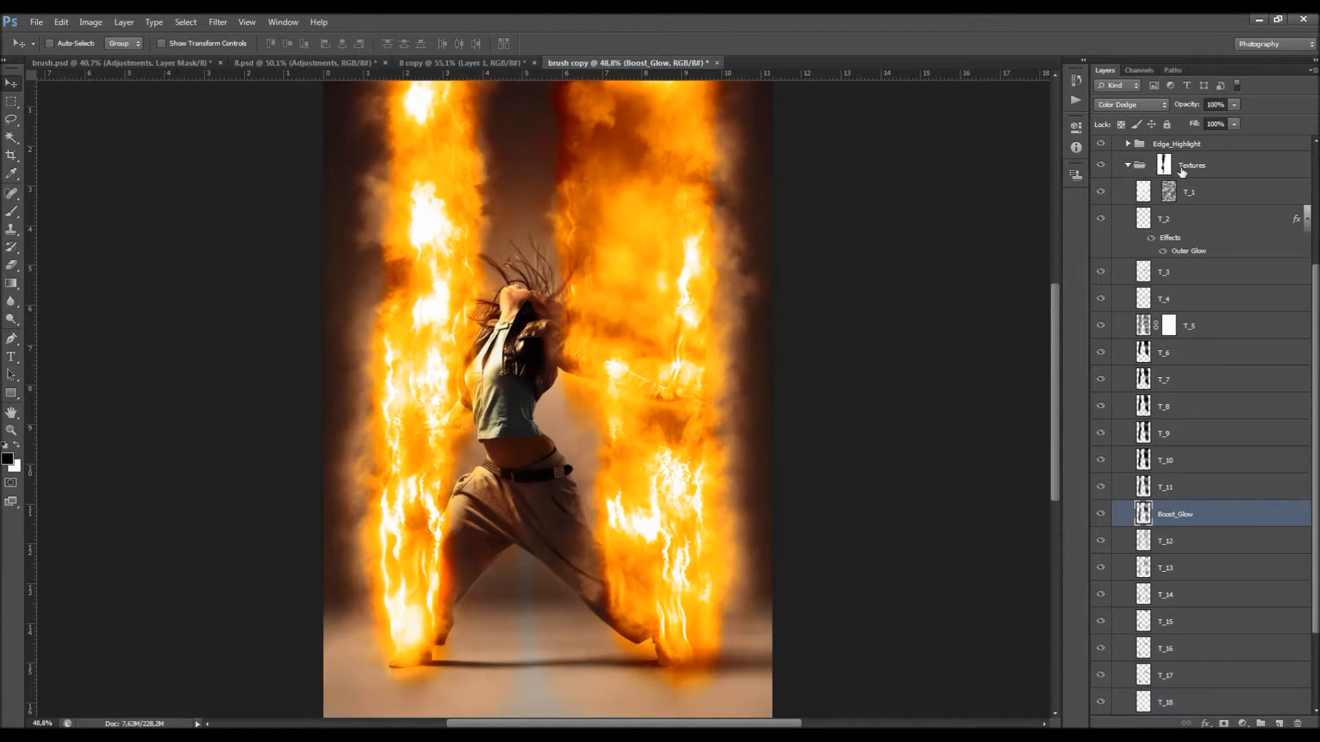
left_click_drag(1198, 112, 1180, 108)
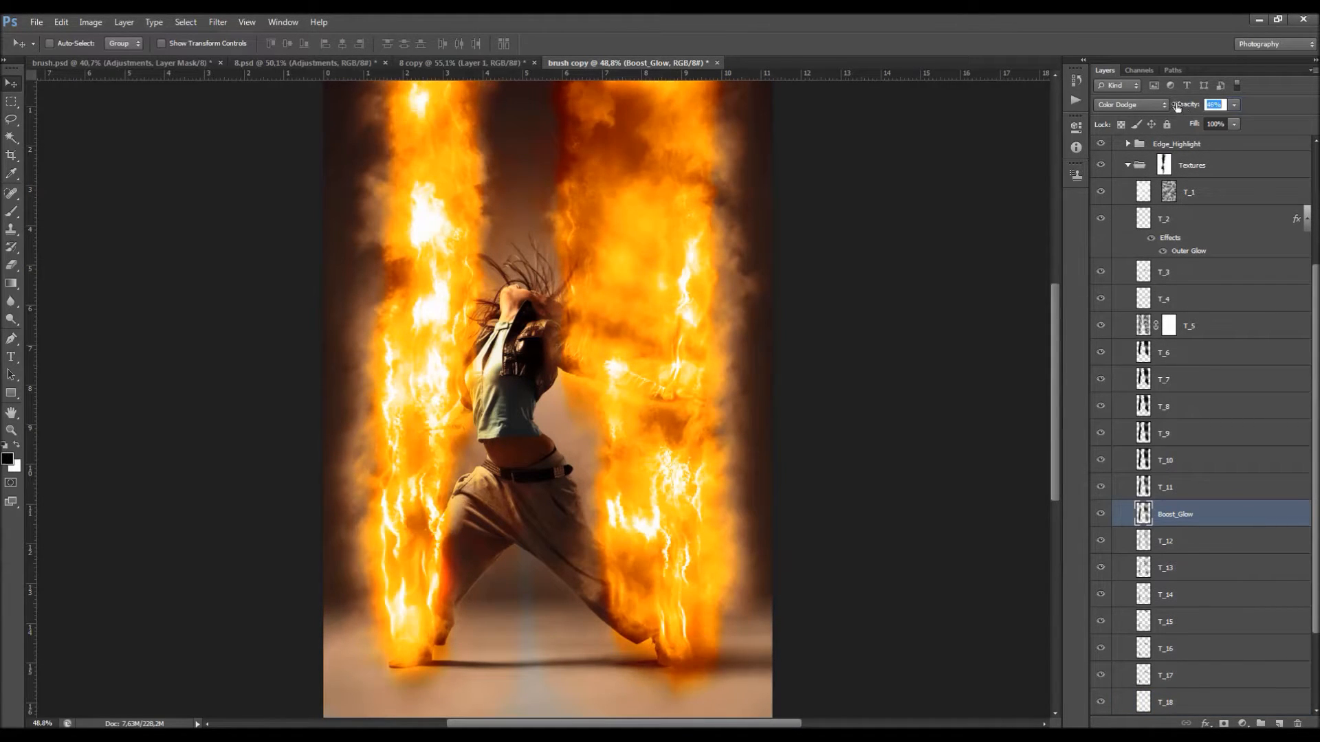
left_click(1100, 514)
left_click(1101, 514)
scroll(594, 256, "down", 2)
scroll(594, 256, "up", 1)
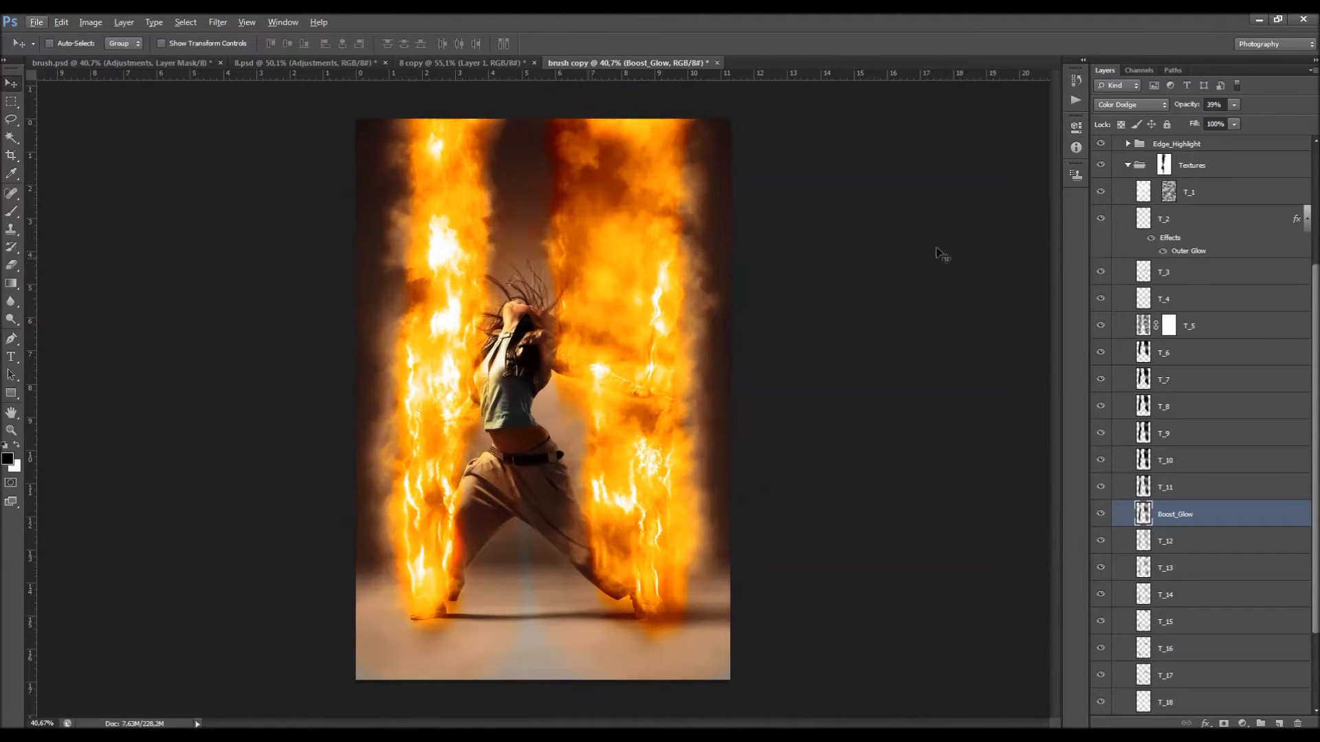
Step: Compare the fire with and without the T_20, T_18 and T_1 texture layers
scroll(1204, 519, "down", 3)
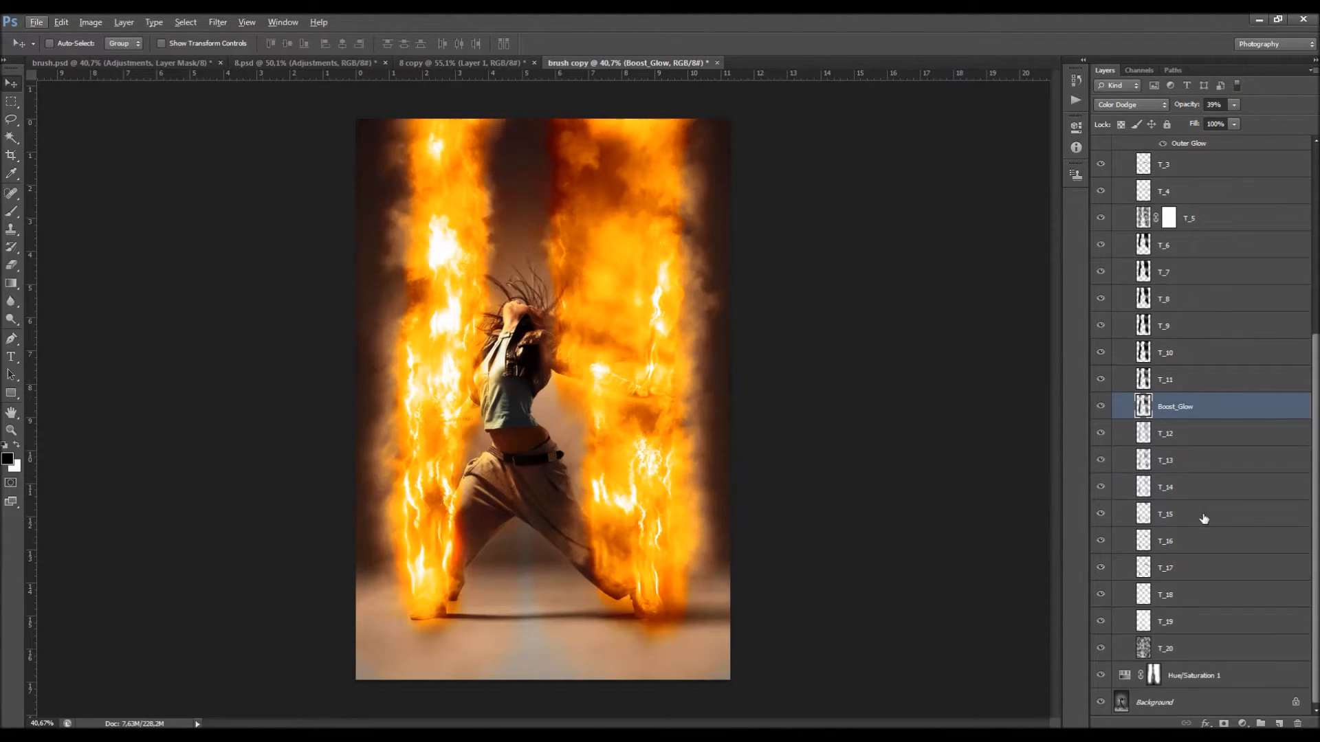
left_click(1171, 659)
left_click(1101, 649)
left_click(1101, 648)
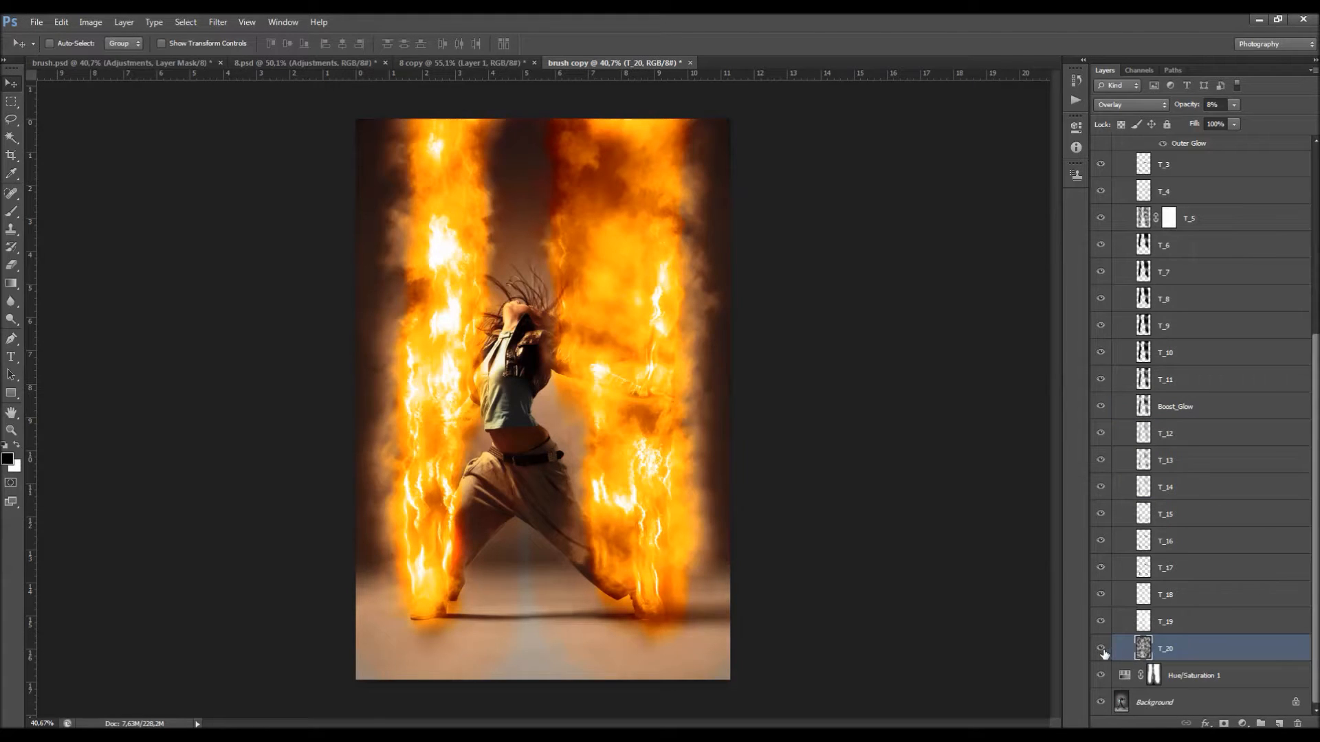
left_click(1101, 595)
left_click(1102, 595)
scroll(1177, 585, "up", 5)
left_click(1102, 299)
left_click(1102, 299)
left_click(1210, 308)
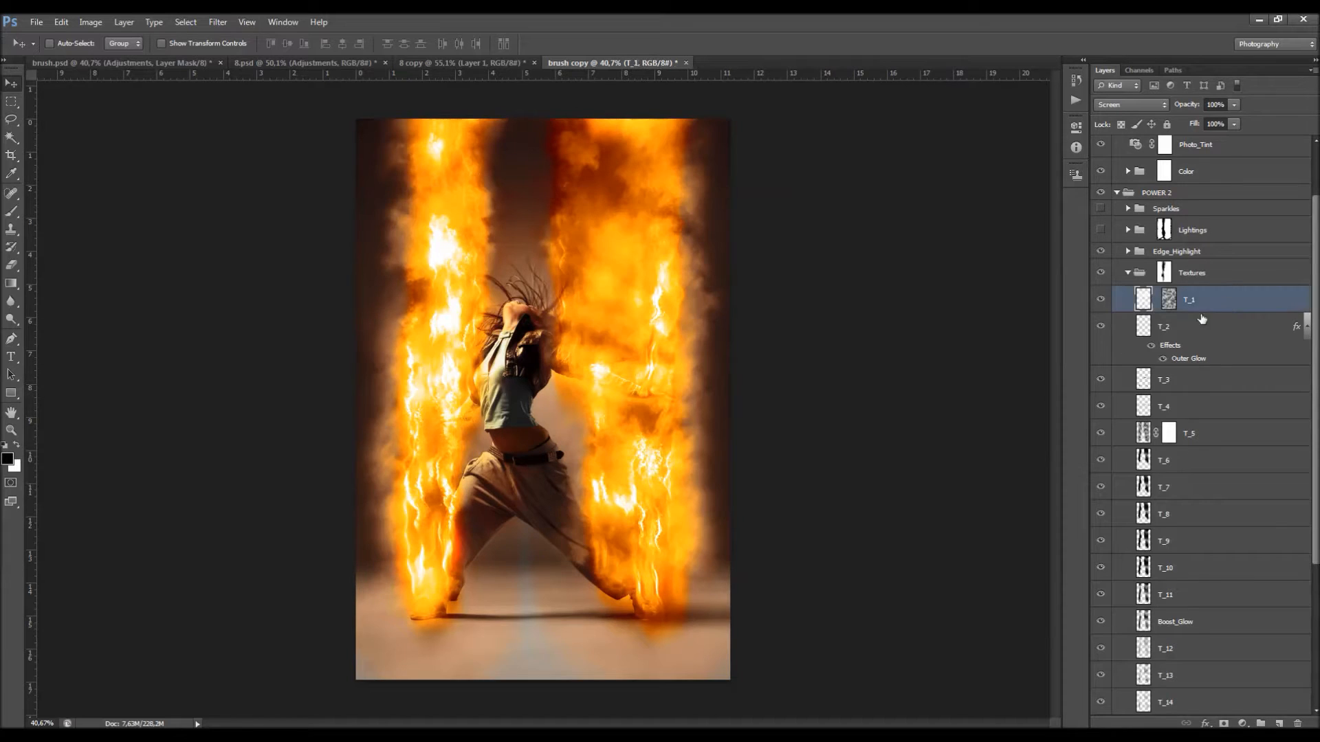
Step: Compare the fire with and without the T_5, T_6 and T_7 texture layers
left_click(1106, 436)
left_click(1104, 461)
left_click(1104, 461)
left_click(1104, 484)
left_click(1106, 485)
scroll(1108, 486, "down", 3)
scroll(1123, 474, "up", 3)
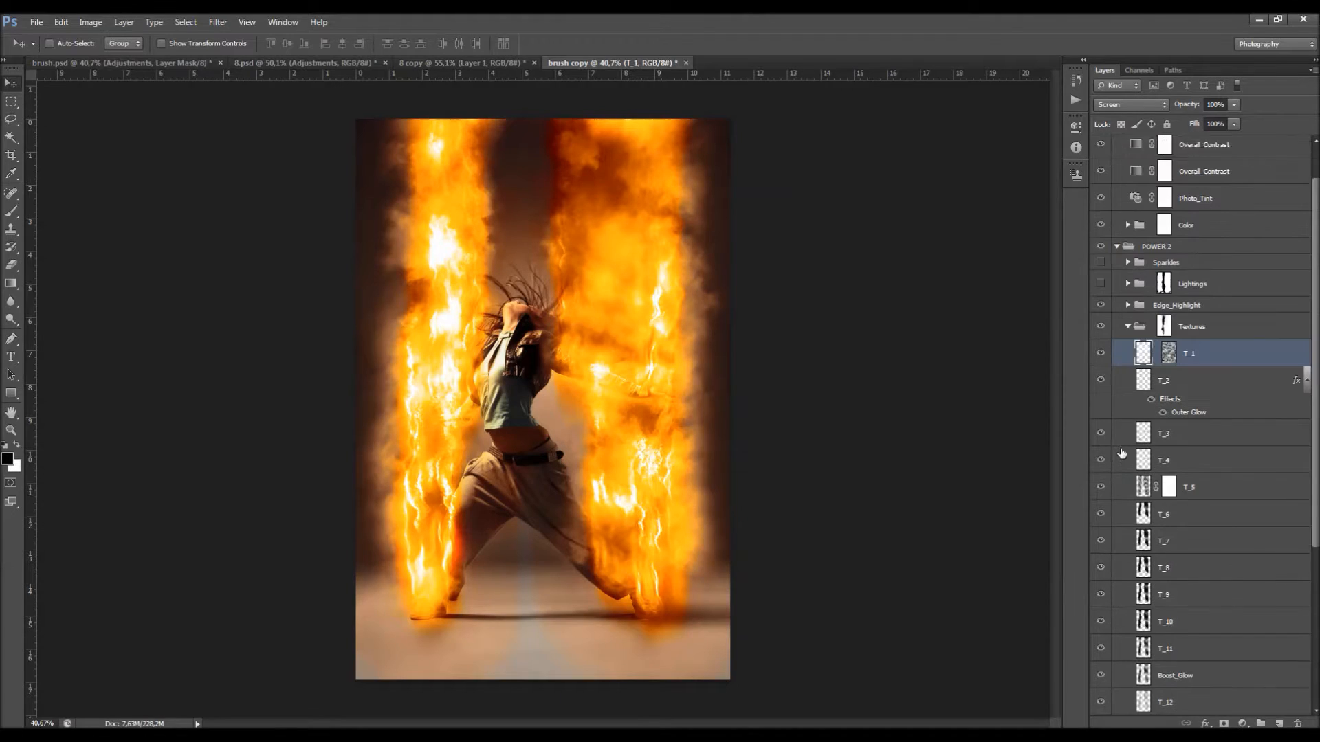
Step: Duplicate the Textures group and merge the copy into a single layer with its layer mask applied
left_click(1135, 329)
left_click(1127, 327)
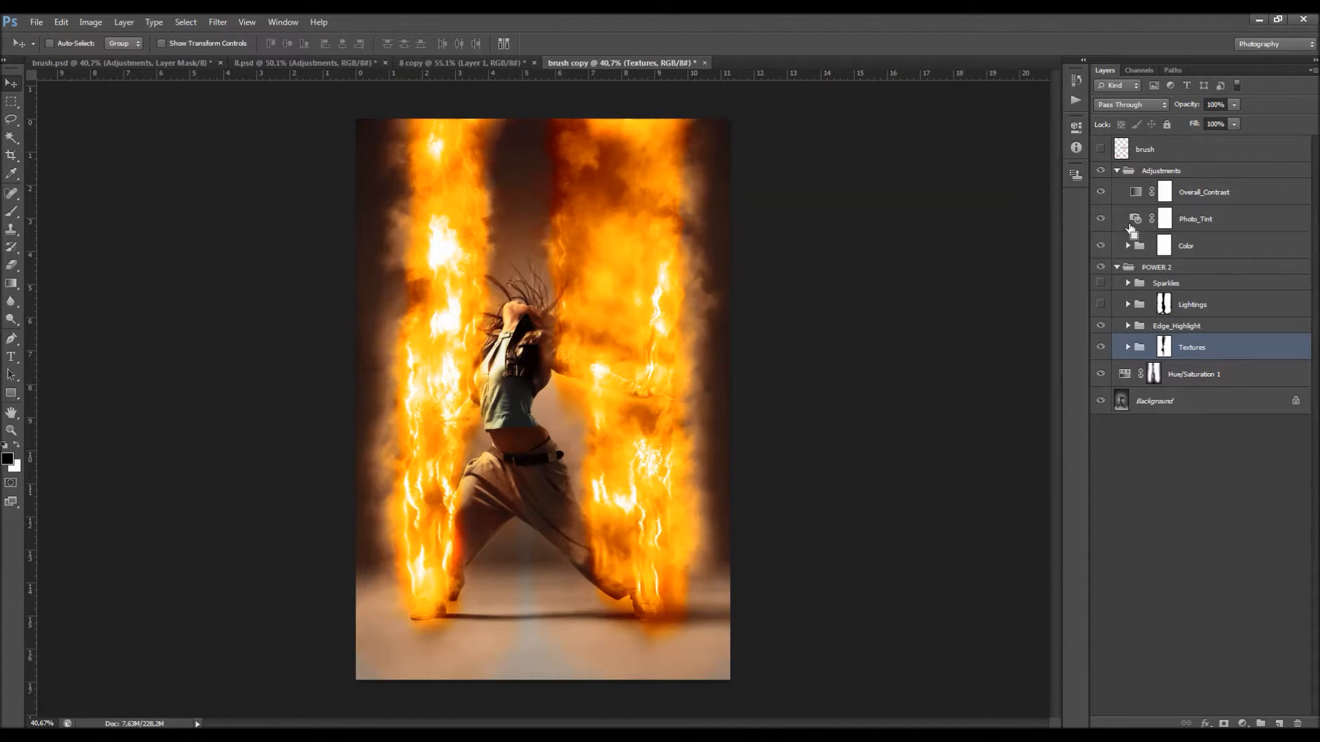
key("ctrl+j")
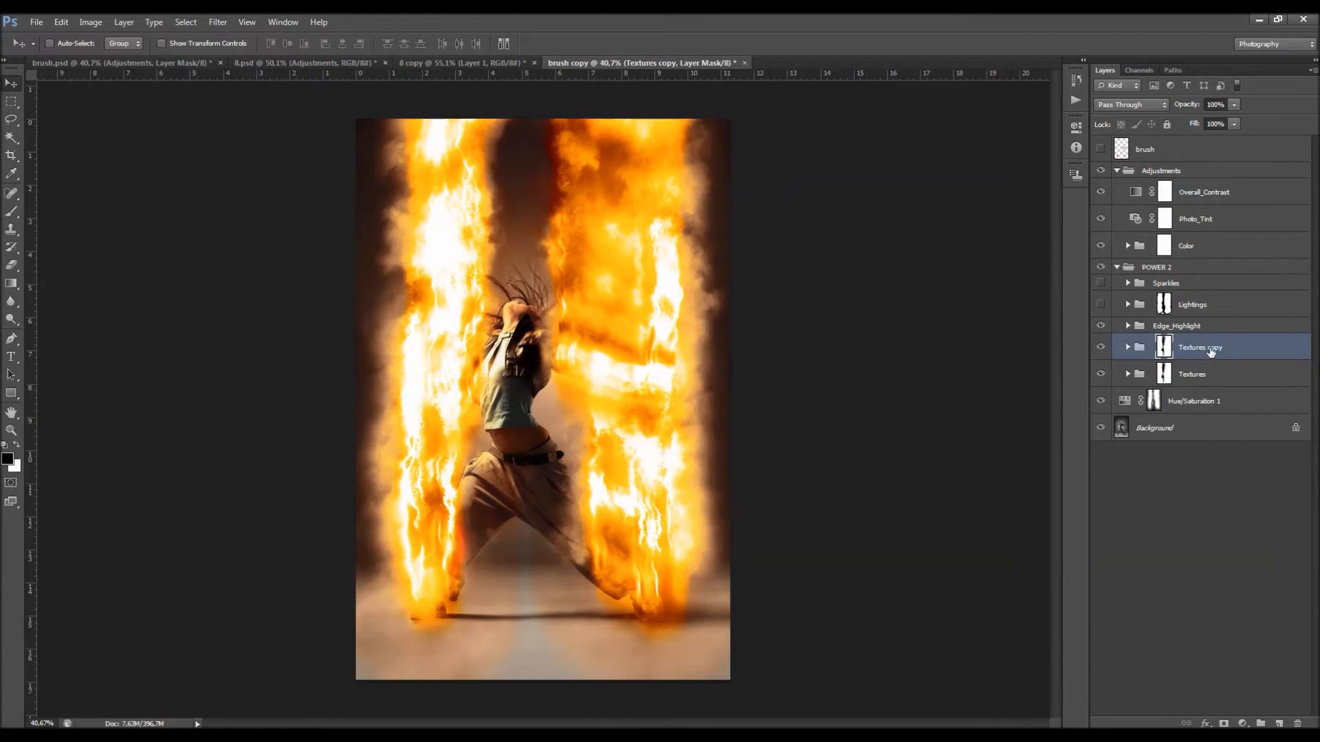
right_click(1227, 349)
left_click(1223, 569)
right_click(1159, 348)
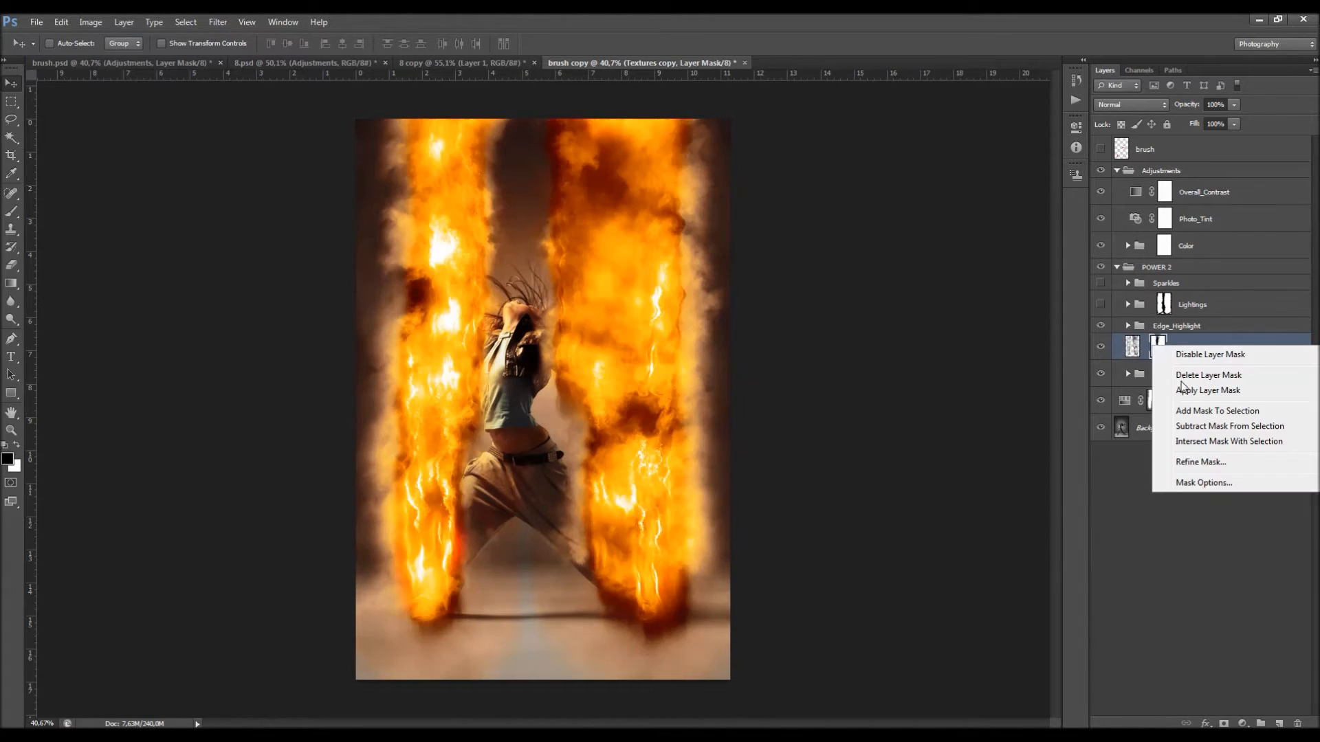
left_click(1183, 389)
Step: Load the merged Textures copy layer's outline as a selection and delete that layer
left_click(1132, 347, "ctrl")
right_click(1171, 347)
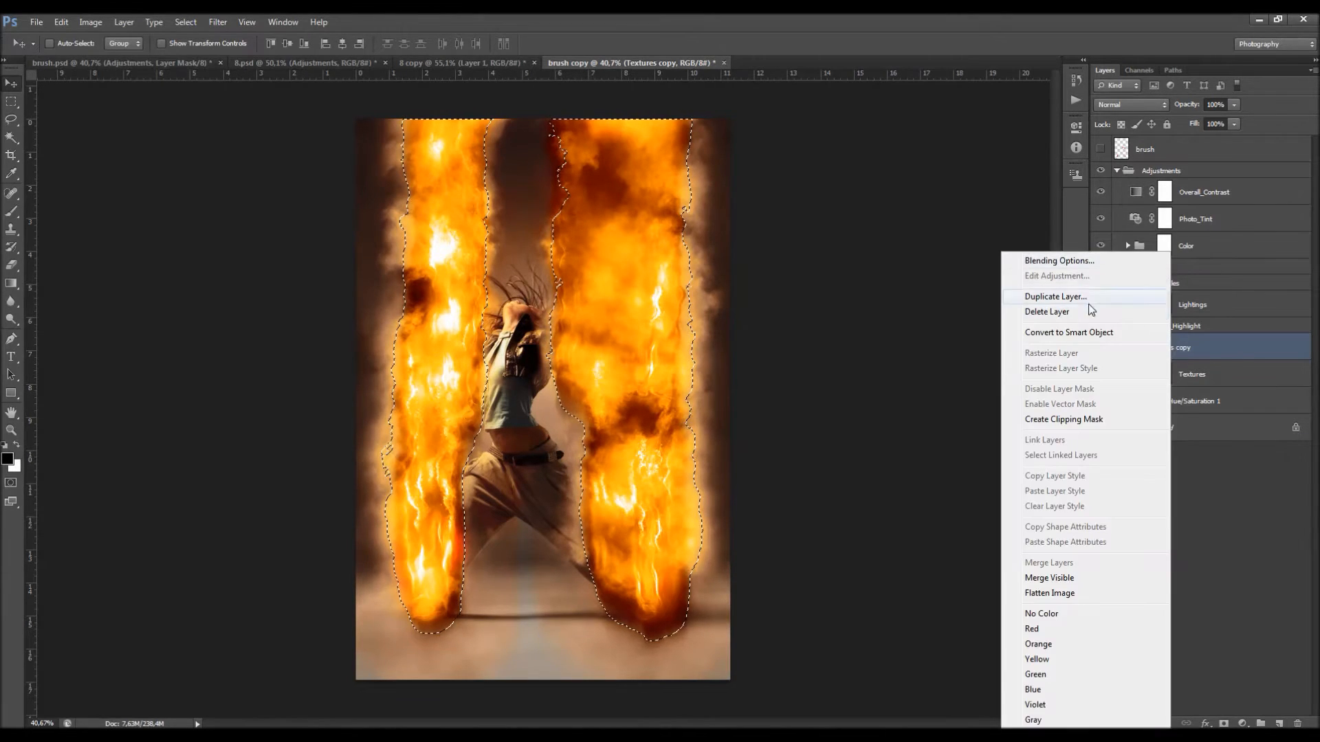
left_click(1047, 311)
key("Return")
Step: Delete the layer mask of the orange Color_6 fill layer in the Color group, keeping the selection active
left_click(1128, 245)
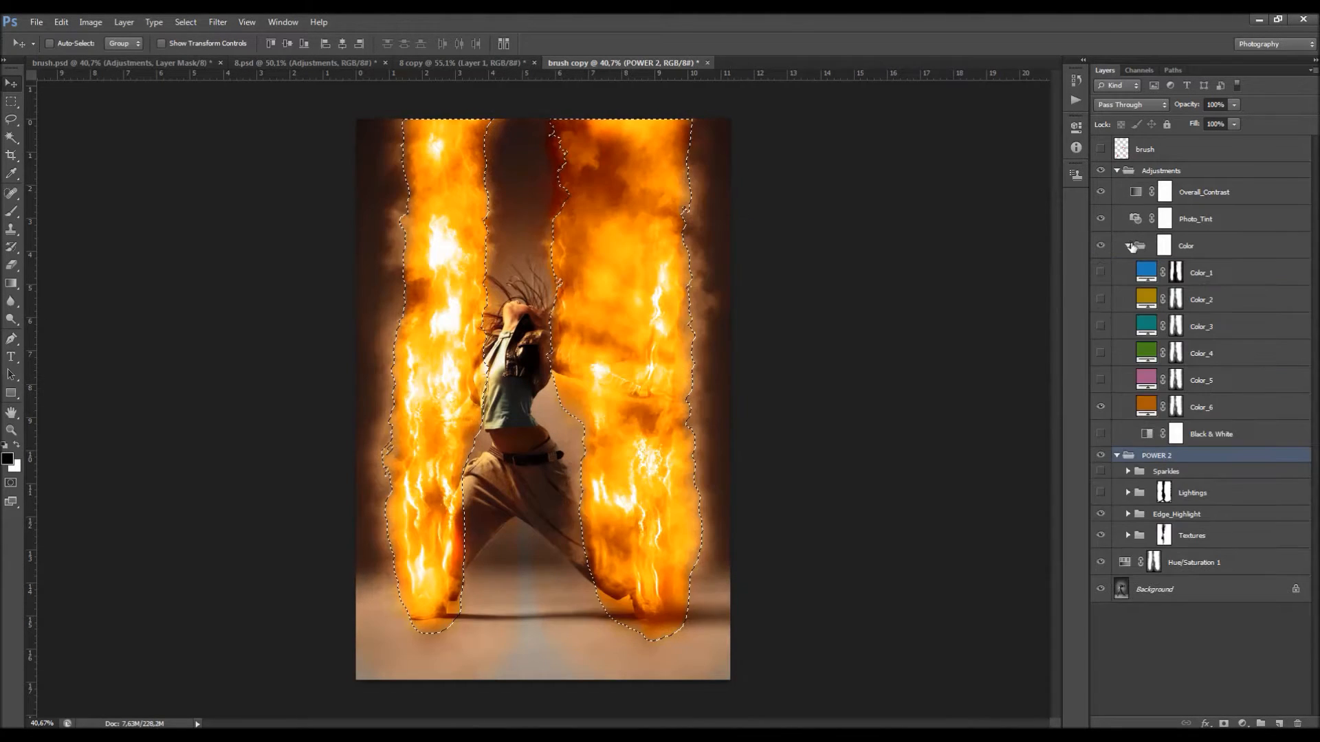
left_click(1172, 407)
right_click(1175, 407)
left_click(1196, 434)
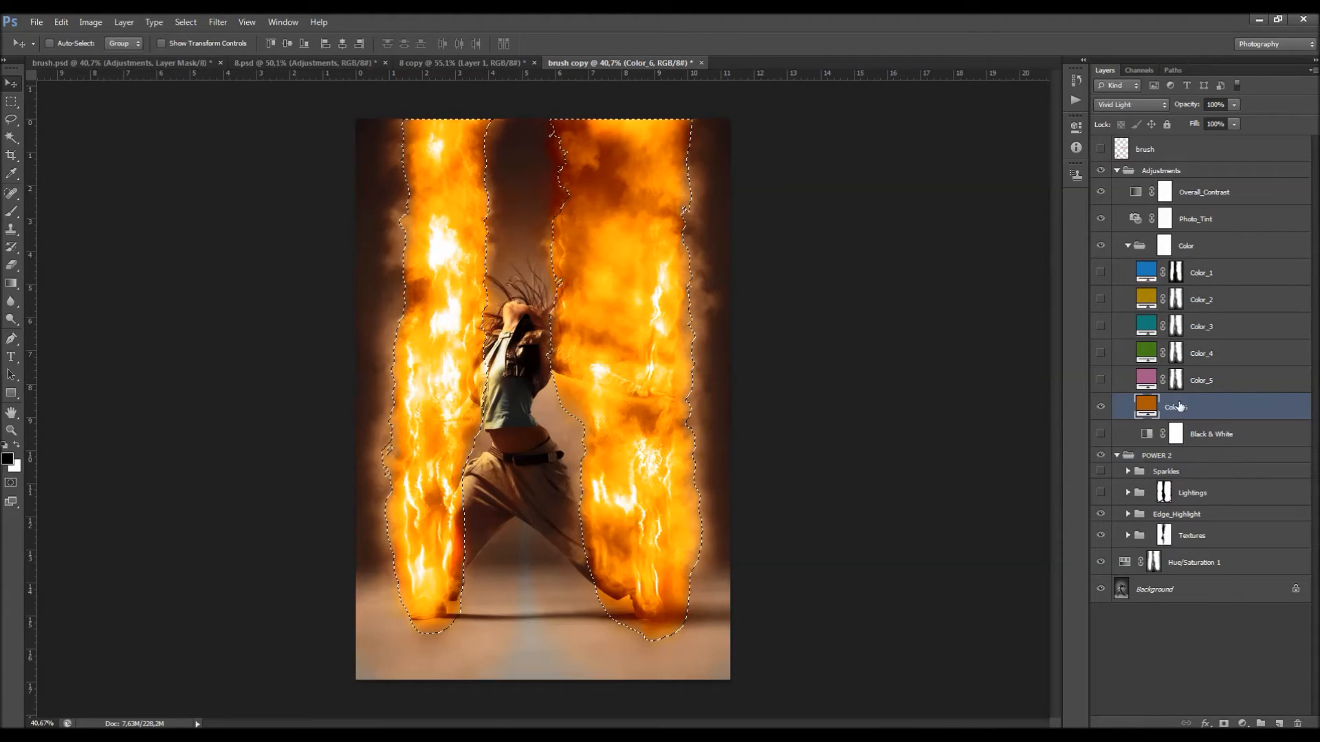
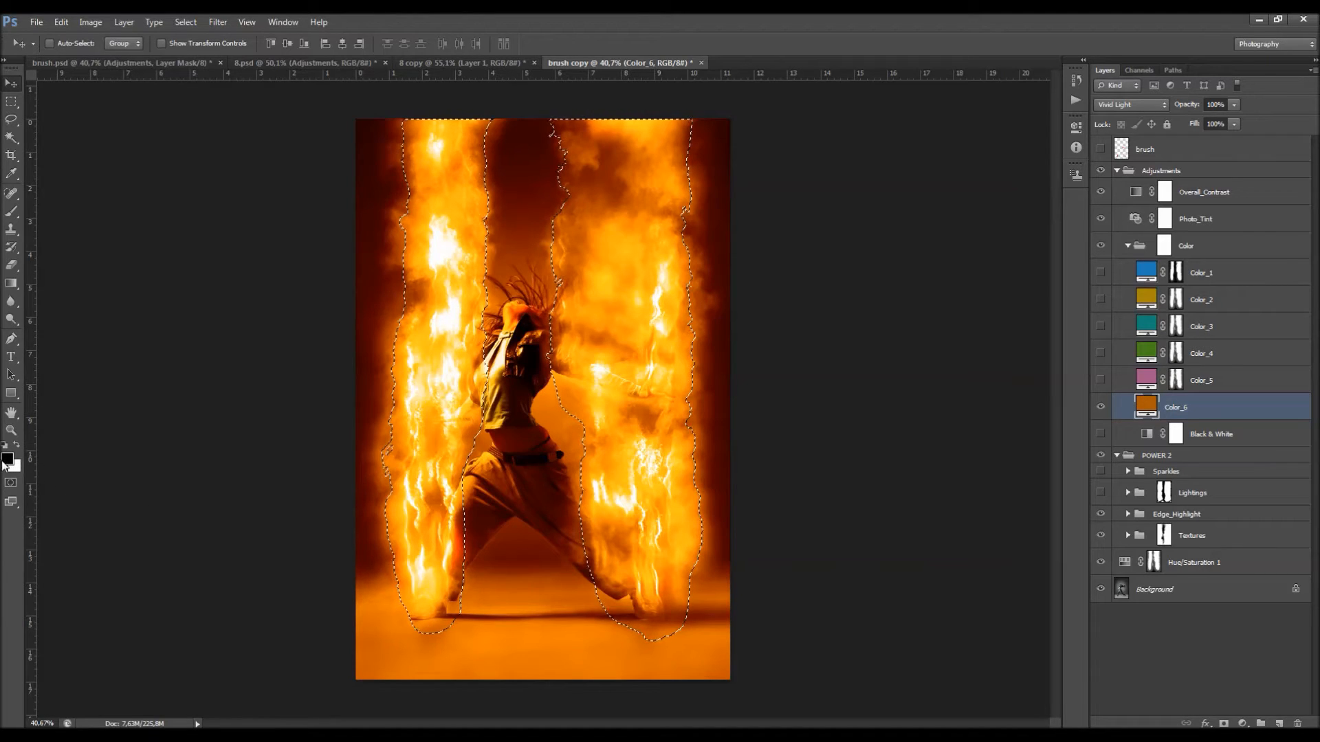
Step: Mask the orange Color_6 fill with the active selection and compare its fire with the blue Color_1 fill
left_click(1223, 722)
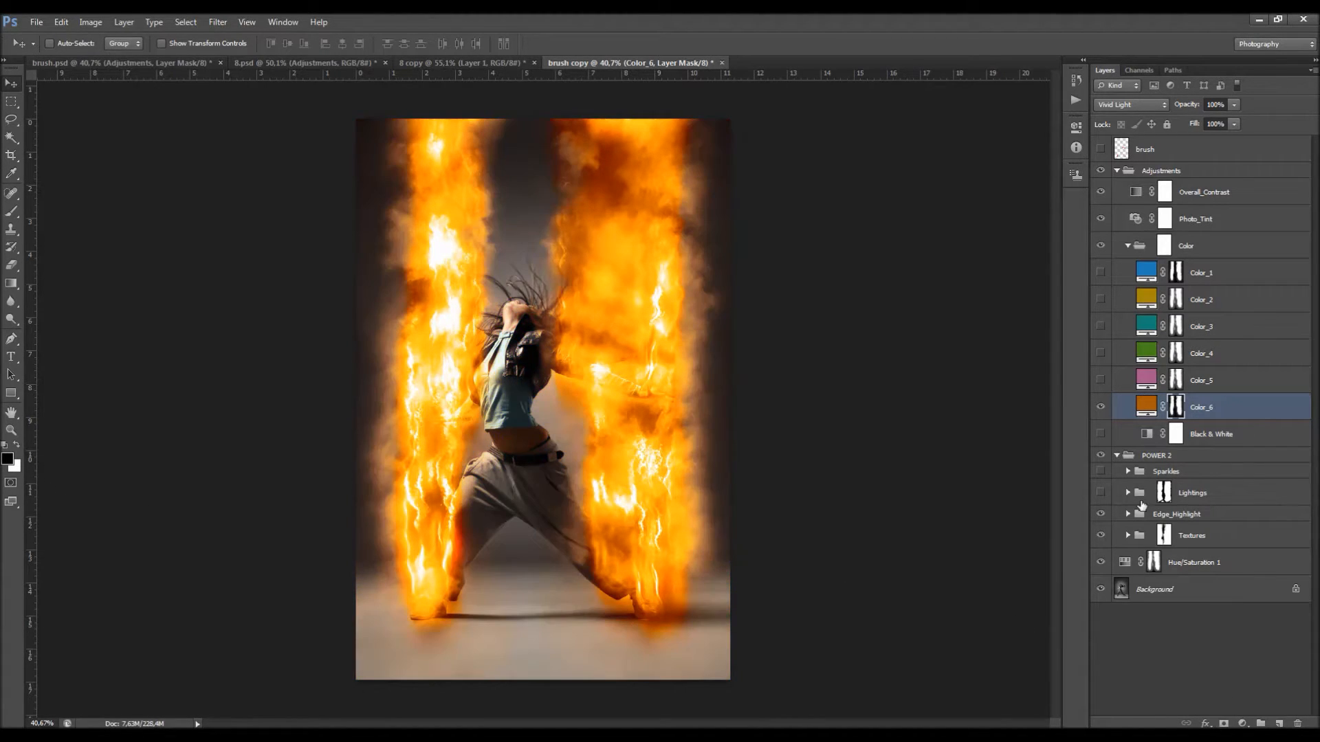
left_click(1104, 408)
left_click(1105, 409)
left_click(1102, 273)
left_click(1099, 409)
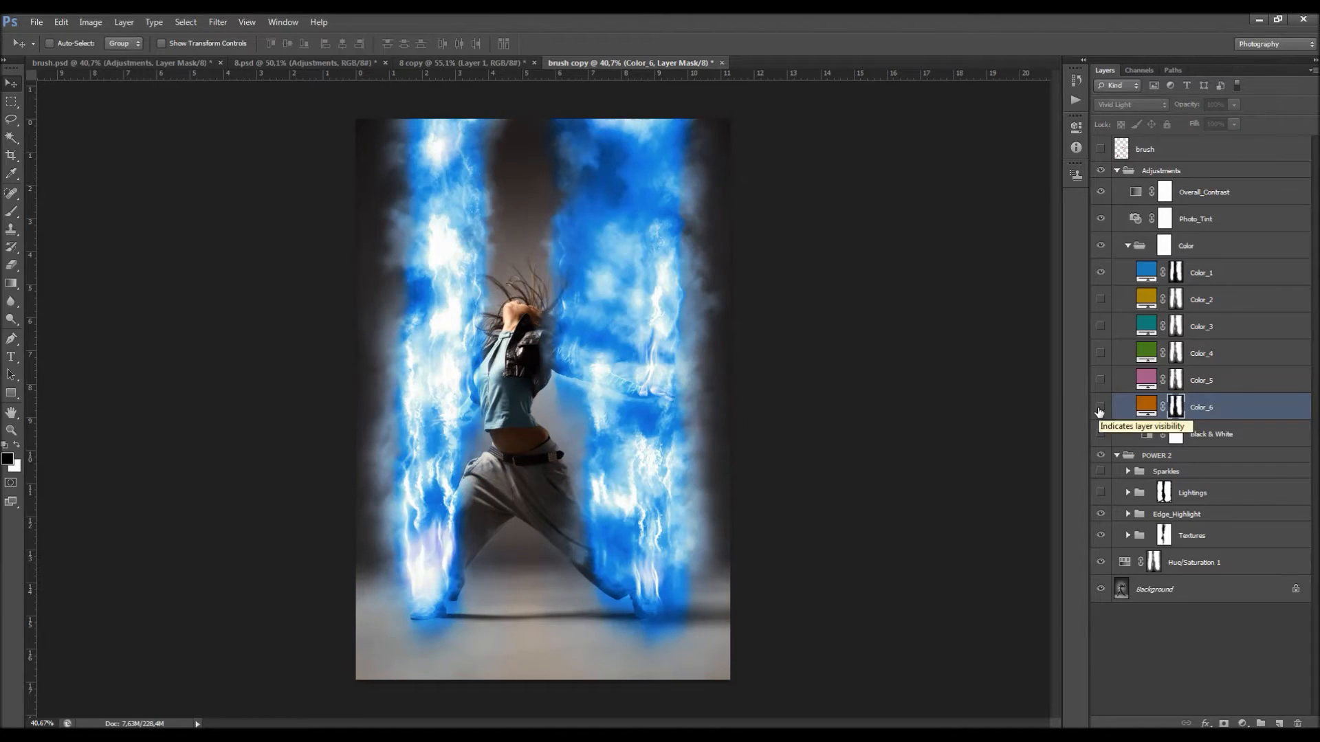
left_click(1100, 409)
Step: Add a new layer above Overall_Contrast and fill it with the merged image using Apply Image
left_click(1128, 245)
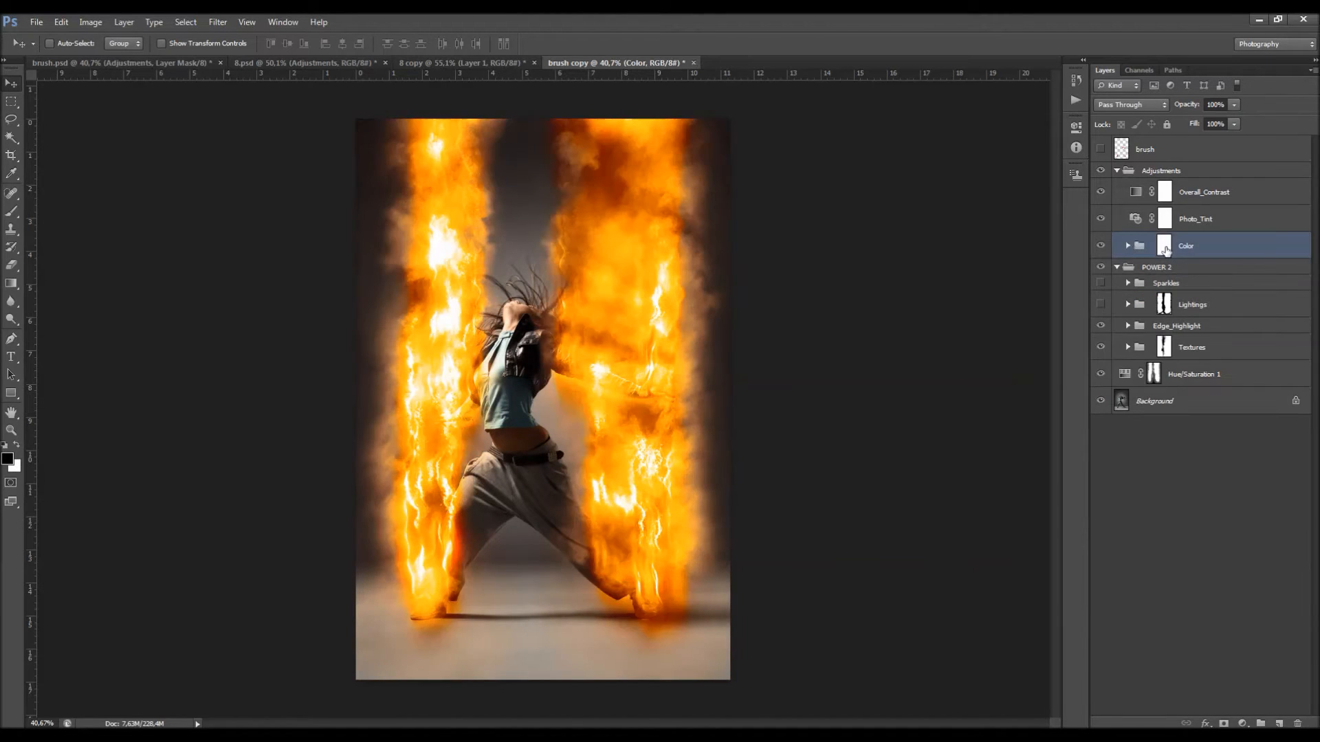
left_click(1201, 201)
left_click(1279, 722)
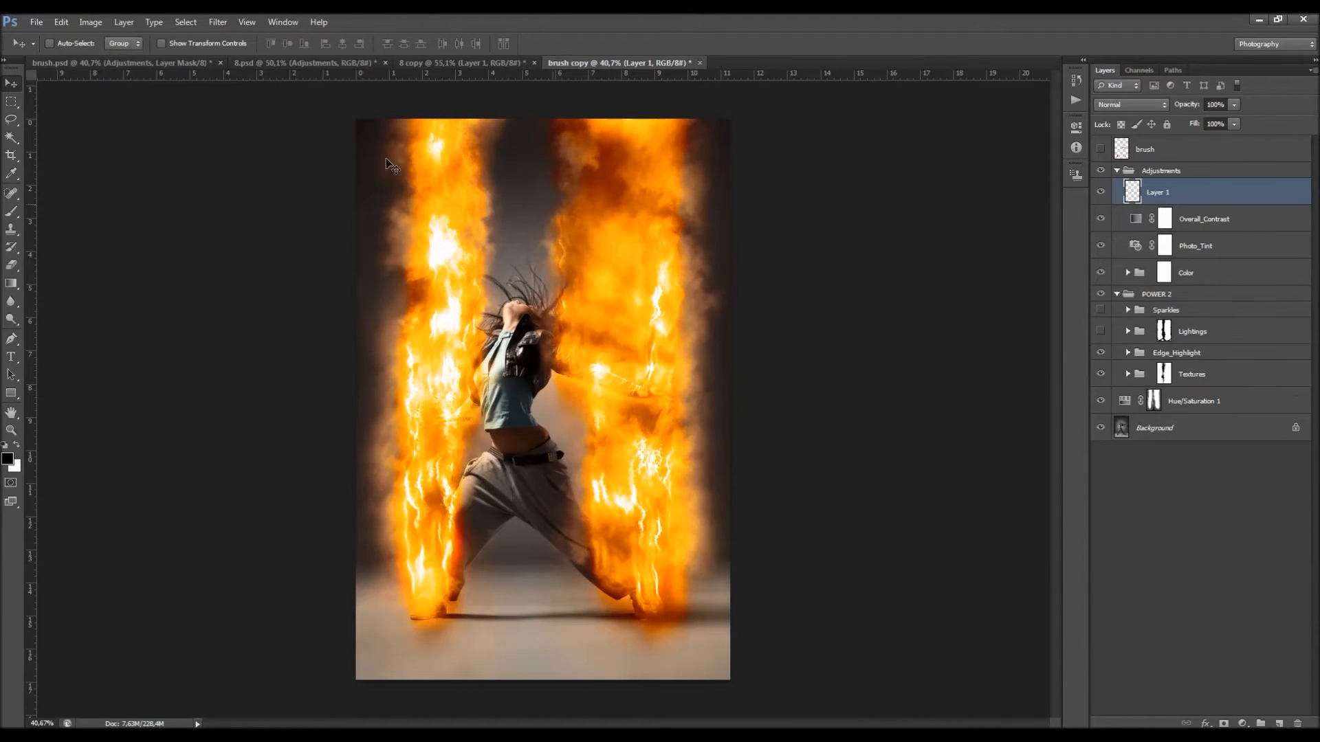
left_click(96, 21)
left_click(114, 219)
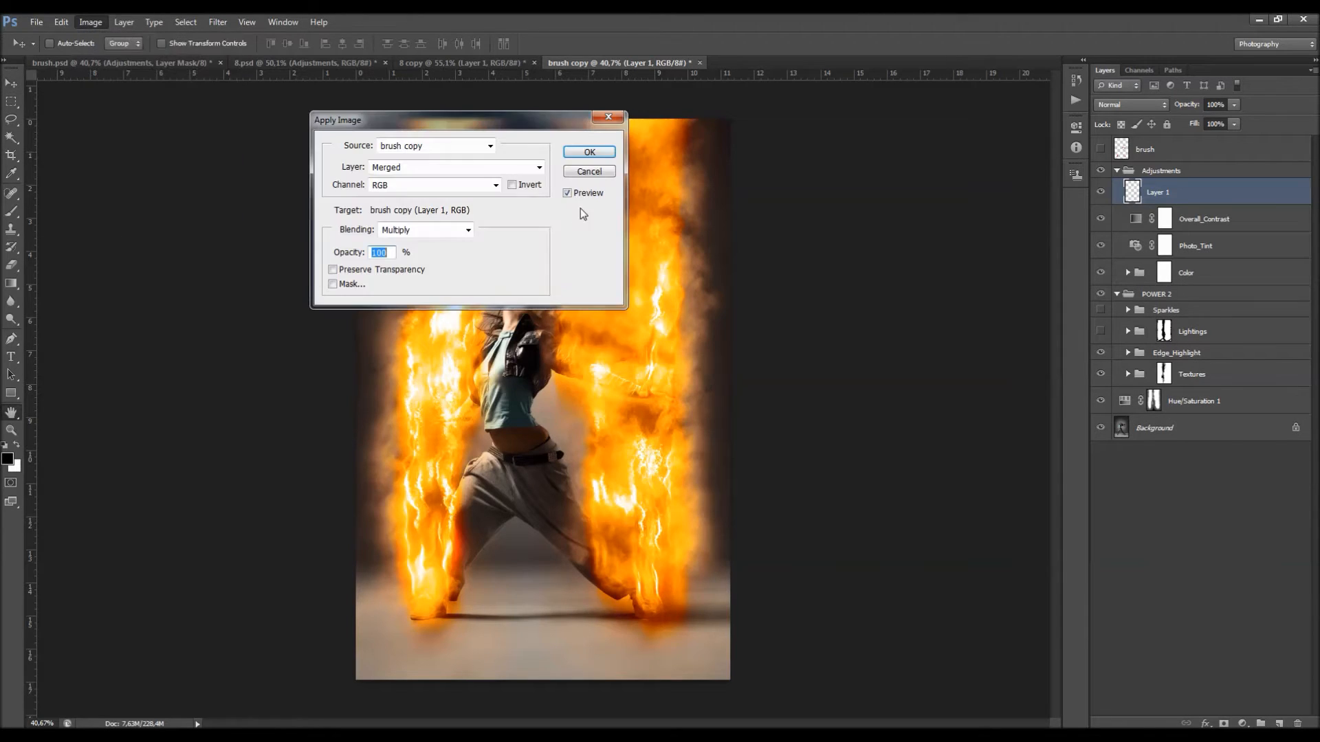
left_click(589, 147)
Step: Reapply the High Pass filter to the new layer and set its blend mode to Vivid Light
left_click(219, 24)
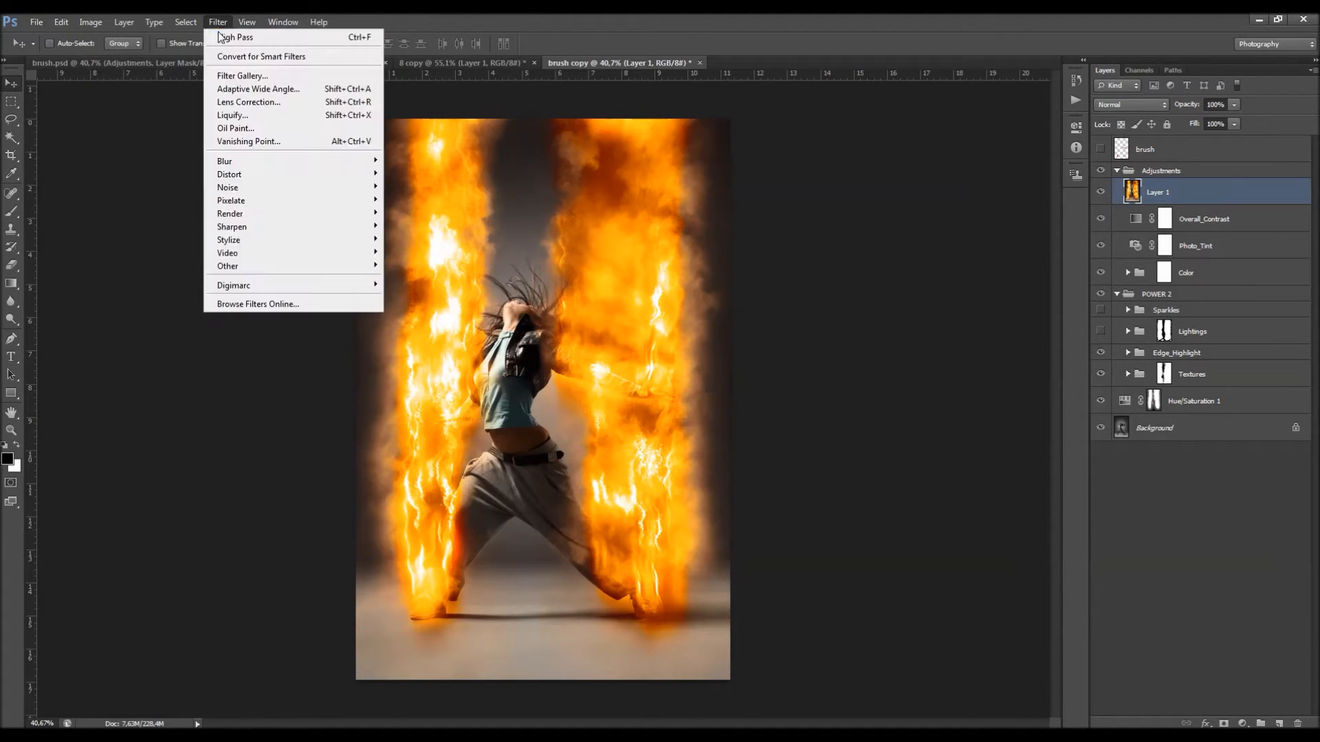
left_click(234, 35)
left_click(1128, 106)
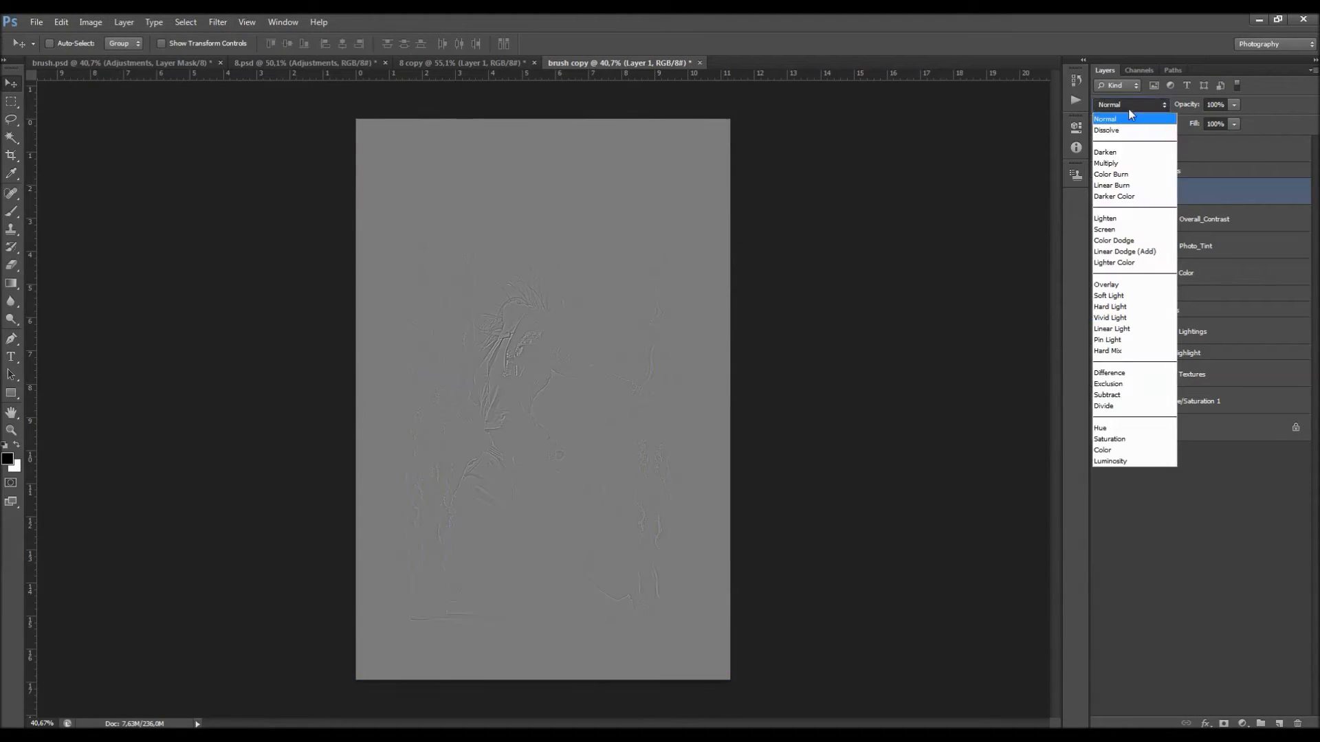
left_click(1124, 317)
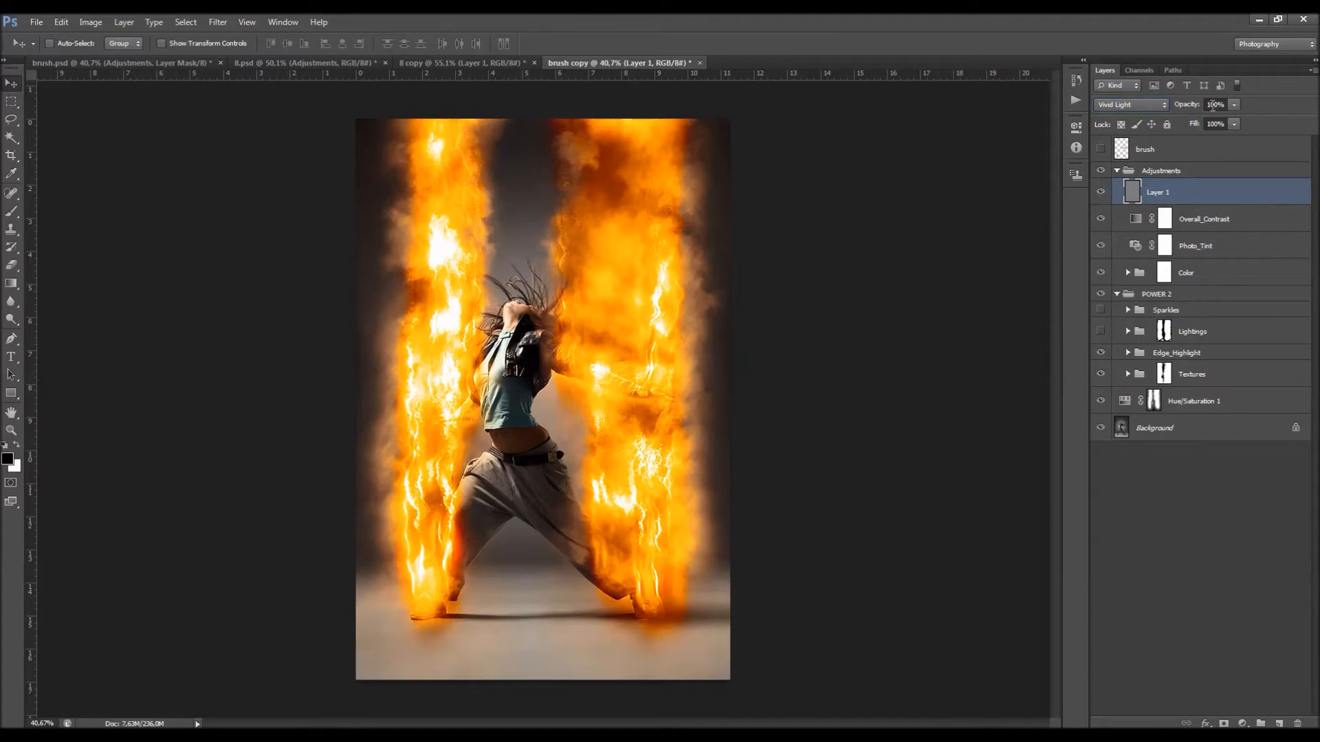
Step: Merge all layers from the Adjustments group down to the Background into one layer, excluding the brush layer
left_click(1162, 171)
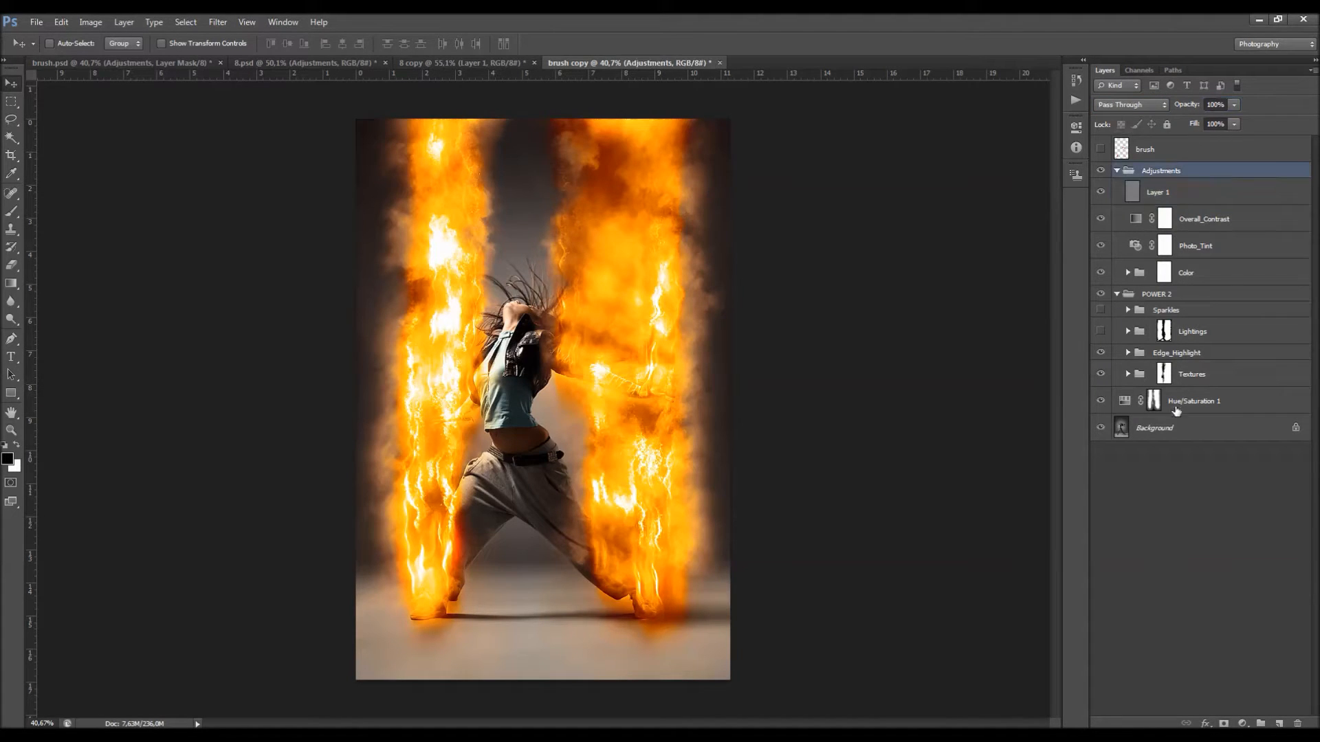
left_click(1174, 425, "shift")
key("ctrl+e")
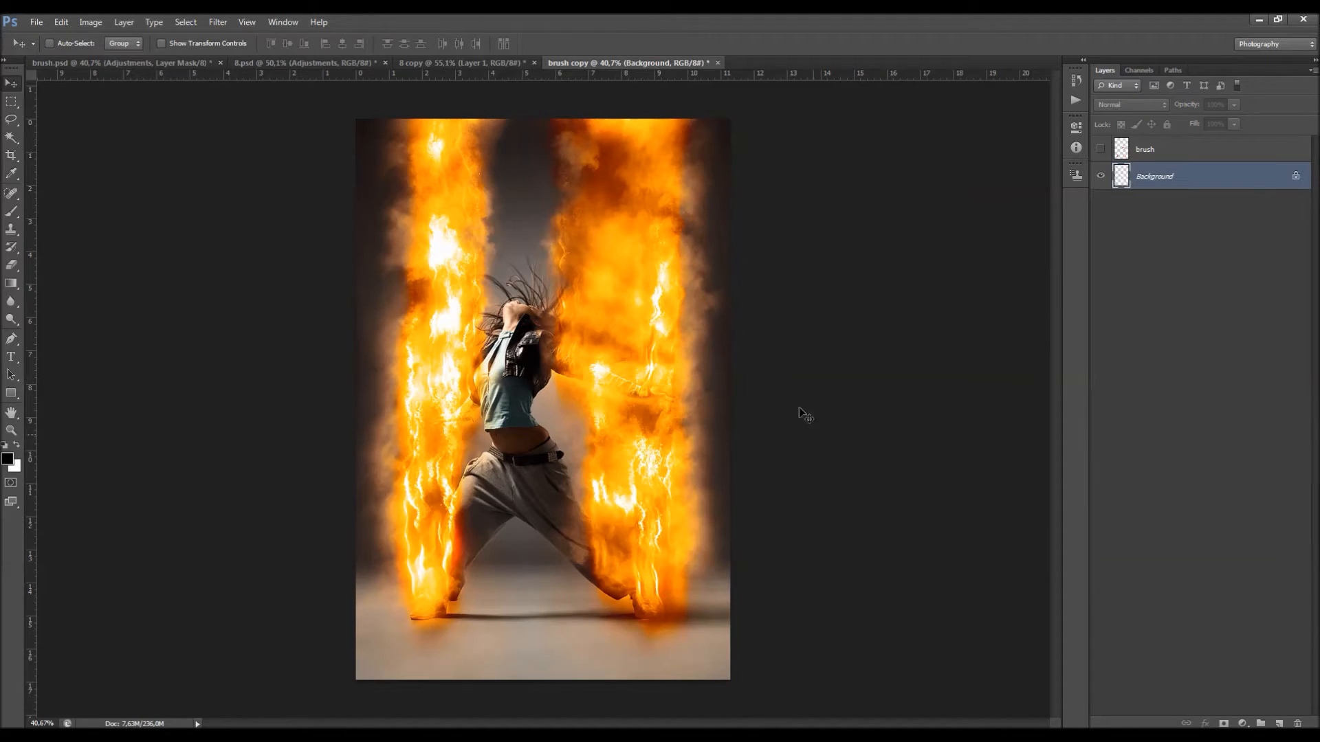
Step: Copy the merged fire image into brush.psd and delete the old masked Adjustments layer beneath it
left_click_drag(190, 60, 475, 222)
left_click(1187, 203)
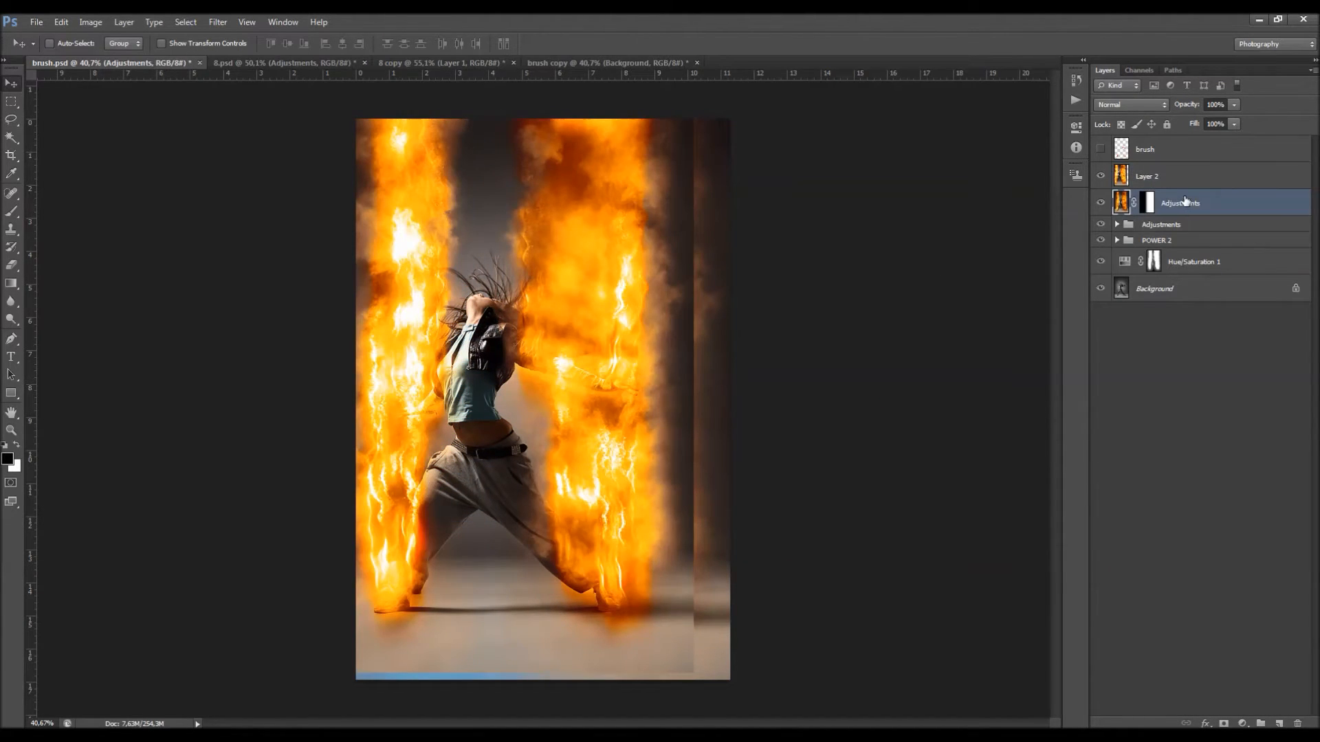
key("Delete")
Step: Align Layer 2 to the centre of the whole canvas both vertically and horizontally, and clear the selection
left_click(1177, 180)
key("ctrl+a")
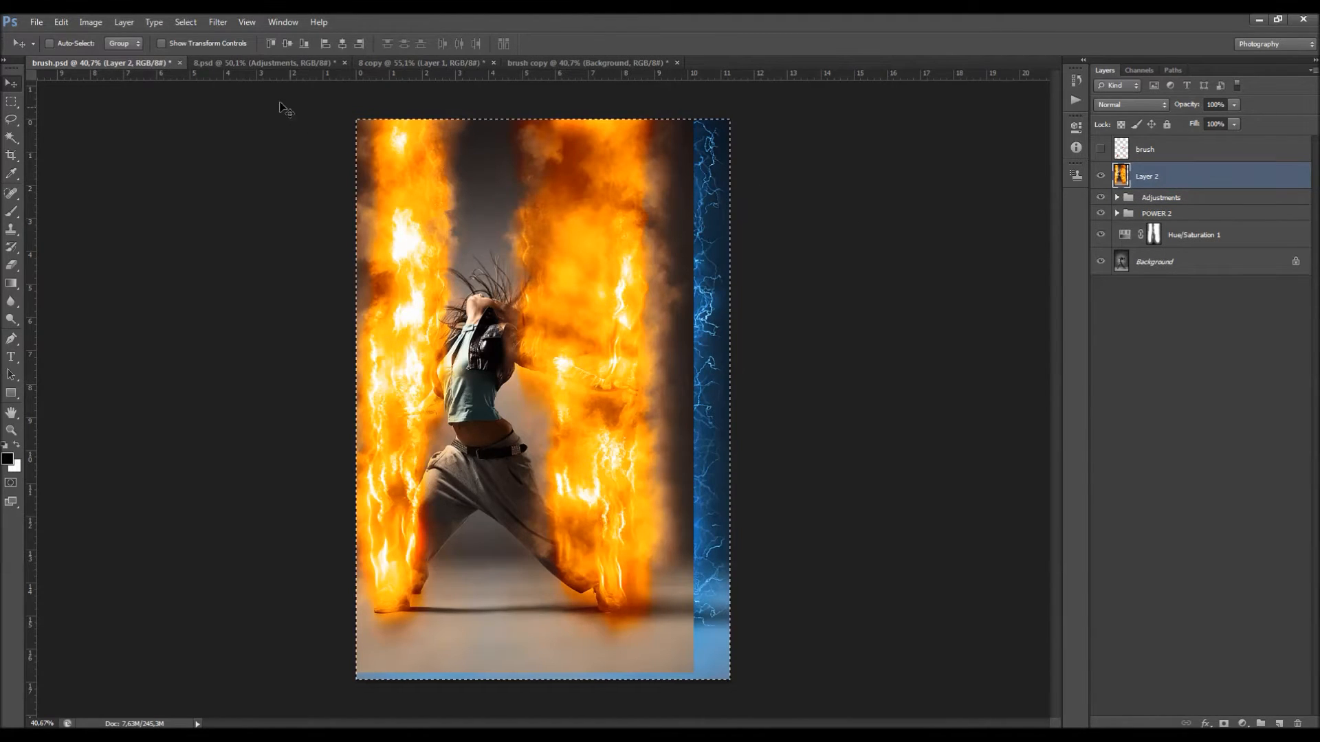
left_click(342, 44)
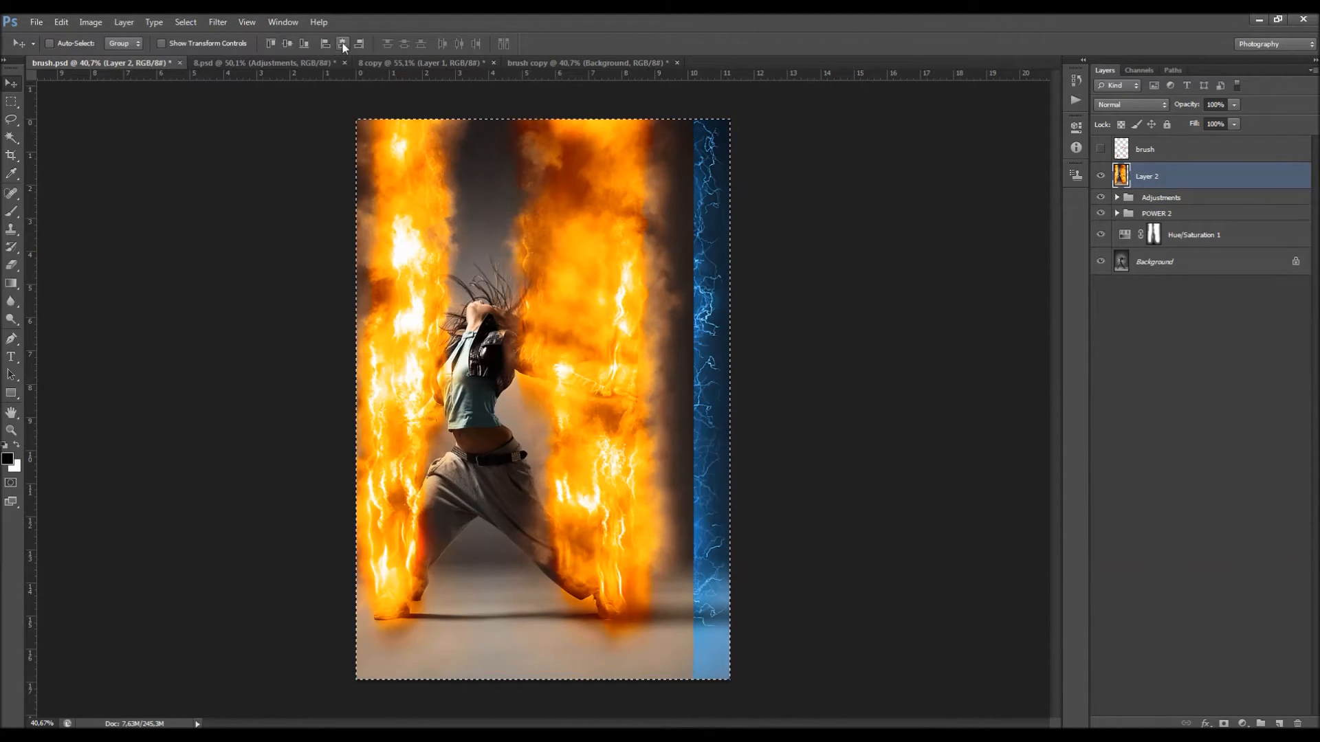
key("ctrl+d")
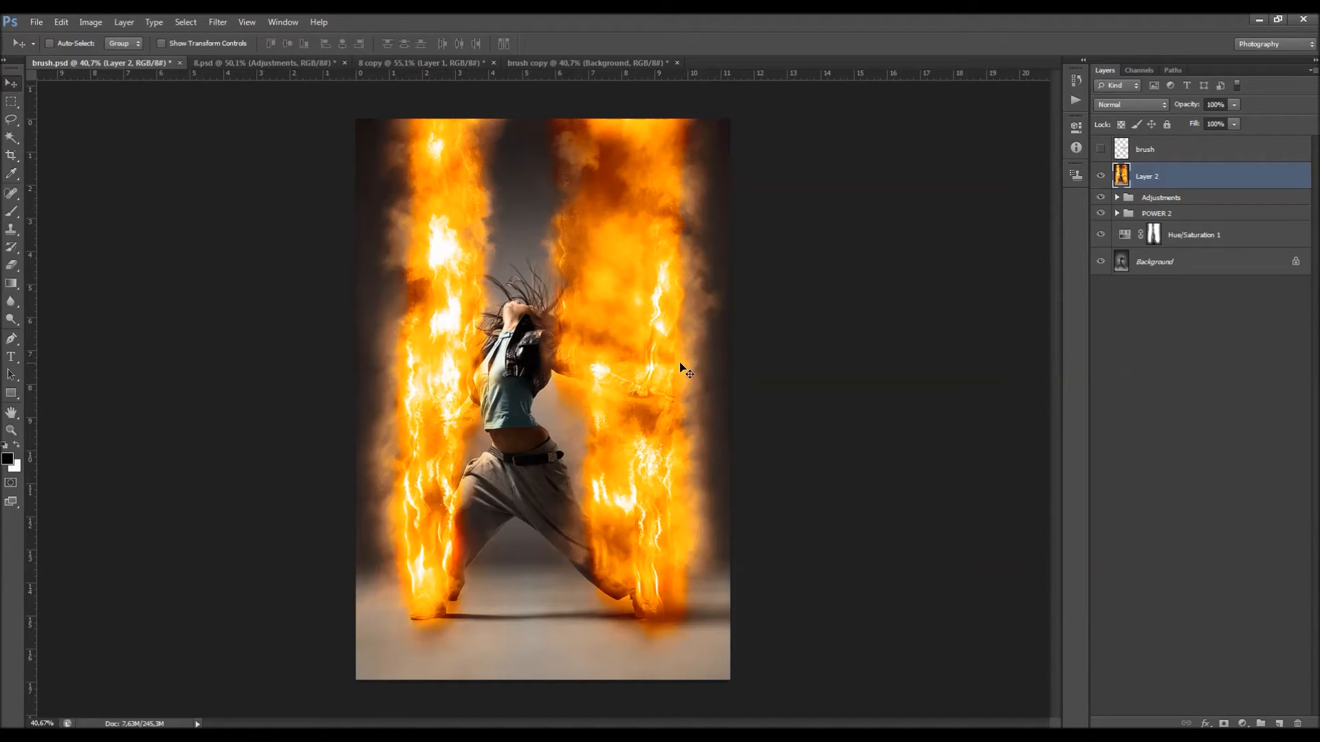
Step: Place a vertical guide at the canvas centre and select the right half of the image with a rectangular marquee
left_click(1148, 258)
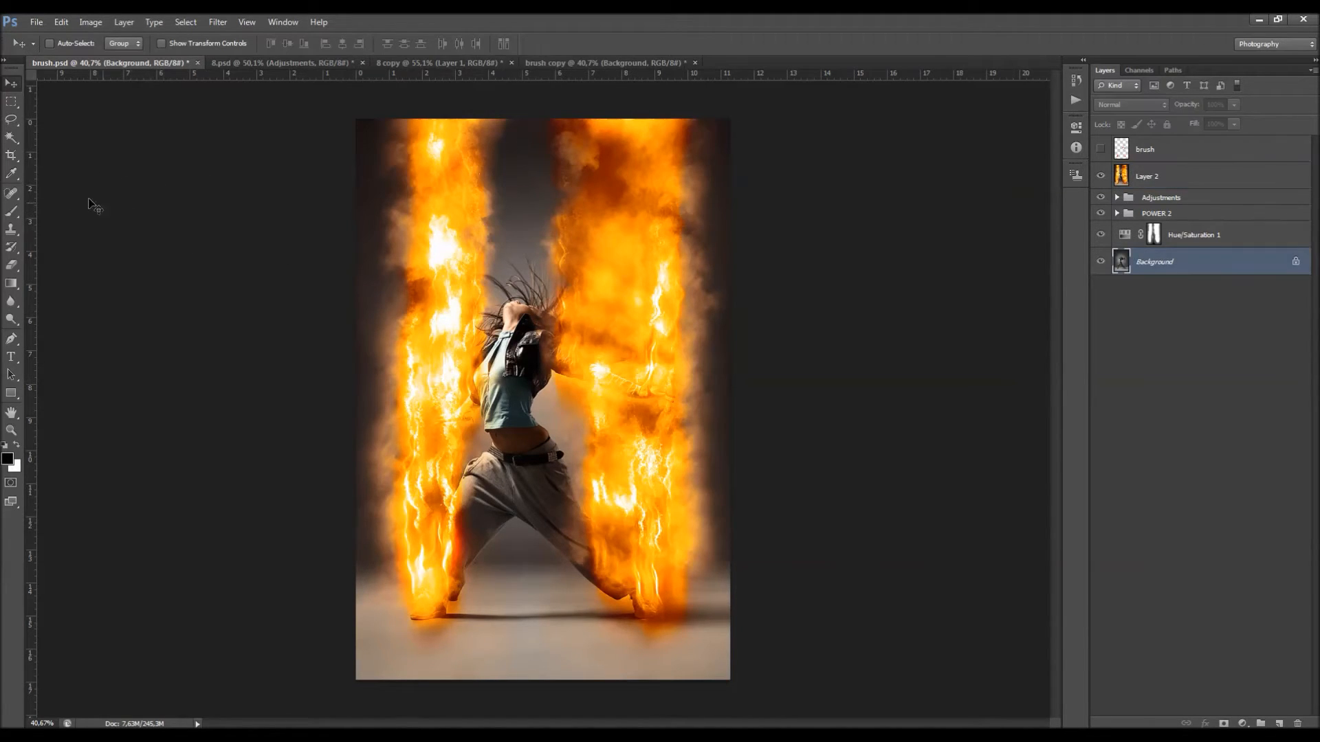
left_click_drag(30, 177, 542, 180)
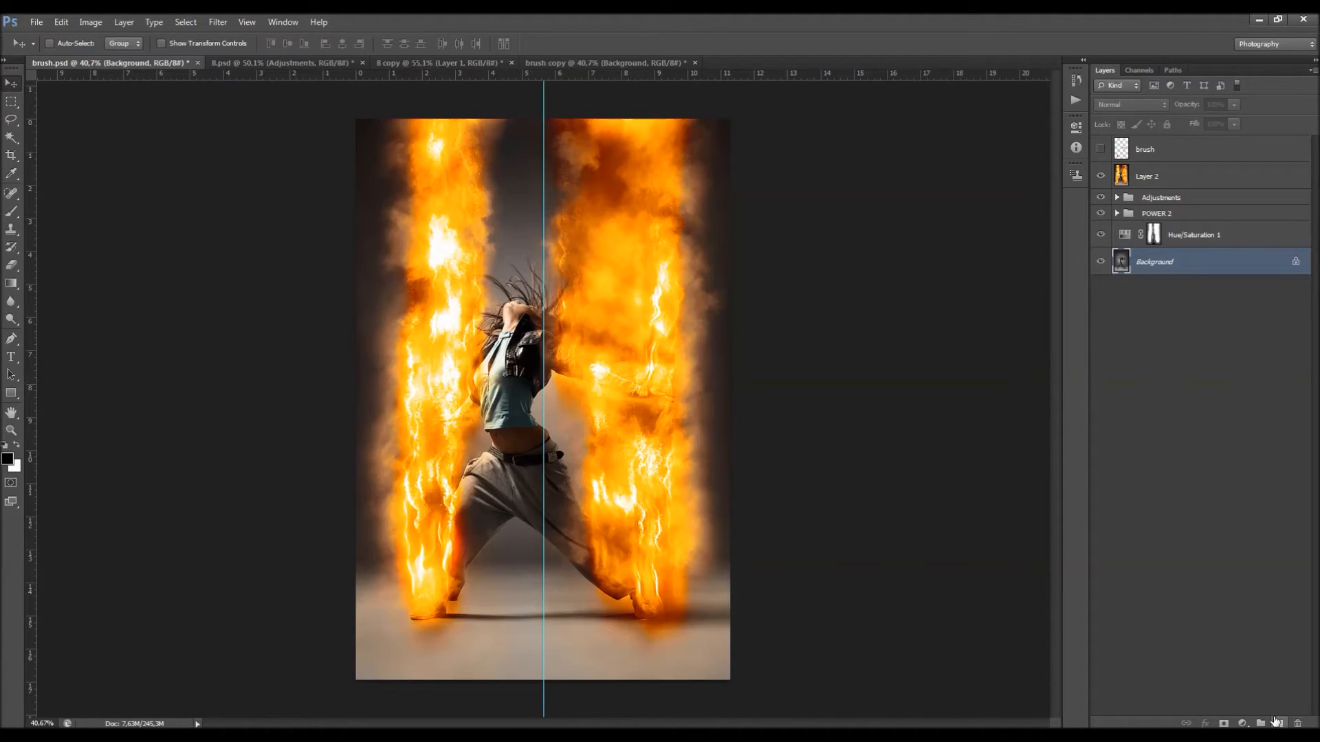
key("m")
left_click_drag(744, 680, 544, 110)
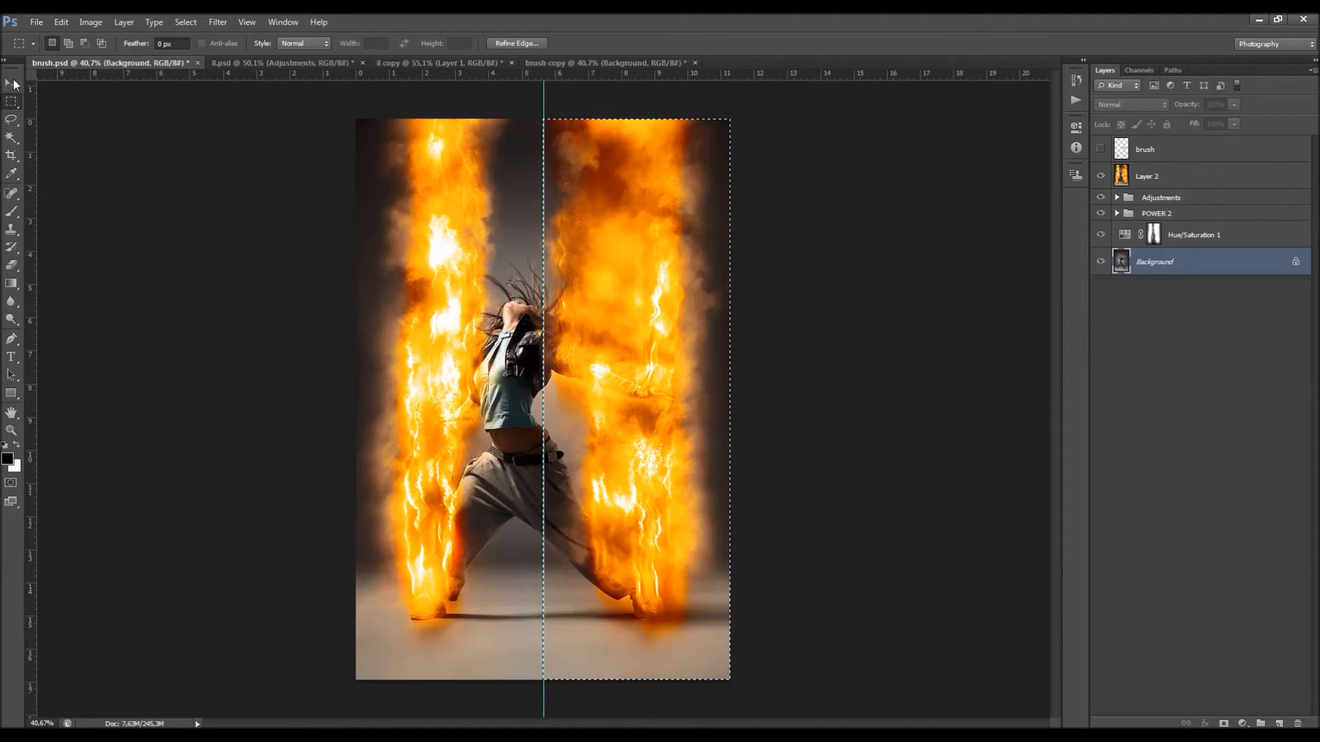
right_click(11, 102)
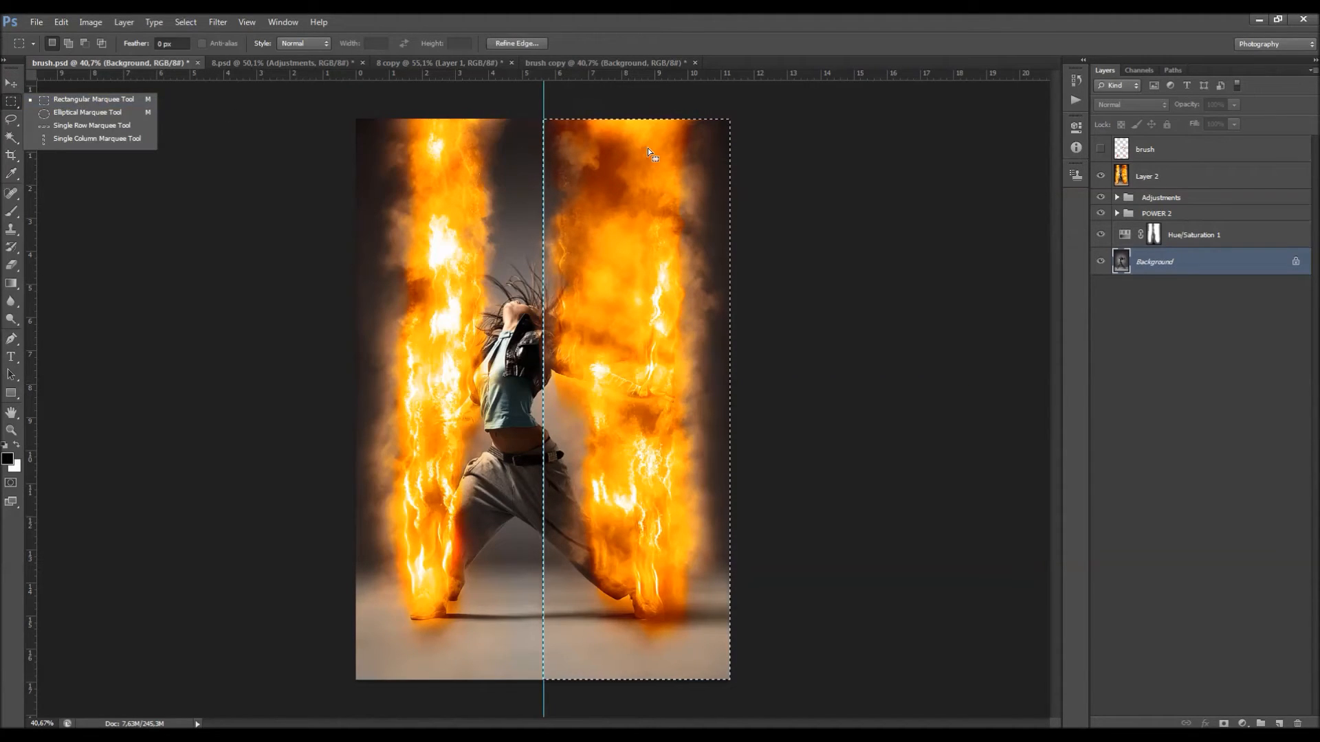
Step: Mask Layer 2 to the selected right half and remove the vertical guide
left_click(1137, 173)
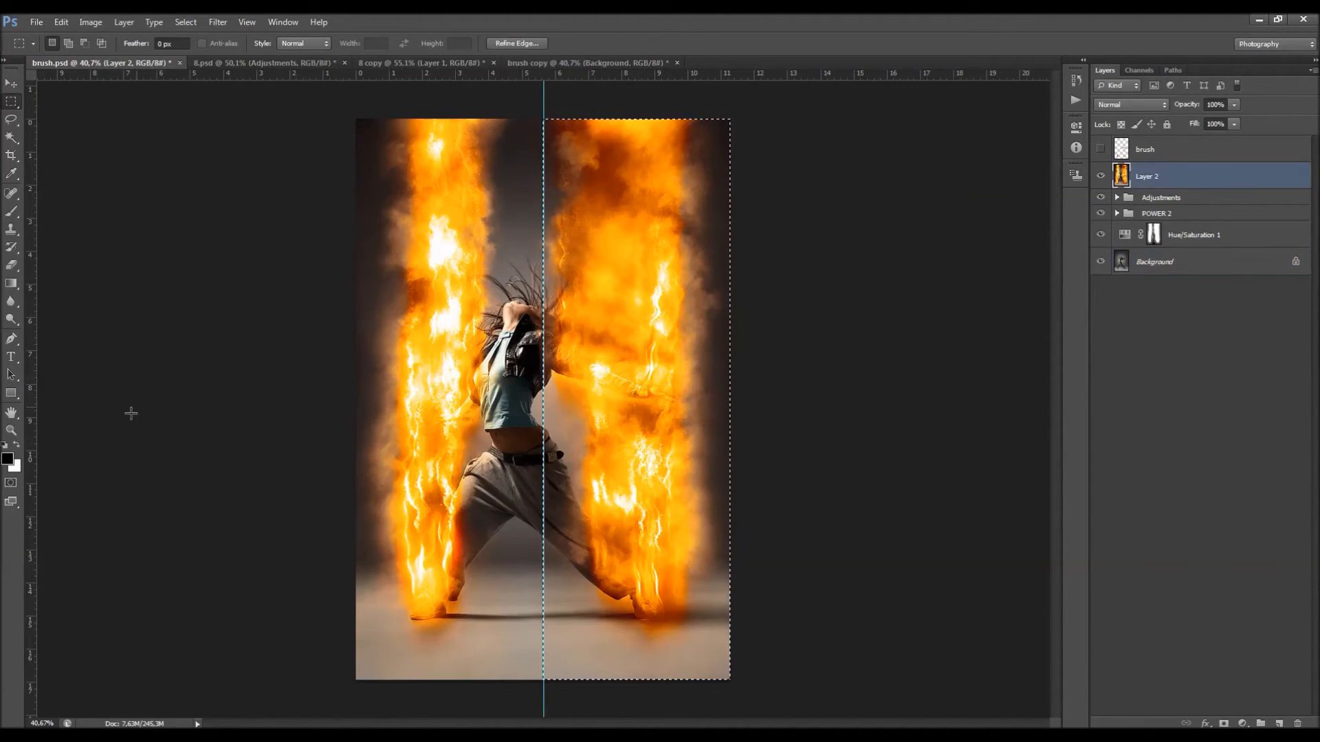
left_click(1225, 724)
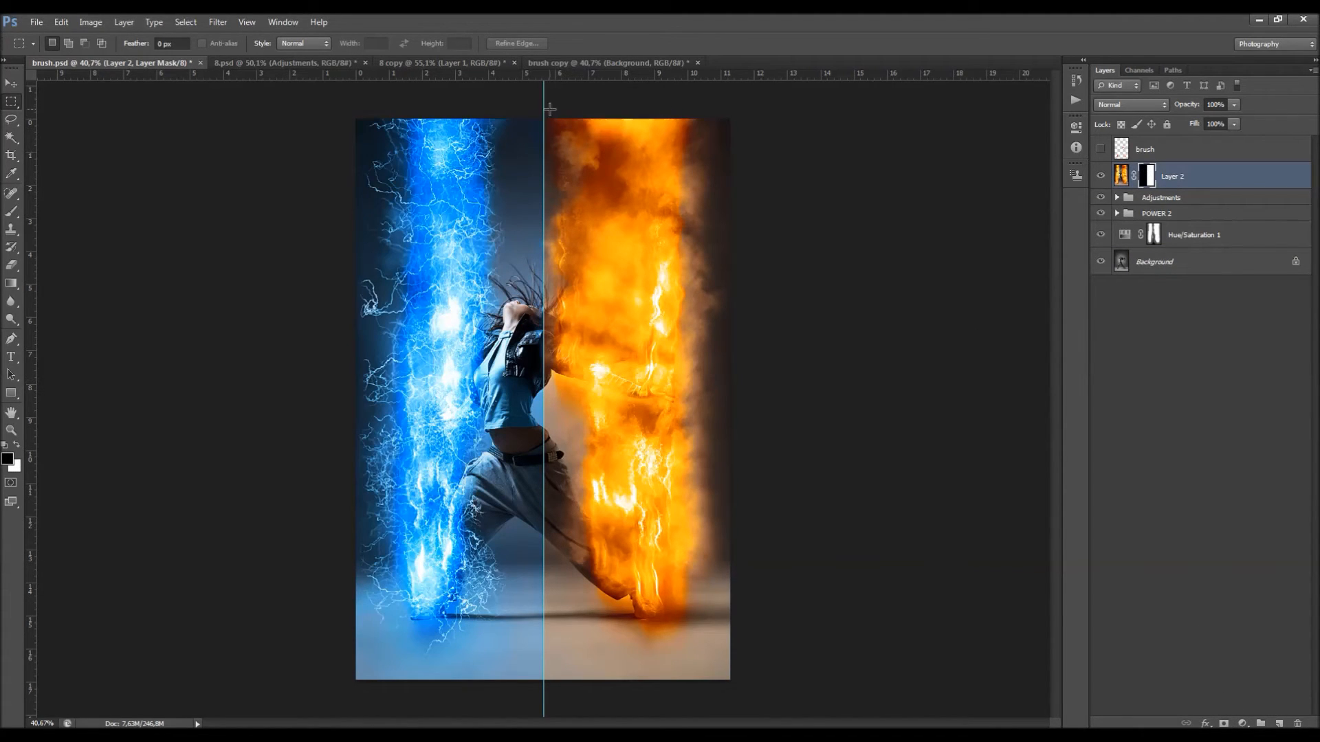
key("v")
left_click_drag(543, 108, 30, 154)
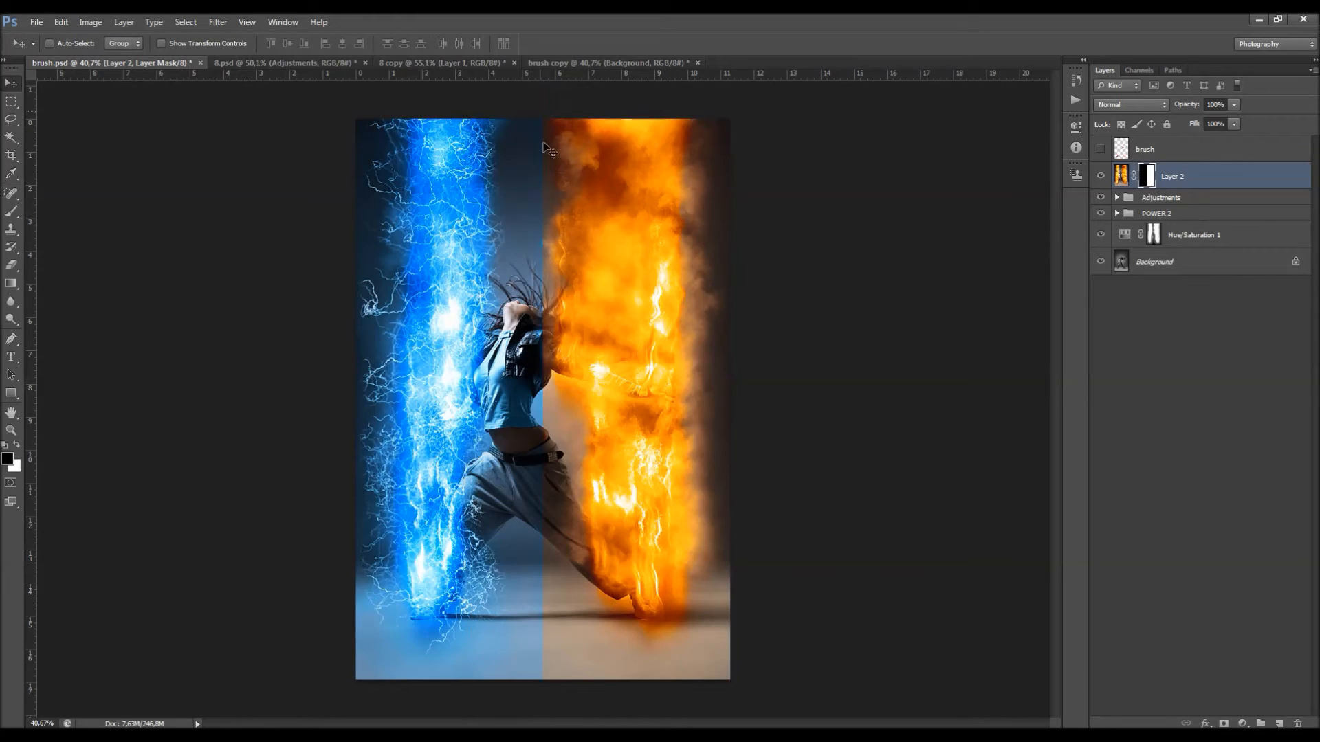
Step: Refine Layer 2's mask with a 76.7 px feather and +29% shift edge to blend the two halves
right_click(1147, 177)
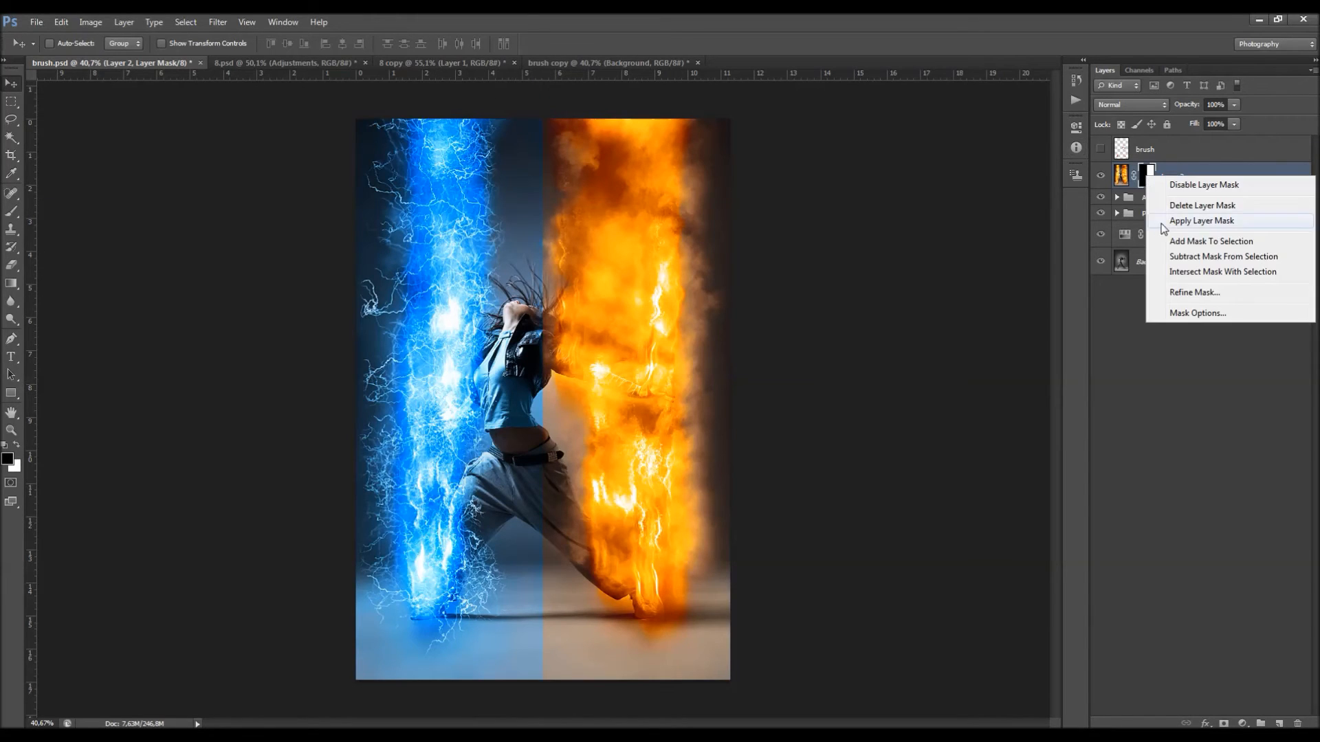
left_click(1184, 290)
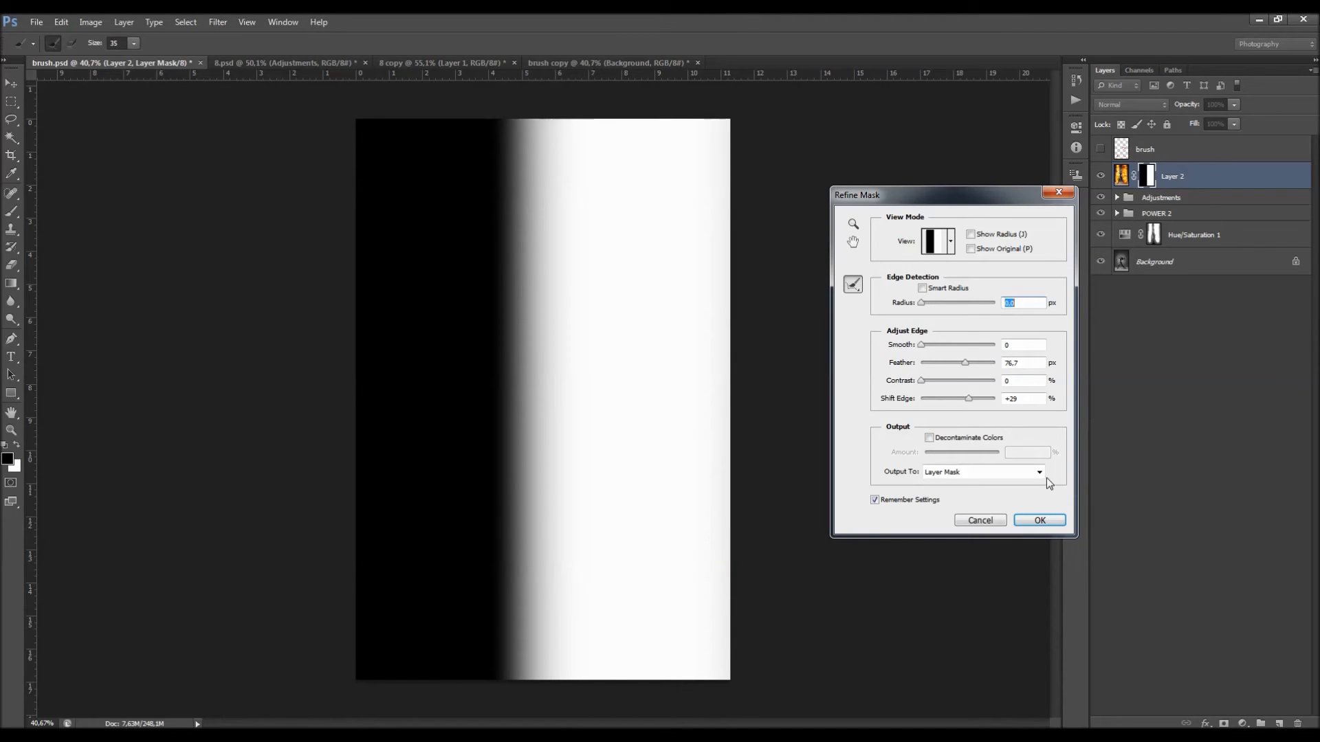
left_click(1038, 519)
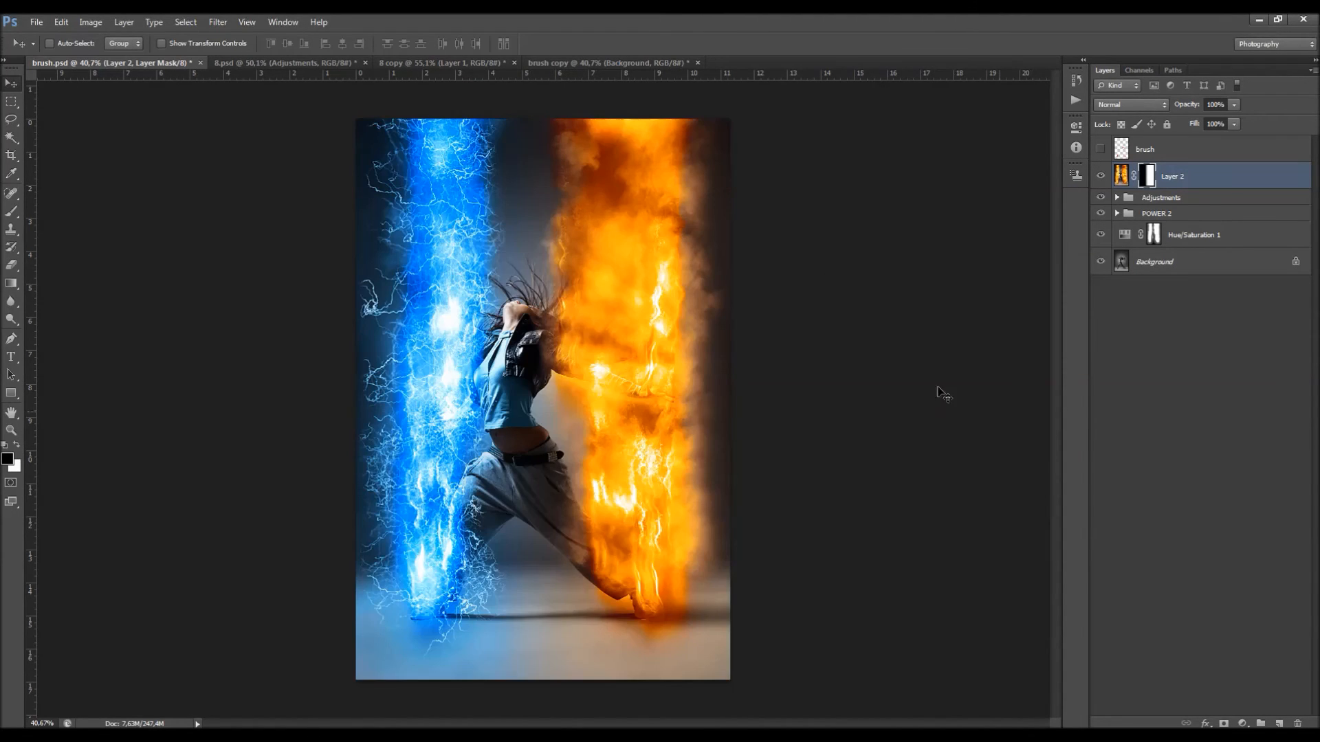
scroll(583, 339, "up", 1)
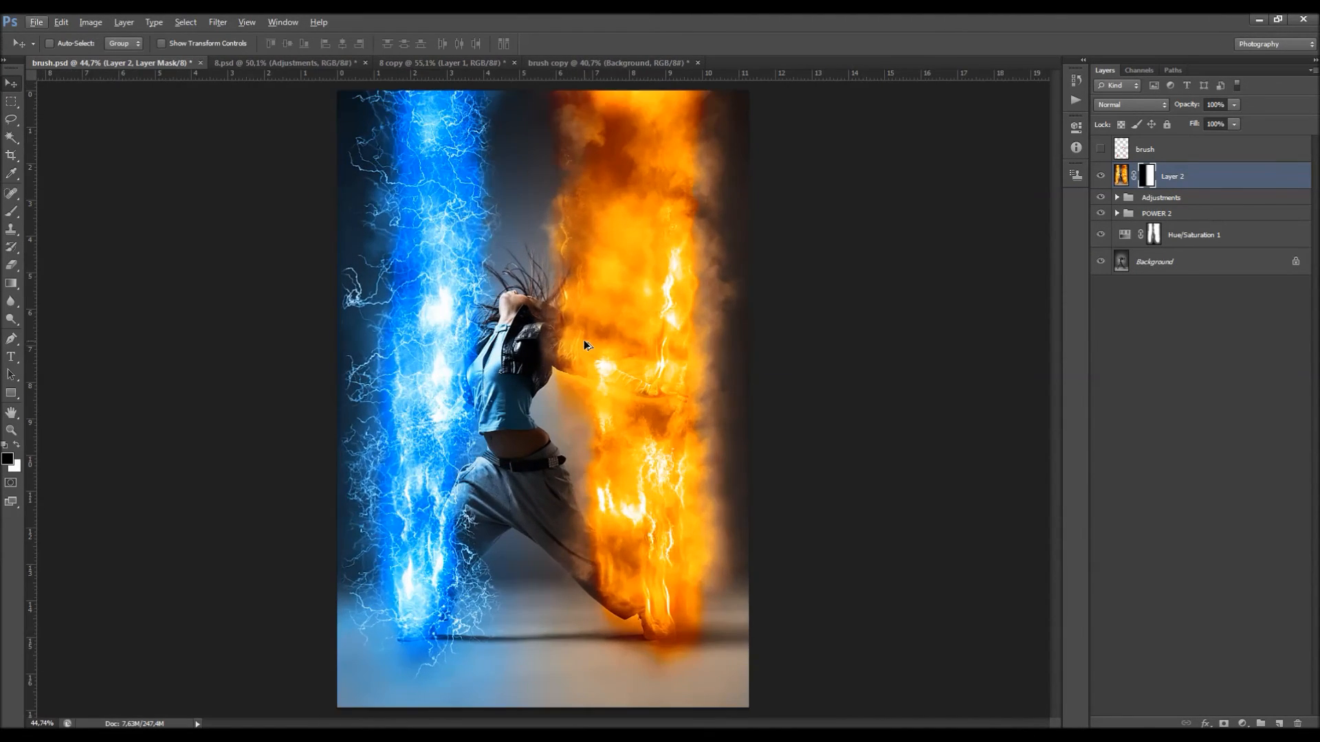
scroll(644, 311, "down", 1)
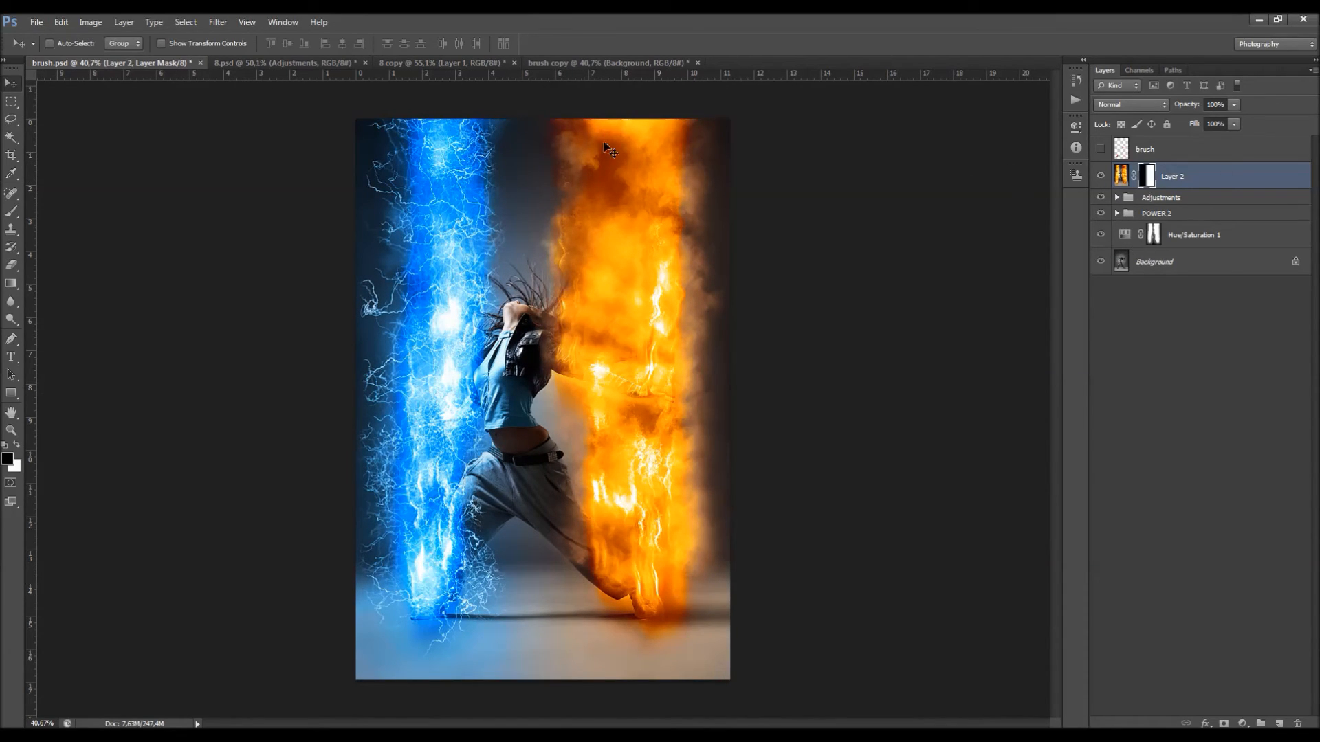
Step: Close the brush copy and 8.psd documents and bring up the 8 copy document
left_click(590, 63)
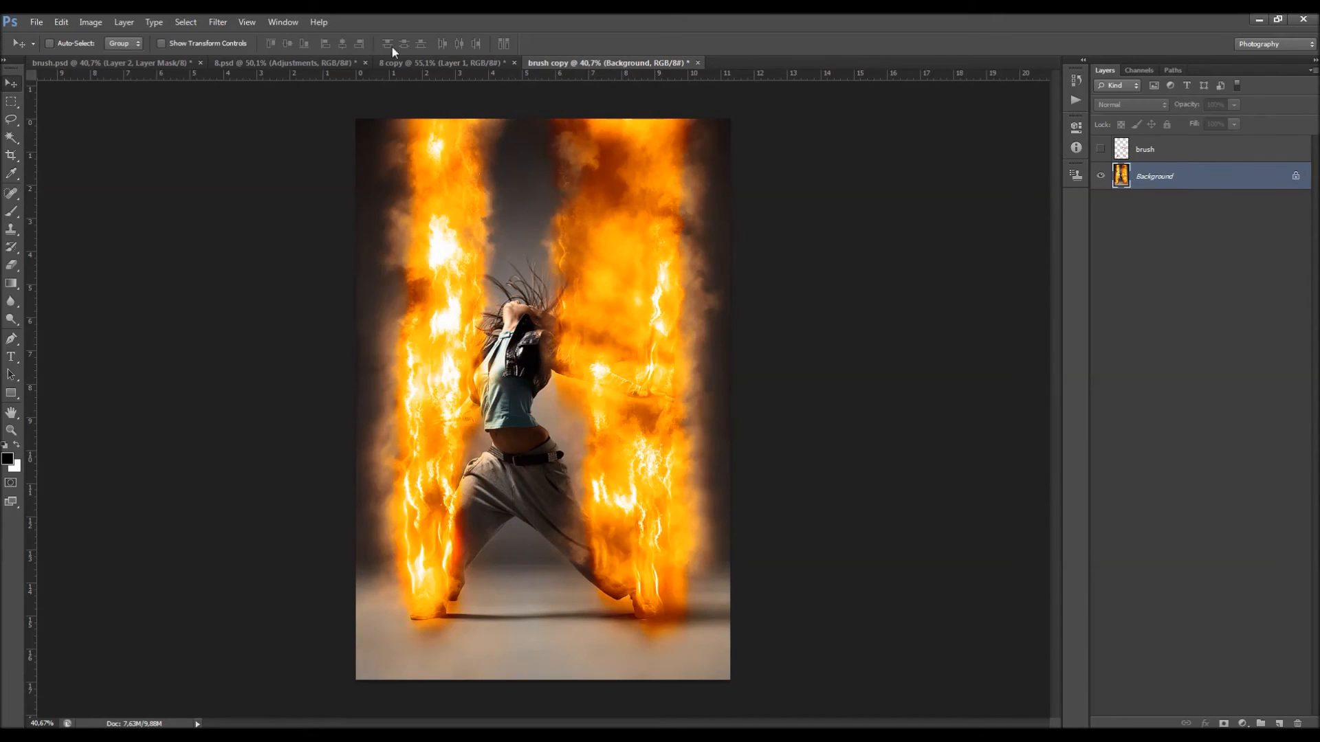
key("ctrl+w")
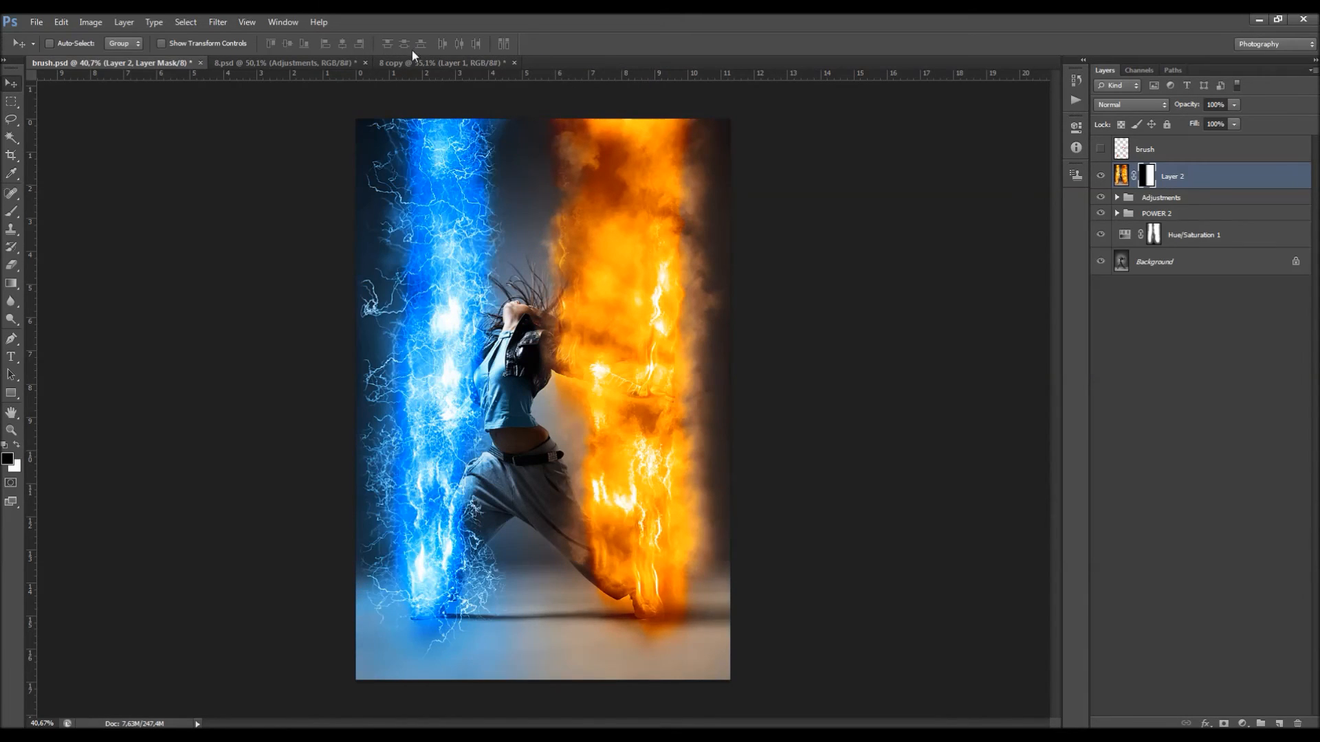
left_click(313, 62)
left_click(365, 63)
left_click(691, 287)
left_click(296, 64)
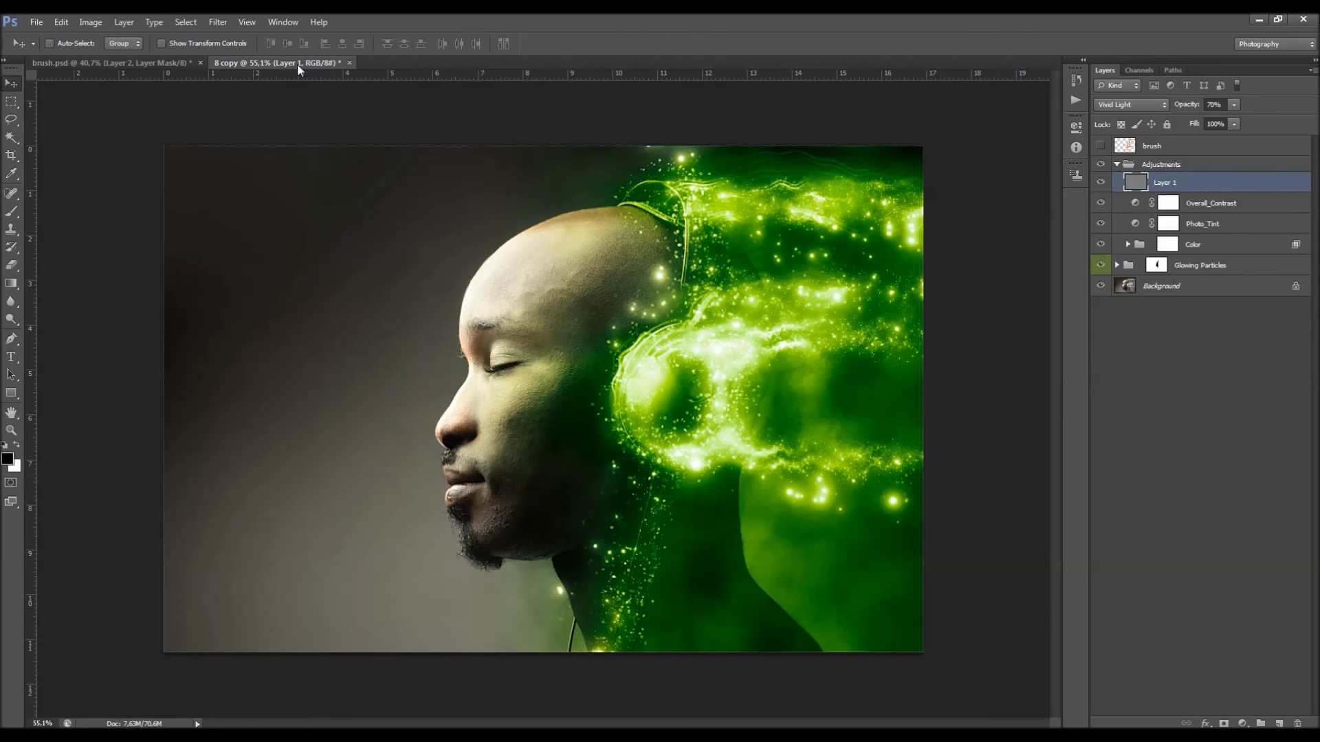